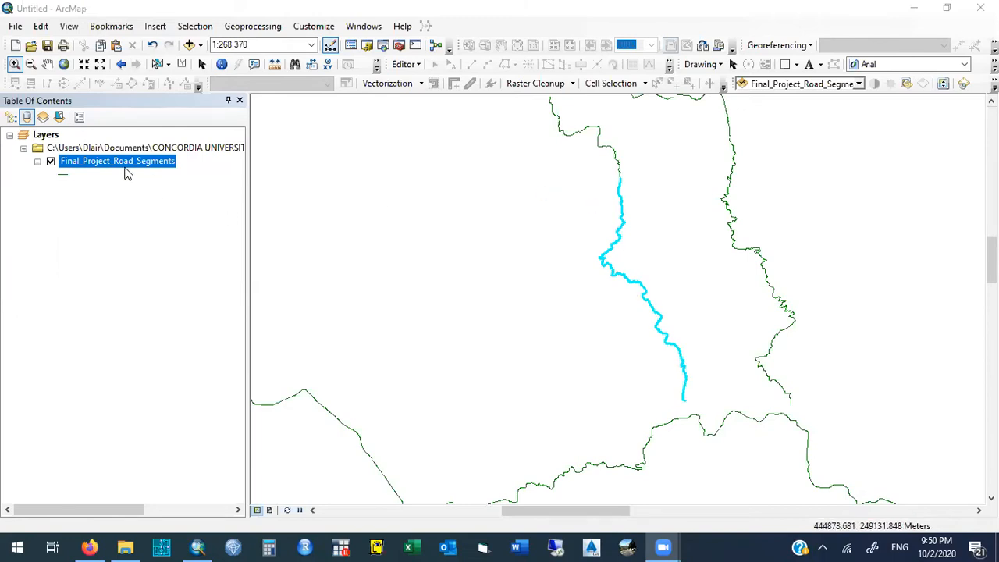
# - Review the data frame's current coordinate system, CRLN_NAD27, including its projection parameters, datum and spheroid details
pyautogui.rightClick(361, 268)
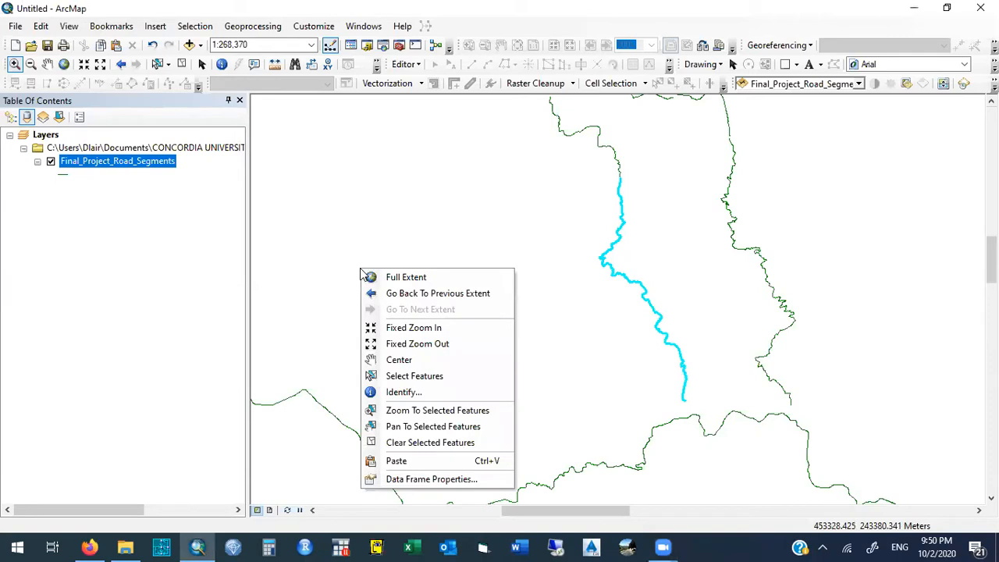
pyautogui.click(428, 478)
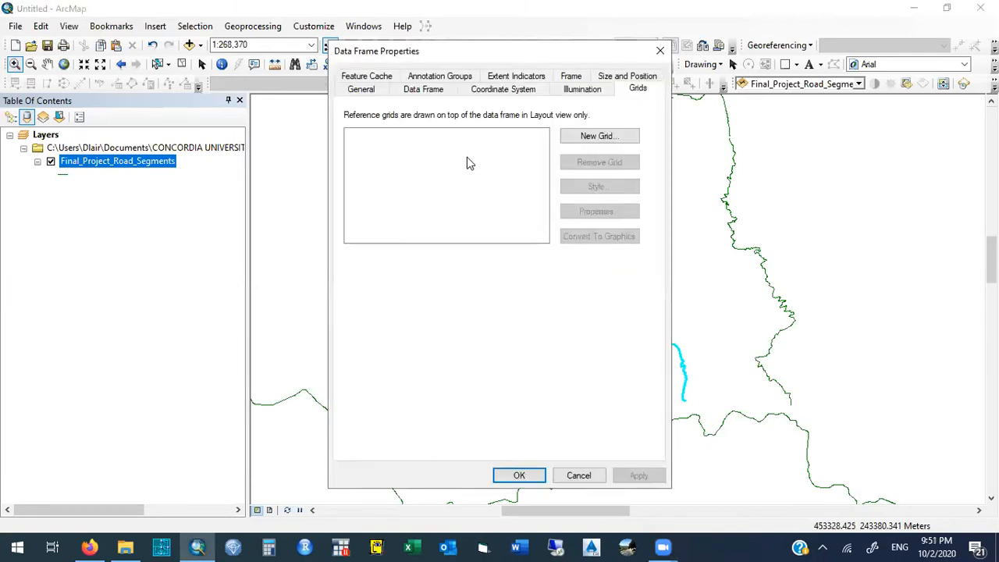
pyautogui.click(479, 88)
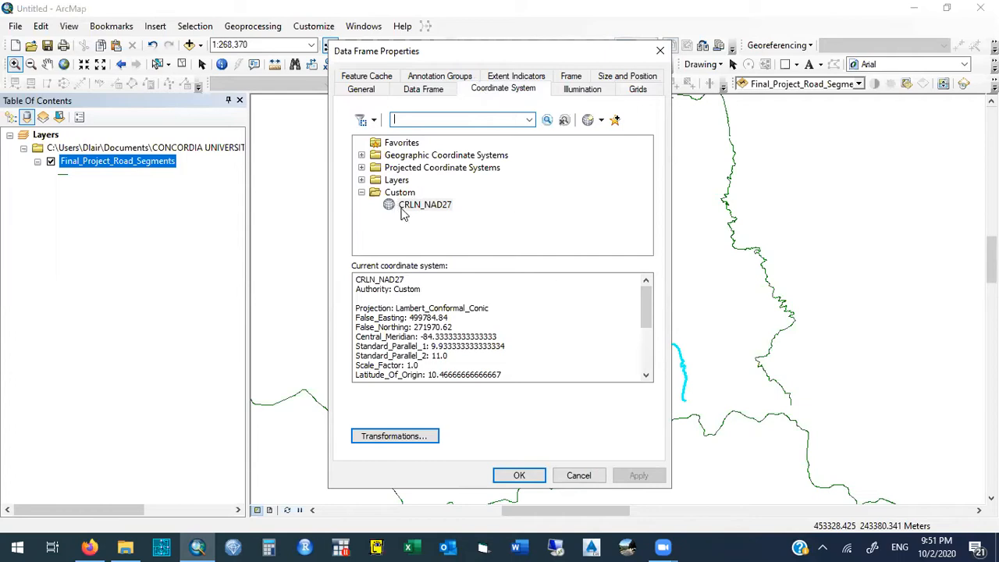
pyautogui.click(422, 208)
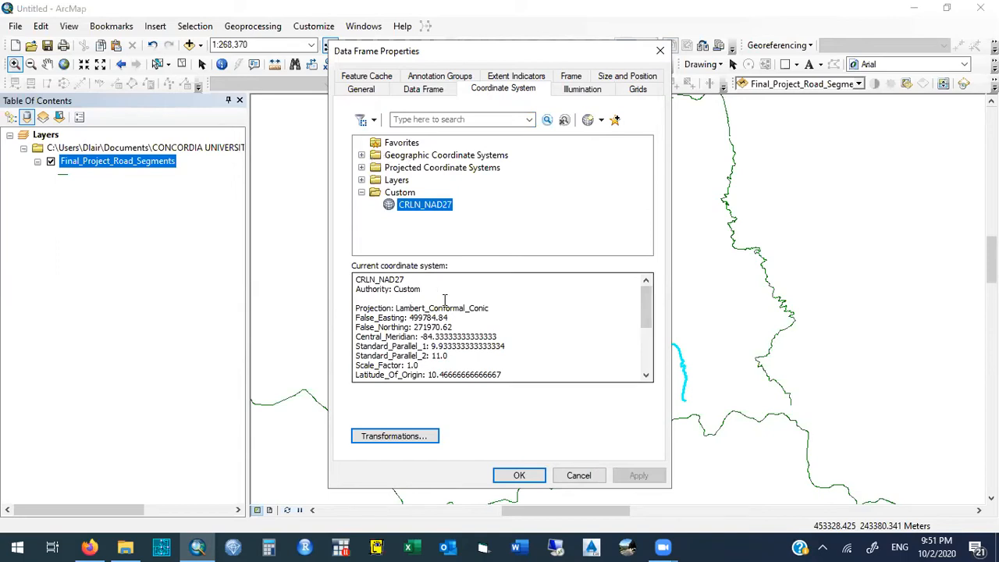
pyautogui.moveTo(646, 321); pyautogui.dragTo(647, 360)
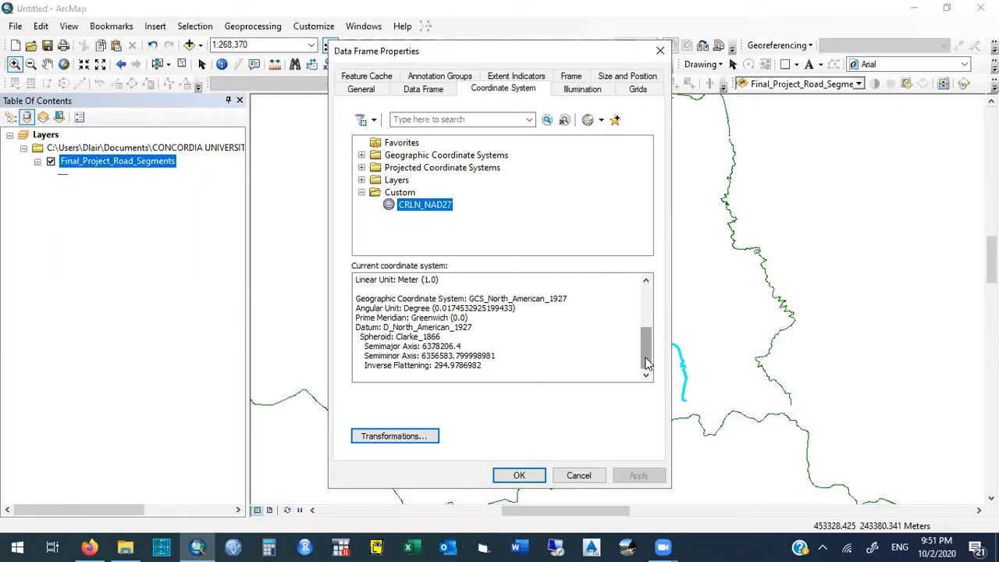
pyautogui.click(661, 51)
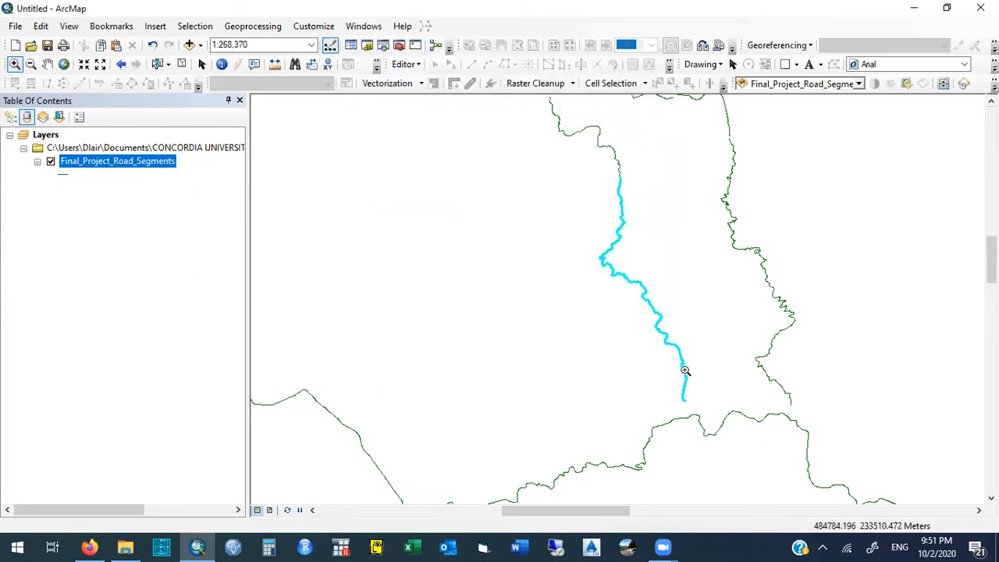
# - Inspect the attribute table of the Final_Project_Road_Segments layer and the road segments assigned in it
pyautogui.rightClick(117, 161)
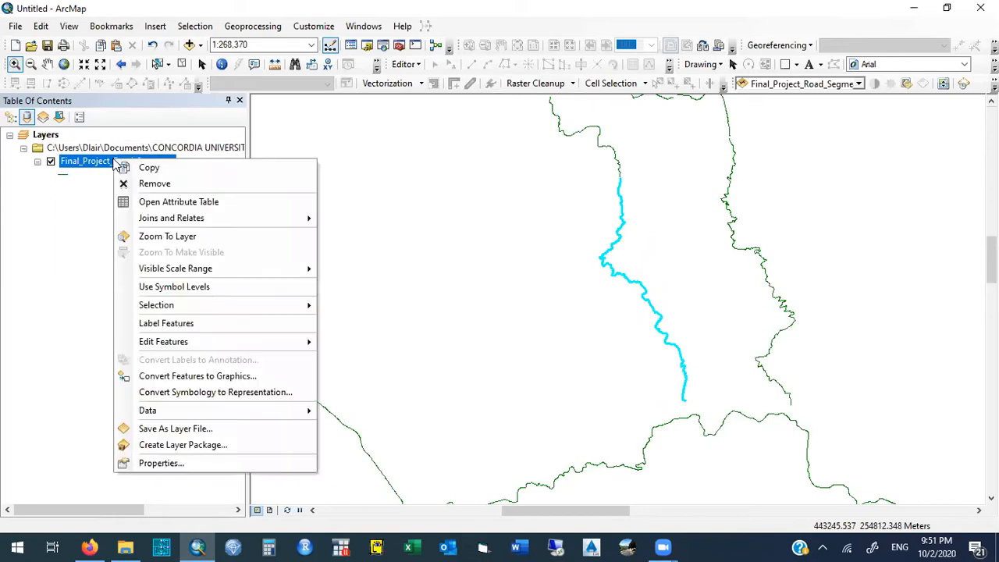
pyautogui.click(242, 203)
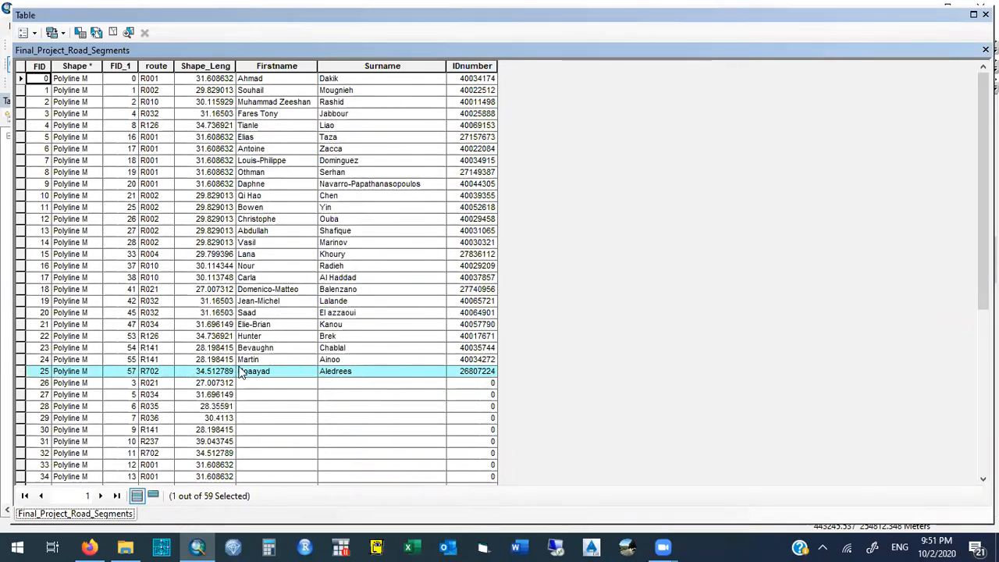
pyautogui.click(986, 14)
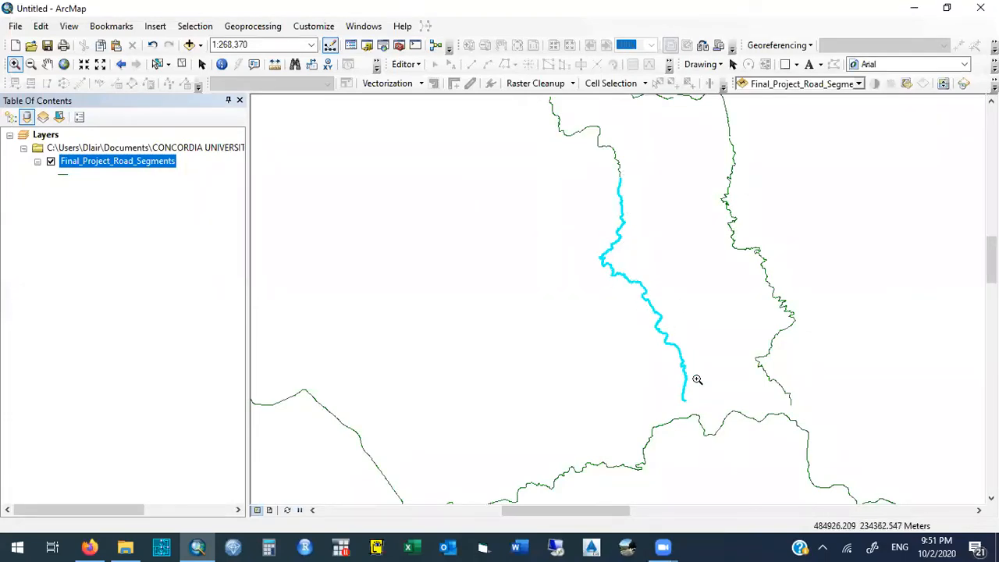
# - Select the R702 road segment with FID 25 in the Final_Project_Road_Segments attribute table, trying FID 6 and FID 3 first
pyautogui.rightClick(94, 161)
pyautogui.click(105, 205)
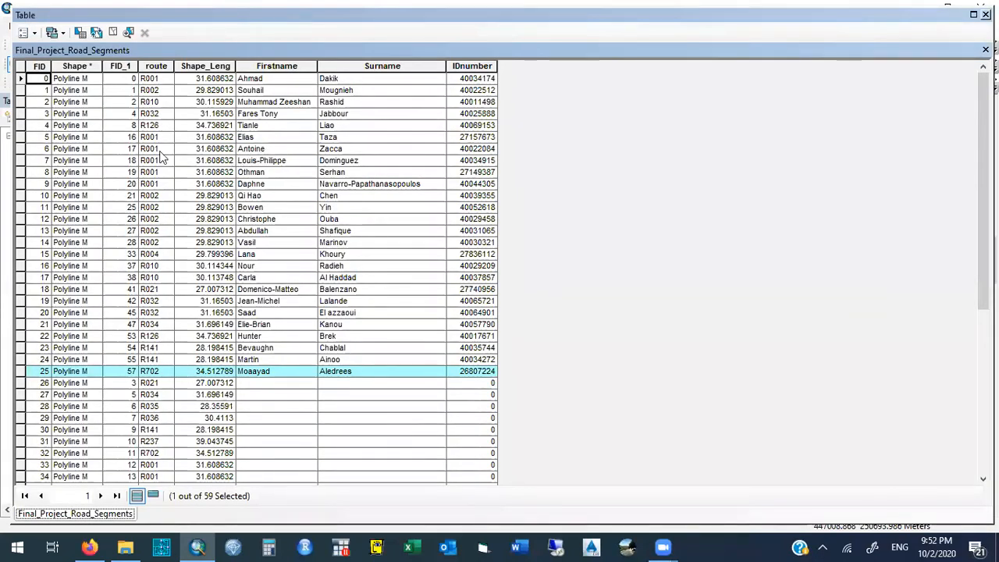
pyautogui.click(21, 149)
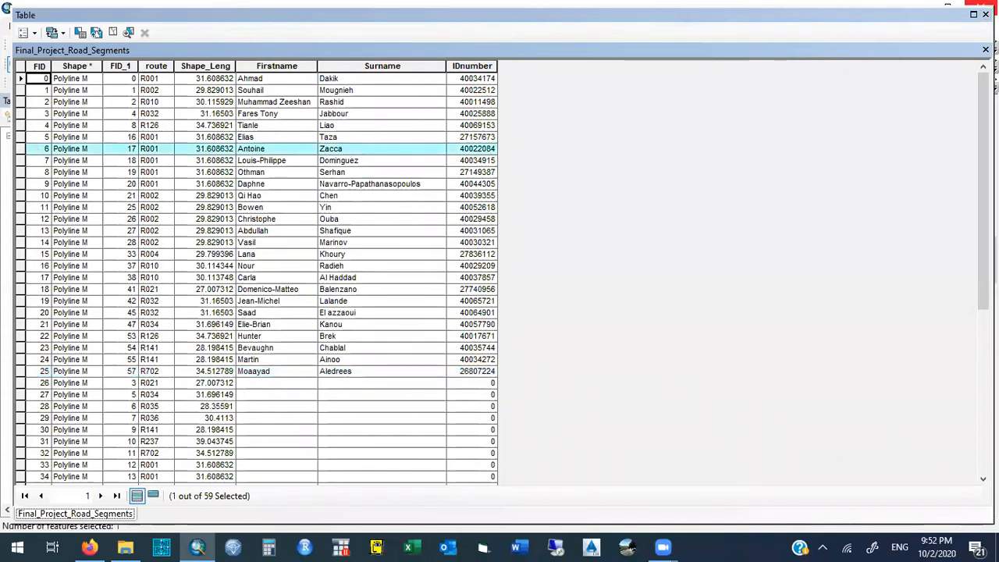
pyautogui.click(21, 114)
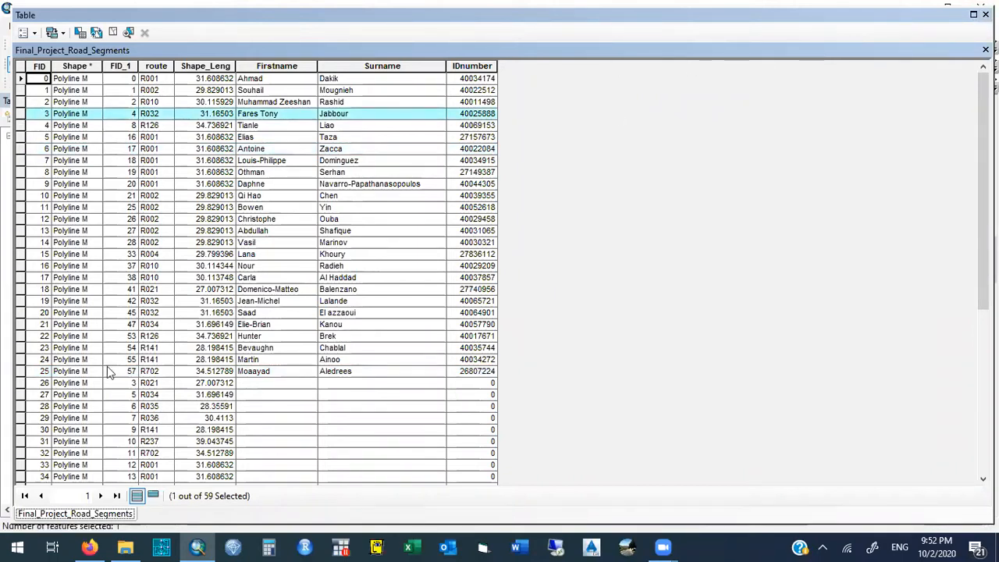
pyautogui.click(21, 372)
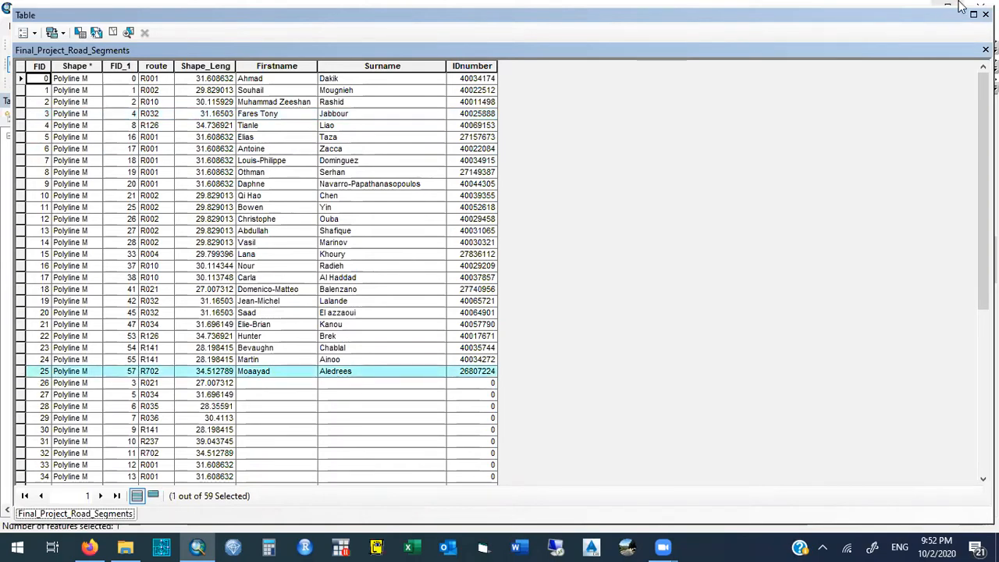
pyautogui.click(985, 14)
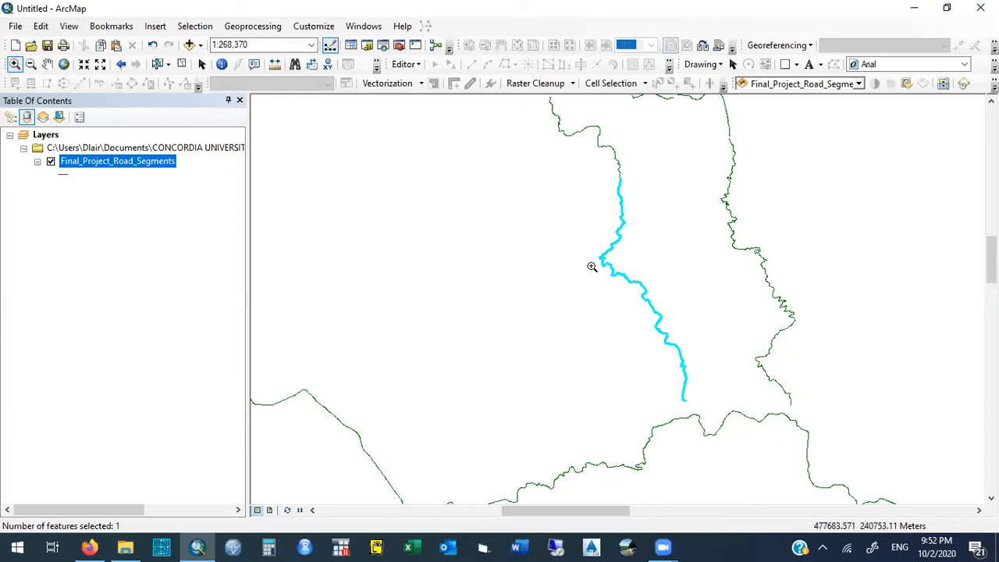
pyautogui.rightClick(165, 165)
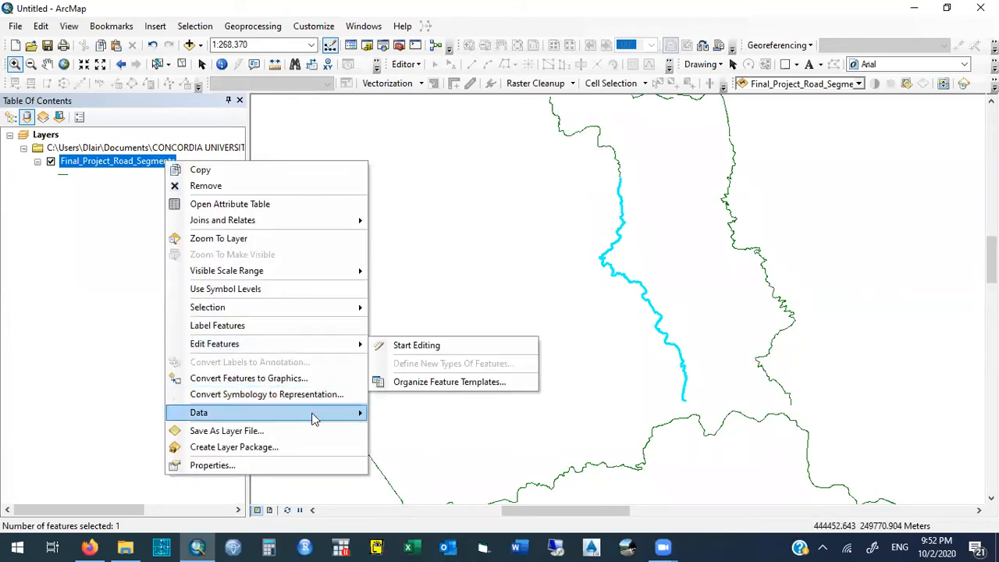
pyautogui.moveTo(320, 417)
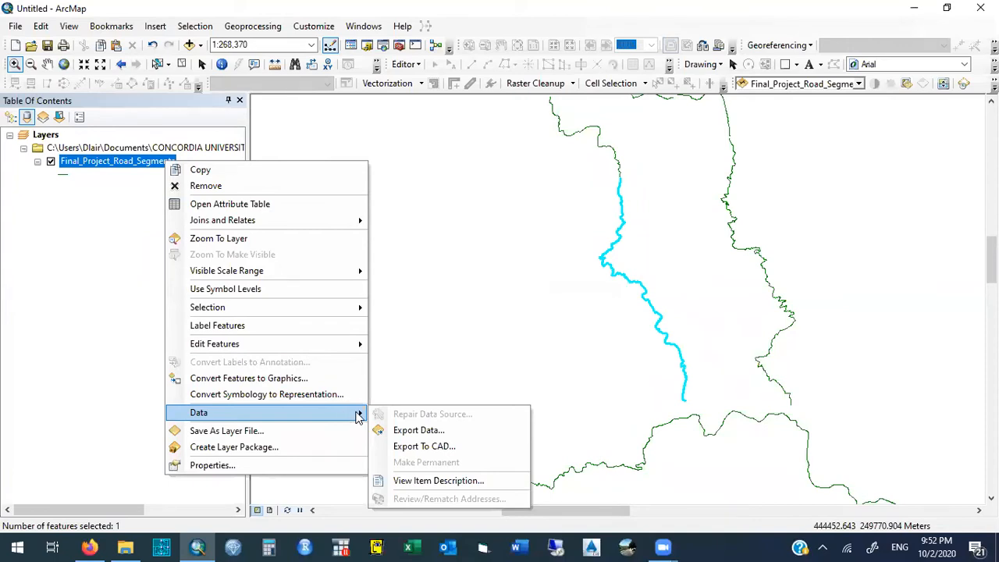
pyautogui.click(150, 172)
pyautogui.click(157, 164)
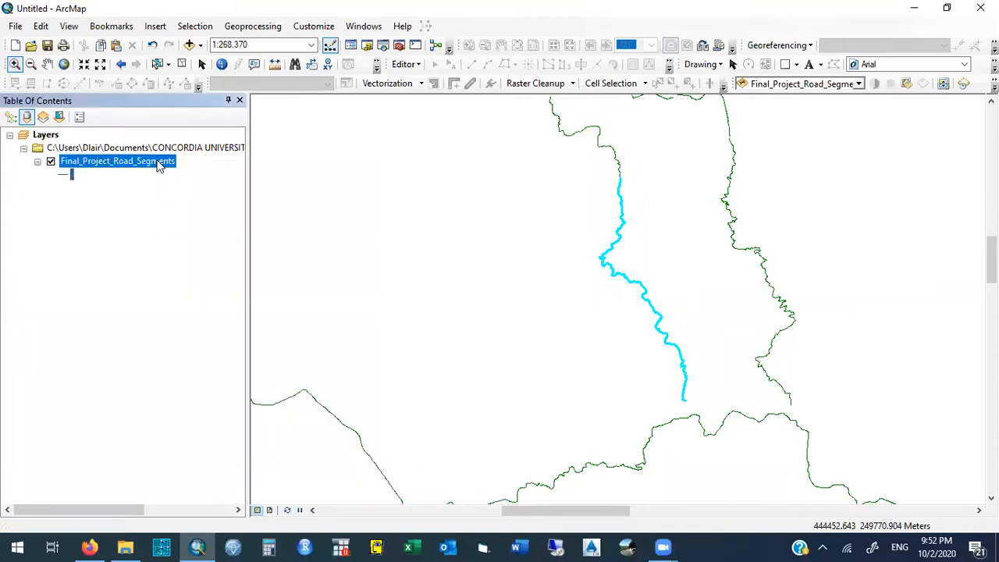
# - Set up a data export of Final_Project_Road_Segments to a shapefile in the IHSM database folder, named with the person's full name plus "_delete"
pyautogui.rightClick(160, 165)
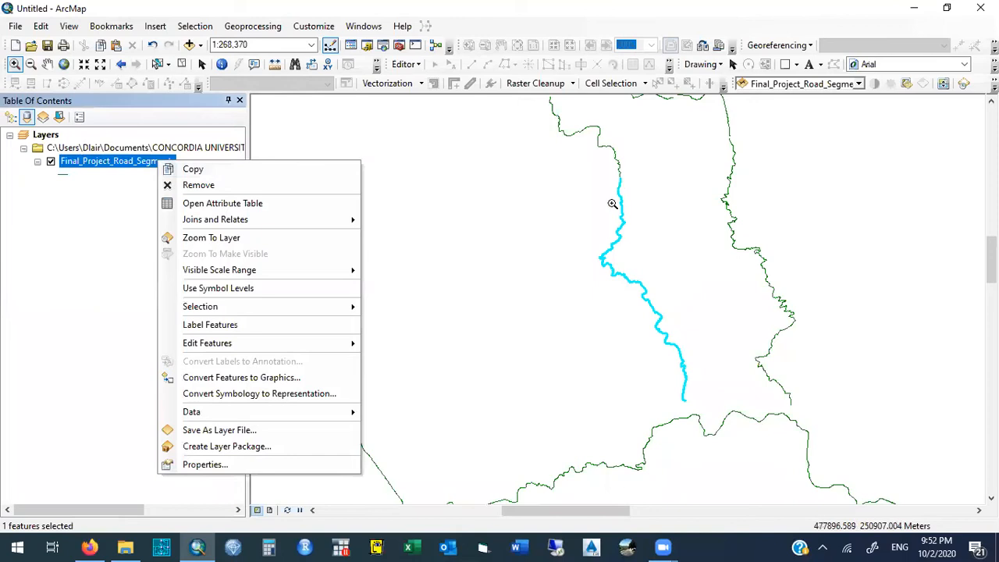
pyautogui.moveTo(347, 419)
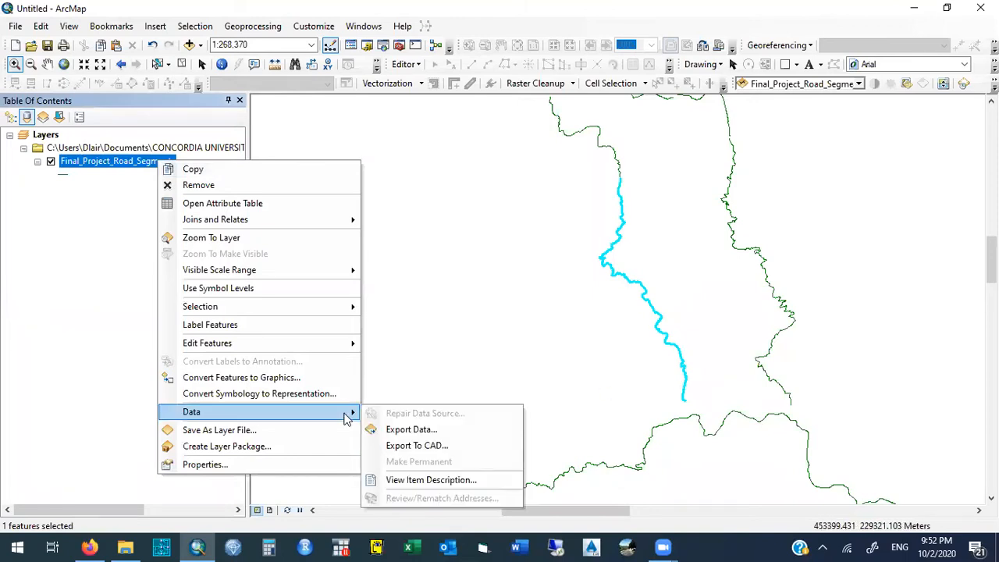
pyautogui.click(463, 431)
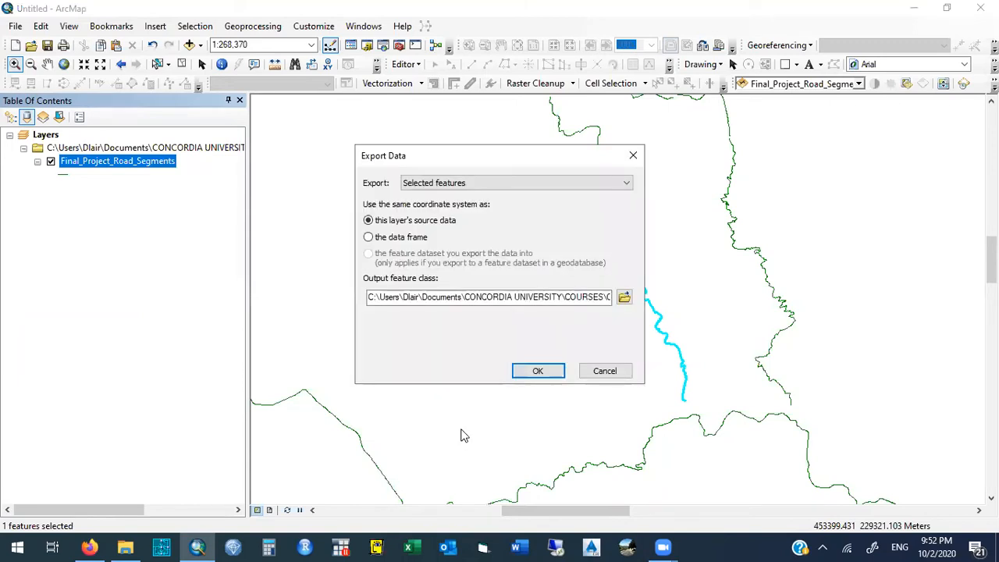
pyautogui.click(625, 296)
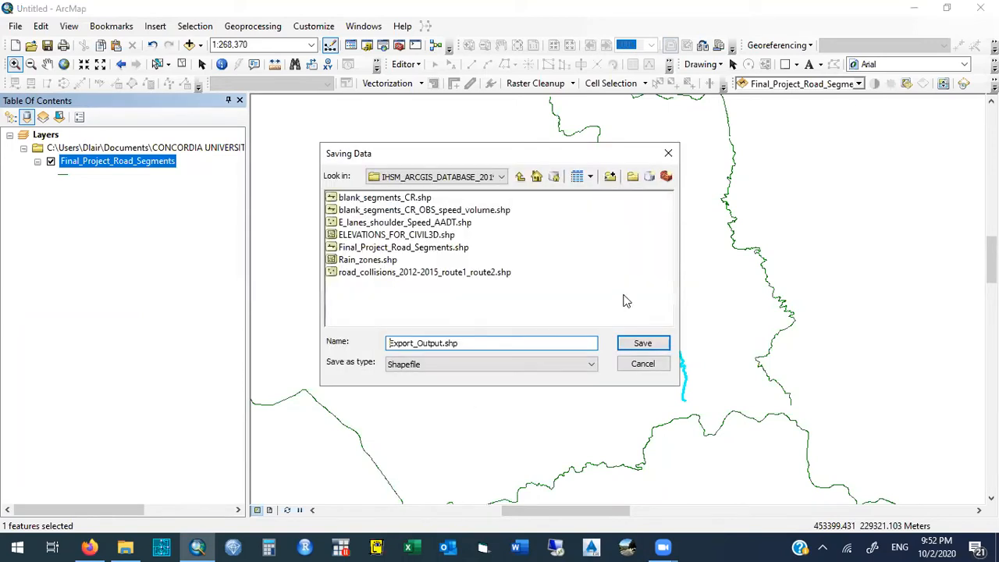
pyautogui.doubleClick(444, 343)
pyautogui.write('Luis Amador_deleter')
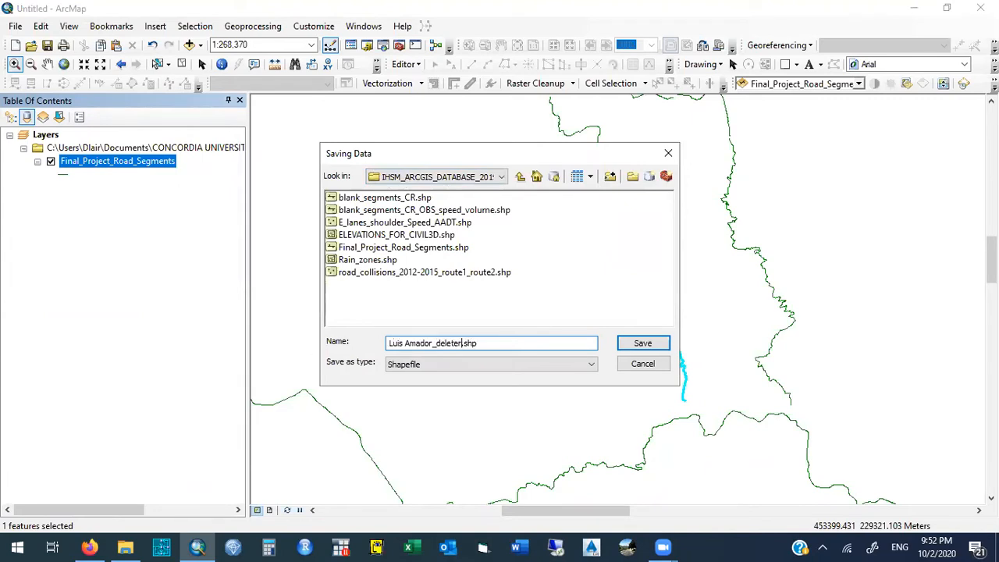
pyautogui.press('BackSpace')
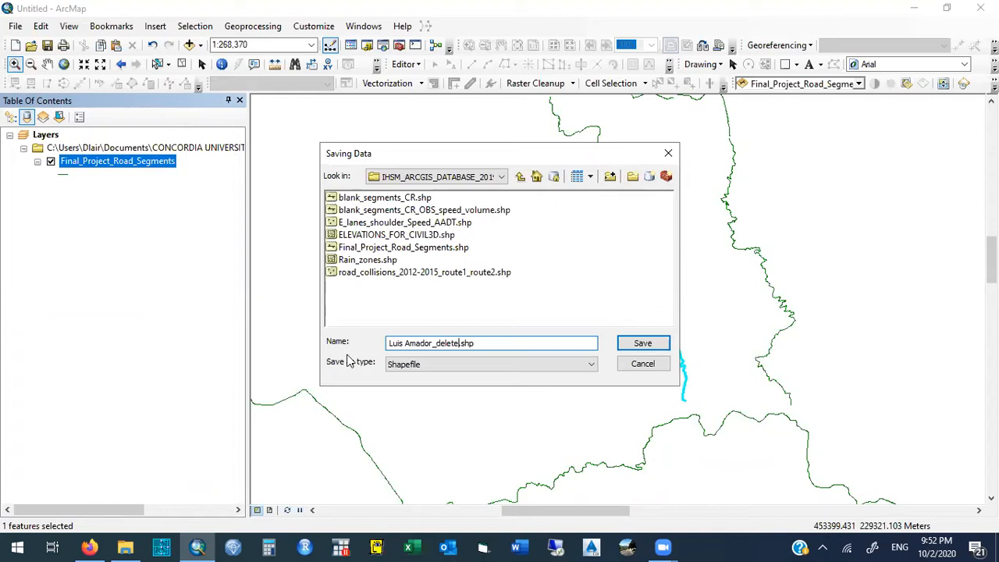
pyautogui.click(642, 345)
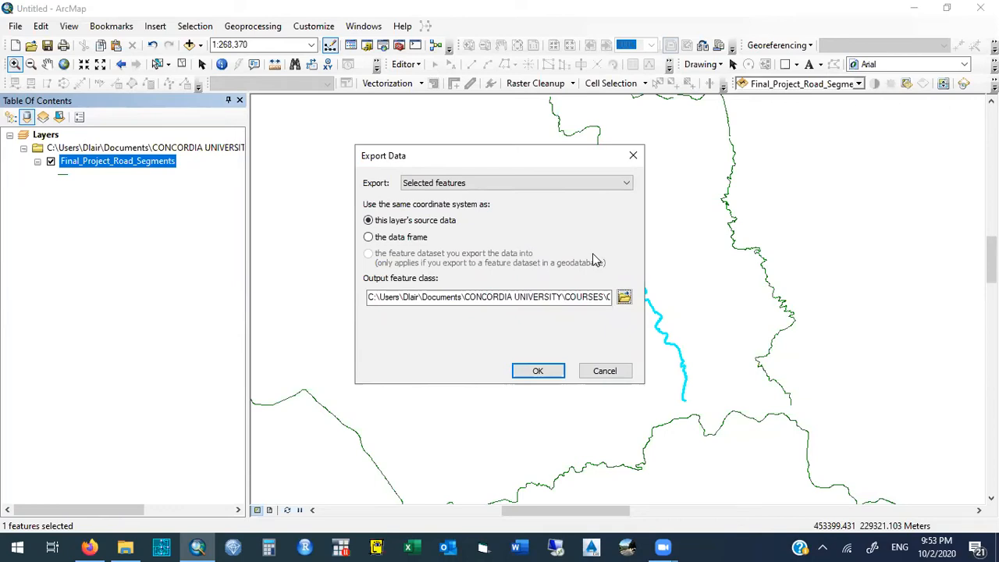
# - Export only the selected features using the layer's source coordinate system and add the exported shapefile to the map as a layer
pyautogui.click(486, 184)
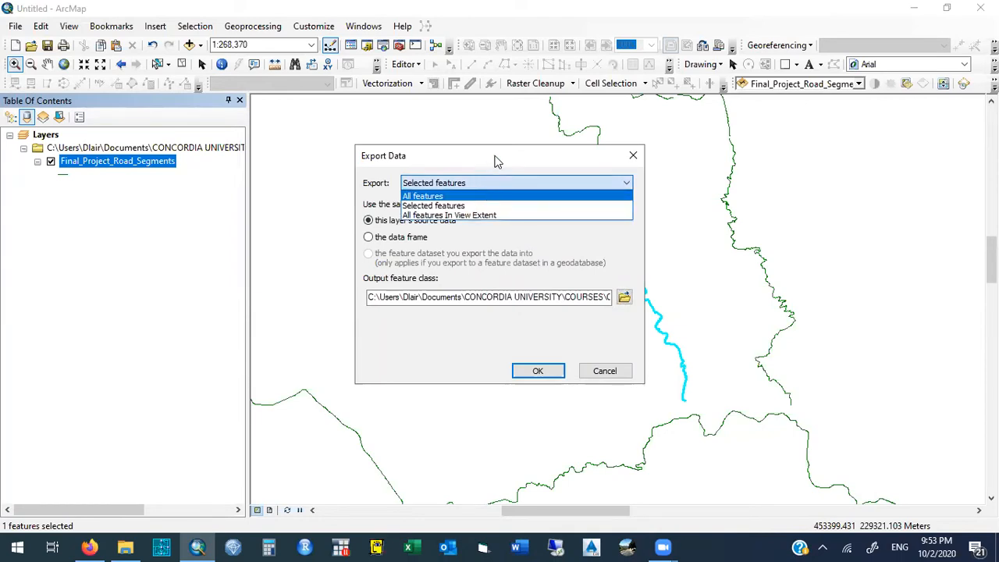
pyautogui.click(452, 206)
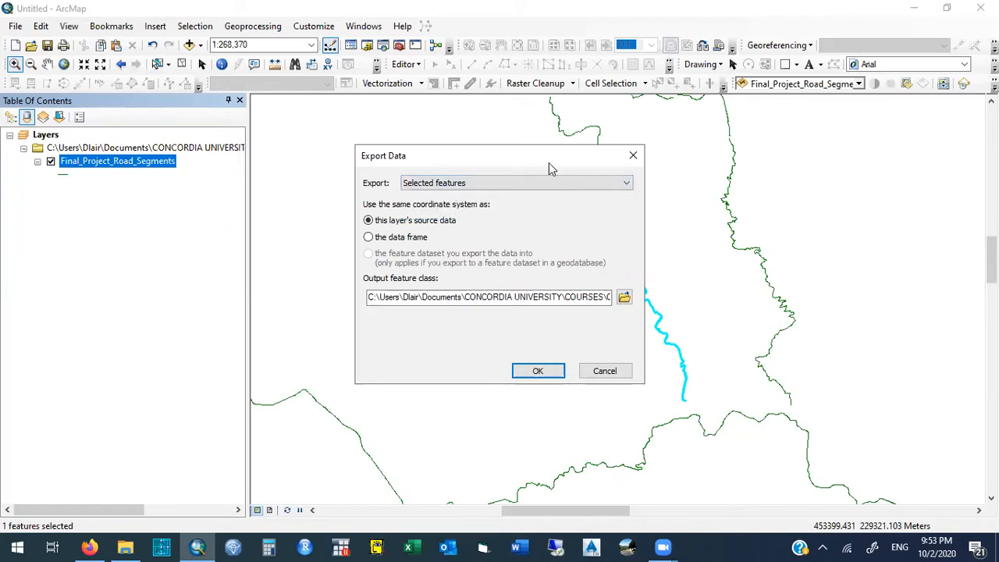
pyautogui.moveTo(535, 153); pyautogui.dragTo(429, 148)
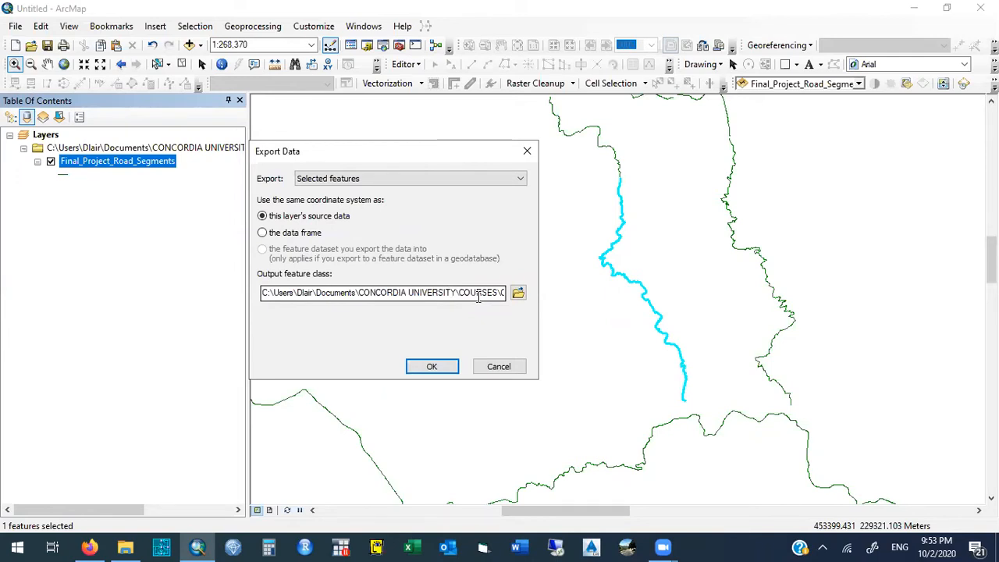
pyautogui.click(432, 367)
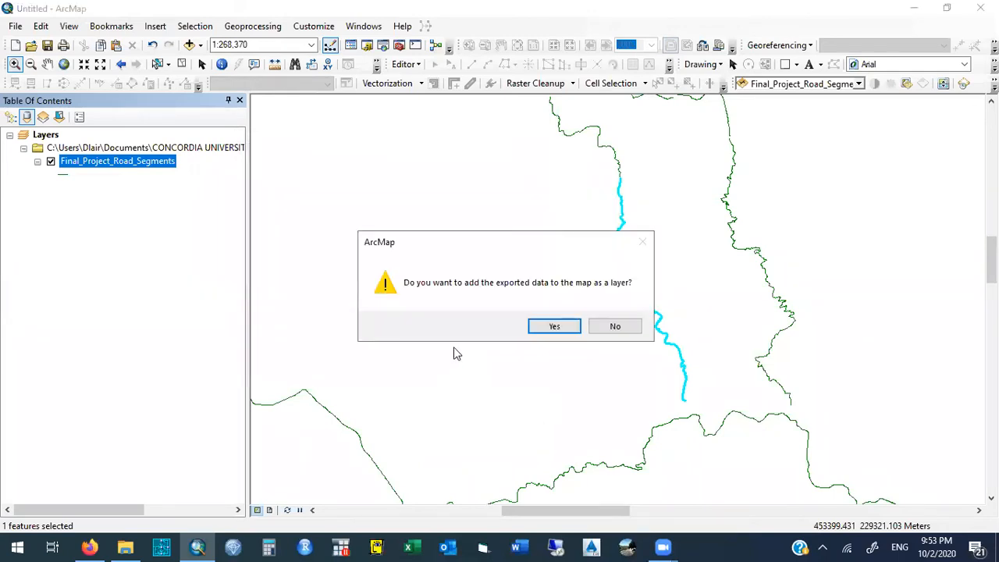
pyautogui.click(158, 164)
pyautogui.click(570, 332)
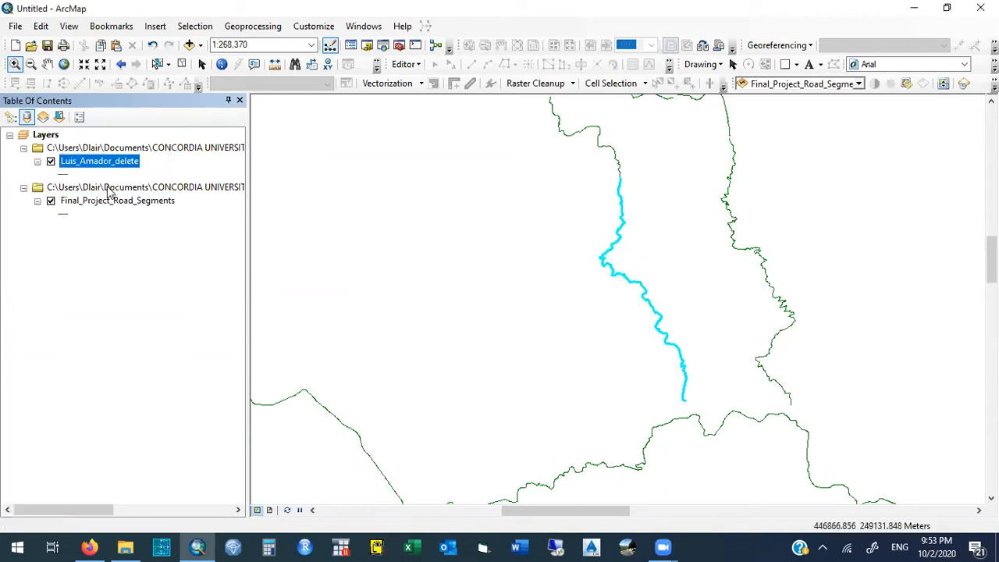
pyautogui.rightClick(139, 203)
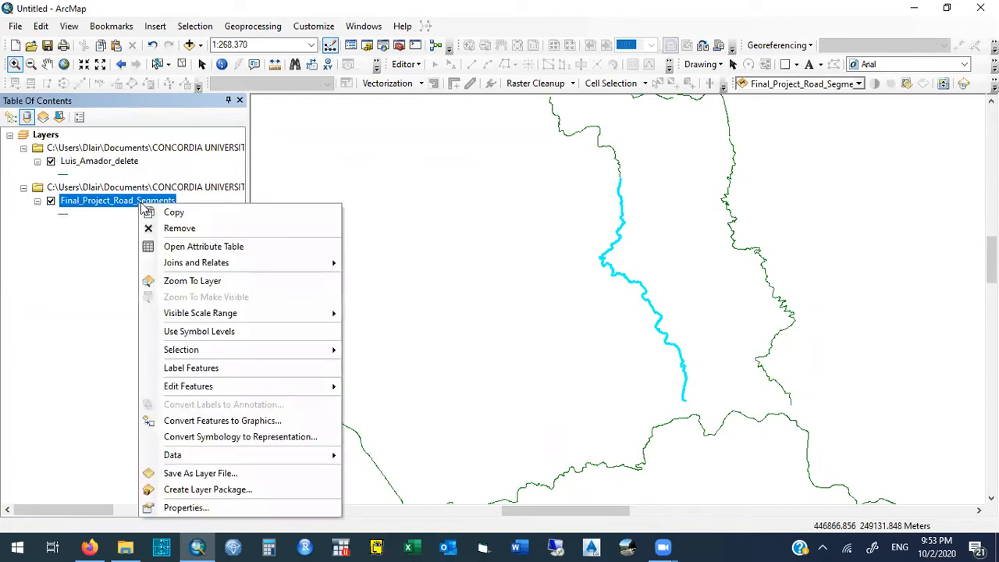
pyautogui.click(168, 211)
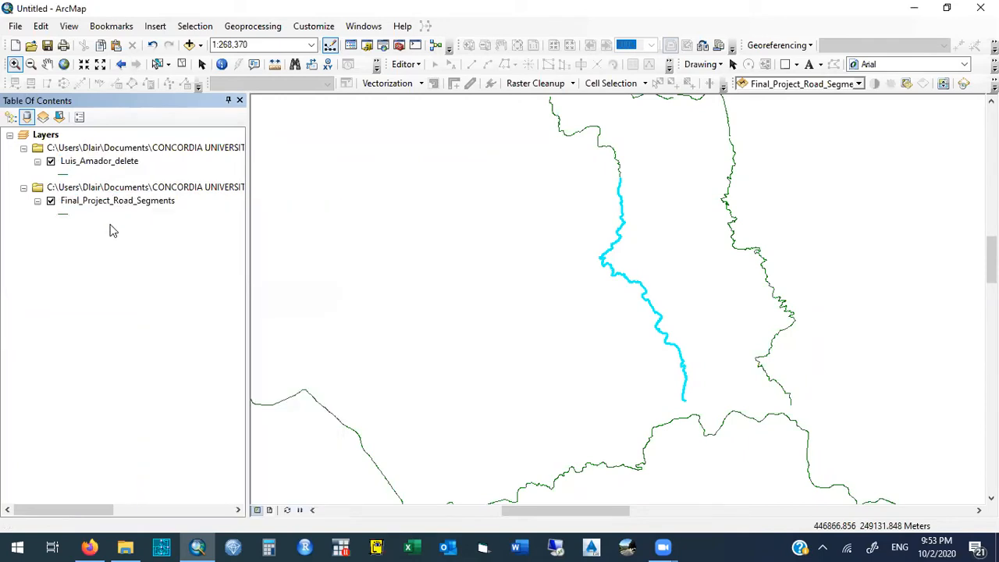
pyautogui.rightClick(172, 204)
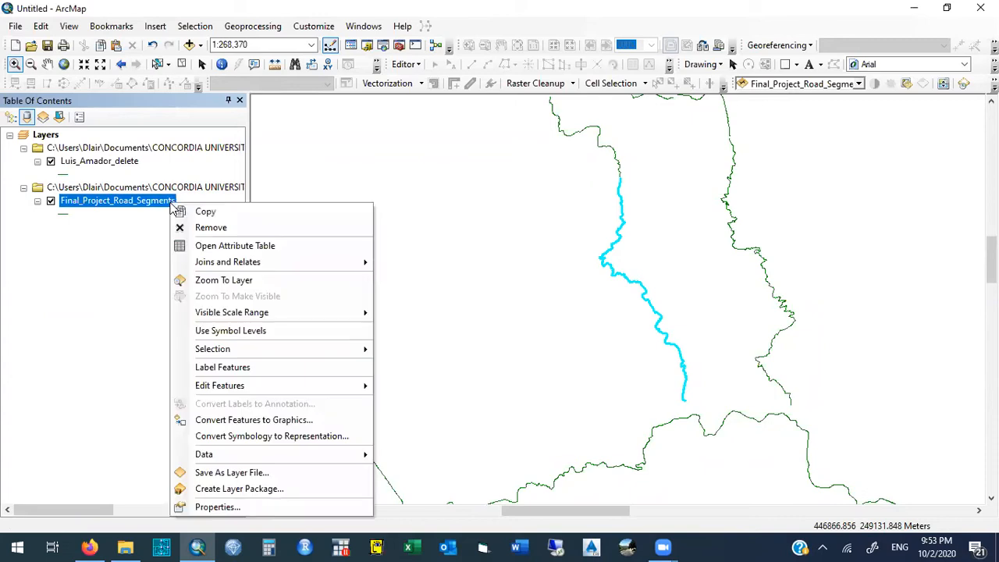
pyautogui.moveTo(289, 455)
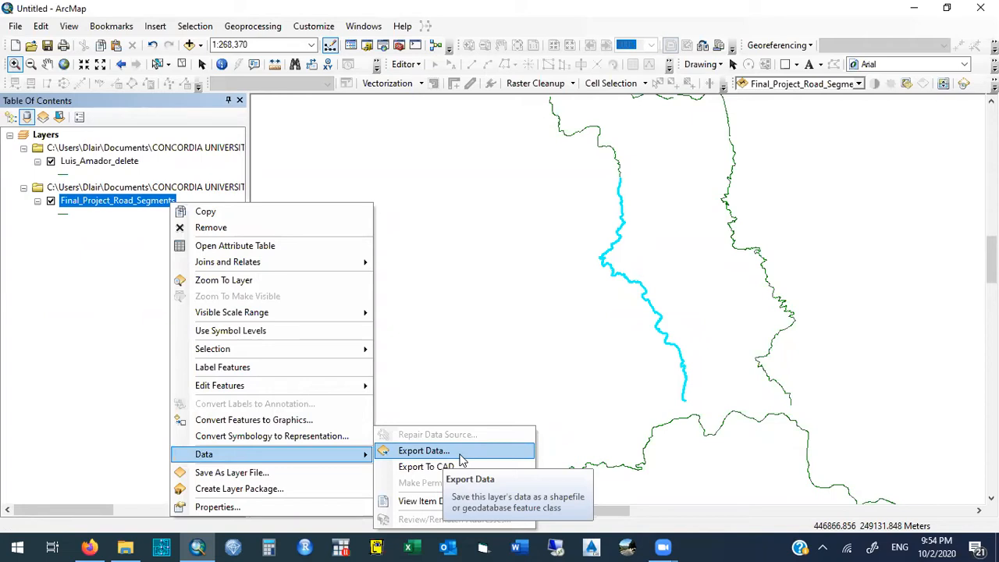
pyautogui.click(89, 254)
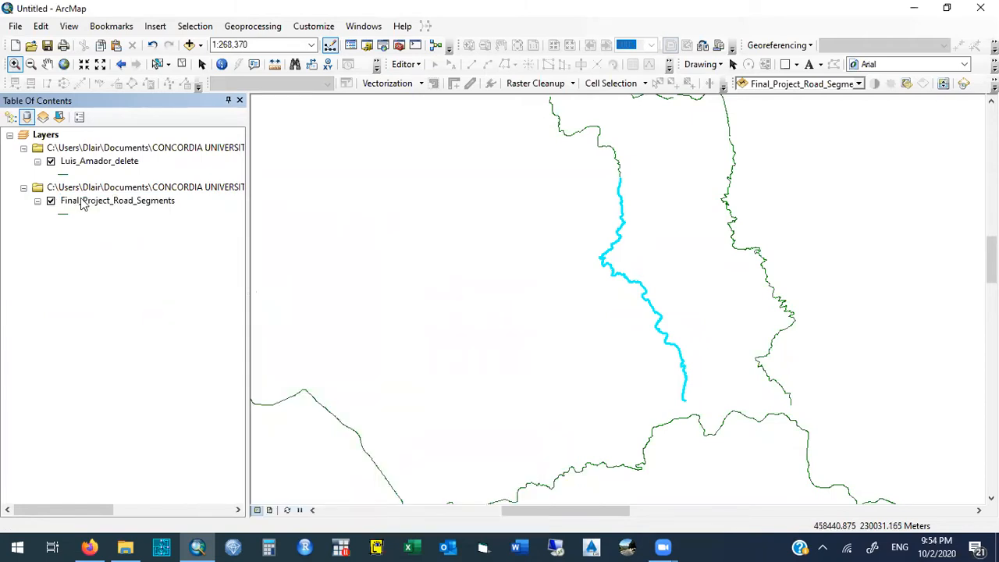
# - Hide the Final_Project_Road_Segments layer and select the only record in the exported layer's attribute table
pyautogui.click(51, 201)
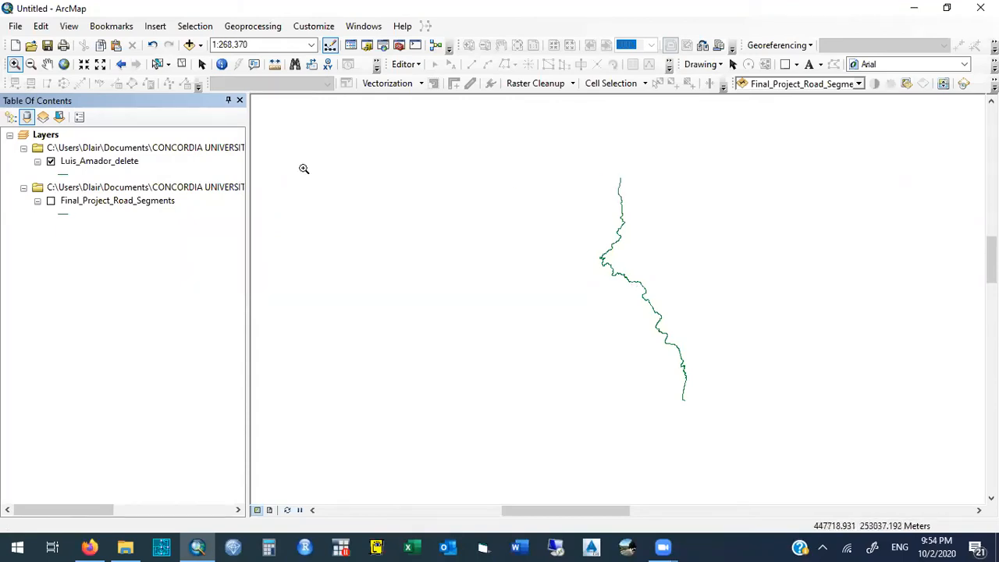
pyautogui.click(126, 164)
pyautogui.rightClick(126, 165)
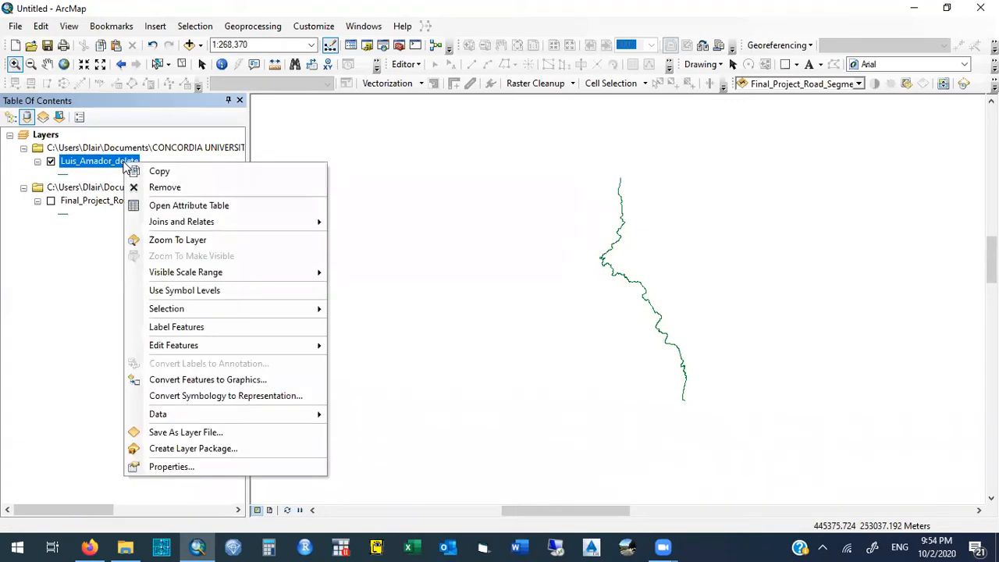
pyautogui.click(192, 206)
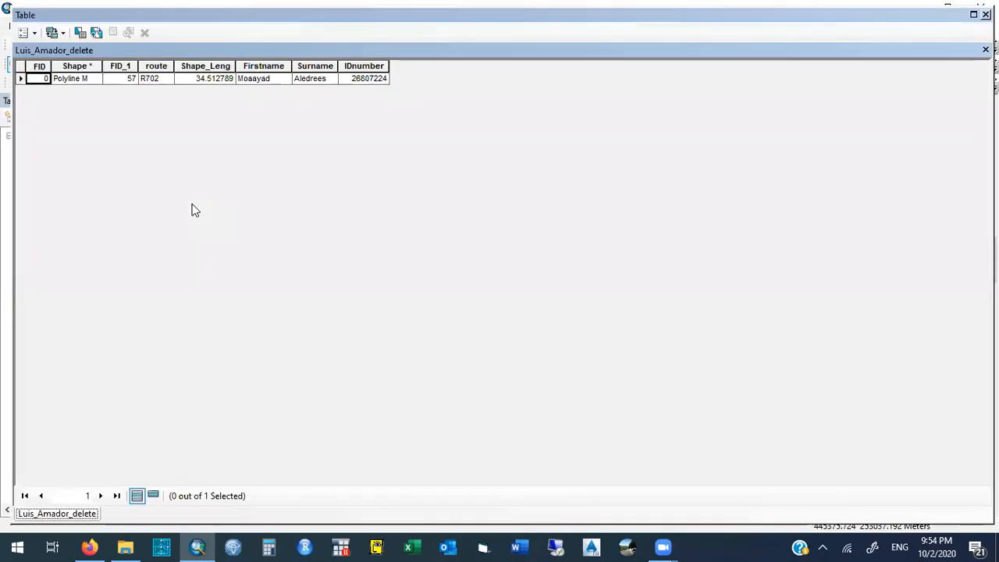
pyautogui.click(22, 79)
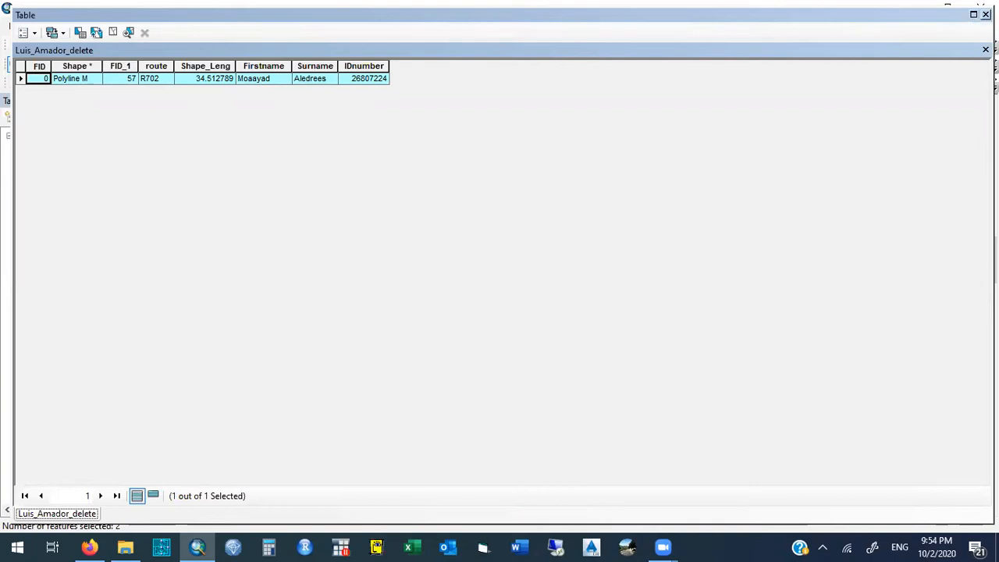
pyautogui.click(986, 14)
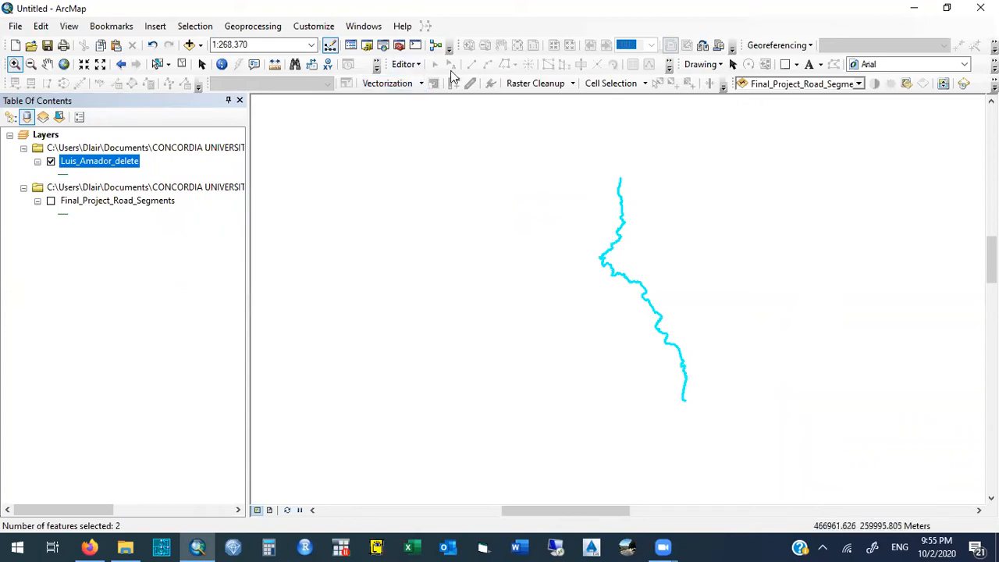
# - Start an edit session on the exported "_delete" layer and select its road line on the map
pyautogui.click(408, 64)
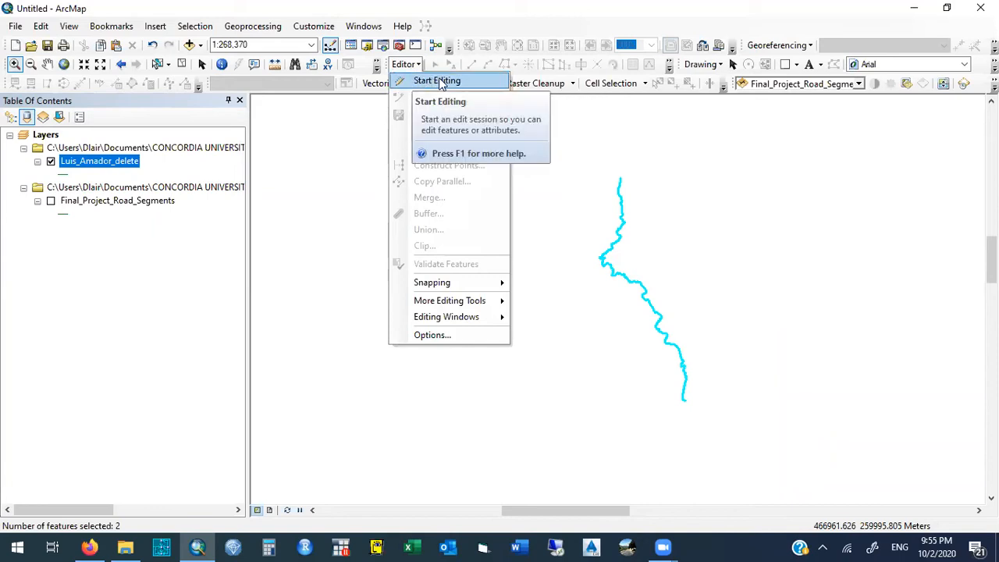
pyautogui.click(477, 79)
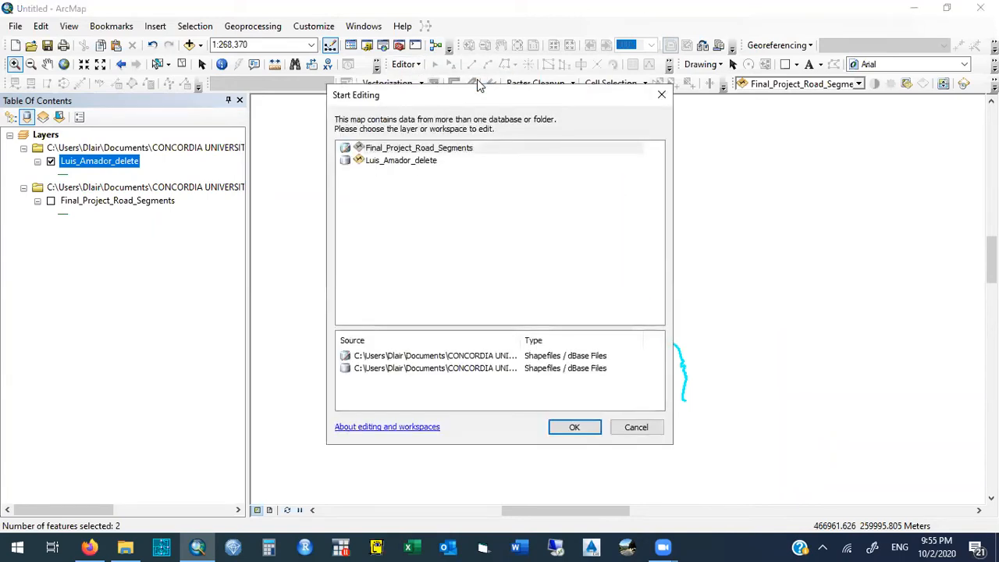
pyautogui.click(406, 161)
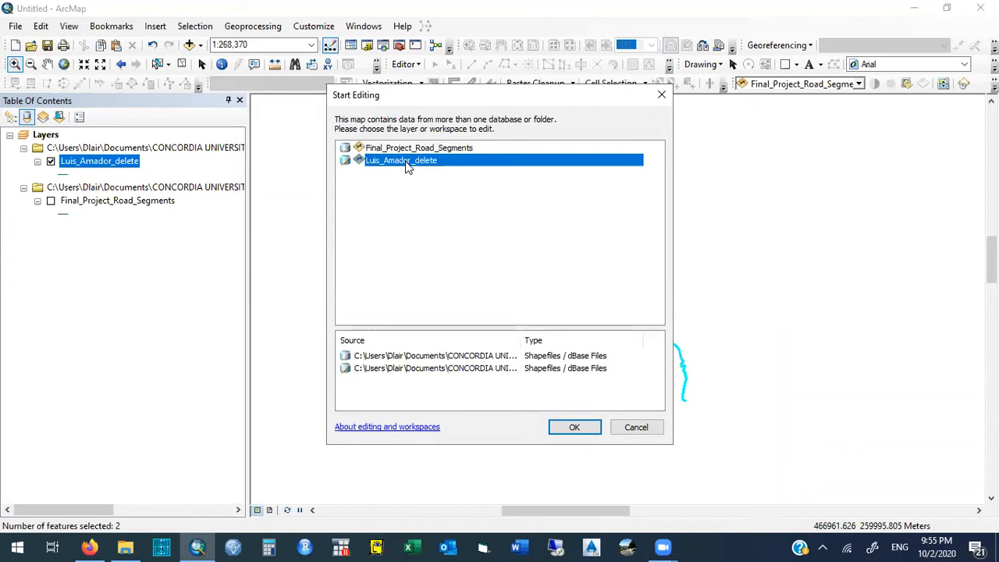
pyautogui.click(413, 149)
pyautogui.click(418, 161)
pyautogui.click(572, 426)
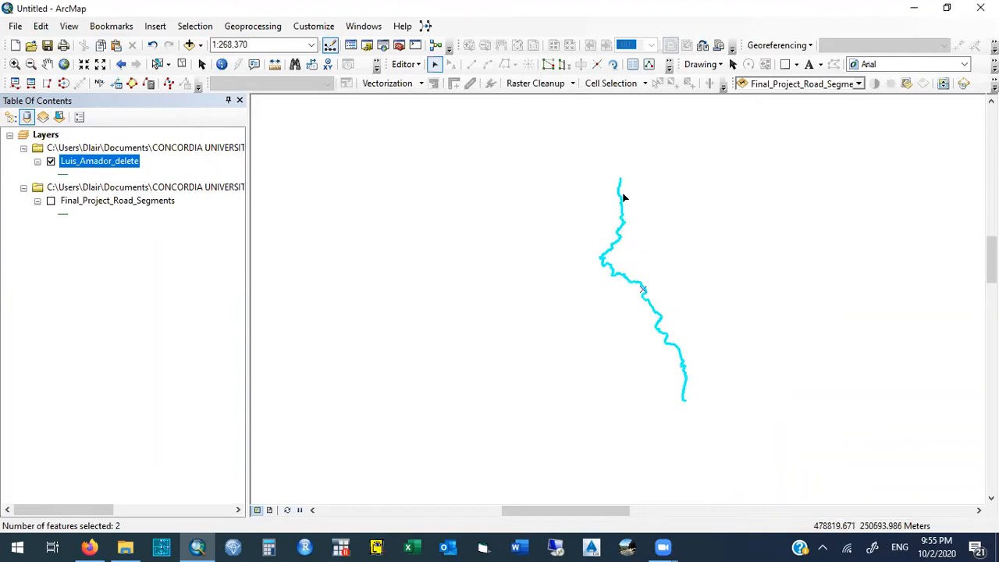
pyautogui.click(588, 223)
pyautogui.click(621, 207)
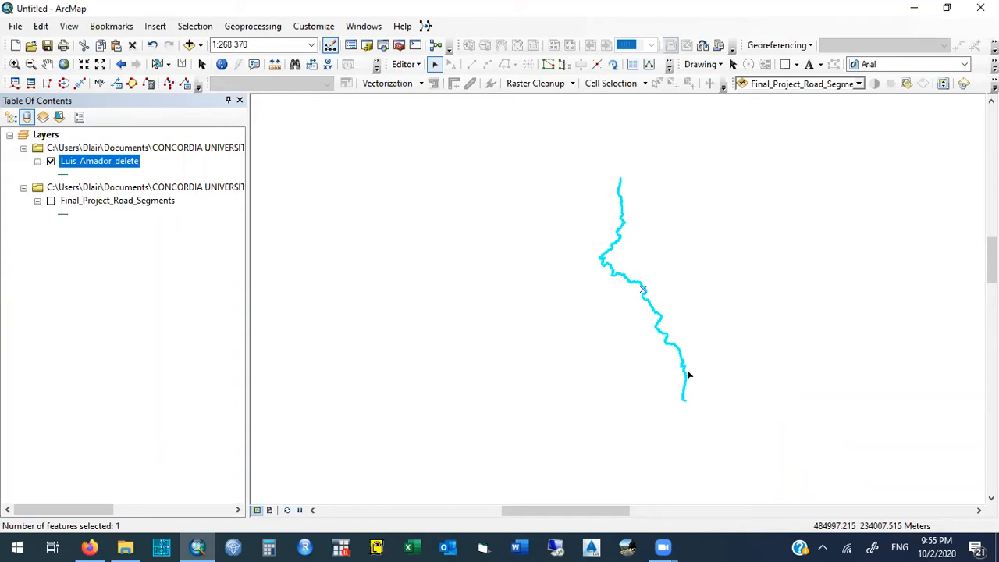
# - Check the selected road's line length with the Split command, enter 34.5 in the Calculator, and close the Split options
pyautogui.click(420, 64)
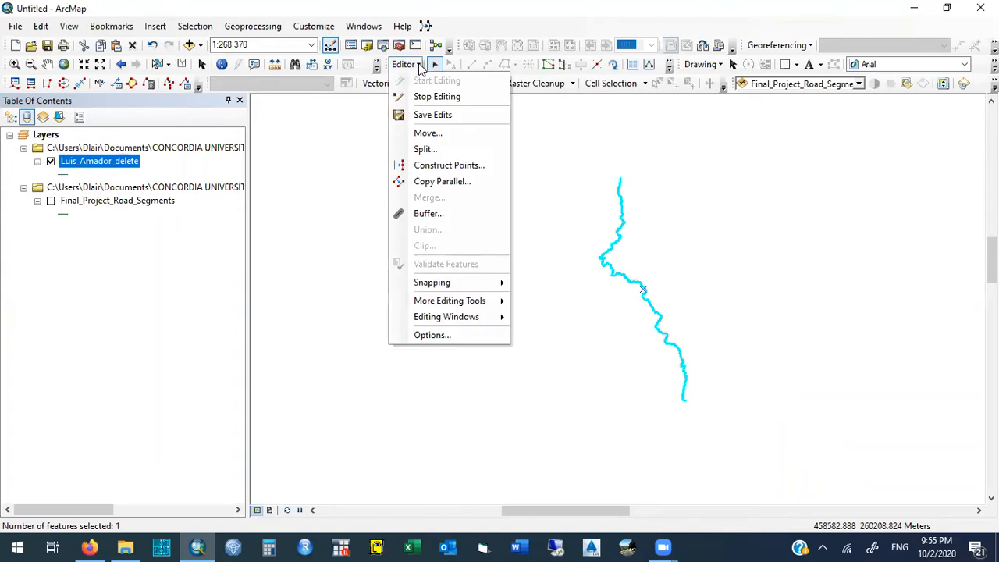
pyautogui.click(426, 149)
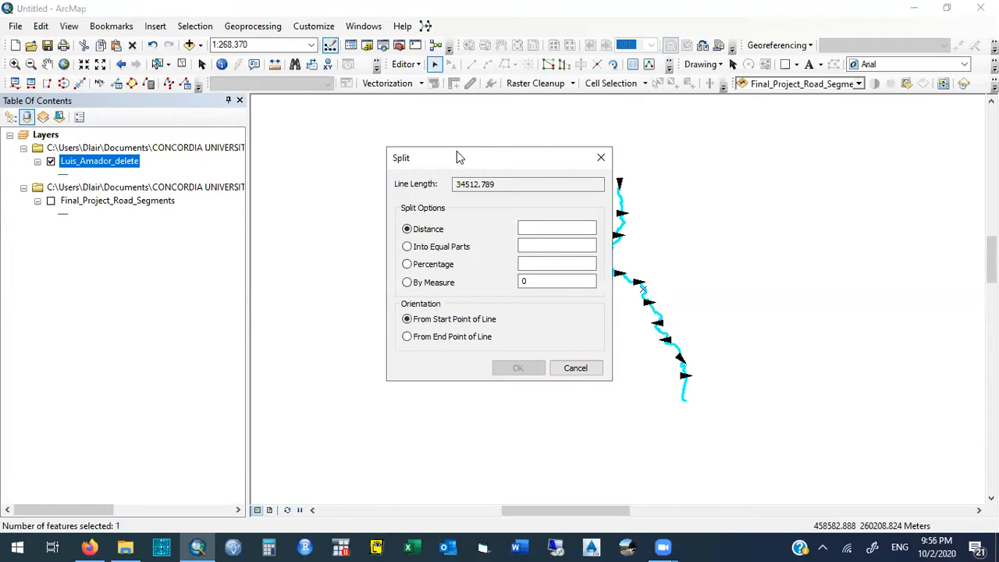
pyautogui.moveTo(461, 161); pyautogui.dragTo(370, 178)
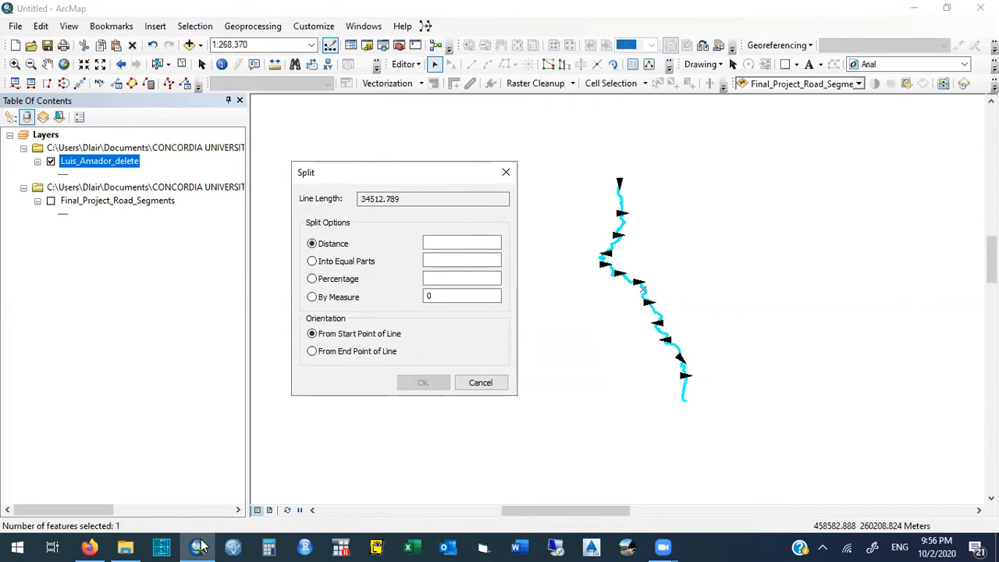
pyautogui.click(269, 546)
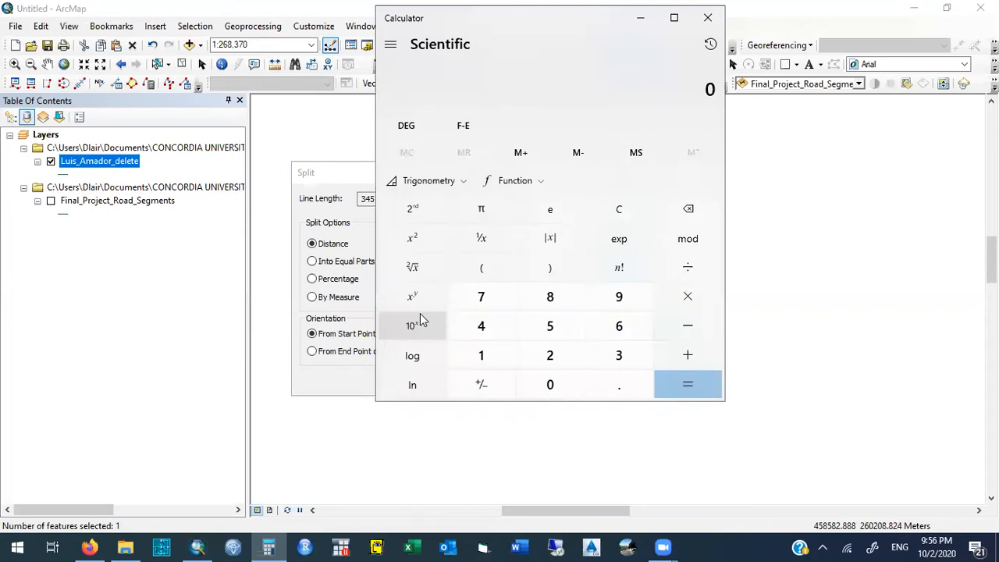
pyautogui.moveTo(543, 24); pyautogui.dragTo(775, 114)
pyautogui.write('34.5')
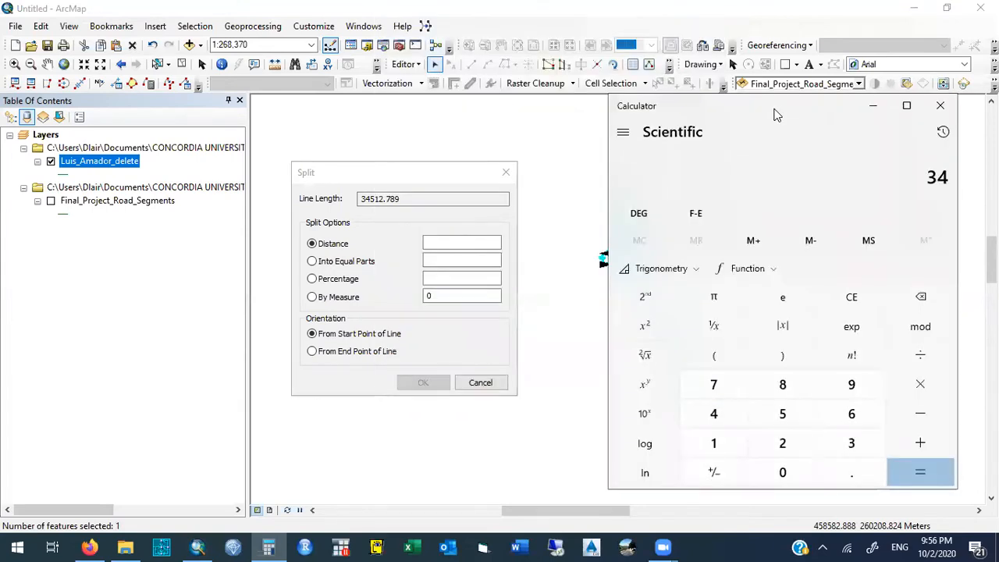
pyautogui.click(874, 107)
pyautogui.click(512, 171)
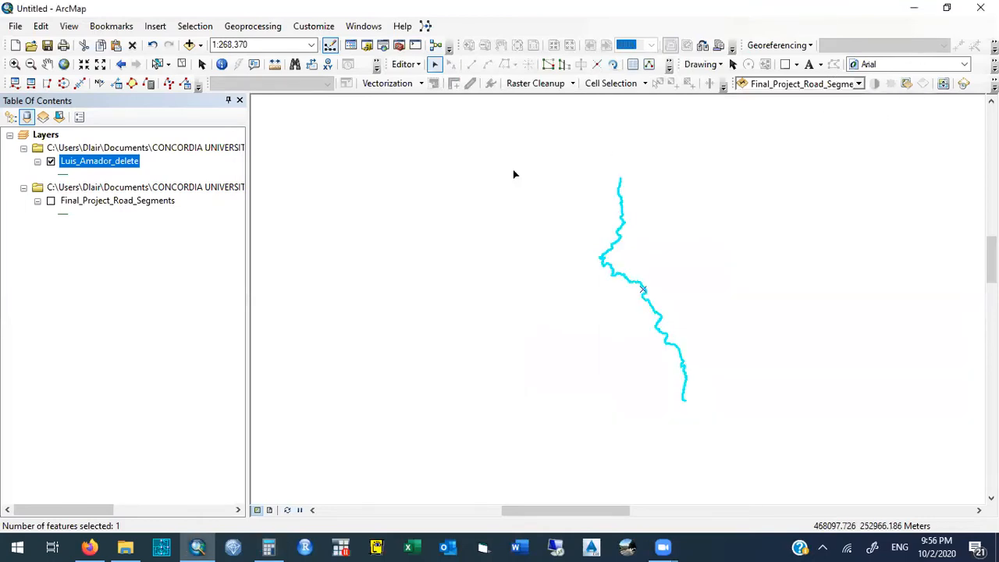
# - Reselect the road line on the map and open the Split options for it
pyautogui.click(416, 65)
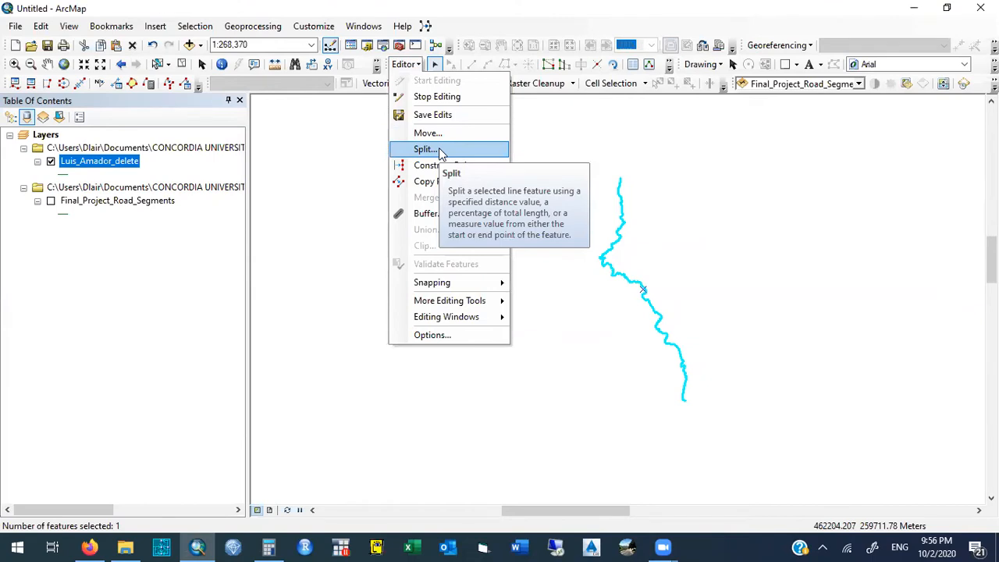
pyautogui.click(624, 141)
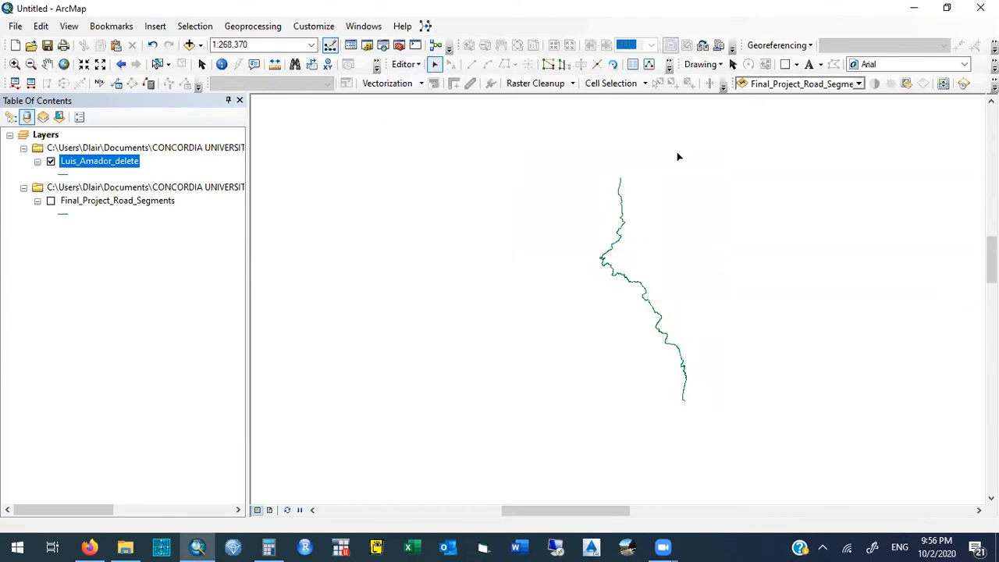
pyautogui.click(623, 205)
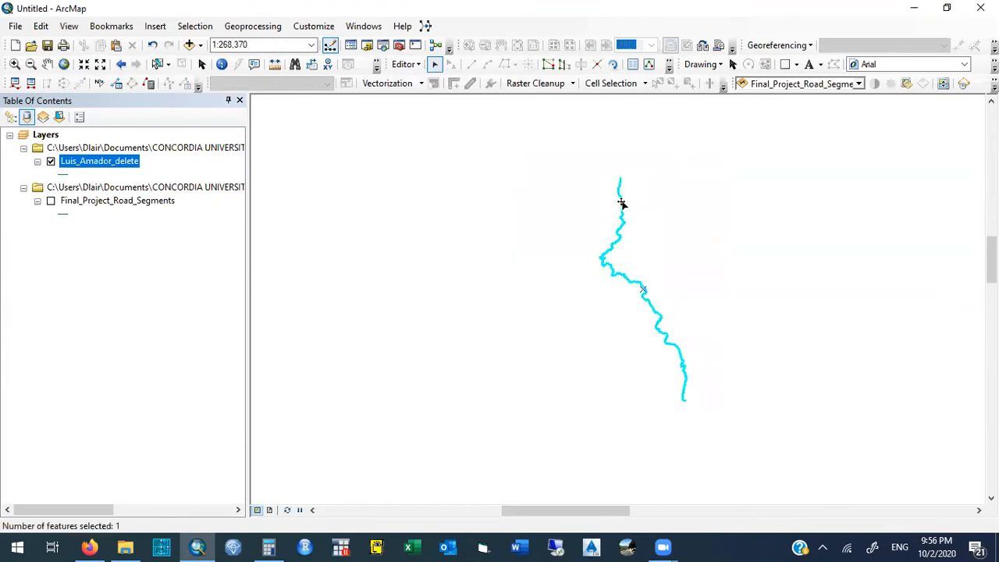
pyautogui.click(419, 67)
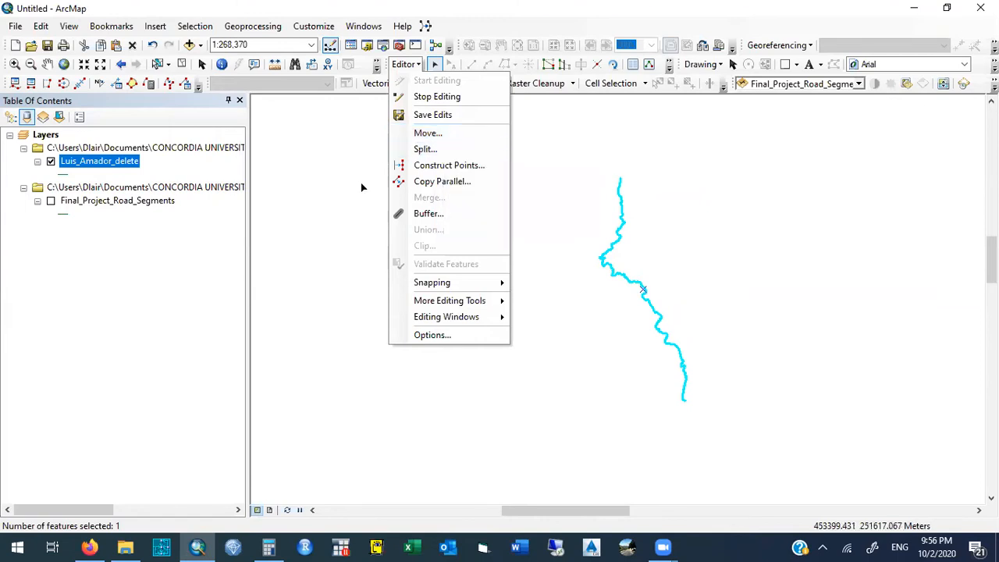
pyautogui.click(356, 222)
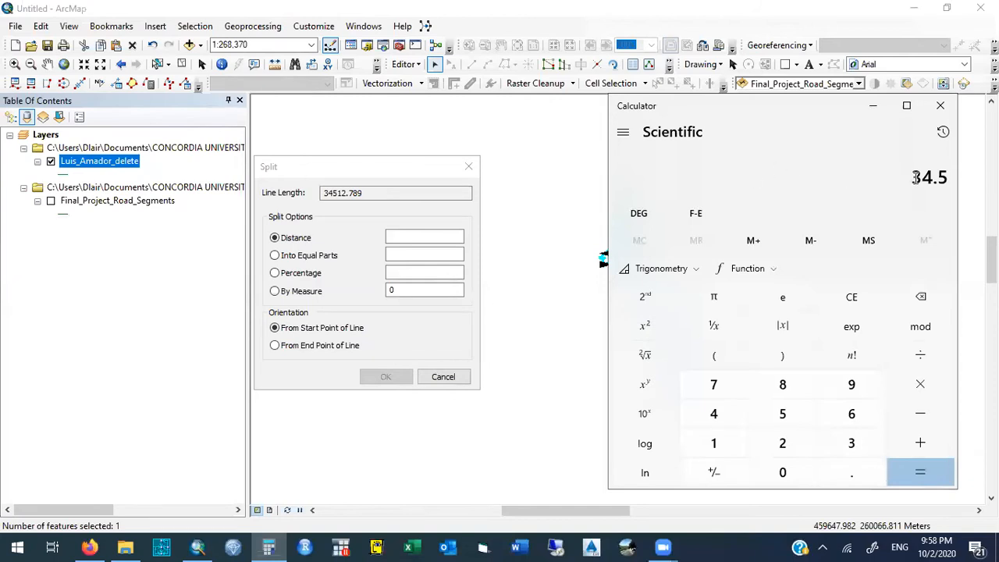
# - Divide 34.5 by 0.25 in the Calculator and set the road line to split into 138 equal parts
pyautogui.click(920, 359)
pyautogui.write('0.25')
pyautogui.press('Return')
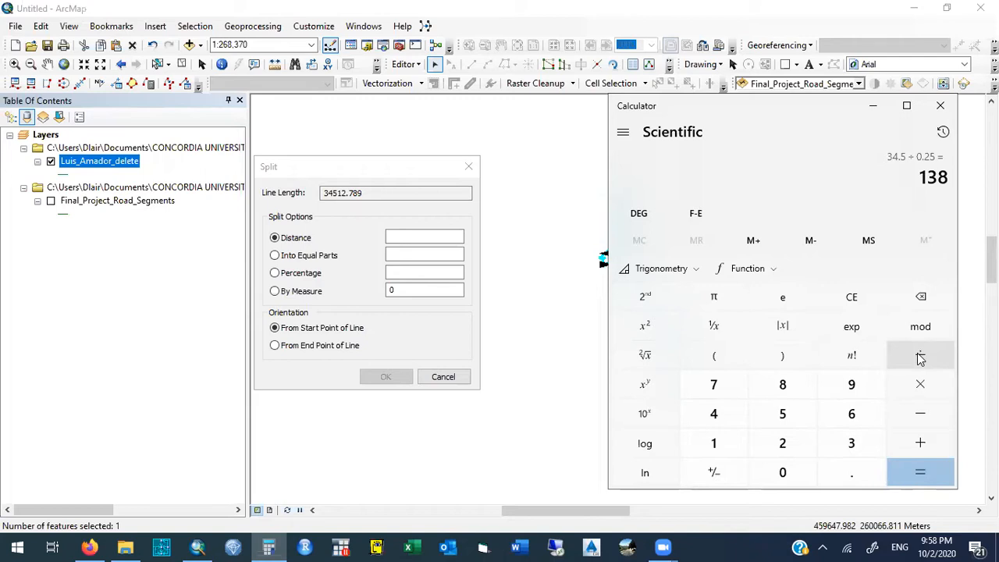
pyautogui.click(274, 255)
pyautogui.click(410, 254)
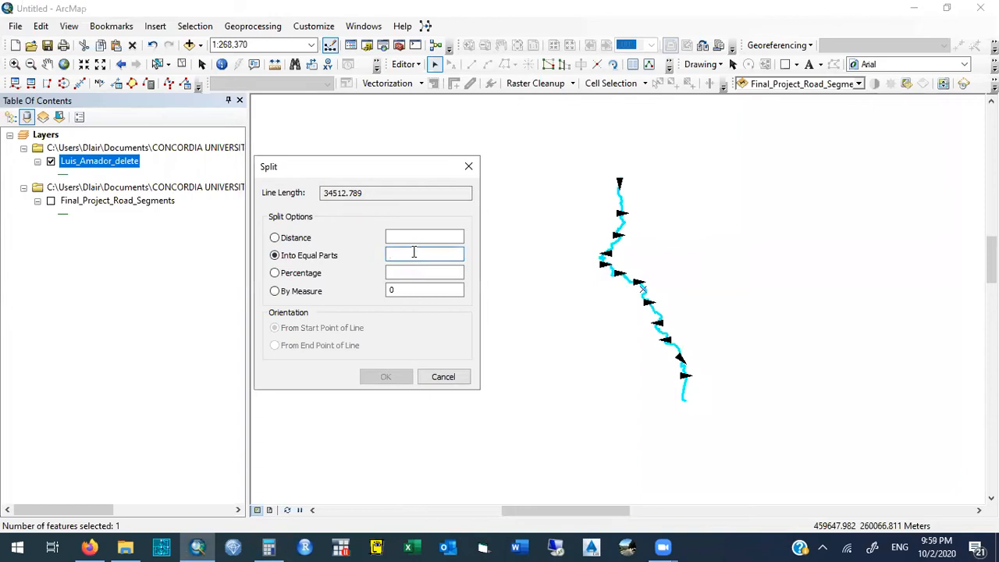
pyautogui.write('138')
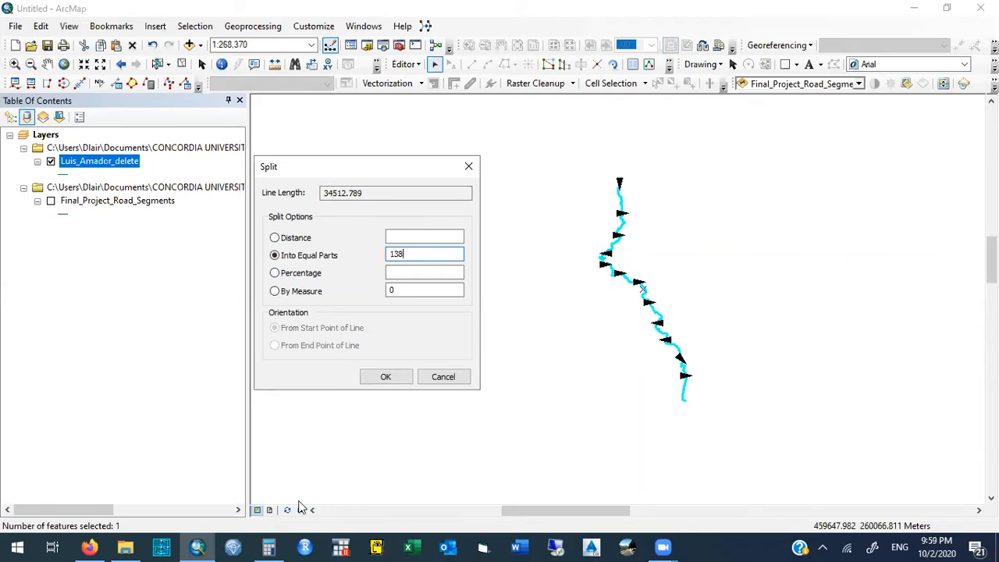
pyautogui.click(268, 547)
pyautogui.write('35')
pyautogui.press('/')
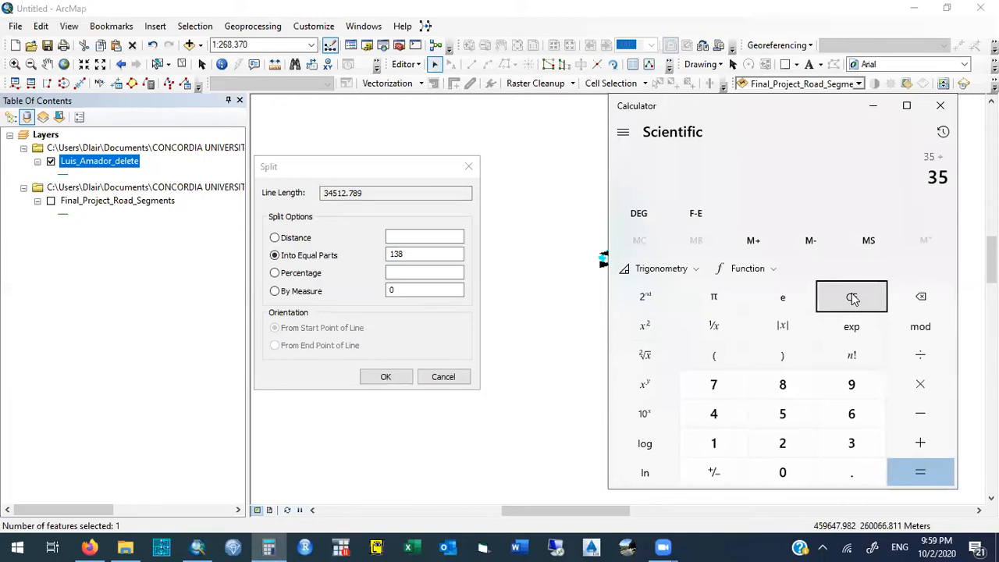
pyautogui.click(853, 299)
pyautogui.write('31.696')
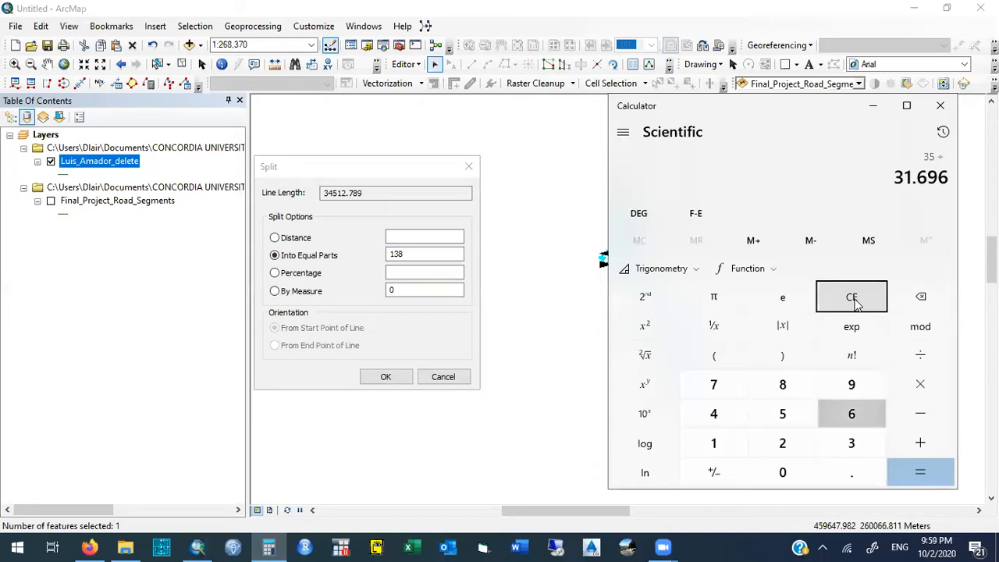
pyautogui.press('Return')
pyautogui.click(853, 299)
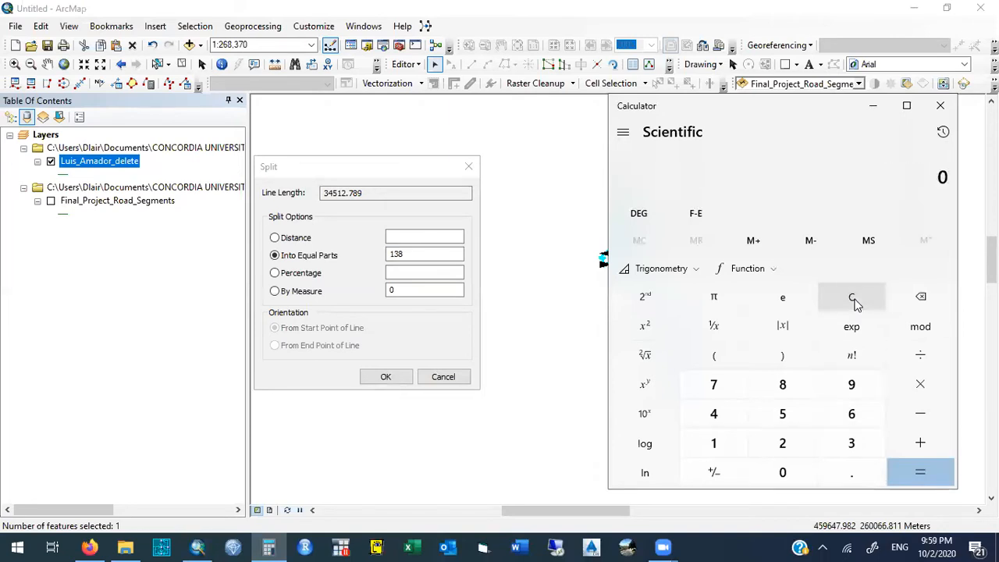
# - Calculate 35 divided by 0.5 in the Calculator
pyautogui.write('3')
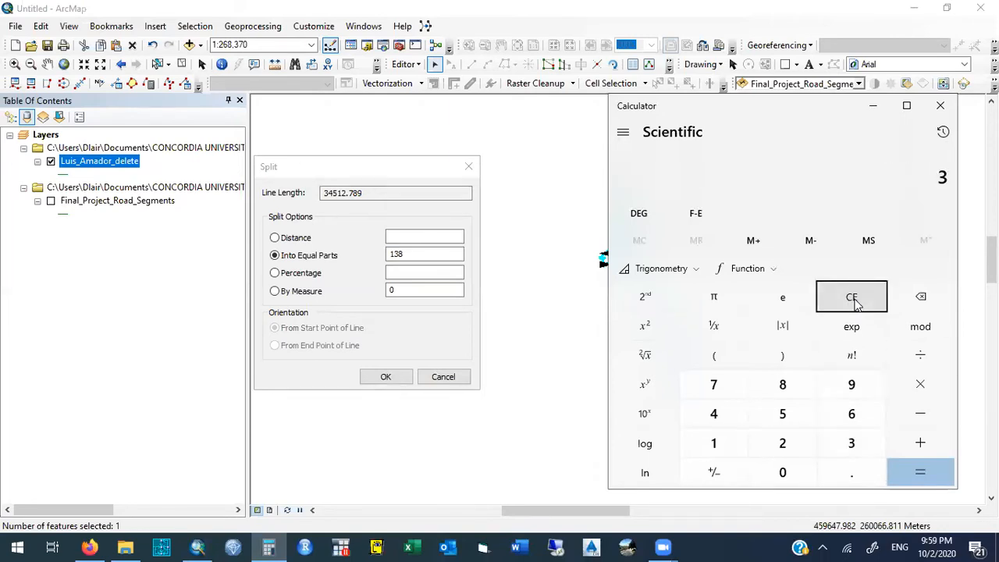
pyautogui.write('5/.5')
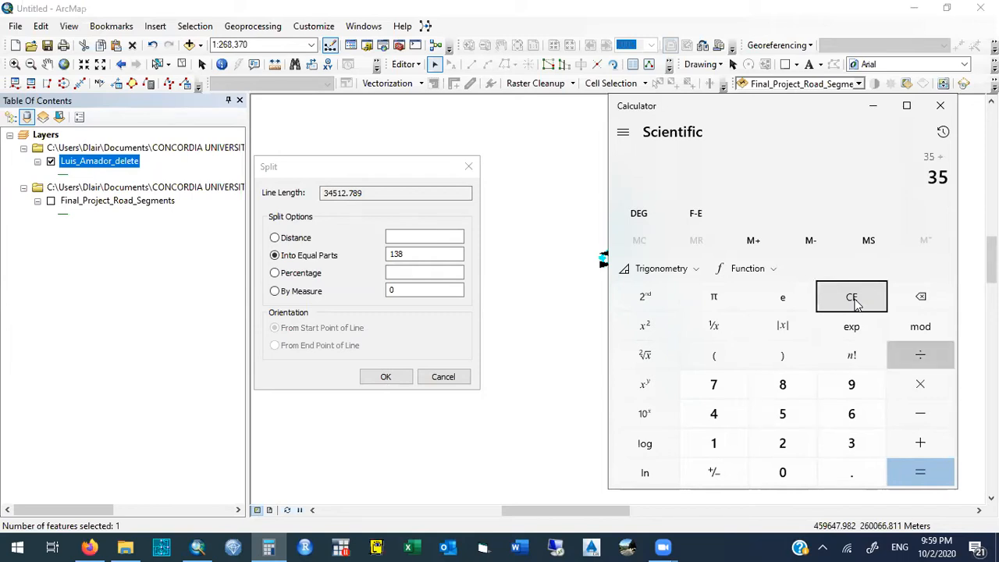
pyautogui.press('Return')
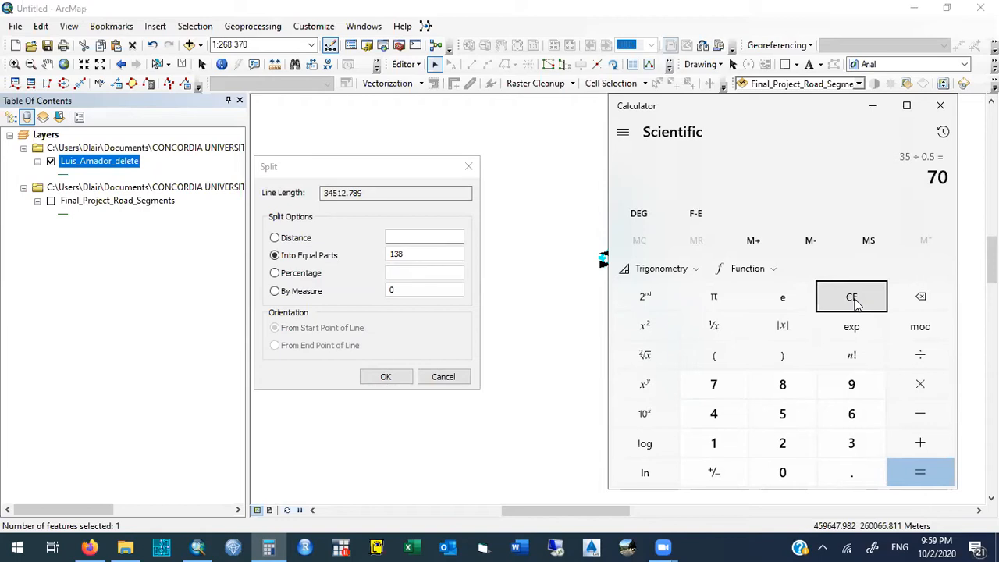
# - Clear the Calculator, calculate 35 divided by 0.25, and return to the Split options
pyautogui.click(853, 303)
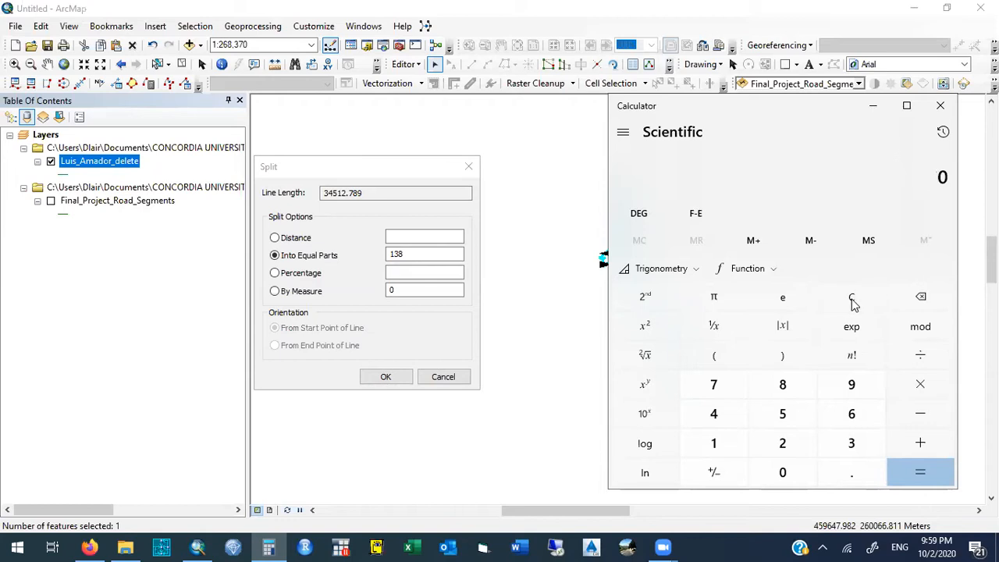
pyautogui.write('35/')
pyautogui.write('.')
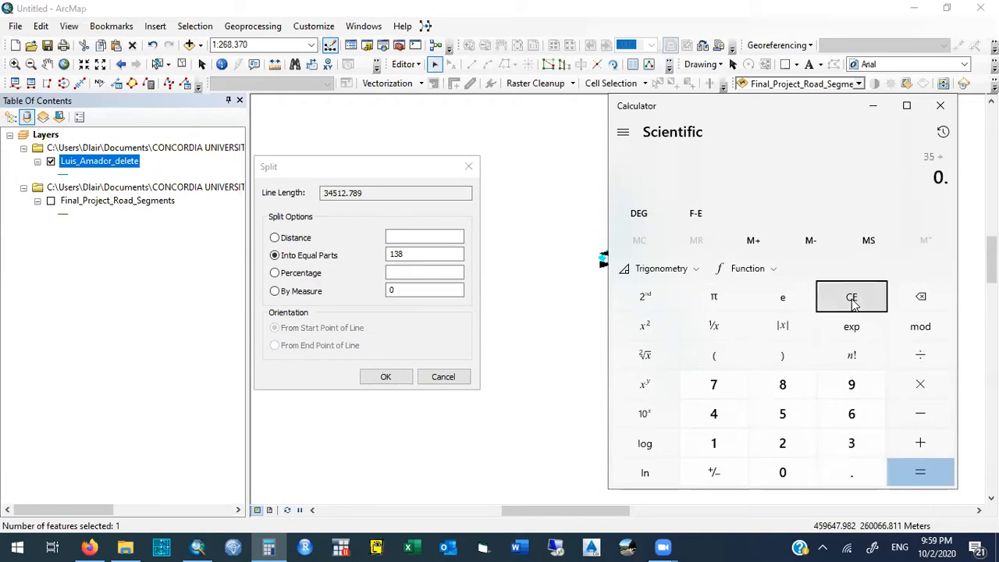
pyautogui.write('25')
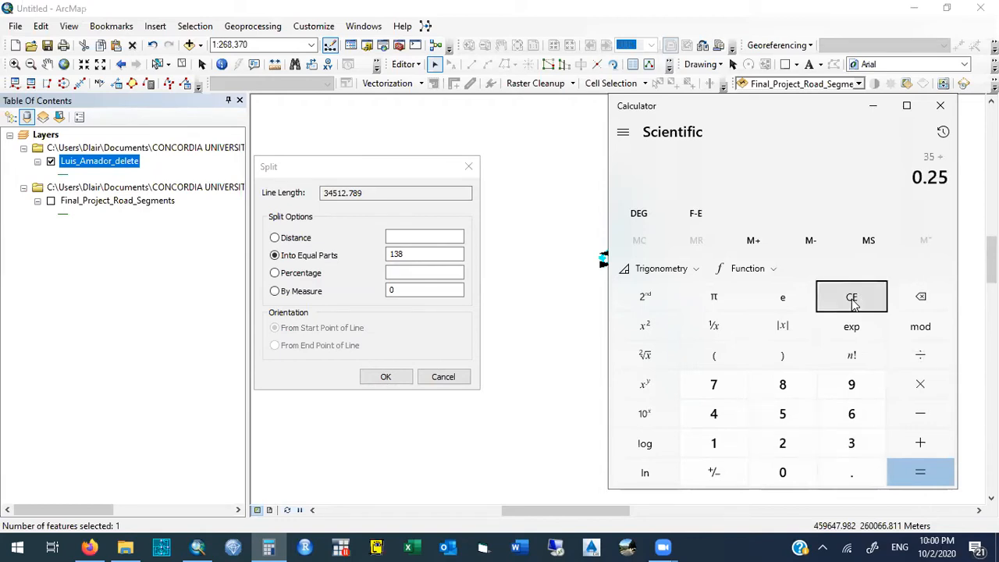
pyautogui.press('Return')
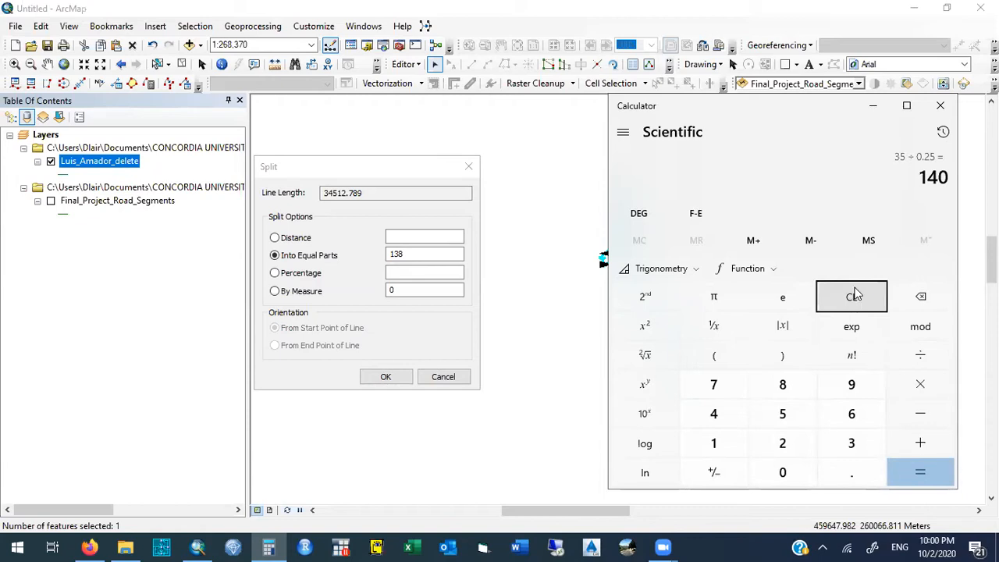
pyautogui.click(876, 108)
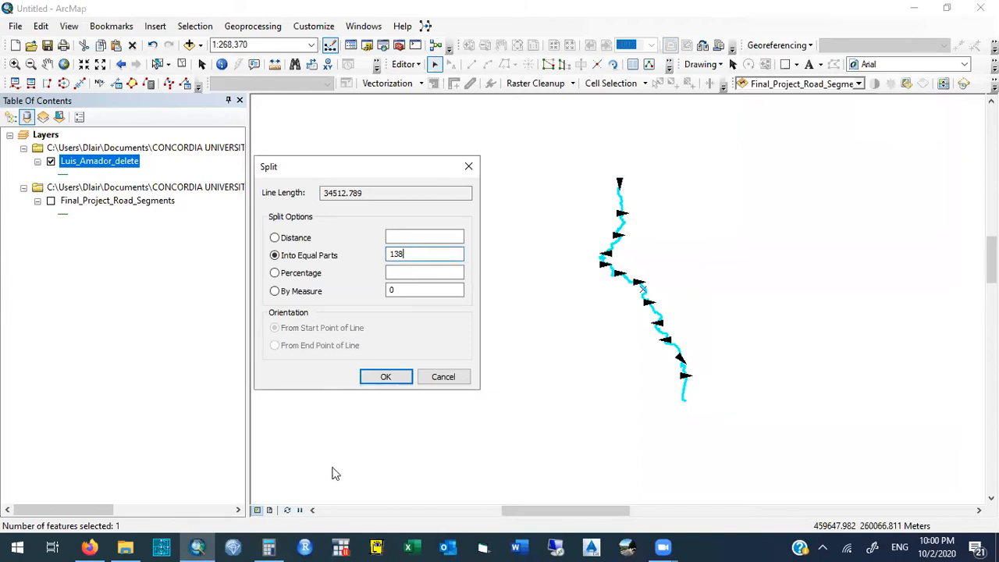
# - Clear the Calculator, calculate 30 divided by 0.2, and close the Calculator
pyautogui.moveTo(266, 541)
pyautogui.click(268, 508)
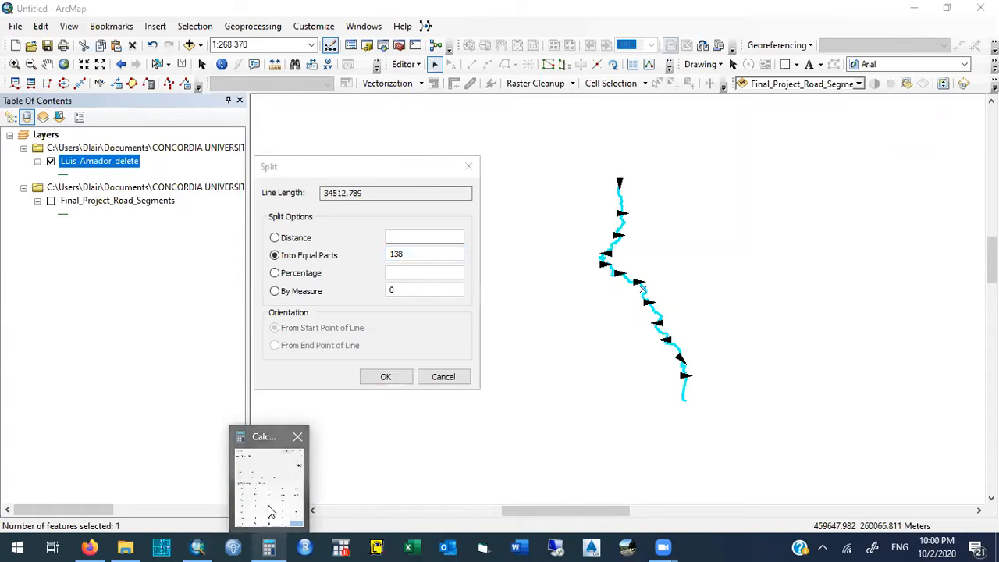
pyautogui.click(852, 297)
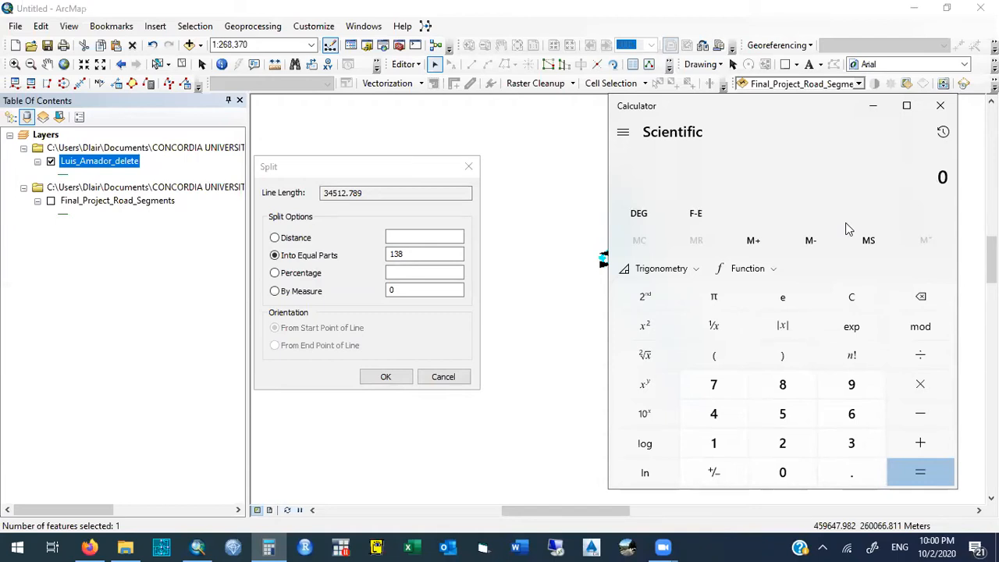
pyautogui.write('30/.2')
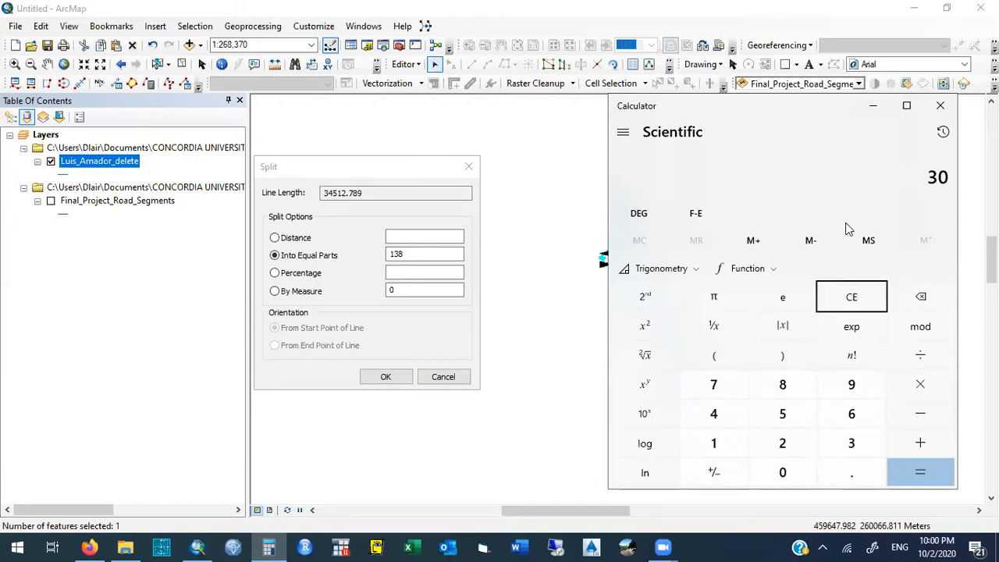
pyautogui.press('Return')
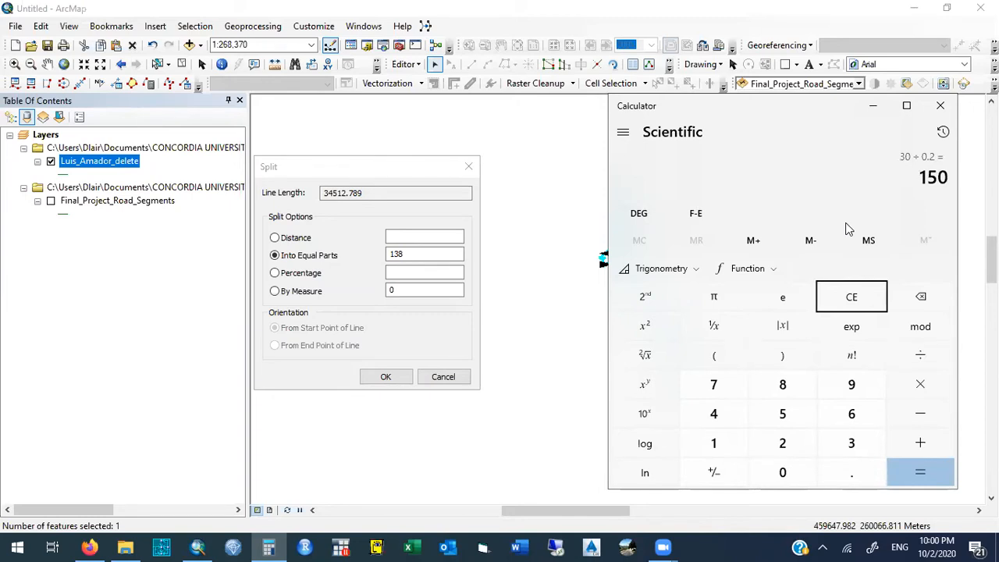
pyautogui.click(942, 107)
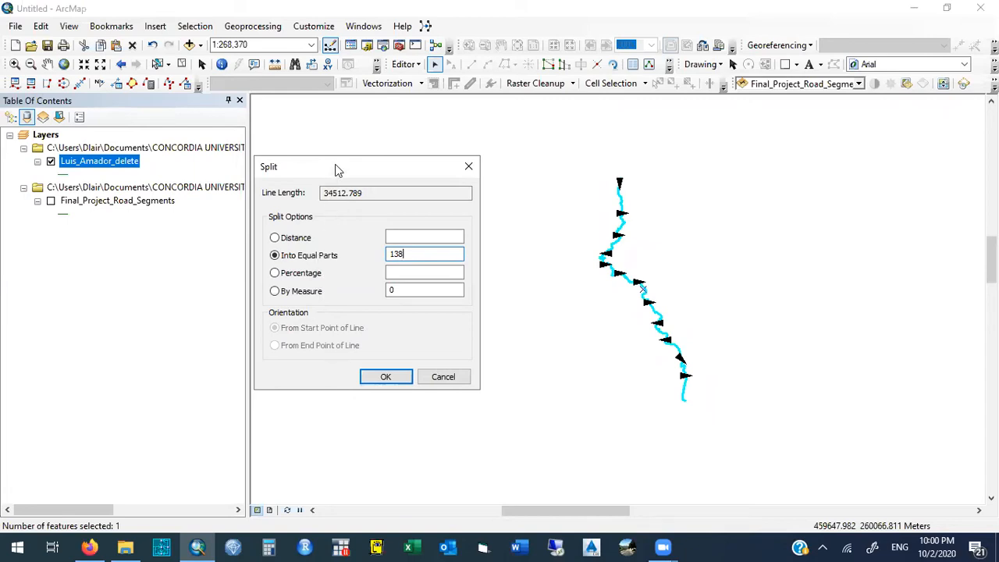
# - Highlight the line length in the Split options and split the road line into 138 equal parts
pyautogui.moveTo(342, 162)
pyautogui.mouseDown()
pyautogui.moveTo(361, 145)
pyautogui.moveTo(365, 177)
pyautogui.moveTo(398, 175)
pyautogui.moveTo(336, 176)
pyautogui.mouseUp()
pyautogui.click(378, 177)
pyautogui.click(394, 176)
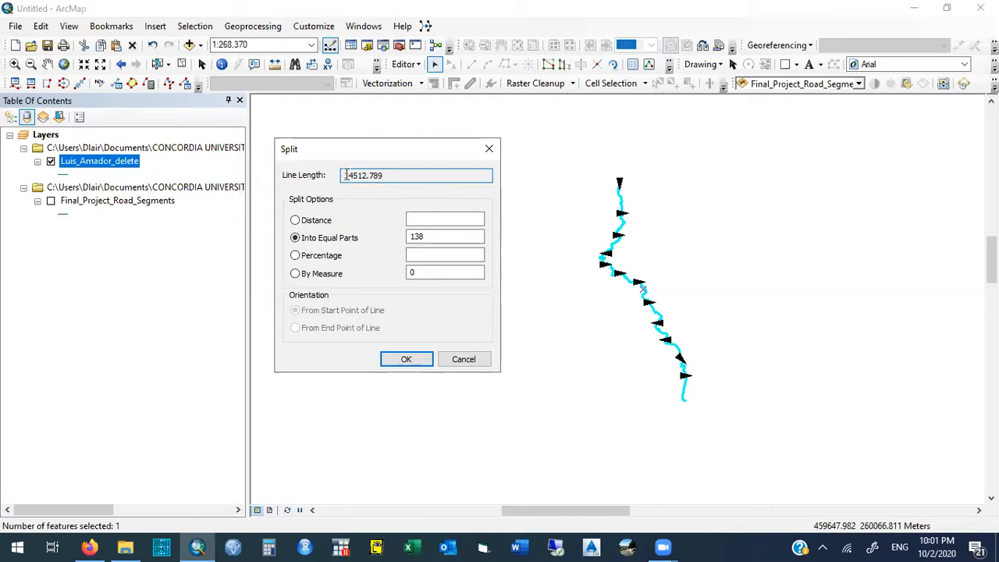
pyautogui.moveTo(345, 176); pyautogui.dragTo(401, 176)
pyautogui.click(390, 176)
pyautogui.click(403, 359)
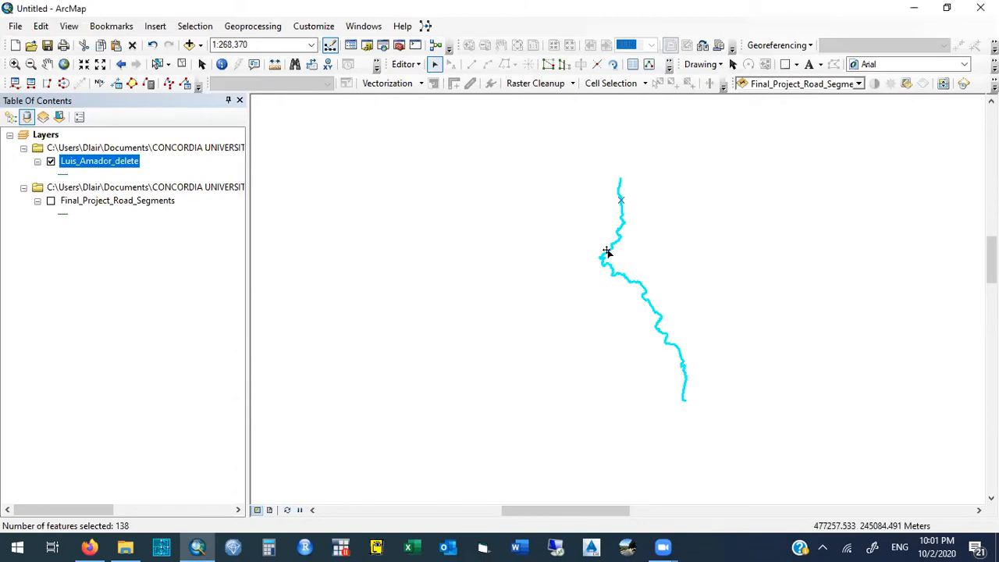
# - Open the attribute table of the split road layer and clear the selection of all its records
pyautogui.rightClick(128, 161)
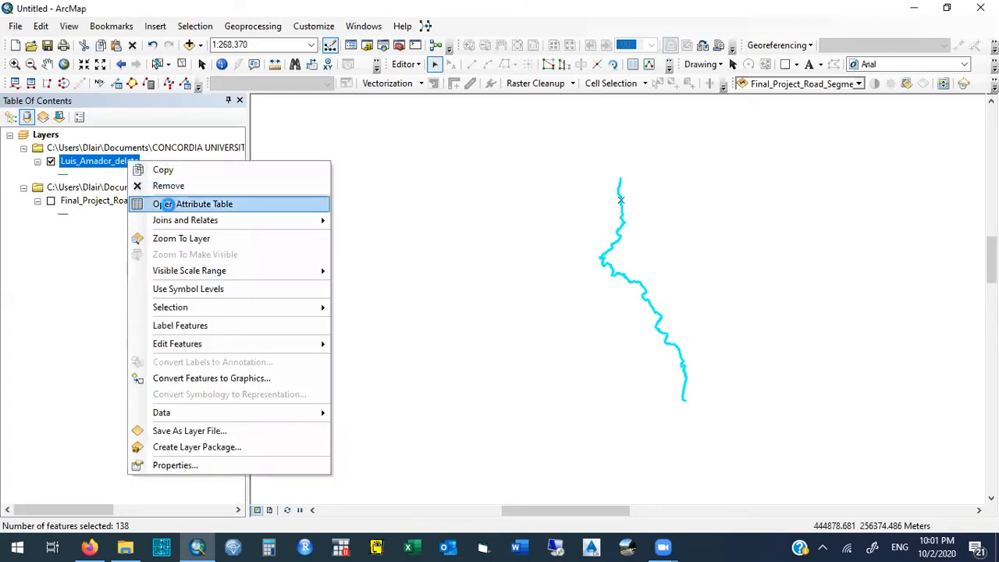
pyautogui.click(169, 204)
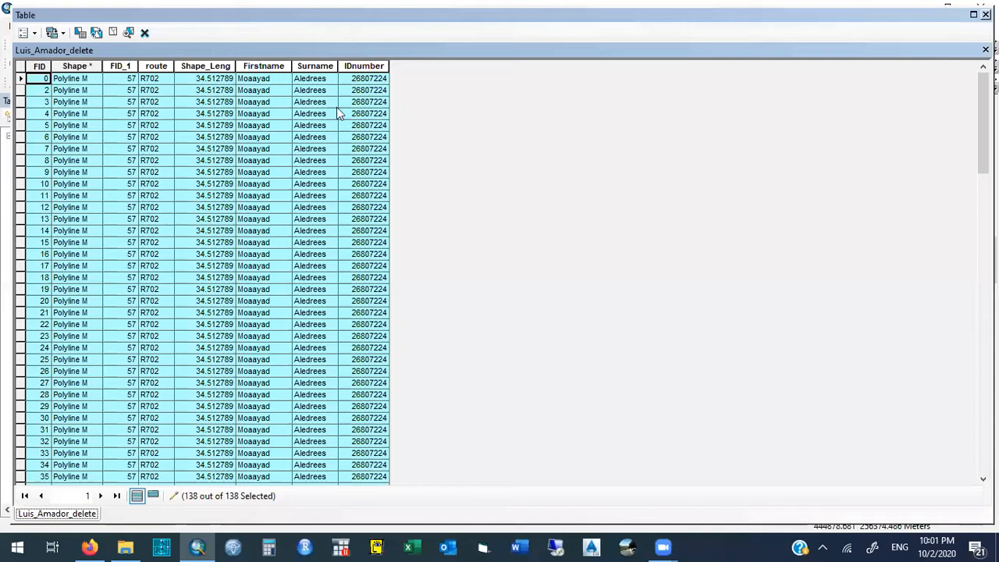
pyautogui.click(374, 90)
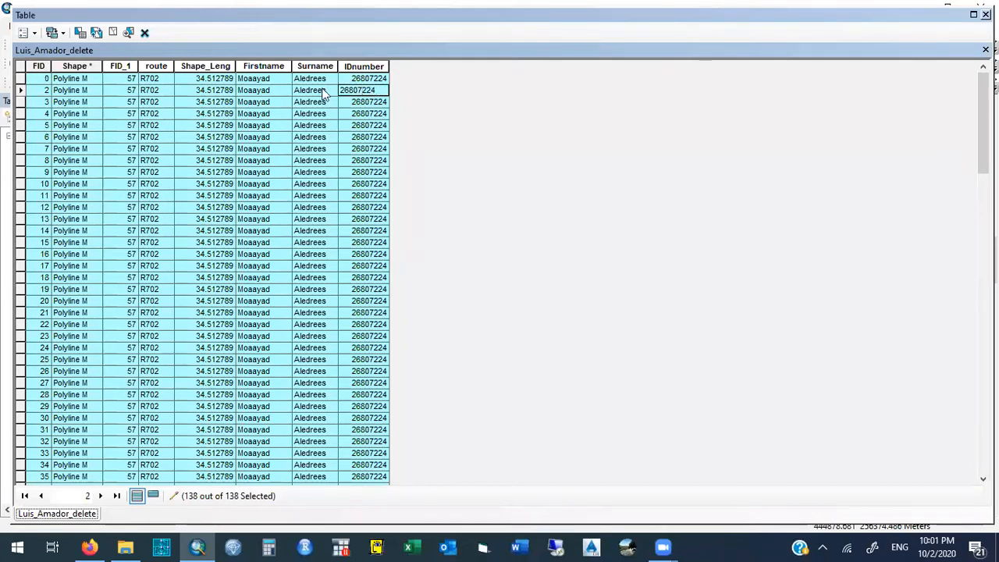
pyautogui.click(279, 100)
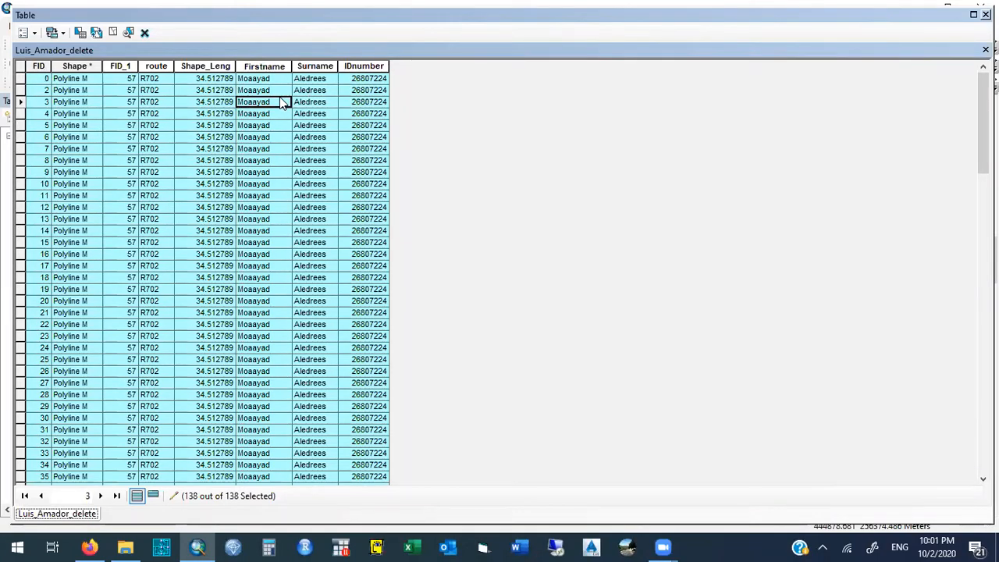
pyautogui.click(115, 32)
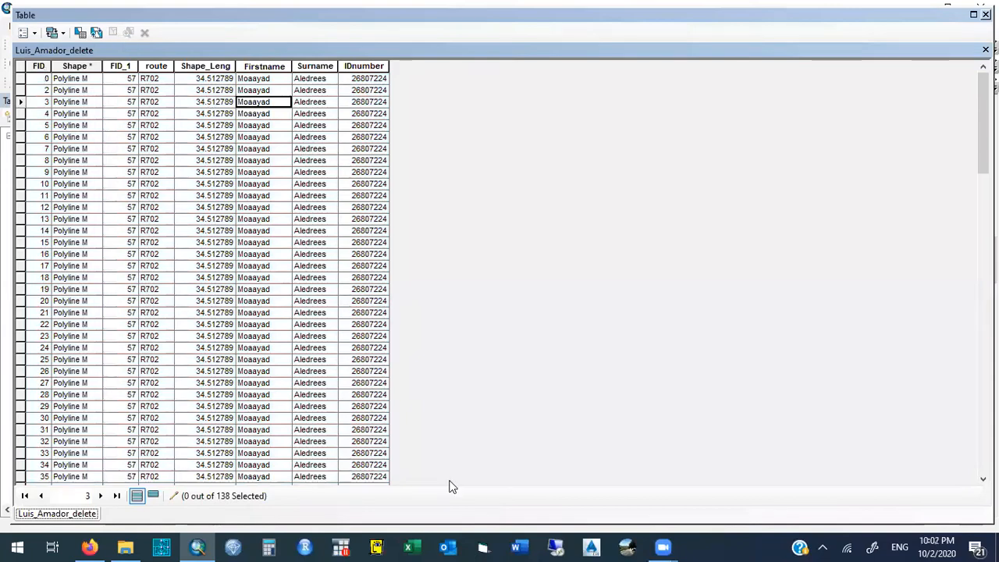
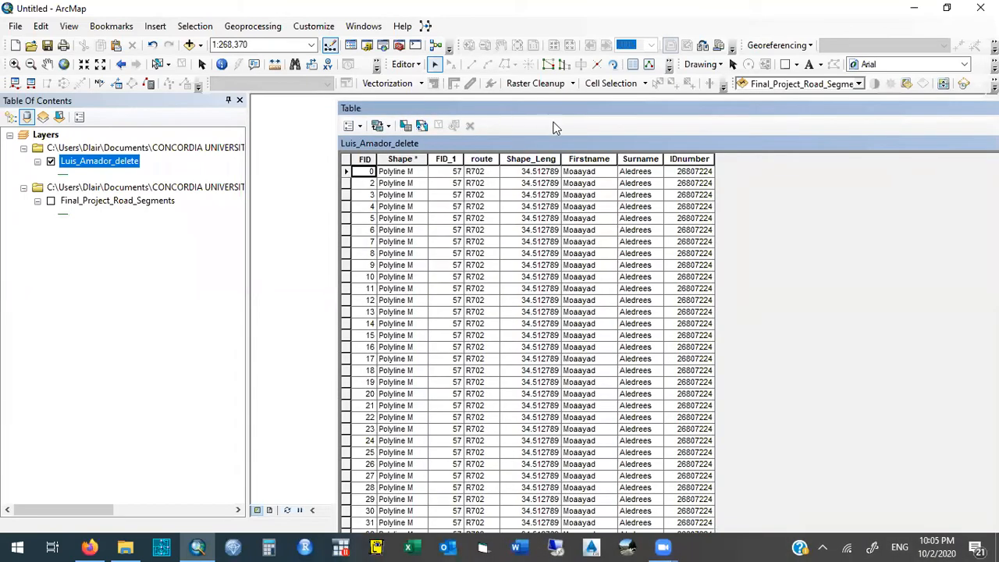
# - Recalculate the Shape_Leng field as Length in meters, using the coordinate system of the data source
pyautogui.click(525, 173)
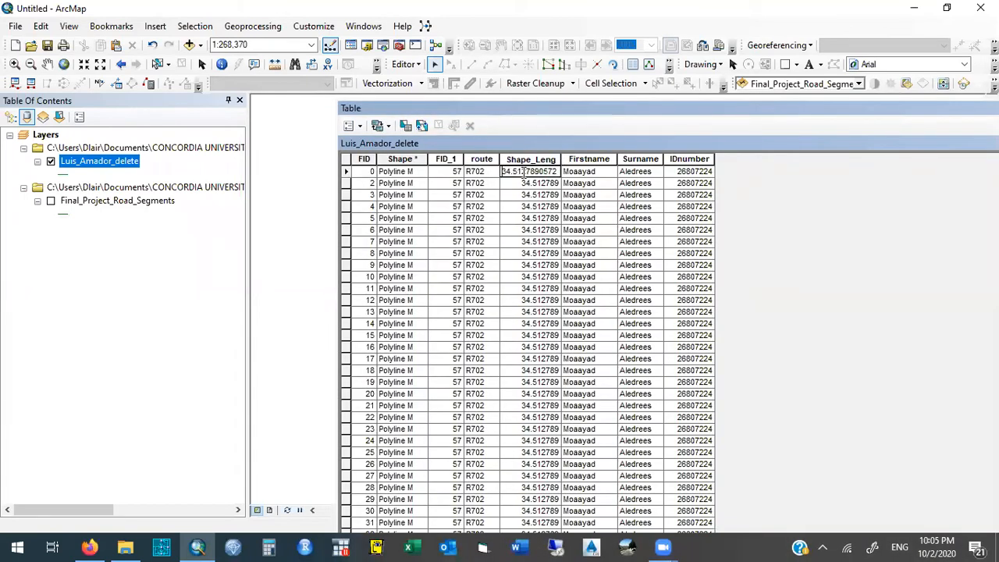
pyautogui.click(541, 185)
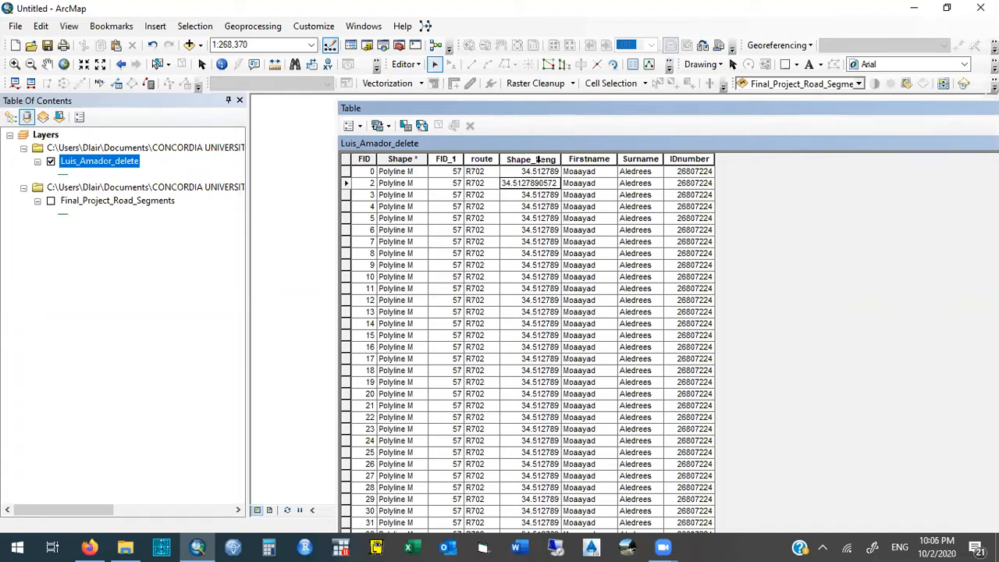
pyautogui.rightClick(538, 160)
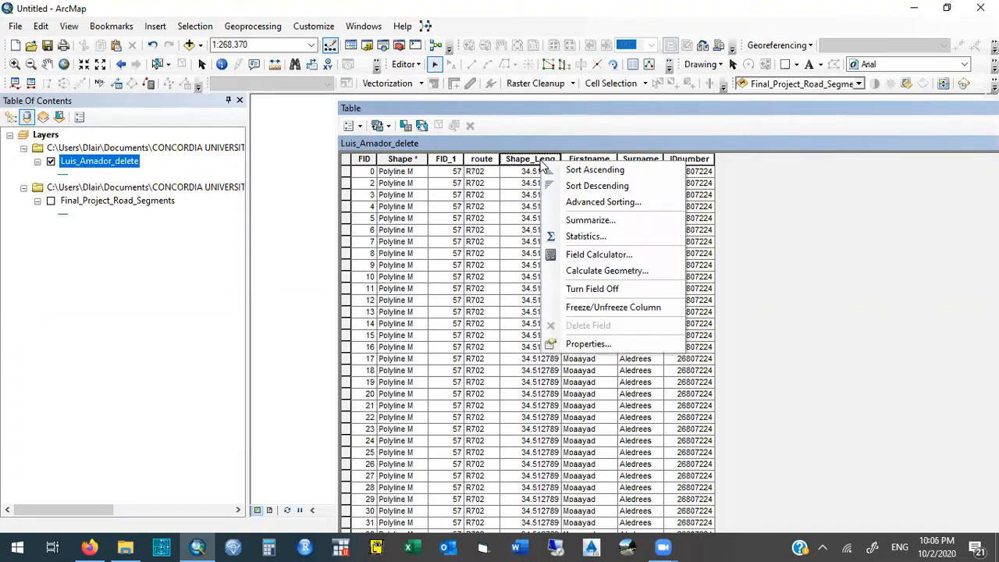
pyautogui.click(619, 271)
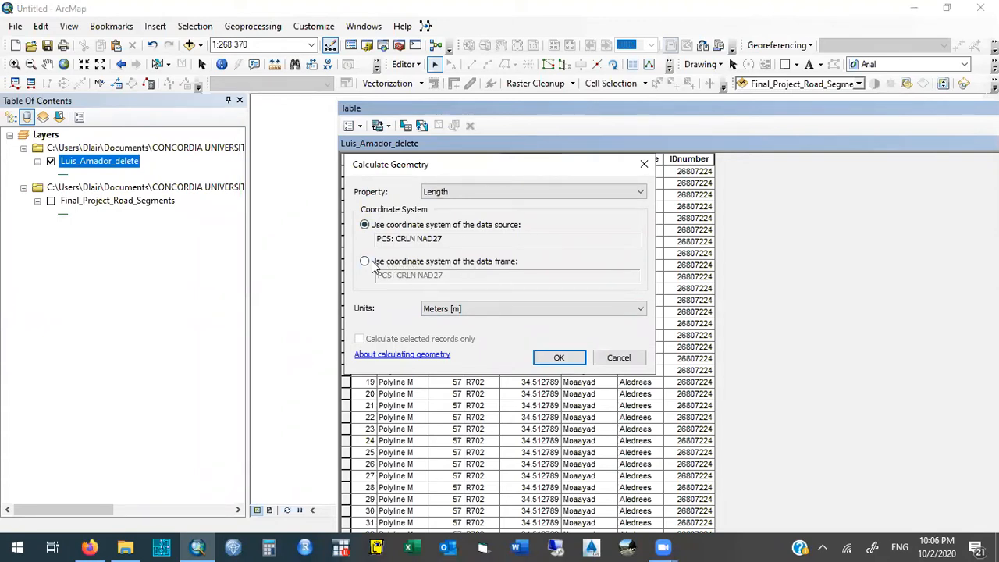
pyautogui.click(557, 359)
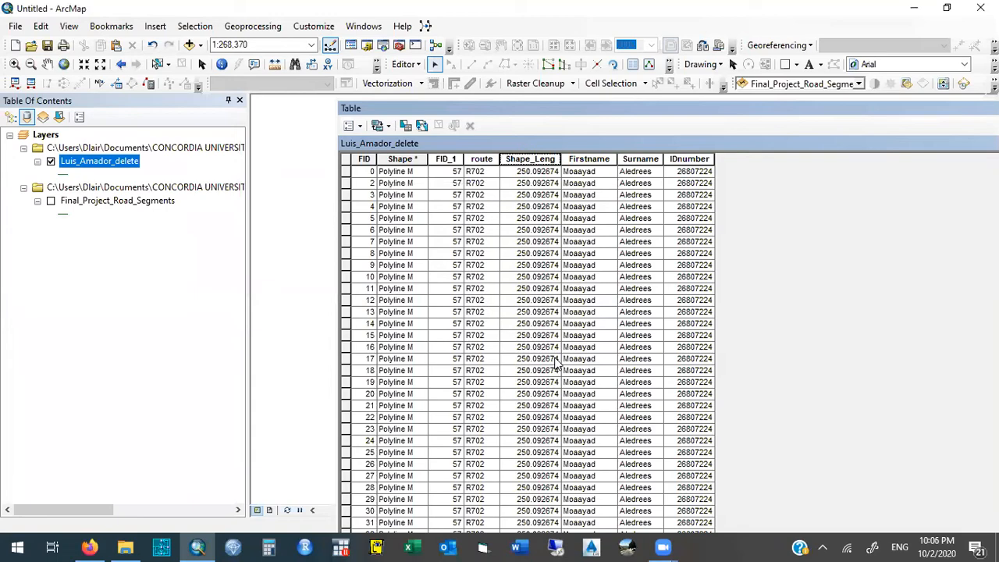
# - Close the attribute table, then save the edits and end the editing session
pyautogui.moveTo(742, 106); pyautogui.dragTo(460, 152)
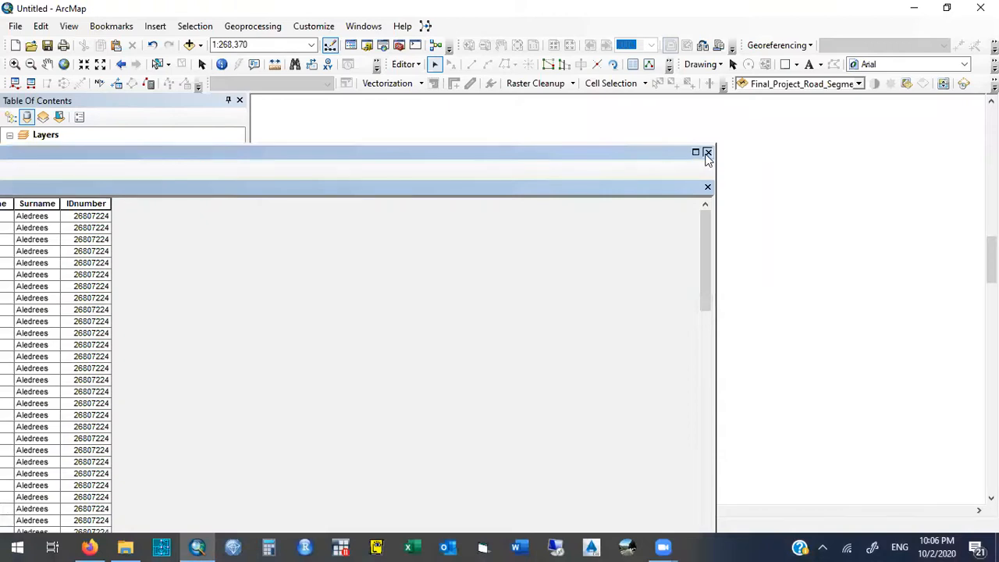
pyautogui.click(707, 151)
pyautogui.click(408, 64)
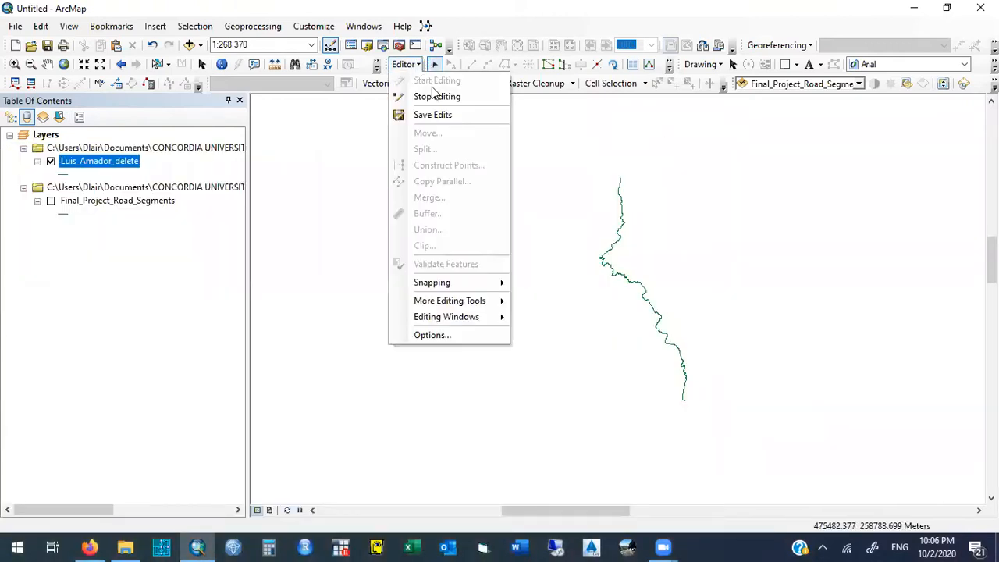
pyautogui.click(463, 114)
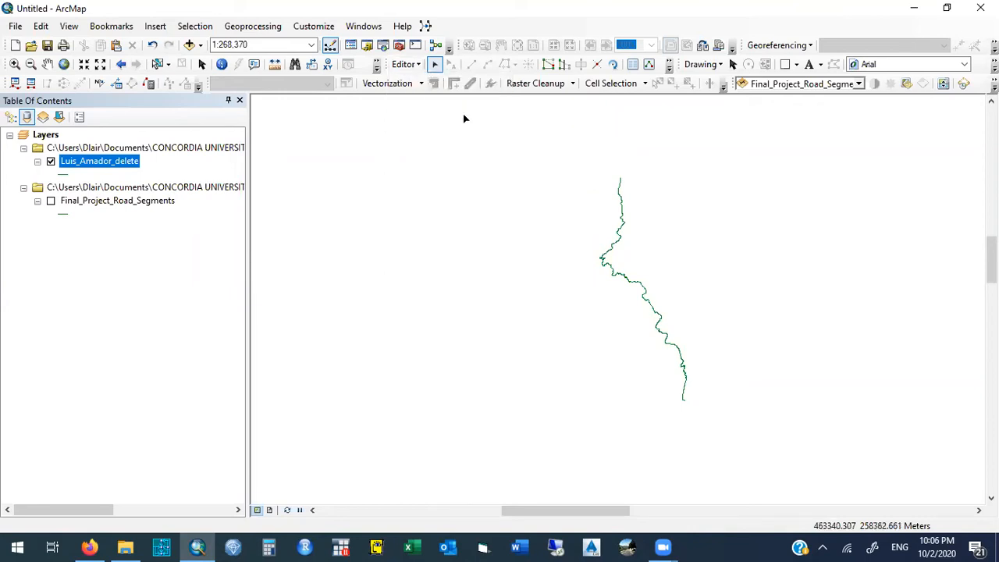
pyautogui.click(420, 68)
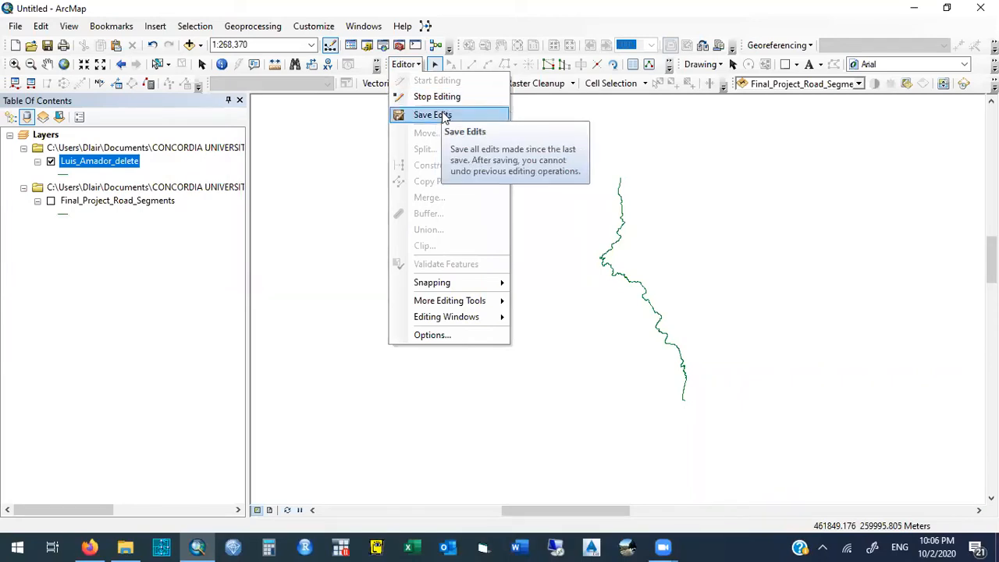
pyautogui.click(437, 96)
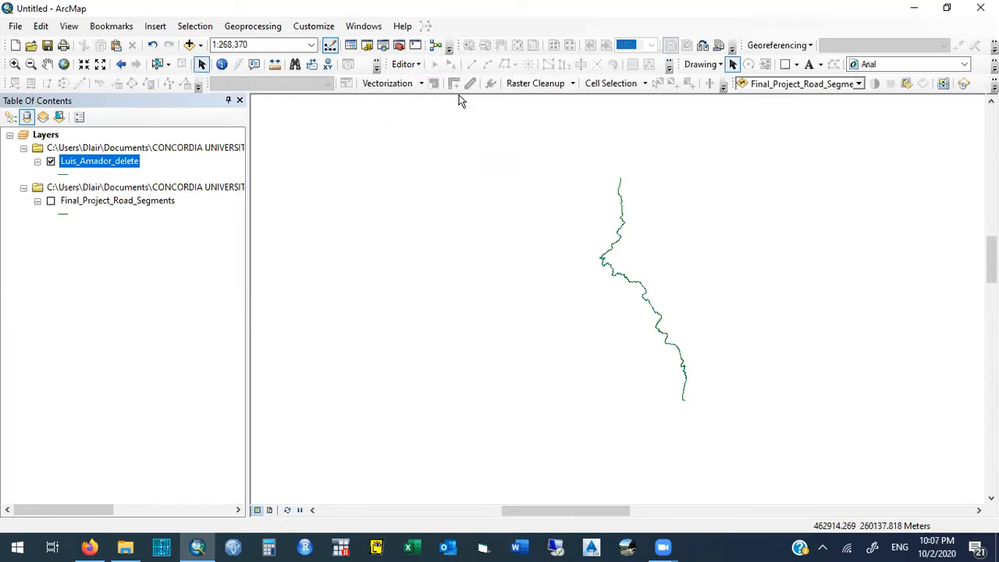
# - Reopen the attribute table of the split road layer and move it clear of the layer list
pyautogui.rightClick(121, 166)
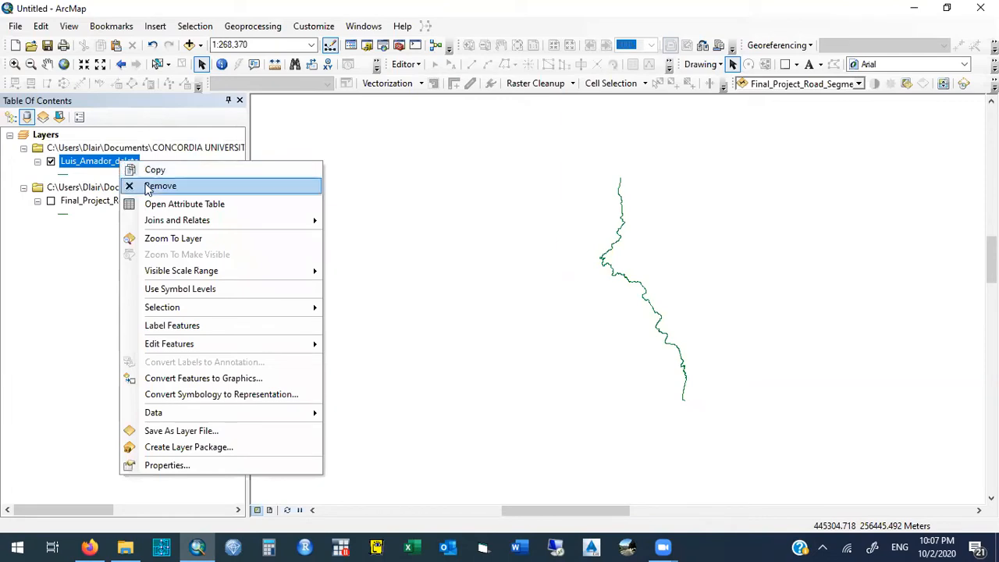
pyautogui.click(249, 212)
pyautogui.moveTo(286, 159); pyautogui.dragTo(822, 134)
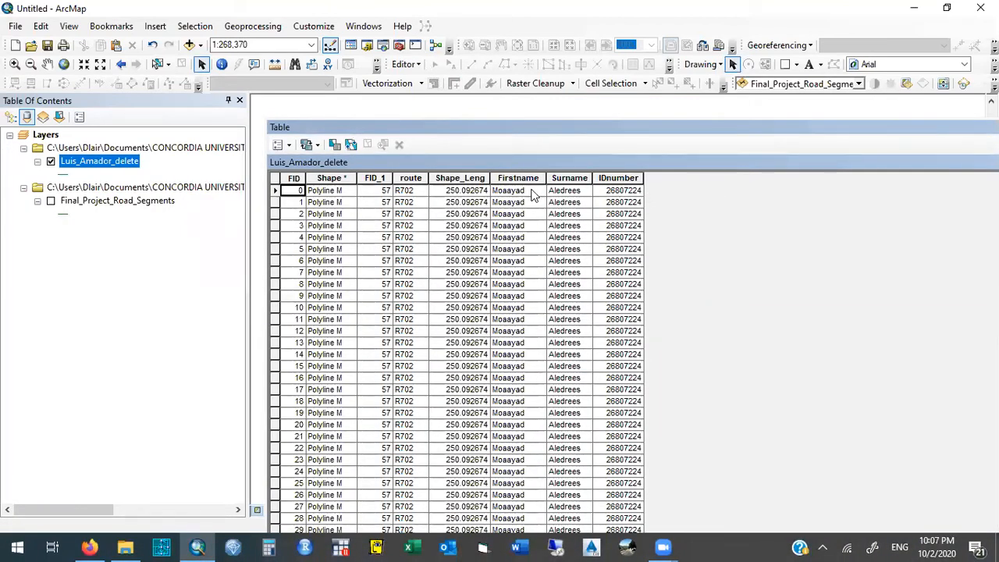
# - Add a Float field named Coord_X to the split road layer's attribute table
pyautogui.click(290, 145)
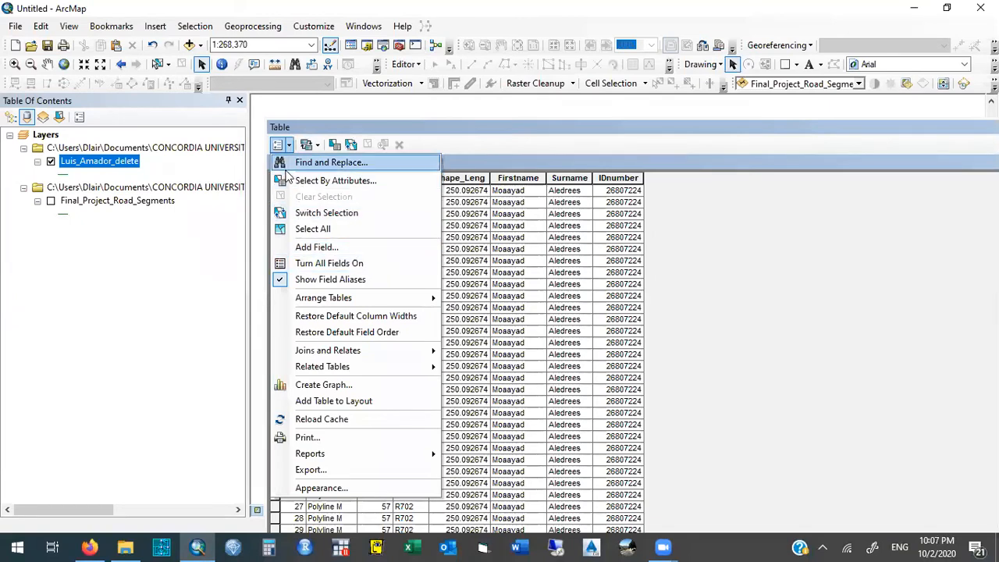
pyautogui.click(296, 128)
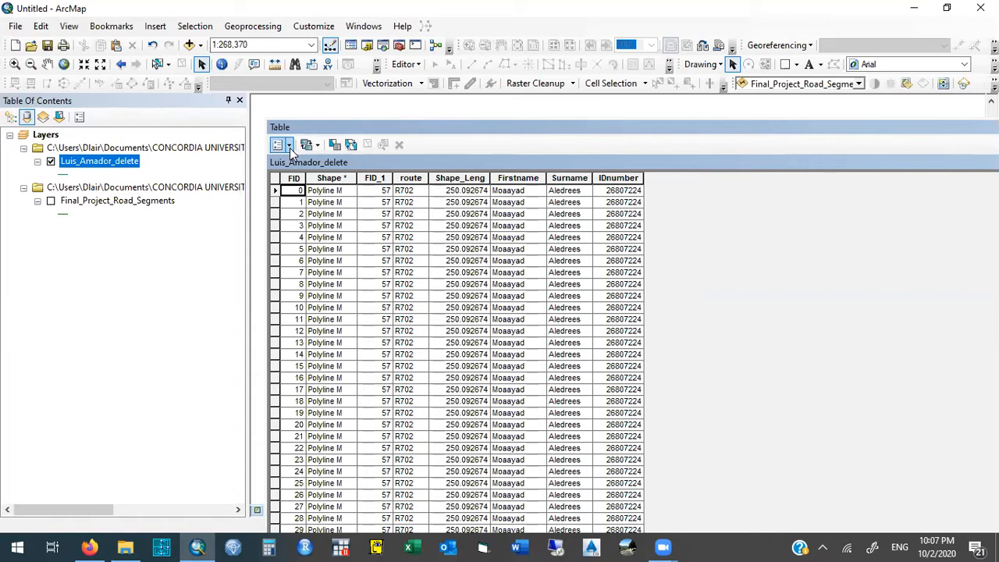
pyautogui.click(288, 145)
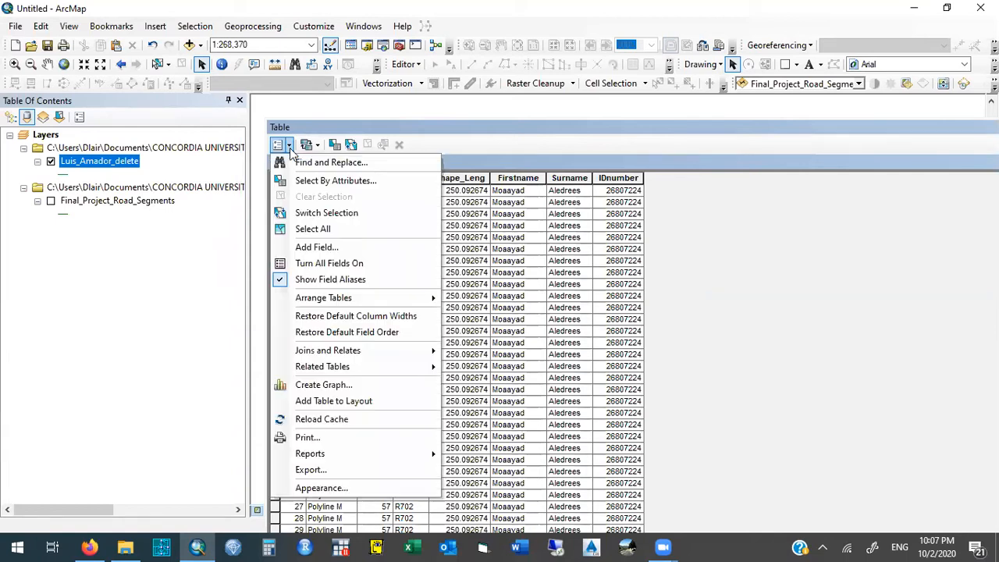
pyautogui.click(356, 249)
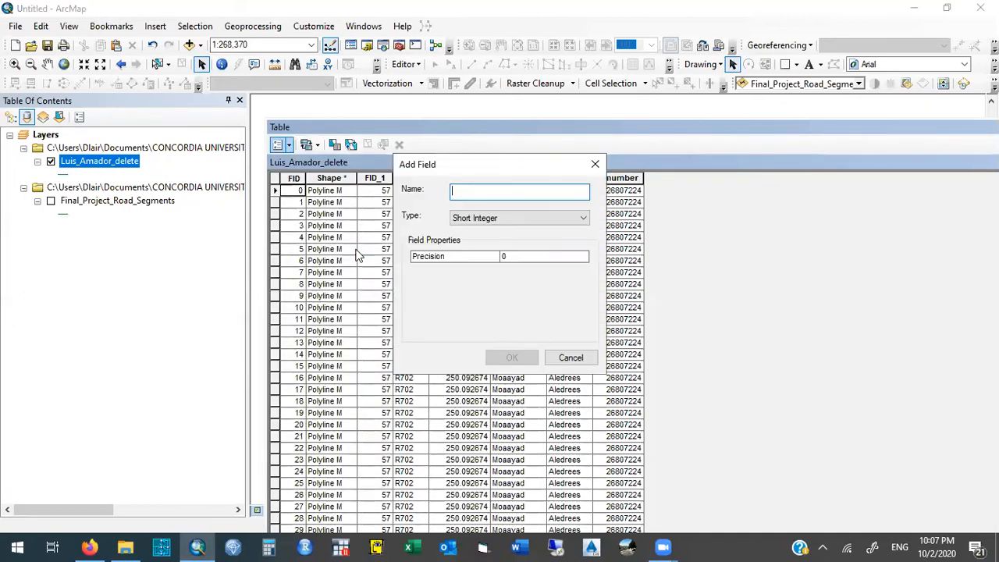
pyautogui.write('Coor')
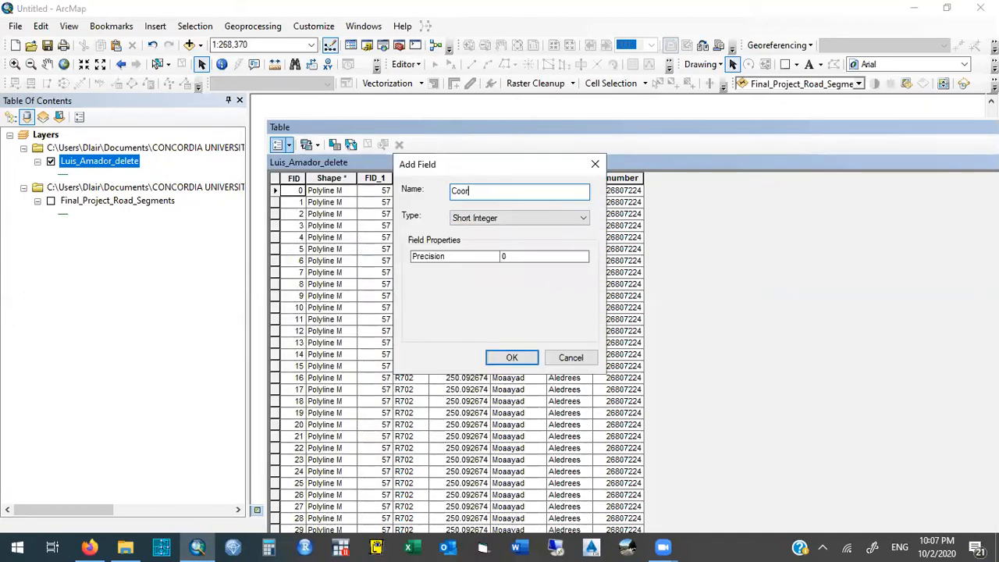
pyautogui.write('d_X')
pyautogui.click(510, 219)
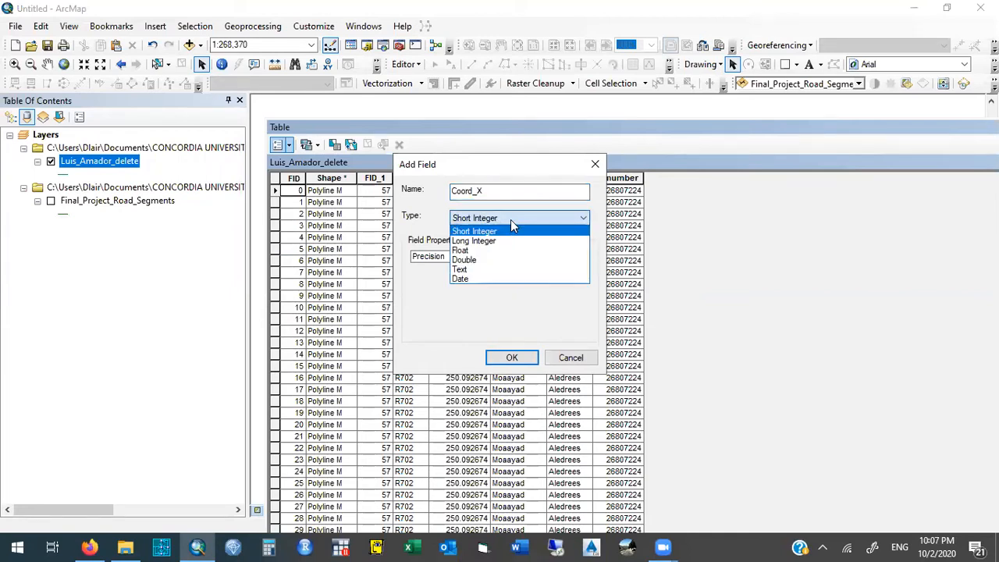
pyautogui.click(508, 251)
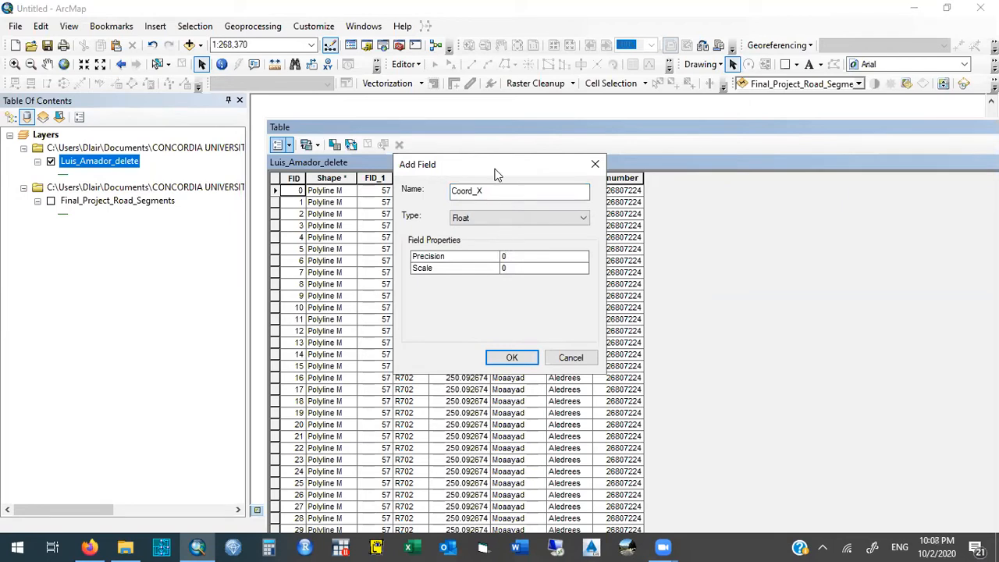
pyautogui.moveTo(492, 163); pyautogui.dragTo(769, 202)
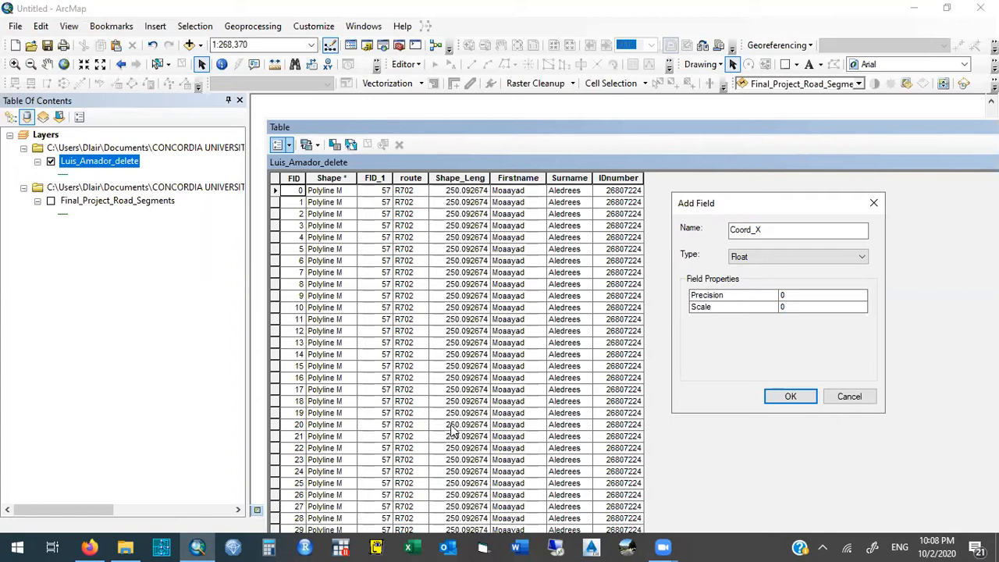
pyautogui.click(791, 398)
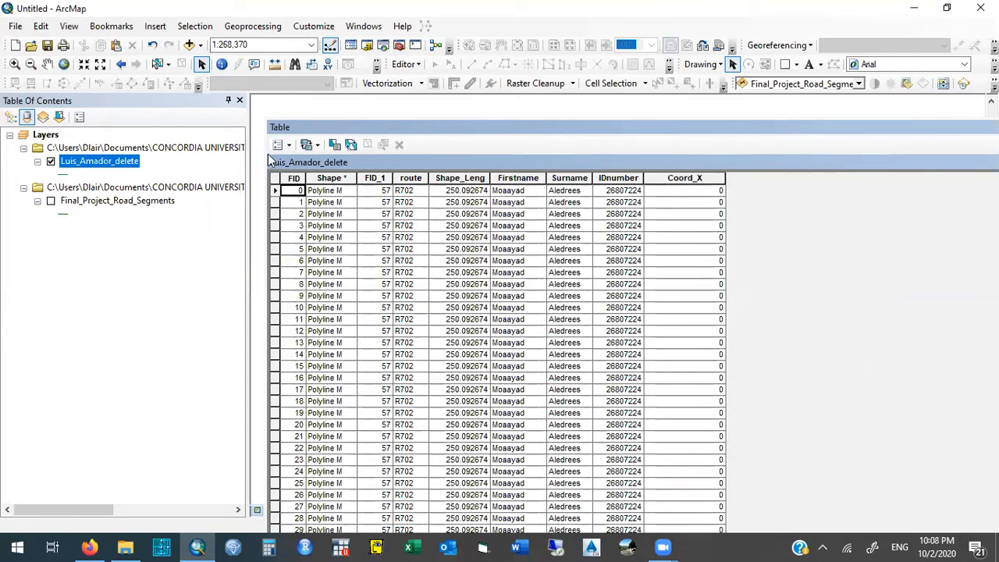
# - Add a Float field named Coord_Y to the split road layer's attribute table
pyautogui.click(288, 146)
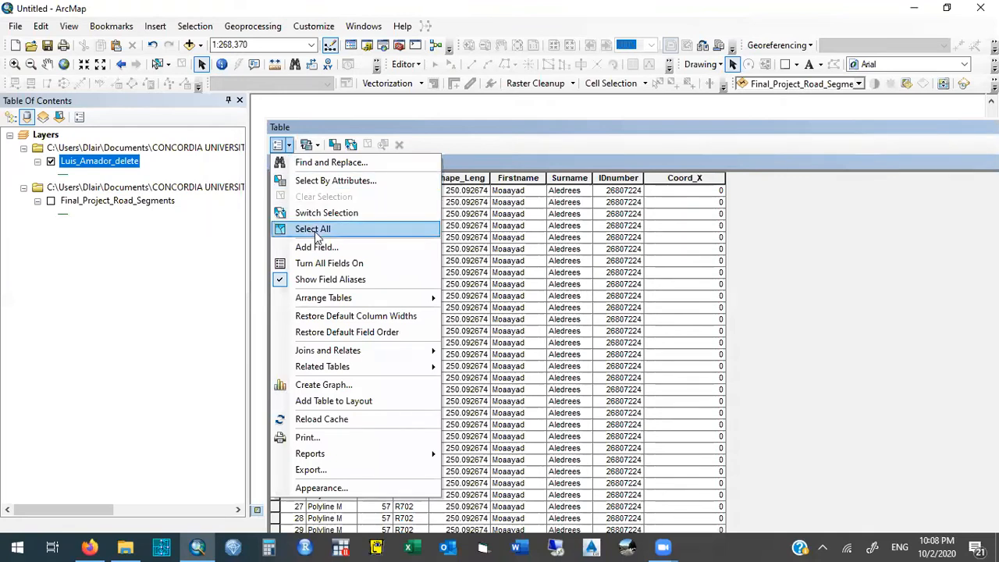
pyautogui.click(289, 146)
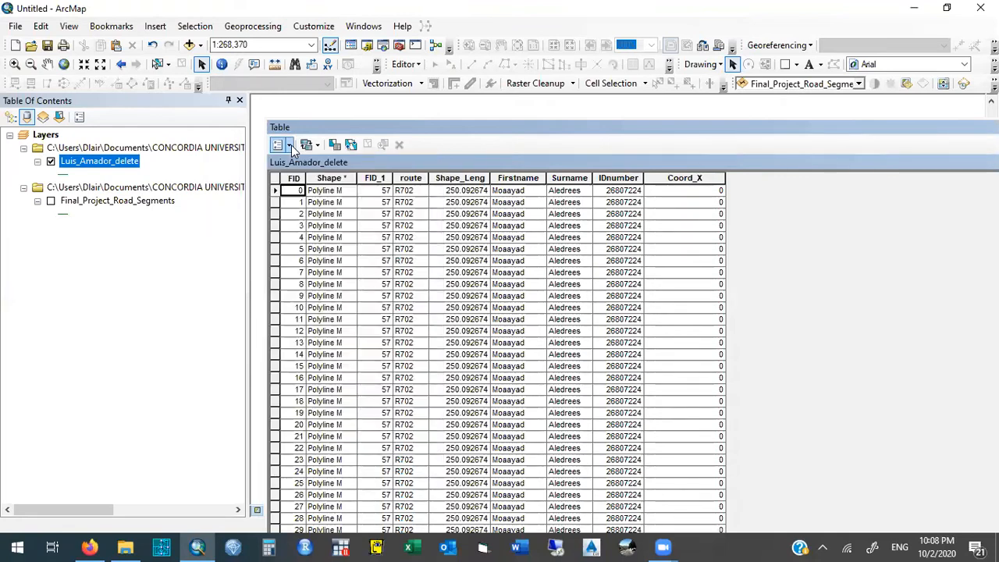
pyautogui.click(290, 146)
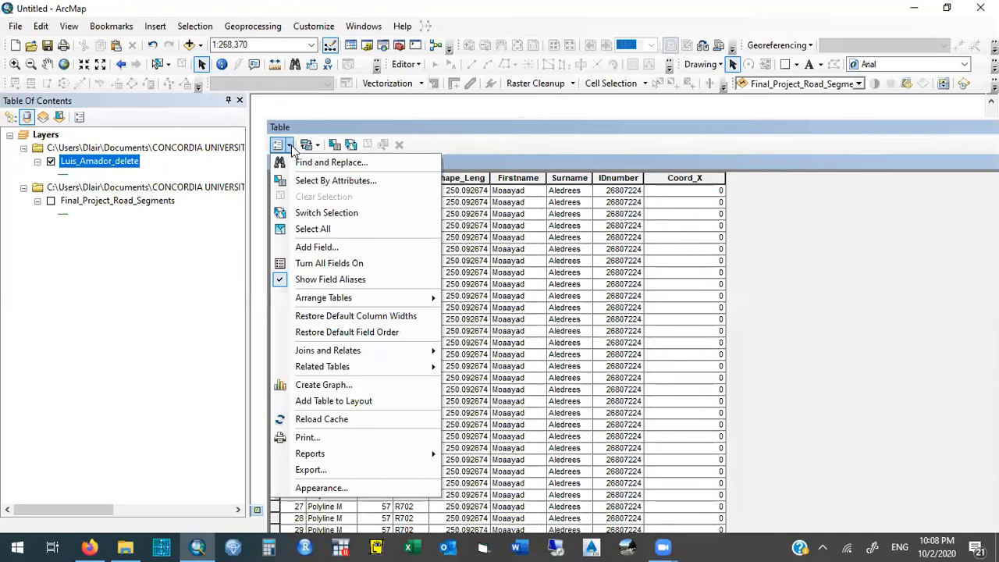
pyautogui.click(352, 247)
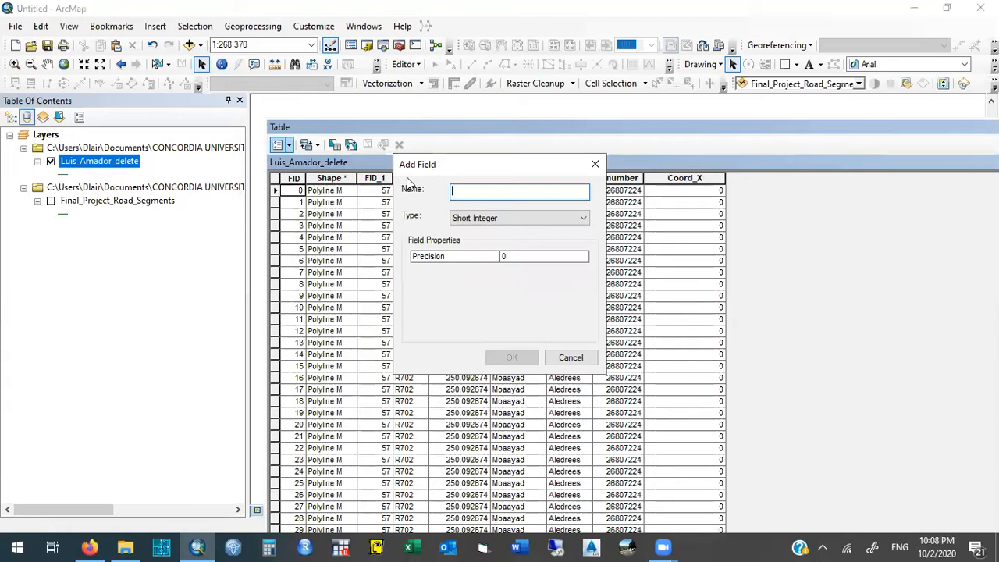
pyautogui.write('Coord_Y')
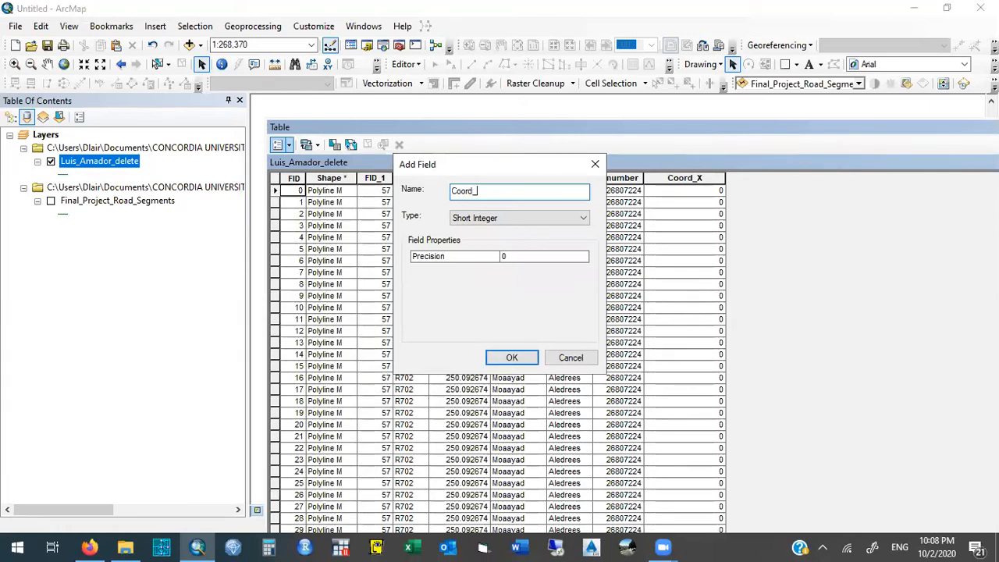
pyautogui.click(507, 218)
pyautogui.click(509, 250)
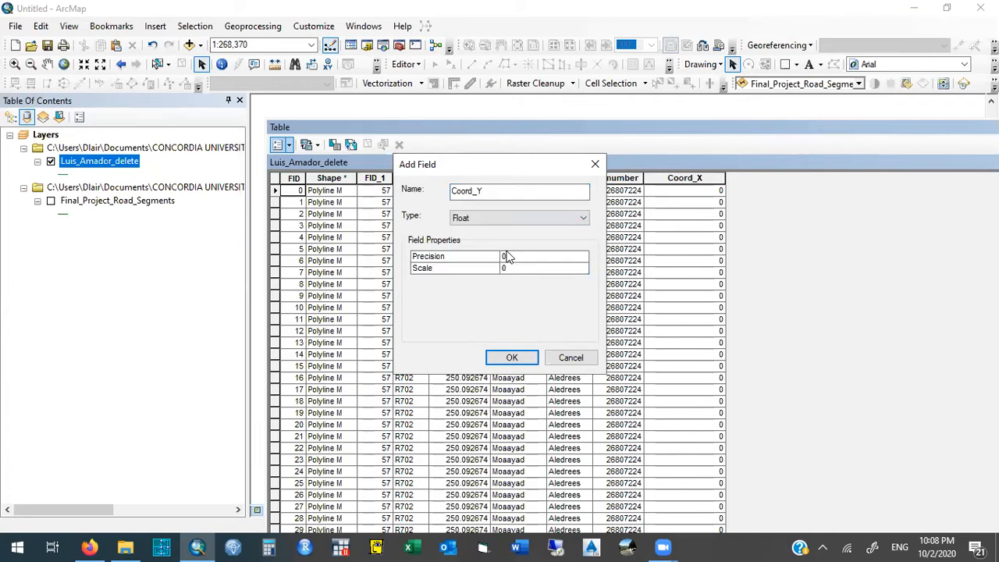
pyautogui.click(512, 358)
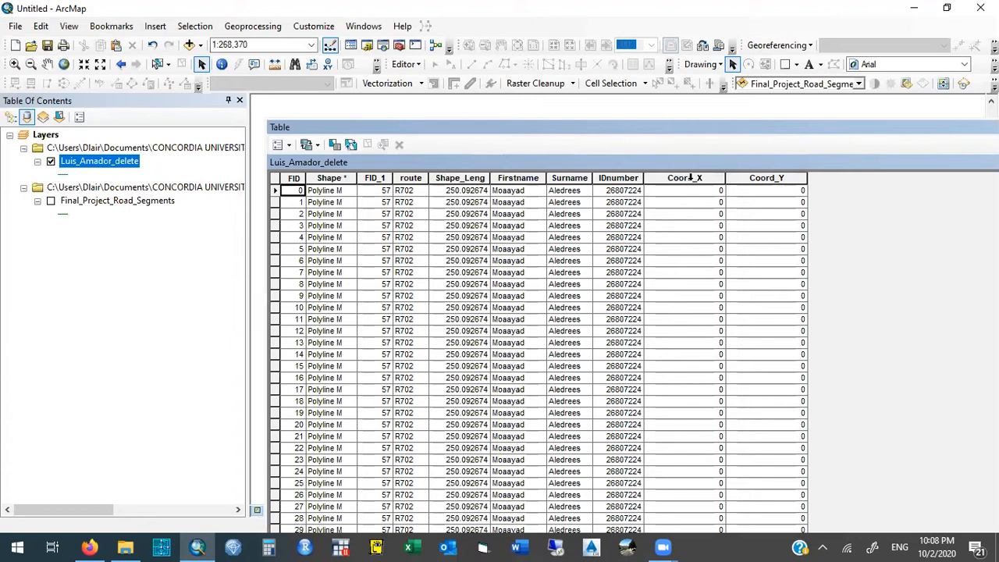
# - Start Calculate Geometry for the Coord_X field with X Coordinate of Midpoint as the property
pyautogui.click(692, 178)
pyautogui.rightClick(694, 180)
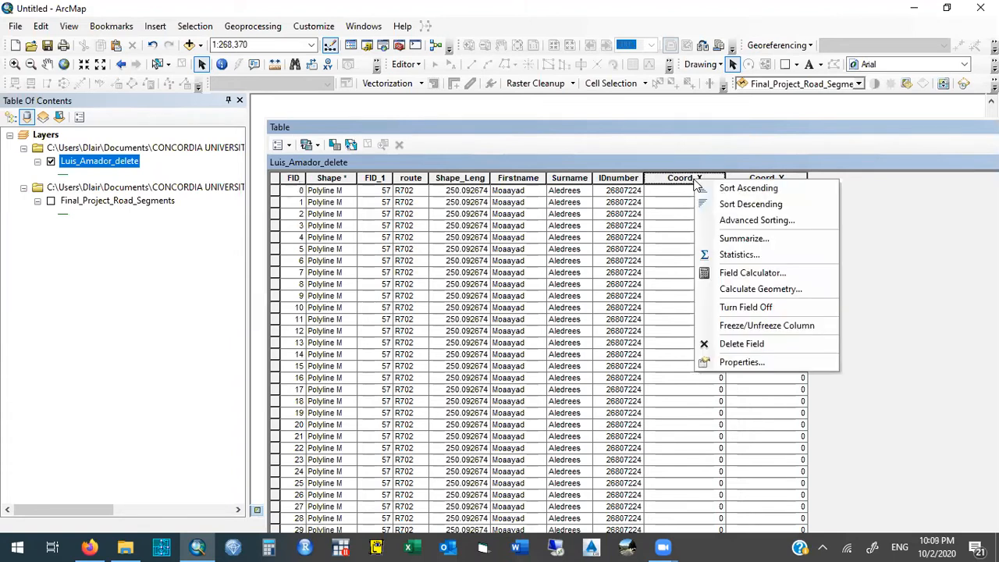
pyautogui.click(814, 292)
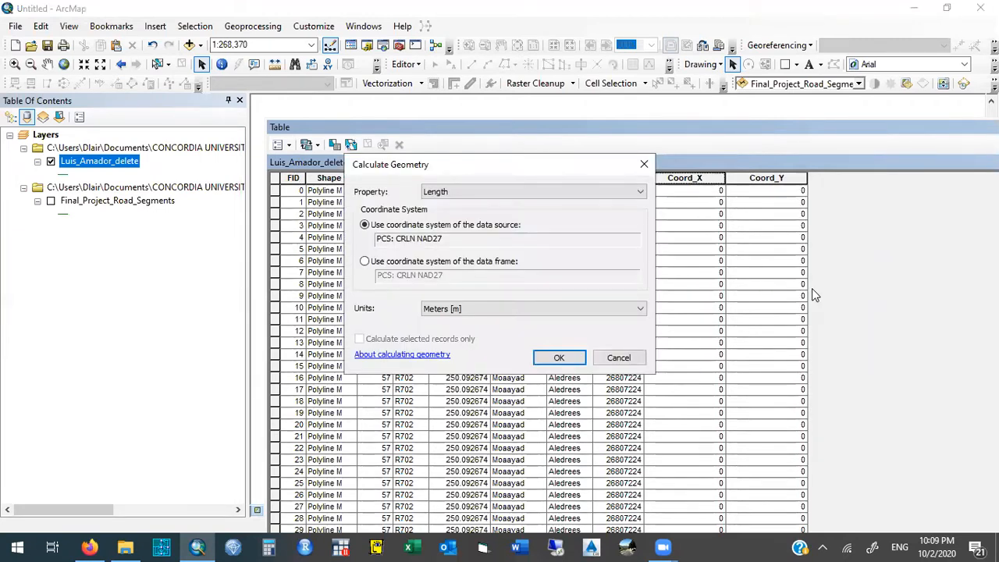
pyautogui.click(458, 191)
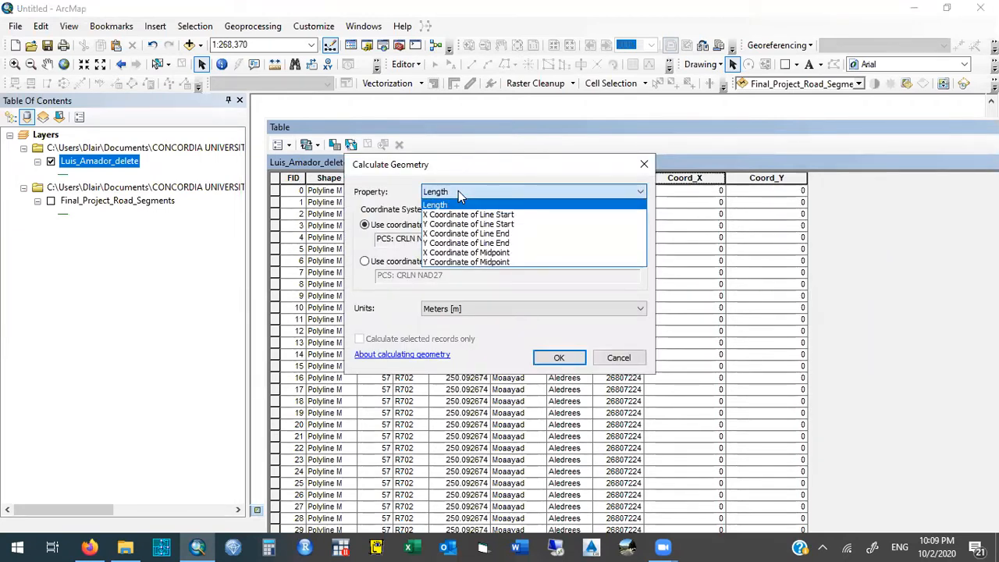
pyautogui.click(516, 253)
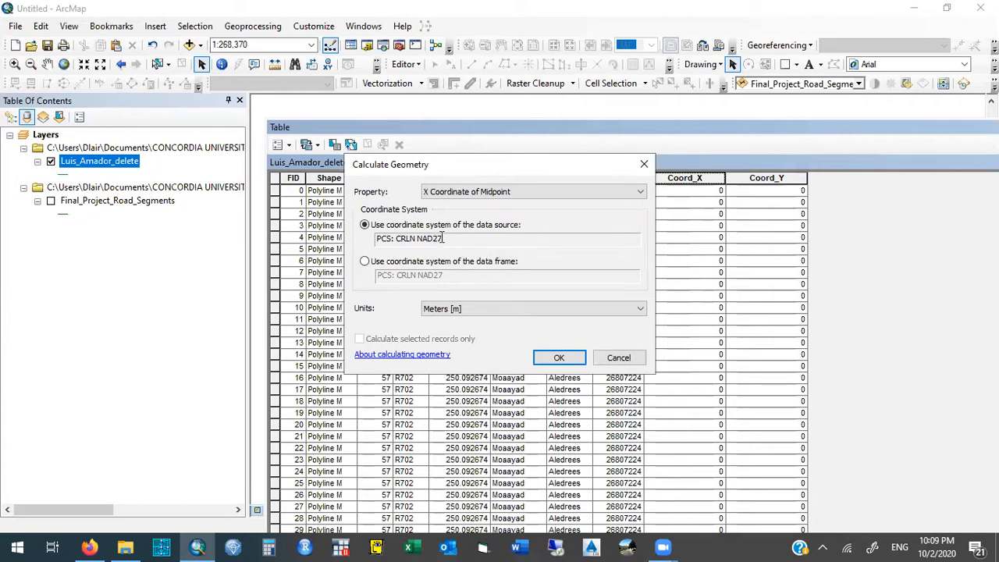
# - Calculate the midpoint X coordinates for Coord_X using the data source's coordinate system, PCS: CRLN NAD27, in Meters
pyautogui.moveTo(443, 238); pyautogui.dragTo(368, 238)
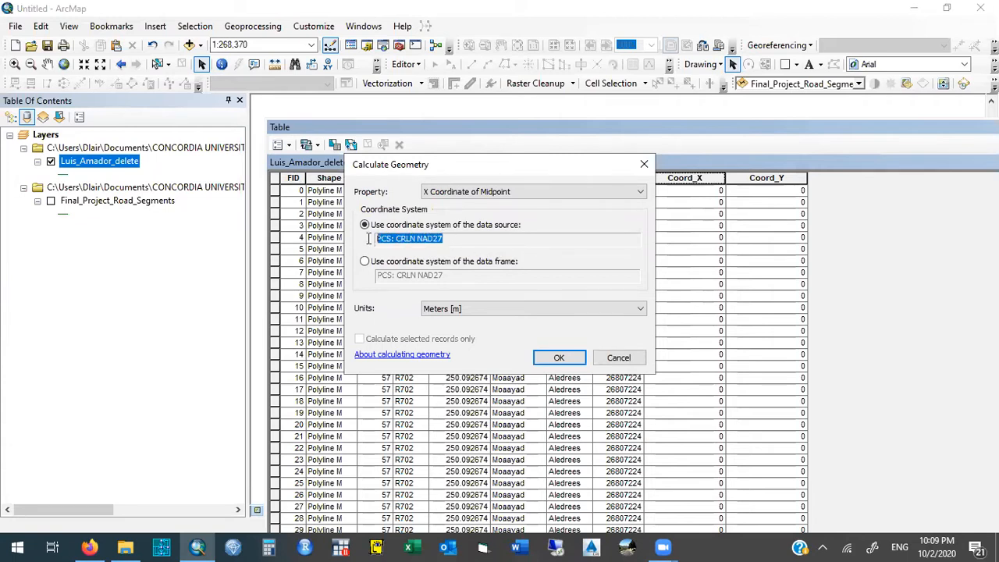
pyautogui.click(477, 239)
pyautogui.moveTo(447, 238); pyautogui.dragTo(396, 238)
pyautogui.click(445, 238)
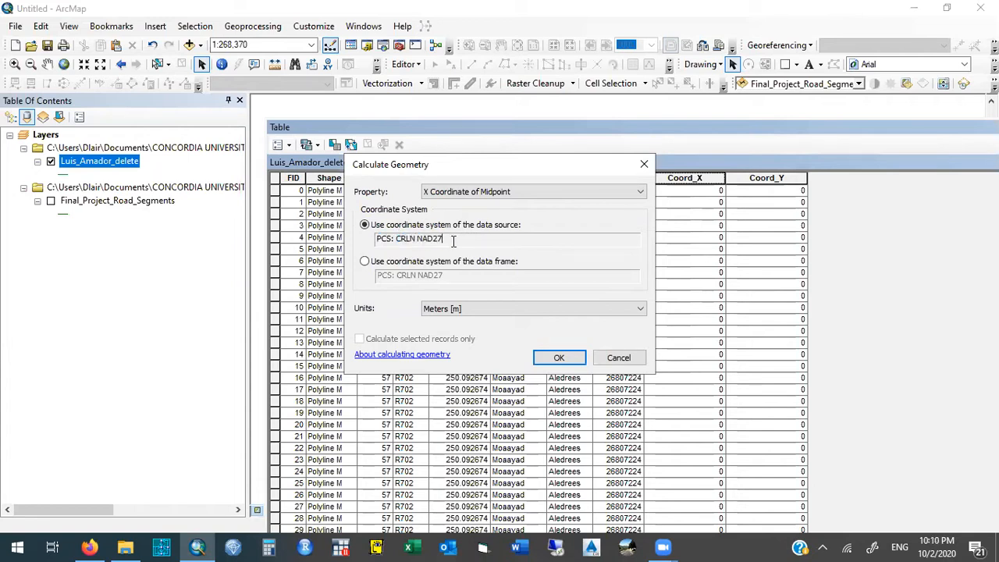
pyautogui.click(480, 311)
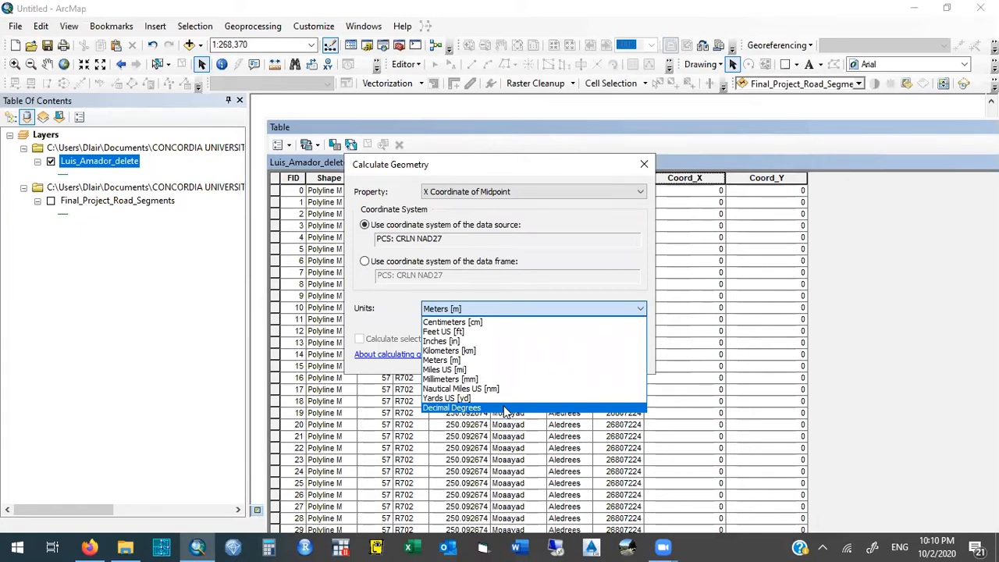
pyautogui.click(488, 308)
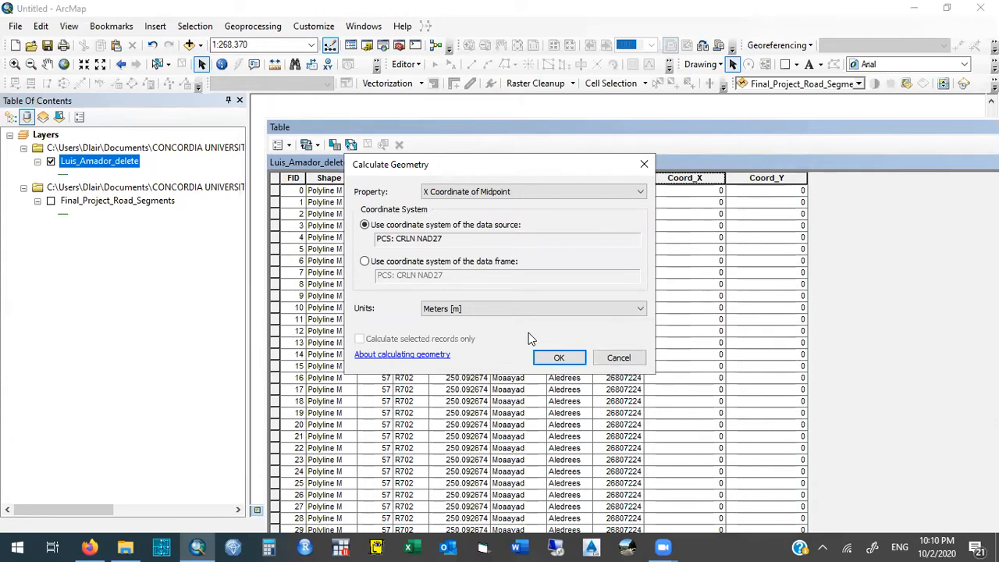
pyautogui.click(572, 359)
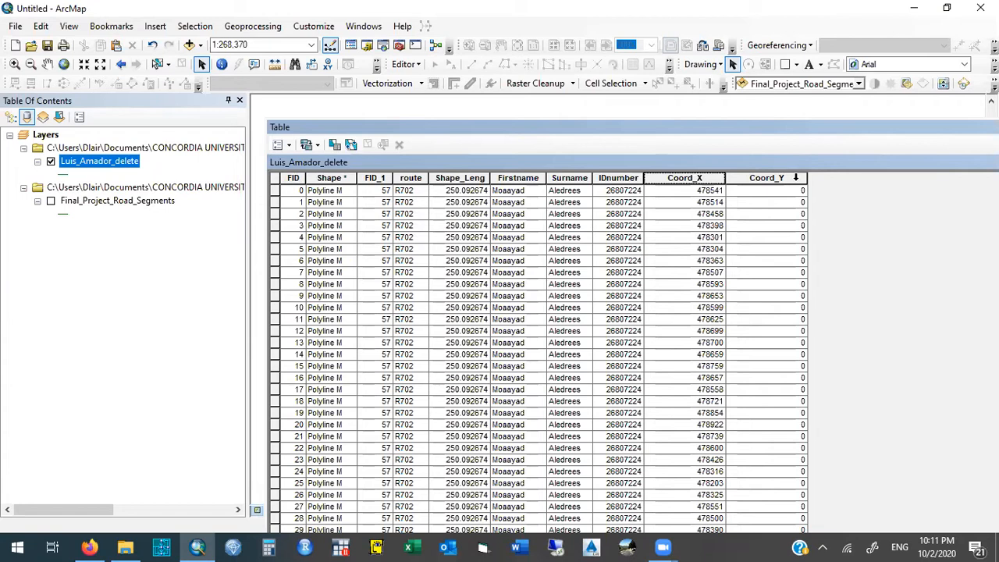
# - Calculate the geometry of the Coord_Y field as Y Coordinate of Midpoint in Meters, using the data source's coordinate system
pyautogui.rightClick(797, 181)
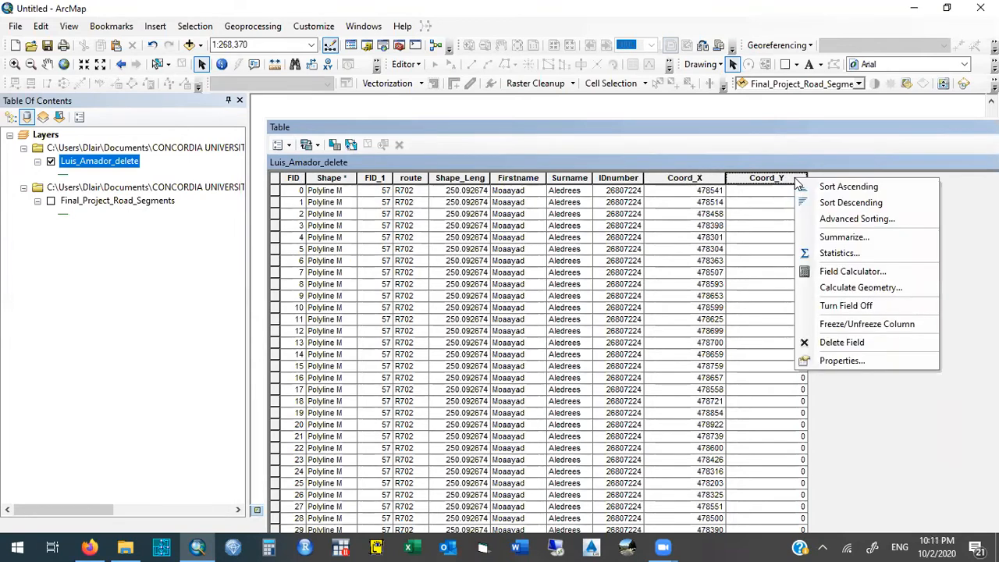
pyautogui.click(917, 288)
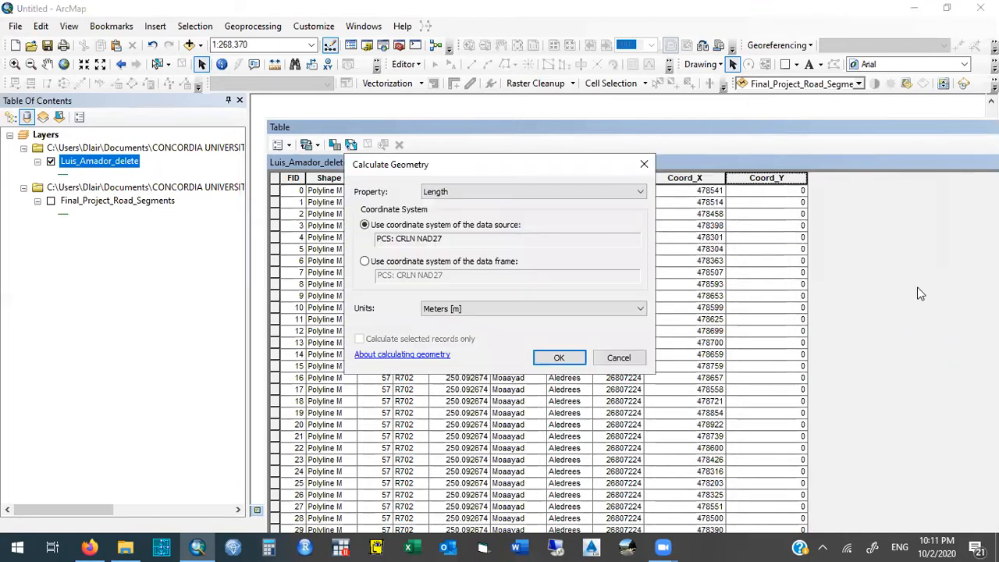
pyautogui.click(475, 191)
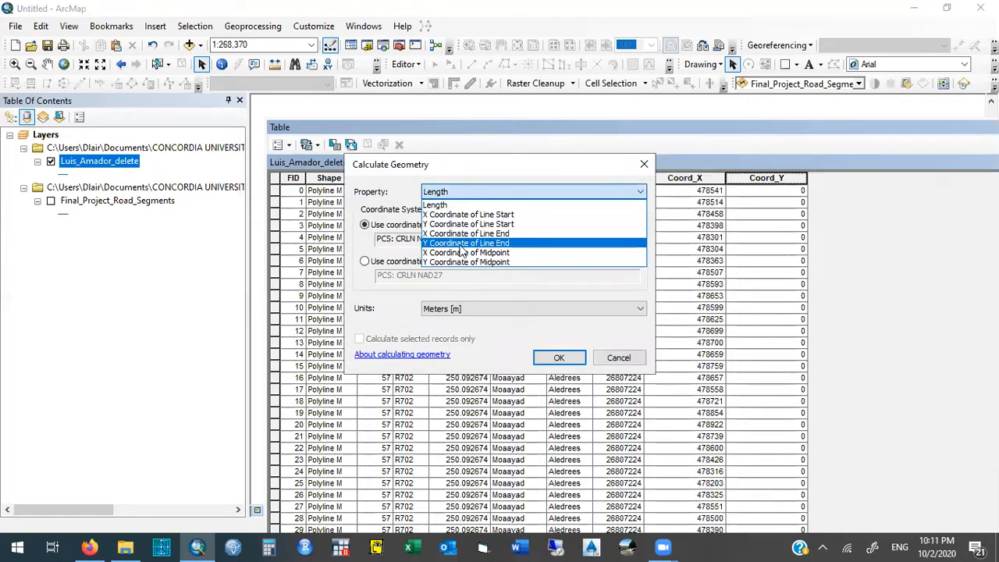
pyautogui.click(456, 263)
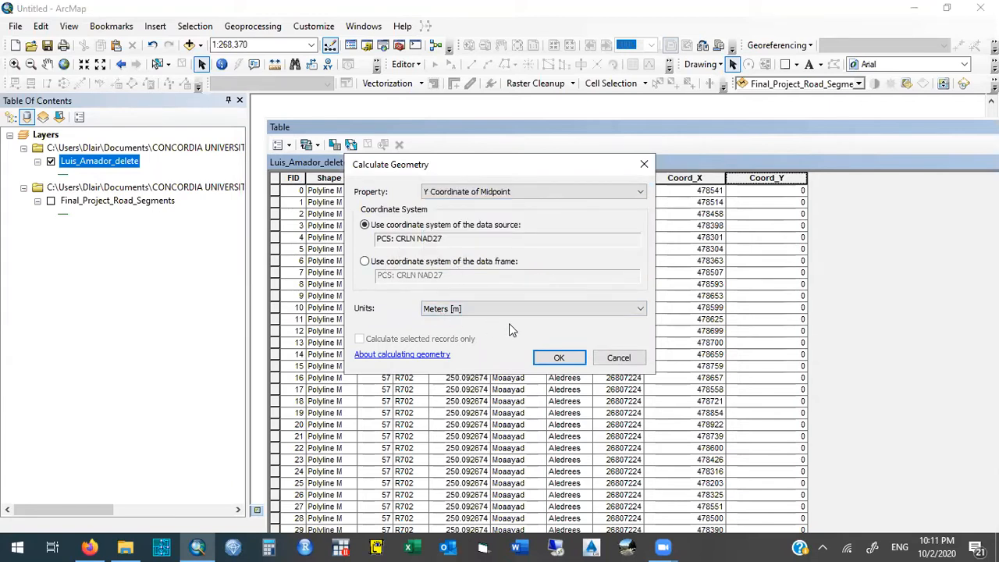
pyautogui.click(569, 359)
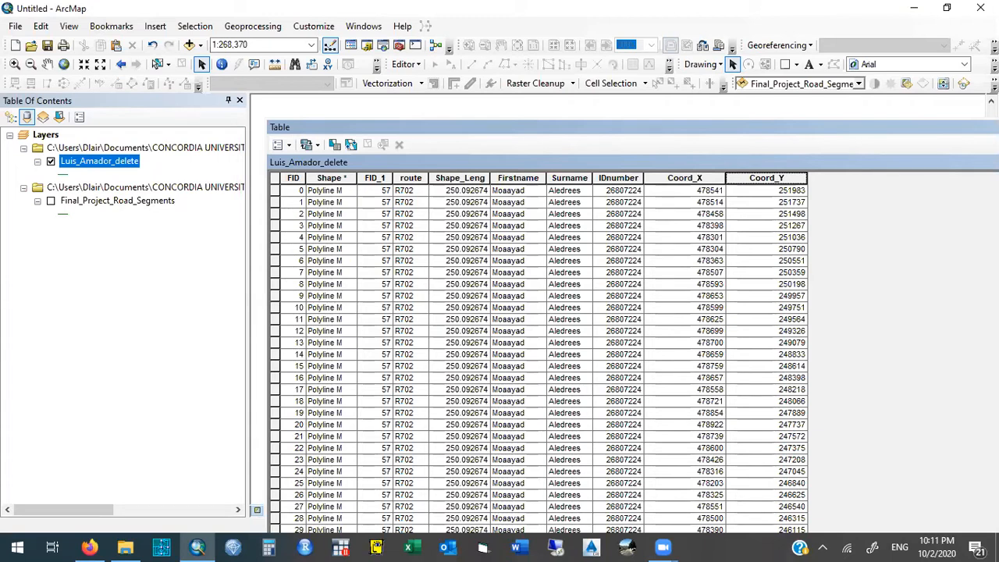
# - Highlight the Coord_X and Coord_Y columns to review the calculated coordinates, and close the split road layer's attribute table
pyautogui.click(684, 179)
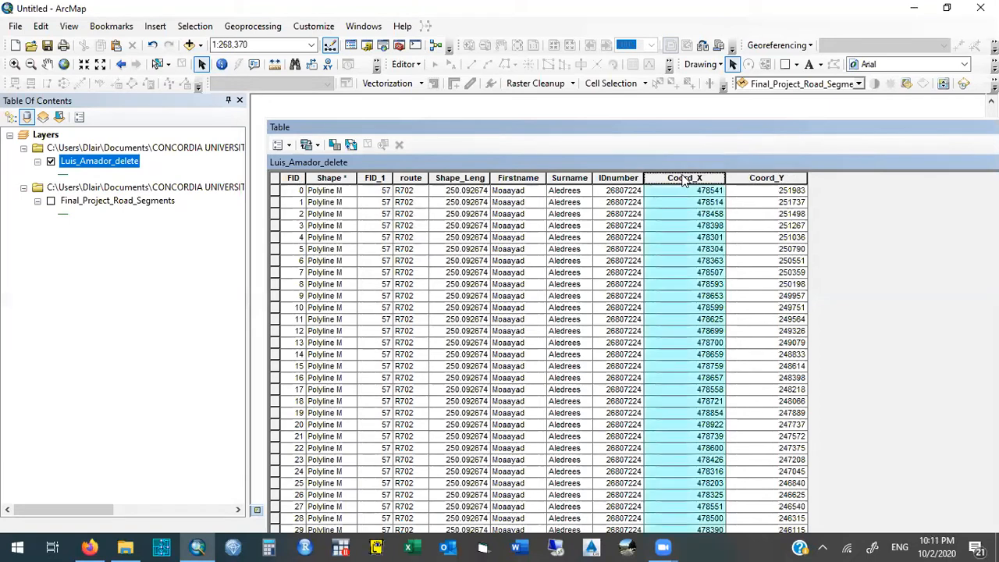
pyautogui.keyDown('ctrl'); pyautogui.click(766, 179); pyautogui.keyUp('ctrl')
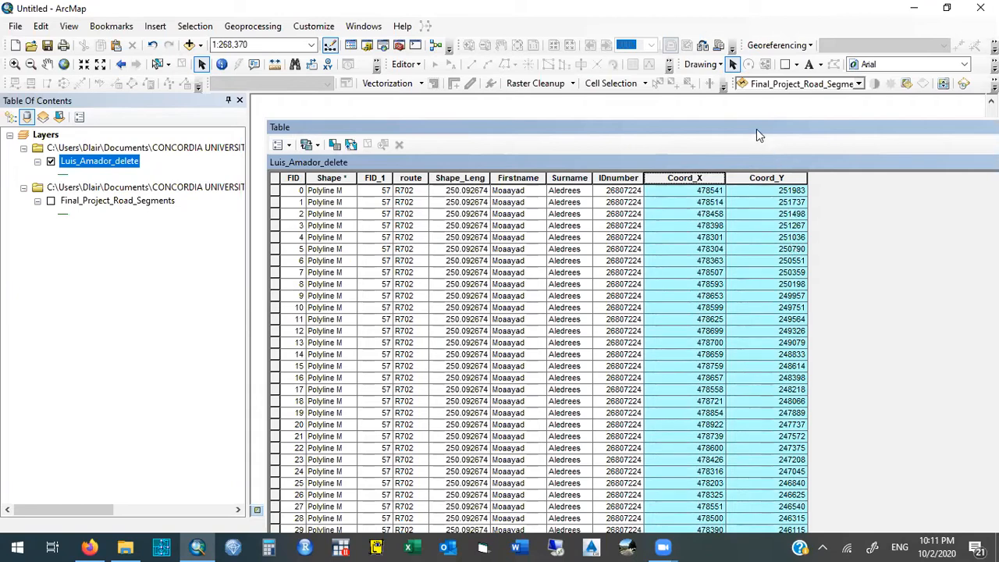
pyautogui.moveTo(755, 125); pyautogui.dragTo(518, 115)
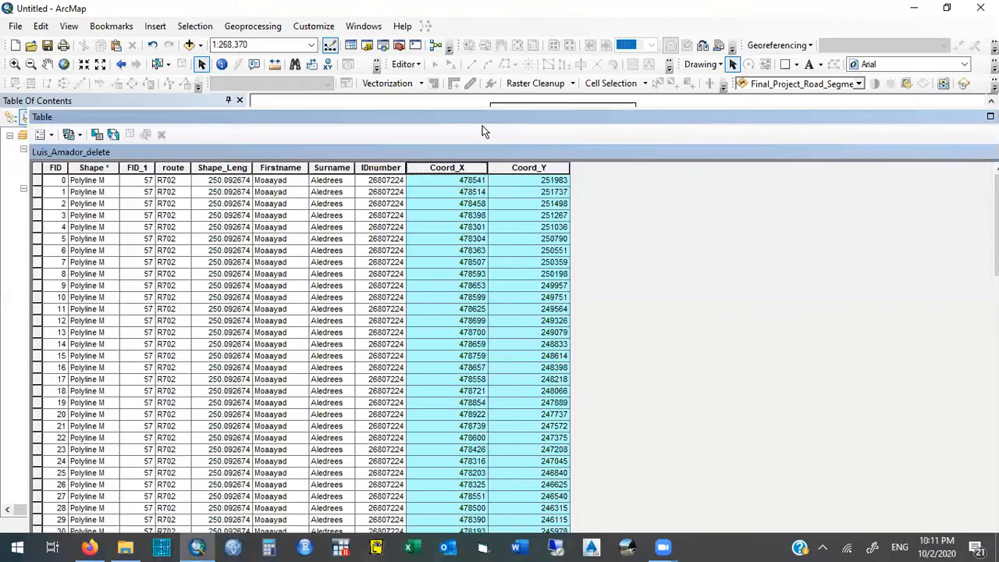
pyautogui.moveTo(681, 116); pyautogui.dragTo(652, 128)
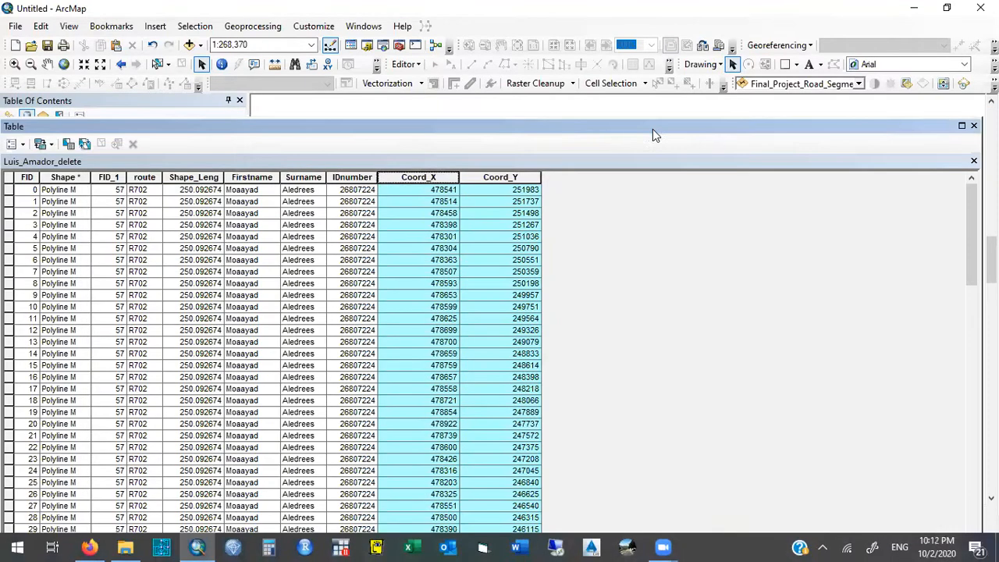
pyautogui.click(974, 126)
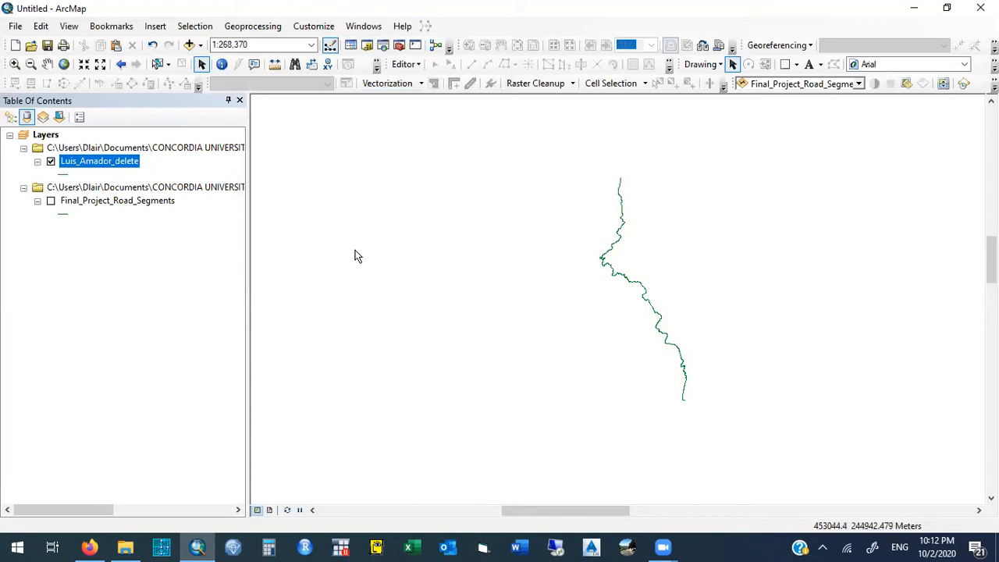
# - Add Rain_zones.shp from the IHSM_ARCGIS_DATABASE_2019 folder to the map, beneath the split road layer
pyautogui.click(367, 46)
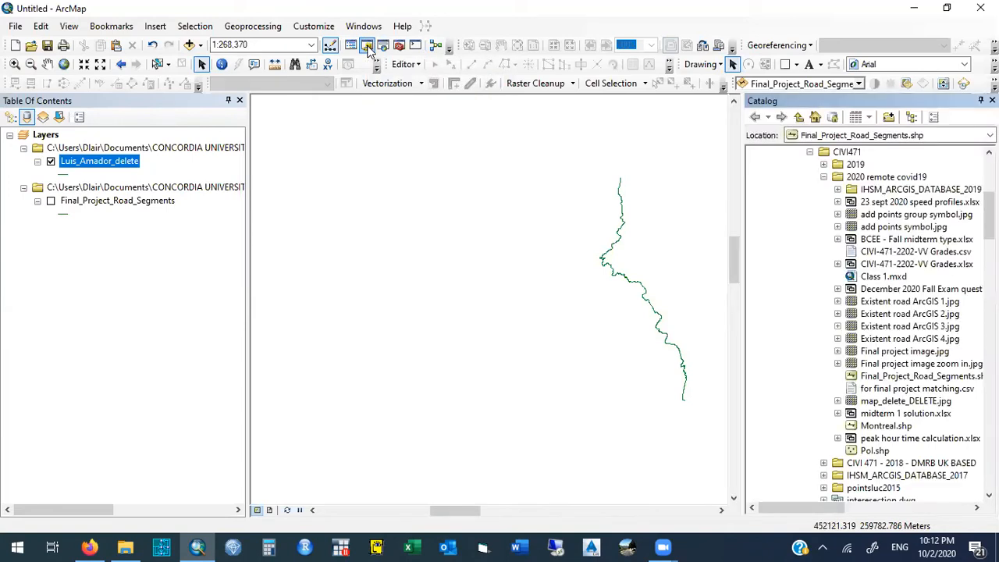
pyautogui.click(838, 191)
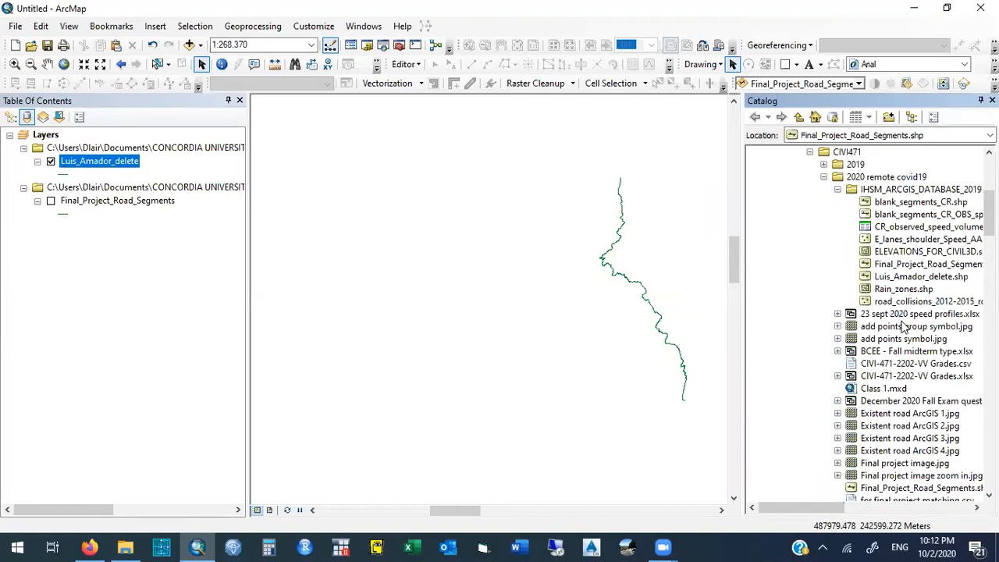
pyautogui.click(905, 290)
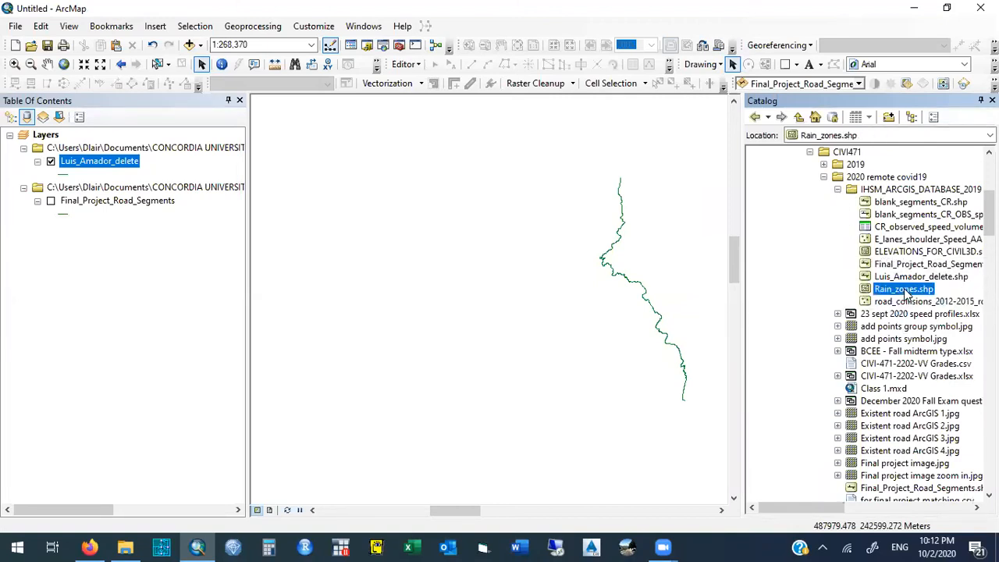
pyautogui.moveTo(906, 291)
pyautogui.mouseDown()
pyautogui.moveTo(598, 295)
pyautogui.moveTo(70, 206)
pyautogui.mouseUp()
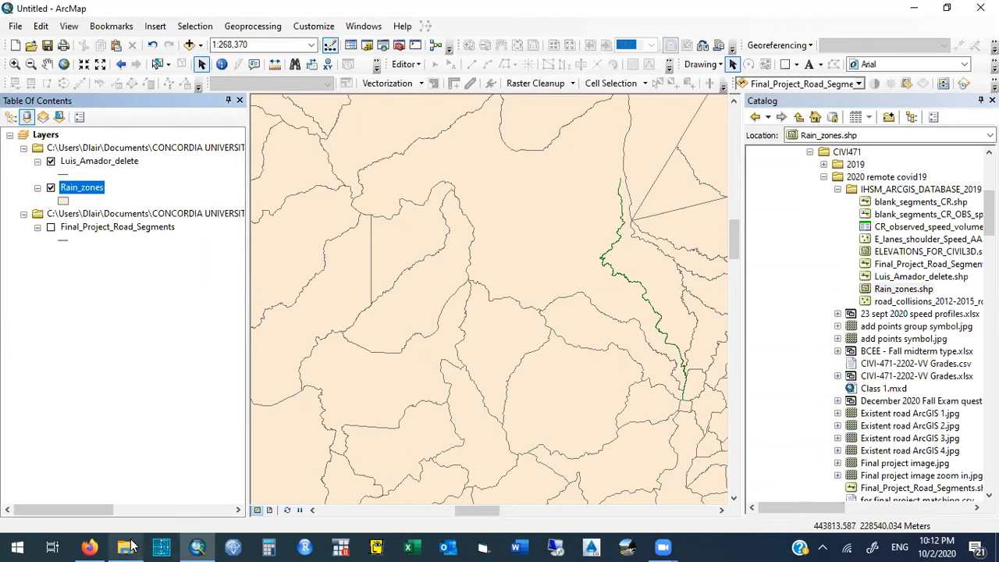
pyautogui.moveTo(131, 547)
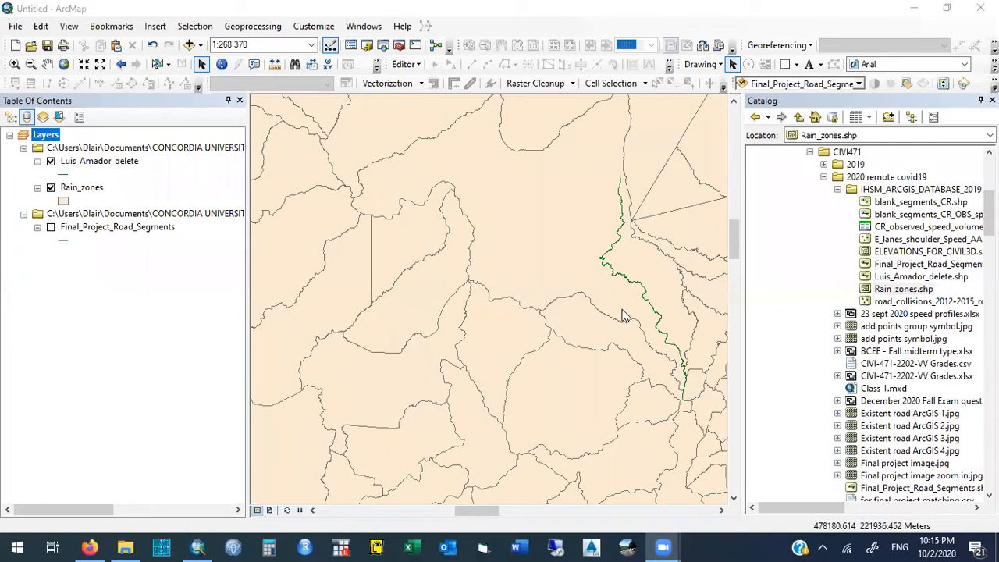
# - Examine the Rain_zones attribute table, highlighting the Avg_ELEV_M column, and close the table
pyautogui.rightClick(73, 191)
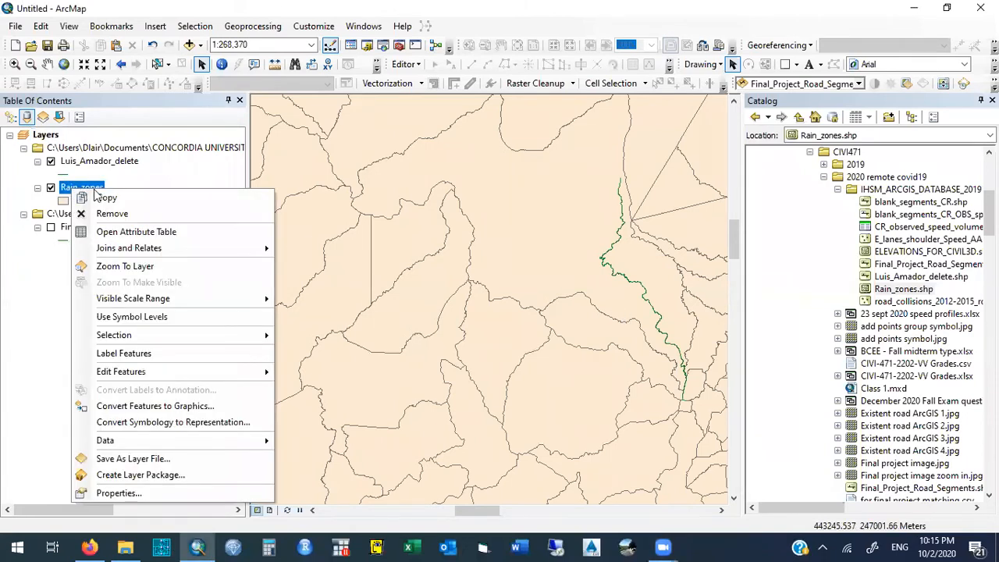
pyautogui.rightClick(100, 189)
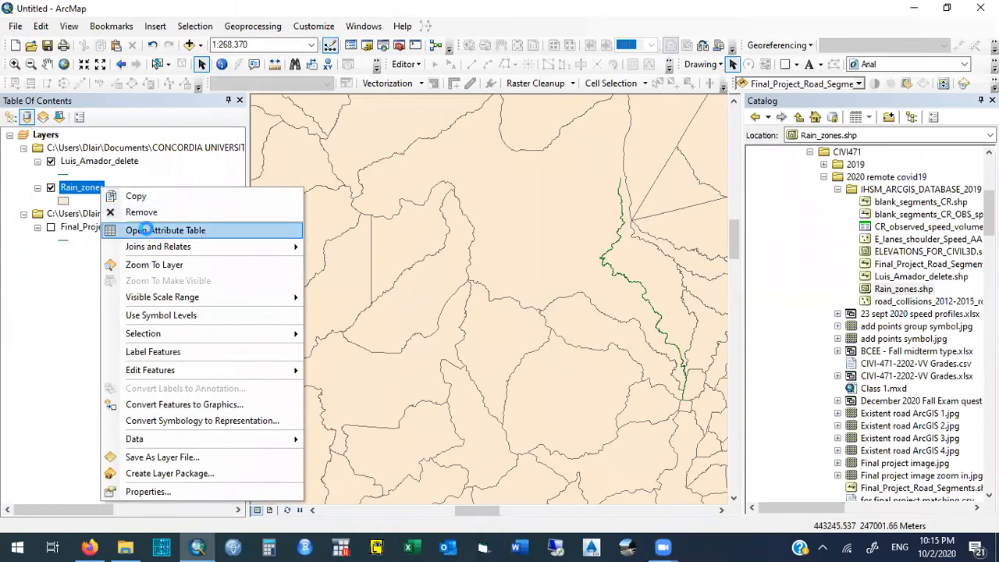
pyautogui.click(146, 229)
pyautogui.click(107, 178)
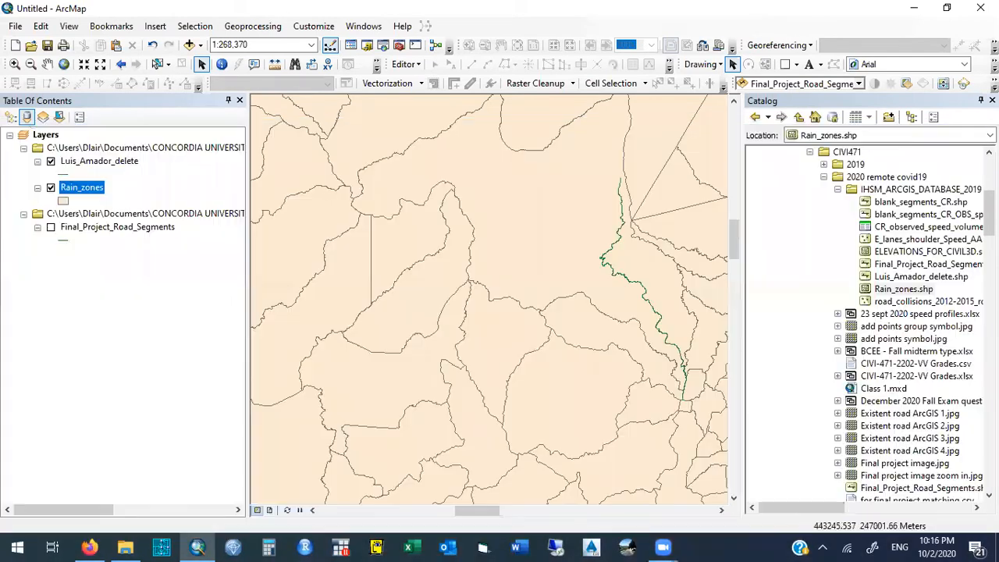
pyautogui.click(974, 126)
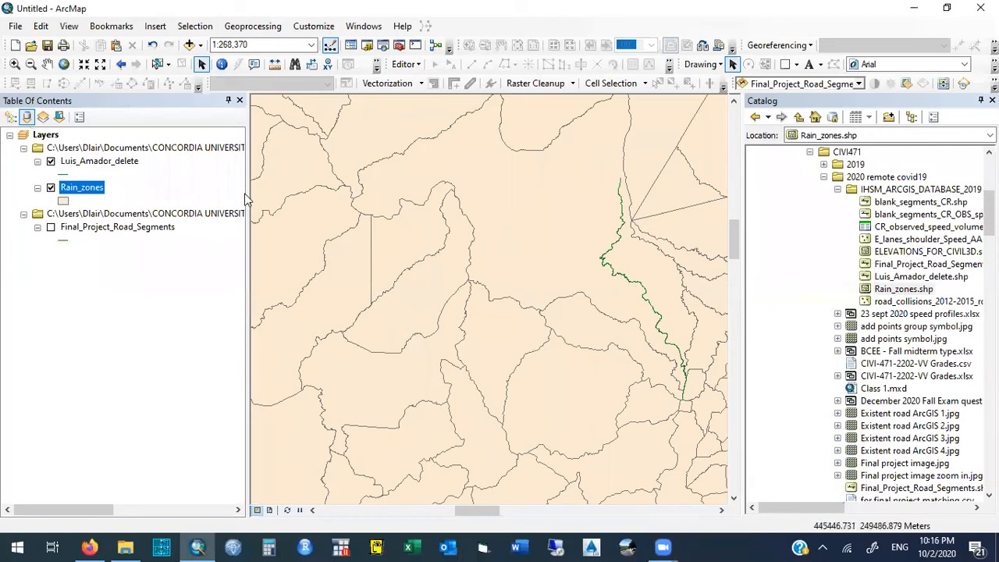
# - Reopen the Rain_zones attribute table and move it clear of the layer list
pyautogui.rightClick(86, 194)
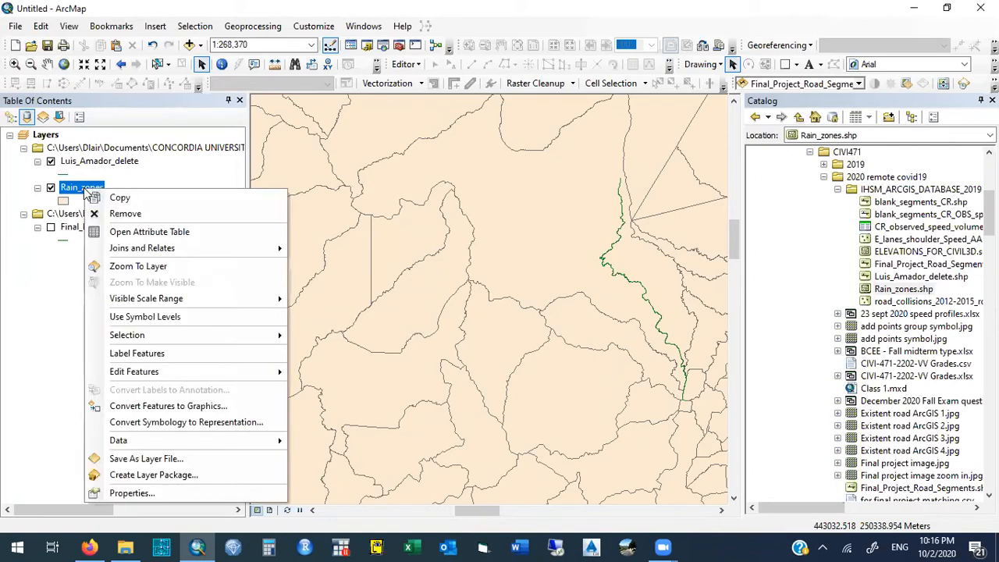
pyautogui.click(207, 237)
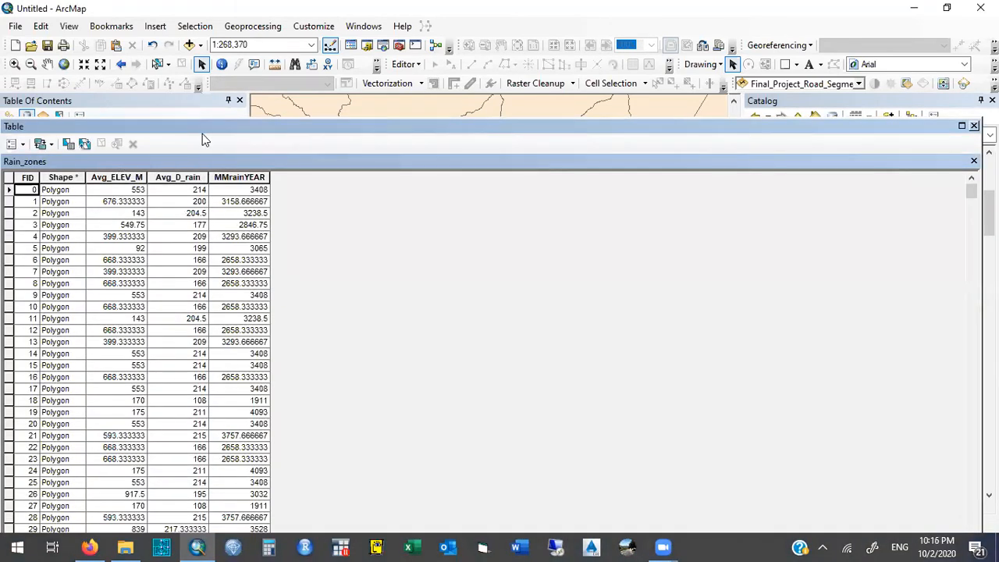
pyautogui.moveTo(245, 125); pyautogui.dragTo(578, 67)
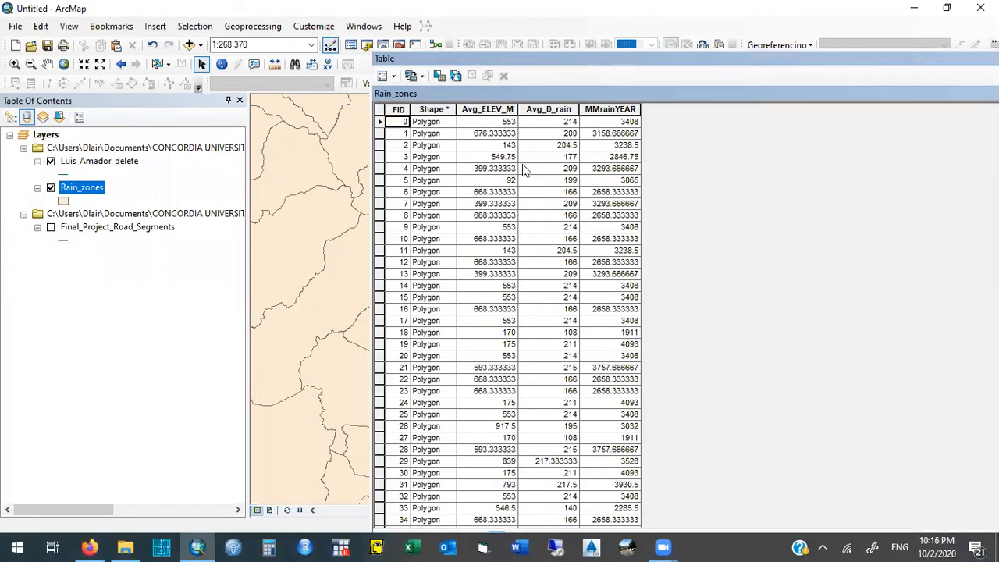
# - Add a Float field named Coord_X to the Rain_zones attribute table
pyautogui.click(395, 76)
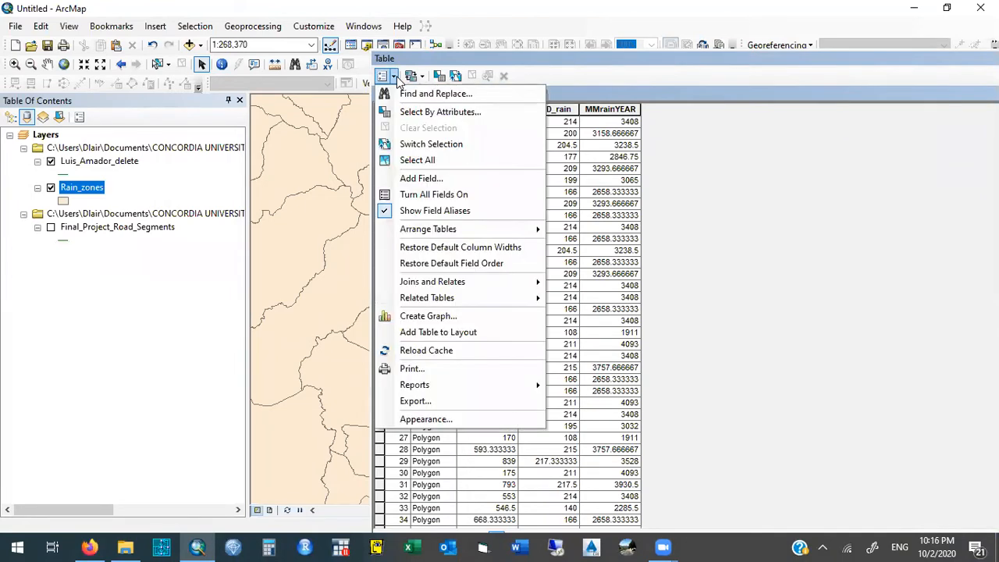
pyautogui.click(427, 179)
pyautogui.write('Coord_X')
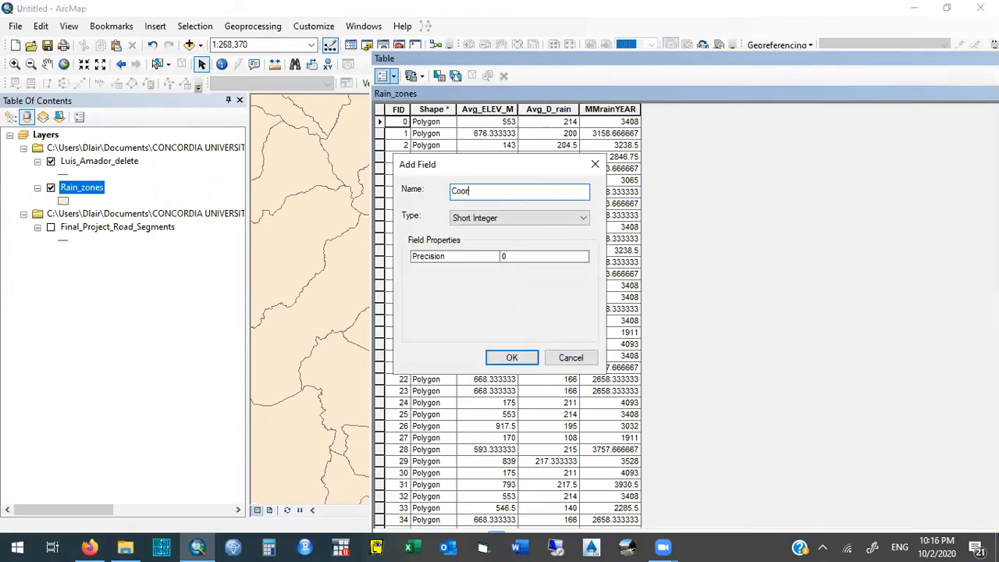
pyautogui.click(538, 219)
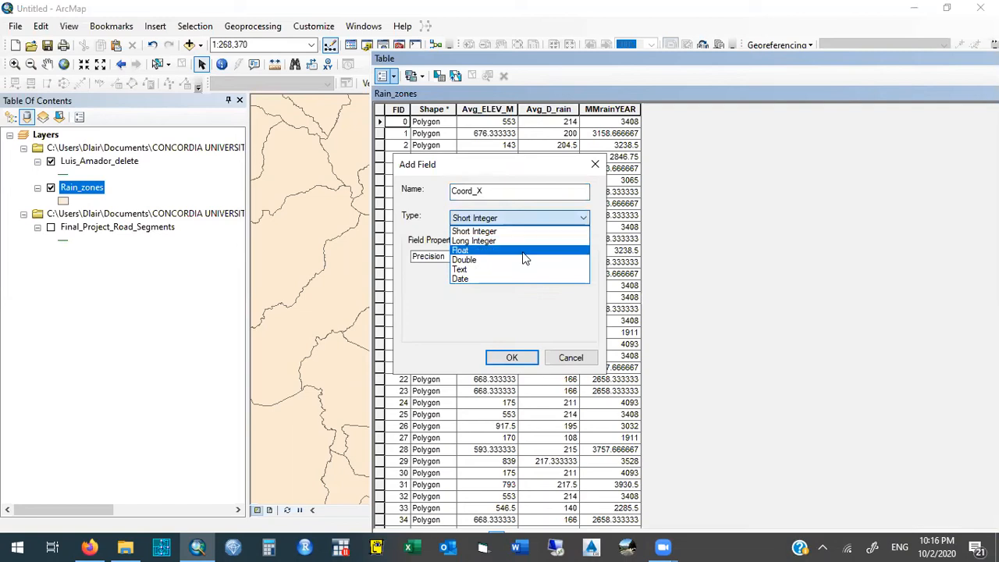
pyautogui.click(525, 250)
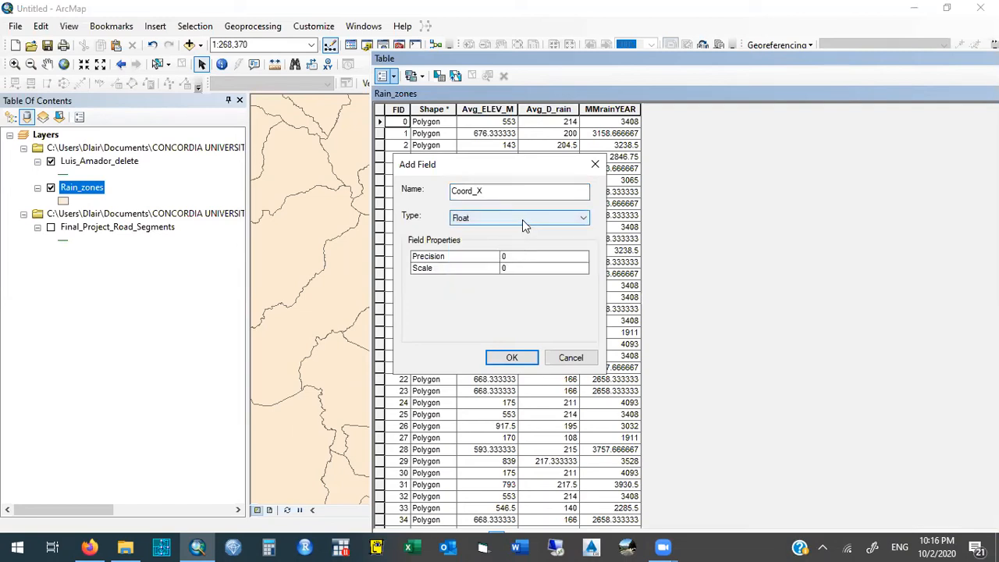
pyautogui.click(512, 358)
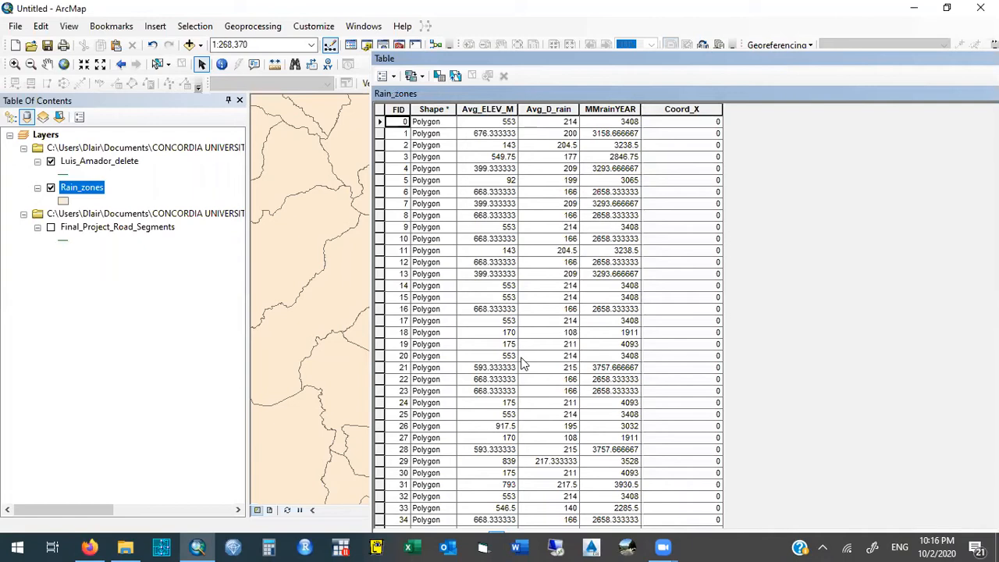
# - Add a Float field named Coord_Y to the Rain_zones attribute table
pyautogui.click(395, 75)
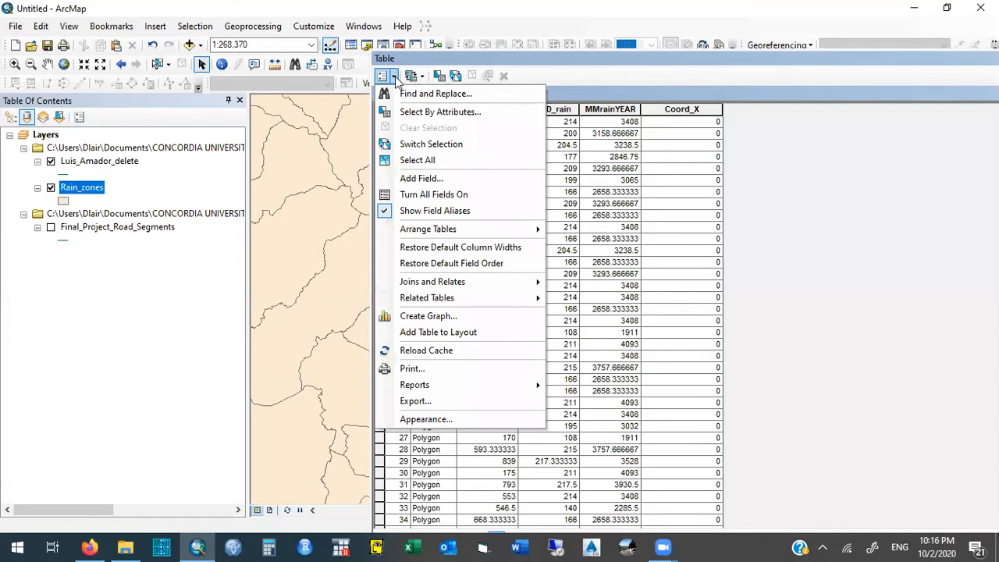
pyautogui.click(396, 77)
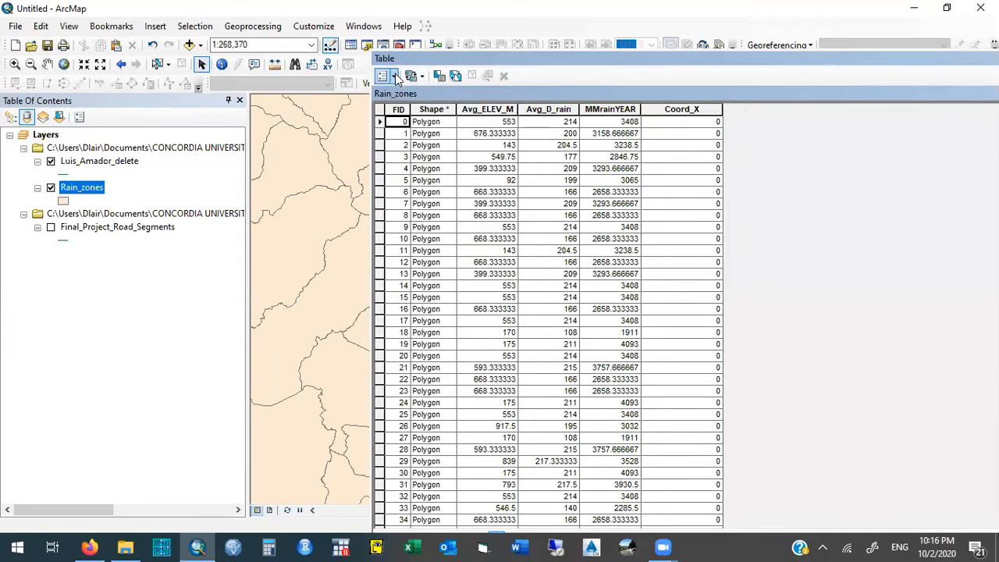
pyautogui.click(395, 76)
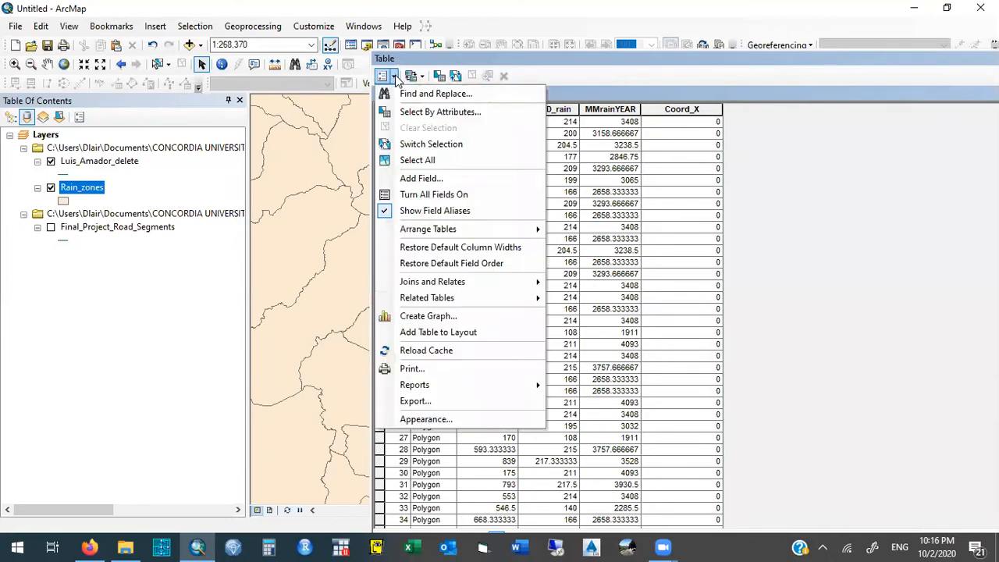
pyautogui.click(460, 181)
pyautogui.write('Coord_Y')
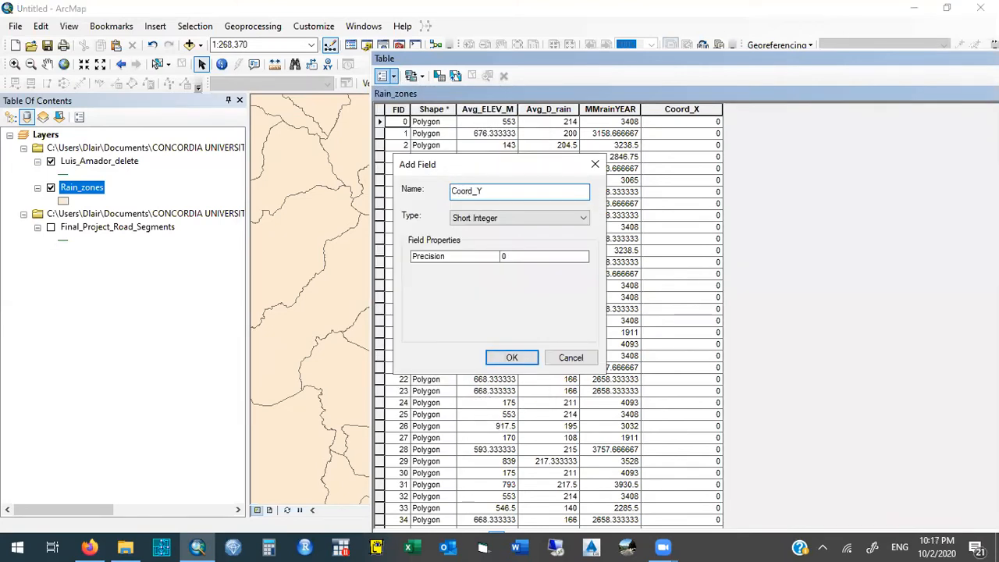
pyautogui.click(509, 220)
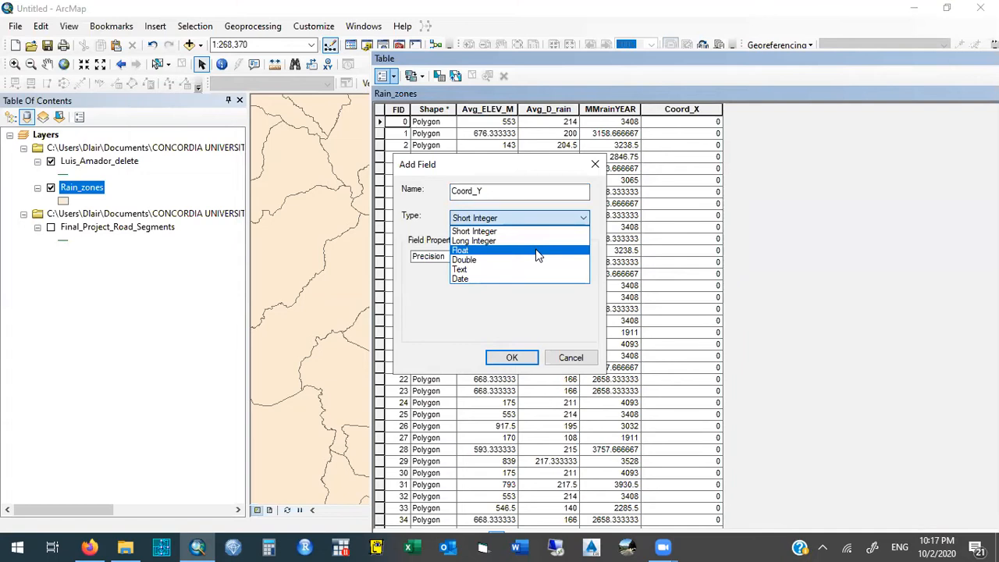
pyautogui.click(538, 251)
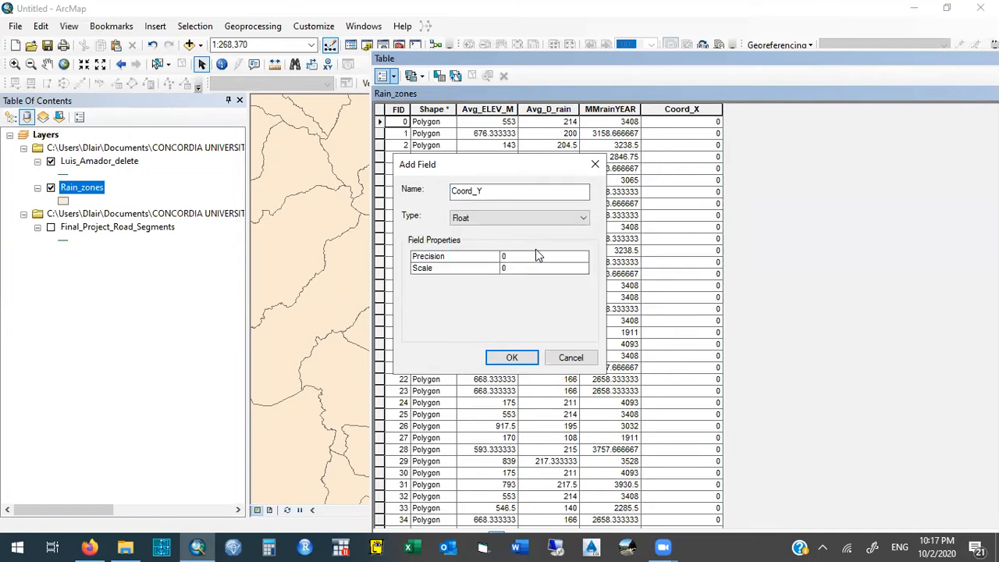
pyautogui.click(522, 358)
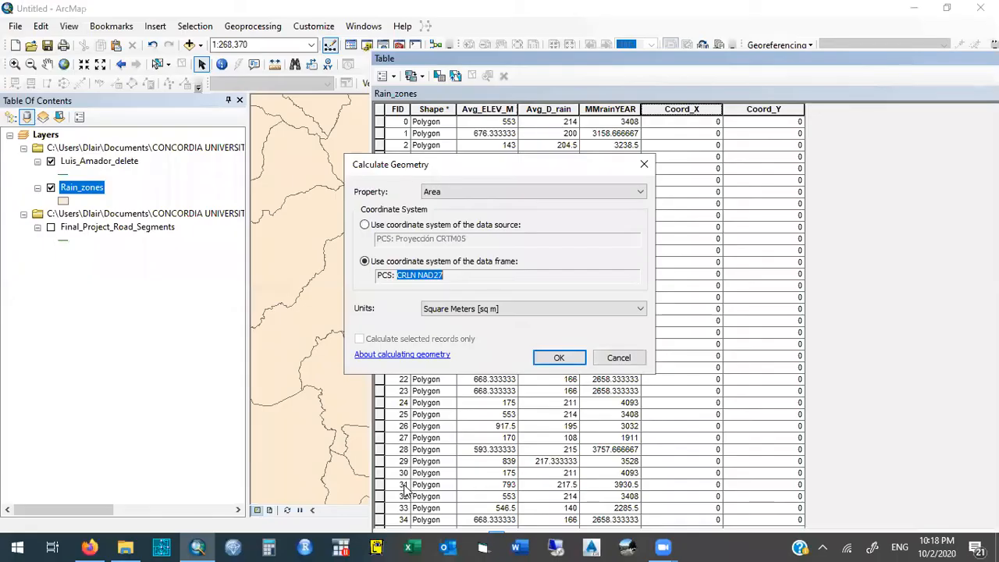
# - Restart the geometry calculation for the Coord_X field and choose the data frame's coordinate system, CRLN NAD27
pyautogui.click(644, 164)
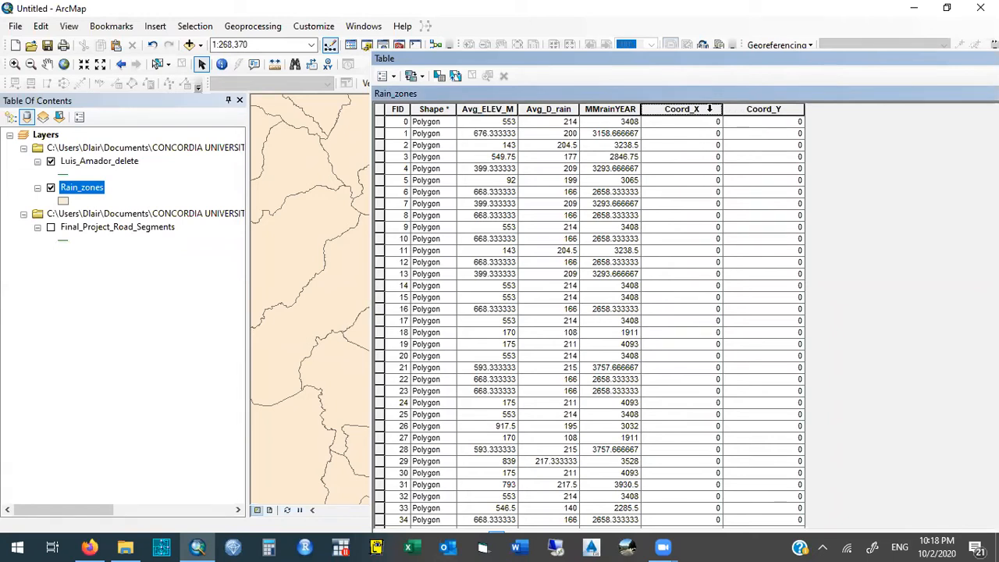
pyautogui.rightClick(710, 109)
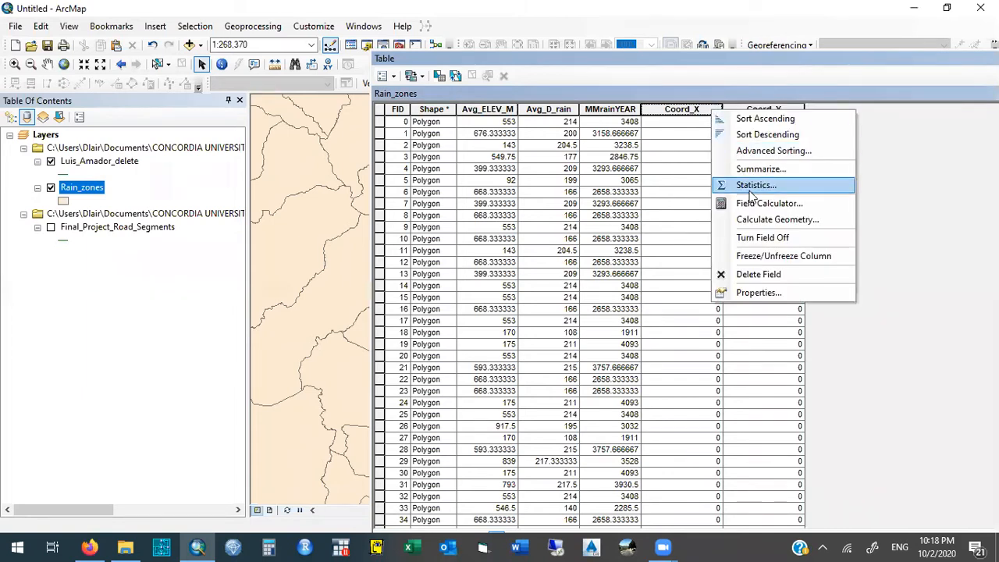
pyautogui.click(827, 219)
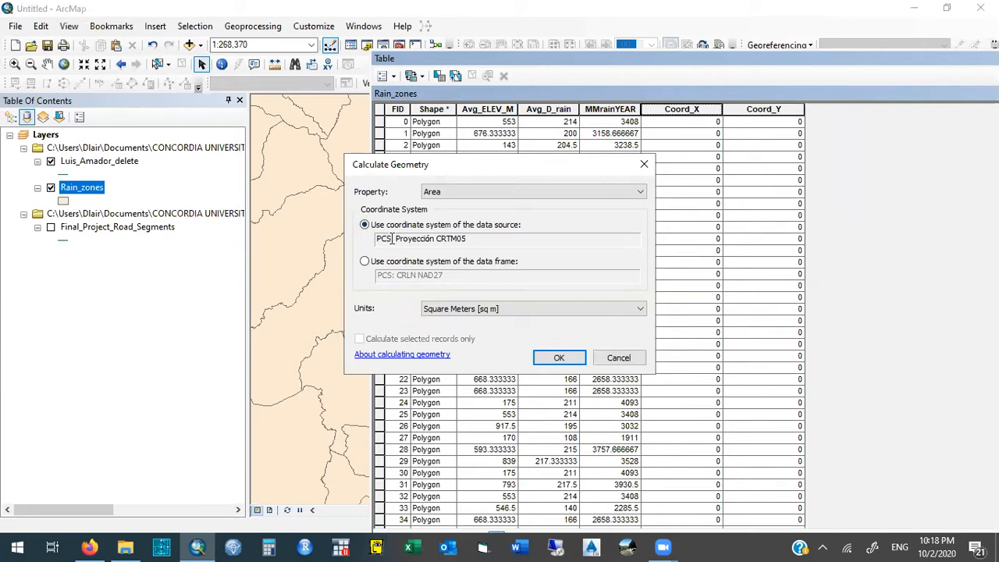
pyautogui.click(365, 263)
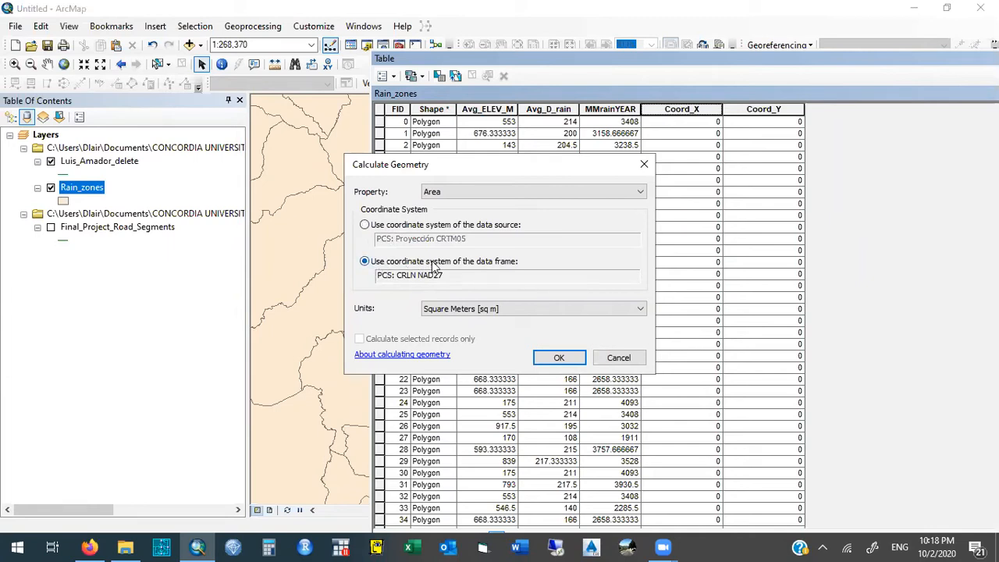
pyautogui.moveTo(447, 277); pyautogui.dragTo(397, 275)
pyautogui.click(404, 275)
pyautogui.click(365, 225)
pyautogui.moveTo(469, 238); pyautogui.dragTo(365, 256)
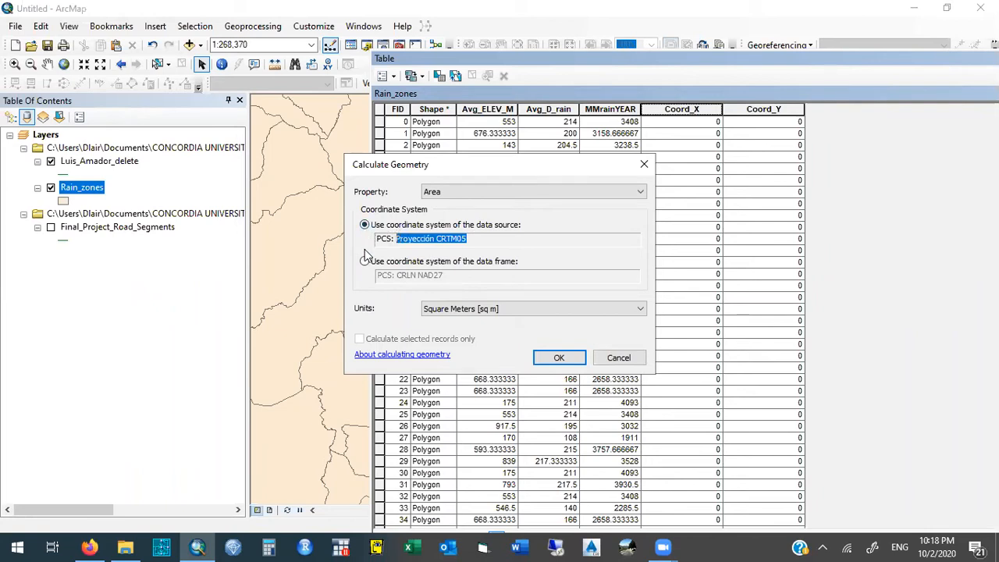
pyautogui.click(365, 260)
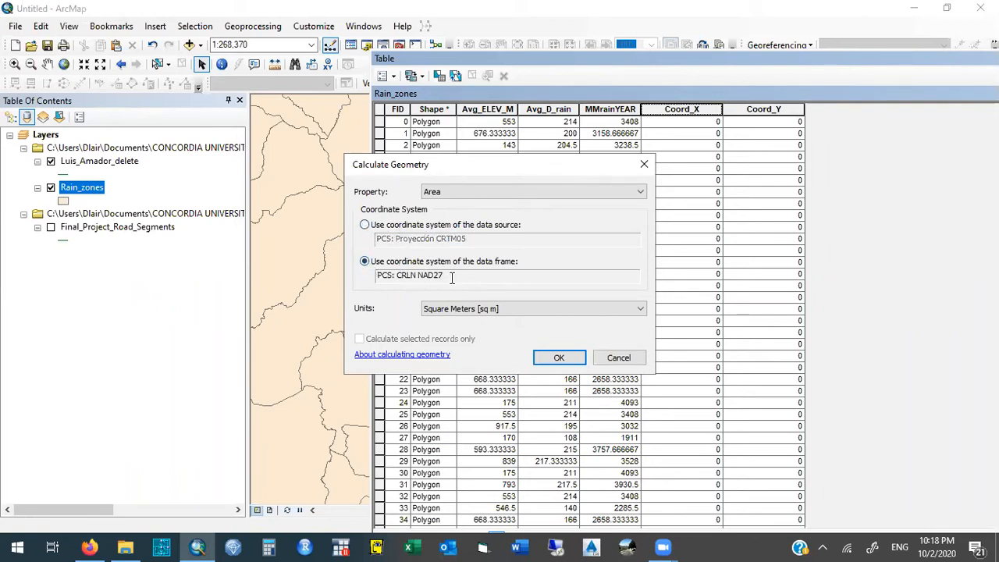
# - Calculate the Coord_X field as the X Coordinate of Centroid in meters
pyautogui.click(478, 192)
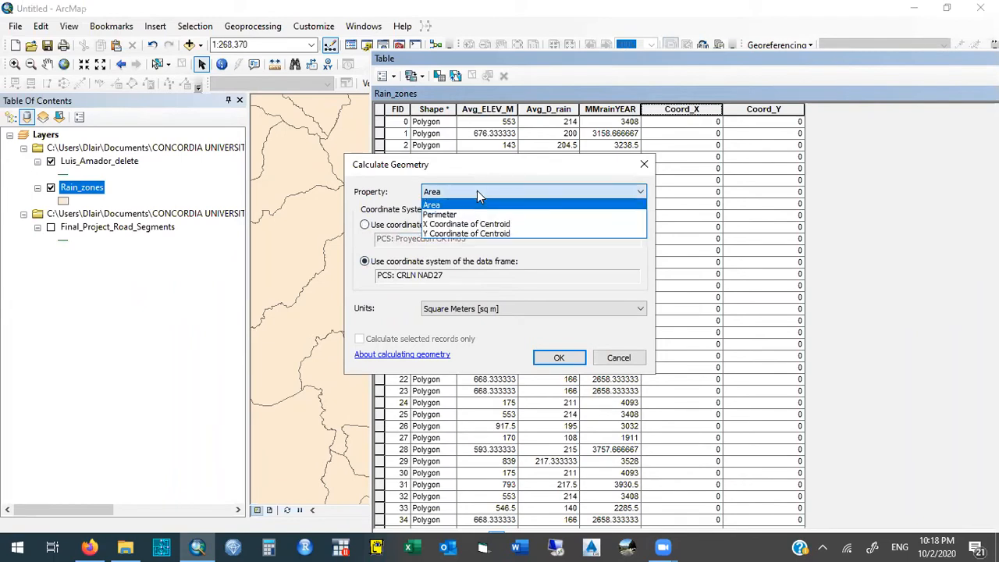
pyautogui.click(531, 226)
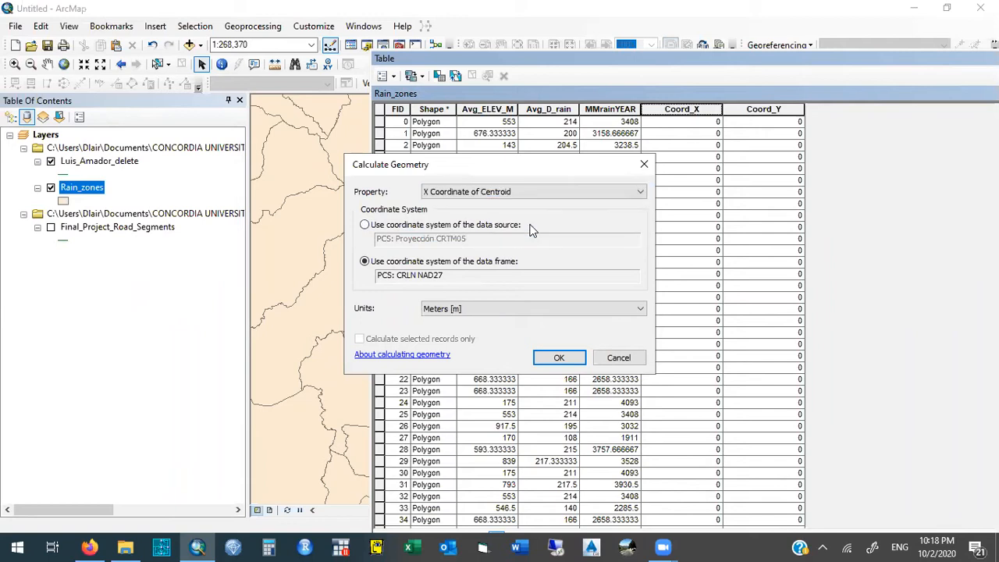
pyautogui.click(514, 309)
pyautogui.click(514, 308)
pyautogui.click(536, 194)
pyautogui.click(536, 195)
pyautogui.moveTo(452, 275); pyautogui.dragTo(399, 271)
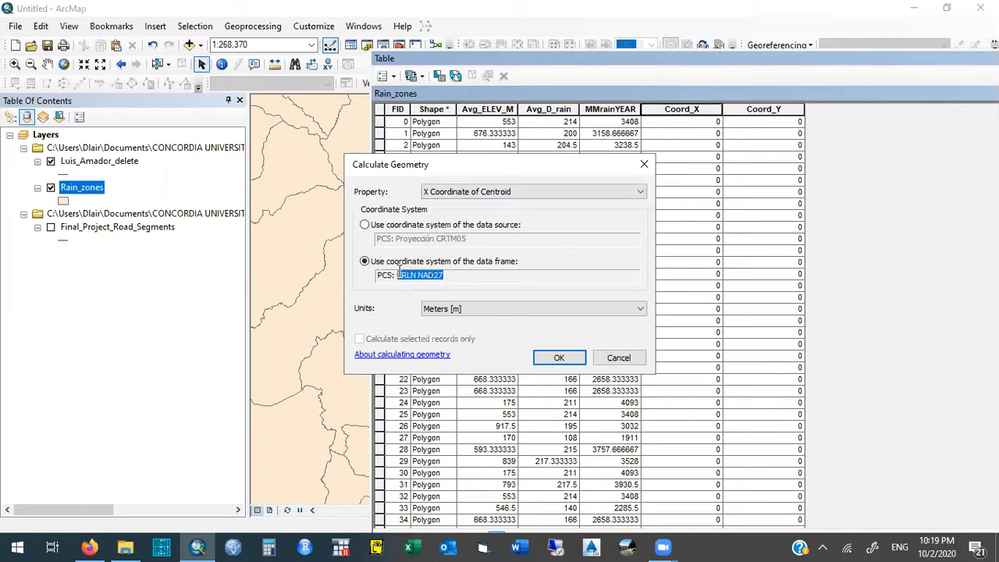
pyautogui.click(549, 356)
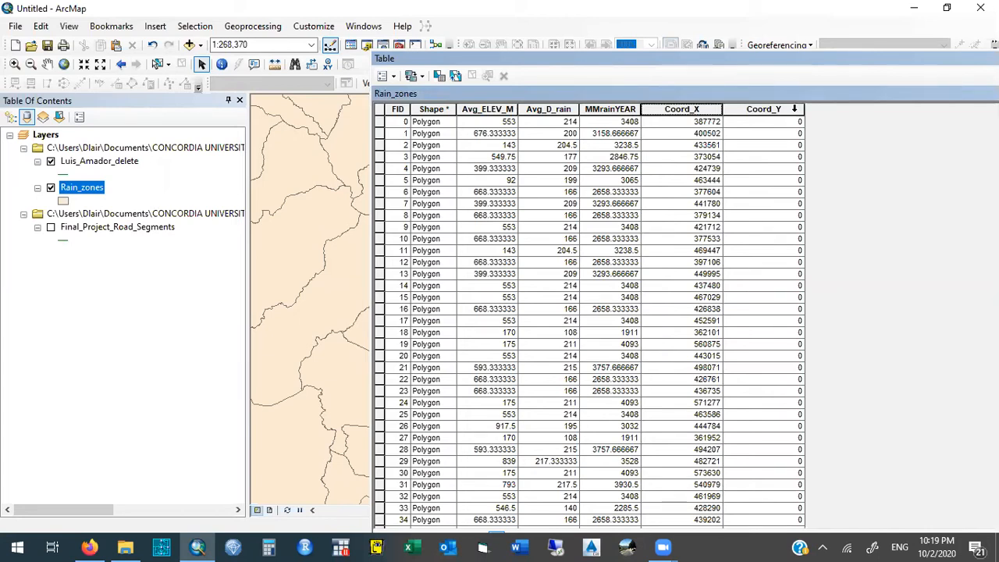
# - Calculate the Coord_Y field as the Y Coordinate of Centroid in meters, using the data frame's coordinate system CRLN NAD27
pyautogui.rightClick(795, 109)
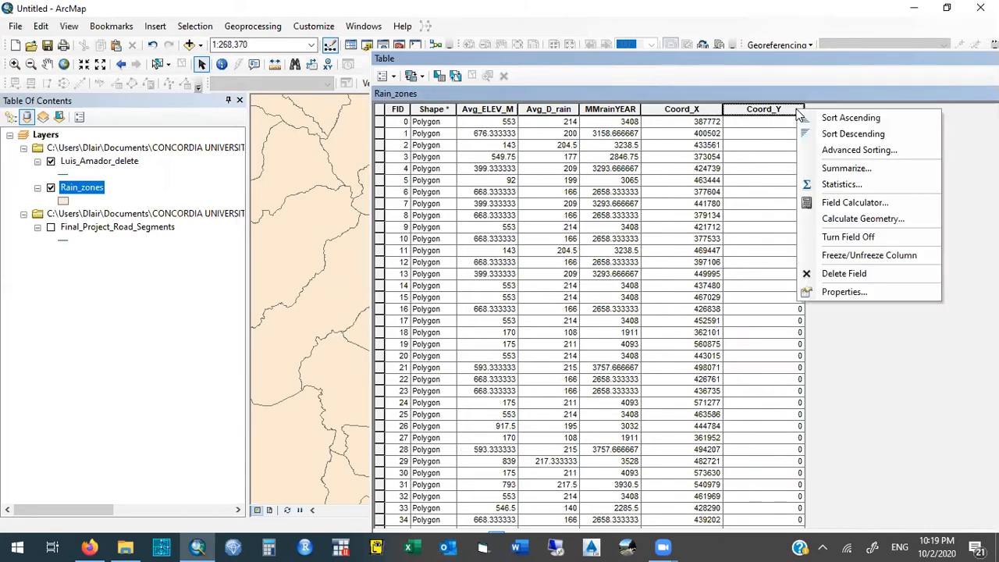
pyautogui.click(909, 221)
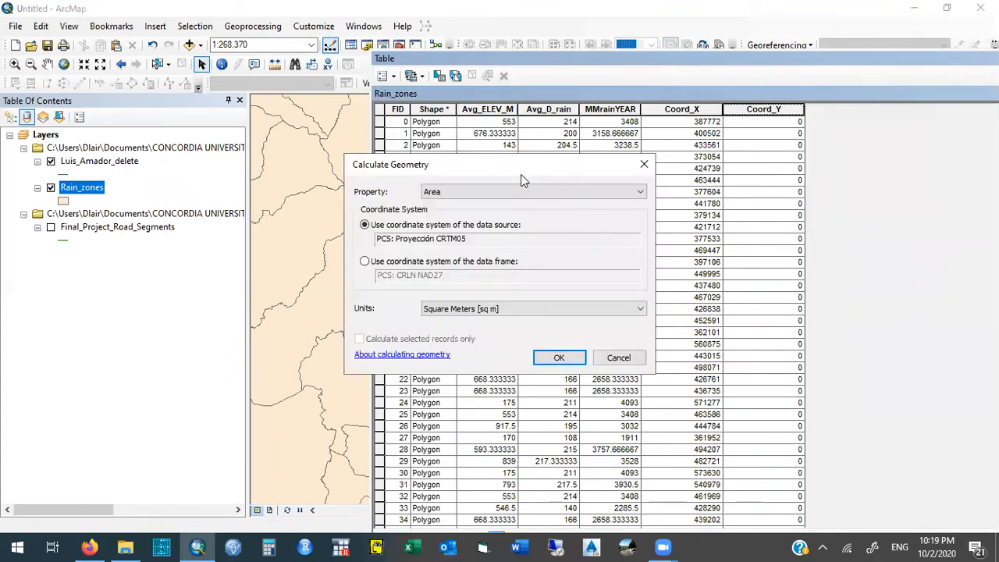
pyautogui.click(478, 192)
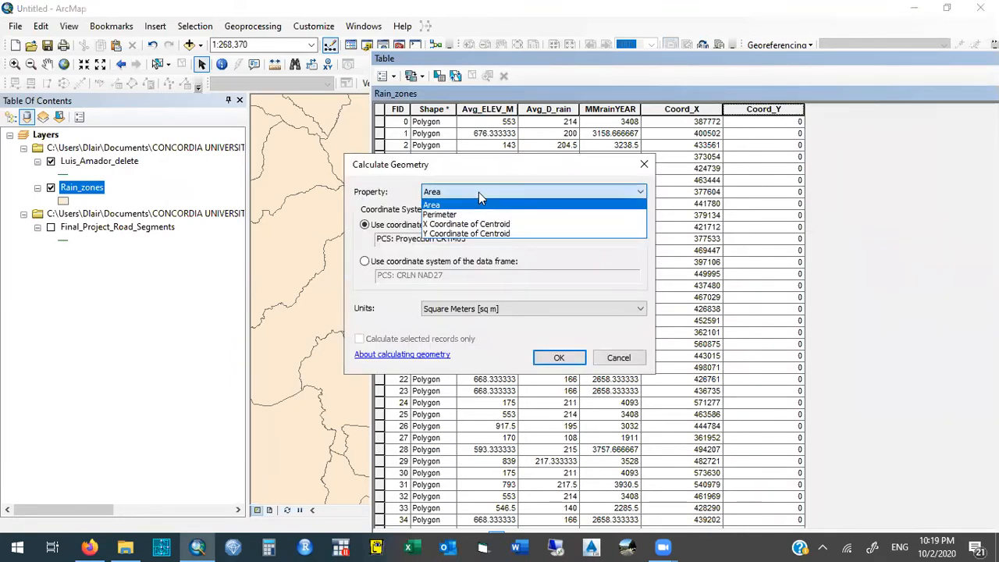
pyautogui.click(480, 234)
pyautogui.click(364, 262)
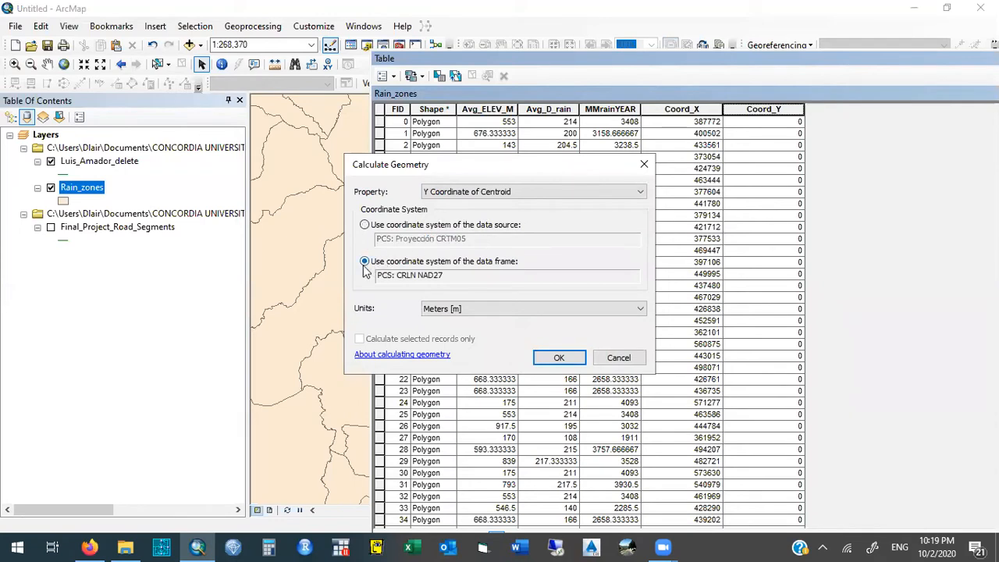
pyautogui.moveTo(442, 275); pyautogui.dragTo(396, 275)
pyautogui.click(459, 276)
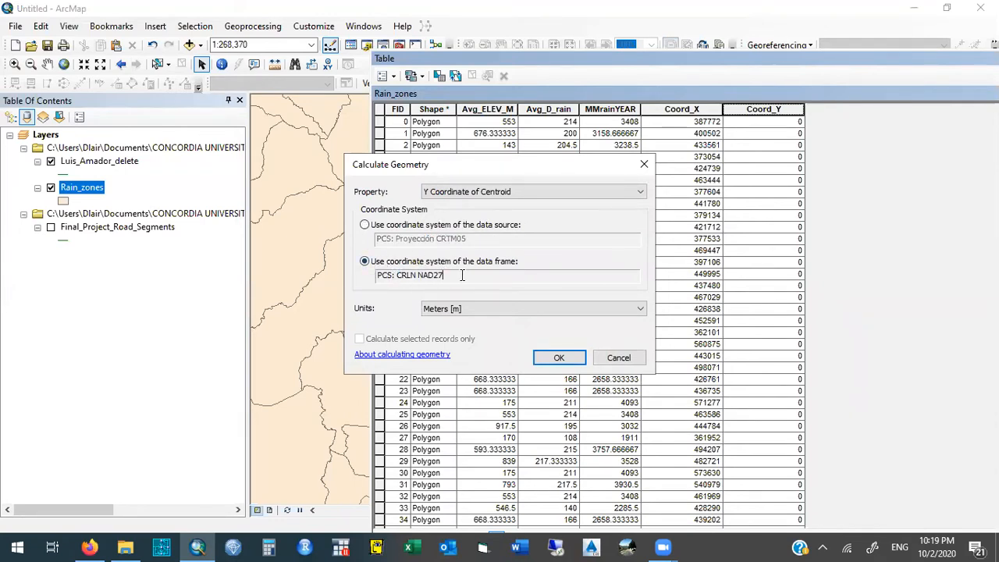
pyautogui.click(574, 360)
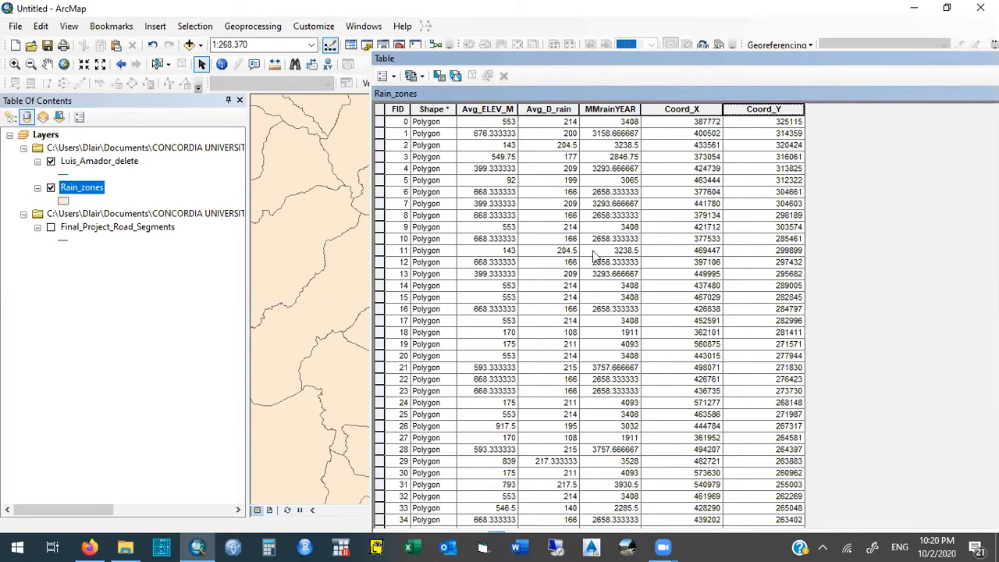
# - Examine the Coord_X, Coord_Y and Avg_ELEV_M columns of the Rain_zones table, and close the table
pyautogui.moveTo(557, 62); pyautogui.dragTo(368, 88)
pyautogui.moveTo(504, 140); pyautogui.dragTo(590, 141)
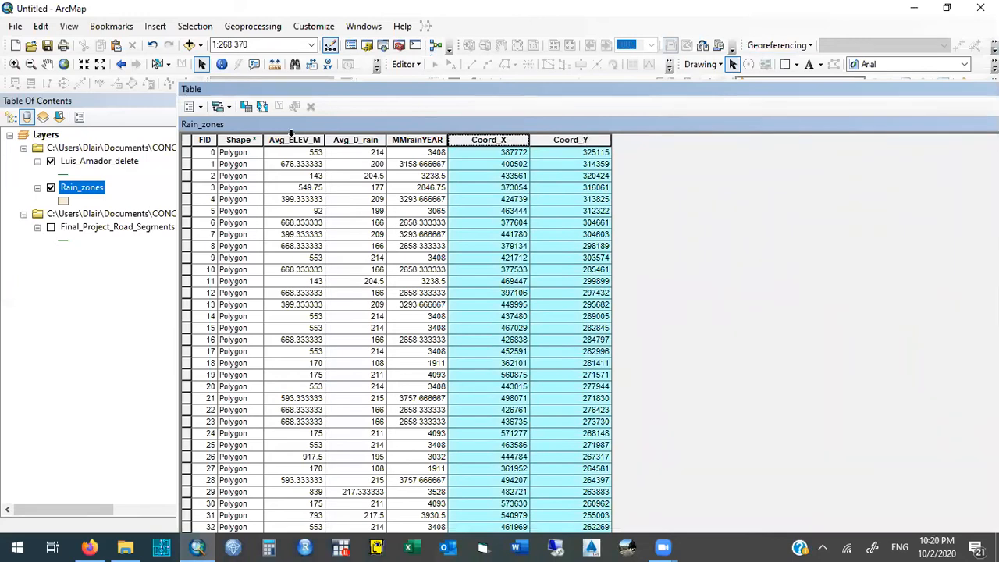
pyautogui.click(291, 140)
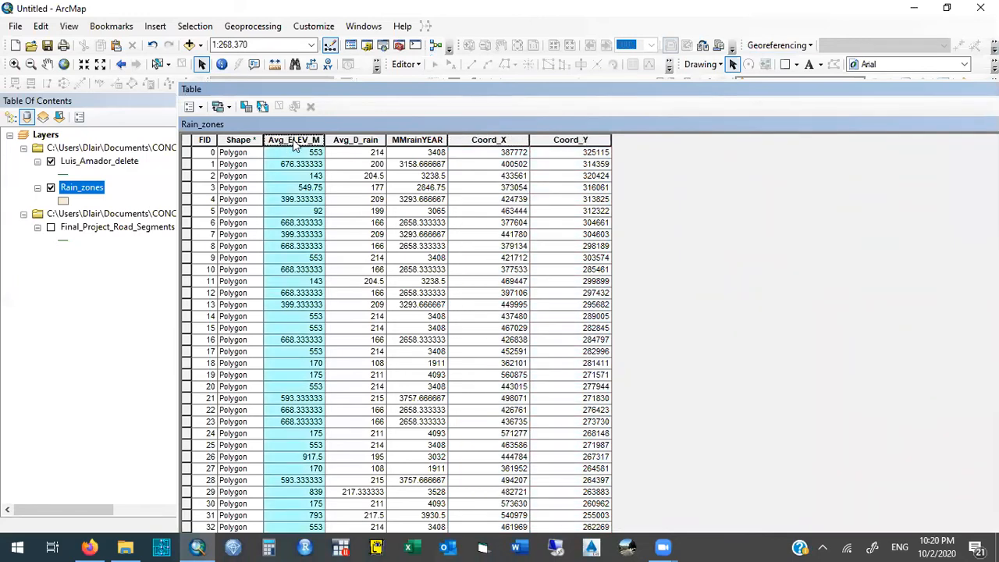
pyautogui.click(500, 141)
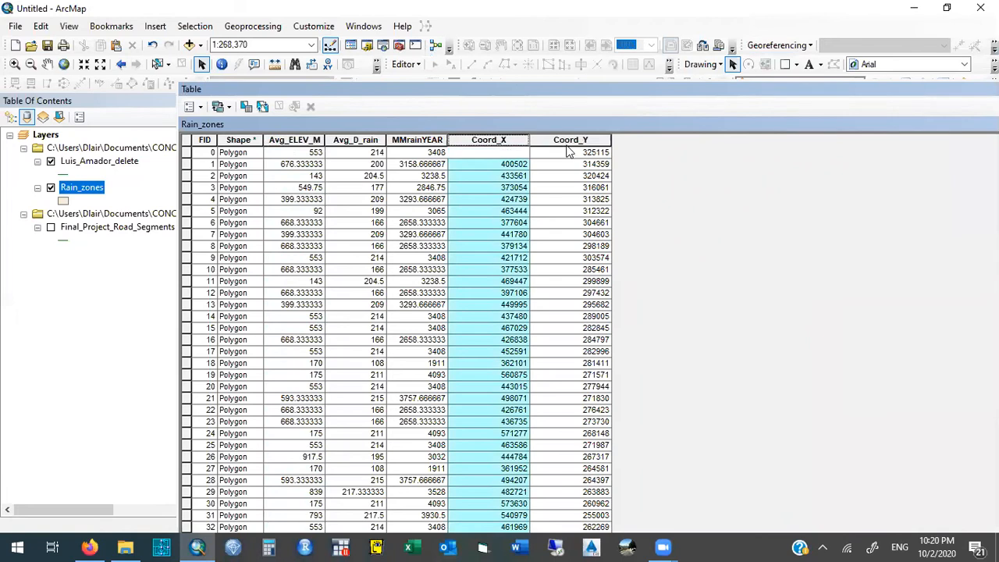
pyautogui.click(566, 142)
pyautogui.click(303, 140)
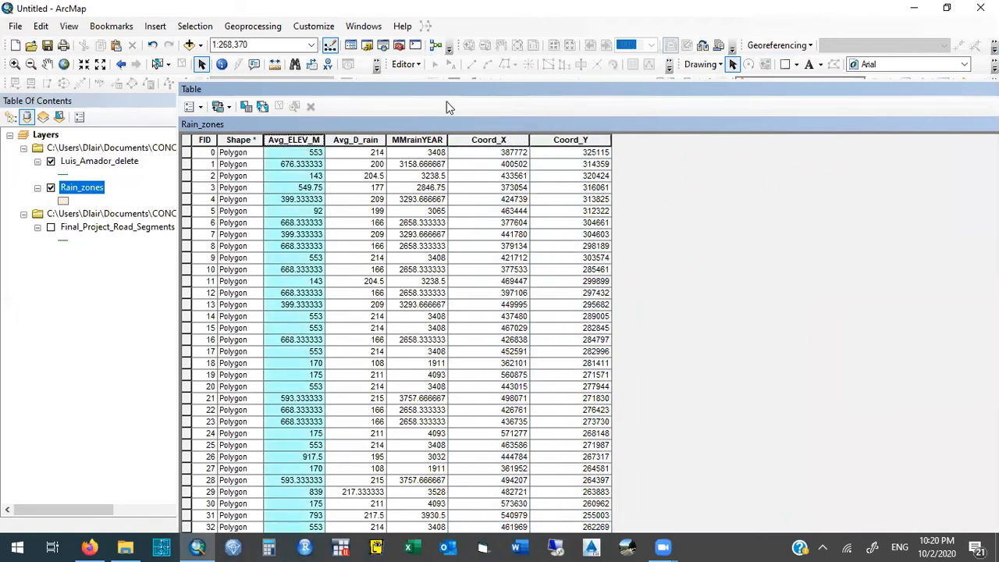
pyautogui.doubleClick(303, 91)
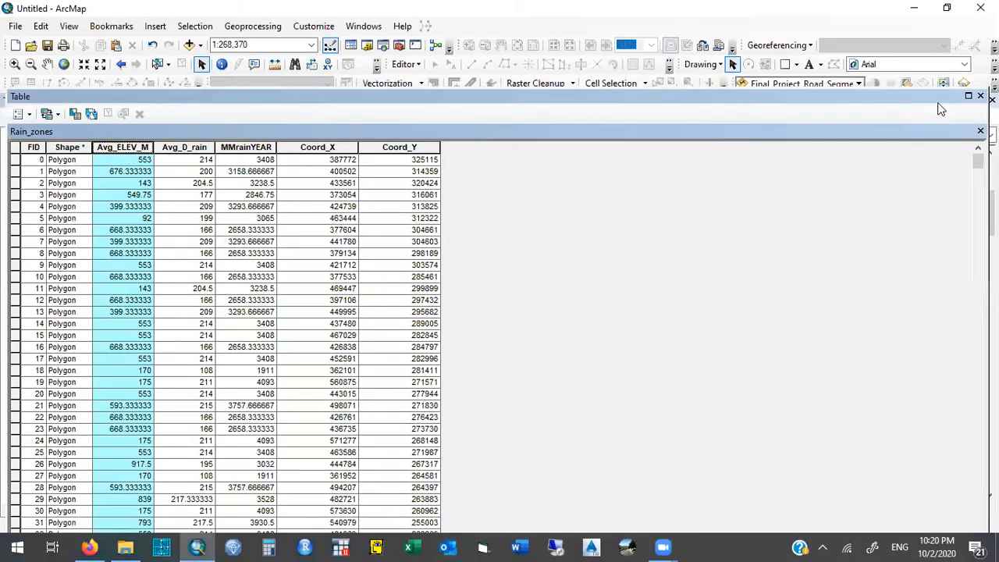
pyautogui.click(980, 95)
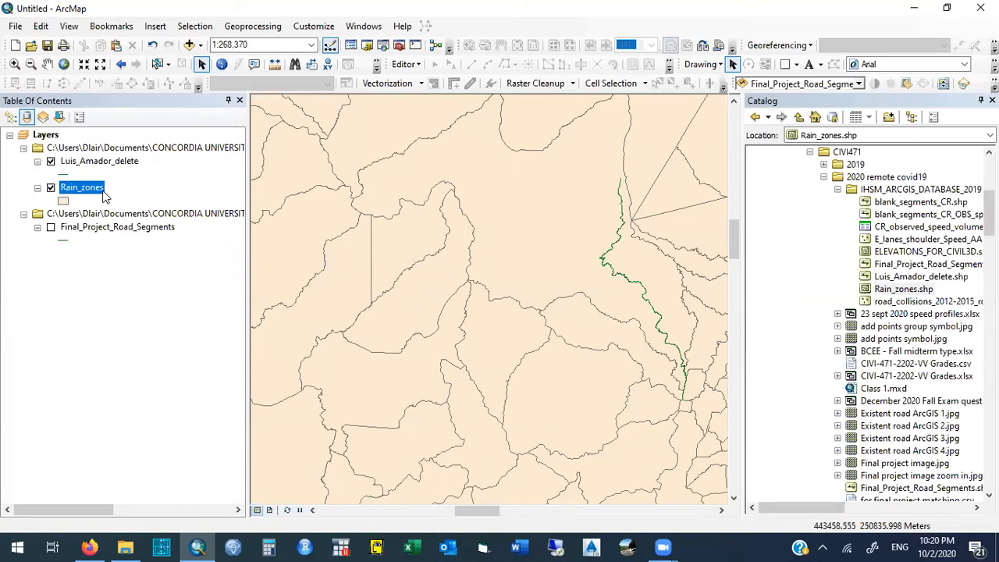
# - Start exporting all Rain_zones features in the layer's source coordinate system, with Database feature classes as the output type
pyautogui.rightClick(104, 196)
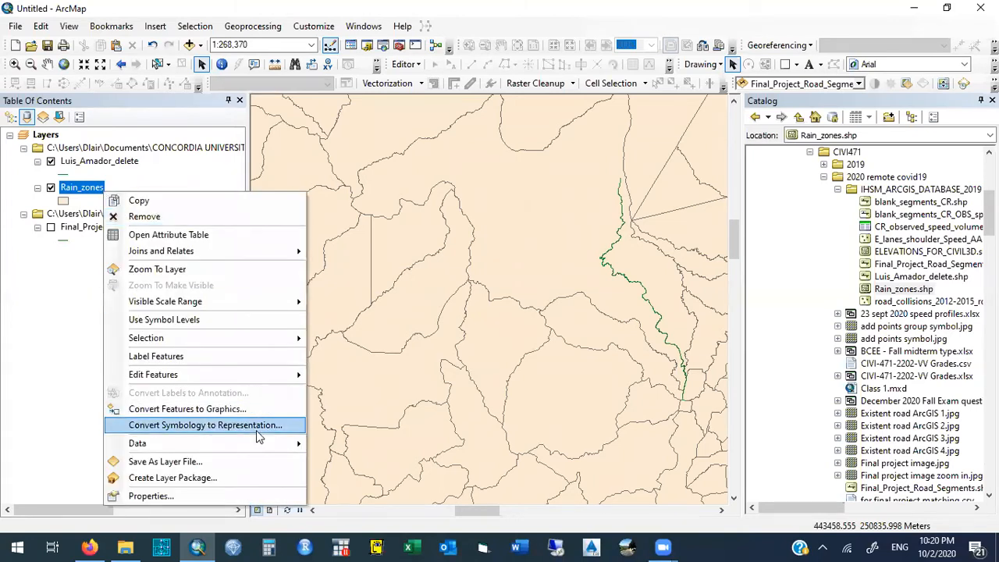
pyautogui.moveTo(272, 443)
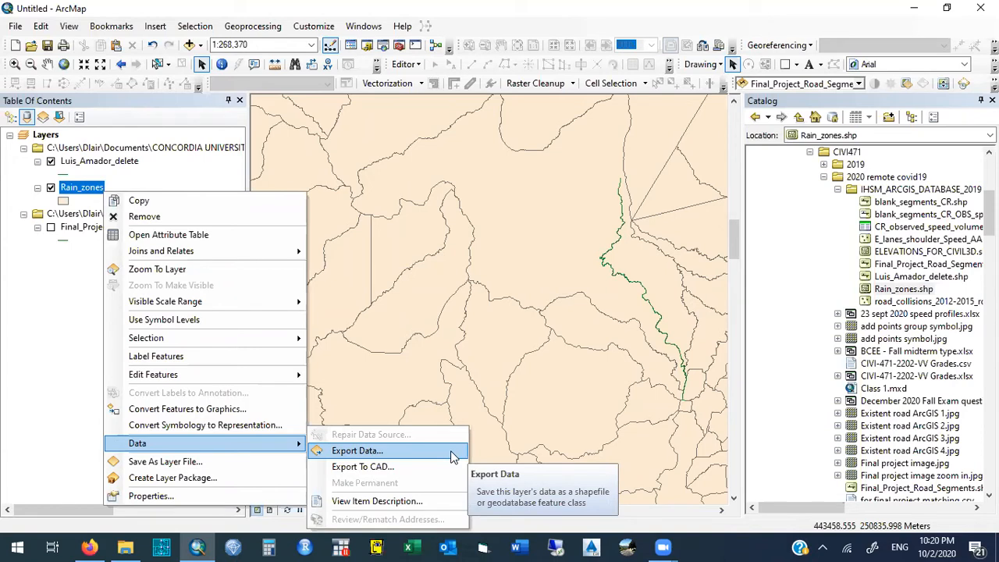
pyautogui.click(357, 451)
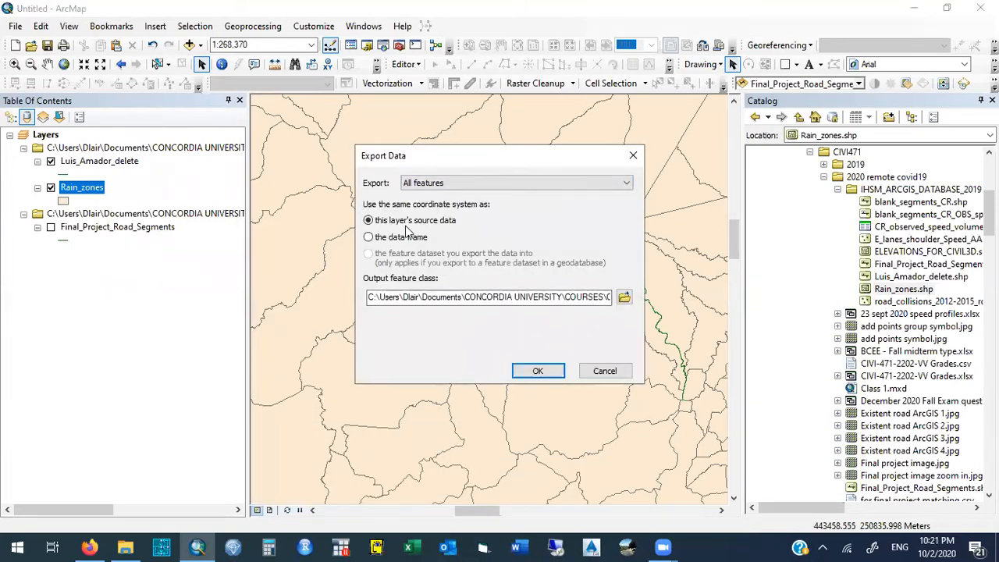
pyautogui.click(451, 185)
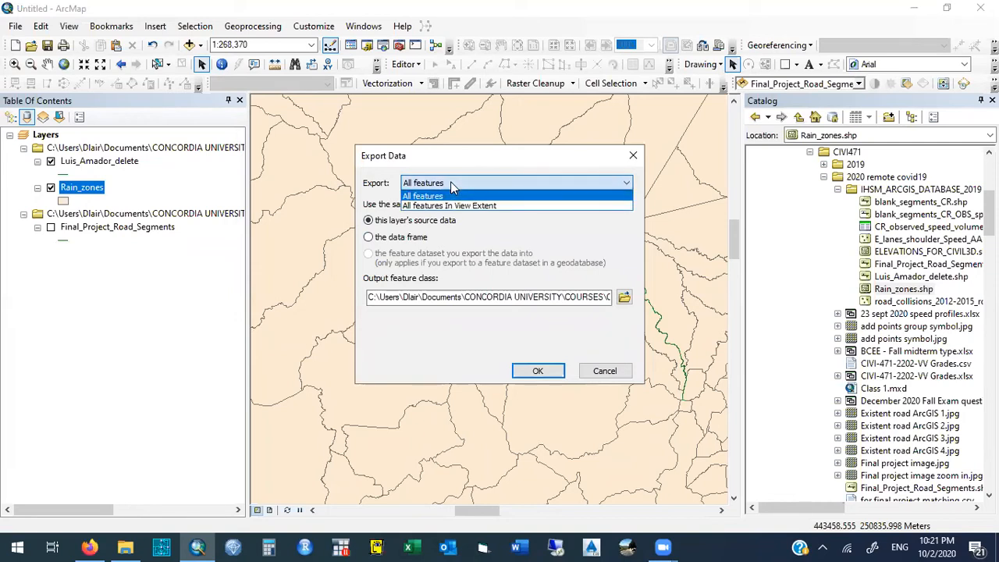
pyautogui.click(451, 184)
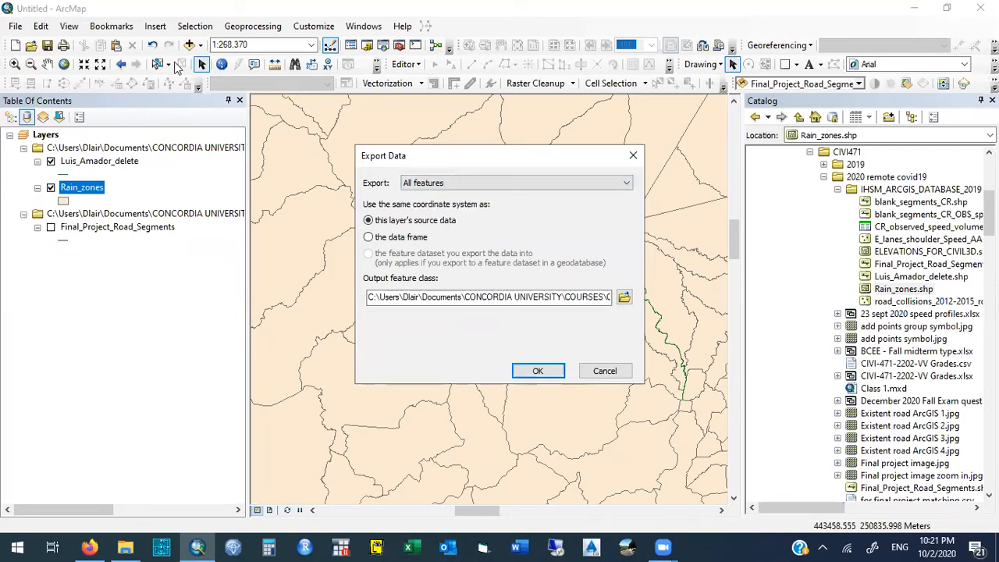
pyautogui.click(625, 297)
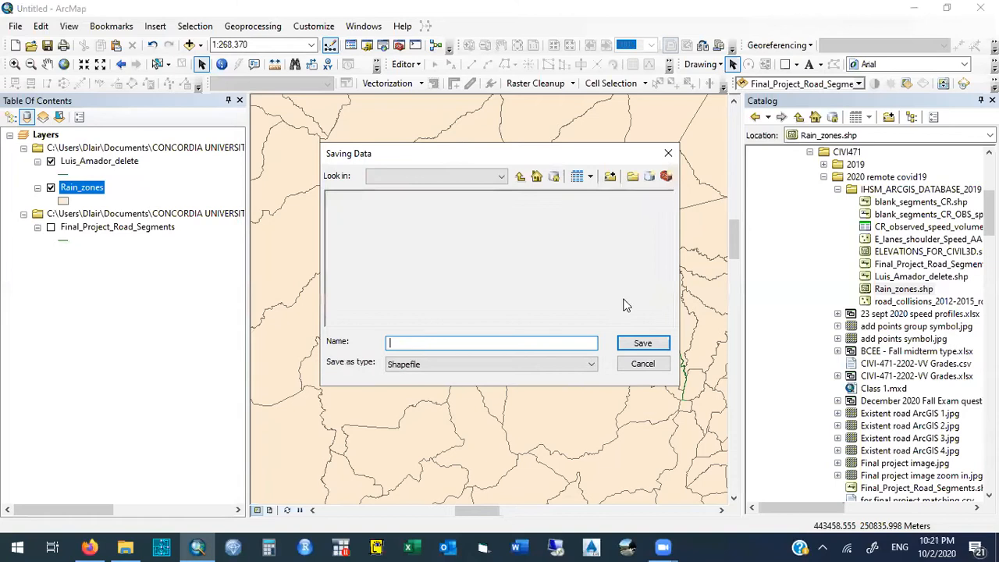
pyautogui.click(444, 363)
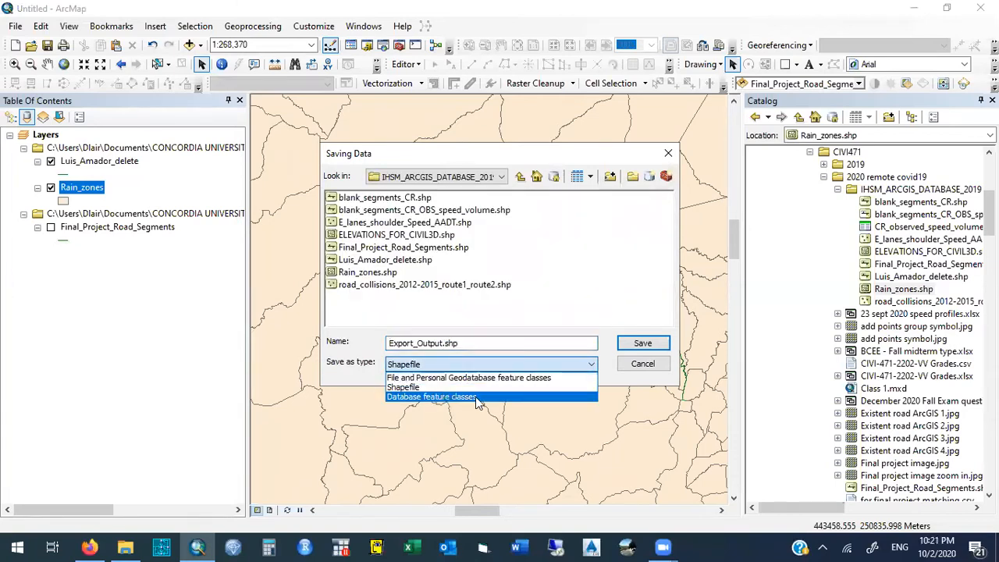
pyautogui.click(479, 397)
pyautogui.click(457, 365)
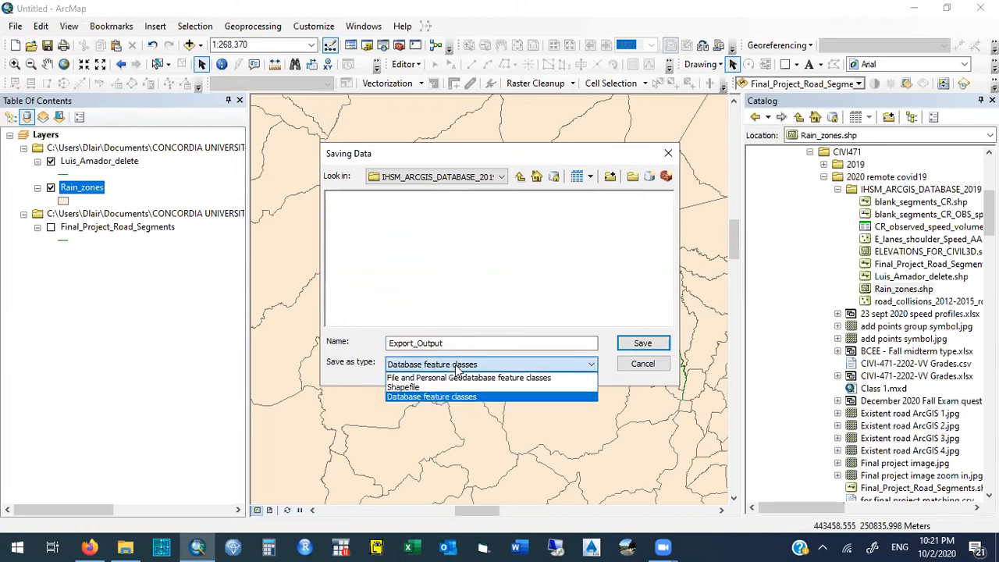
# - Name the export output Elevations Costa Rica and choose the IHSM_ARCGIS_DATABASE_2019 folder as its location
pyautogui.click(446, 342)
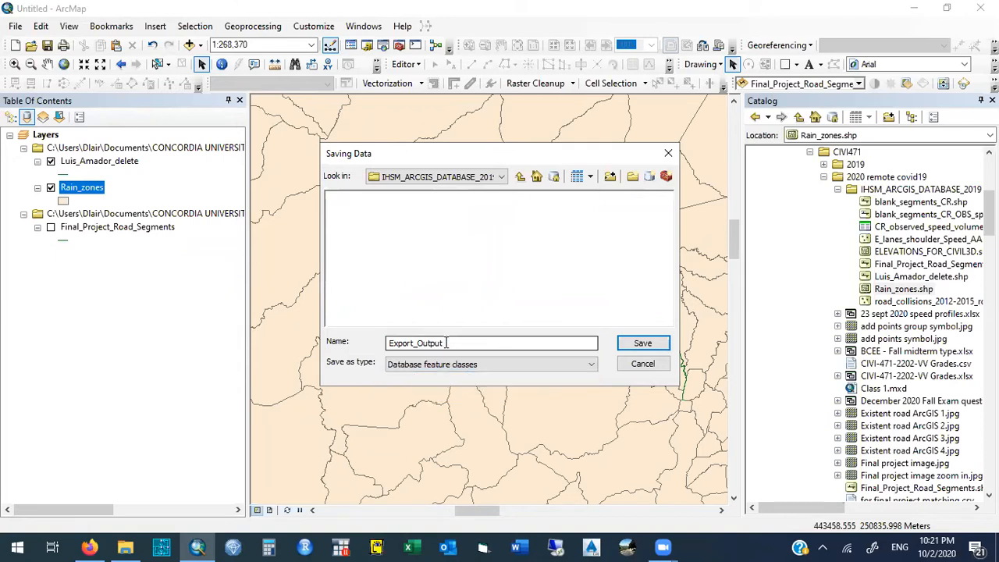
pyautogui.doubleClick(446, 342)
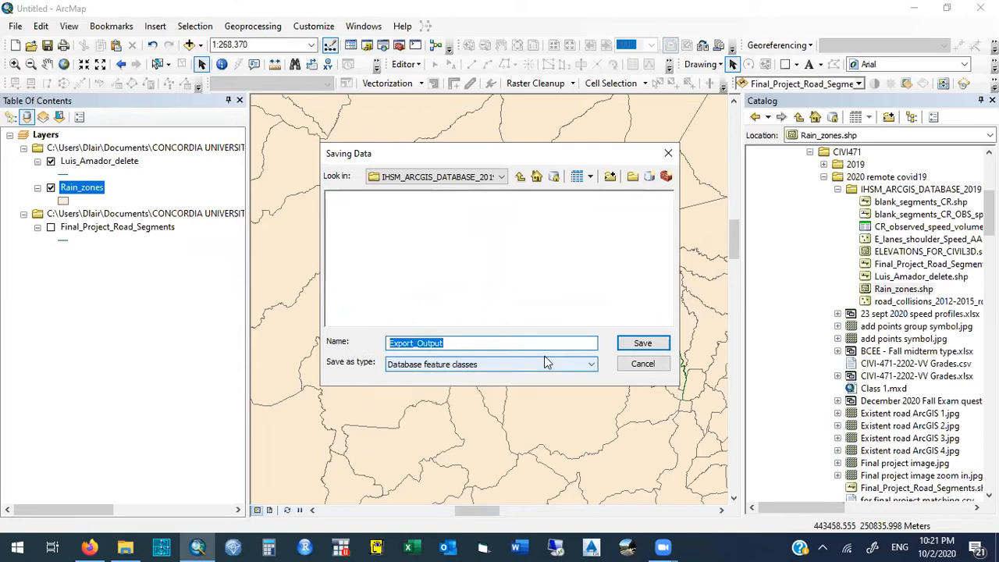
pyautogui.write('Elev')
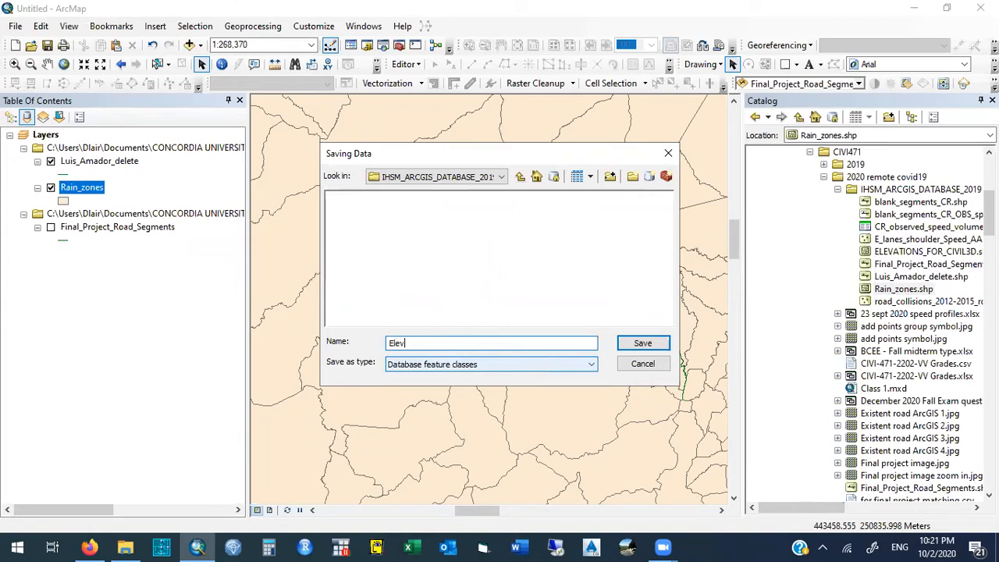
pyautogui.write('ations Costa Rica')
pyautogui.click(502, 178)
pyautogui.moveTo(618, 240); pyautogui.dragTo(621, 230)
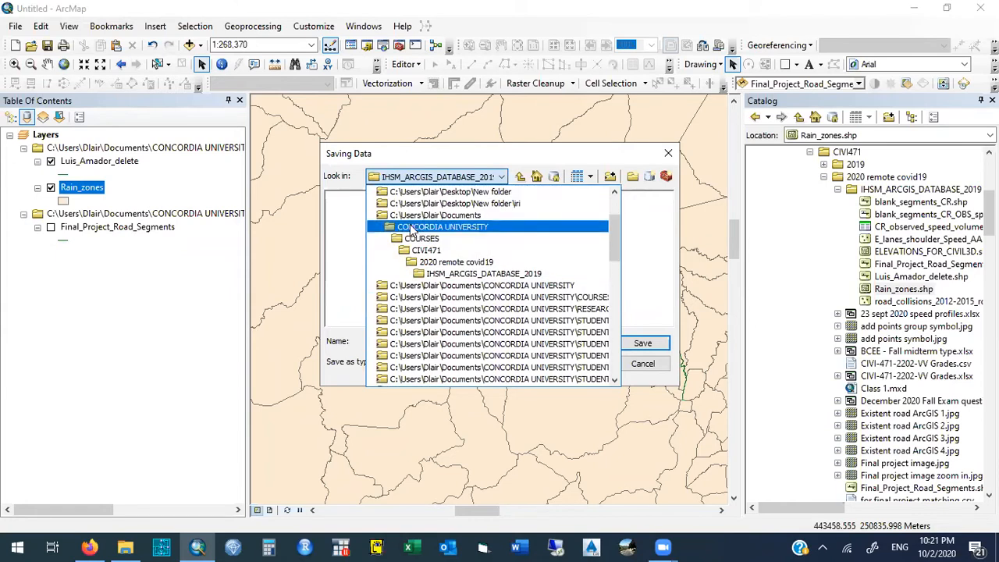
pyautogui.click(544, 275)
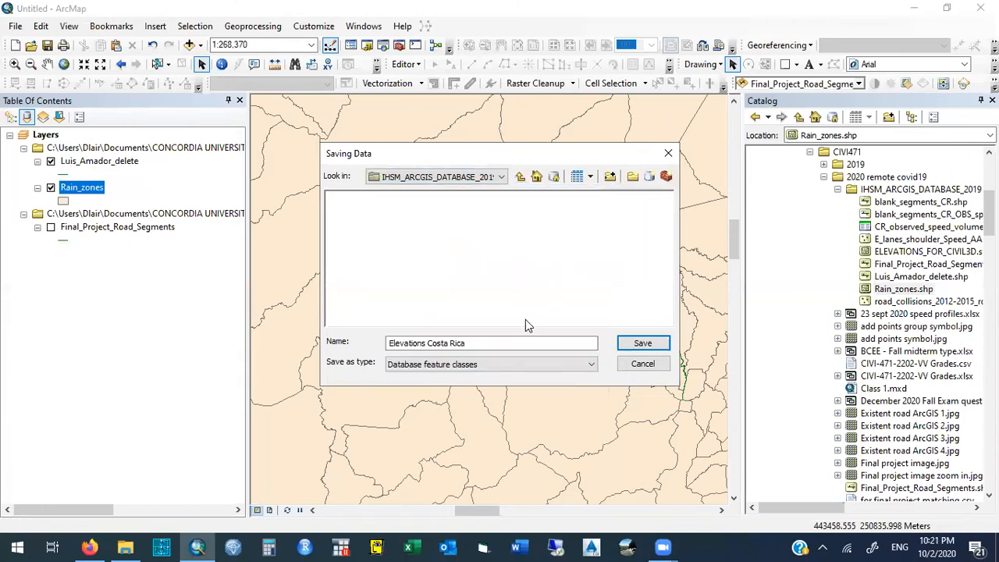
# - Extend the output name to Elevations Costa Rica and coordinates, try to save it, and leave the save dialog
pyautogui.click(575, 343)
pyautogui.write('and coordiantes')
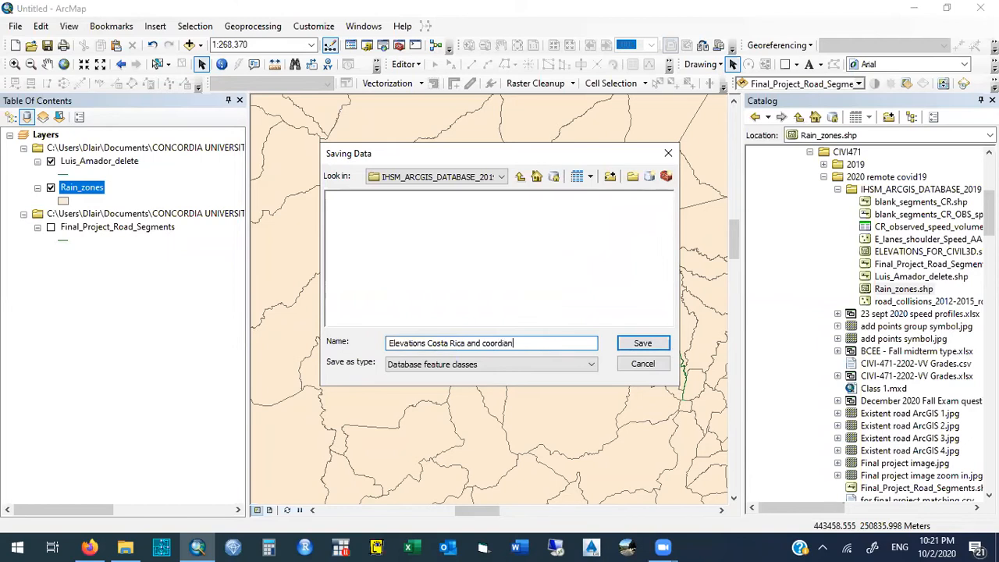
pyautogui.press('BackSpace')
pyautogui.press('BackSpace')
pyautogui.press('BackSpace')
pyautogui.press('BackSpace')
pyautogui.press('BackSpace')
pyautogui.write('nates')
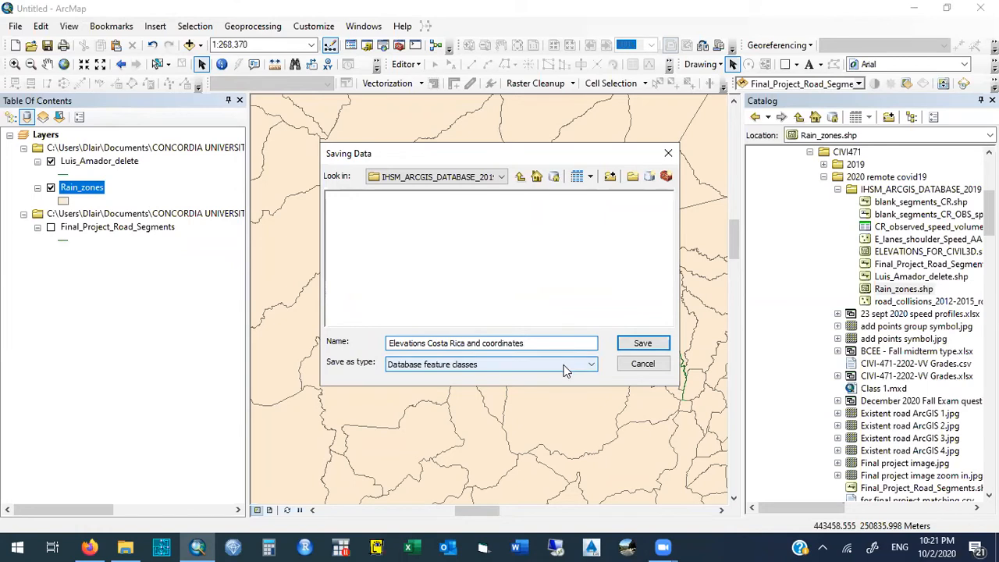
pyautogui.click(636, 345)
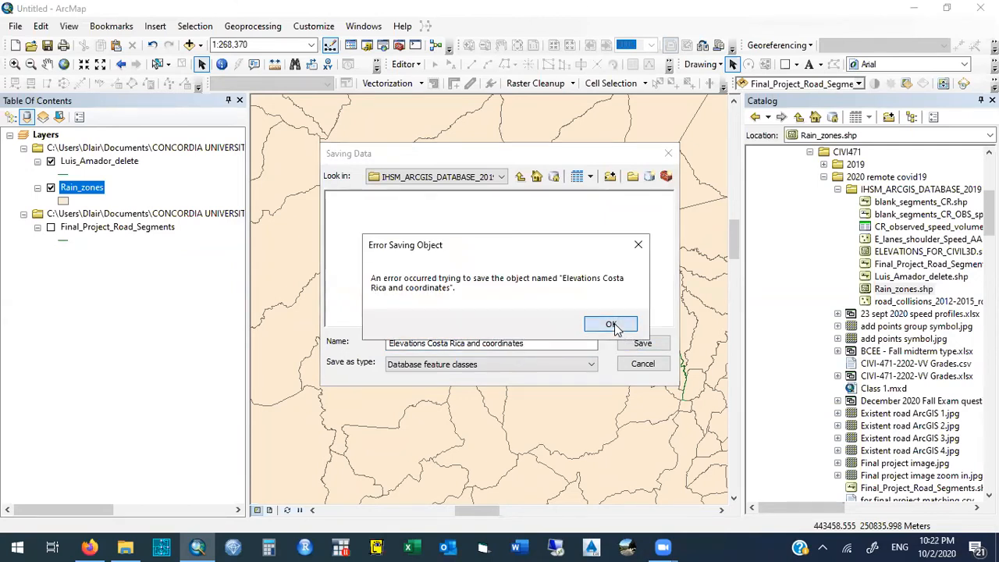
pyautogui.click(612, 326)
pyautogui.click(640, 363)
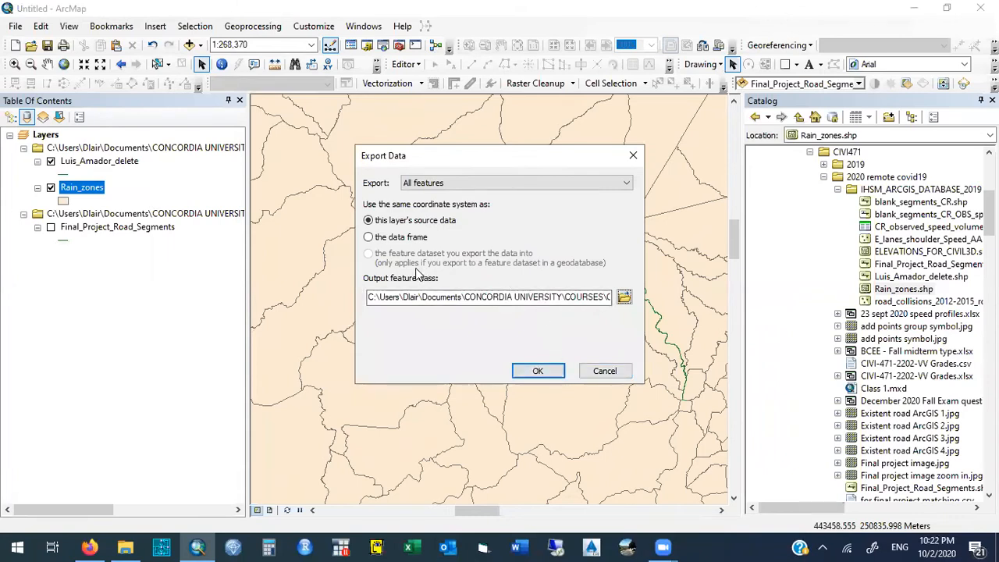
pyautogui.click(368, 237)
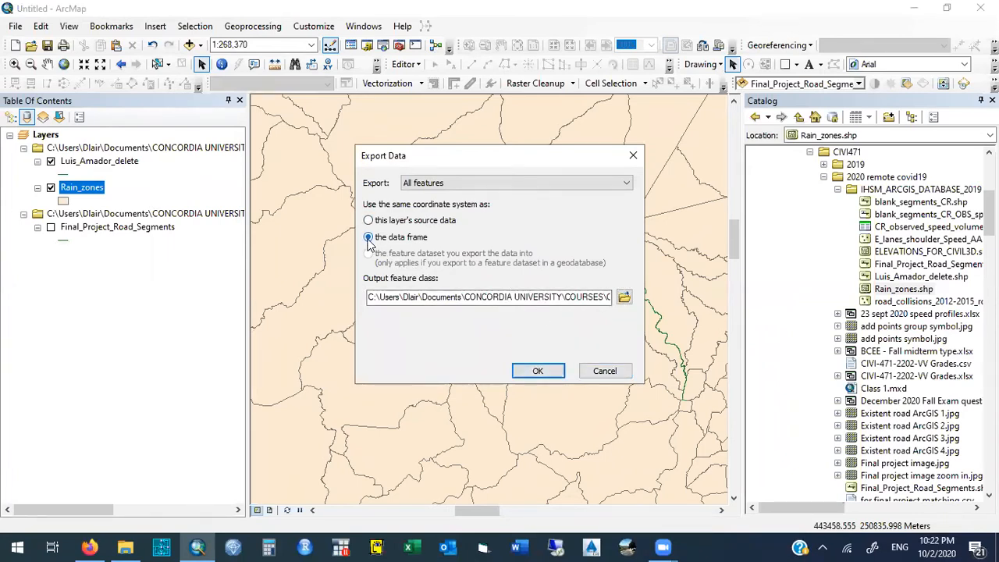
pyautogui.click(625, 298)
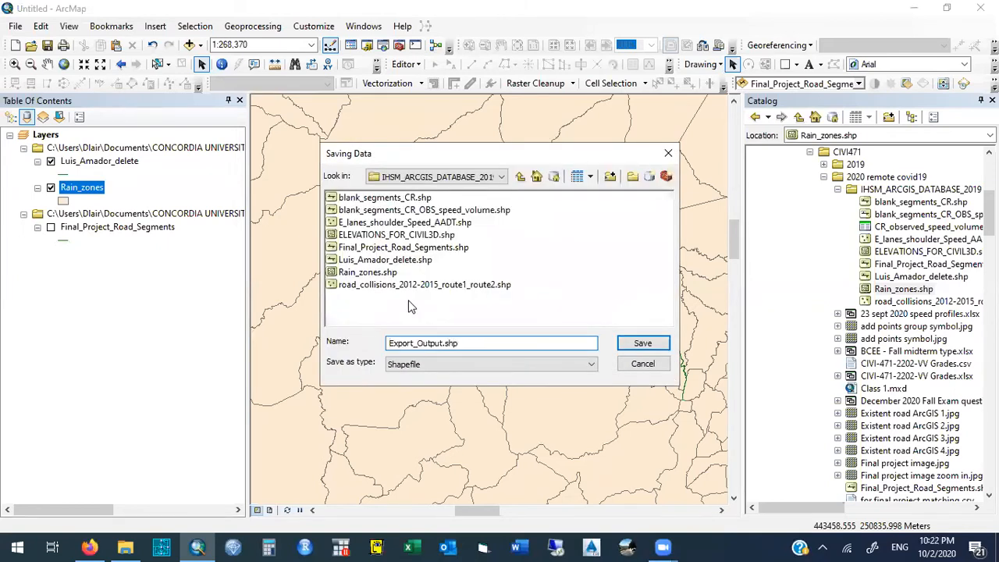
pyautogui.click(447, 364)
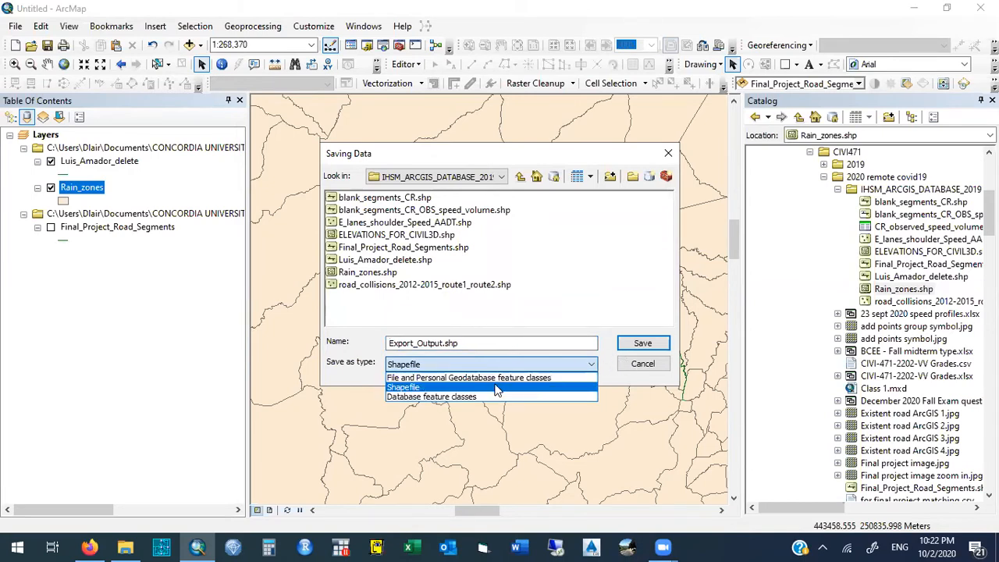
pyautogui.click(629, 363)
pyautogui.click(632, 366)
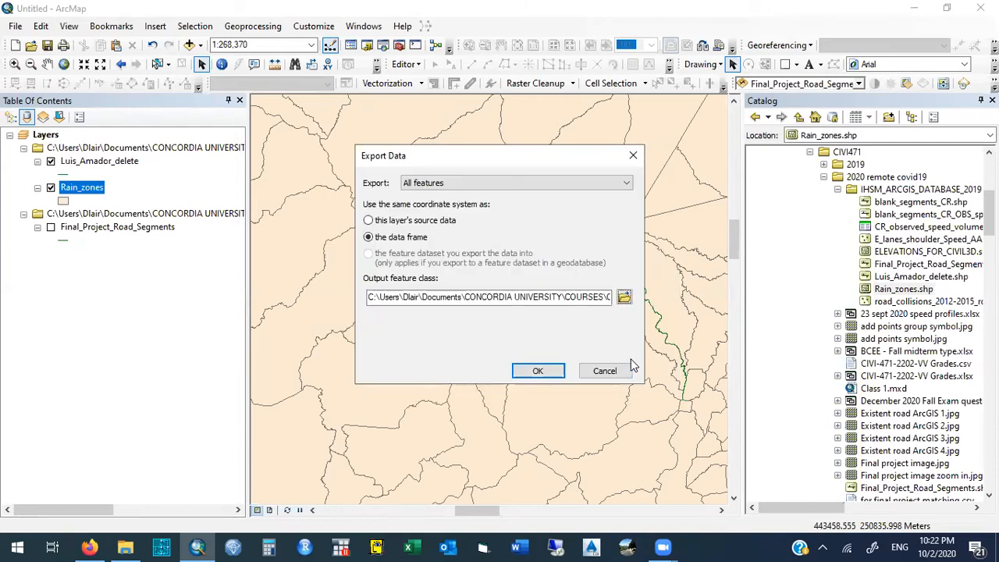
pyautogui.click(605, 372)
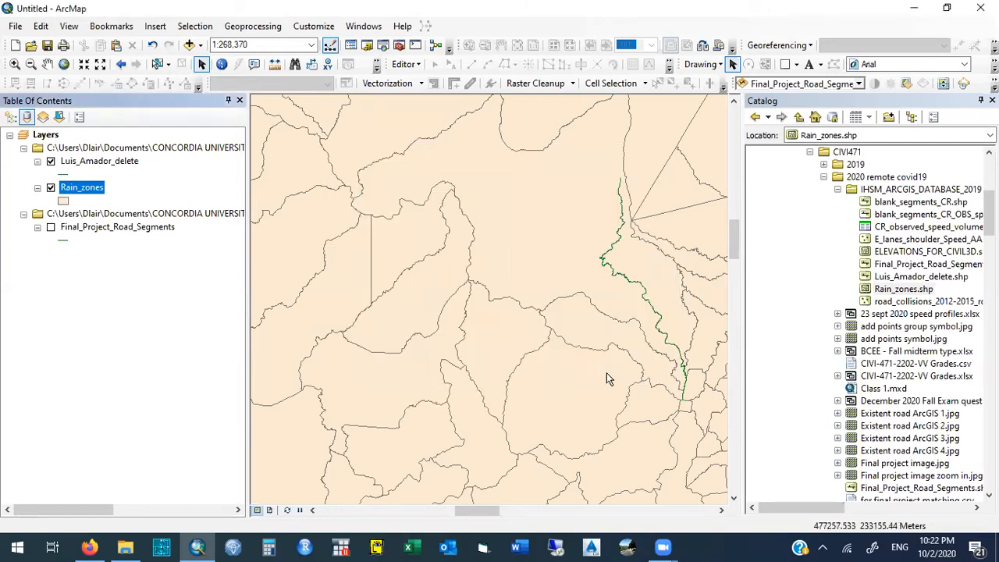
pyautogui.click(99, 188)
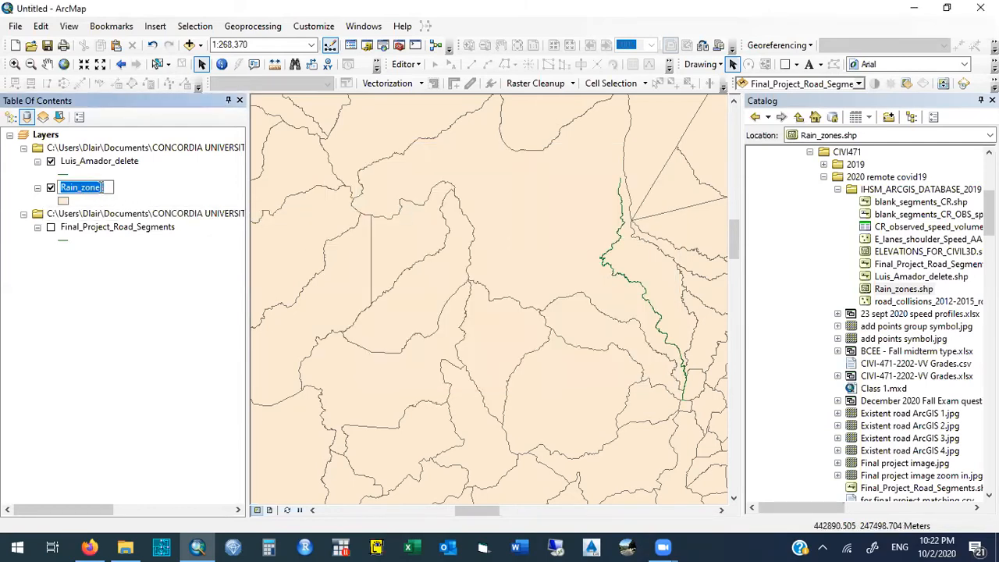
pyautogui.click(96, 162)
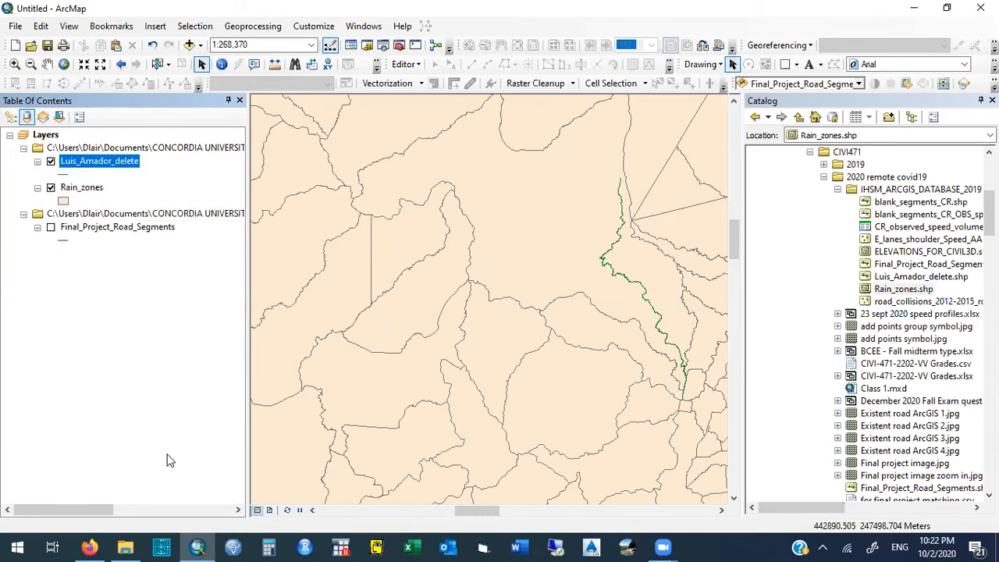
# - Switch to File Explorer, open the IHSM_ARCGIS_DATABASE_2019 folder inside CIVI471 > 2020 remote covid19, and select the Rain_zones DBF file
pyautogui.click(130, 547)
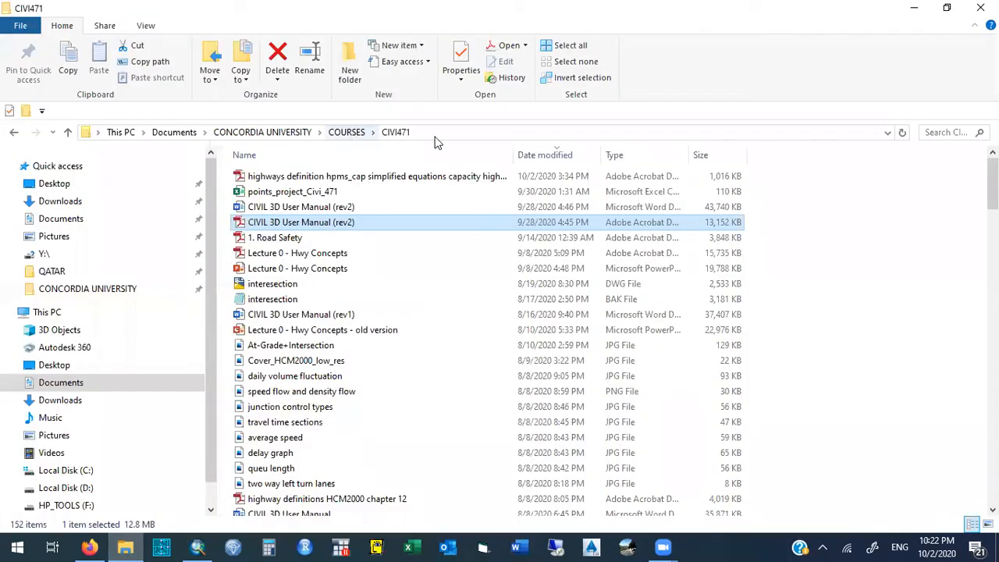
pyautogui.click(534, 156)
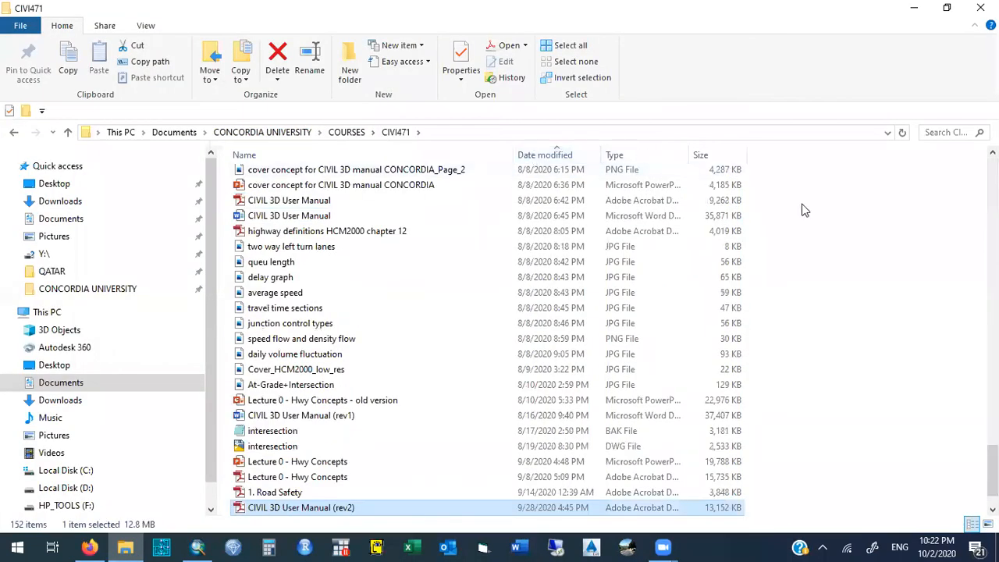
pyautogui.moveTo(993, 476); pyautogui.dragTo(993, 189)
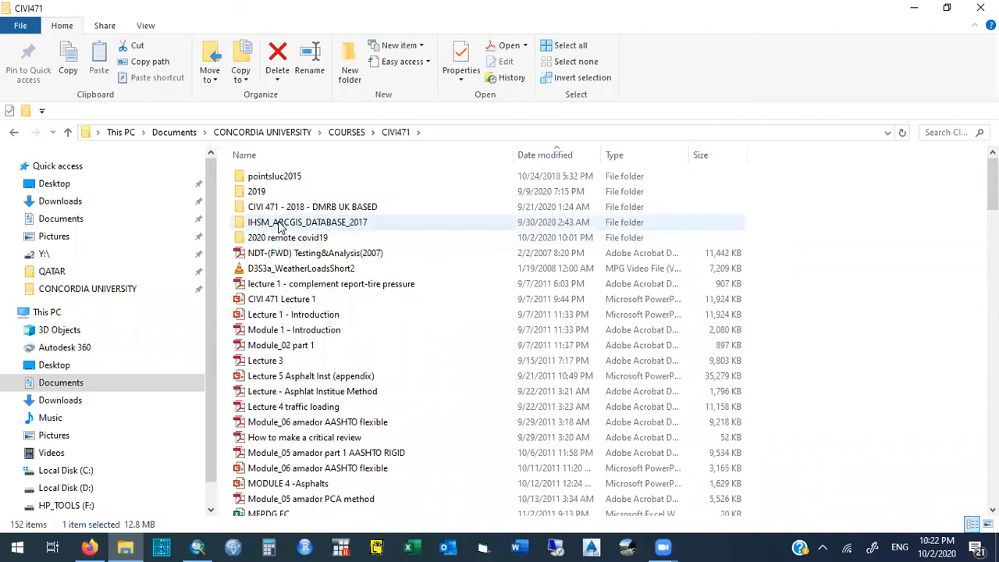
pyautogui.doubleClick(259, 239)
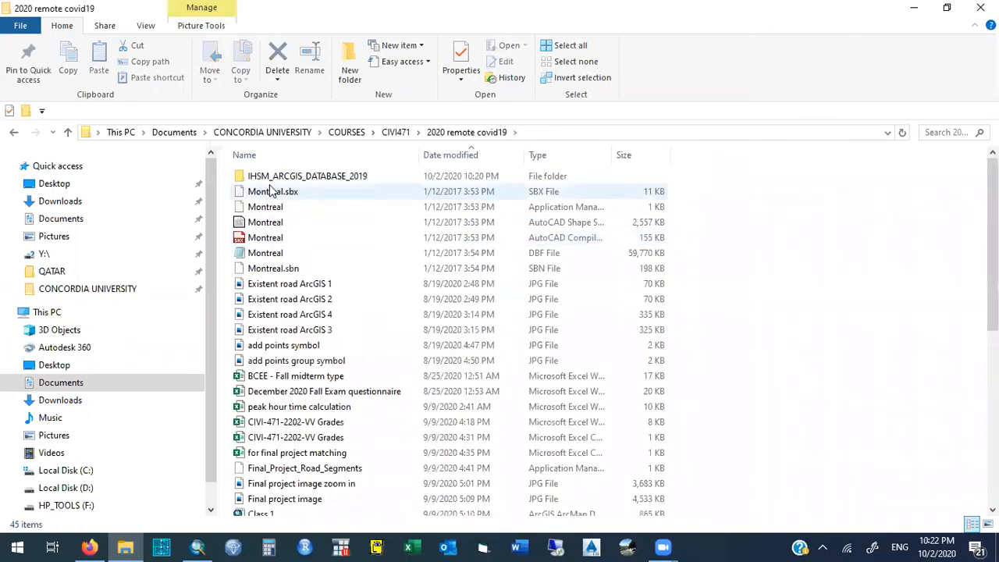
pyautogui.doubleClick(258, 176)
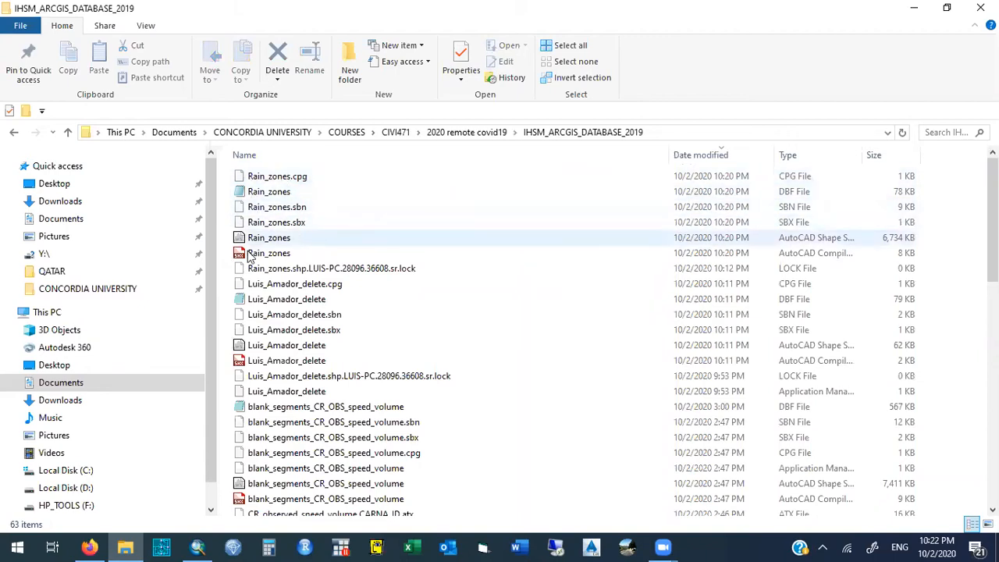
pyautogui.moveTo(227, 263); pyautogui.dragTo(283, 182)
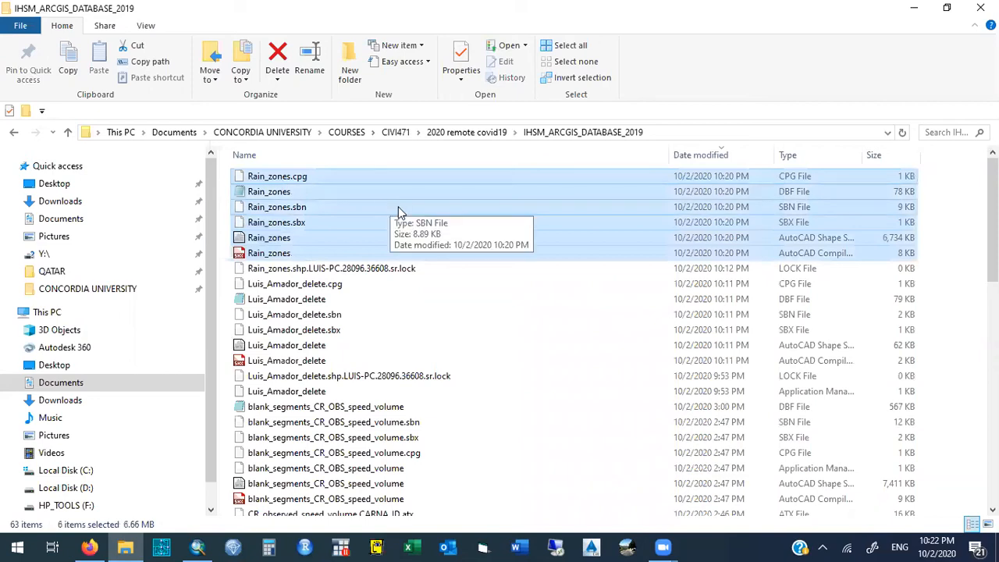
pyautogui.click(810, 194)
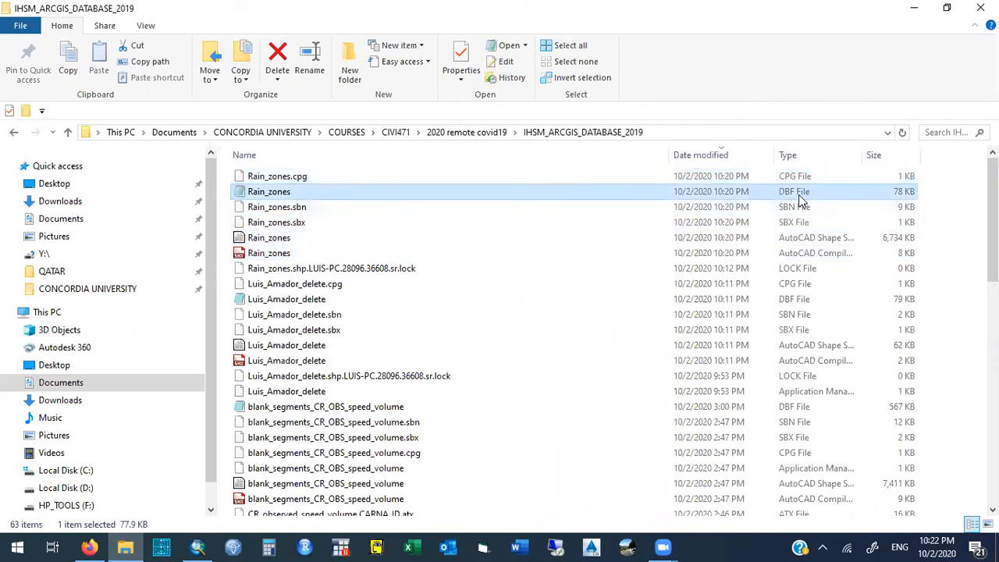
# - Create a new folder in IHSM_ARCGIS_DATABASE_2019 and name it October 2 ARCGIS to CIVIL3D
pyautogui.rightClick(228, 266)
pyautogui.moveTo(156, 470)
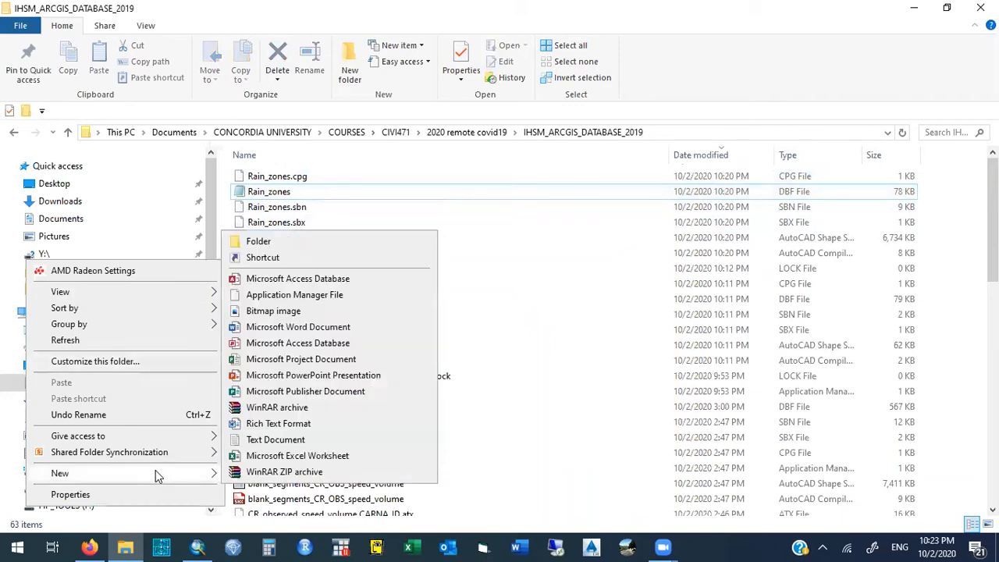
pyautogui.click(284, 243)
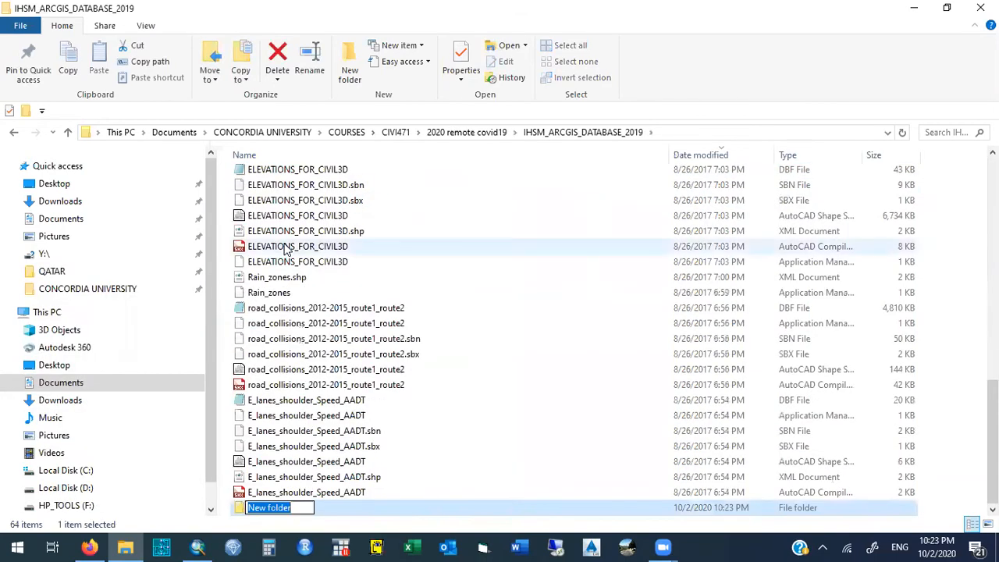
pyautogui.write('Oc')
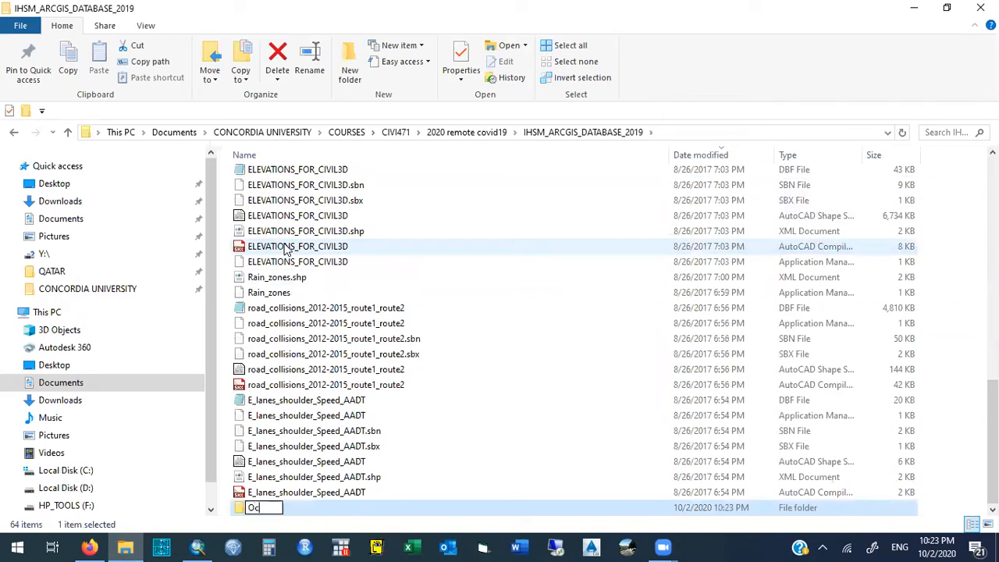
pyautogui.write('tober 2 fA')
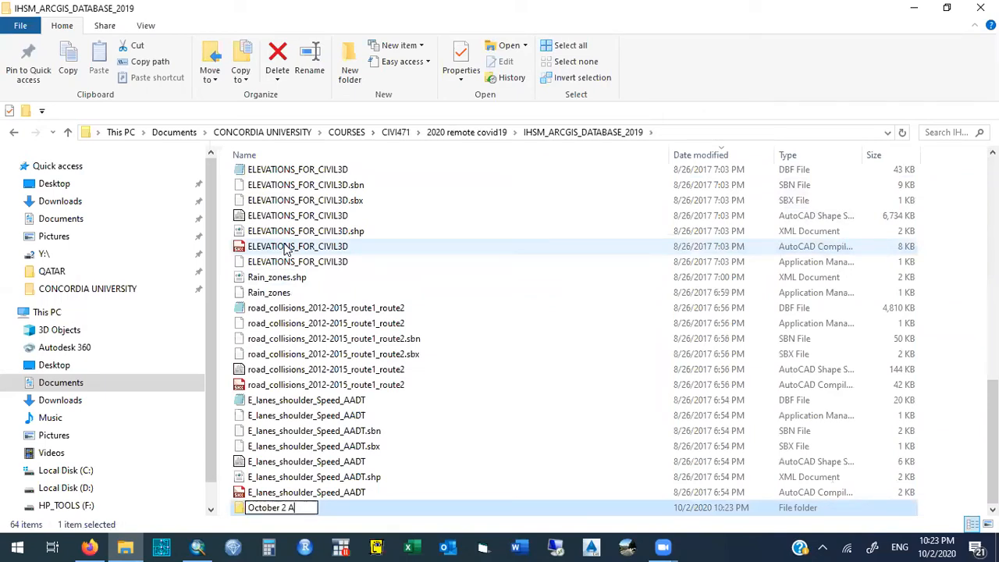
pyautogui.write('RCGIS to CIVIL3D')
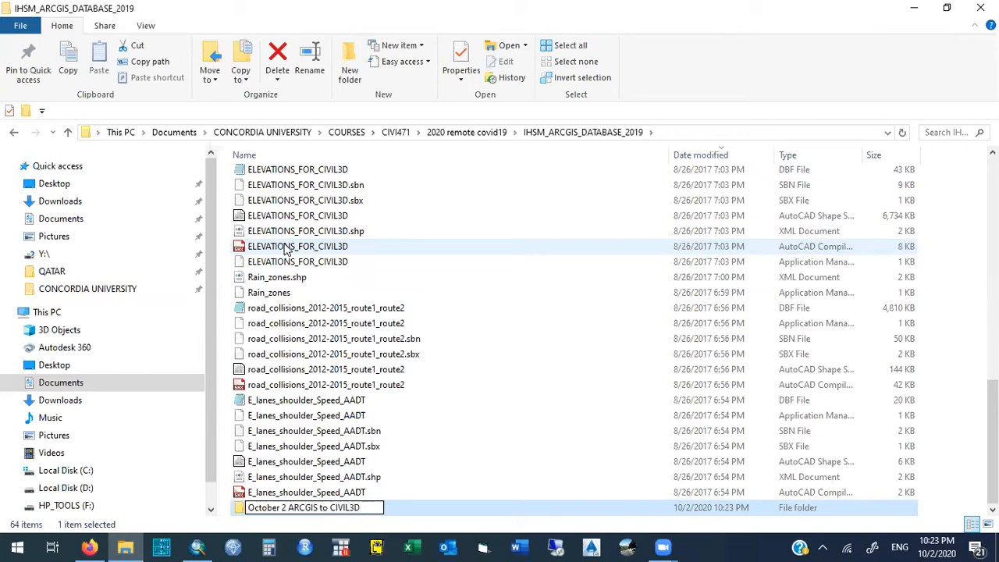
# - Finish naming the new October 2 ARCGIS to CIVIL3D folder and copy the ELEVATIONS_FOR_CIVIL3D DBF file into it
pyautogui.press('Return')
pyautogui.moveTo(993, 425); pyautogui.dragTo(511, 160)
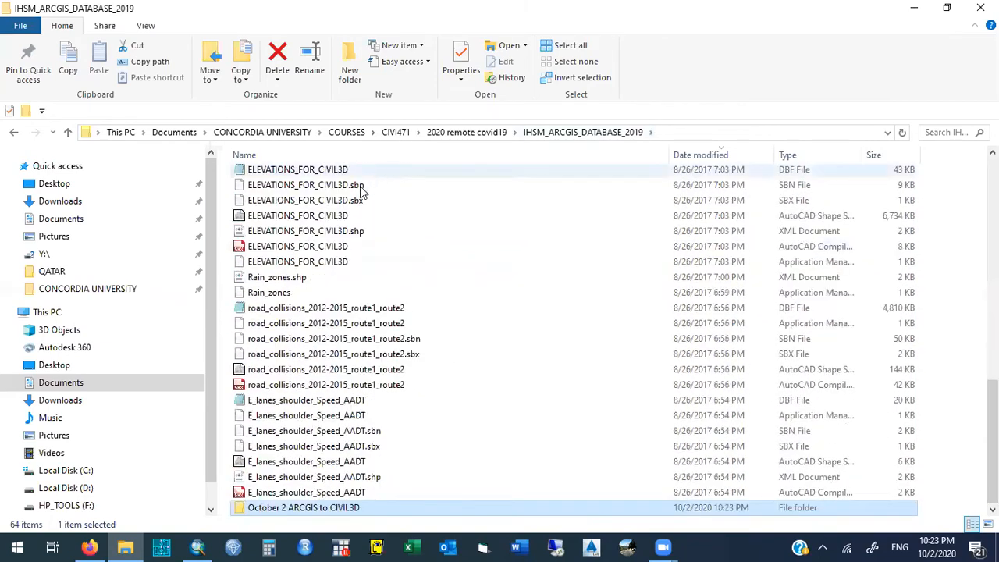
pyautogui.click(817, 171)
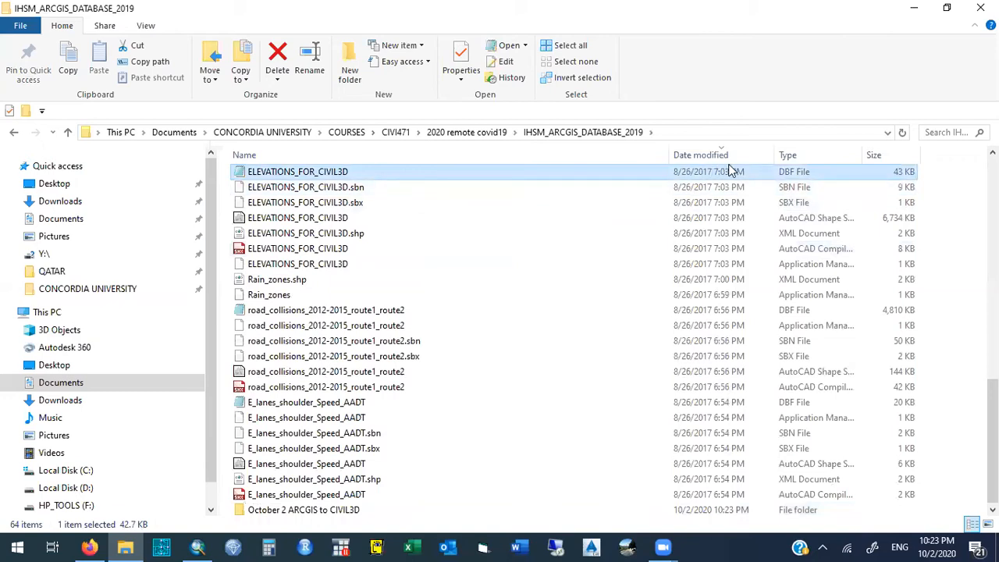
pyautogui.hotkey('ctrl', 'c')
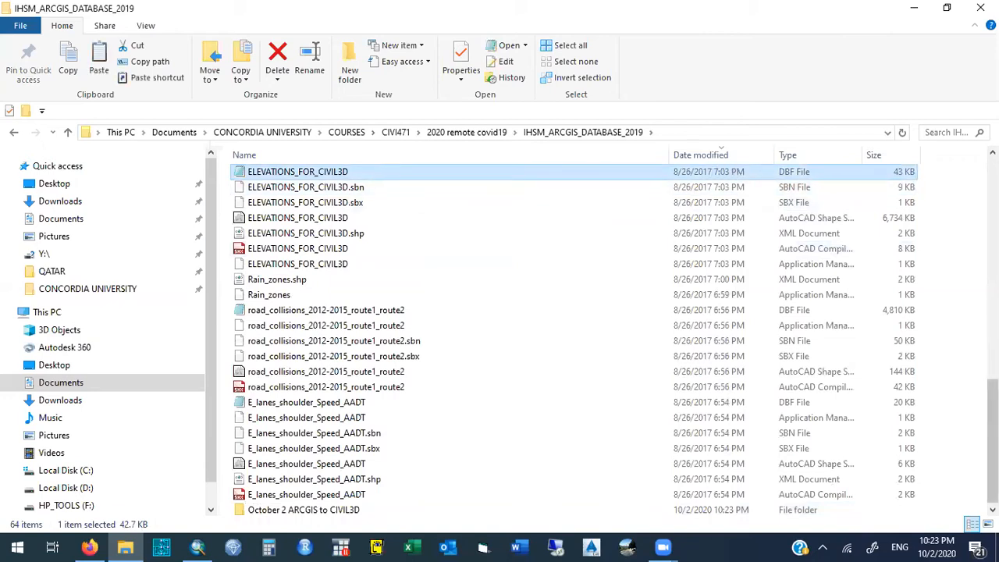
pyautogui.moveTo(993, 412); pyautogui.dragTo(974, 547)
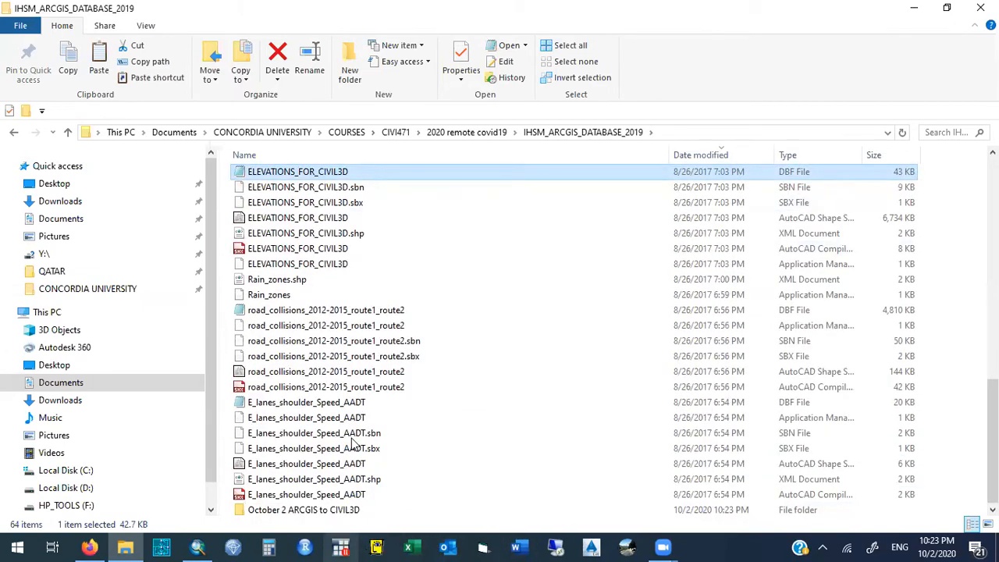
pyautogui.doubleClick(336, 510)
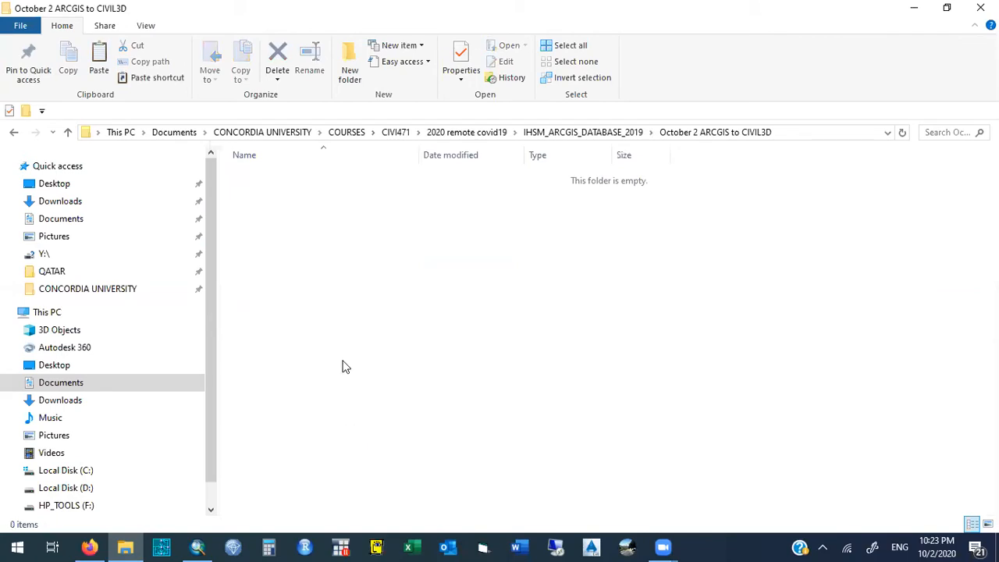
pyautogui.hotkey('ctrl', 'v')
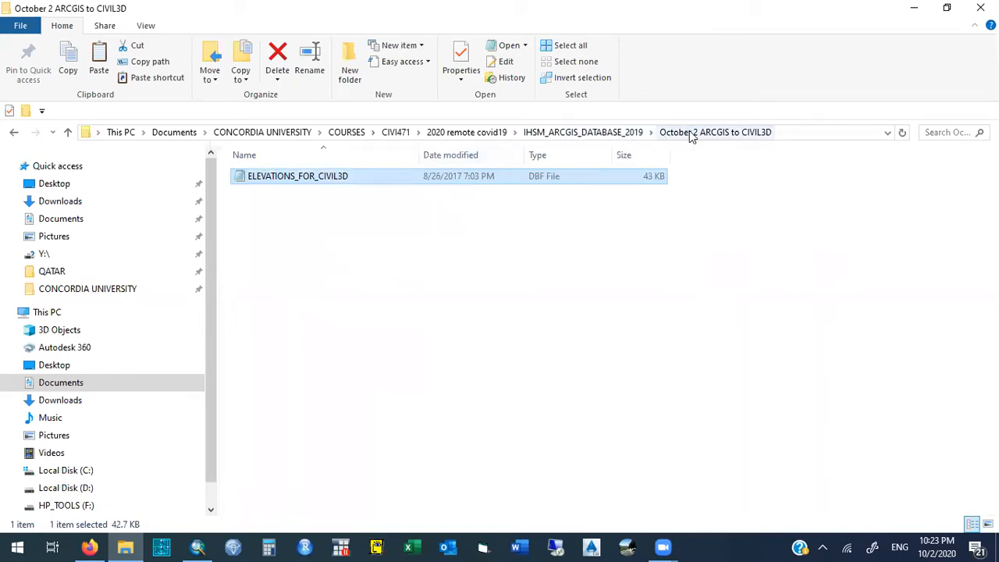
# - Return to the IHSM_ARCGIS_DATABASE_2019 folder and locate the Rain_zones DBF file
pyautogui.click(601, 133)
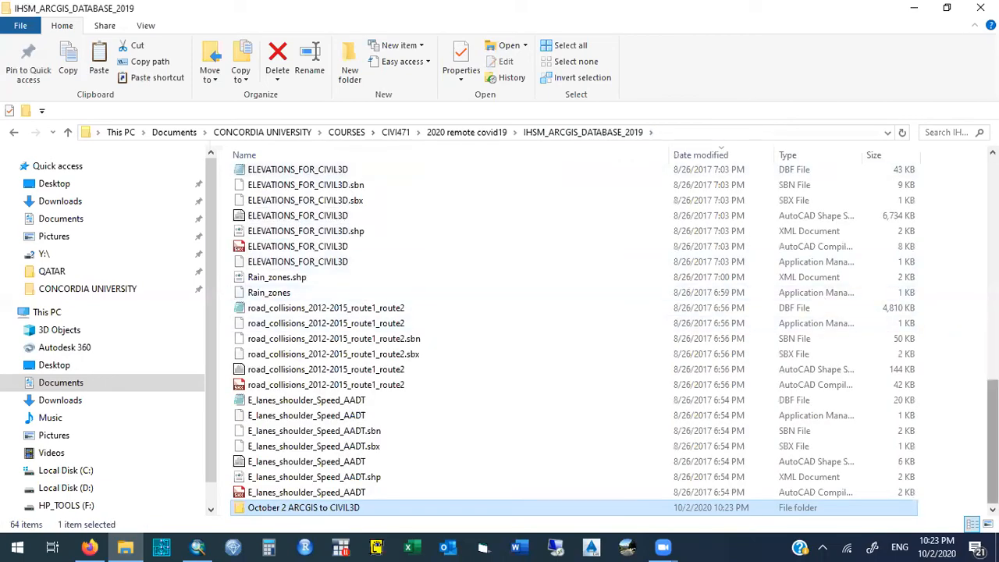
pyautogui.scroll(3, 842, 413)
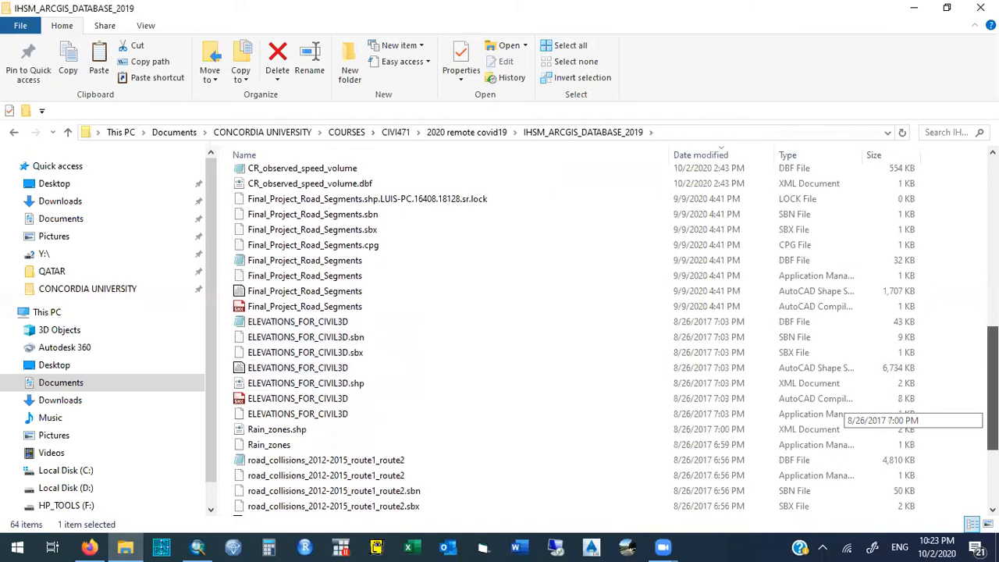
pyautogui.scroll(8, 841, 412)
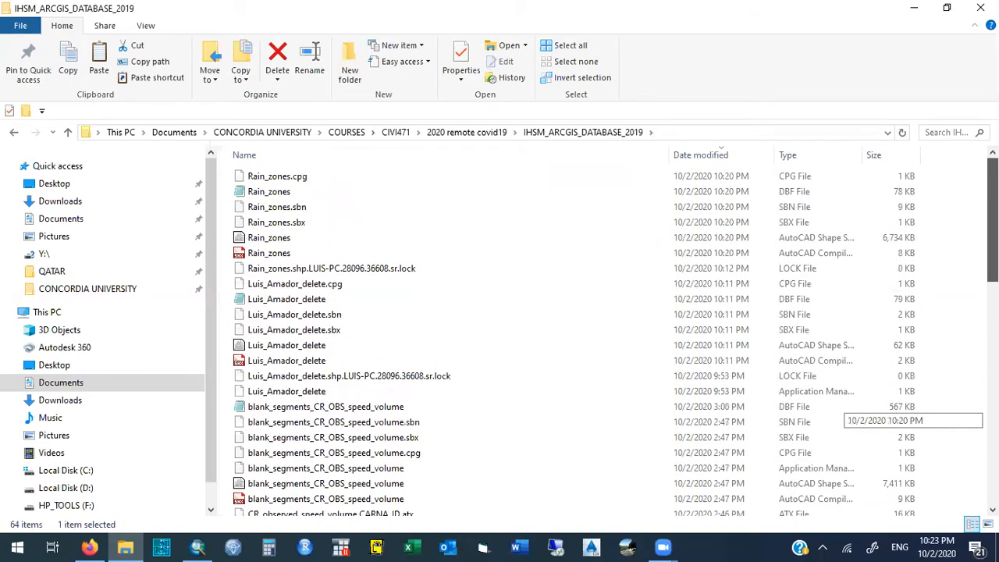
pyautogui.scroll(-8, 842, 412)
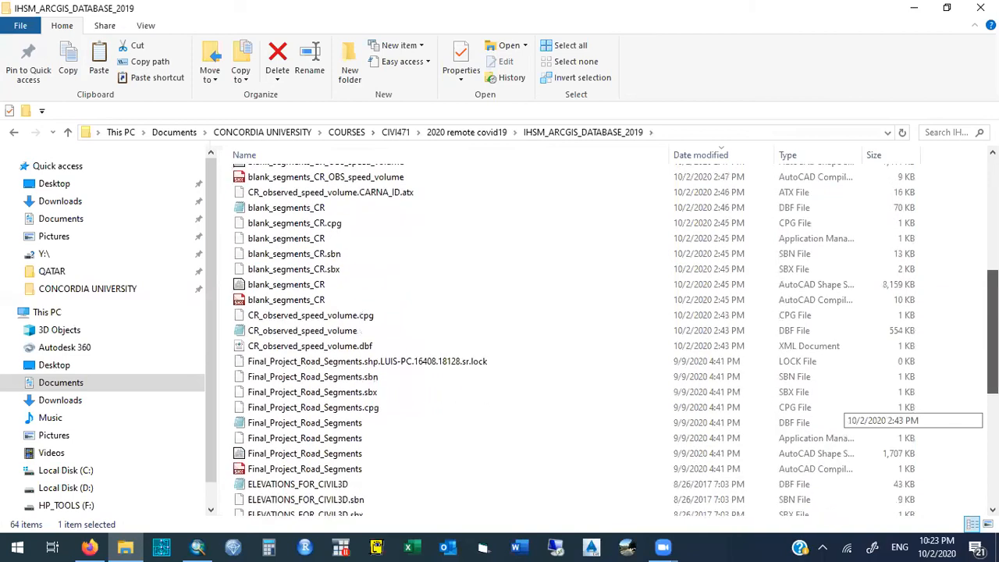
pyautogui.scroll(8, 842, 412)
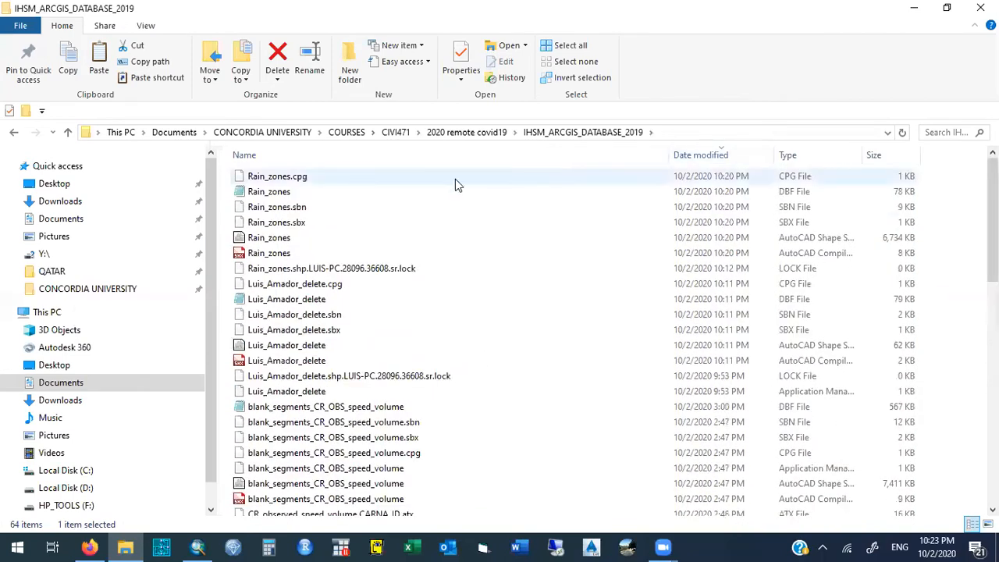
pyautogui.click(812, 193)
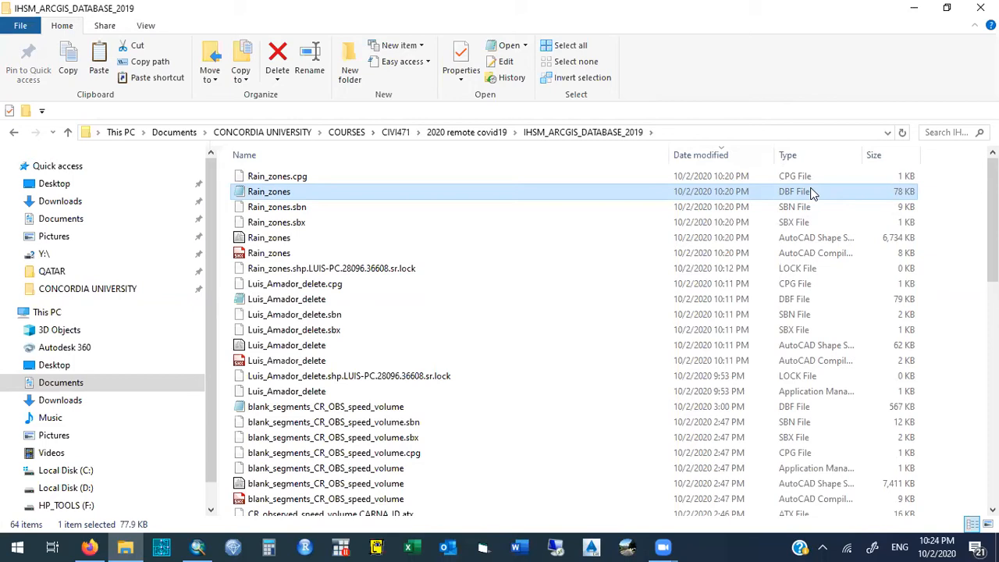
# - Switch to ArcMap, start a data export of all Rain_zones features, and browse for the output location
pyautogui.click(198, 546)
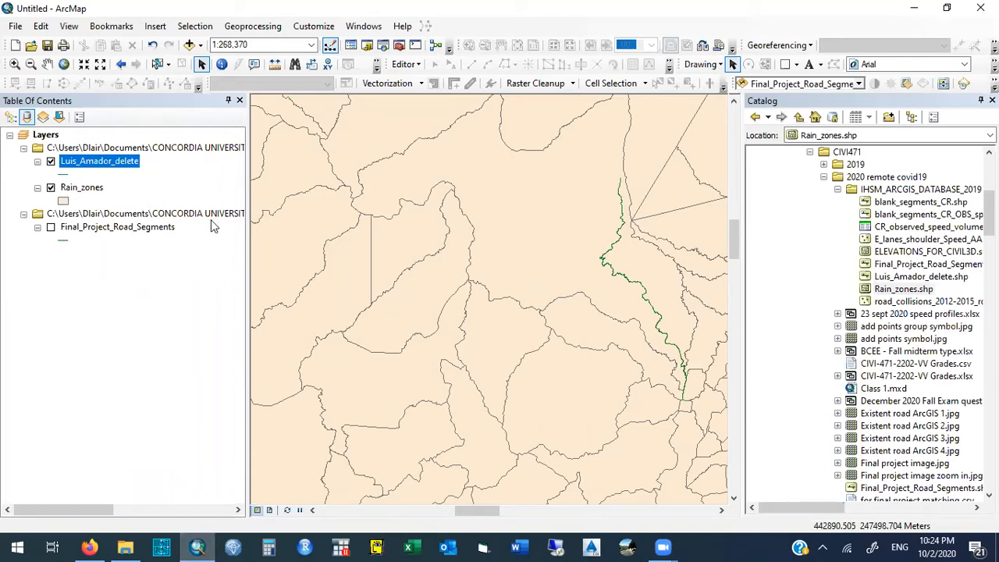
pyautogui.rightClick(94, 190)
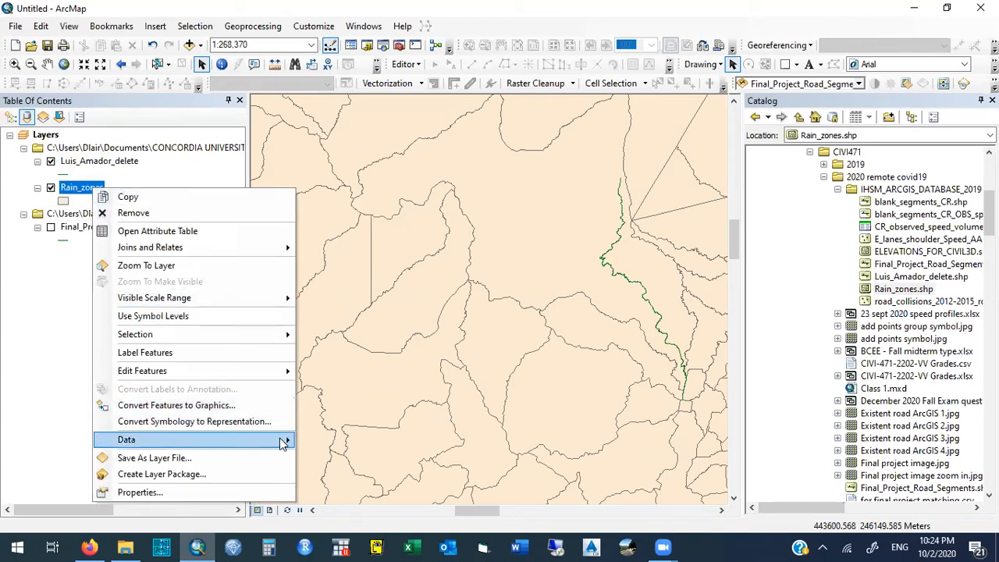
pyautogui.moveTo(283, 441)
pyautogui.click(348, 448)
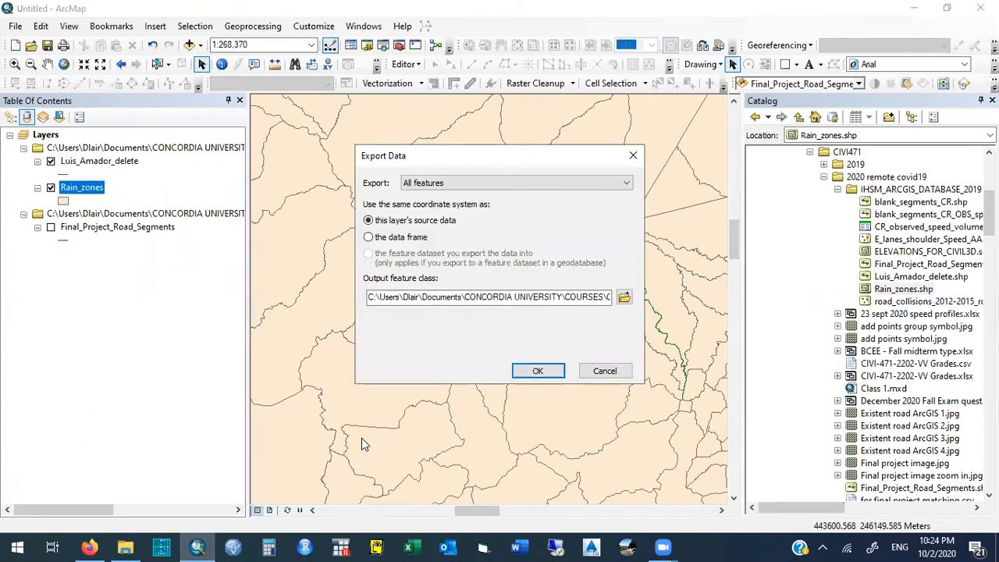
pyautogui.click(624, 297)
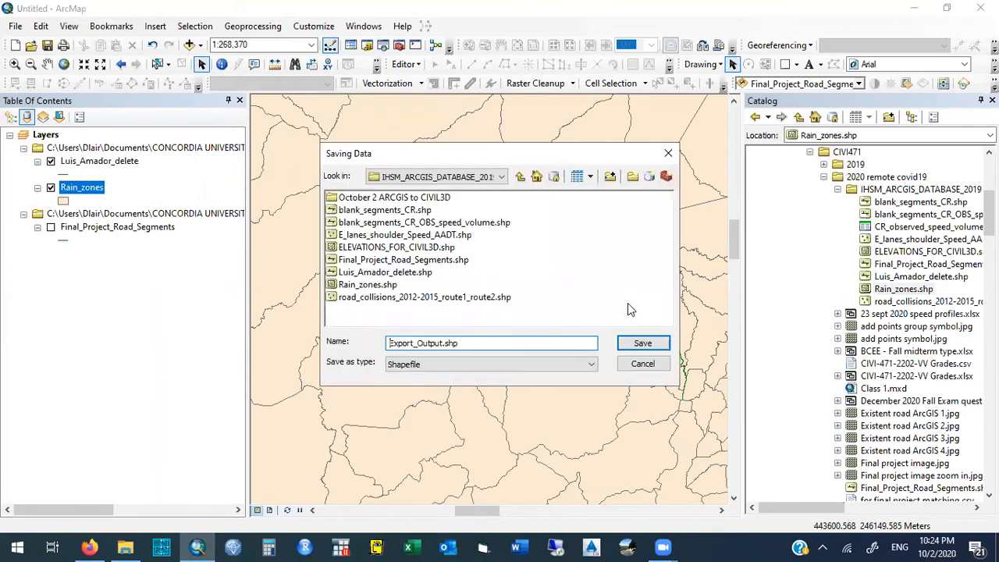
# - Export Rain_zones as the shapefile elevationst.shp in the October 2 ARCGIS to CIVIL3D folder, without adding it to the map
pyautogui.doubleClick(441, 344)
pyautogui.write('elevations')
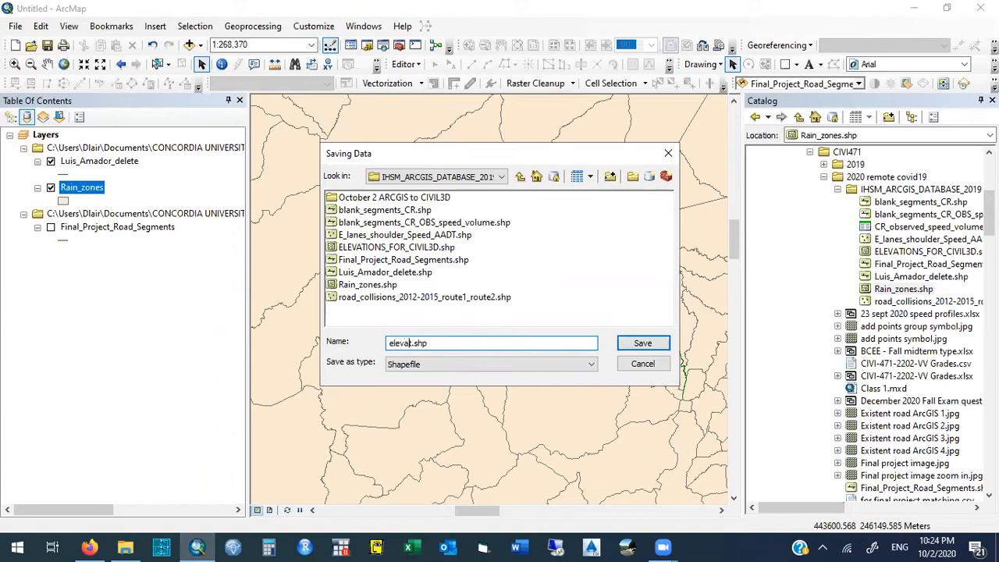
pyautogui.click(366, 199)
pyautogui.doubleClick(405, 200)
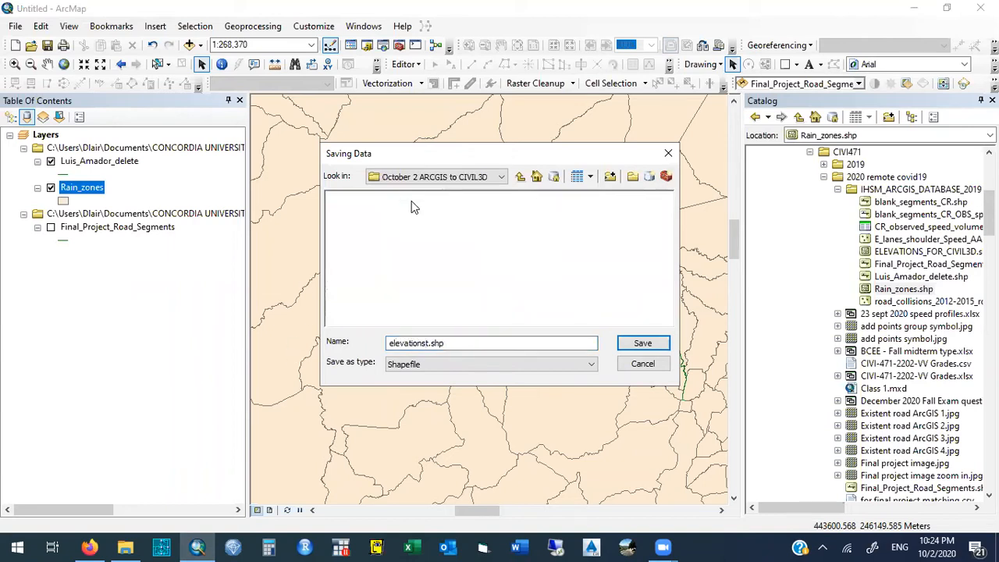
pyautogui.click(630, 347)
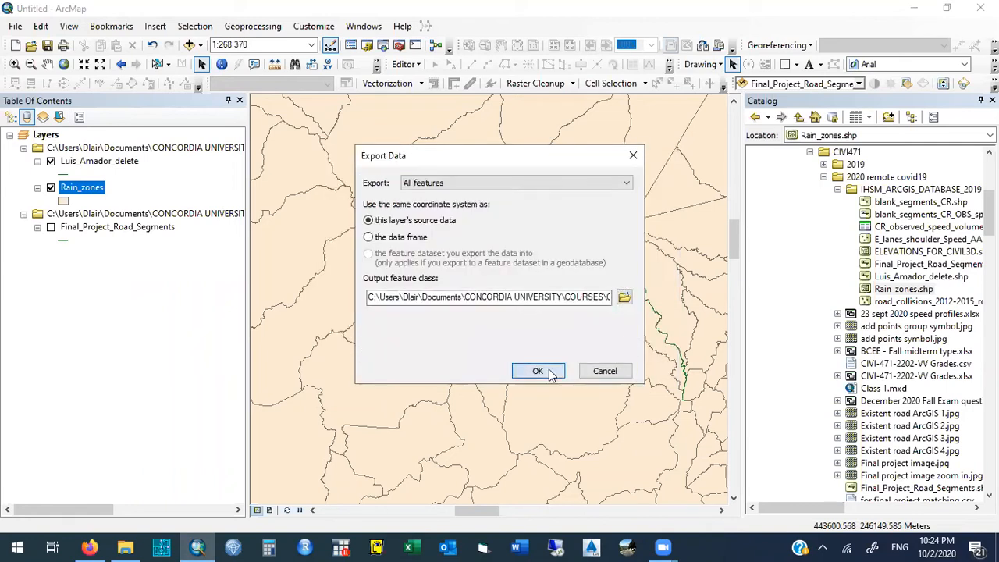
pyautogui.click(543, 372)
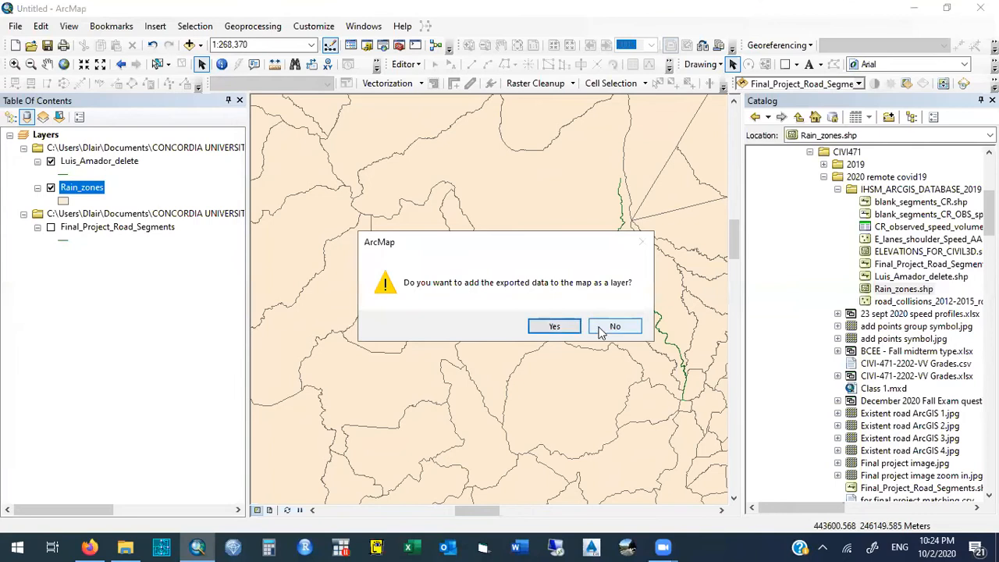
pyautogui.click(602, 336)
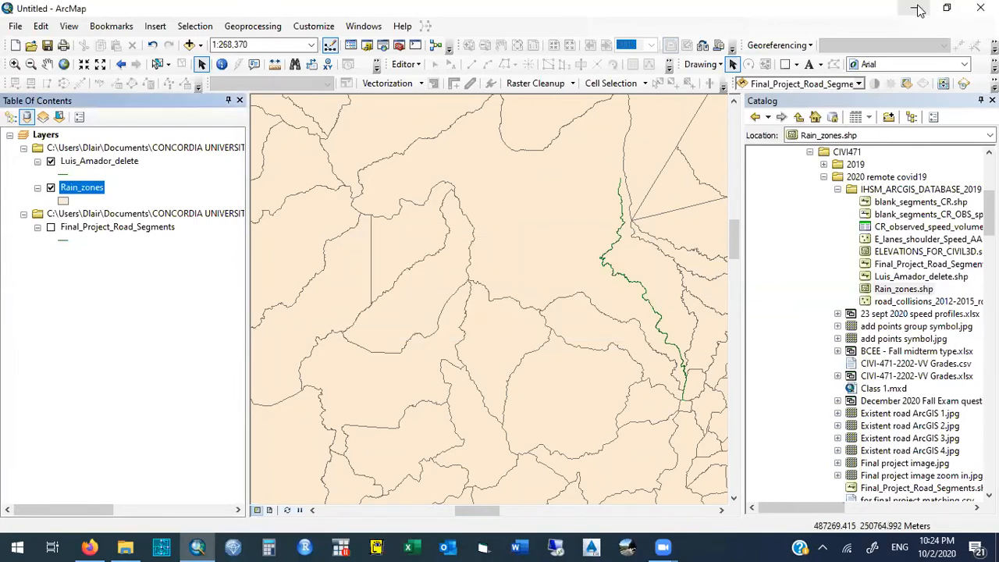
# - Switch to File Explorer, open the October 2 ARCGIS to CIVIL3D folder, and select the elevationst DBF file
pyautogui.click(914, 8)
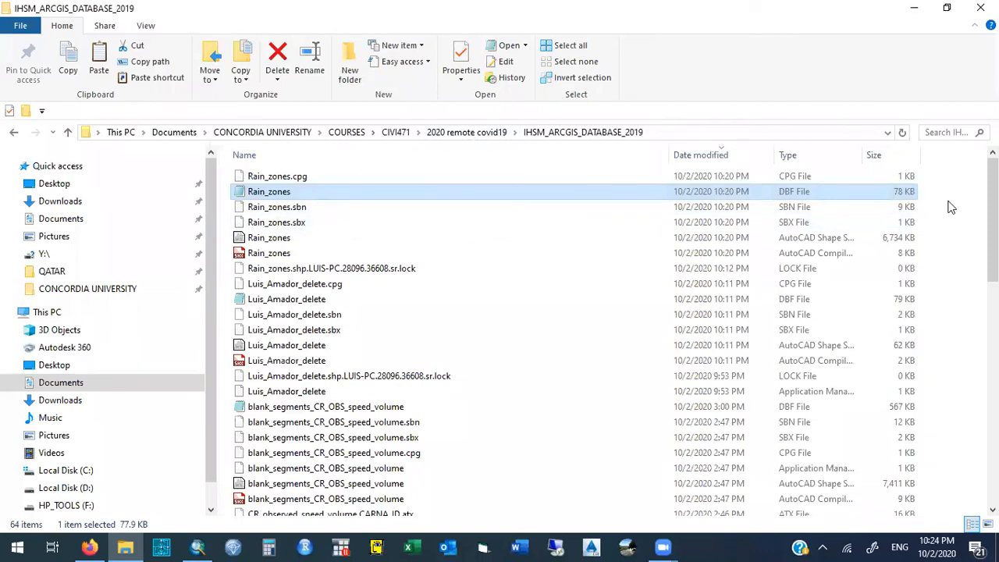
pyautogui.scroll(-2, 993, 227)
pyautogui.scroll(-10, 839, 196)
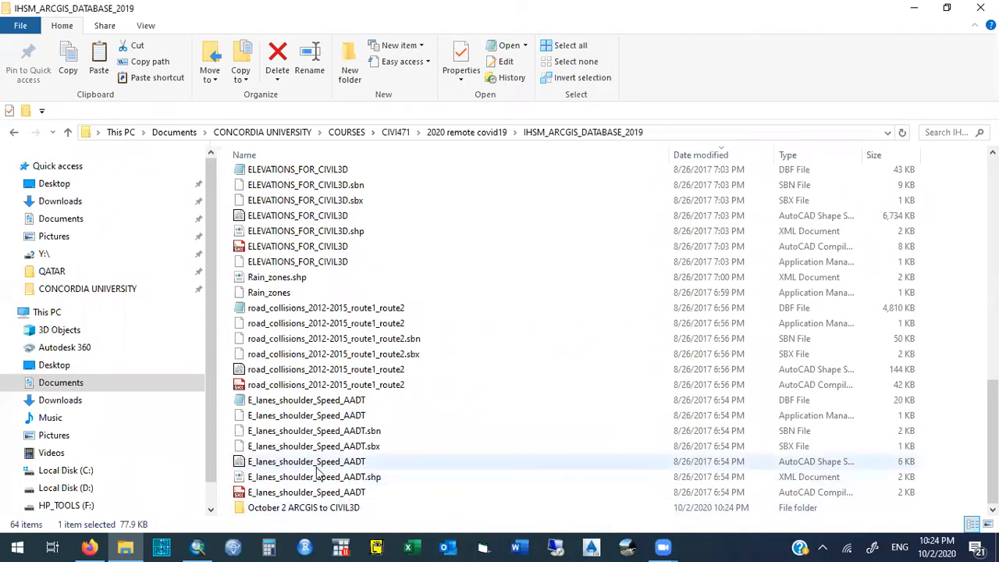
pyautogui.doubleClick(296, 507)
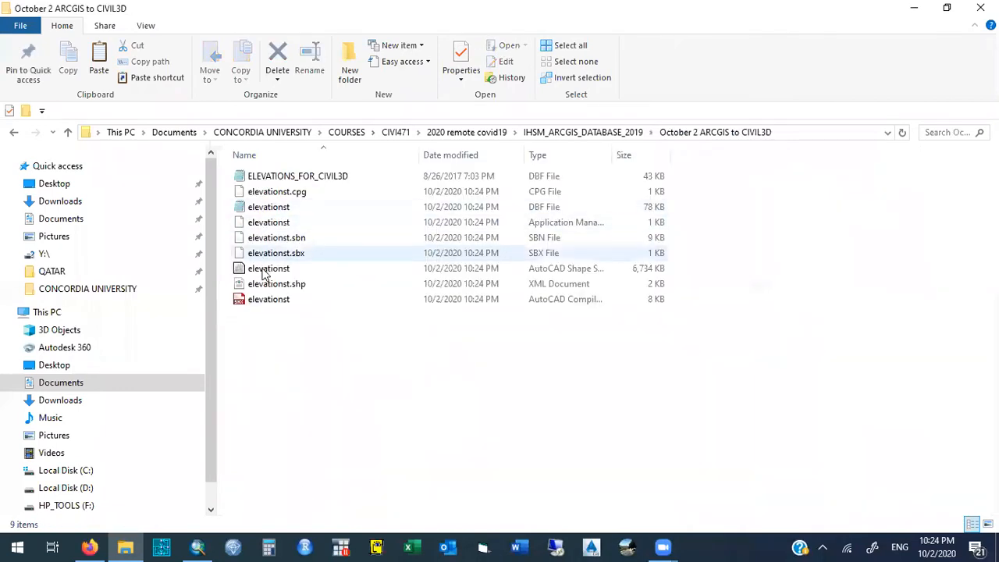
pyautogui.click(552, 207)
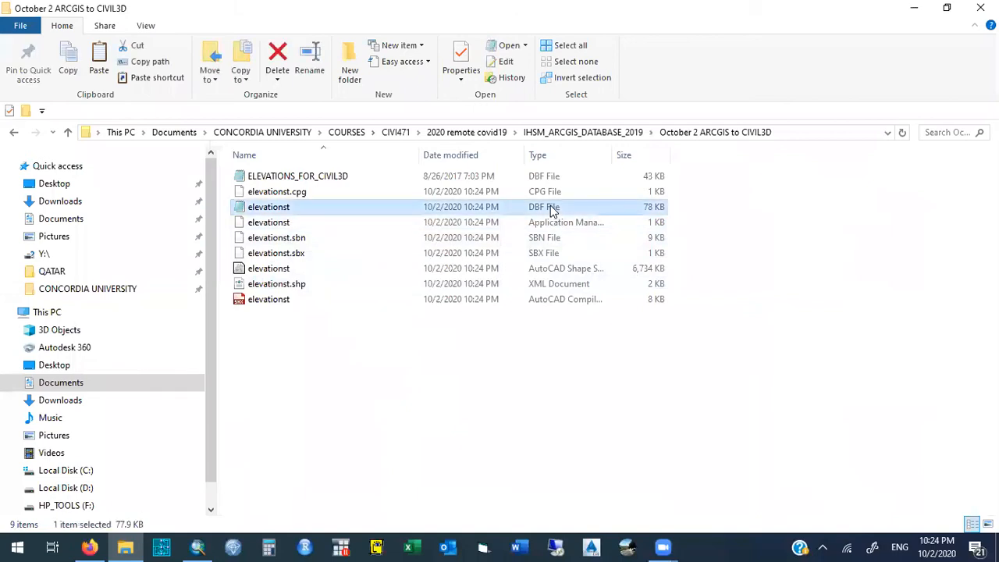
# - Delete all the elevationst companion files, including elevationst.cpg, keeping only the elevationst DBF file
pyautogui.moveTo(236, 224); pyautogui.dragTo(335, 305)
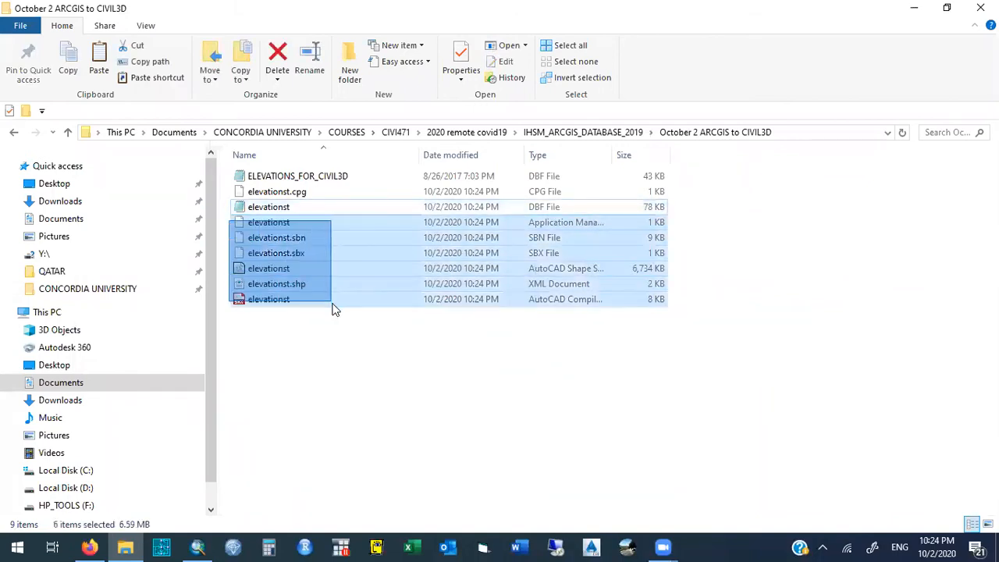
pyautogui.press('Delete')
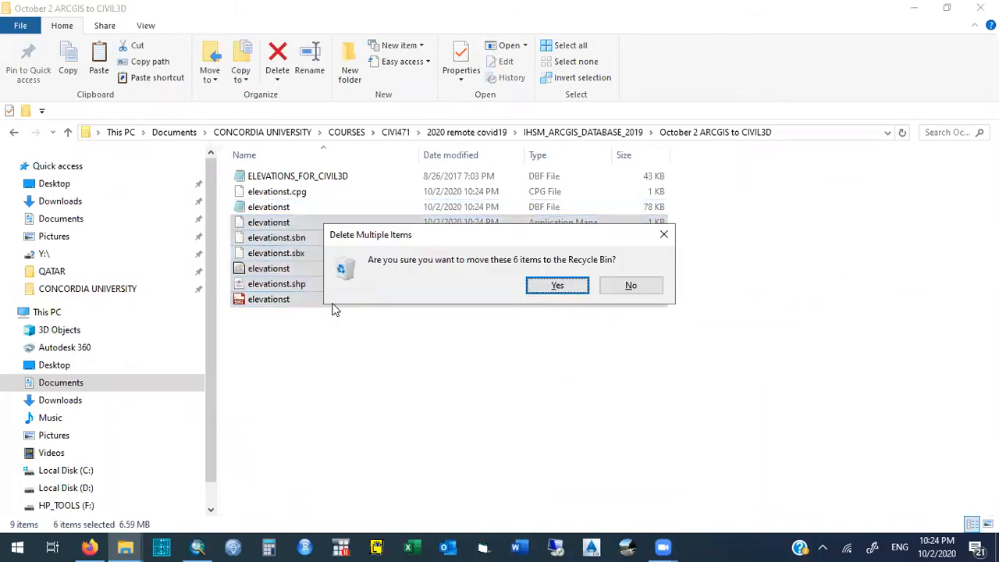
pyautogui.click(557, 288)
pyautogui.click(281, 198)
pyautogui.press('Delete')
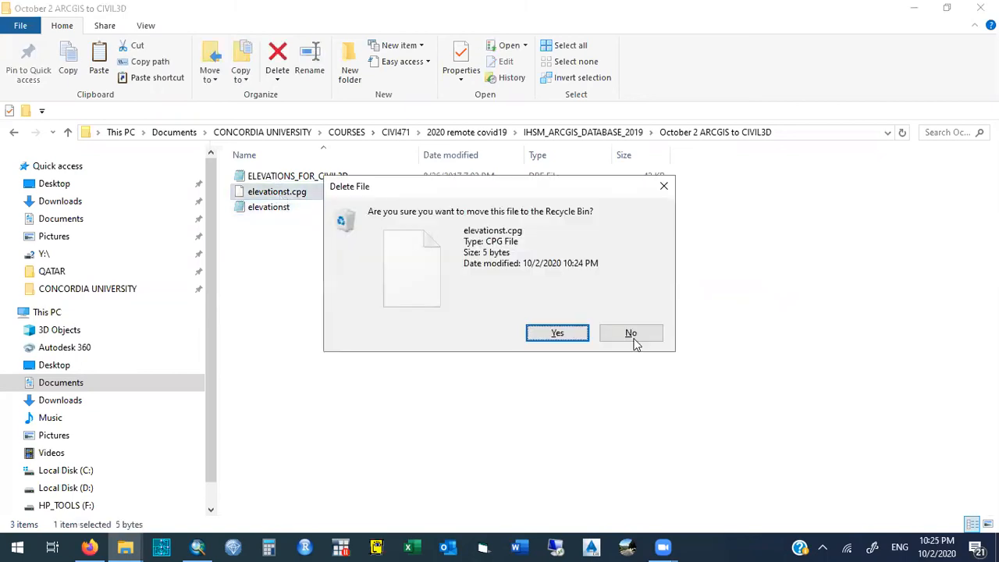
pyautogui.click(574, 338)
# - Delete the ELEVATIONS_FOR_CIVIL3D DBF file from the October 2 ARCGIS to CIVIL3D folder
pyautogui.click(303, 178)
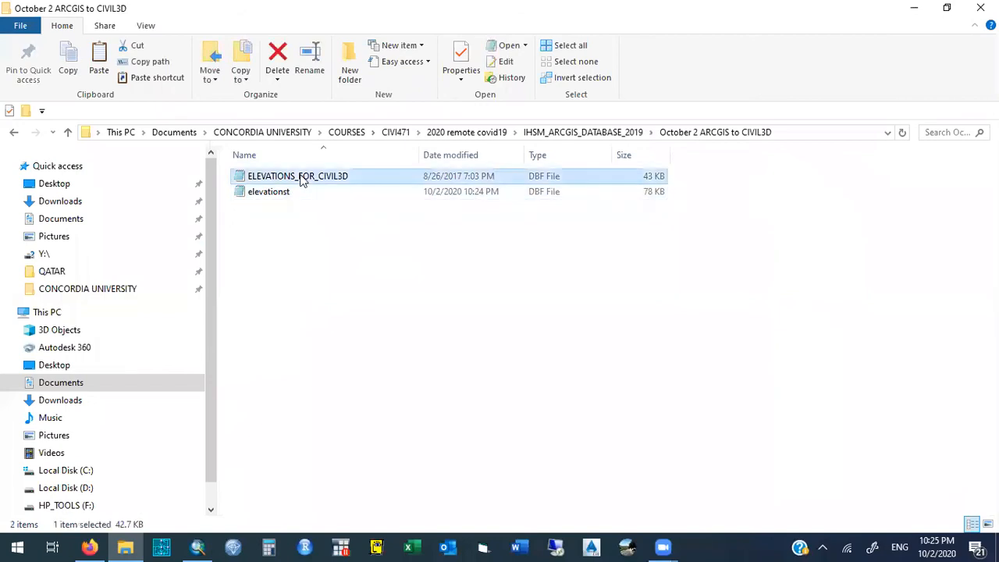
pyautogui.press('Delete')
pyautogui.click(570, 334)
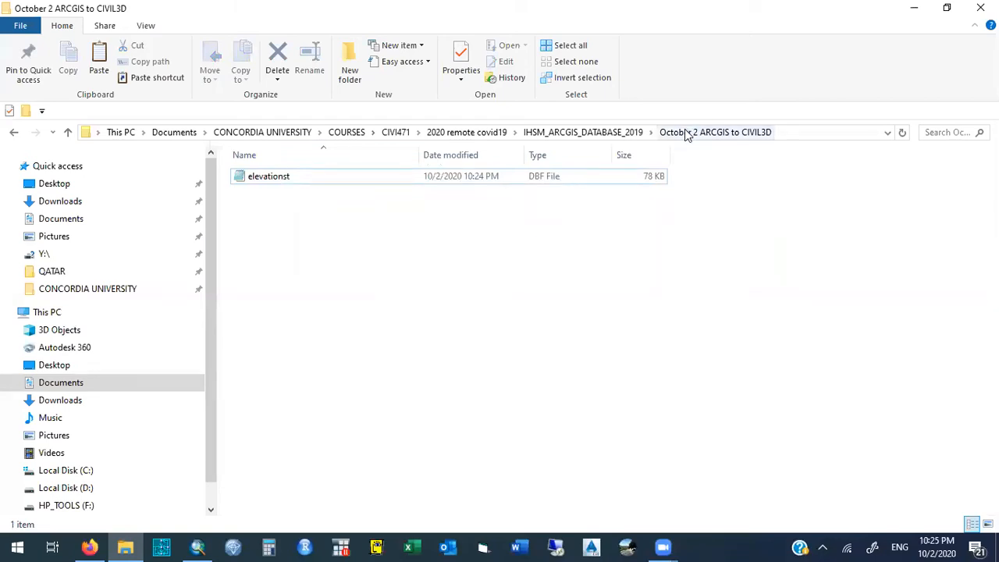
# - Go back to the IHSM_ARCGIS_DATABASE_2019 folder and find the Rain_zones DBF file in its listing
pyautogui.click(547, 133)
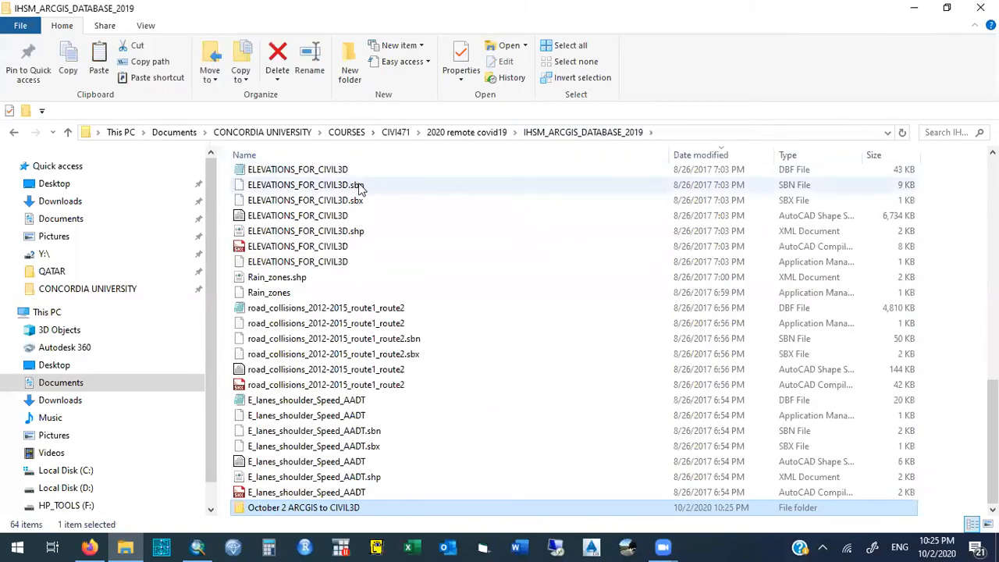
pyautogui.moveTo(993, 442); pyautogui.dragTo(993, 195)
pyautogui.click(794, 195)
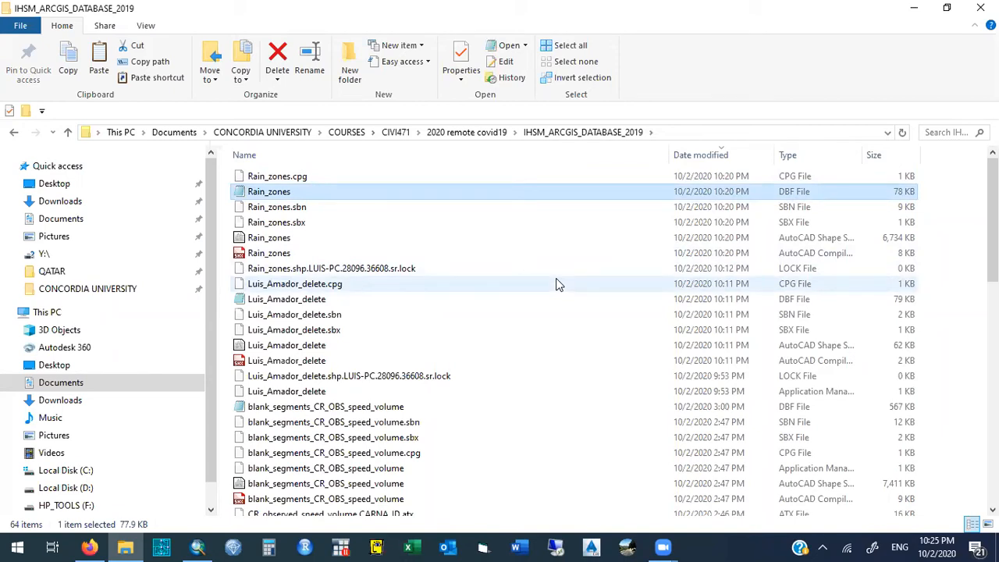
# - Switch to ArcMap and open the data export settings for the assigned road layer
pyautogui.click(197, 547)
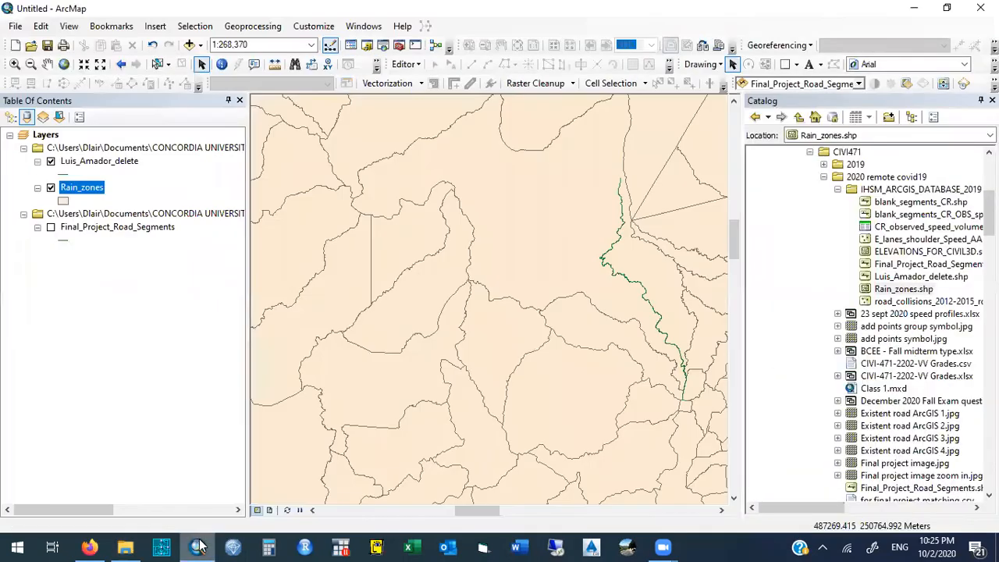
pyautogui.rightClick(126, 161)
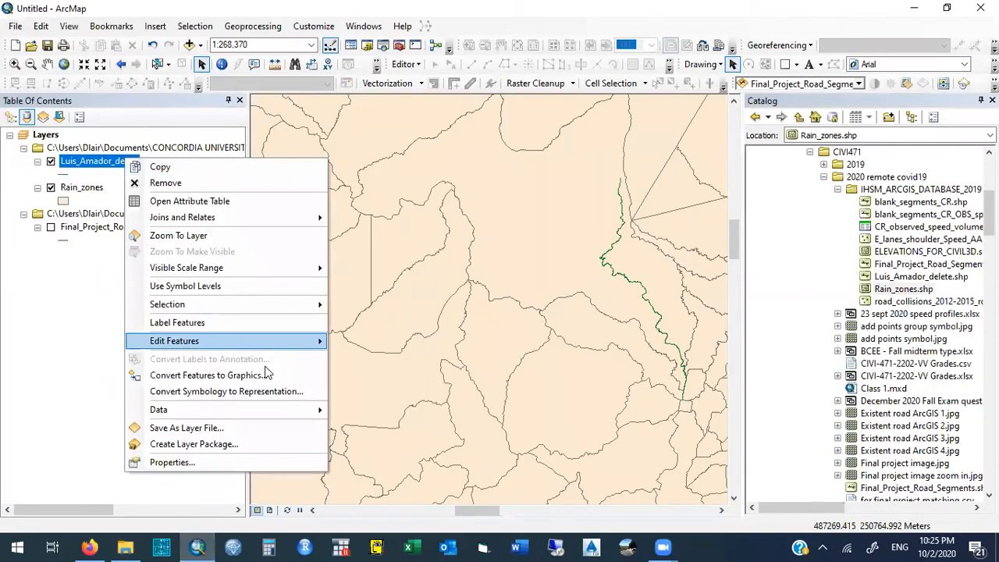
pyautogui.moveTo(278, 411)
pyautogui.click(390, 429)
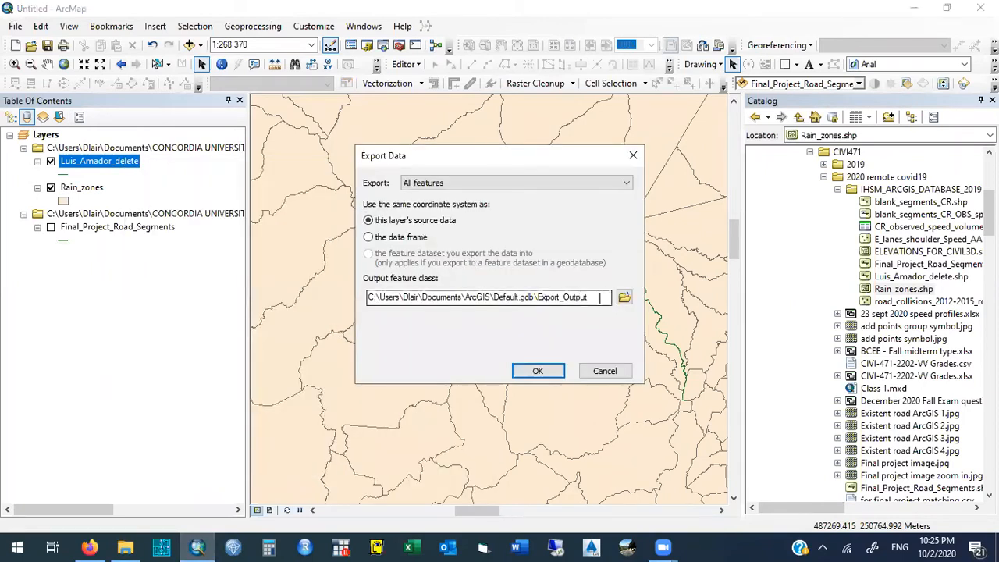
# - Set the export location to the October 2 ARCGIS to CIVIL3D folder inside IHSM_ARCGIS_DATABASE_2019
pyautogui.click(624, 297)
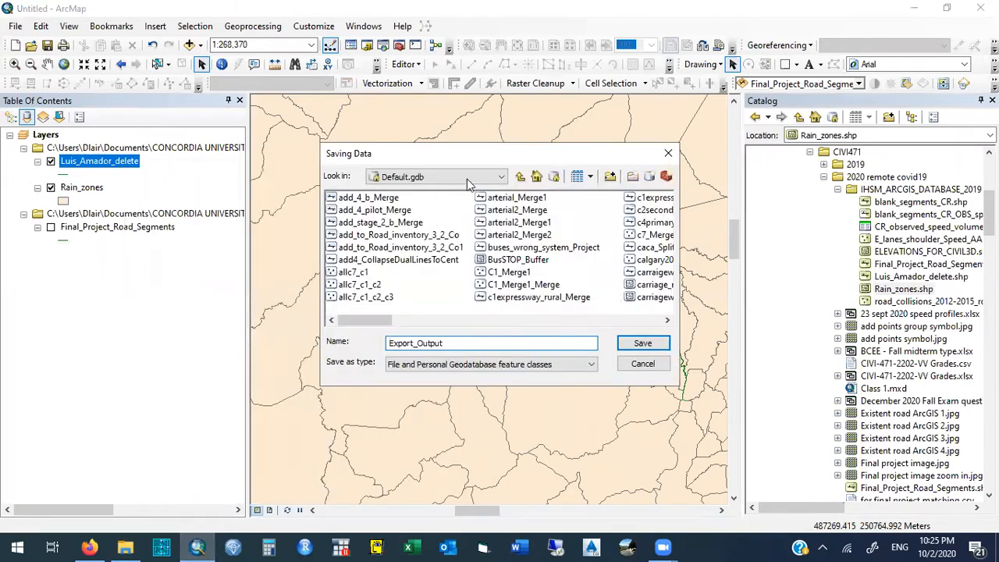
pyautogui.click(522, 178)
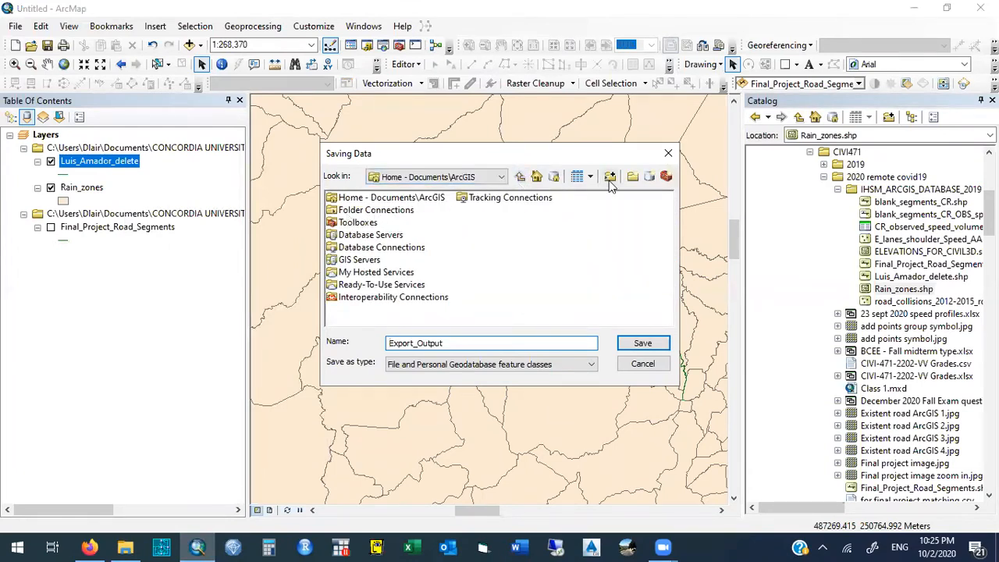
pyautogui.click(500, 177)
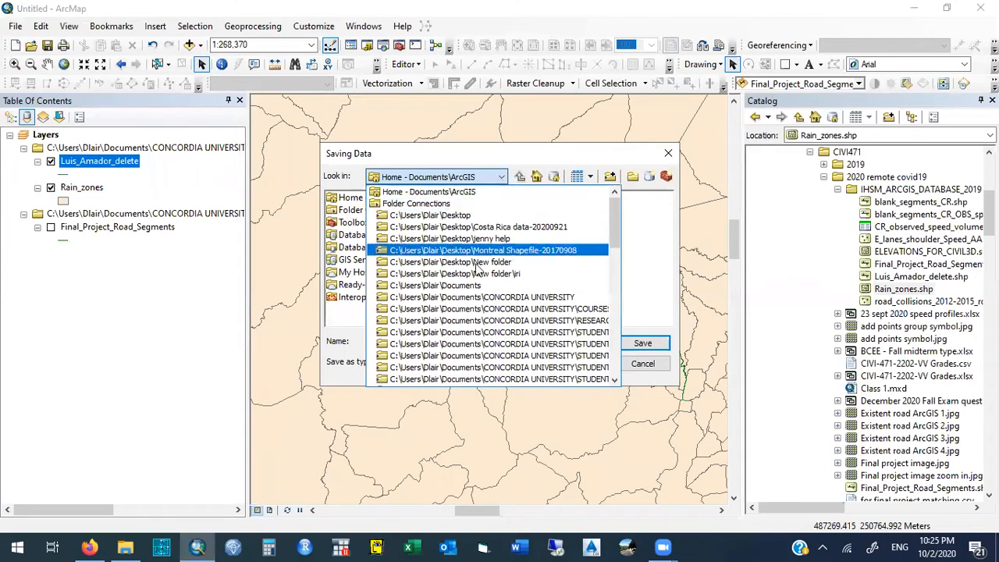
pyautogui.click(419, 286)
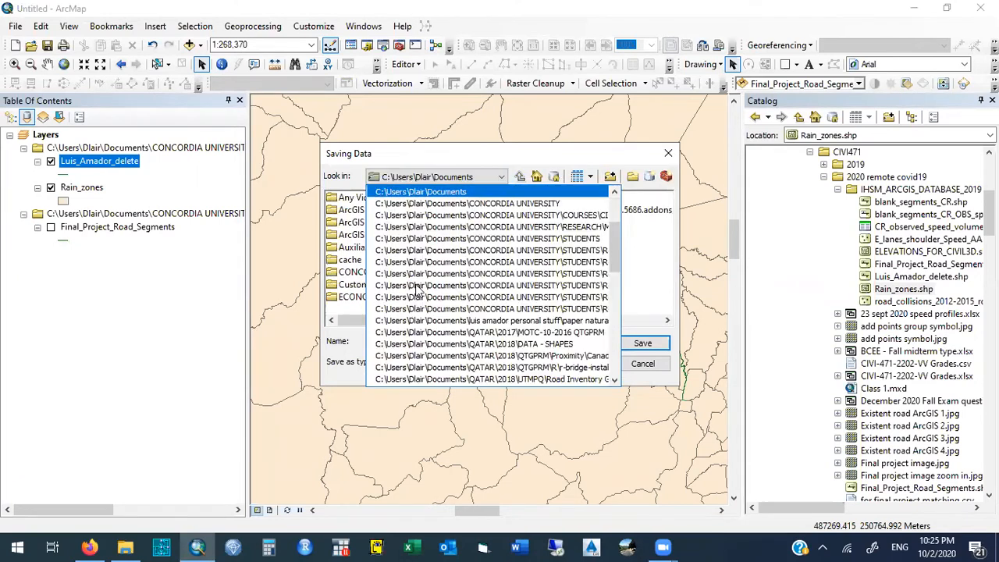
pyautogui.doubleClick(377, 271)
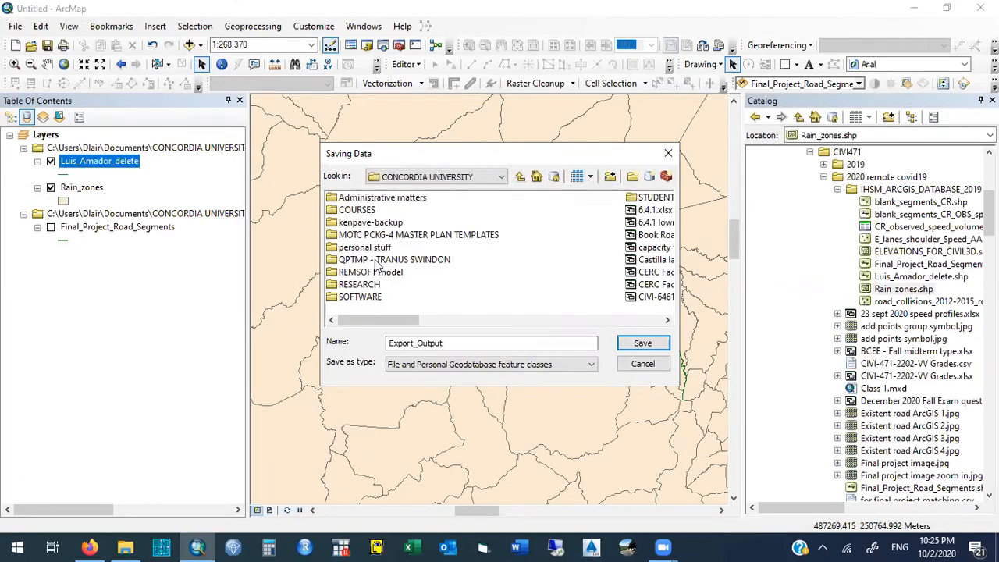
pyautogui.doubleClick(364, 210)
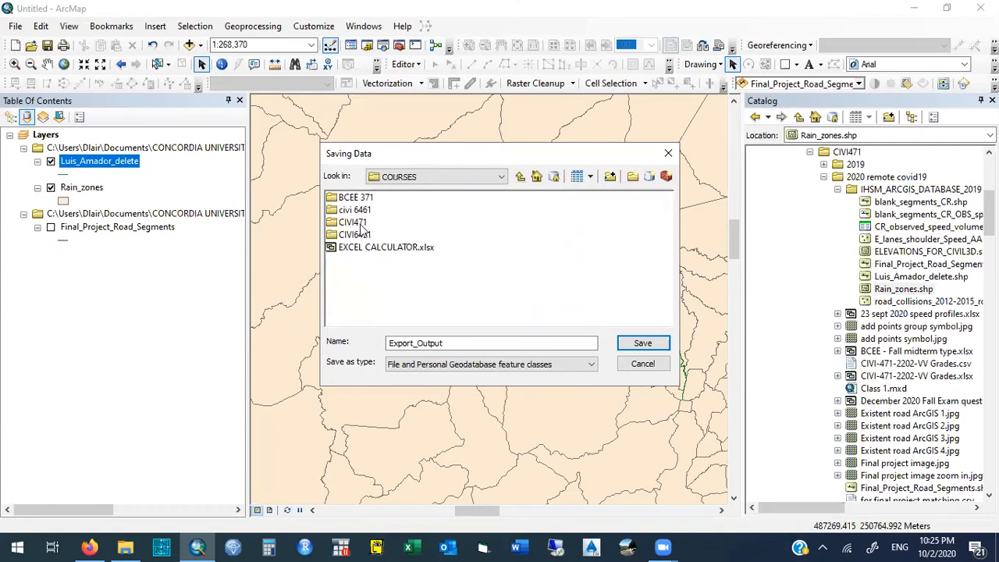
pyautogui.doubleClick(359, 222)
pyautogui.doubleClick(362, 211)
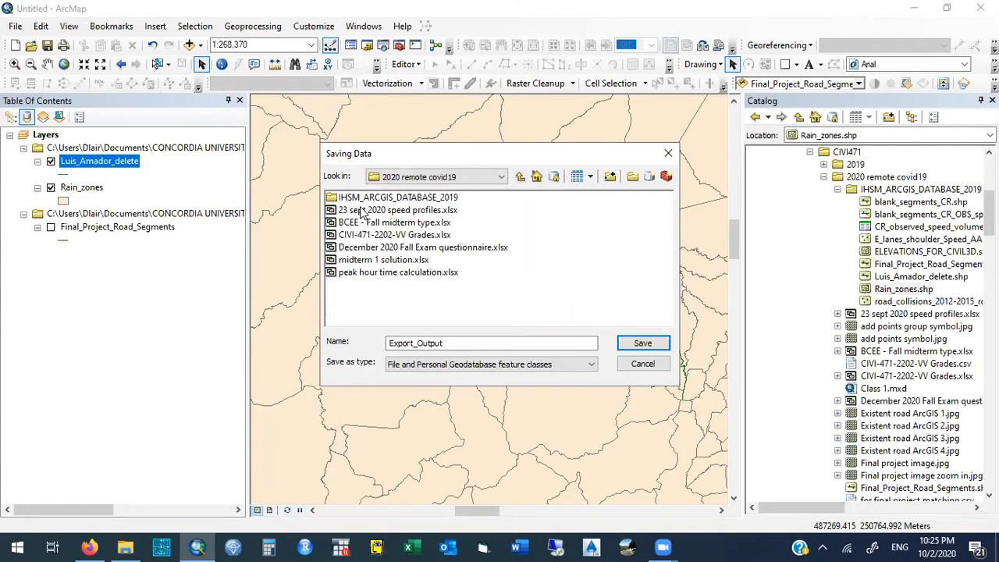
pyautogui.doubleClick(369, 199)
pyautogui.doubleClick(369, 199)
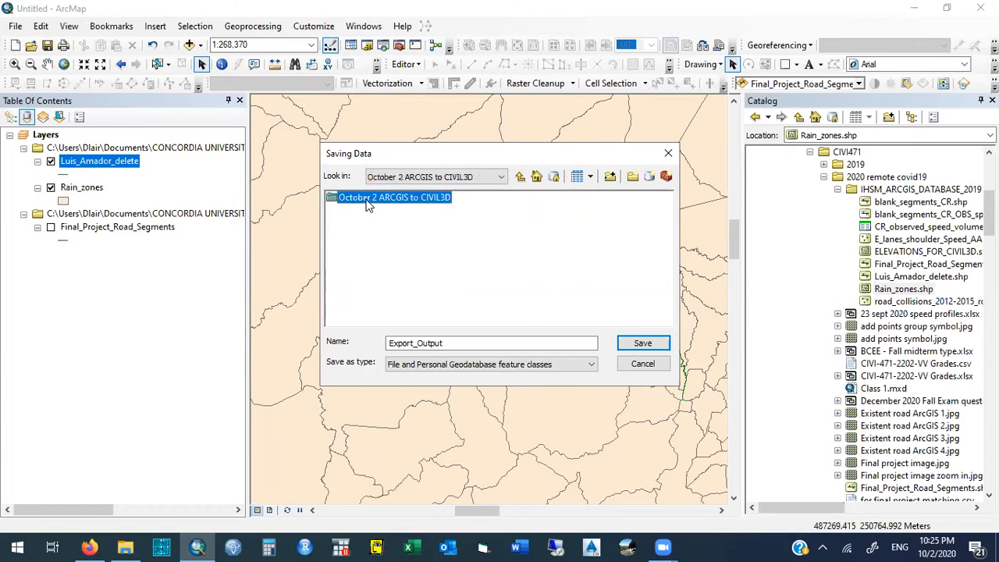
# - Name the exported road layer My segment and choose Shapefile as its output type
pyautogui.moveTo(452, 344); pyautogui.dragTo(351, 345)
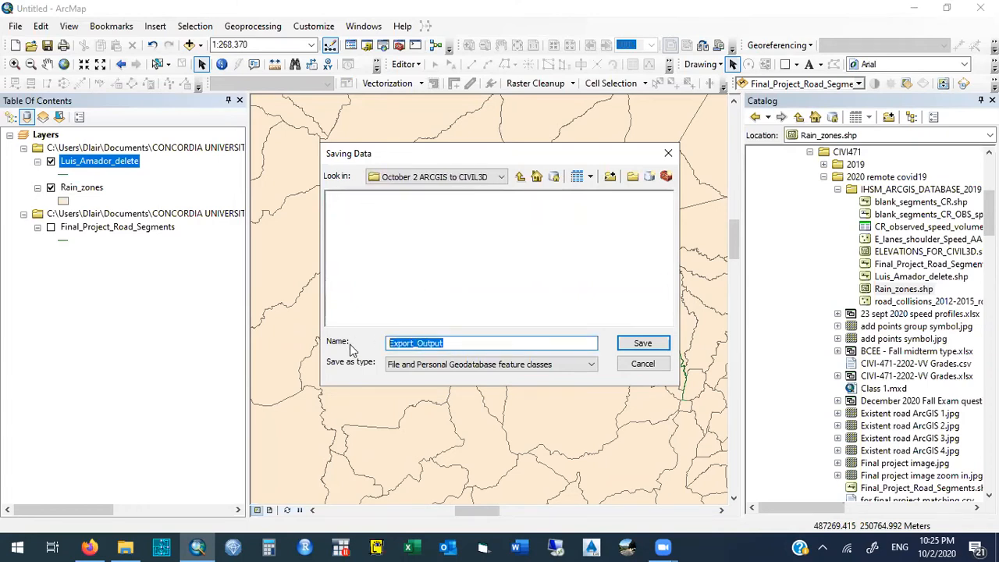
pyautogui.write('My sege')
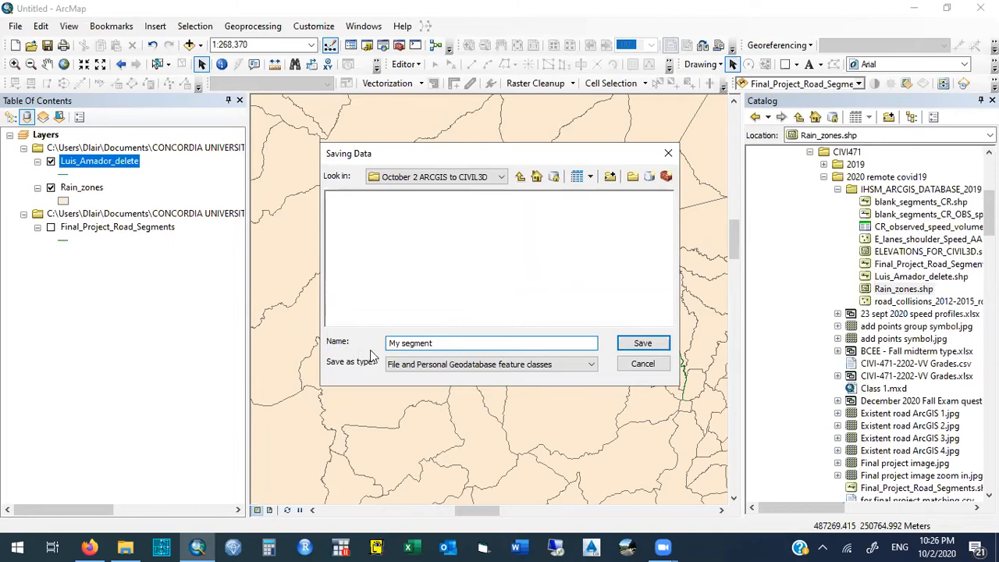
pyautogui.click(414, 364)
pyautogui.click(433, 388)
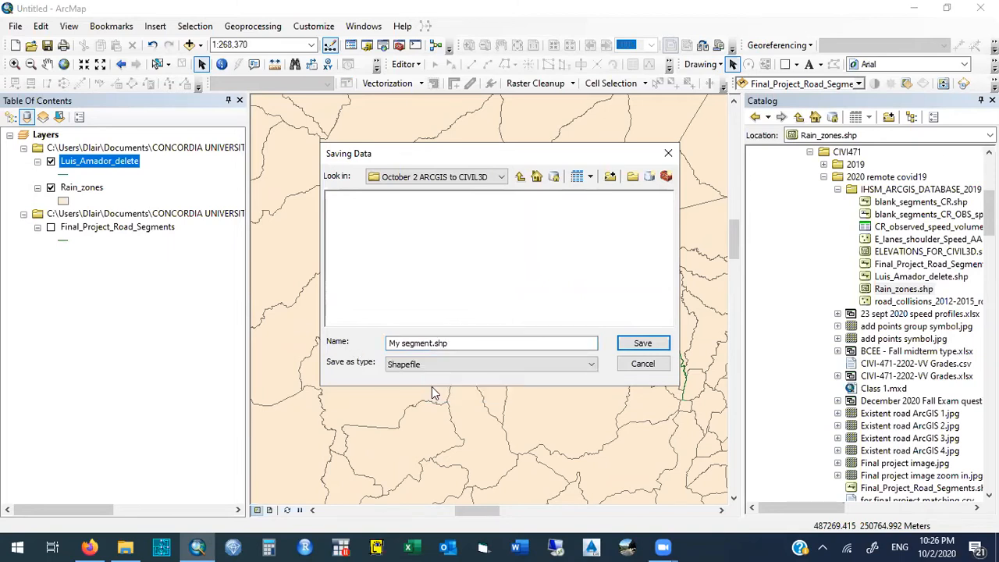
# - Try to save the My segment output as Database feature classes
pyautogui.click(484, 365)
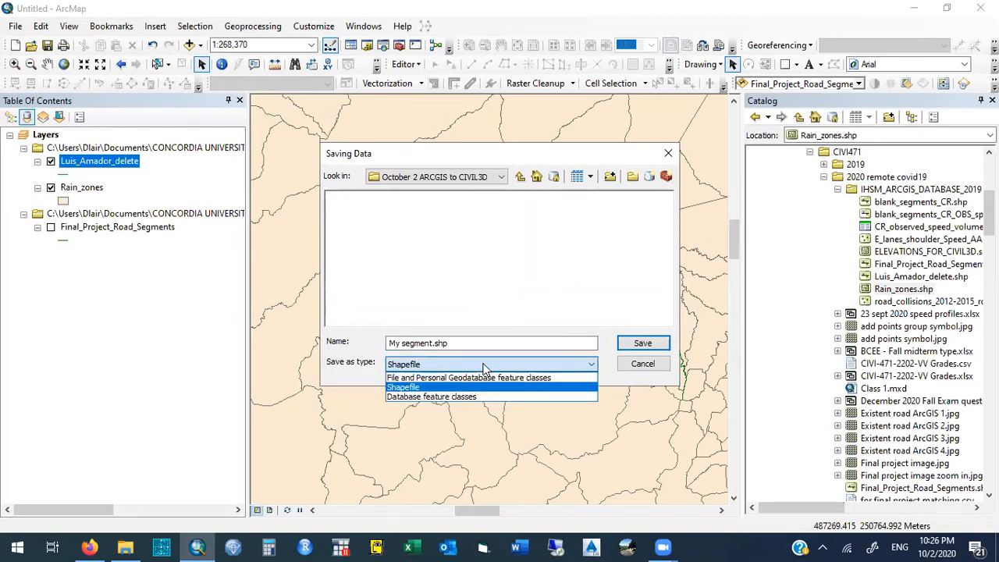
pyautogui.click(472, 396)
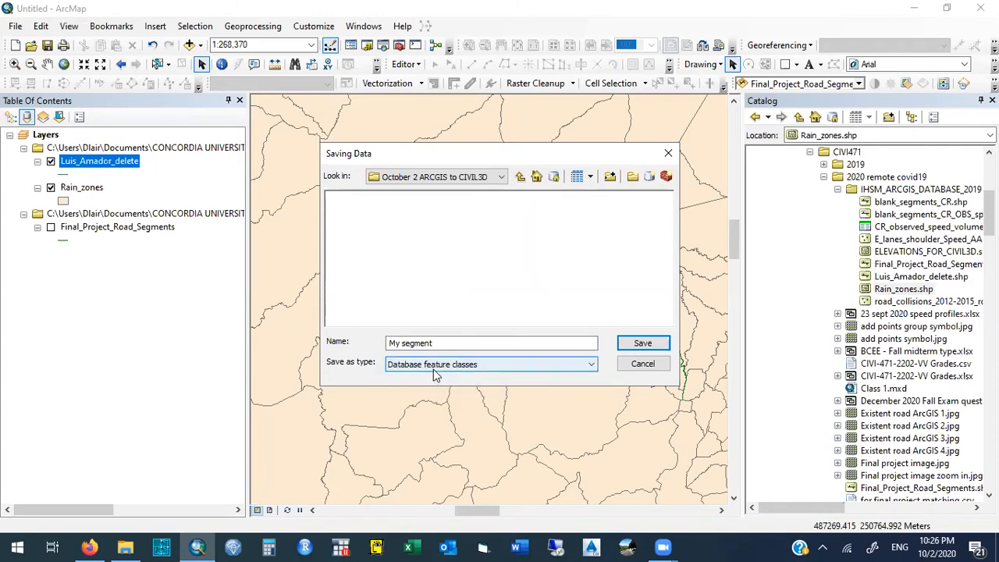
pyautogui.click(648, 349)
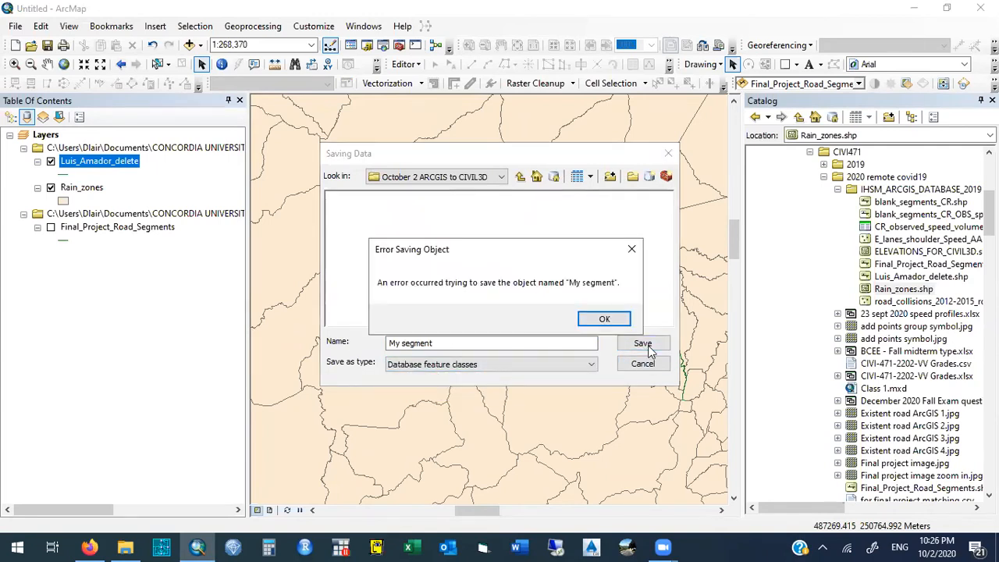
pyautogui.click(604, 319)
# - Export all features of the assigned road layer as the My segment shapefile without adding it to the map
pyautogui.click(511, 365)
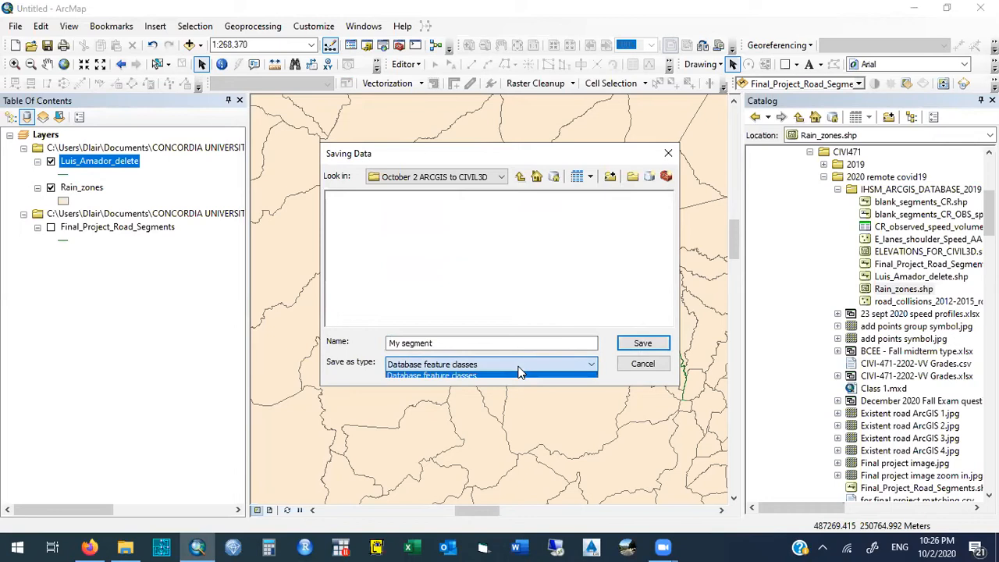
pyautogui.click(641, 343)
pyautogui.click(563, 373)
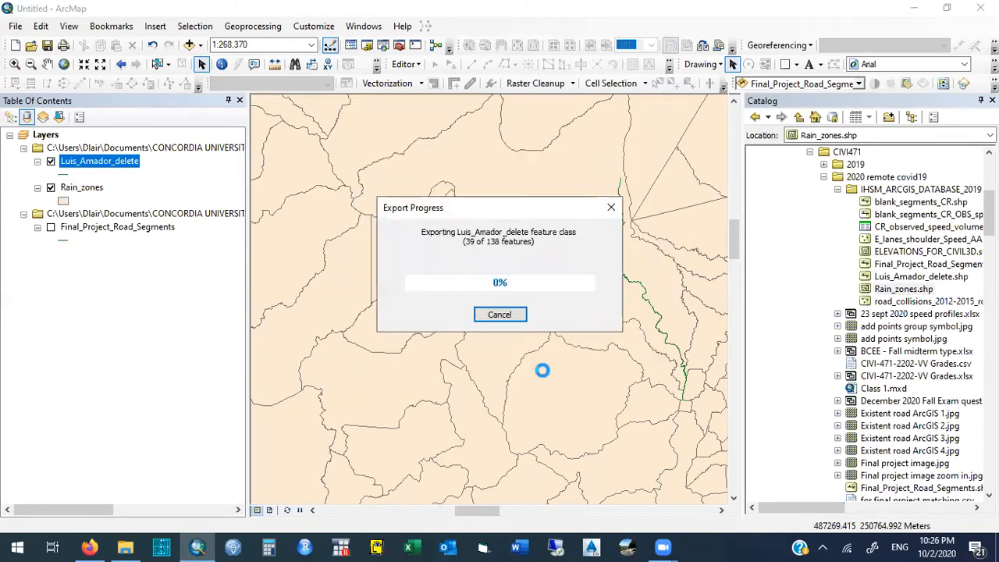
pyautogui.click(609, 332)
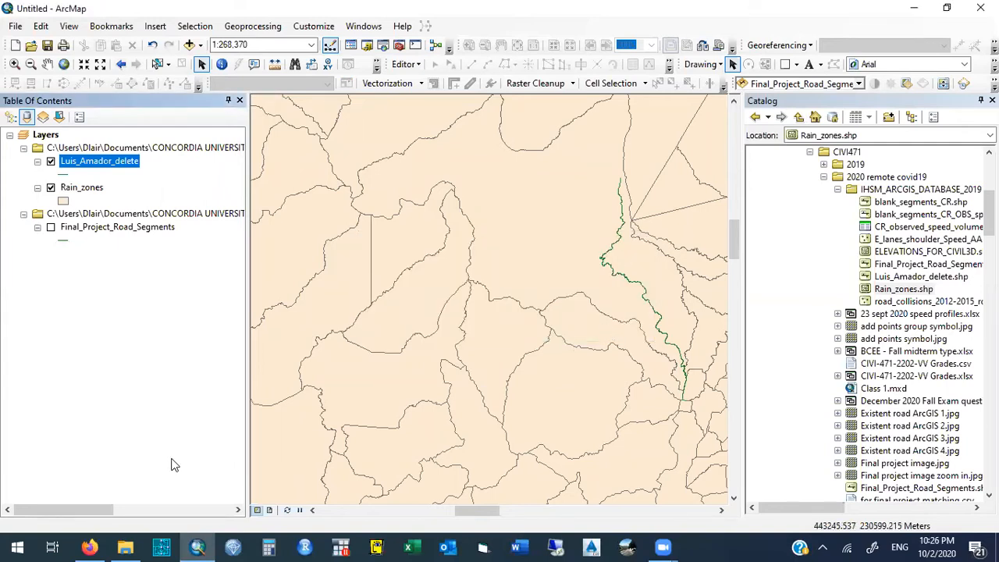
# - Switch to File Explorer and copy the assigned road layer's DBF file into the October 2 ARCGIS to CIVIL3D folder
pyautogui.hotkey('alt', 'Tab')
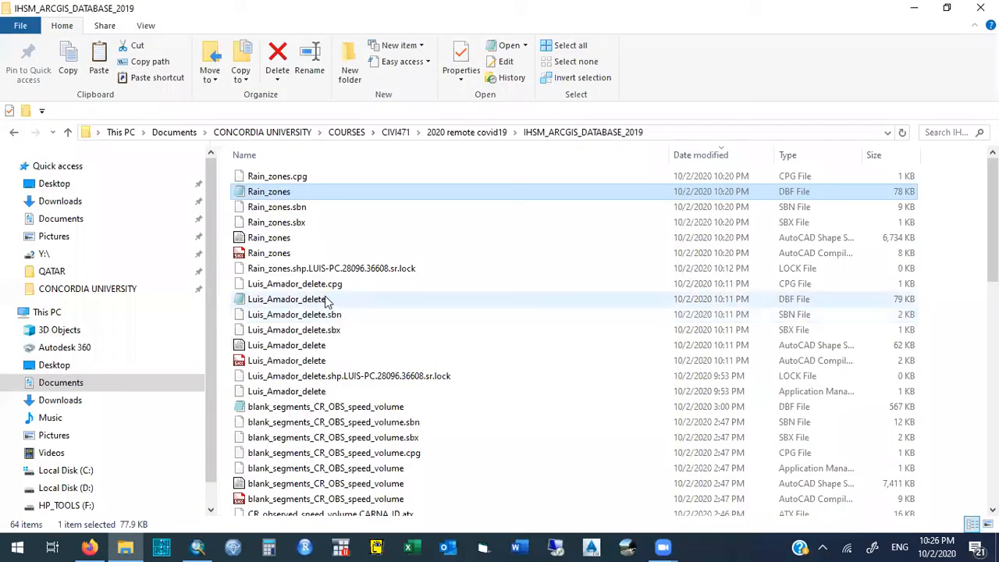
pyautogui.moveTo(233, 287); pyautogui.dragTo(348, 400)
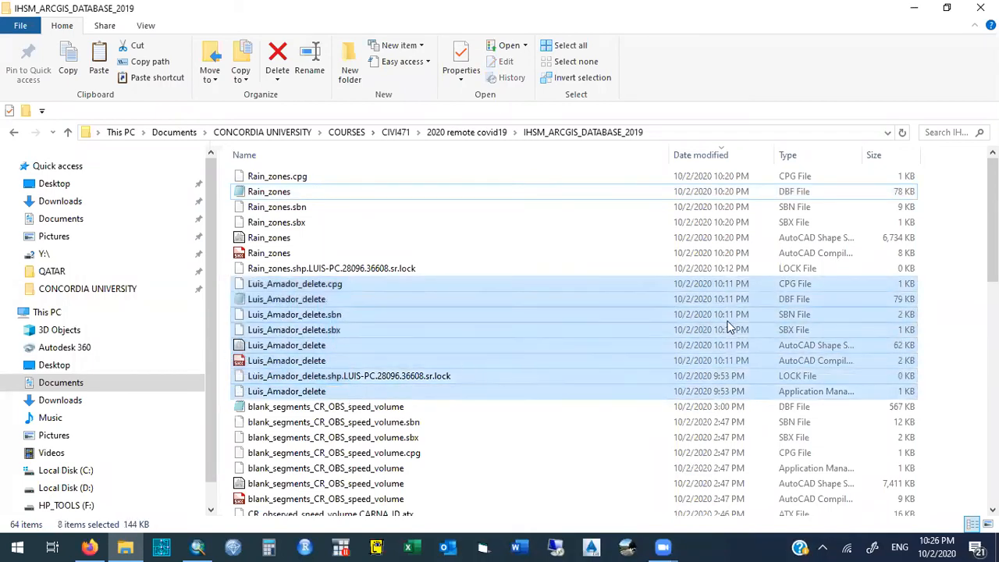
pyautogui.click(786, 302)
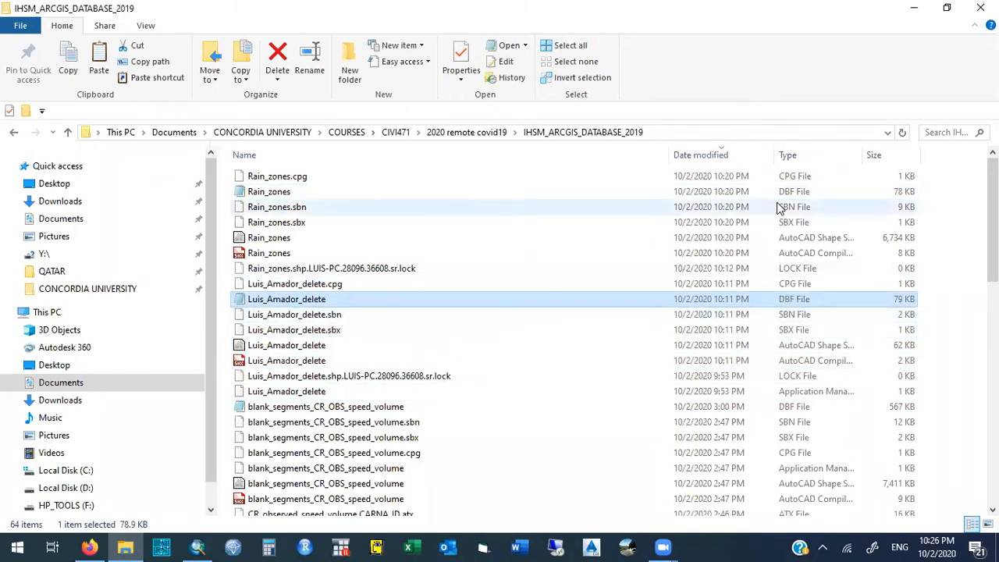
pyautogui.scroll(-3, 992, 227)
pyautogui.scroll(-9, 992, 257)
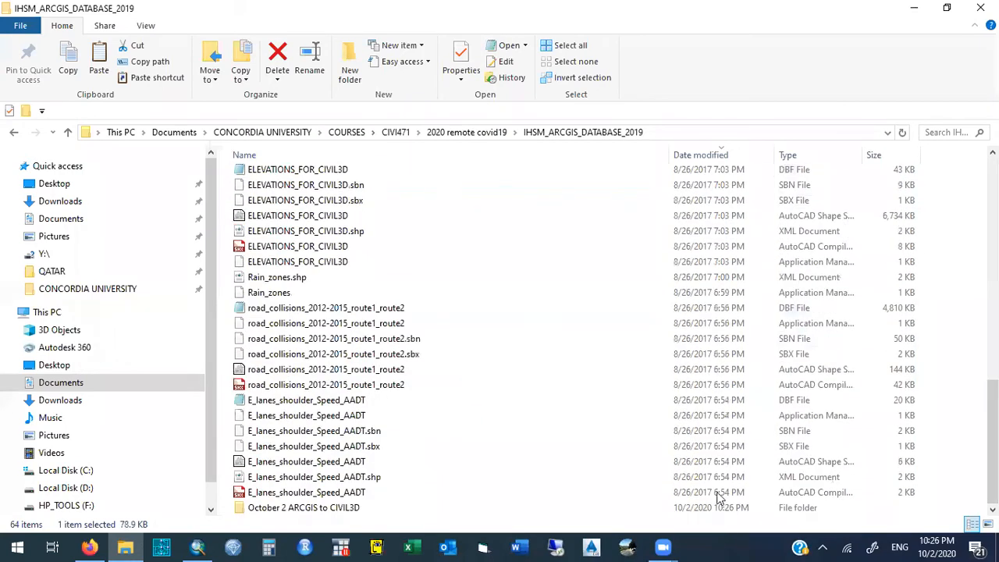
pyautogui.doubleClick(359, 507)
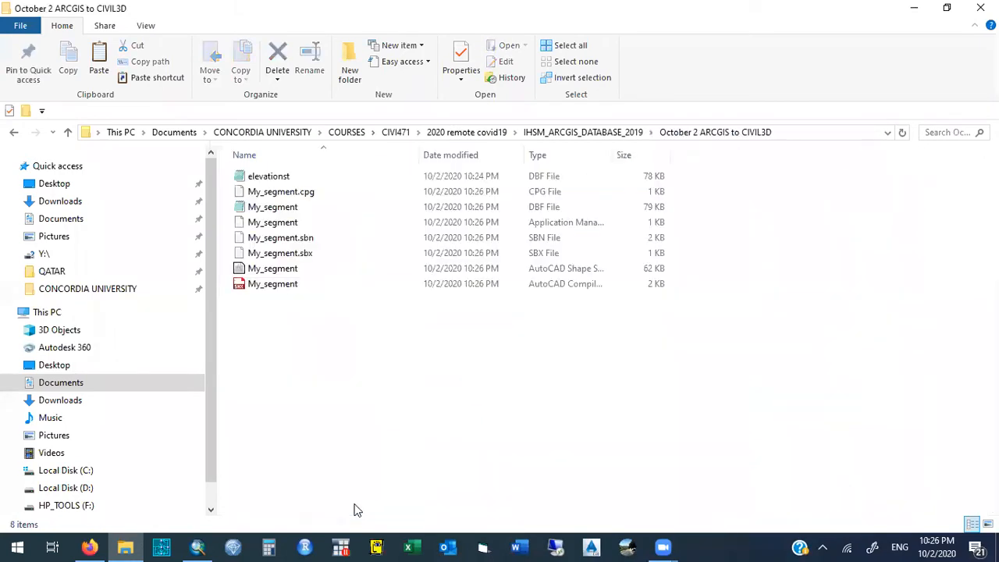
pyautogui.hotkey('ctrl', 'v')
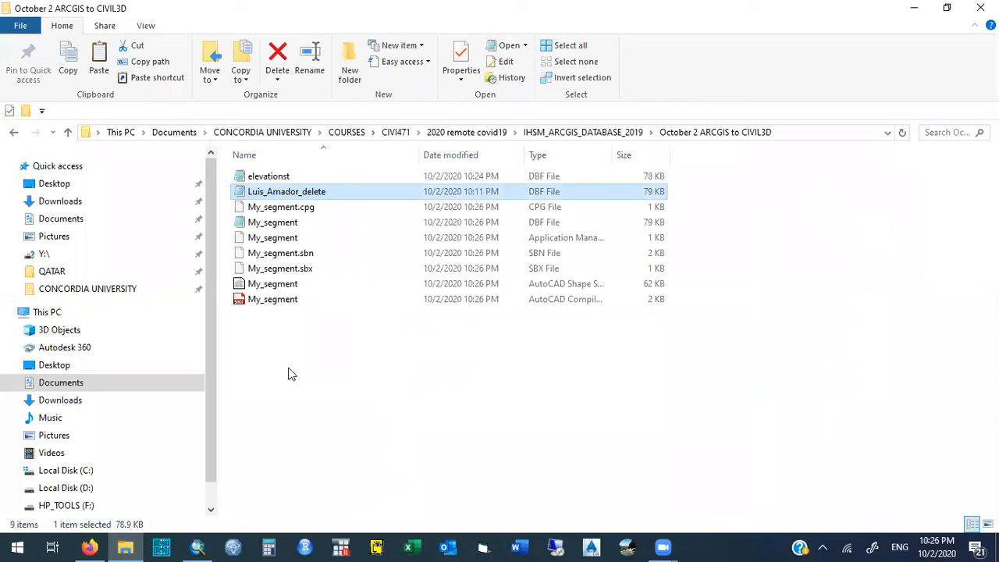
pyautogui.click(278, 359)
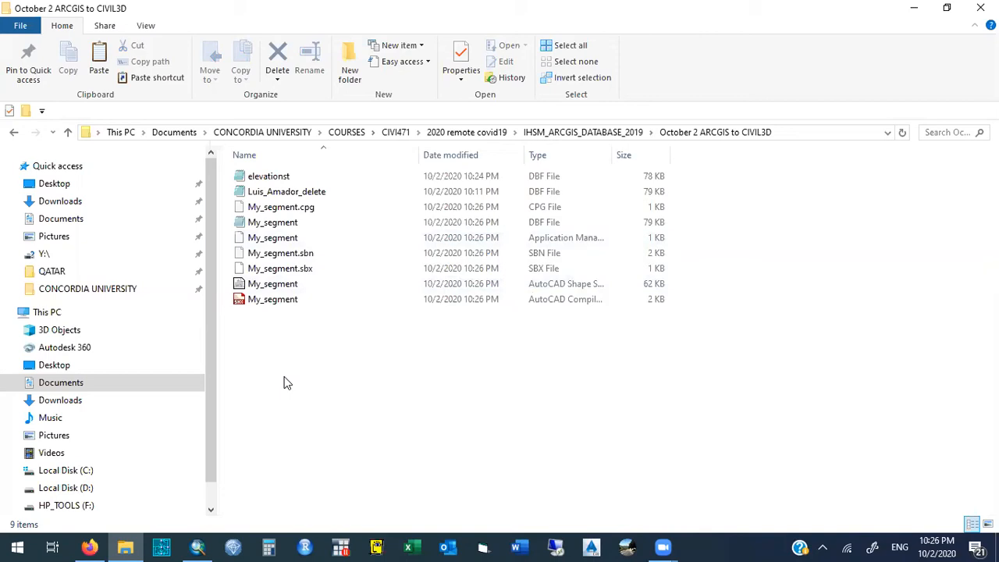
# - Switch to ArcMap and select the Rain_zones layer
pyautogui.click(199, 546)
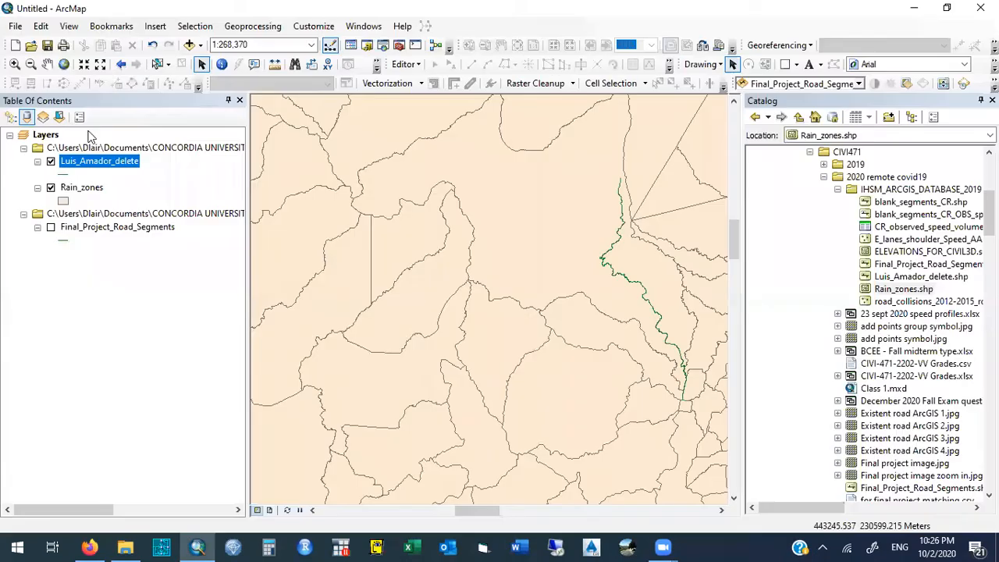
pyautogui.click(74, 189)
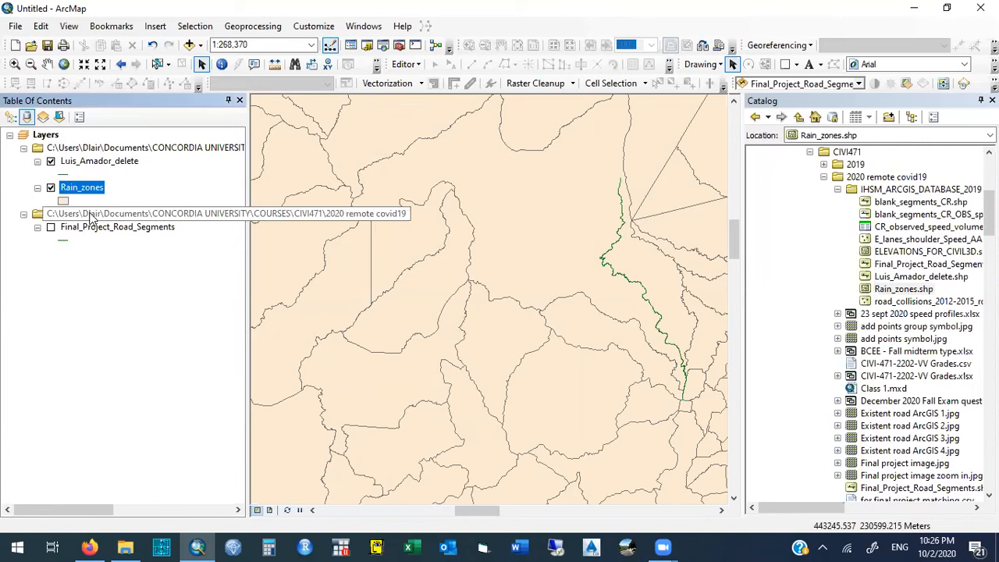
pyautogui.rightClick(89, 214)
pyautogui.click(98, 219)
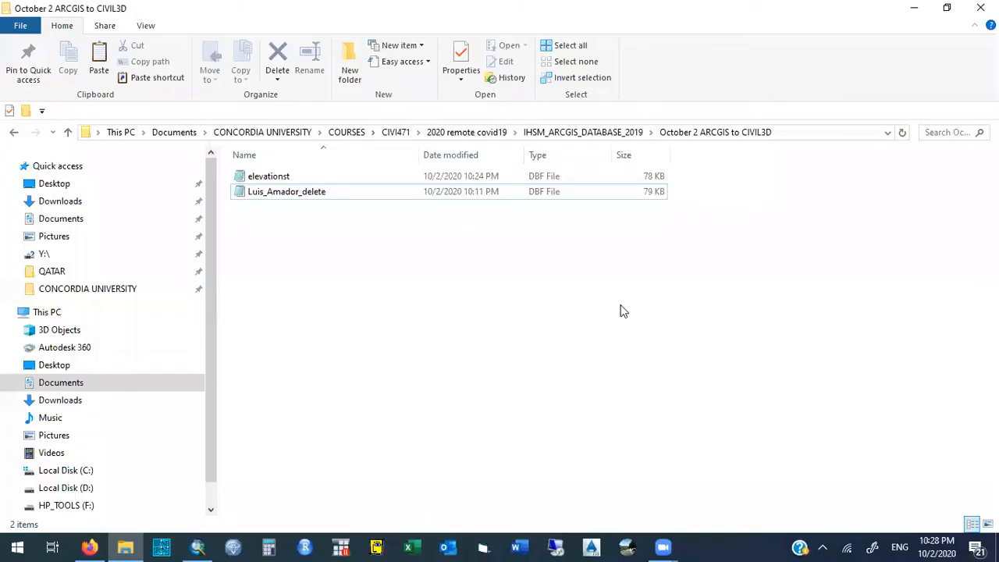
# - Start Excel with a blank workbook and place it side by side with the October 2 ARCGIS to CIVIL3D folder window
pyautogui.click(412, 546)
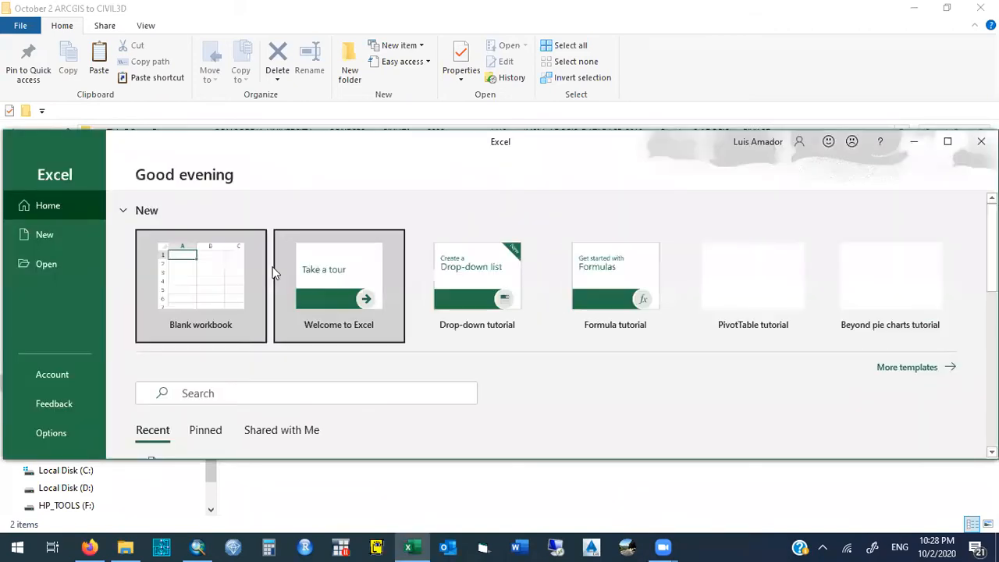
pyautogui.click(205, 276)
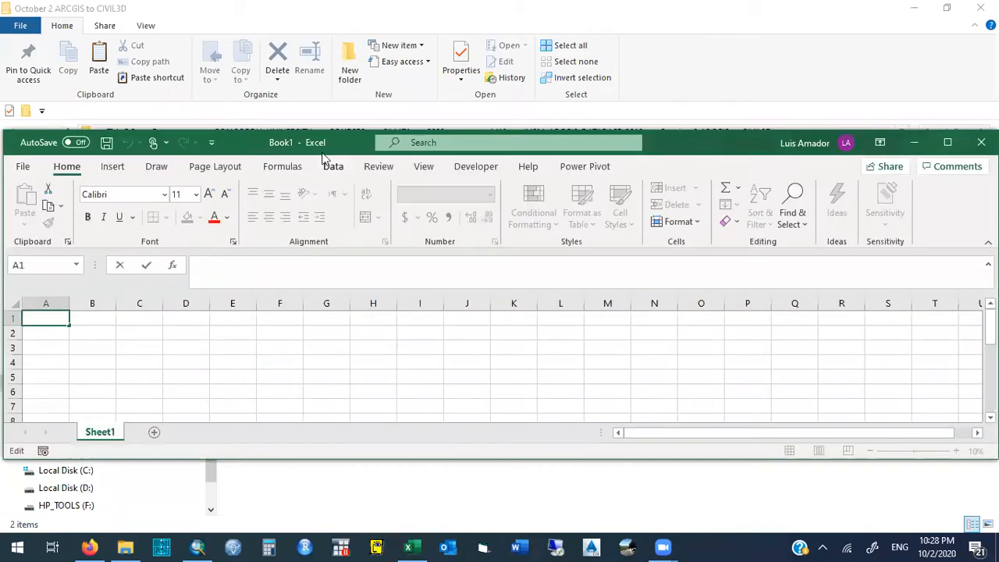
pyautogui.moveTo(328, 150); pyautogui.dragTo(998, 152)
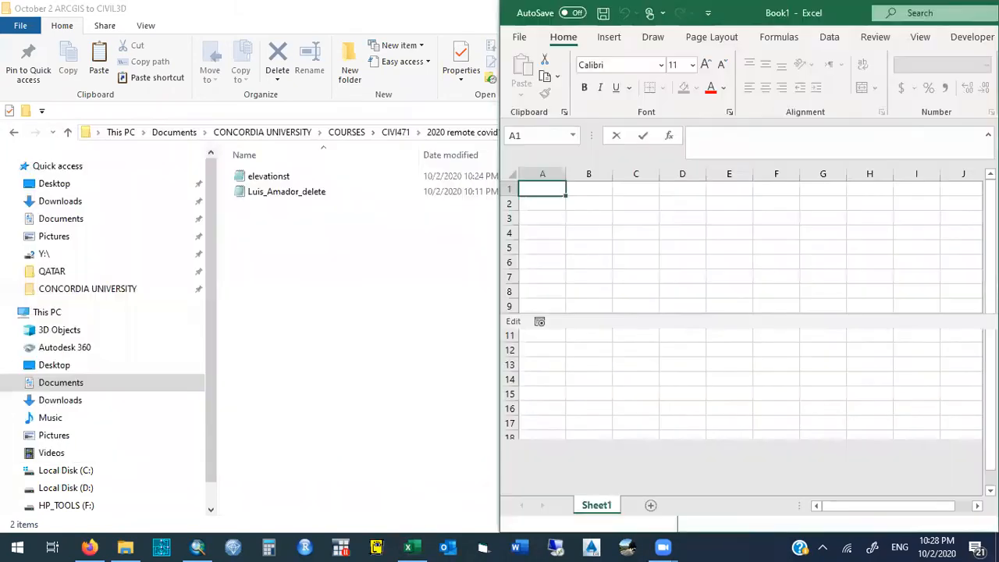
pyautogui.click(281, 202)
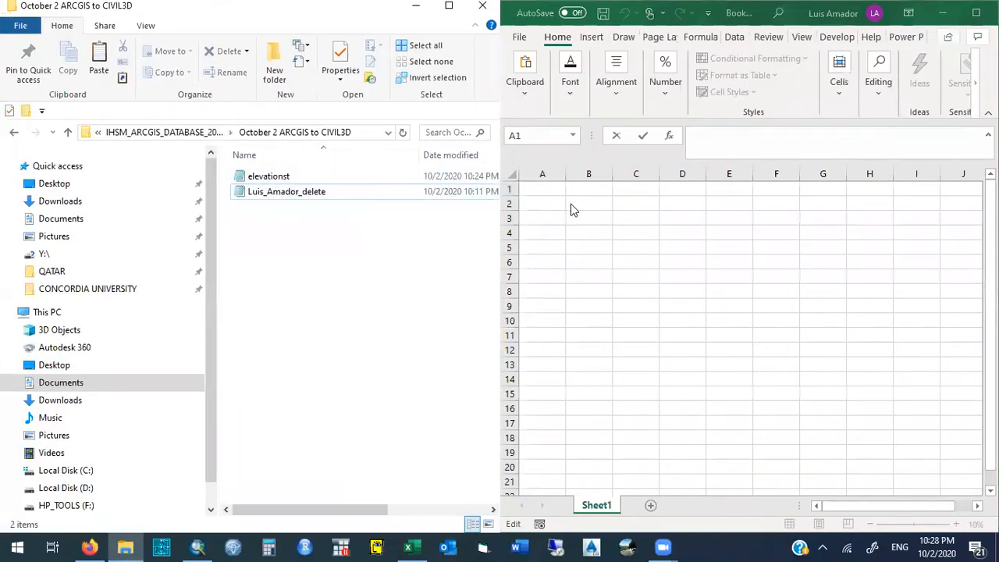
pyautogui.click(553, 190)
# - Maximize the workbook window and browse for a file to open, limiting the file type to dBase Files
pyautogui.click(519, 37)
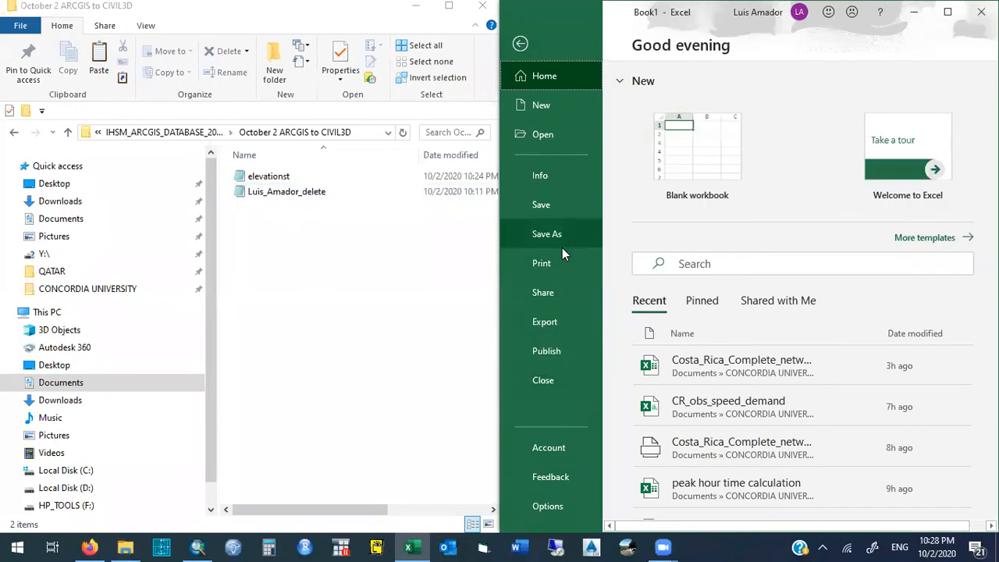
pyautogui.click(544, 133)
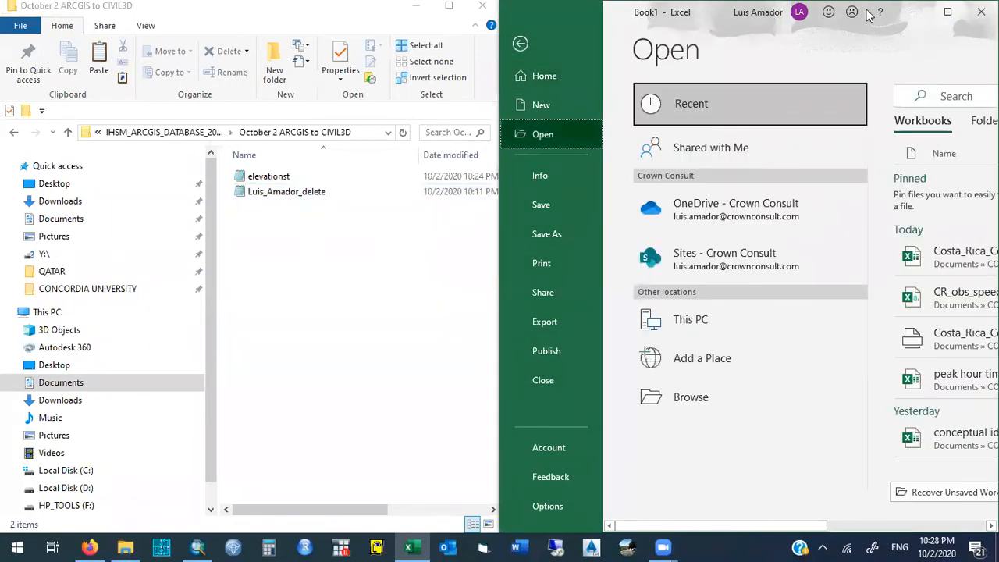
pyautogui.click(946, 13)
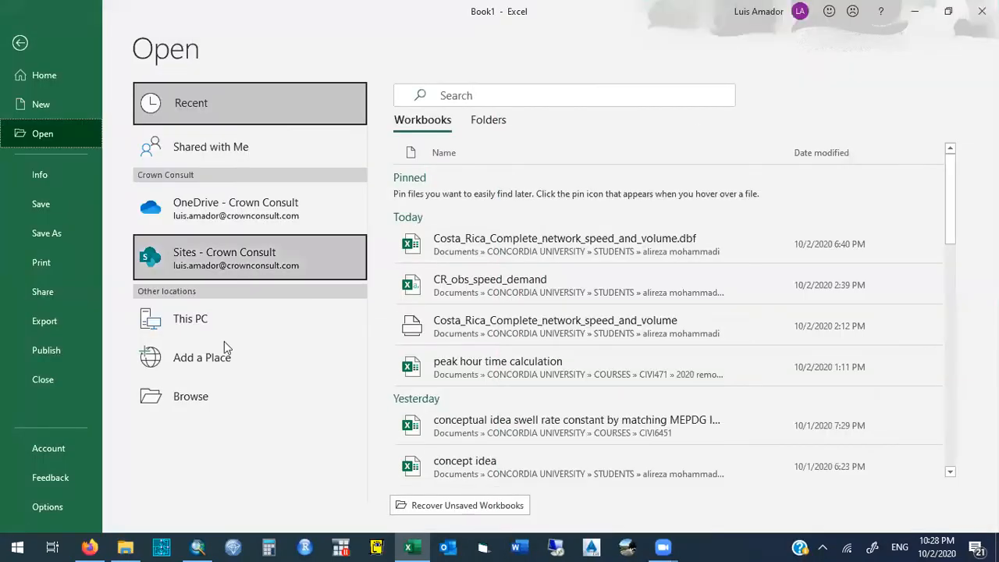
pyautogui.click(189, 397)
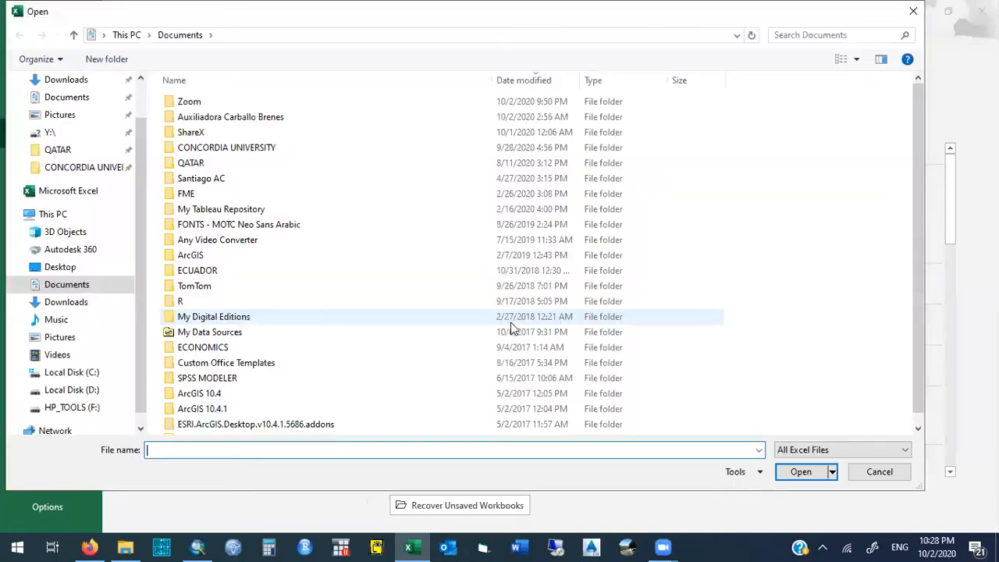
pyautogui.click(859, 451)
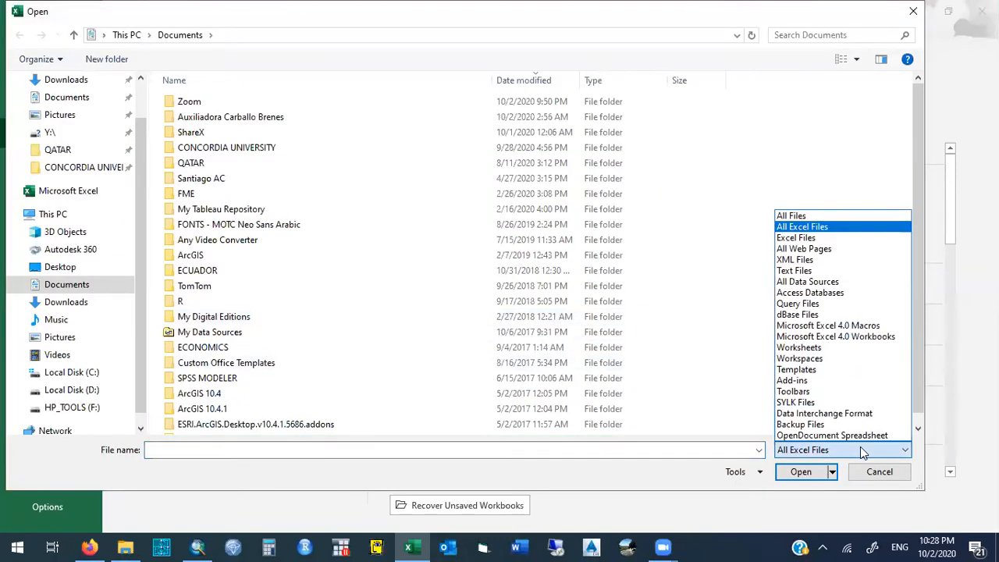
pyautogui.click(863, 450)
pyautogui.click(803, 451)
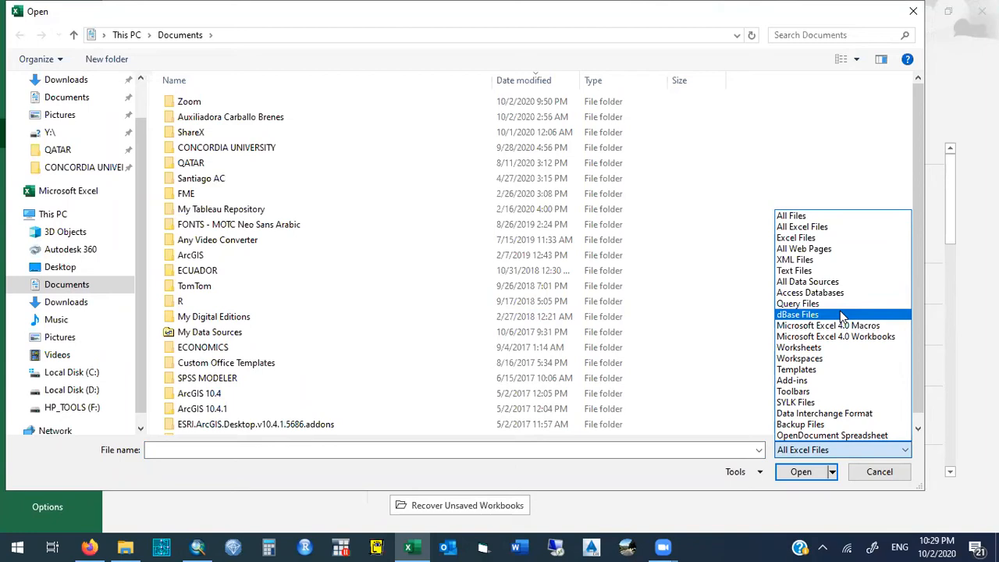
pyautogui.click(842, 316)
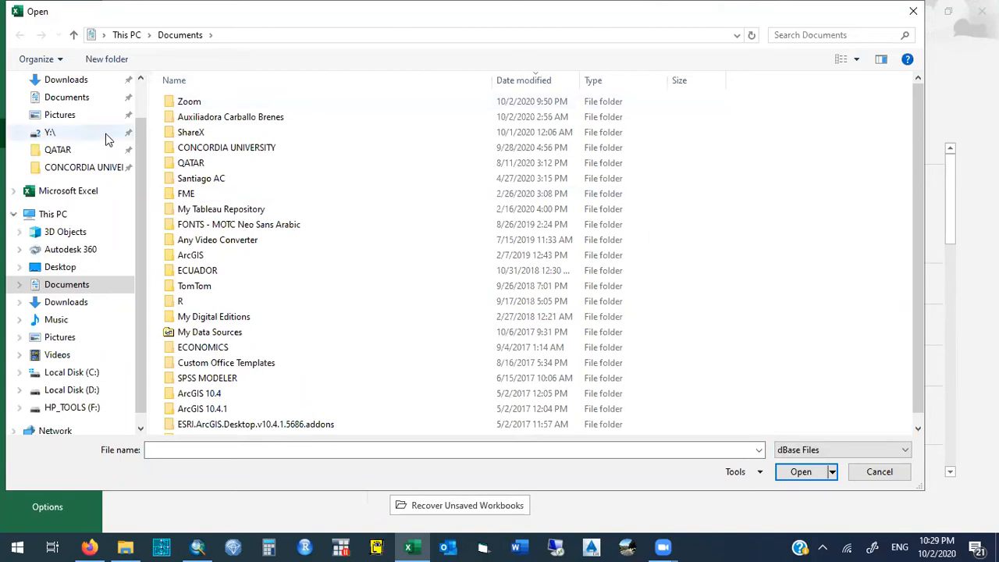
# - Browse to CONCORDIA UNIVERSITY, COURSES, CIVI471, 2020 remote covid19, IHSM_ARCGIS_DATABASE_2019, October 2 ARCGIS to CIVIL3D
pyautogui.click(74, 167)
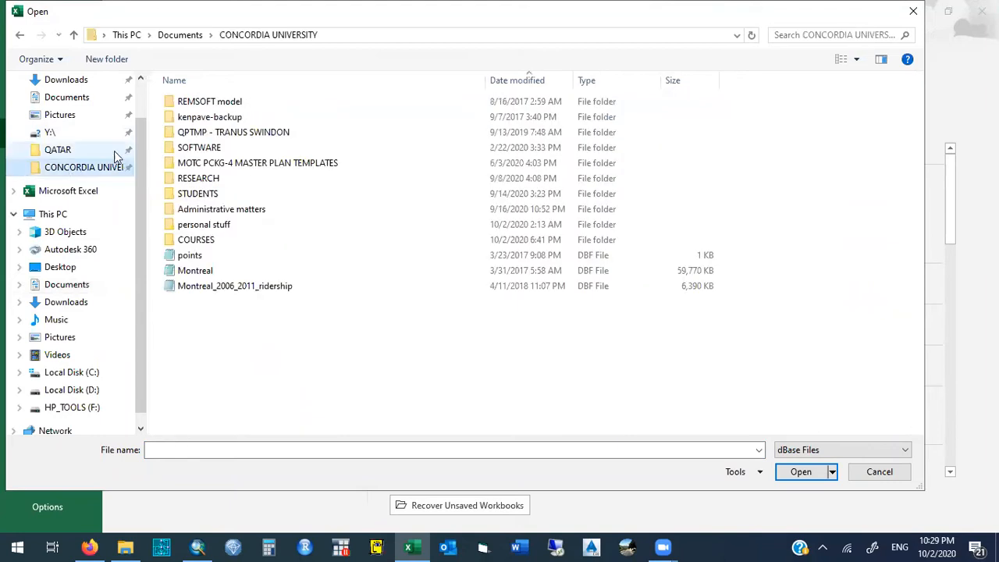
pyautogui.doubleClick(196, 239)
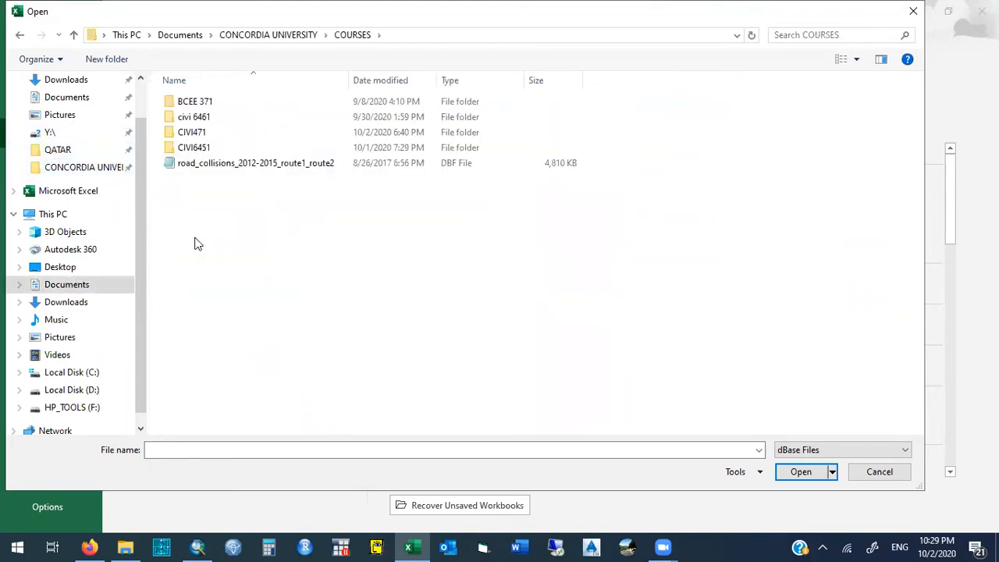
pyautogui.doubleClick(195, 133)
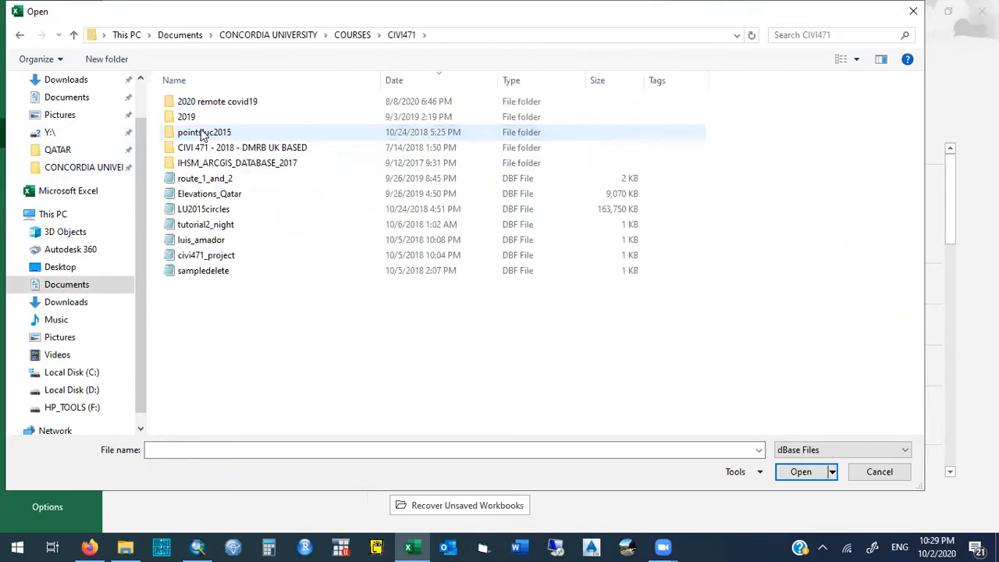
pyautogui.click(199, 105)
pyautogui.doubleClick(199, 105)
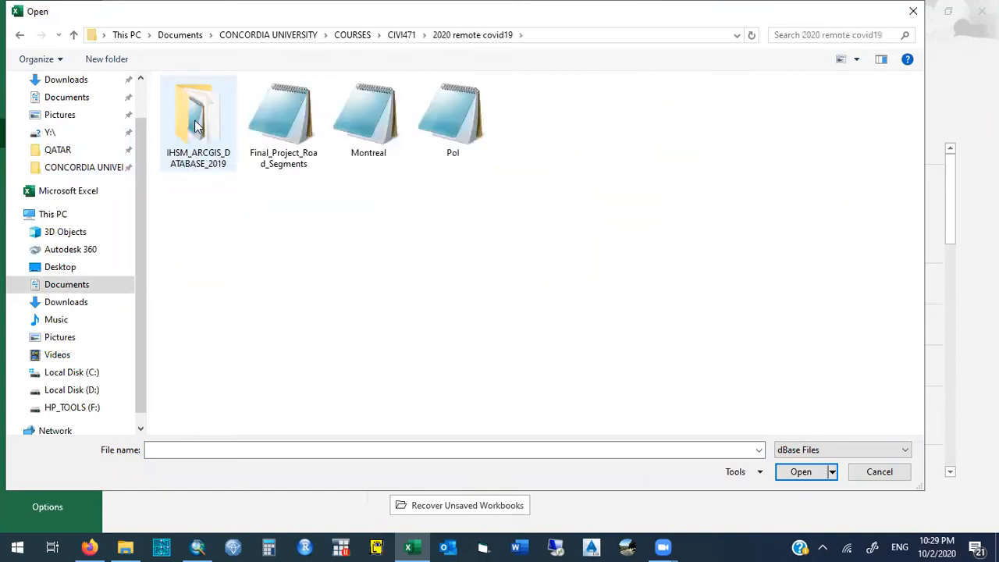
pyautogui.doubleClick(197, 105)
pyautogui.doubleClick(203, 102)
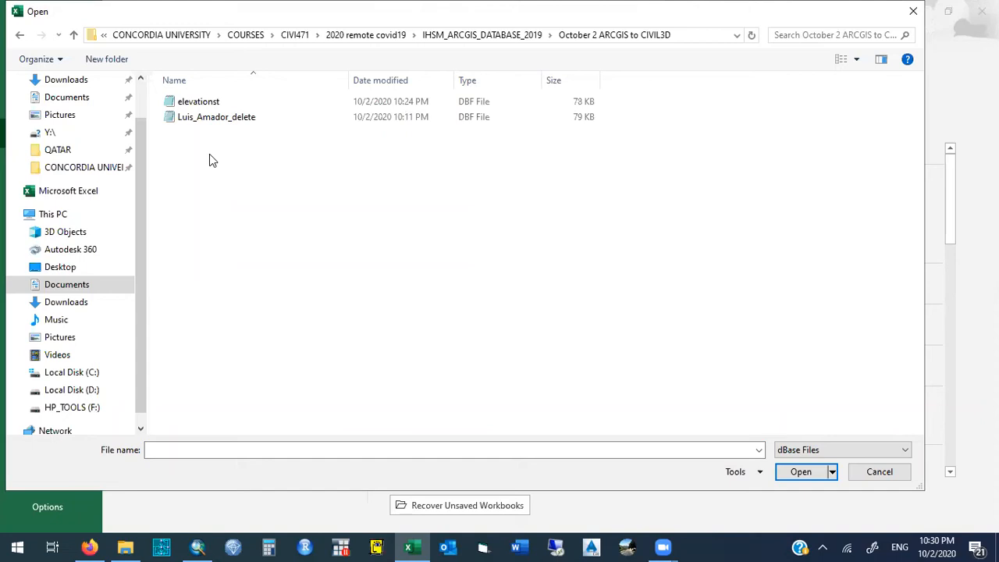
# - Open the elevationst DBF file from the October 2 ARCGIS to CIVIL3D folder
pyautogui.click(209, 105)
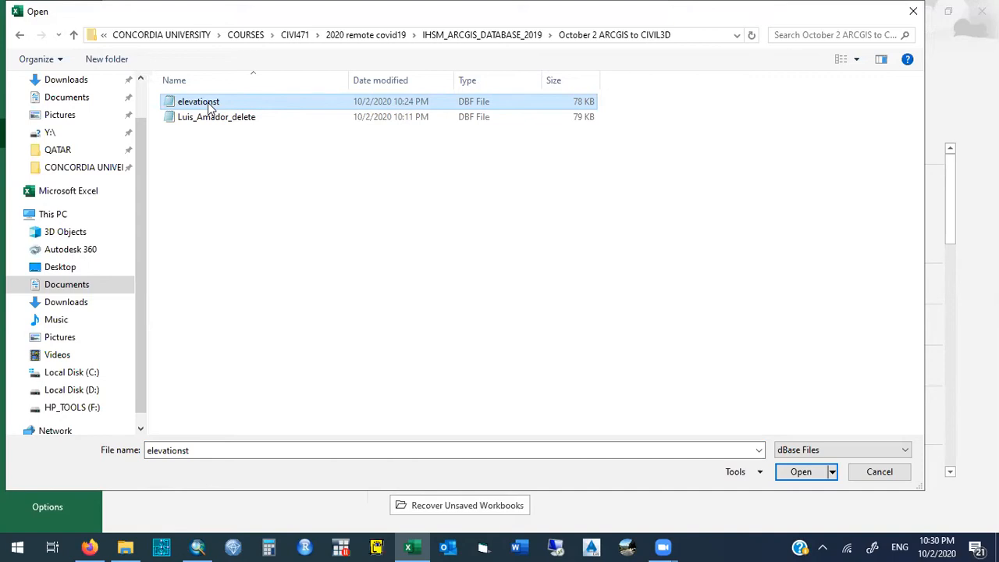
pyautogui.click(914, 12)
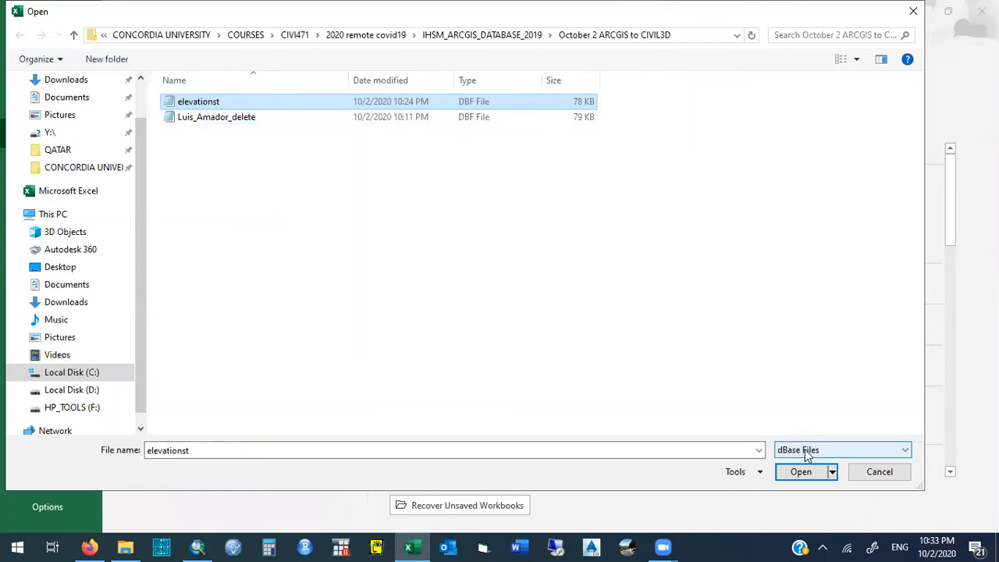
pyautogui.click(802, 473)
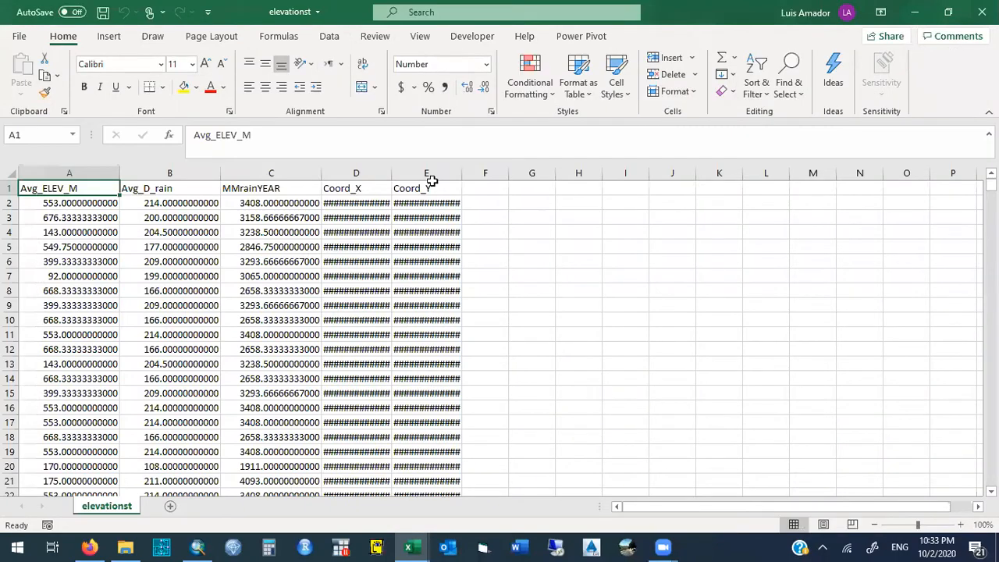
# - Widen the Coord_X and Coord_Y columns to show full values and make them and the Avg_ELEV_M column bold
pyautogui.moveTo(359, 172); pyautogui.dragTo(431, 171)
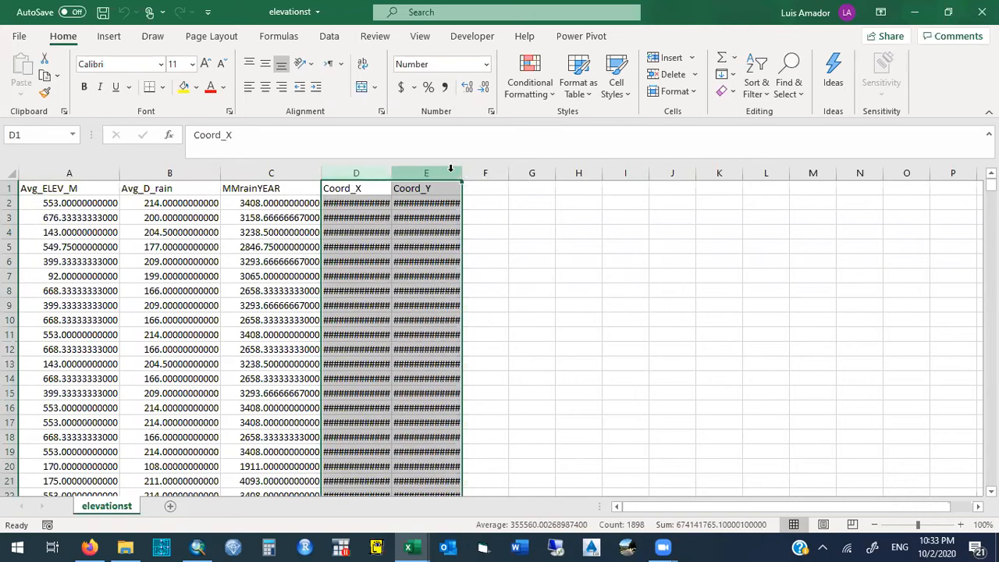
pyautogui.moveTo(462, 172); pyautogui.dragTo(515, 172)
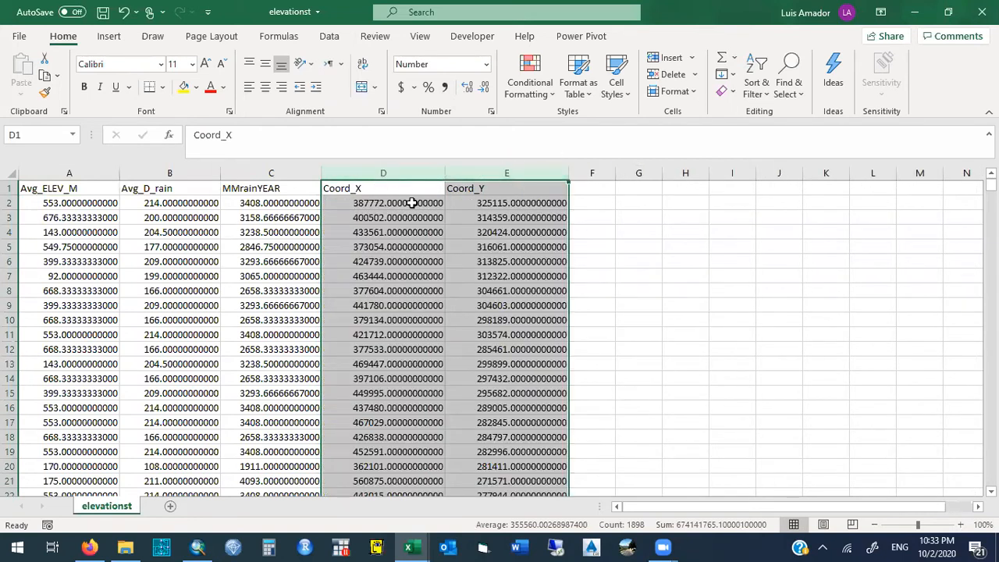
pyautogui.click(83, 88)
pyautogui.click(82, 173)
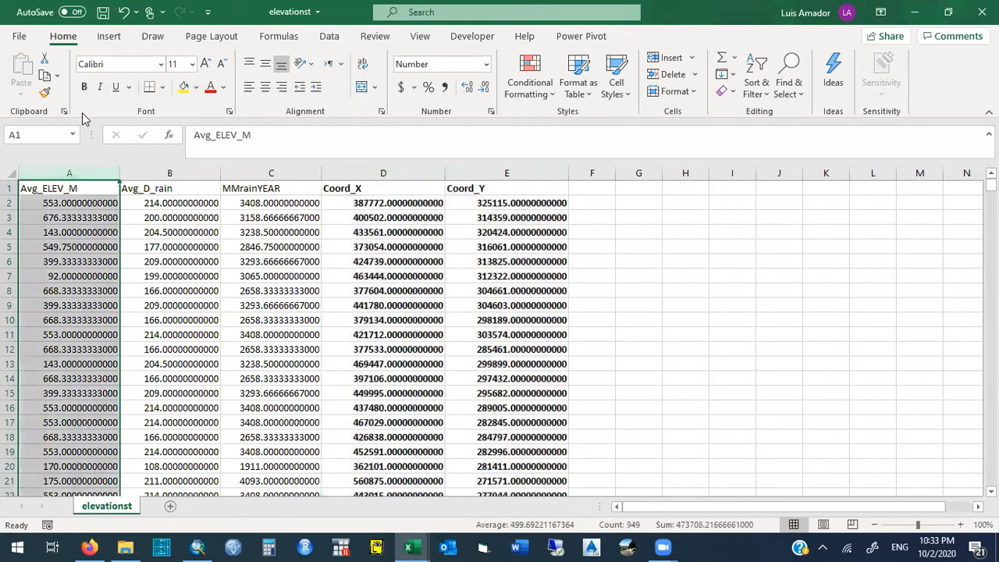
pyautogui.click(85, 89)
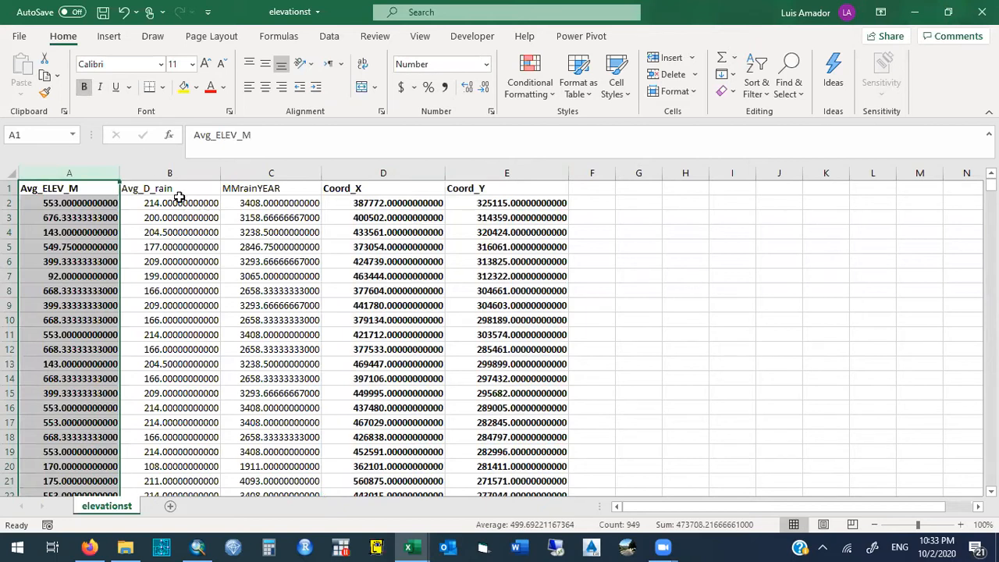
# - Delete the Avg_D_rain and MMrainYEAR columns
pyautogui.moveTo(170, 172); pyautogui.dragTo(263, 172)
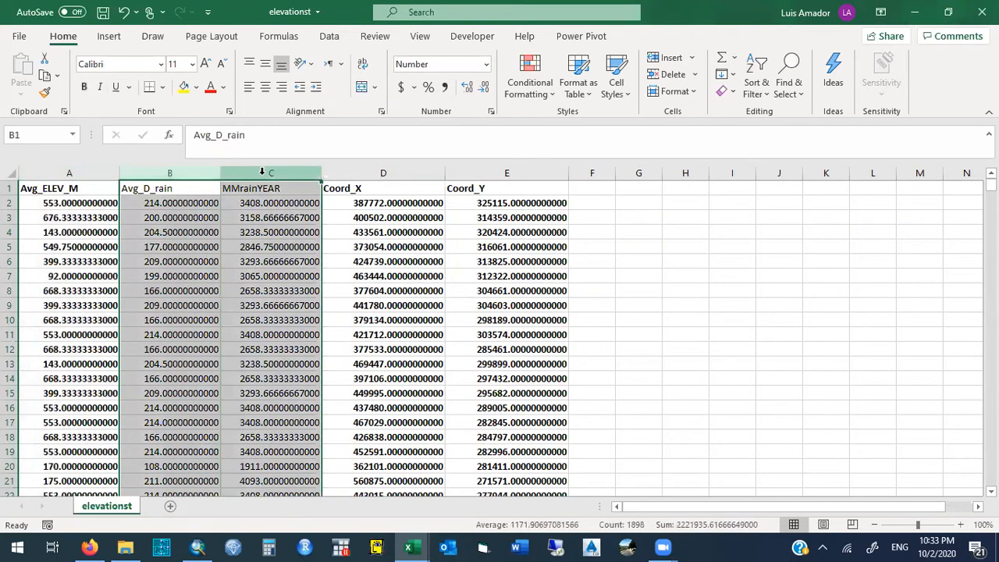
pyautogui.rightClick(263, 173)
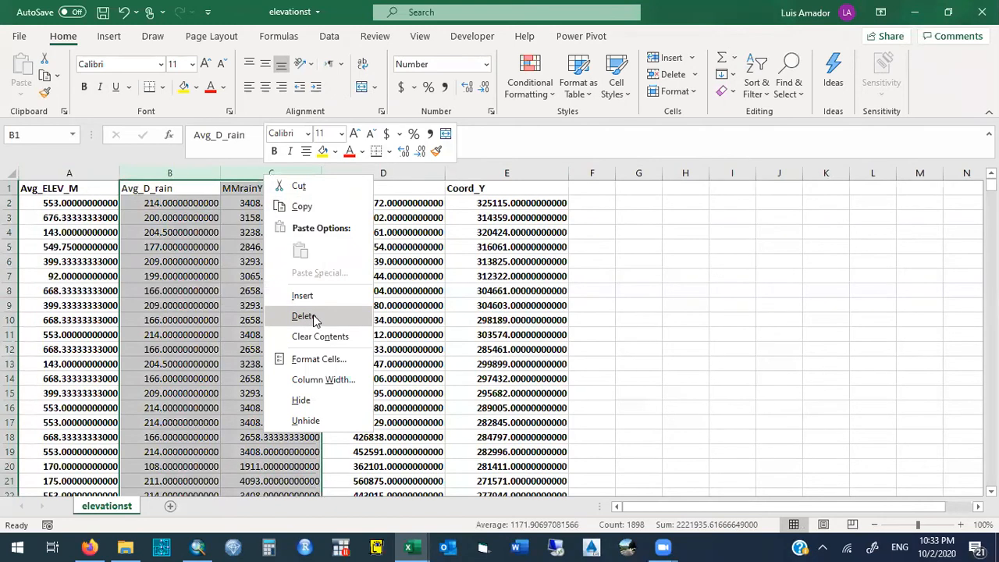
pyautogui.click(304, 317)
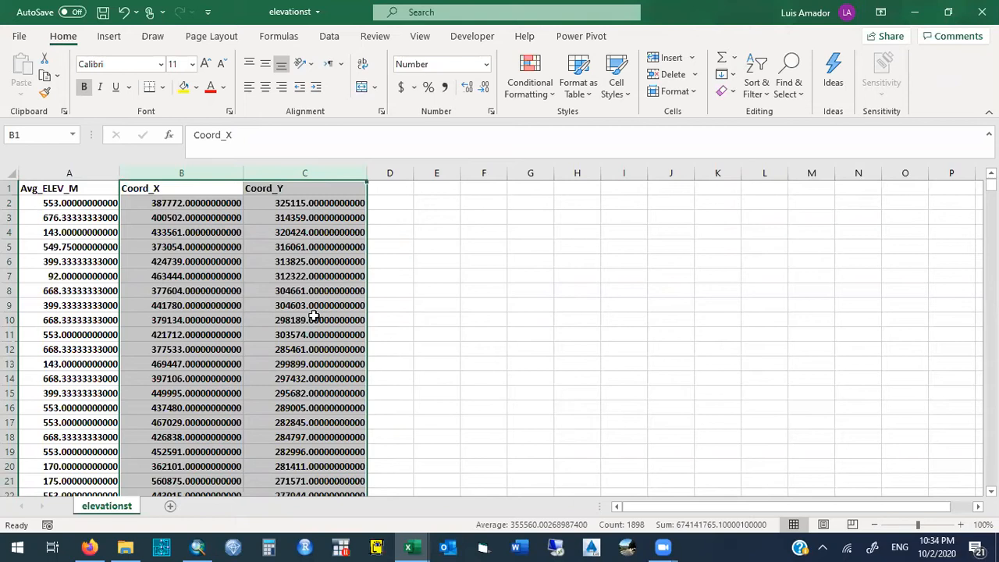
# - Move the Avg_ELEV_M column after Coord_Y so the column order is Coord_X, Coord_Y, Avg_ELEV_M
pyautogui.click(62, 171)
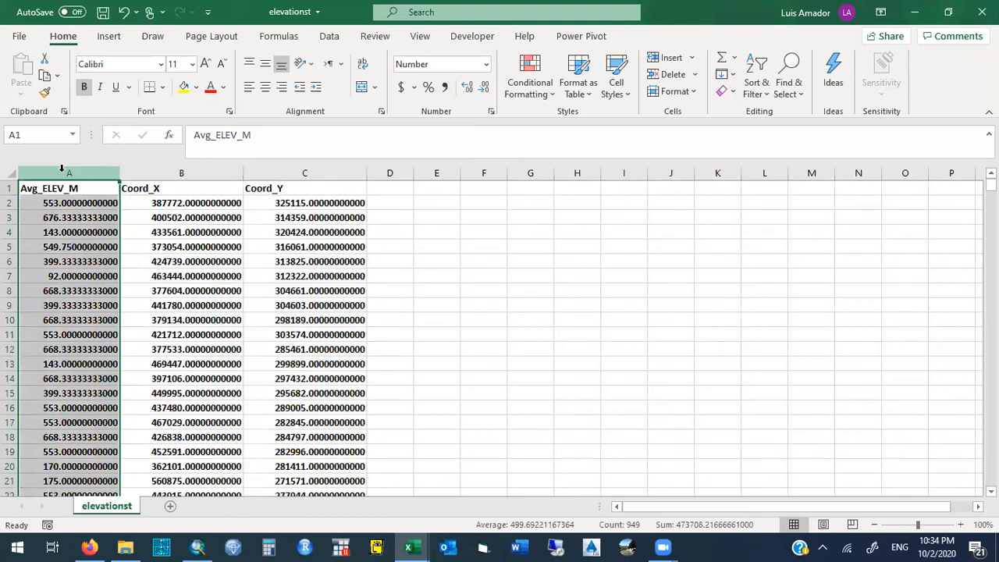
pyautogui.hotkey('ctrl', 'c')
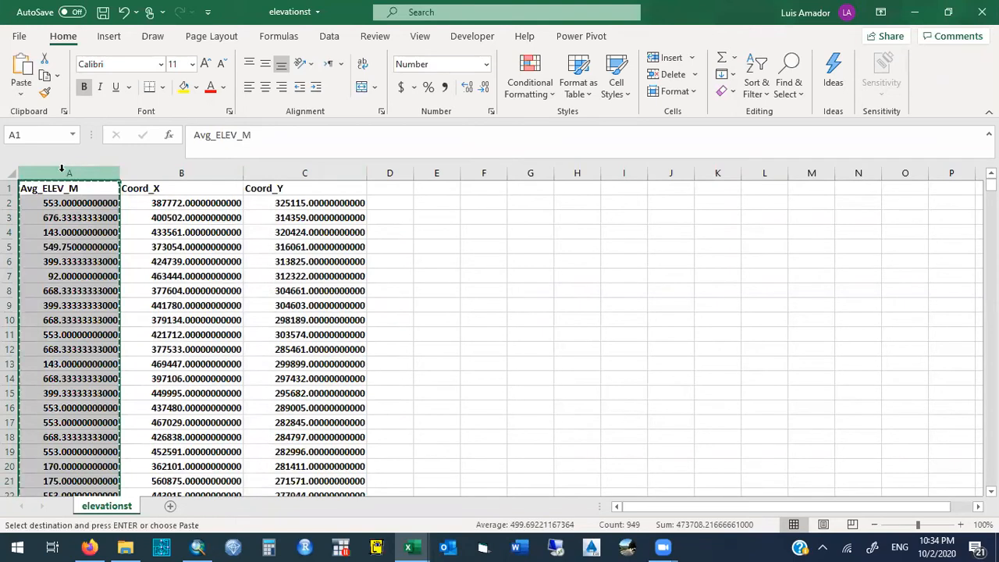
pyautogui.click(388, 173)
pyautogui.rightClick(390, 178)
pyautogui.click(420, 294)
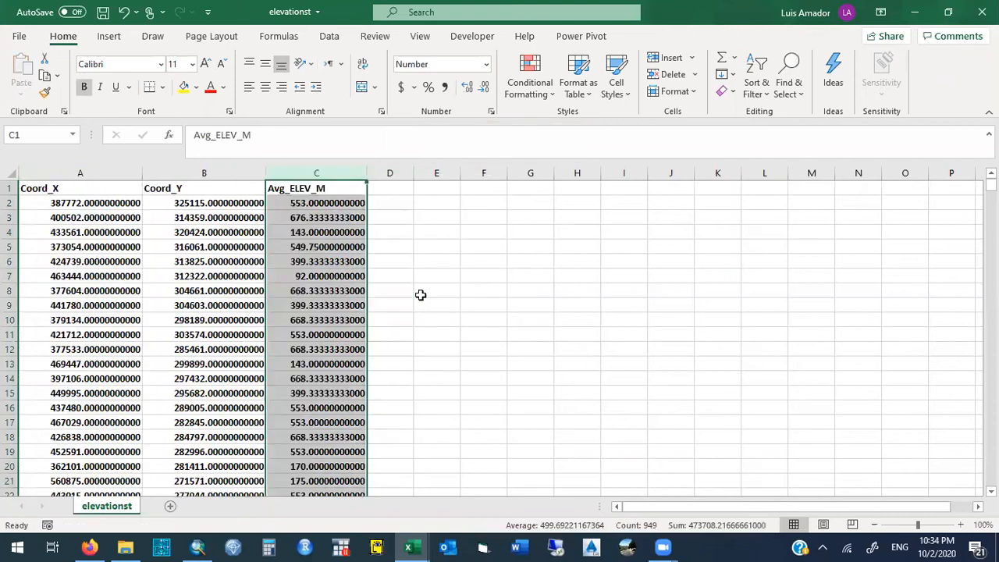
pyautogui.click(410, 216)
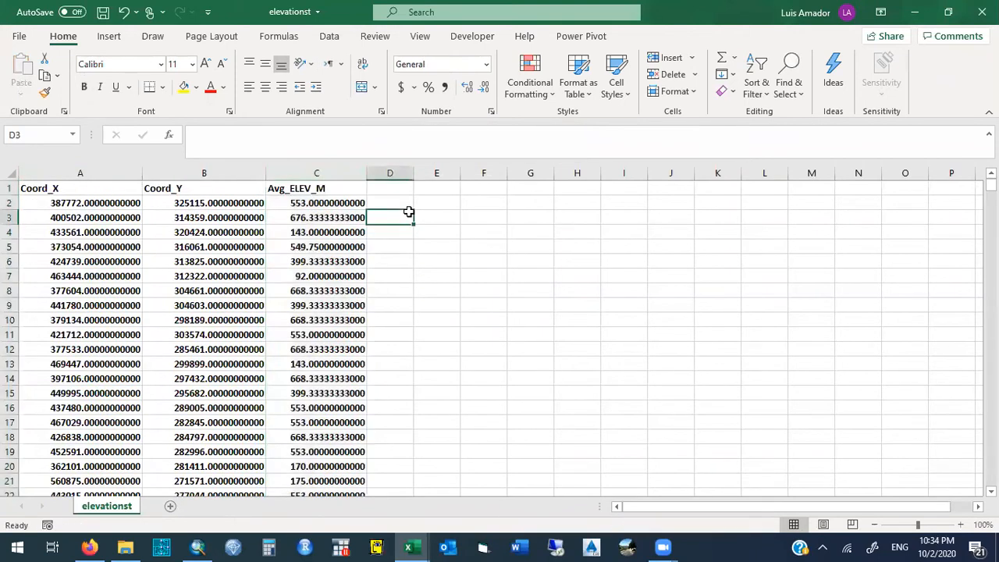
# - Format the Coord_X, Coord_Y and Avg_ELEV_M columns as numbers with 1 decimal place and centre their contents
pyautogui.moveTo(360, 174); pyautogui.dragTo(109, 172)
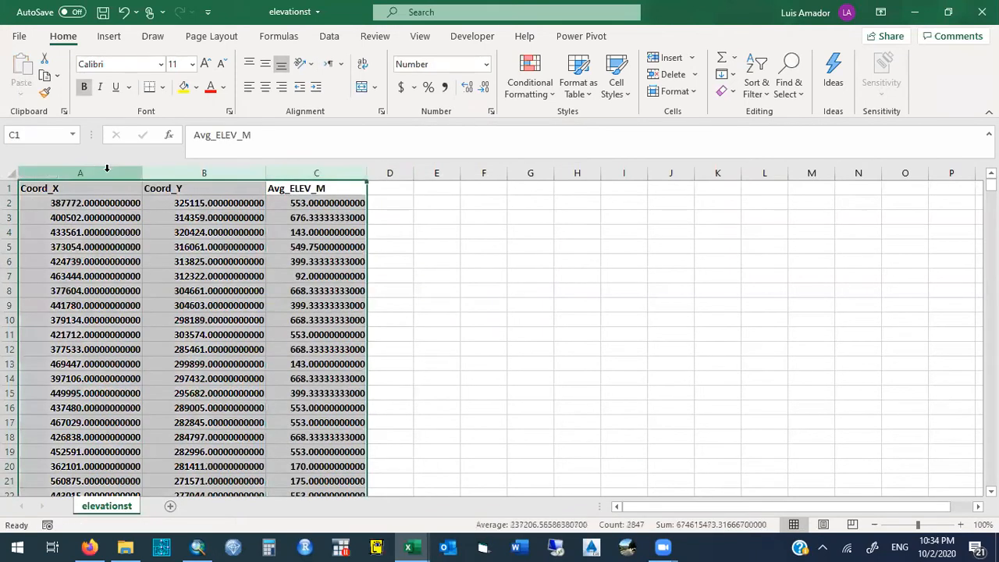
pyautogui.rightClick(110, 178)
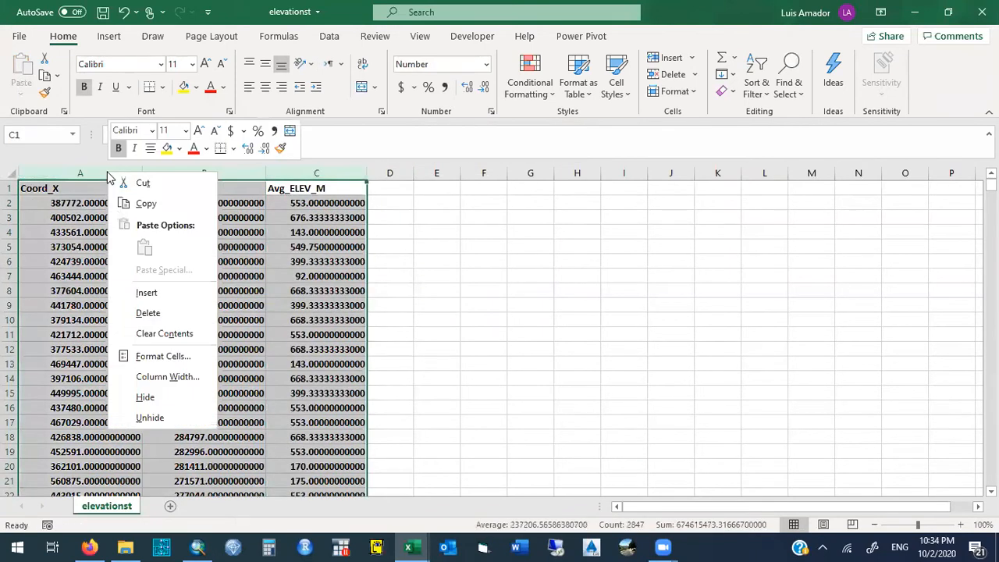
pyautogui.click(178, 357)
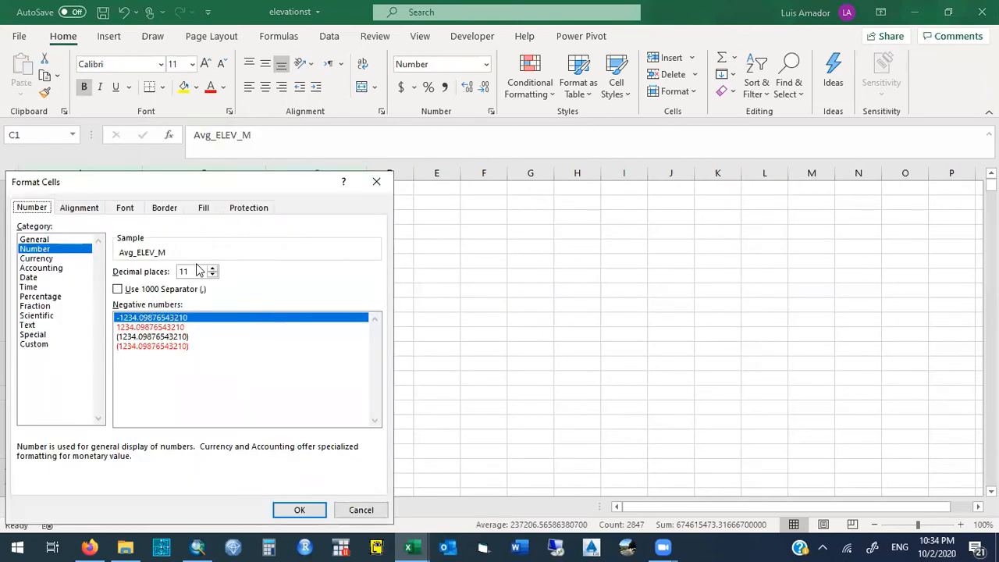
pyautogui.press('BackSpace')
pyautogui.press('BackSpace')
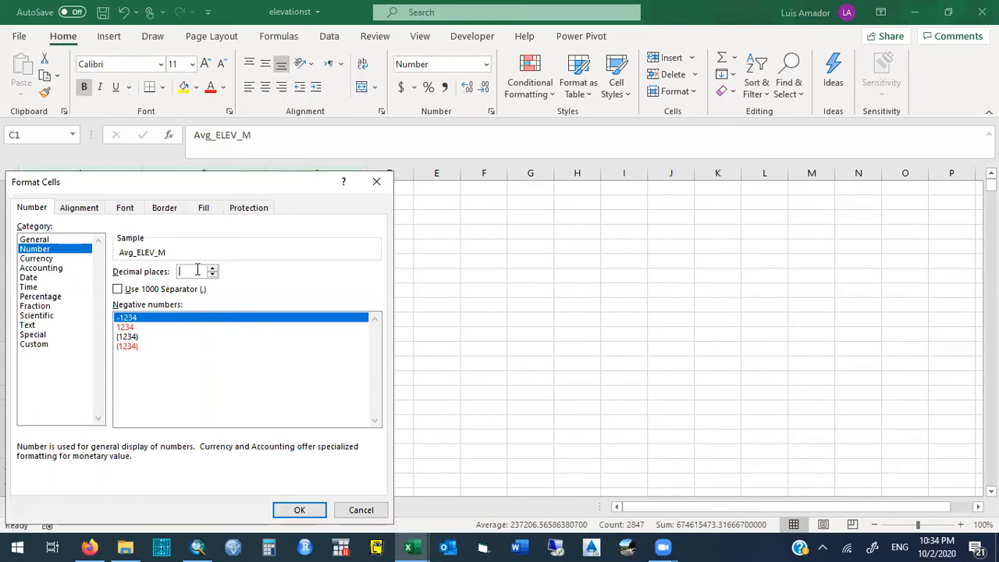
pyautogui.write('1')
pyautogui.press('Return')
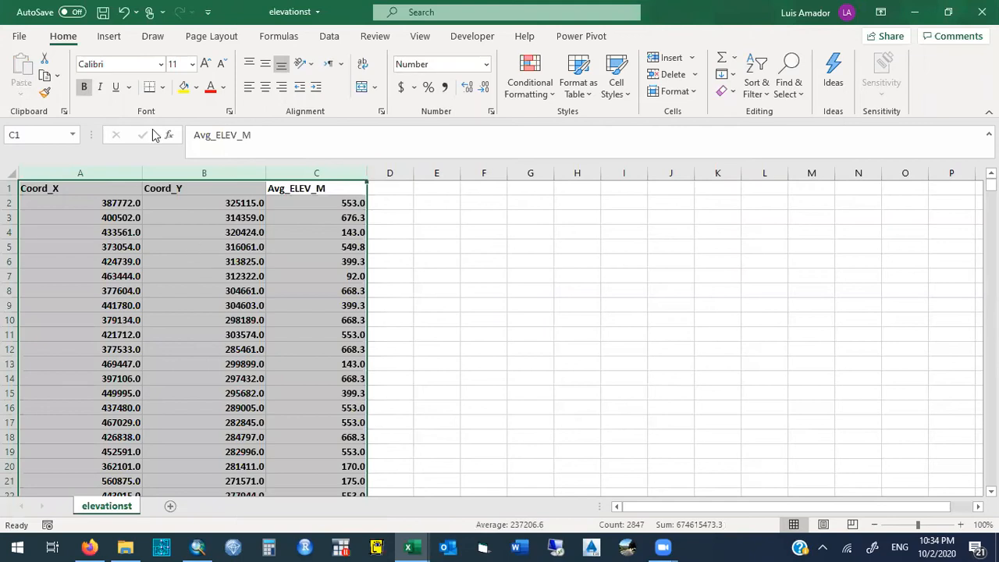
pyautogui.click(264, 90)
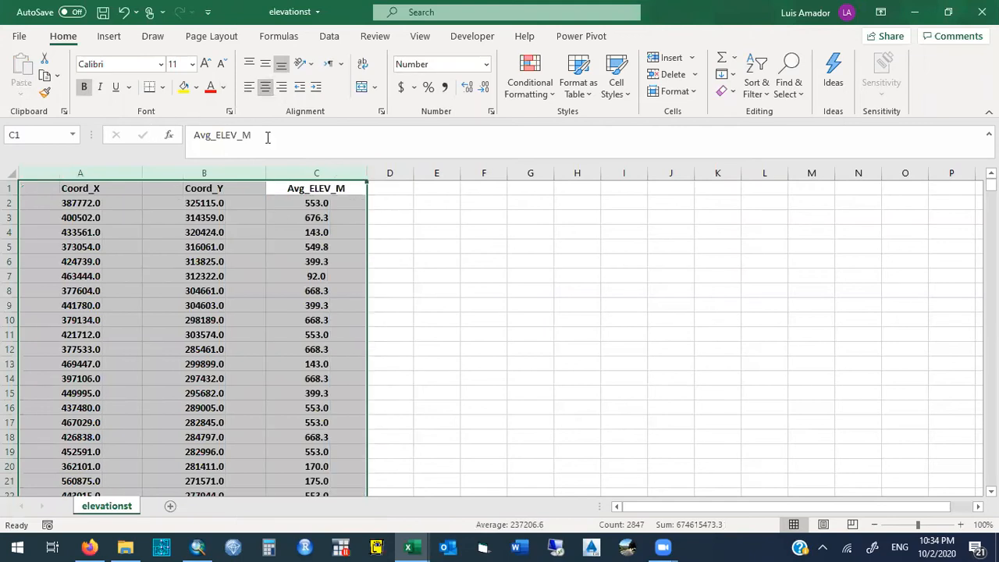
pyautogui.click(391, 216)
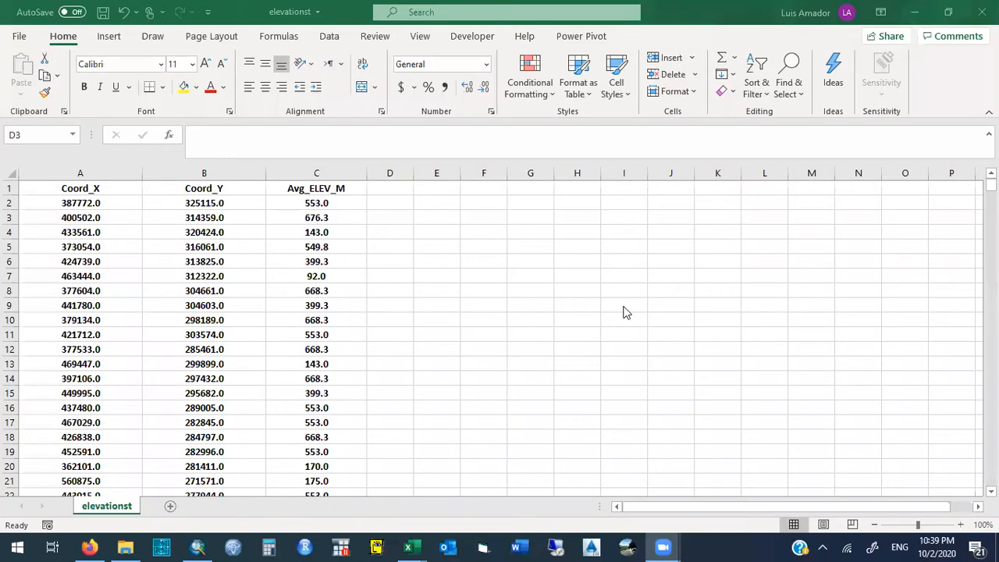
pyautogui.click(74, 171)
pyautogui.click(192, 171)
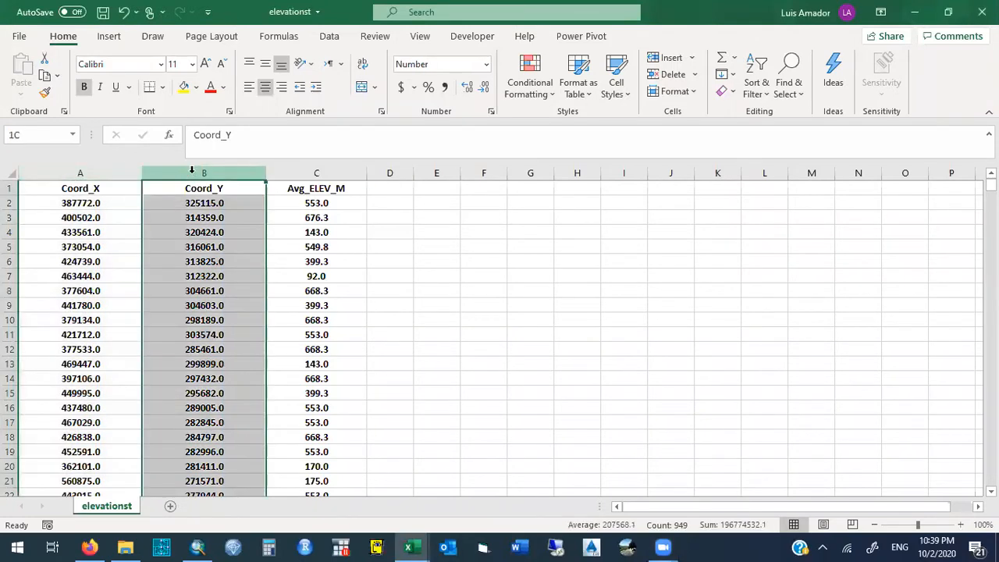
pyautogui.click(317, 173)
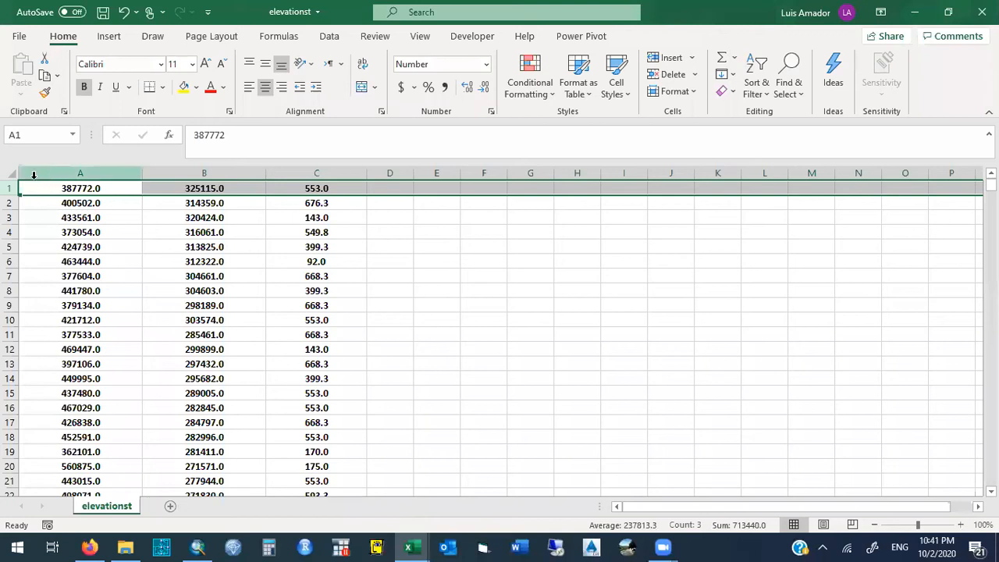
# - Undo the removal of the header row and delete that row again from the elevation point table
pyautogui.click(123, 12)
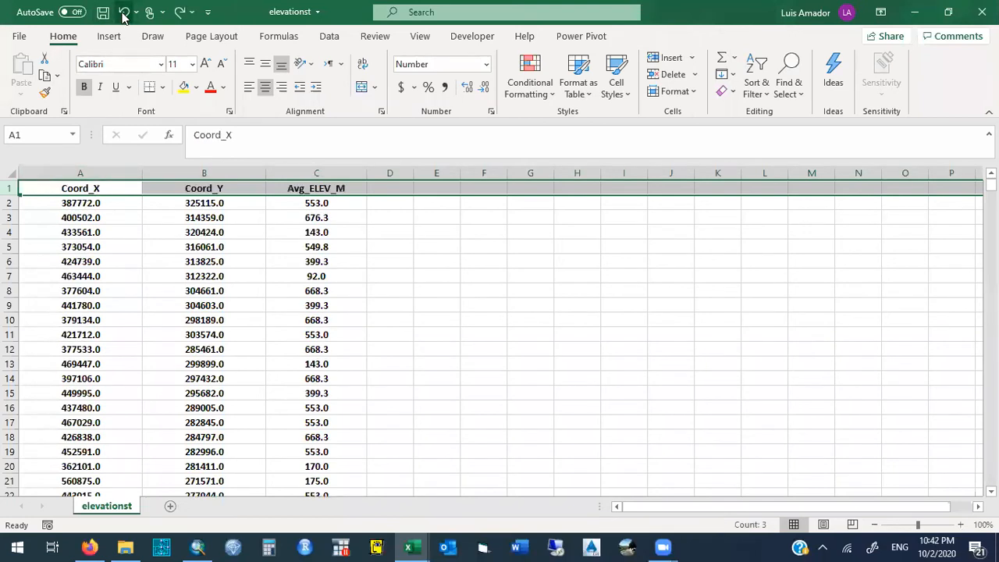
pyautogui.rightClick(11, 188)
pyautogui.click(75, 334)
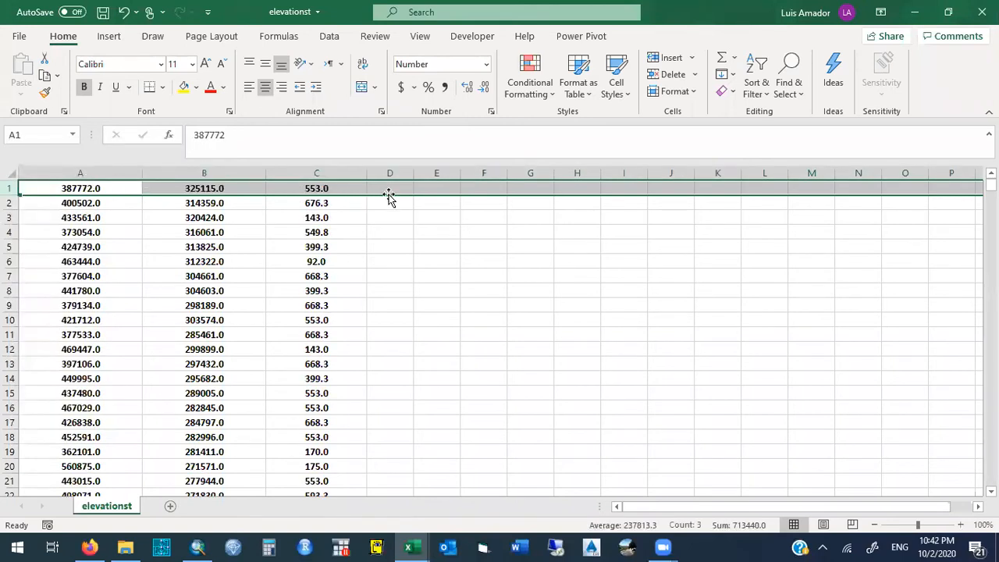
pyautogui.click(81, 173)
pyautogui.click(188, 171)
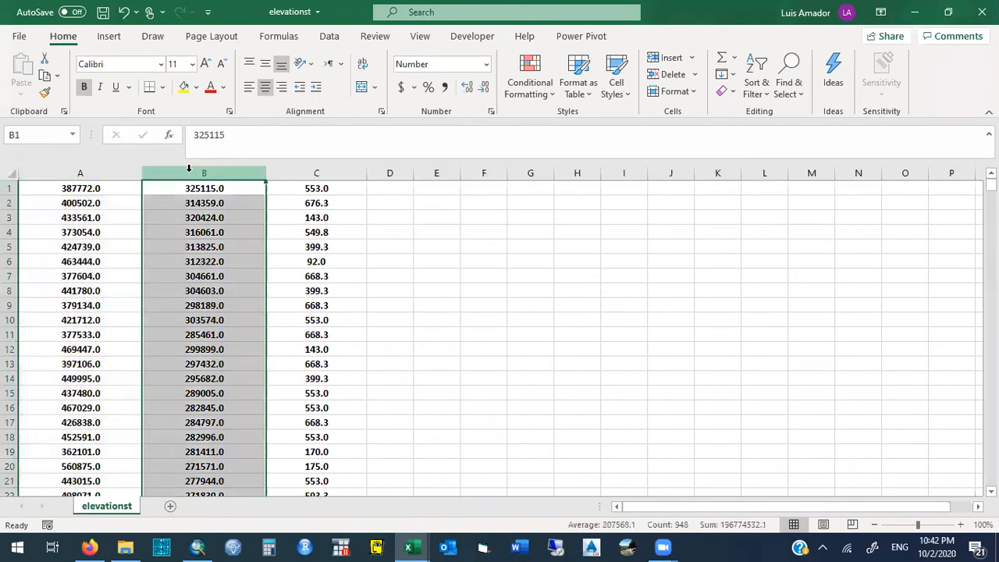
pyautogui.click(323, 169)
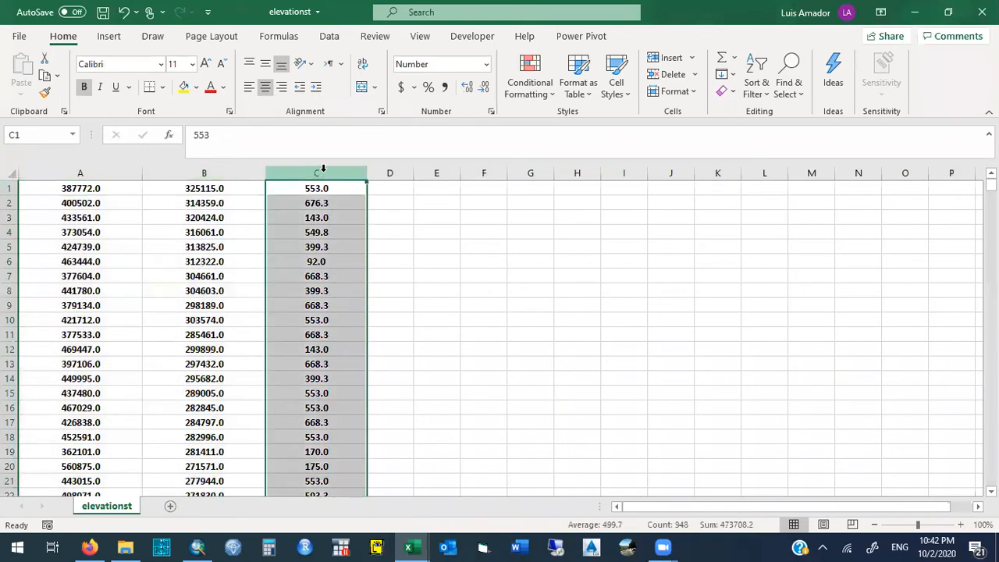
# - Save the sheet as a CSV (Comma delimited) file named elevations_CR_for_CIVIL3D and close the workbook
pyautogui.click(27, 37)
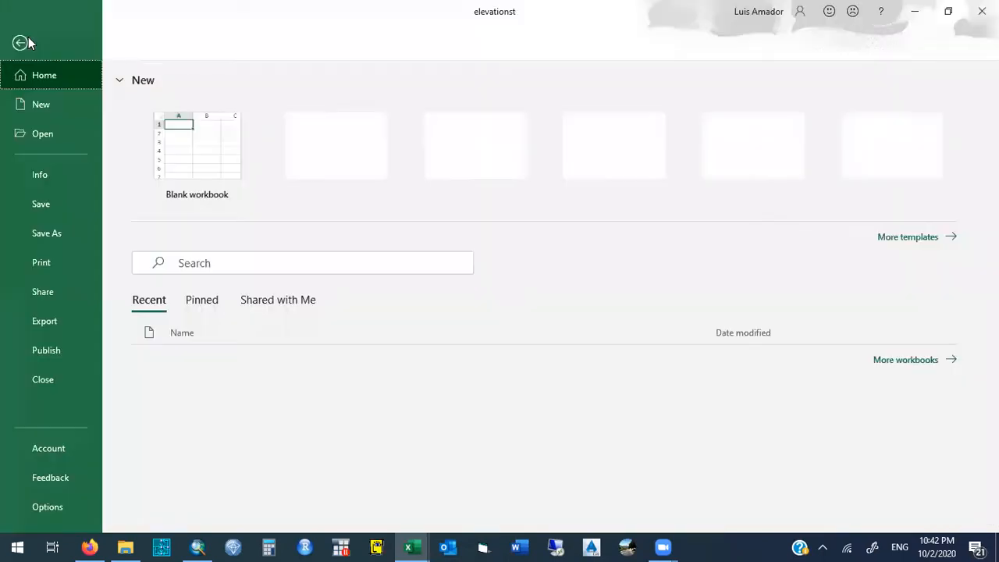
pyautogui.click(68, 232)
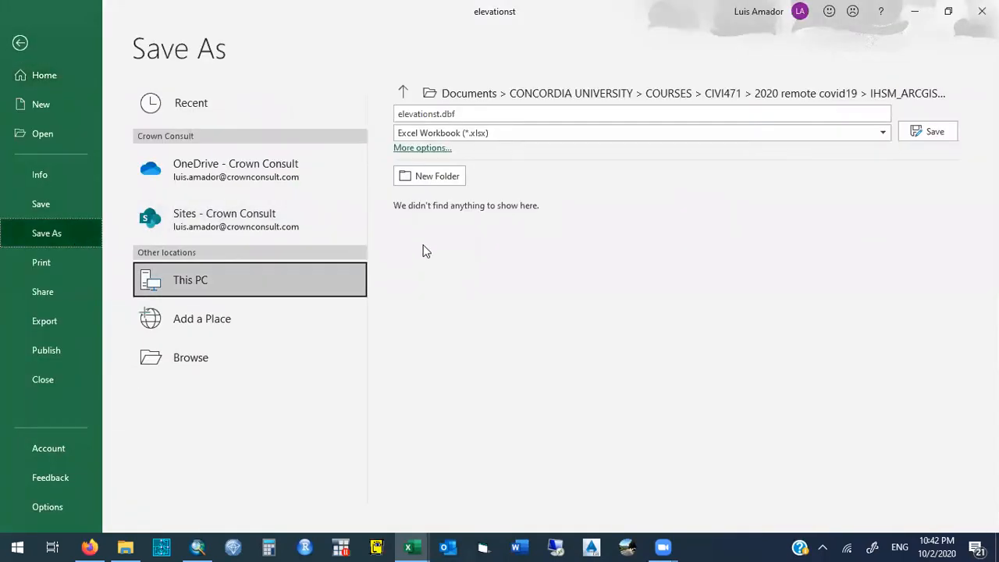
pyautogui.click(547, 133)
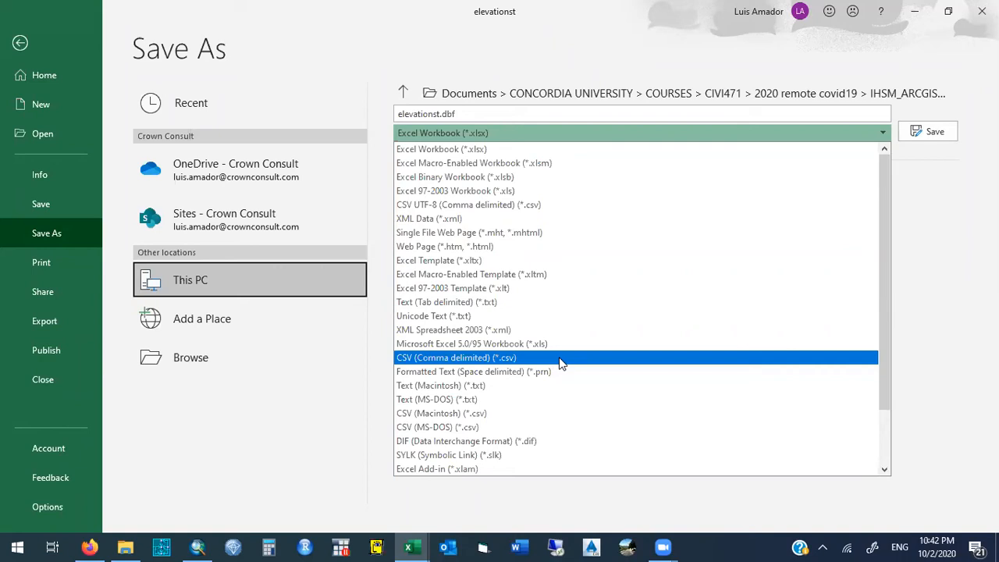
pyautogui.click(561, 363)
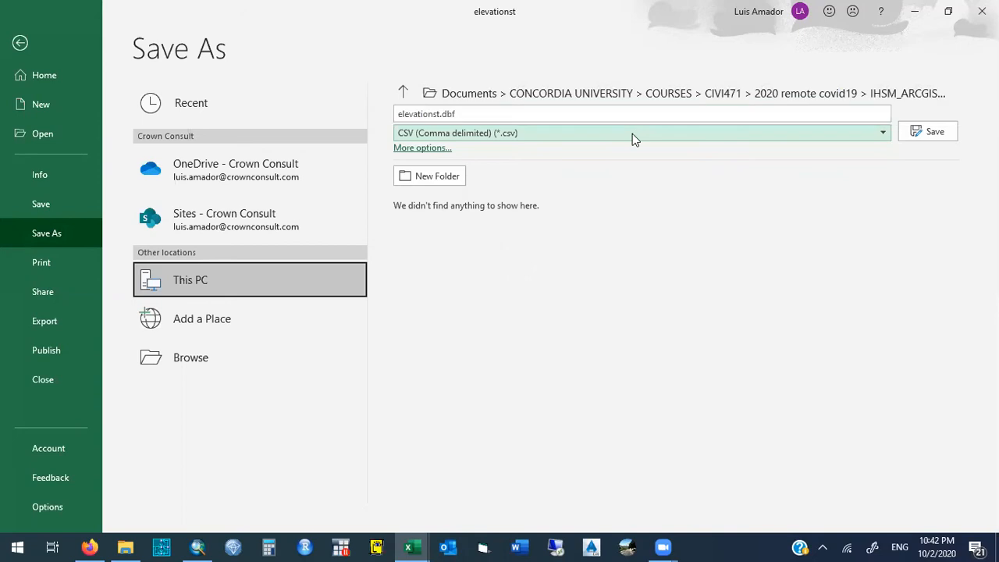
pyautogui.click(439, 114)
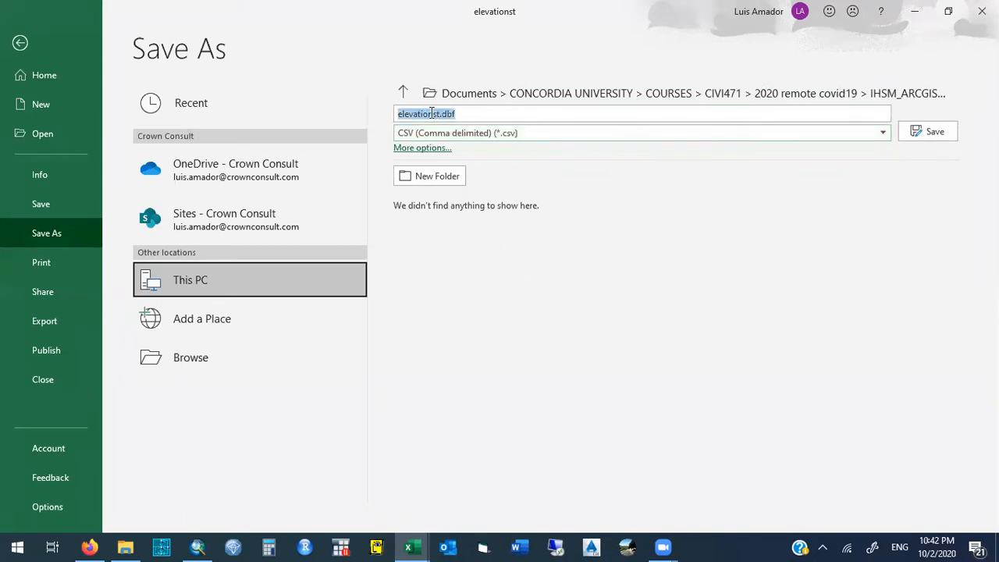
pyautogui.write('elevations_CR_for_CIVIL3D')
pyautogui.moveTo(539, 116); pyautogui.dragTo(370, 110)
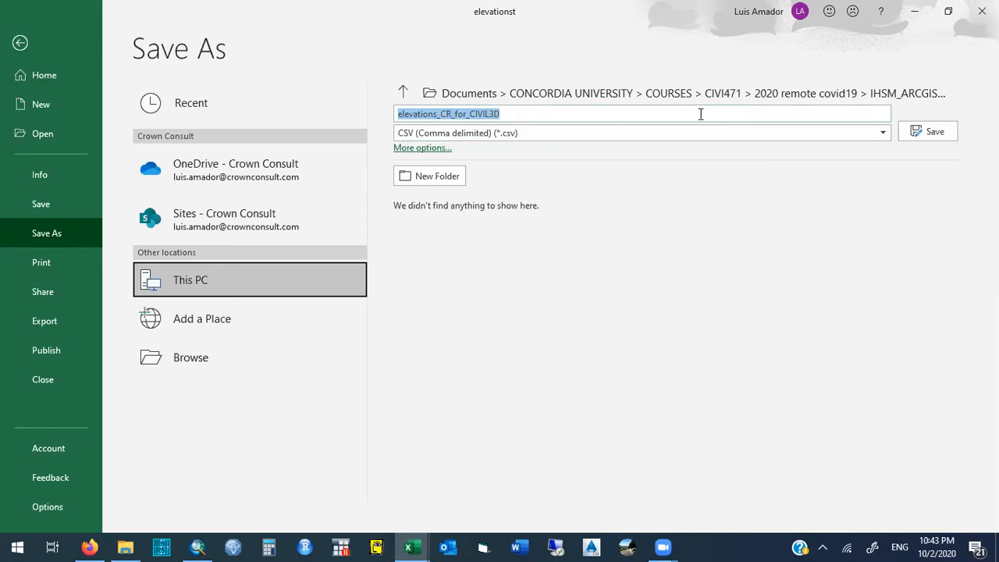
pyautogui.click(933, 132)
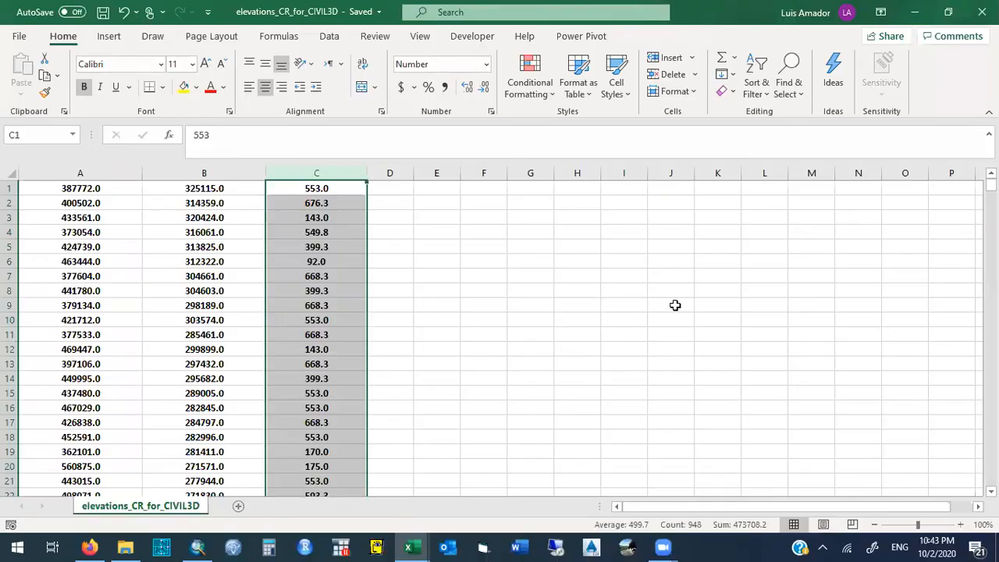
pyautogui.click(985, 11)
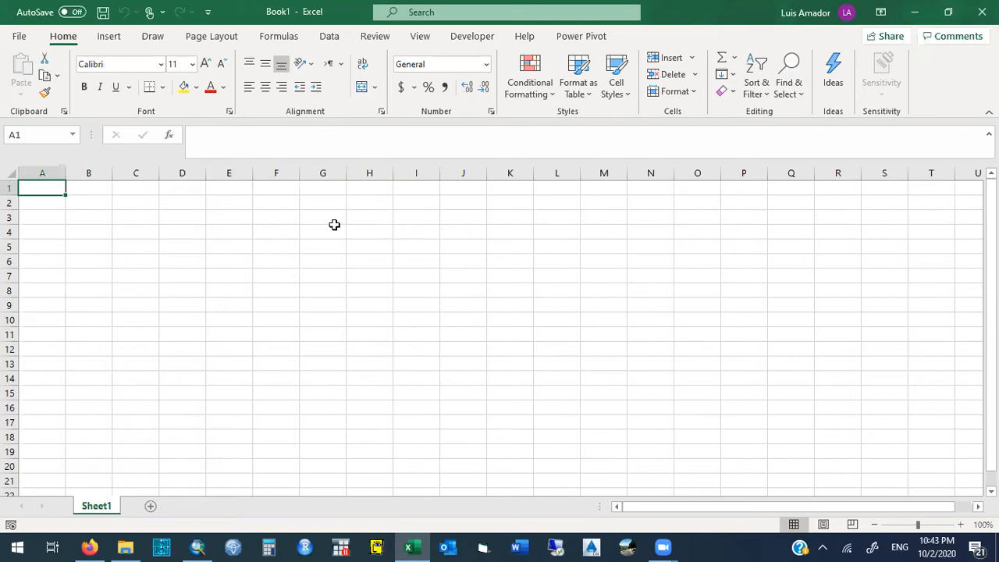
# - Open the dBase file whose name ends in _delete from the October 2 ARCGIS to CIVIL3D folder
pyautogui.click(19, 38)
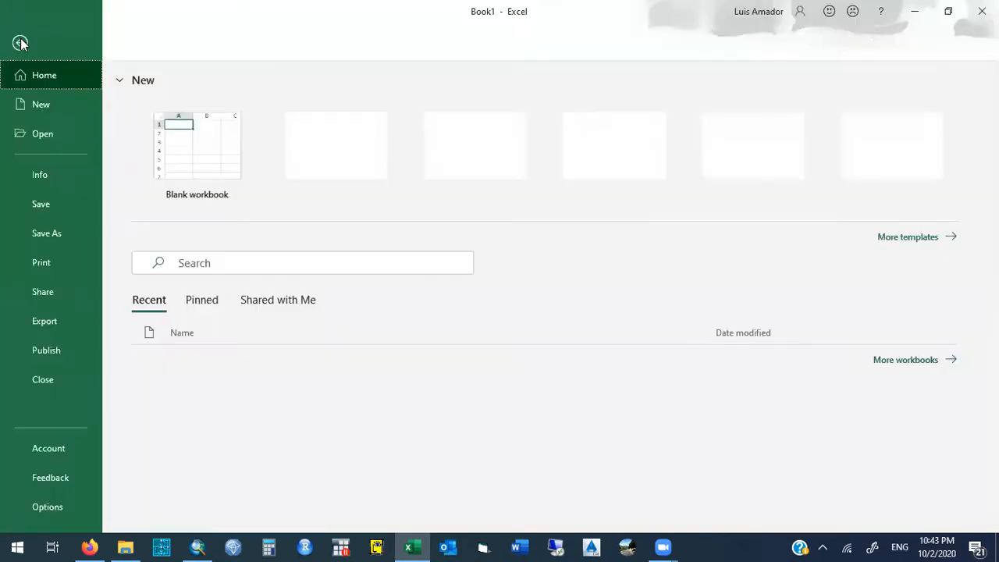
pyautogui.click(58, 134)
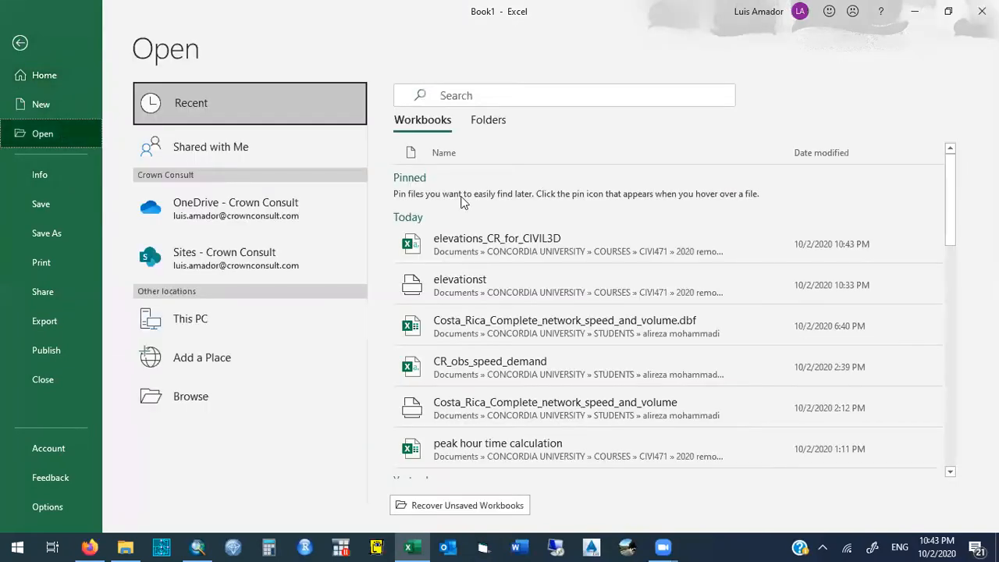
pyautogui.click(244, 393)
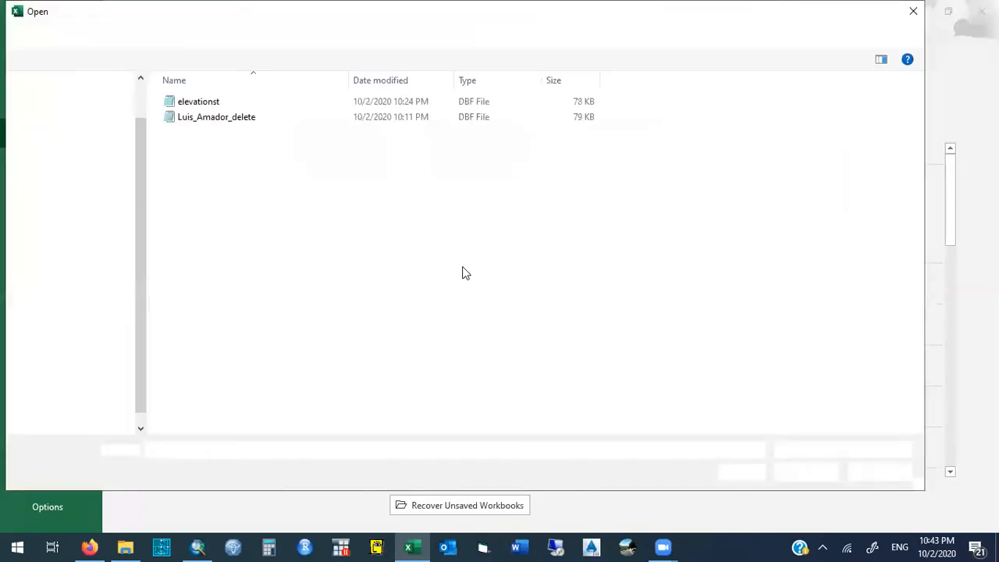
pyautogui.click(211, 121)
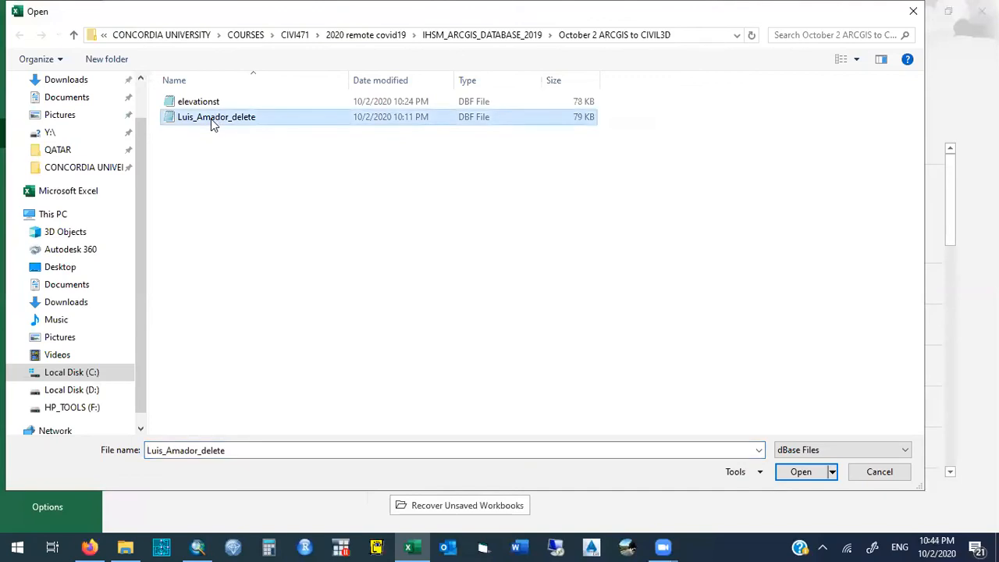
pyautogui.click(842, 459)
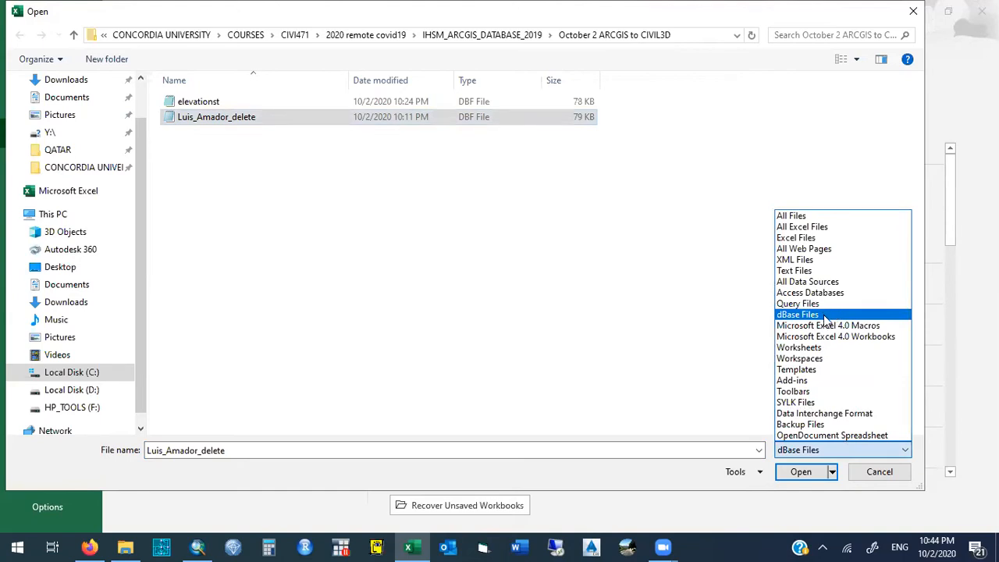
pyautogui.click(823, 315)
pyautogui.click(854, 459)
pyautogui.click(802, 316)
pyautogui.click(244, 123)
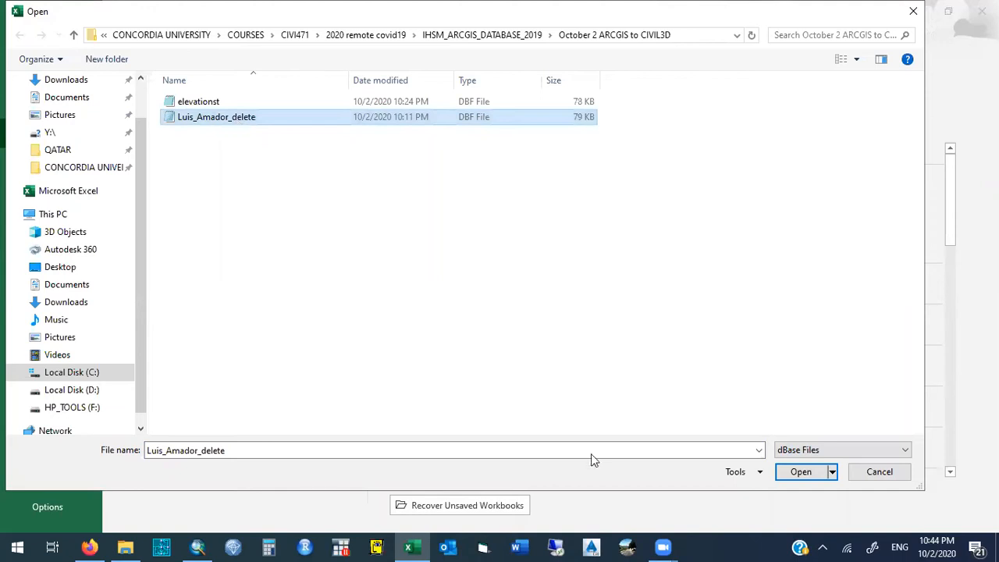
pyautogui.click(800, 472)
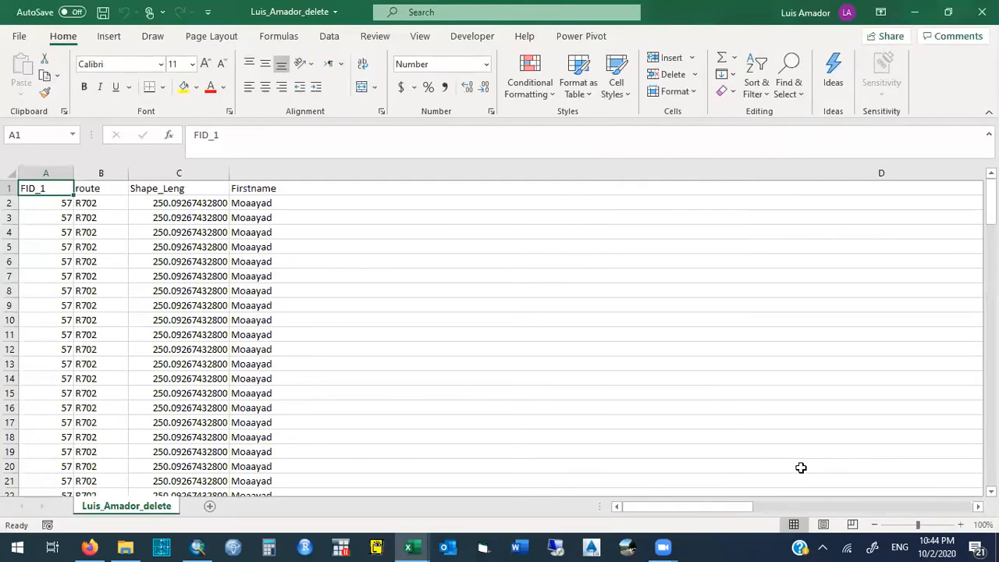
# - Set the width of all the table's columns to 10
pyautogui.click(433, 175)
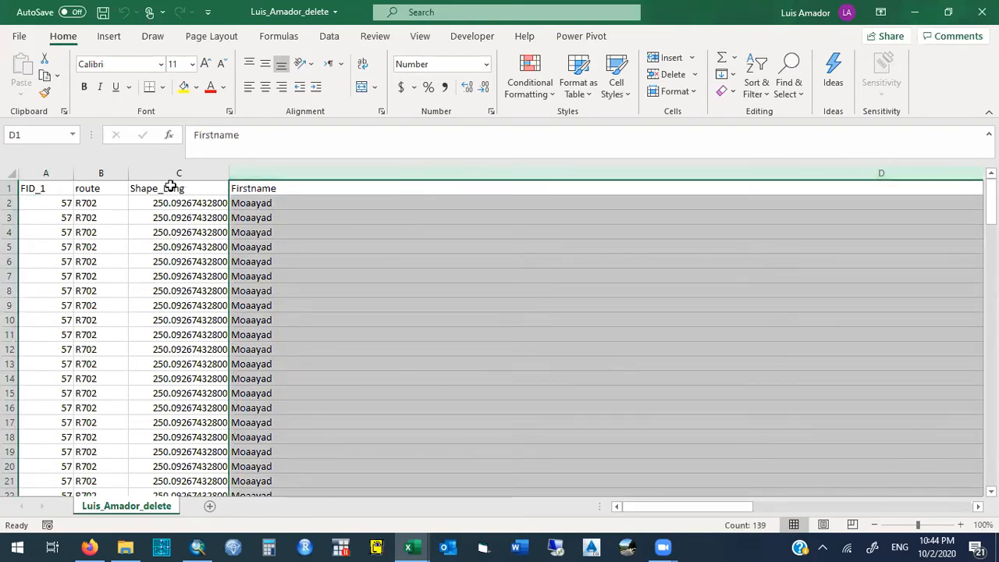
pyautogui.hotkey('ctrl', 'shift', 'Left')
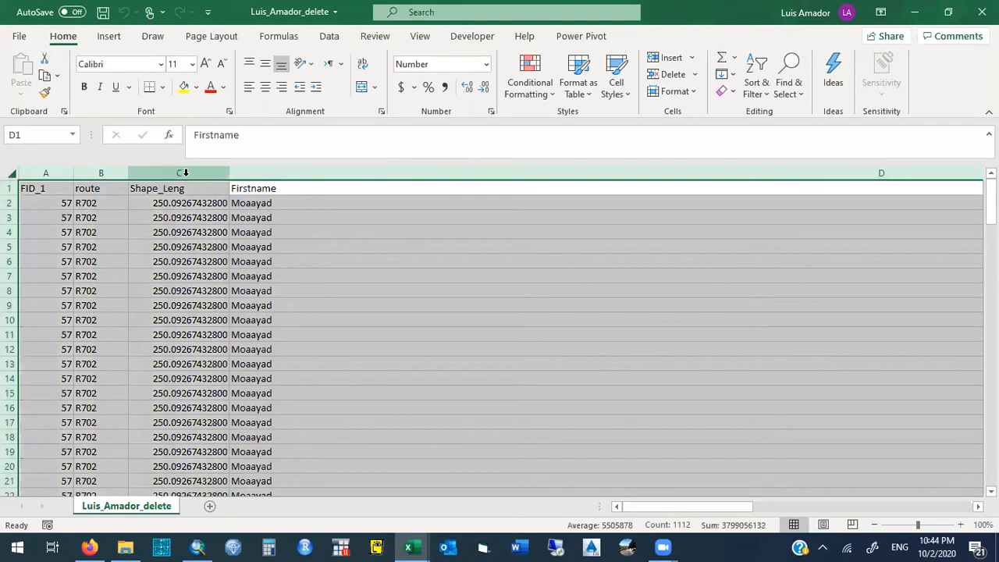
pyautogui.rightClick(188, 175)
pyautogui.click(248, 384)
pyautogui.write('10')
pyautogui.click(246, 390)
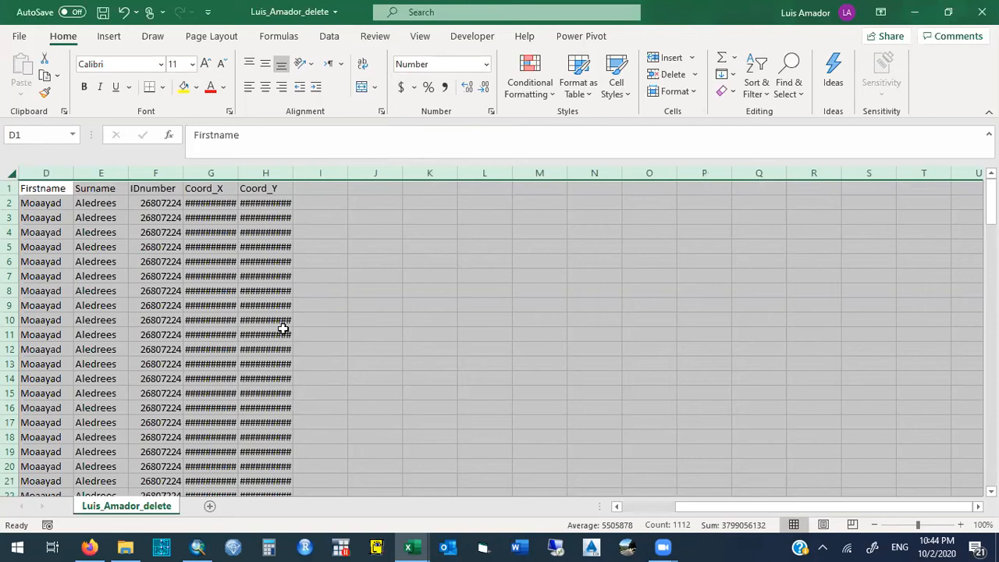
pyautogui.click(336, 287)
pyautogui.moveTo(700, 507); pyautogui.dragTo(627, 508)
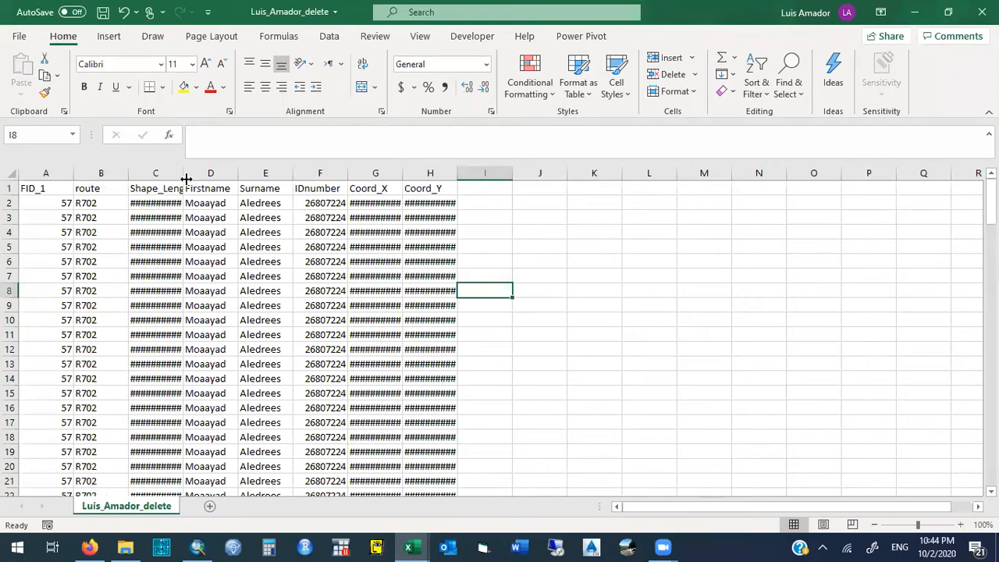
# - Widen the Coord_X and Coord_Y columns and format them as numbers with 2 decimal places
pyautogui.click(391, 172)
pyautogui.moveTo(391, 171); pyautogui.dragTo(491, 172)
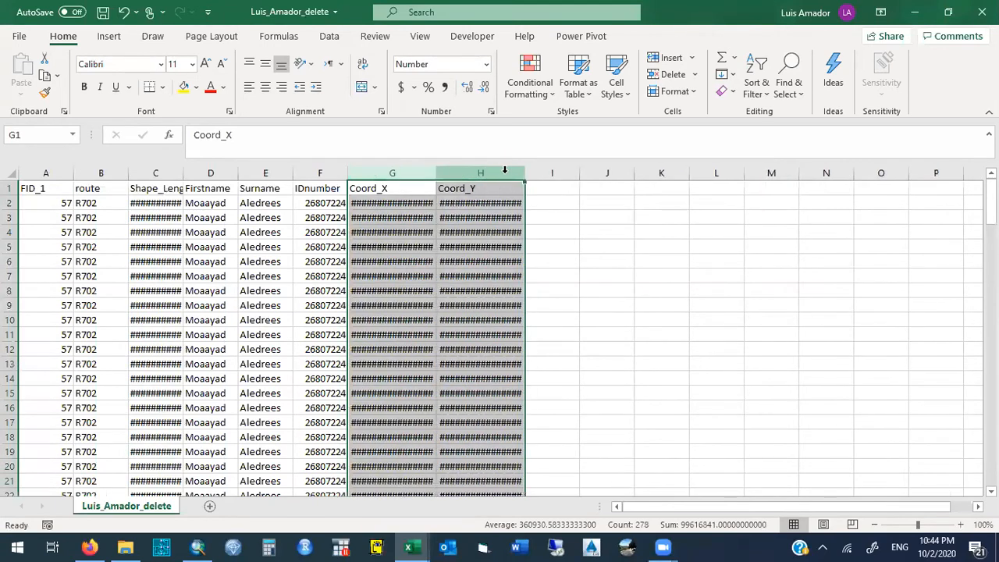
pyautogui.rightClick(507, 172)
pyautogui.click(559, 358)
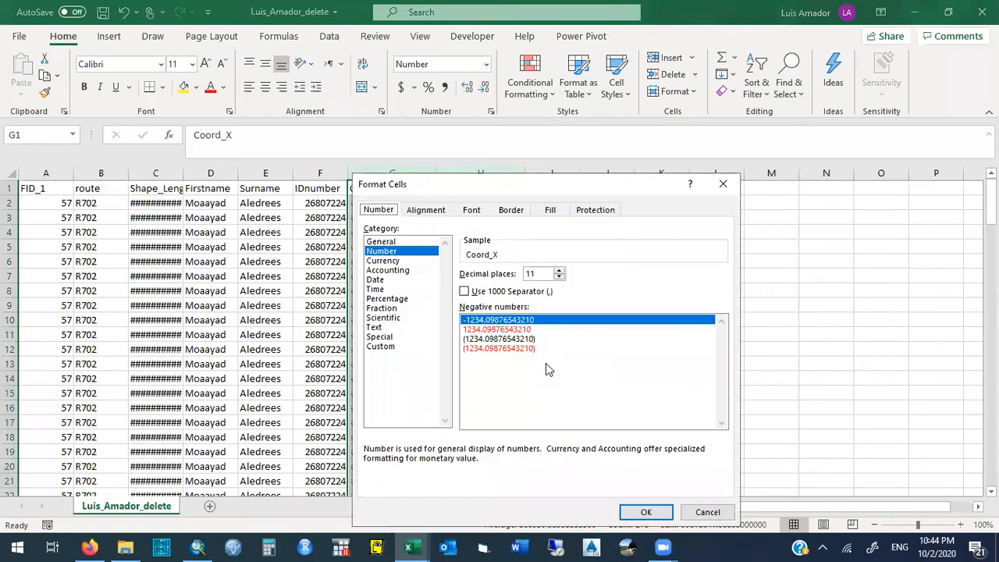
pyautogui.click(531, 273)
pyautogui.doubleClick(531, 273)
pyautogui.write('2')
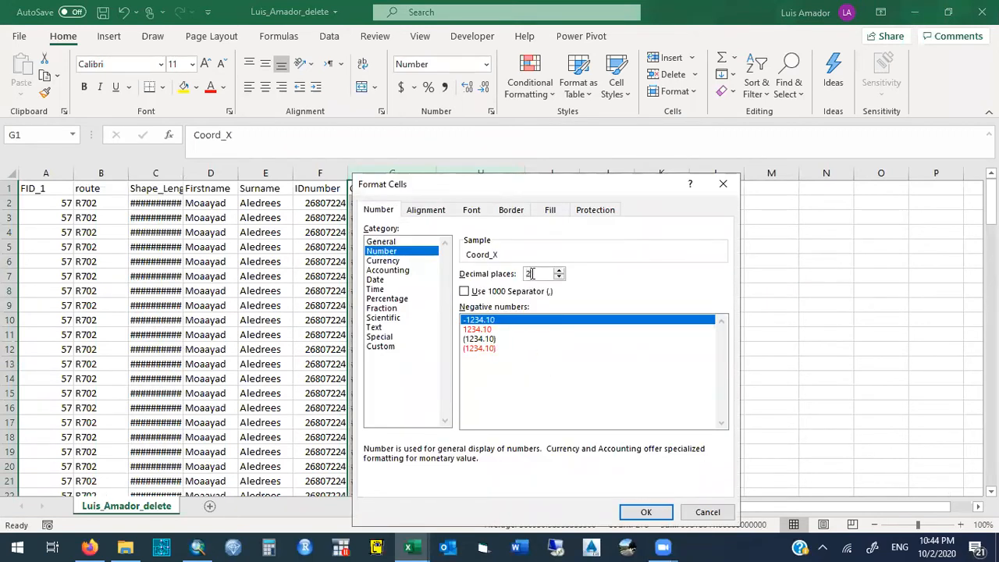
pyautogui.press('Return')
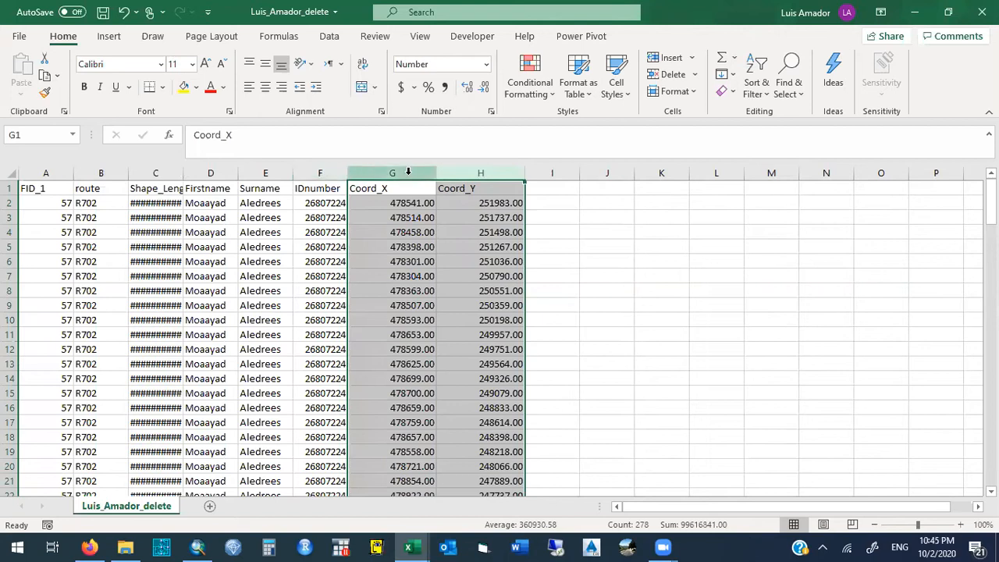
pyautogui.moveTo(395, 172); pyautogui.dragTo(477, 172)
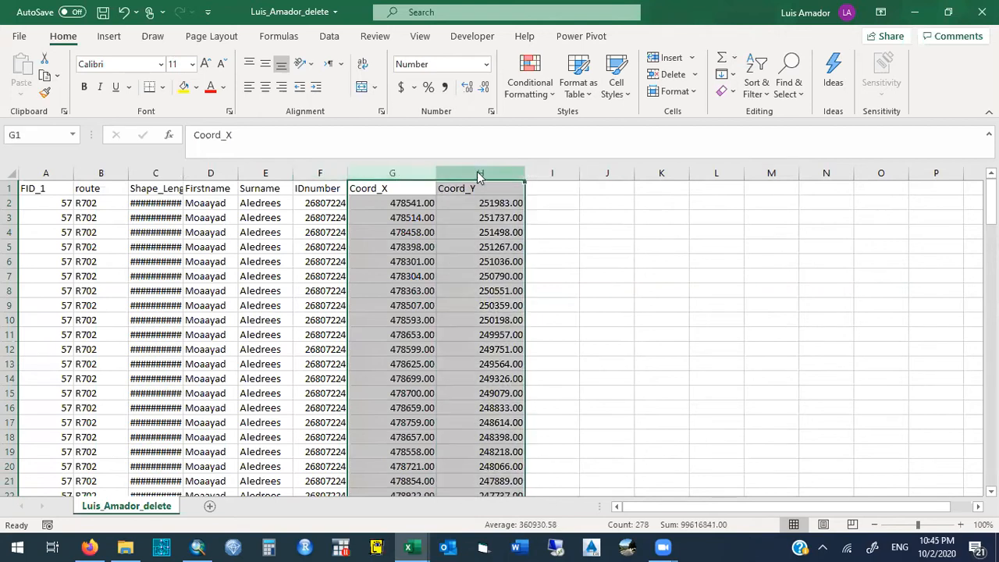
pyautogui.rightClick(478, 173)
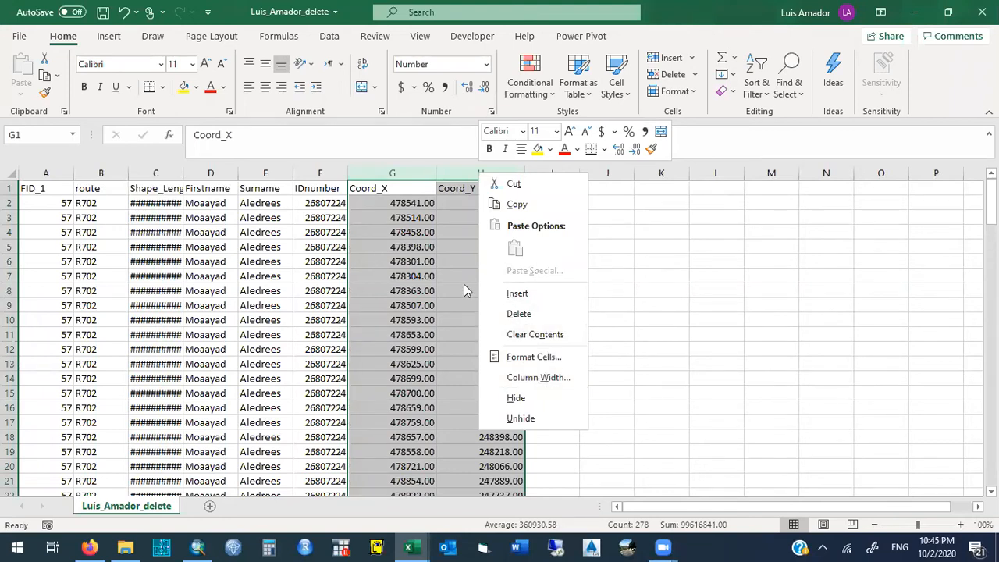
pyautogui.press('Escape')
# - Delete the columns from FID_1 through IDnumber, keeping only Coord_X and Coord_Y
pyautogui.moveTo(320, 167); pyautogui.dragTo(11, 182)
pyautogui.rightClick(207, 170)
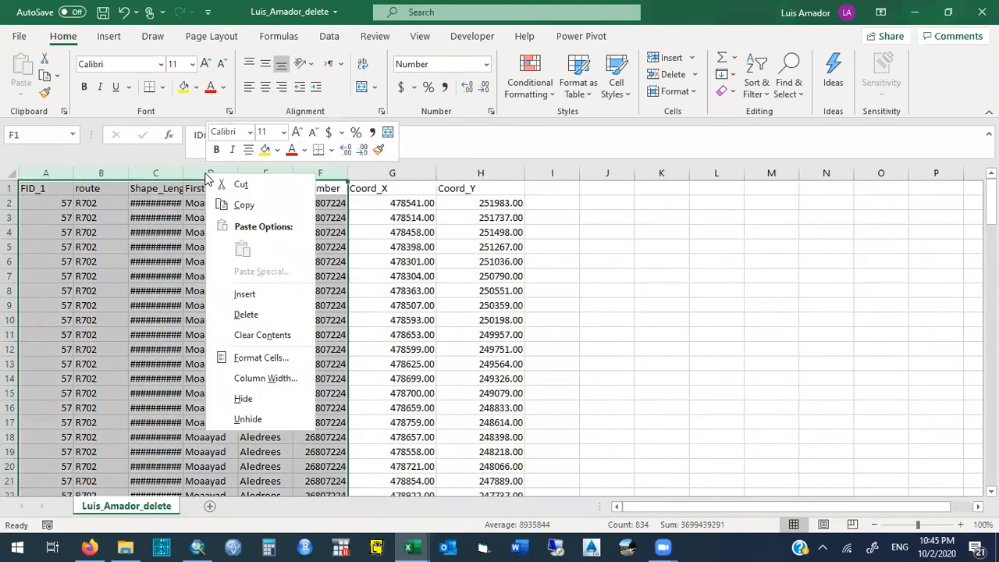
pyautogui.click(255, 313)
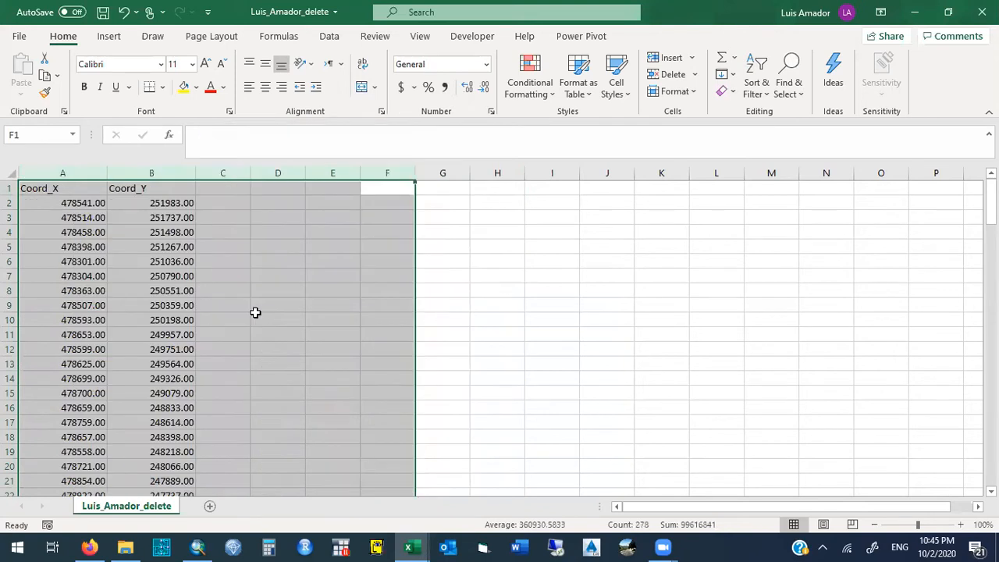
# - Add a Z column after Coord_Y and fill it with the value 100 for every data row
pyautogui.click(86, 188)
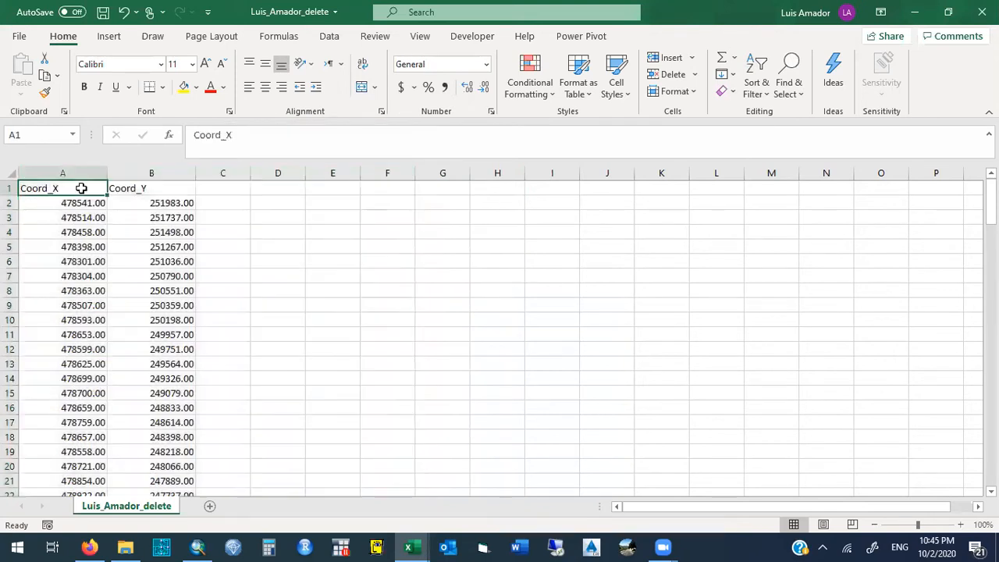
pyautogui.click(136, 188)
pyautogui.click(216, 189)
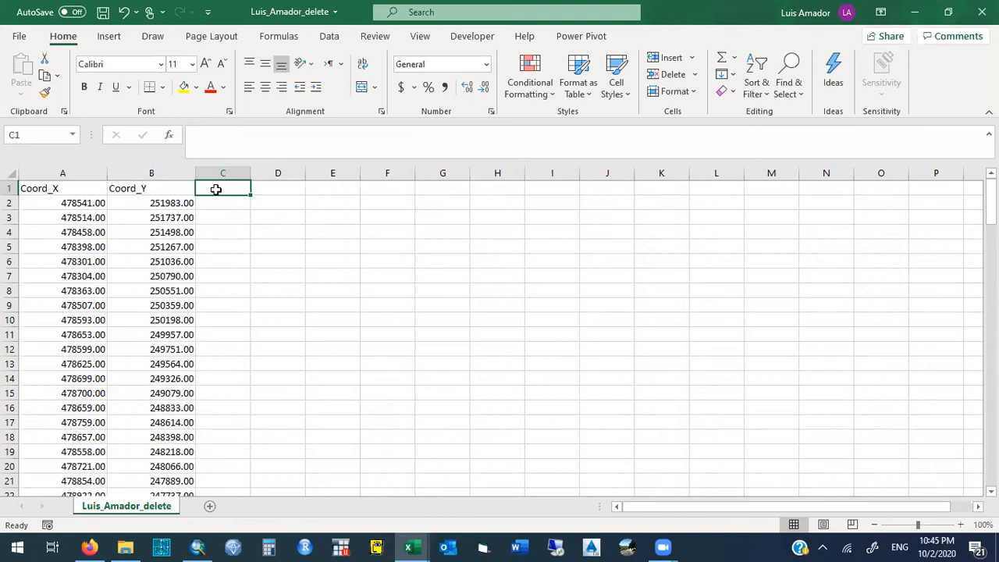
pyautogui.write('Z')
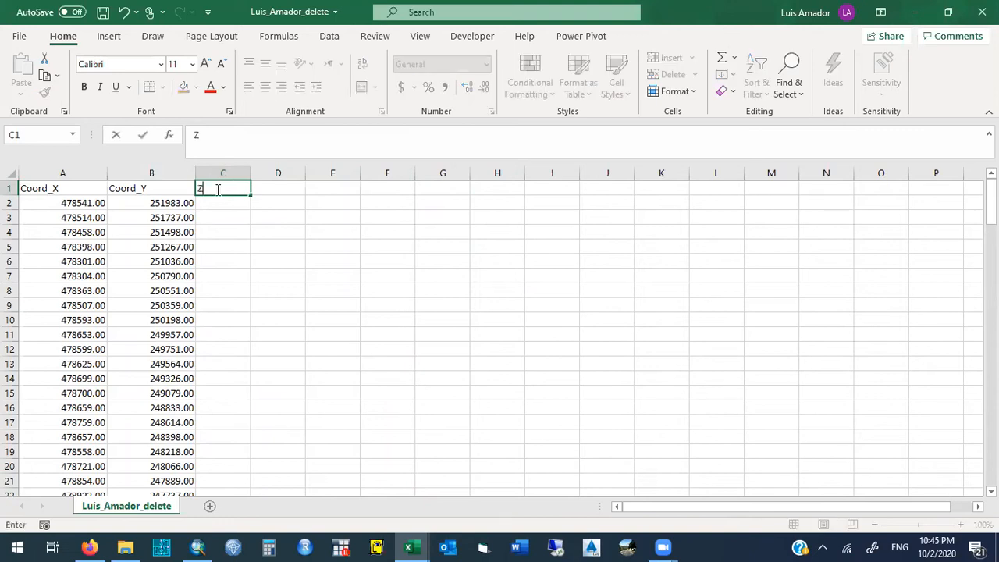
pyautogui.press('Return')
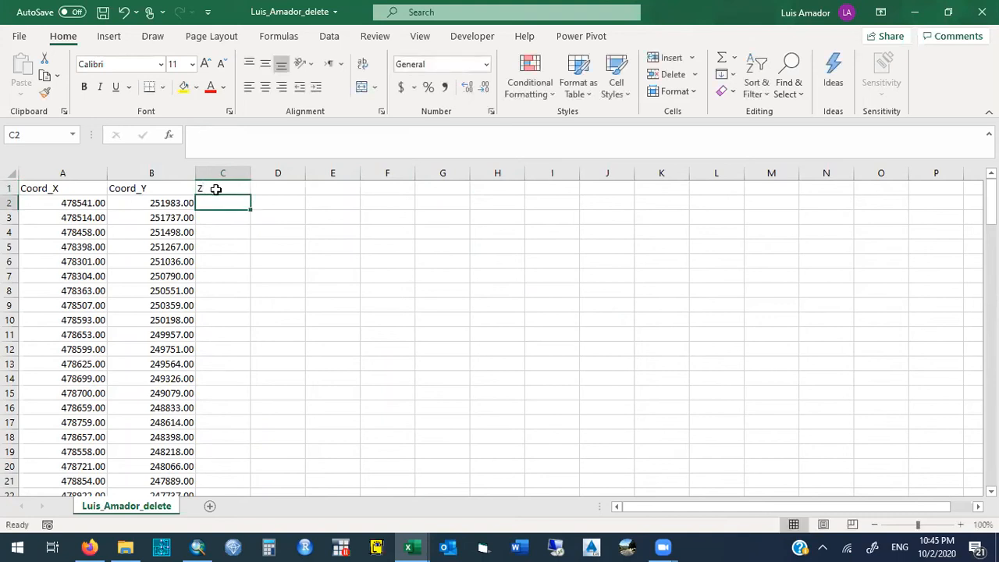
pyautogui.write('100')
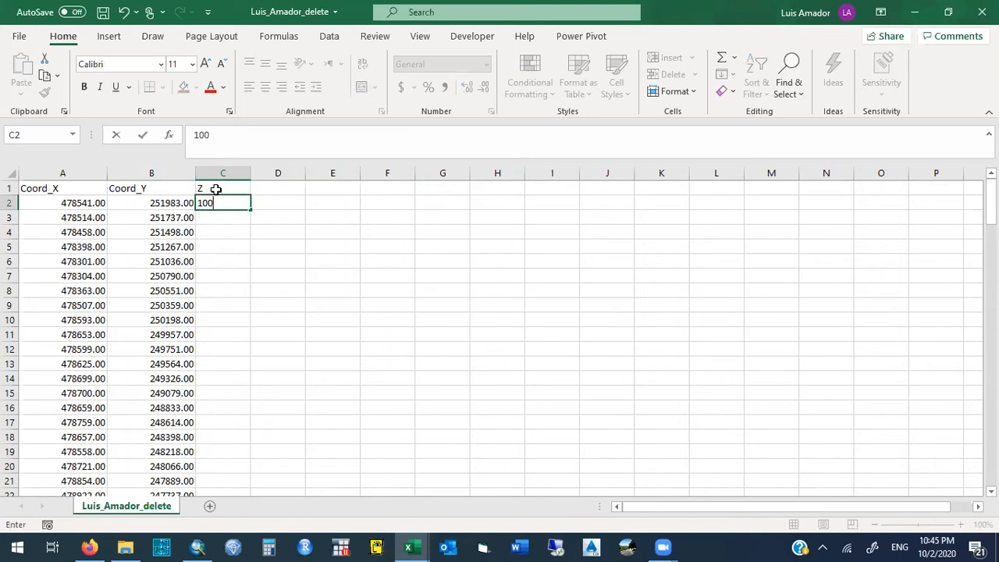
pyautogui.press('Return')
pyautogui.click(226, 202)
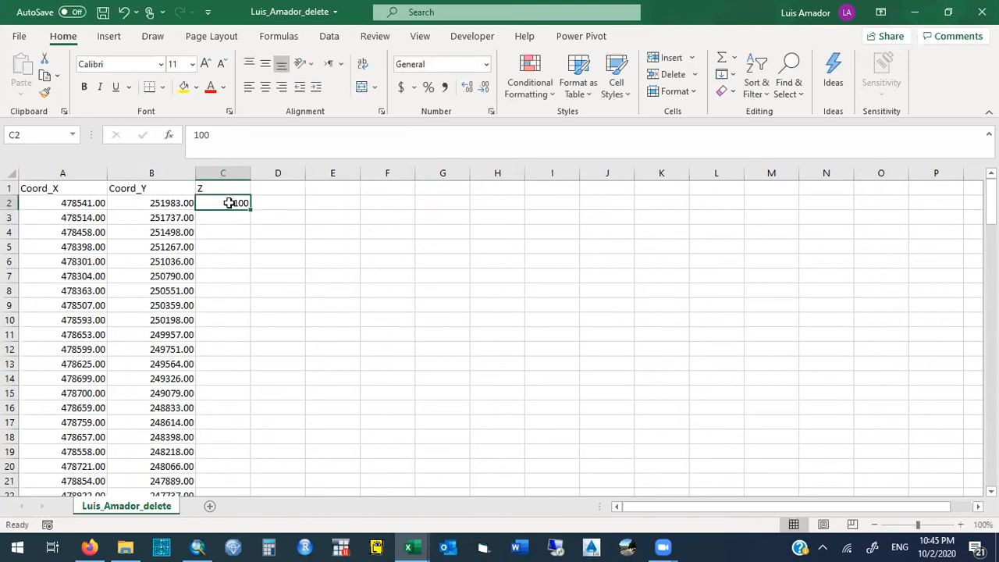
pyautogui.doubleClick(248, 208)
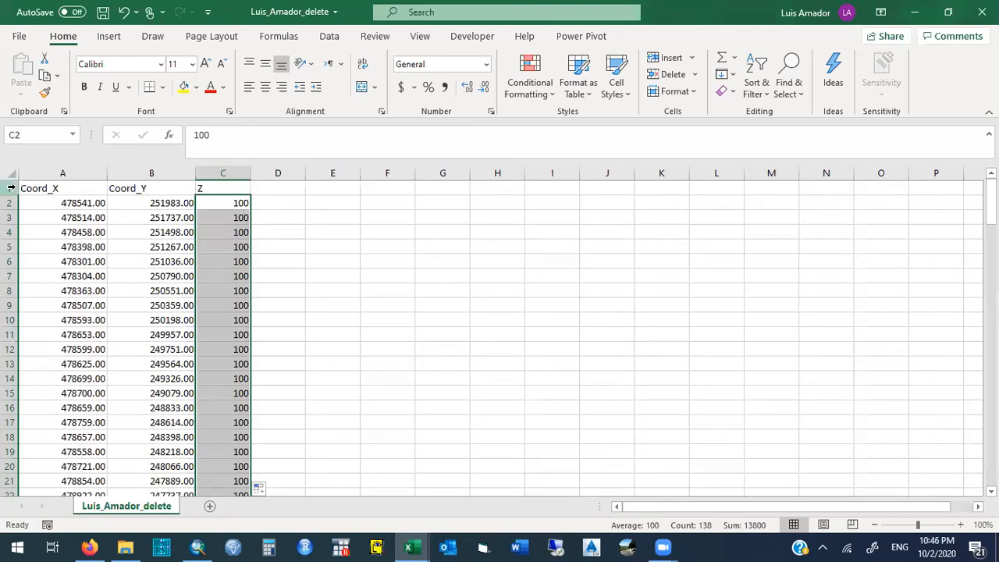
# - Delete the header row holding Coord_X, Coord_Y and Z so that only the point values remain
pyautogui.click(44, 190)
pyautogui.click(140, 190)
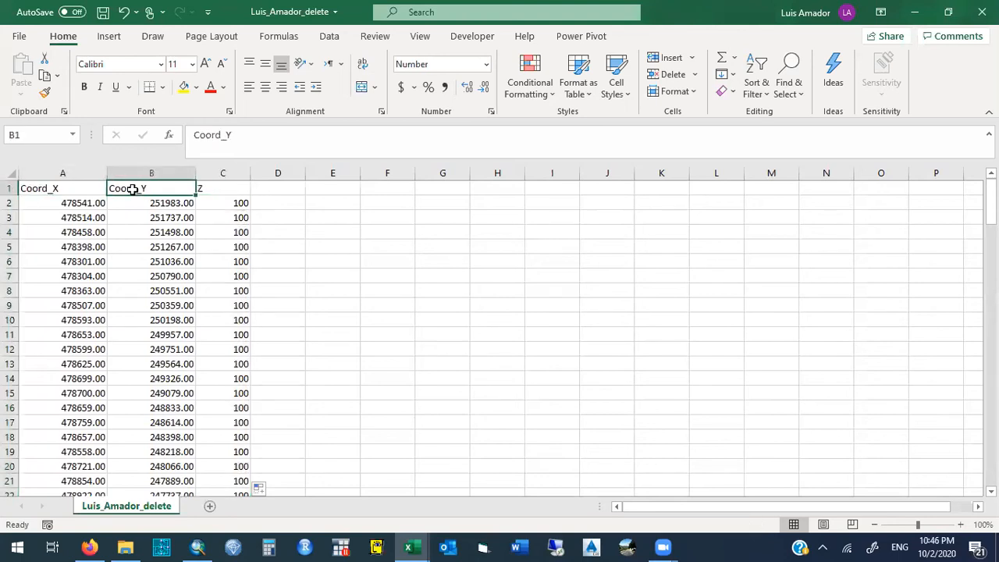
pyautogui.click(219, 190)
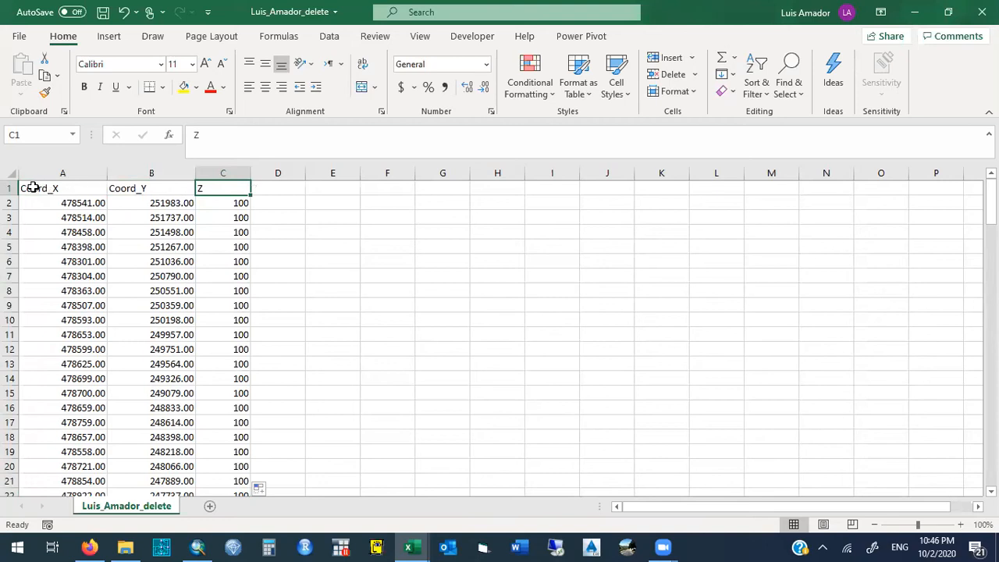
pyautogui.click(6, 188)
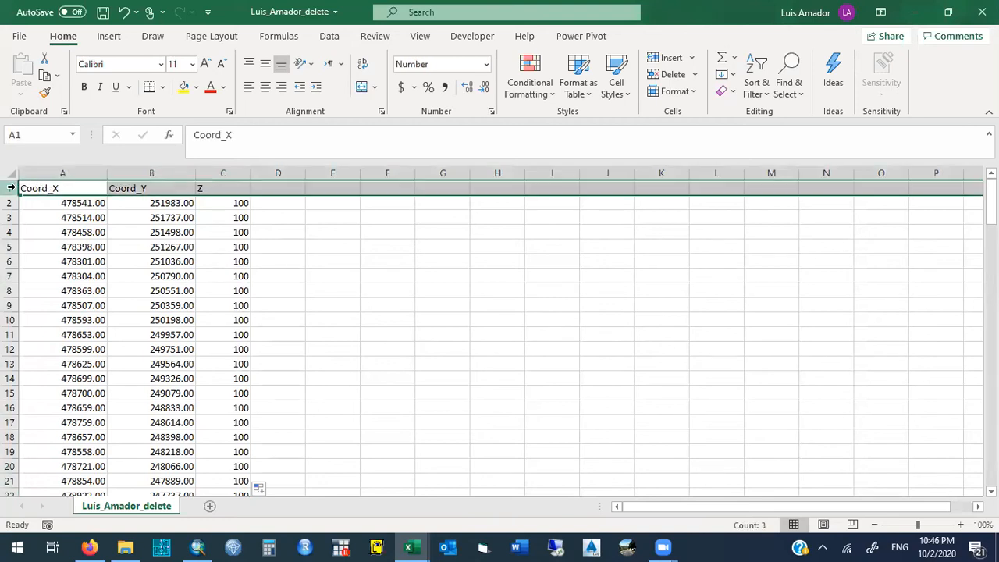
pyautogui.rightClick(10, 187)
pyautogui.click(46, 326)
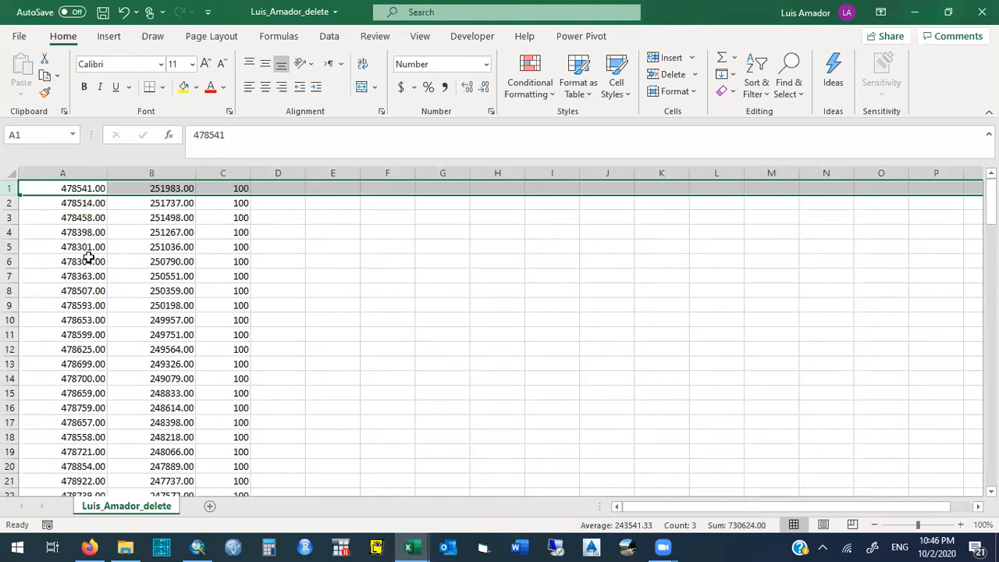
# - Save the table as a CSV (Comma delimited) file, replacing "delete.dbf" in its name with "road segment for CIVIL 3D"
pyautogui.click(18, 37)
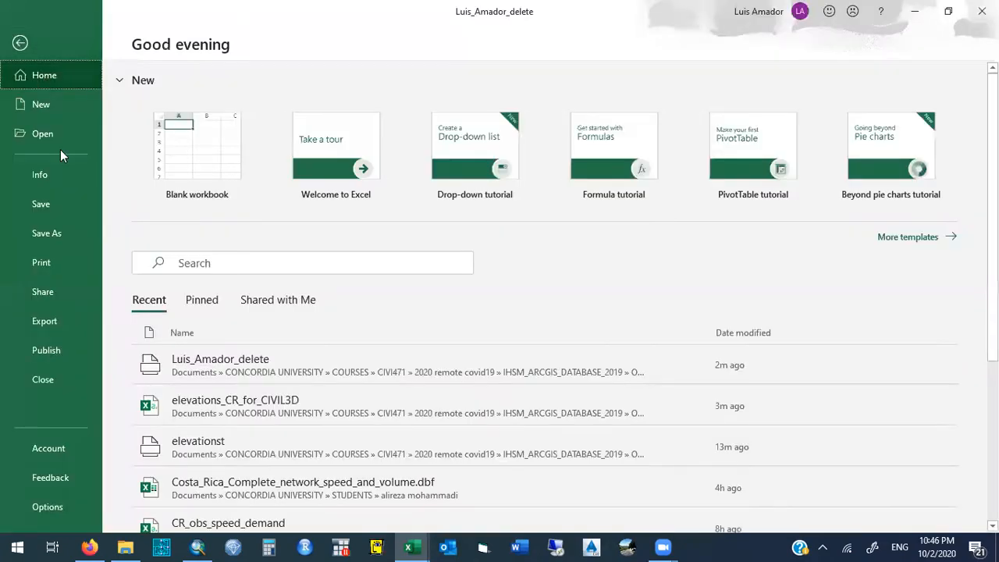
pyautogui.click(74, 233)
pyautogui.click(501, 133)
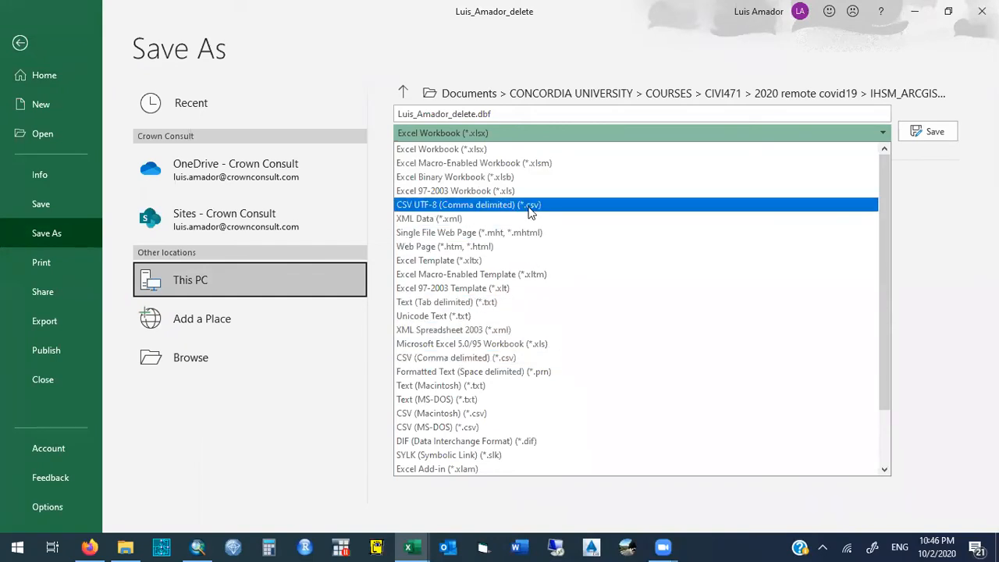
pyautogui.click(533, 358)
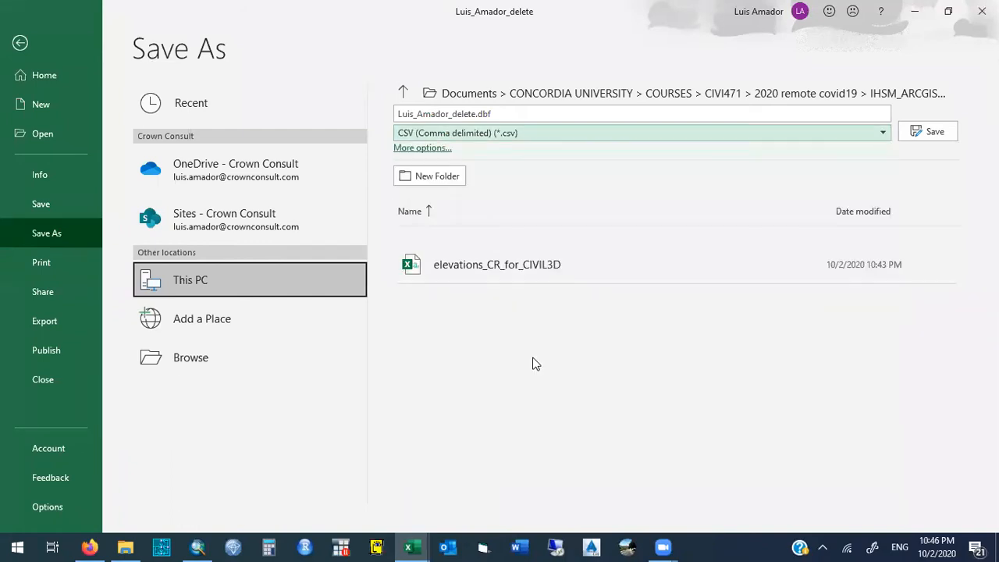
pyautogui.click(476, 114)
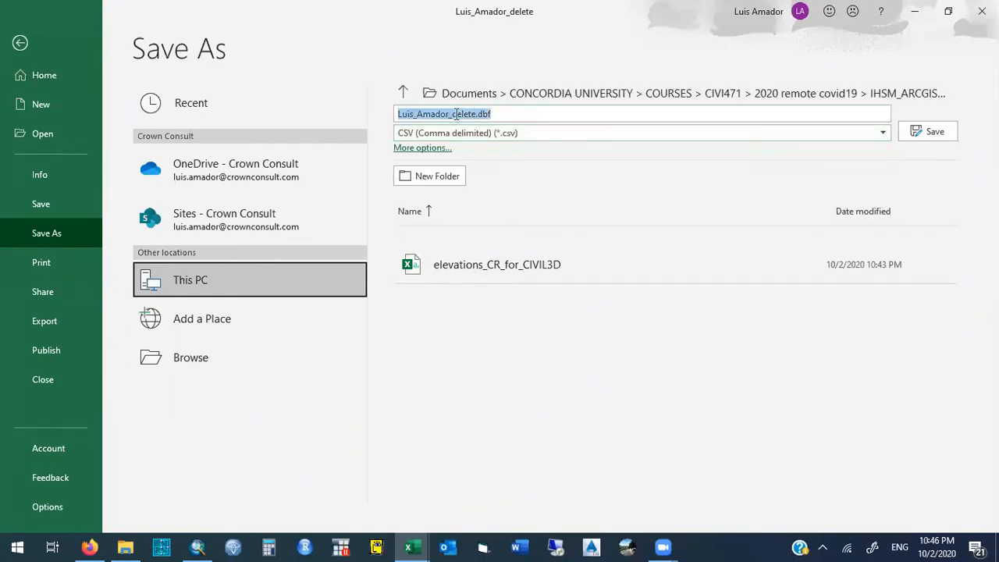
pyautogui.doubleClick(468, 117)
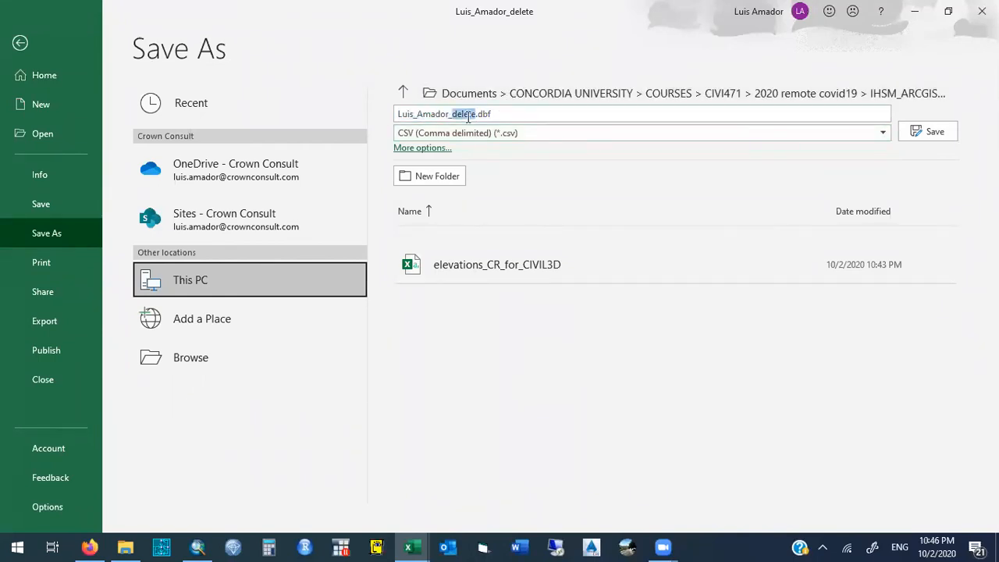
pyautogui.write('road_segment for CIVIL 3D')
pyautogui.press('Delete')
pyautogui.press('Delete')
pyautogui.press('Delete')
pyautogui.press('Delete')
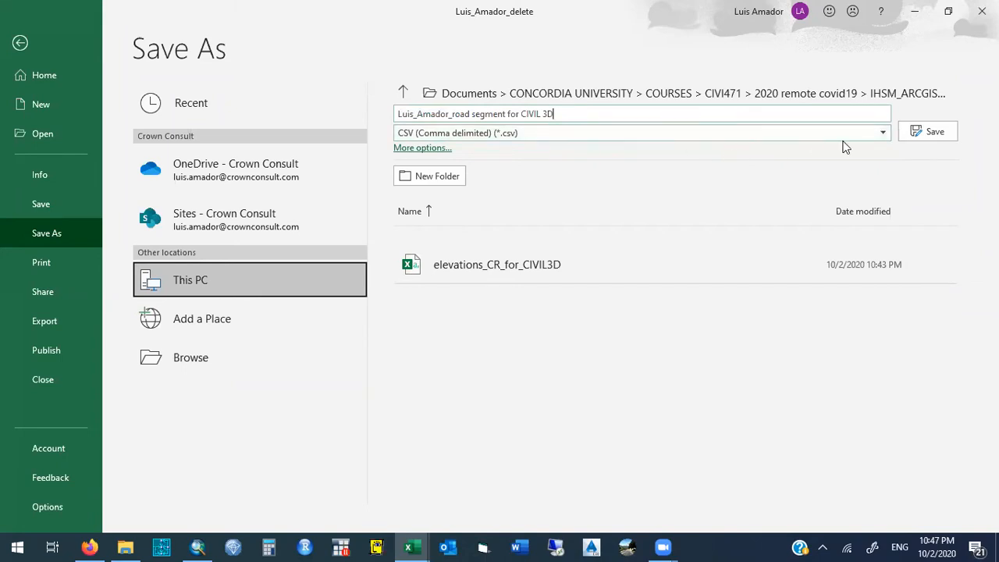
pyautogui.click(932, 134)
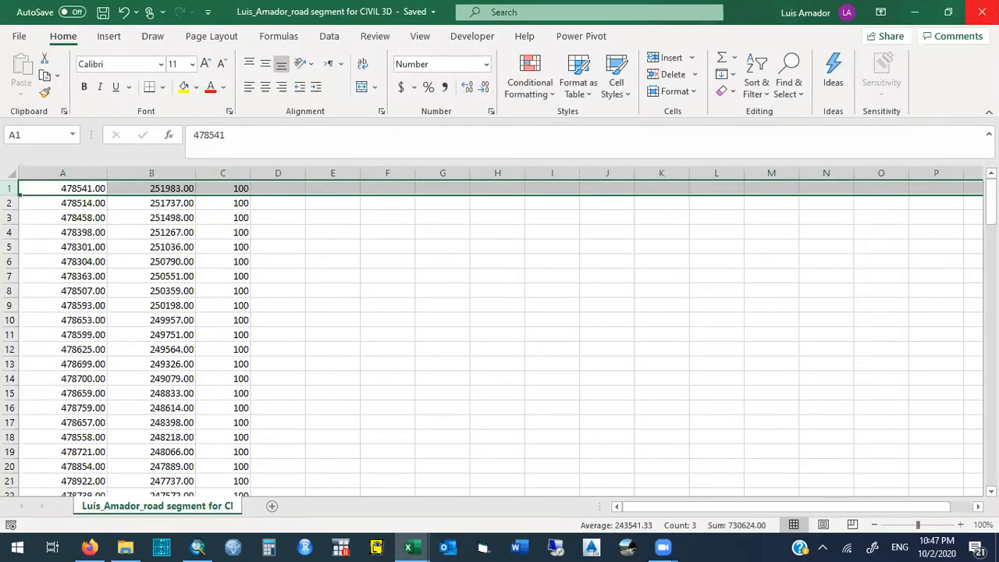
# - Close the road segment workbook and the blank Book1 workbook without saving Book1
pyautogui.click(982, 12)
pyautogui.click(982, 11)
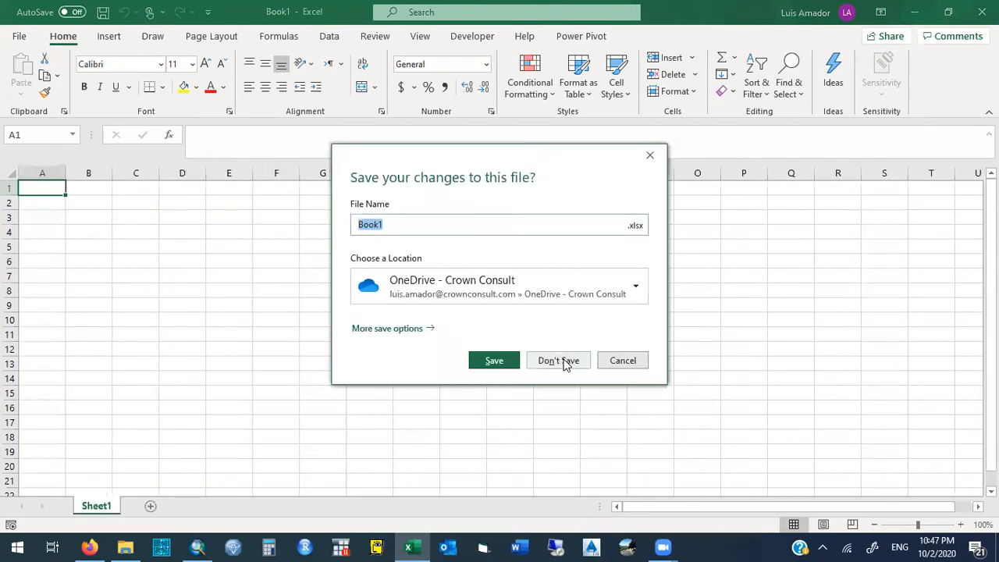
pyautogui.click(559, 360)
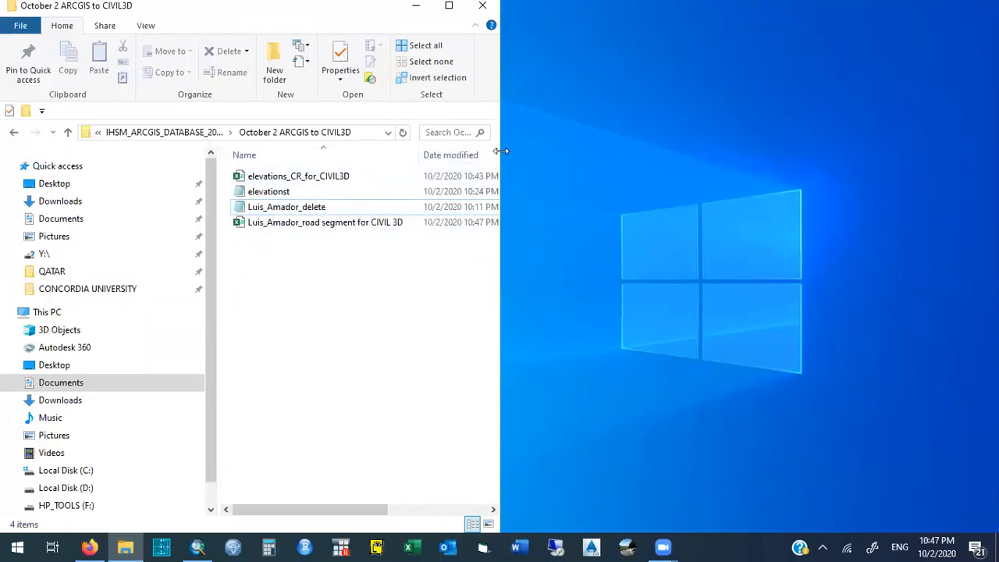
# - Widen the October 2 ARCGIS to CIVIL3D folder window to show the file types, and sort the files by date modified
pyautogui.moveTo(501, 150); pyautogui.dragTo(768, 156)
pyautogui.moveTo(607, 161); pyautogui.dragTo(714, 163)
pyautogui.click(579, 182)
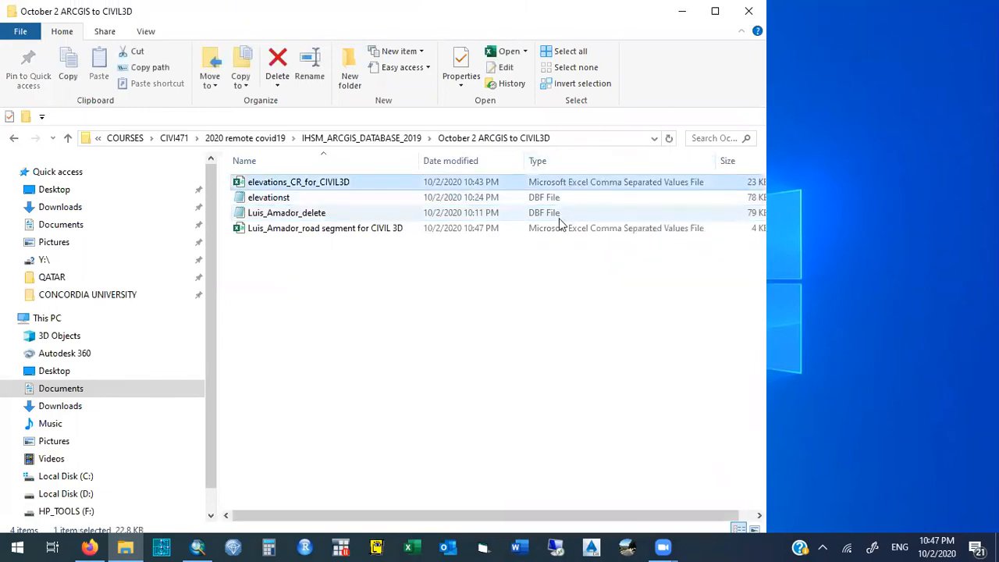
pyautogui.click(558, 228)
pyautogui.click(437, 162)
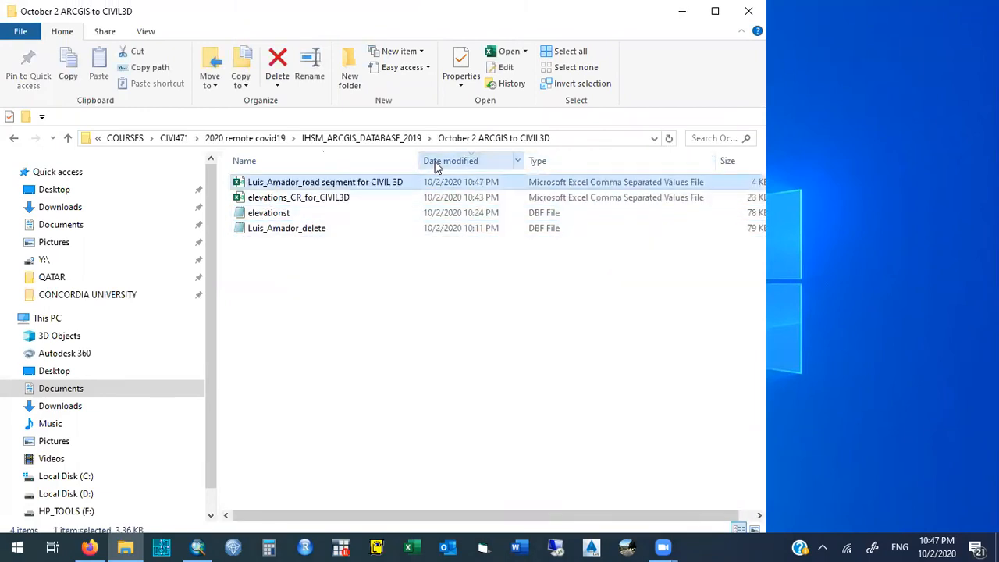
pyautogui.moveTo(225, 179); pyautogui.dragTo(297, 205)
pyautogui.click(309, 318)
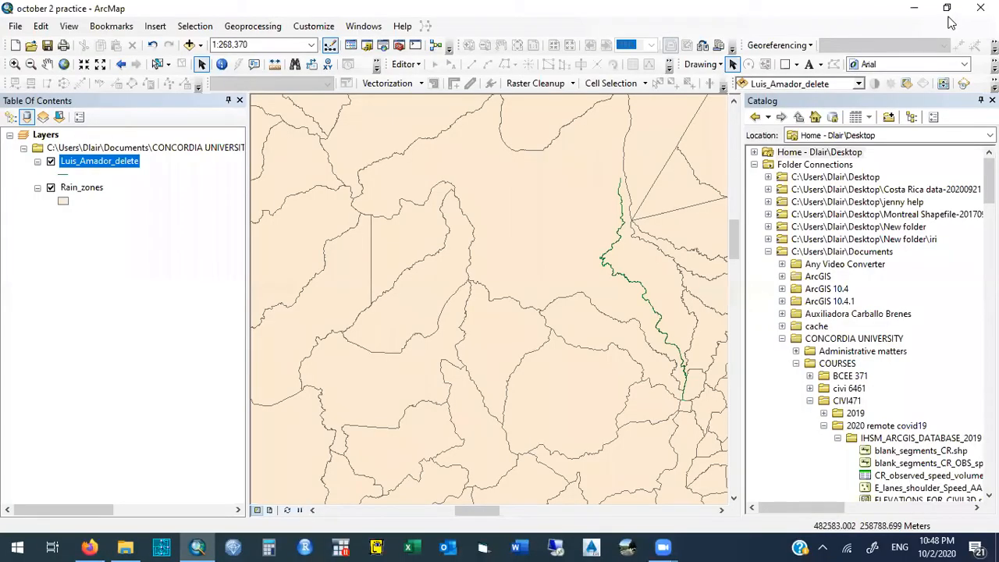
# - Close the ArcMap october 2 practice map and return to the folder with the two CSV files
pyautogui.click(982, 8)
pyautogui.moveTo(228, 175); pyautogui.dragTo(280, 210)
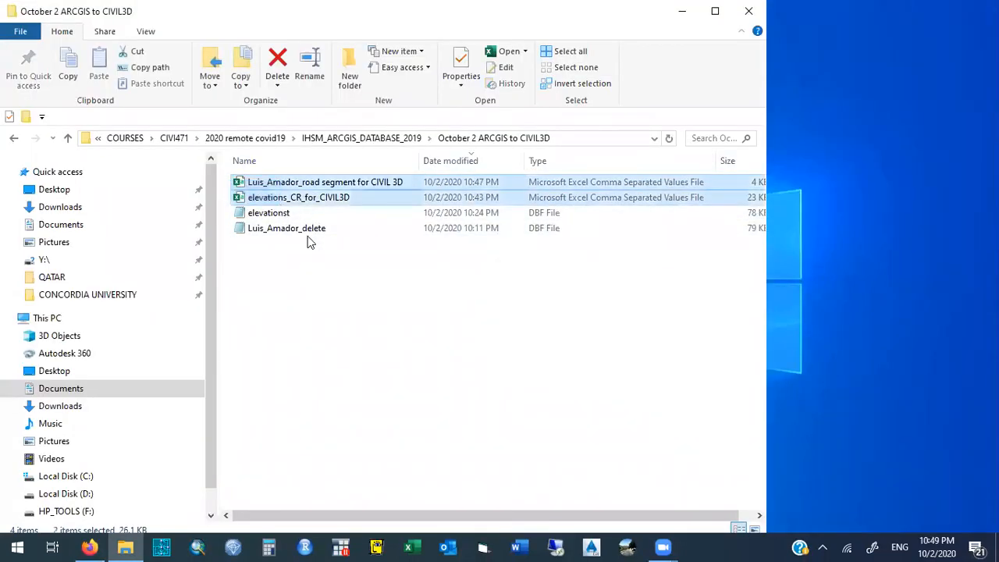
pyautogui.click(322, 262)
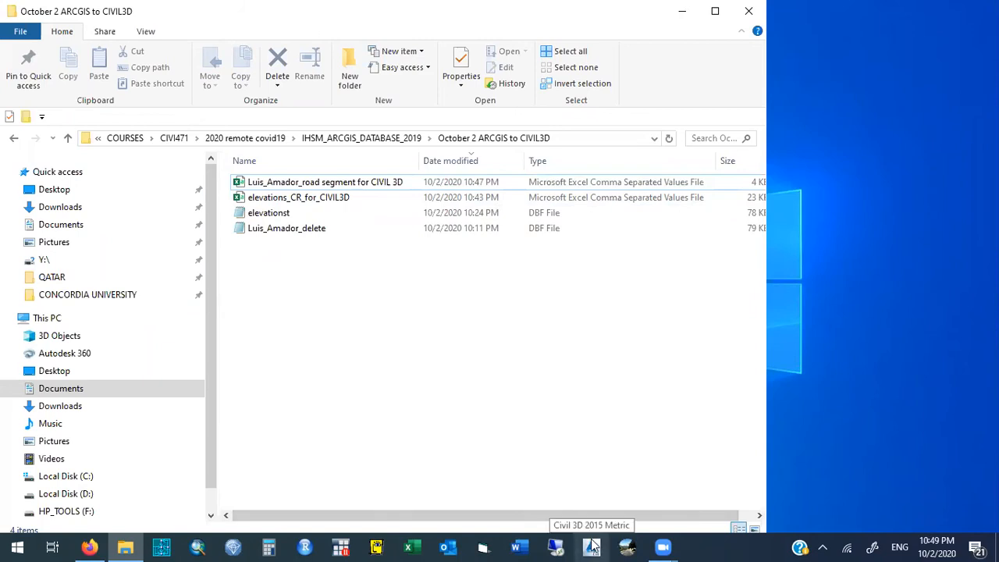
# - Launch Civil 3D 2015 Metric, minimize the folder window and create a new drawing
pyautogui.click(592, 547)
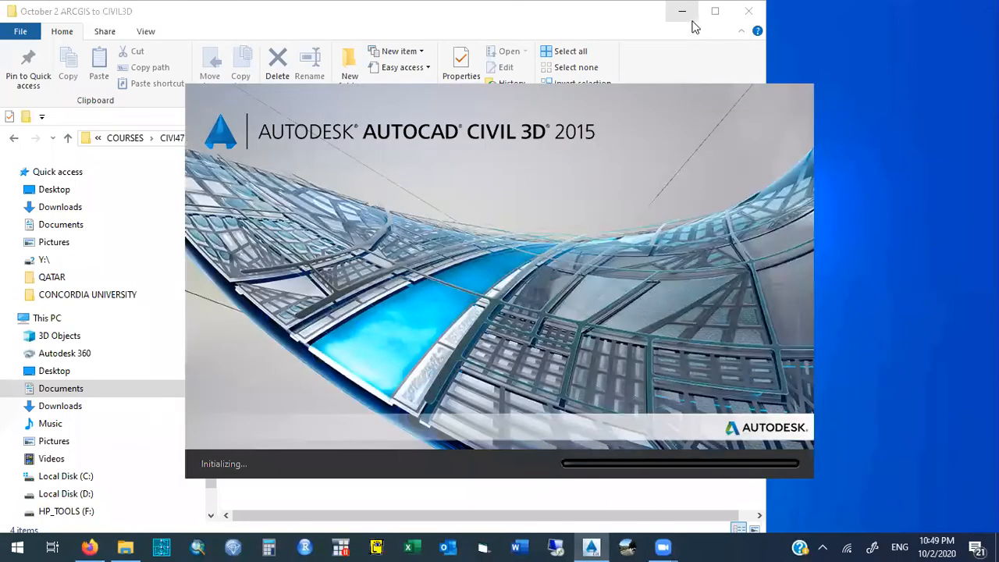
pyautogui.click(682, 13)
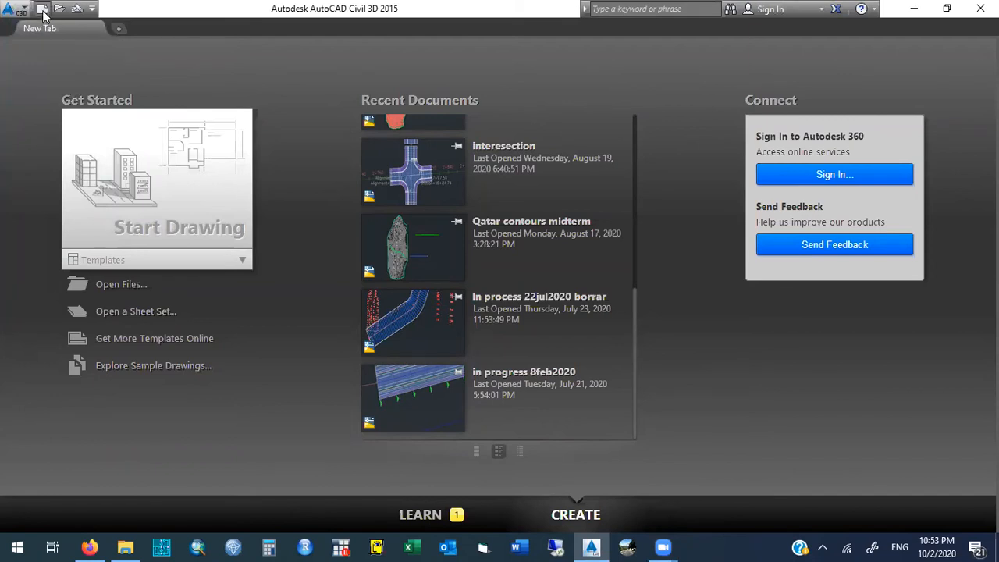
pyautogui.click(42, 9)
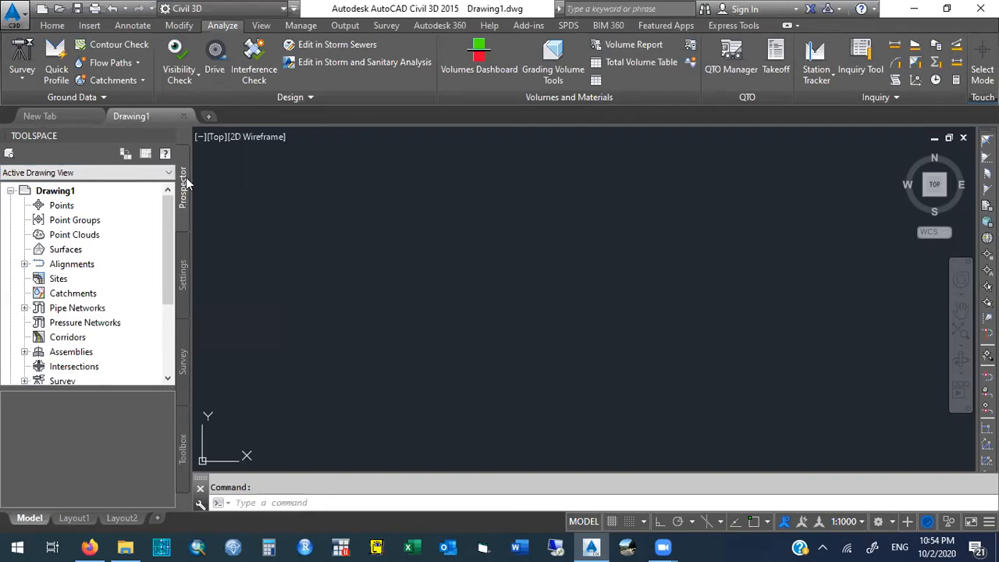
# - Examine the report categories under Reports Manager in the Toolspace Toolbox and return to Prospector
pyautogui.click(183, 447)
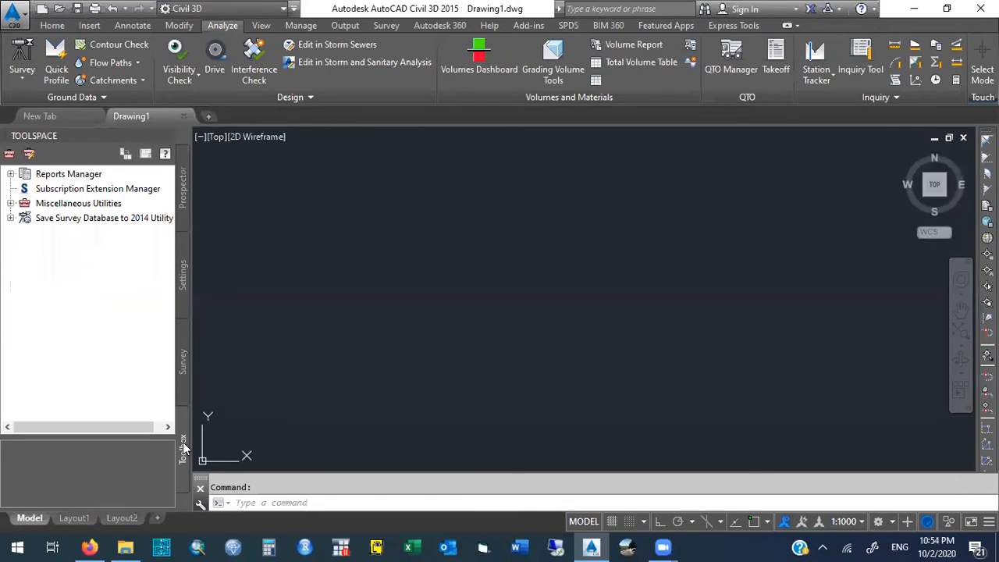
pyautogui.click(11, 175)
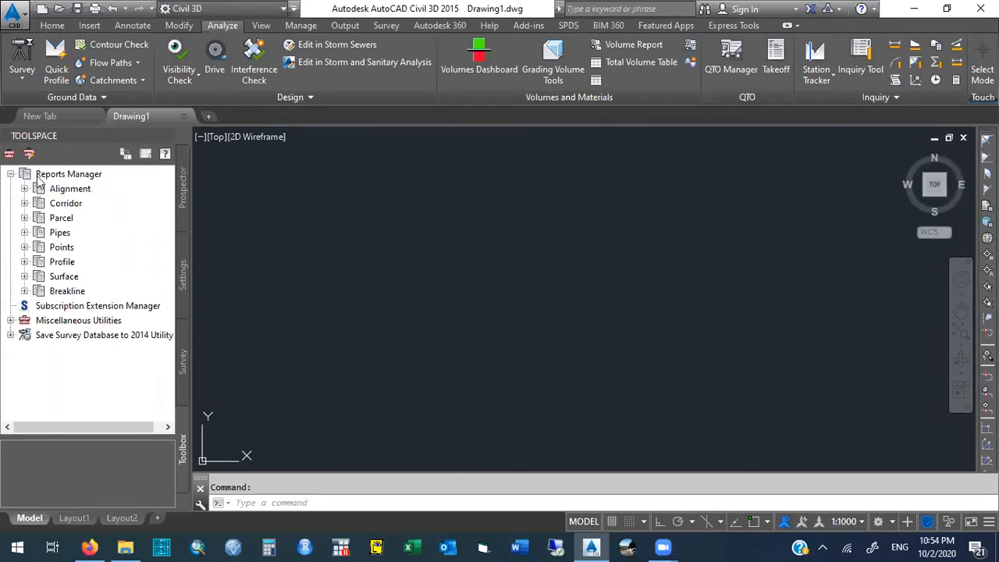
pyautogui.click(11, 174)
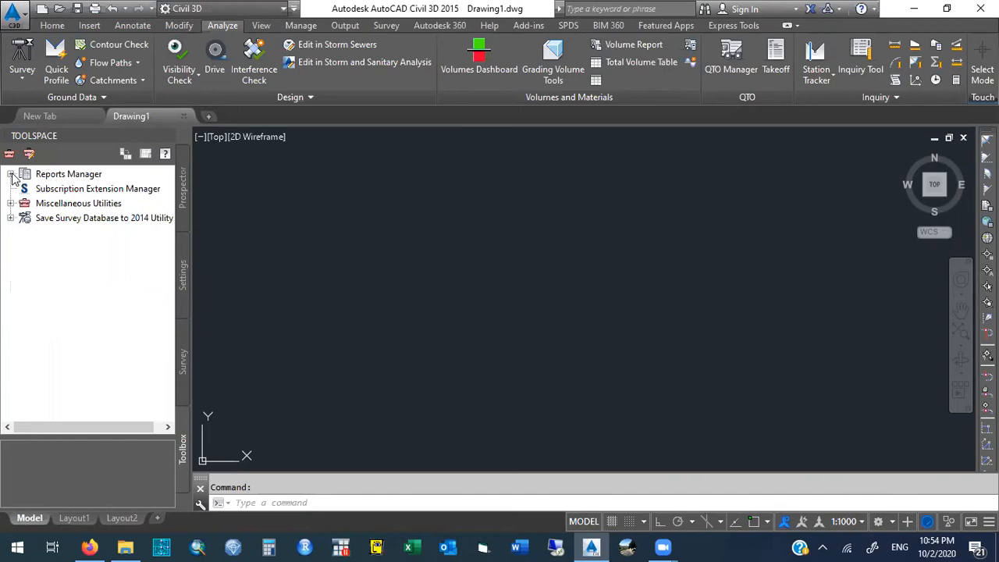
pyautogui.click(184, 186)
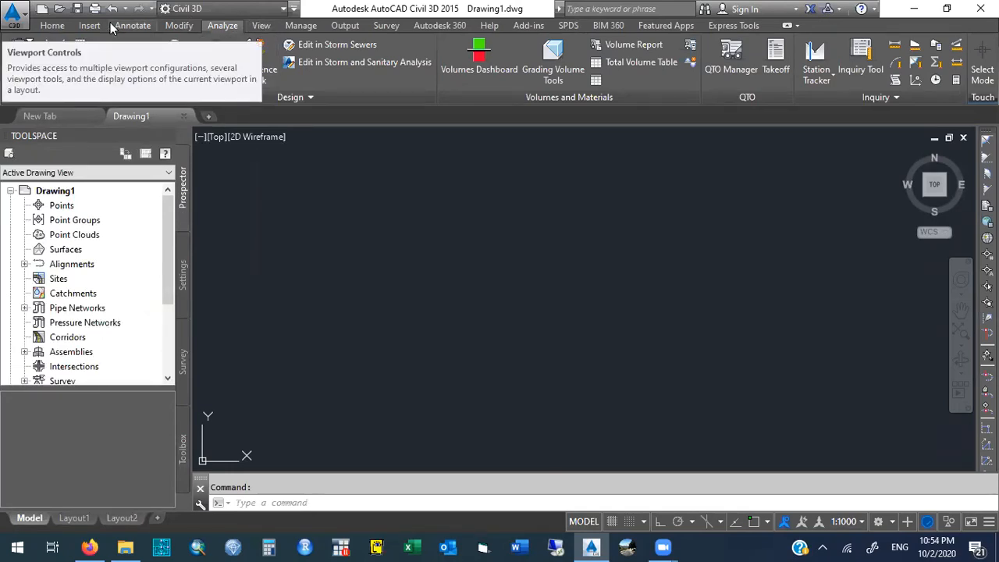
pyautogui.click(53, 25)
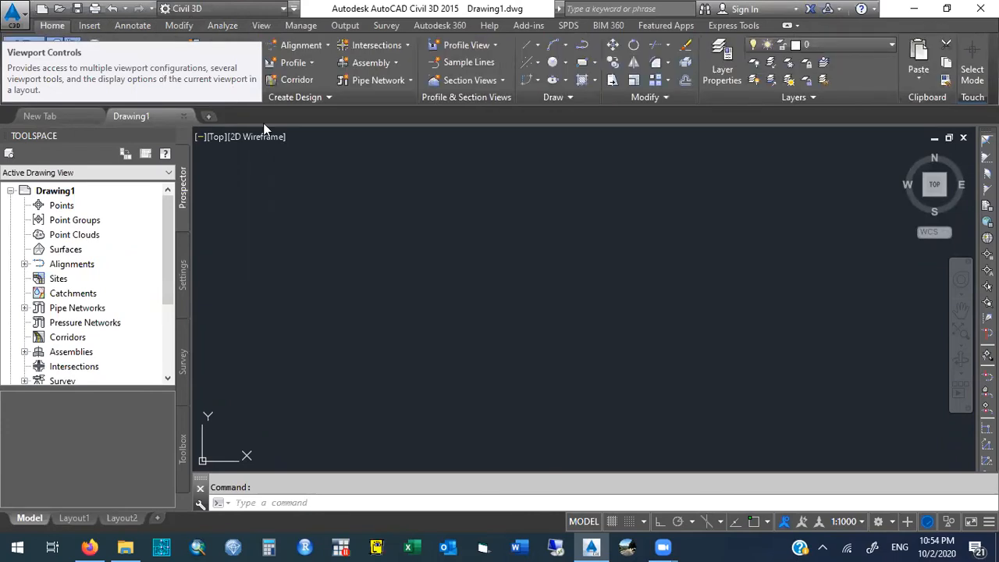
pyautogui.click(93, 26)
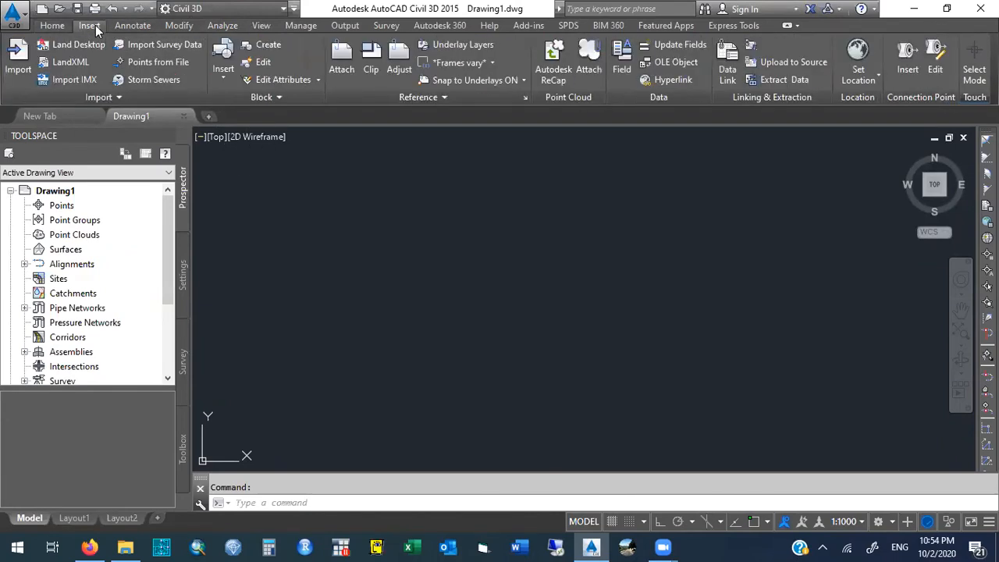
pyautogui.click(133, 26)
pyautogui.click(175, 26)
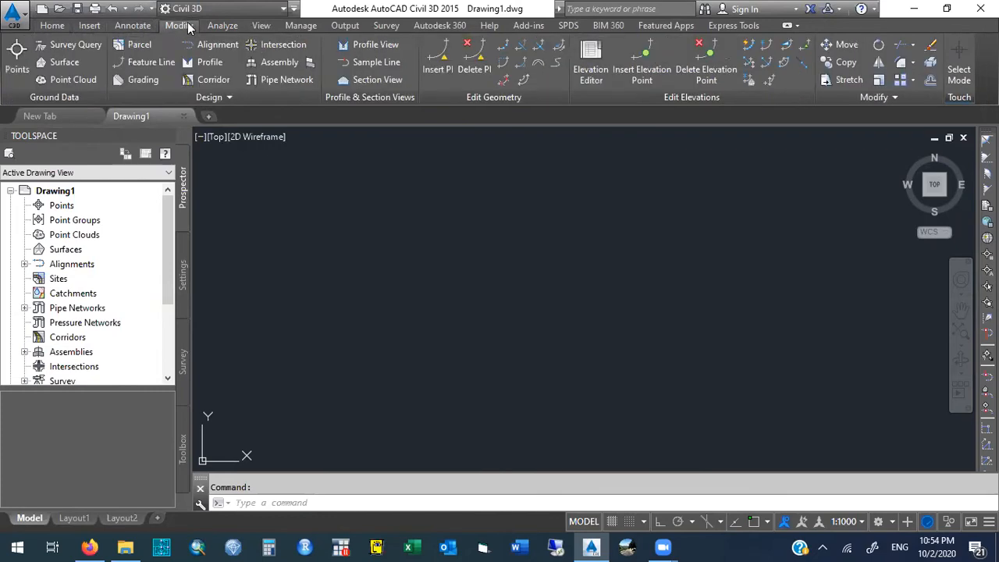
pyautogui.click(224, 27)
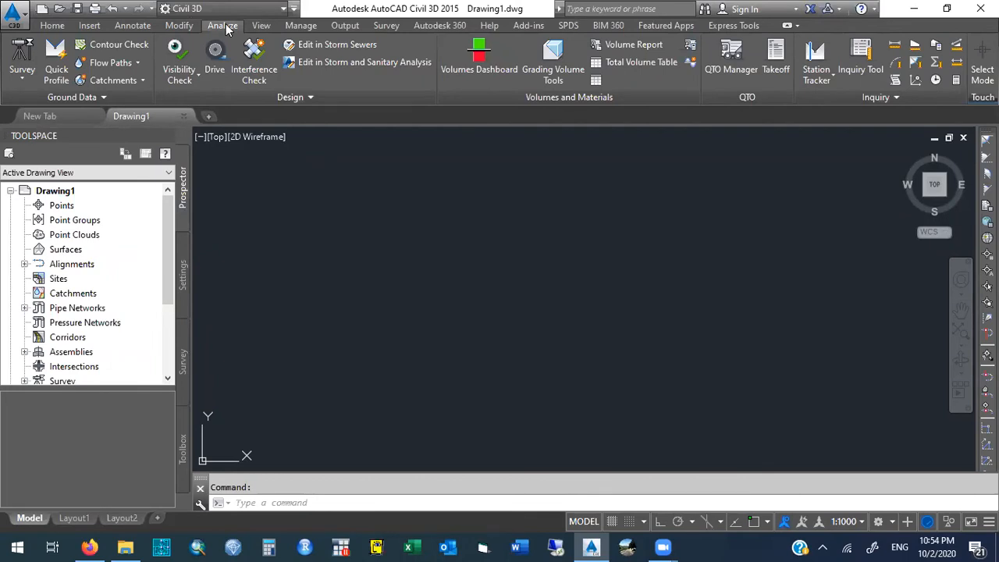
pyautogui.click(263, 27)
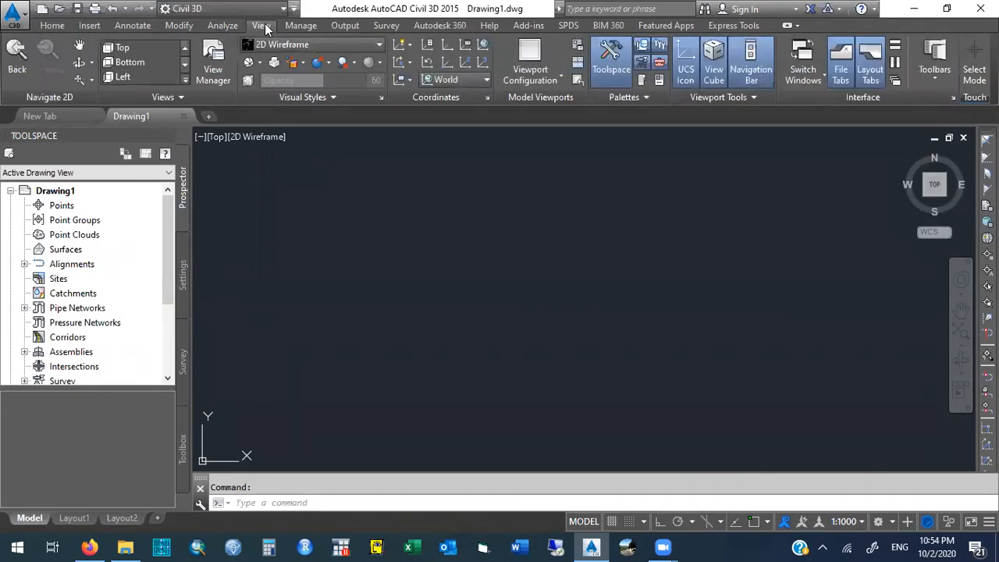
pyautogui.click(223, 25)
pyautogui.click(179, 26)
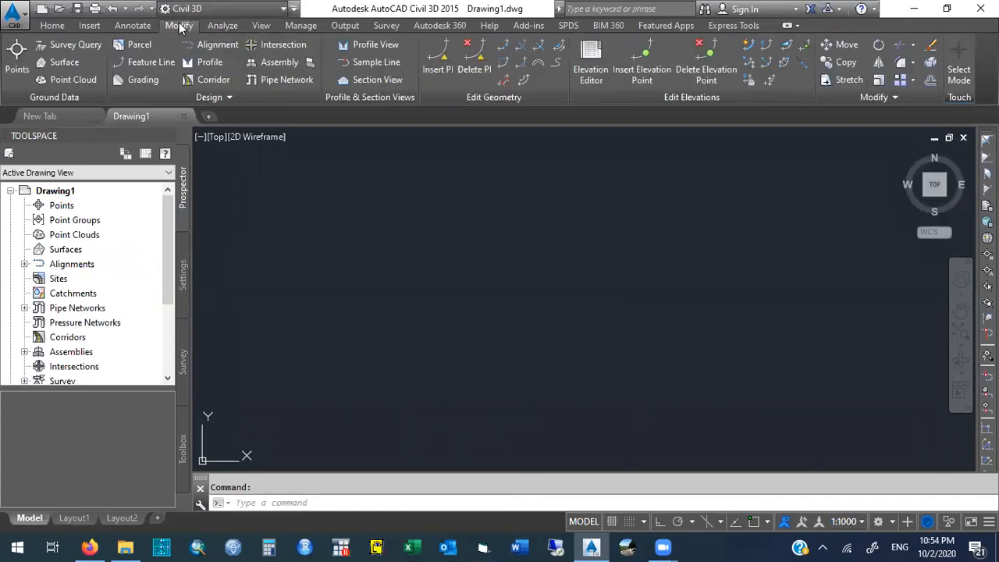
pyautogui.click(136, 26)
pyautogui.click(93, 26)
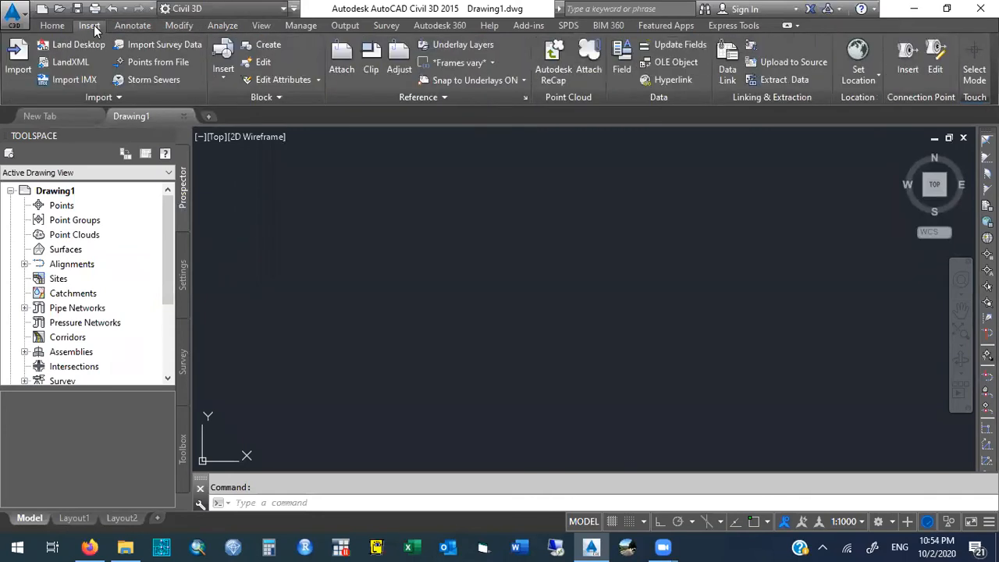
# - Hide the Prospector from the Toolspace and show it again
pyautogui.click(55, 26)
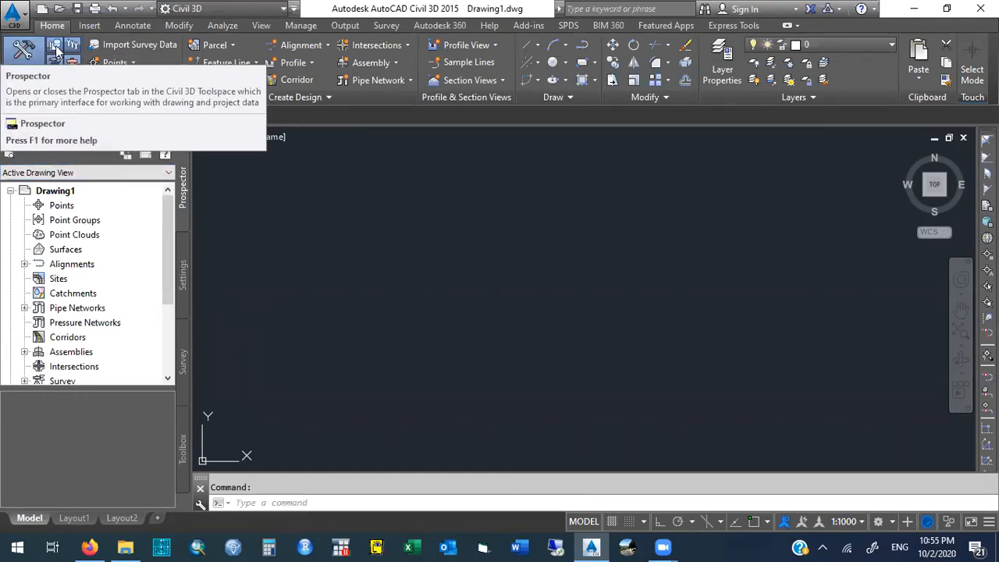
pyautogui.click(56, 49)
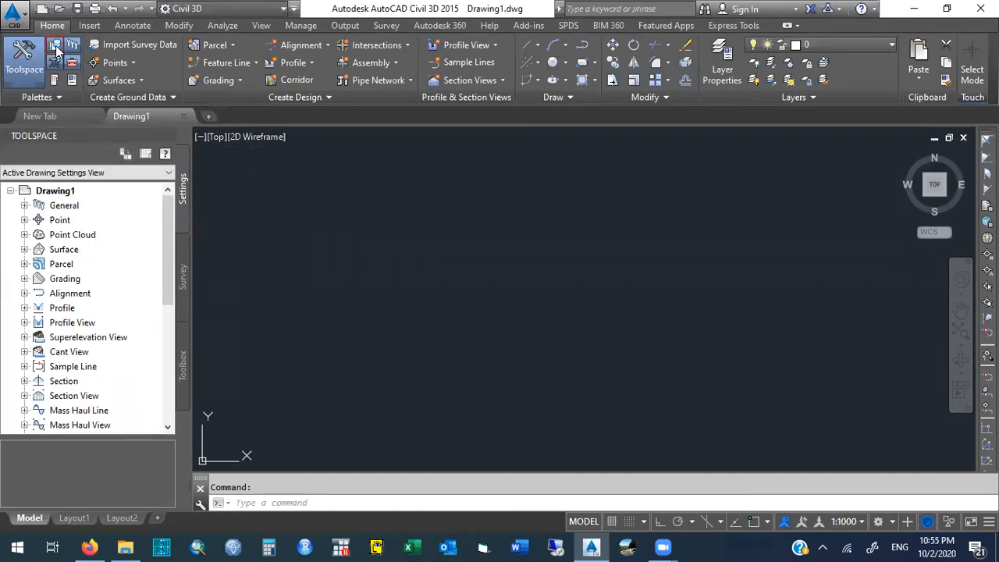
pyautogui.click(56, 49)
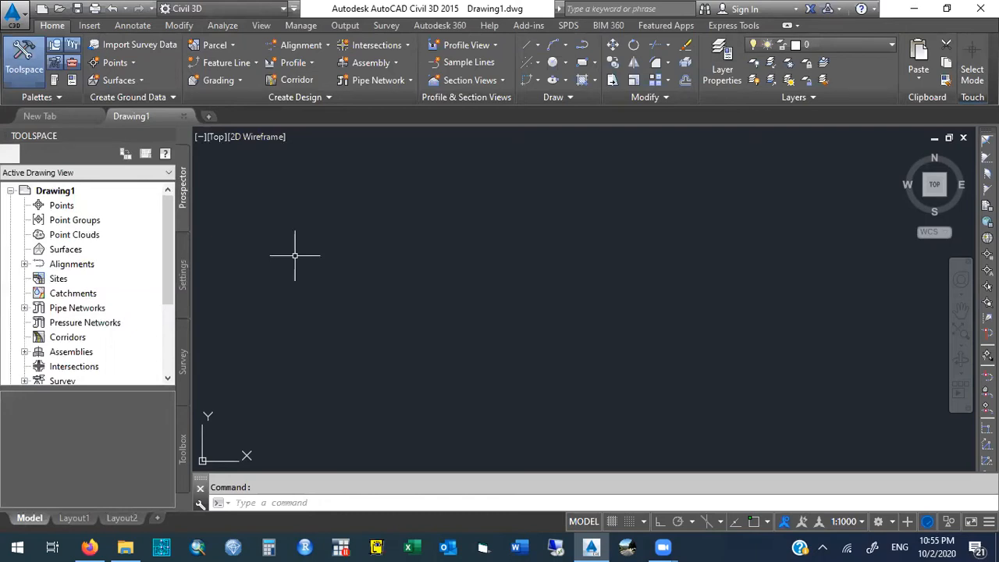
# - Start importing points from a file and choose the ENZ (comma delimited) point file format
pyautogui.click(91, 25)
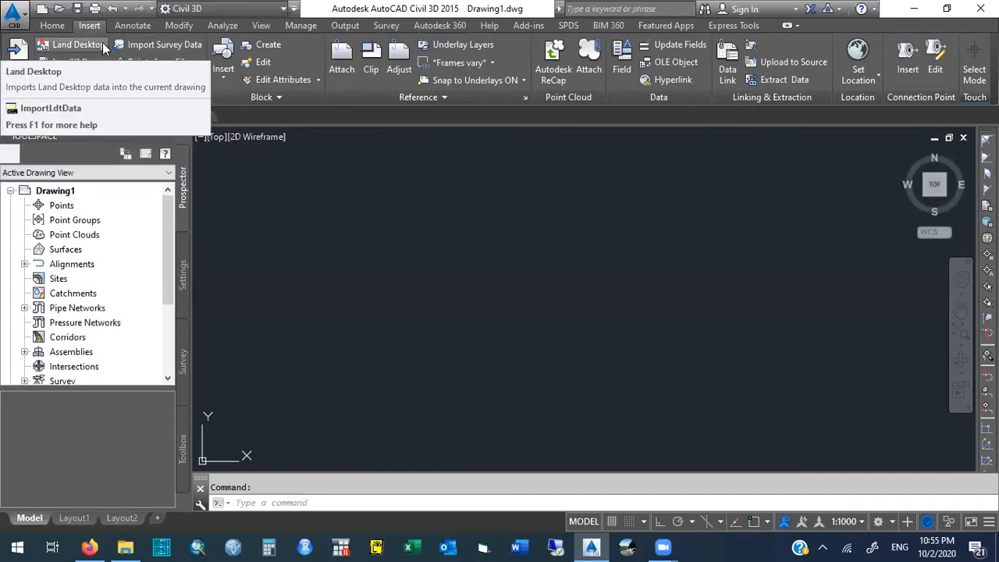
pyautogui.click(57, 28)
pyautogui.click(77, 27)
pyautogui.click(132, 26)
pyautogui.click(92, 23)
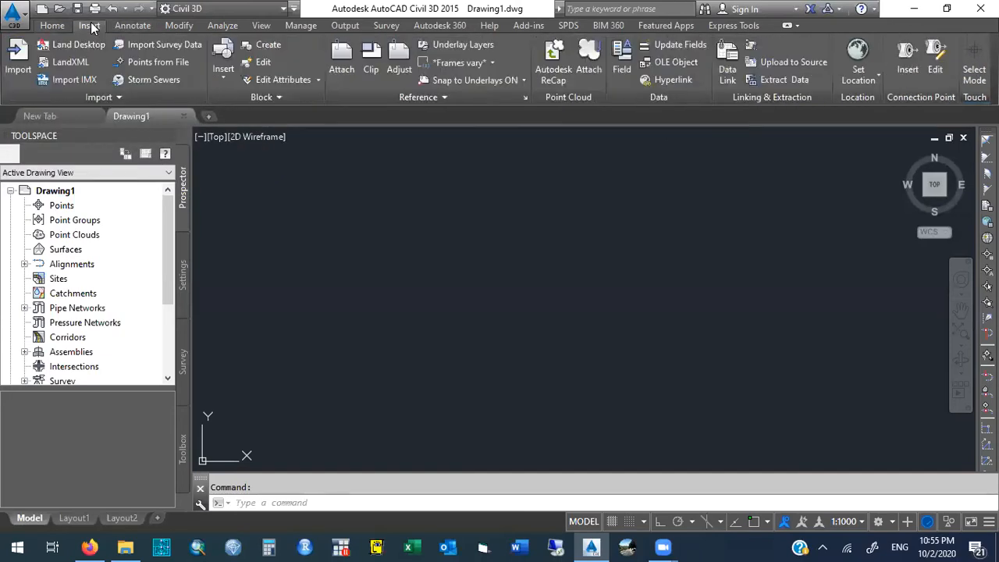
pyautogui.click(160, 62)
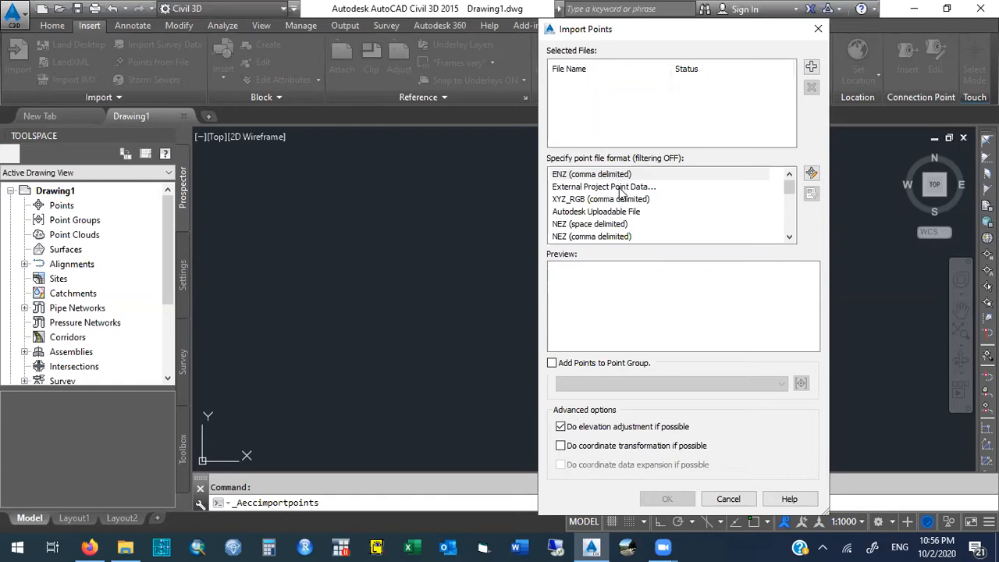
pyautogui.click(621, 178)
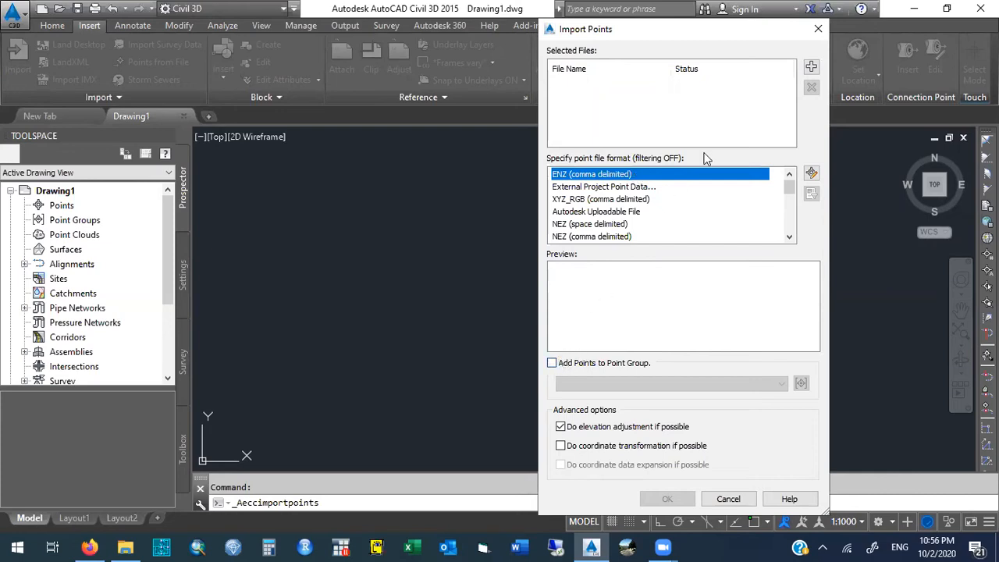
# - Add the road segment CSV file from the October 2 ARCGIS to CIVIL3D folder as the import source
pyautogui.click(812, 68)
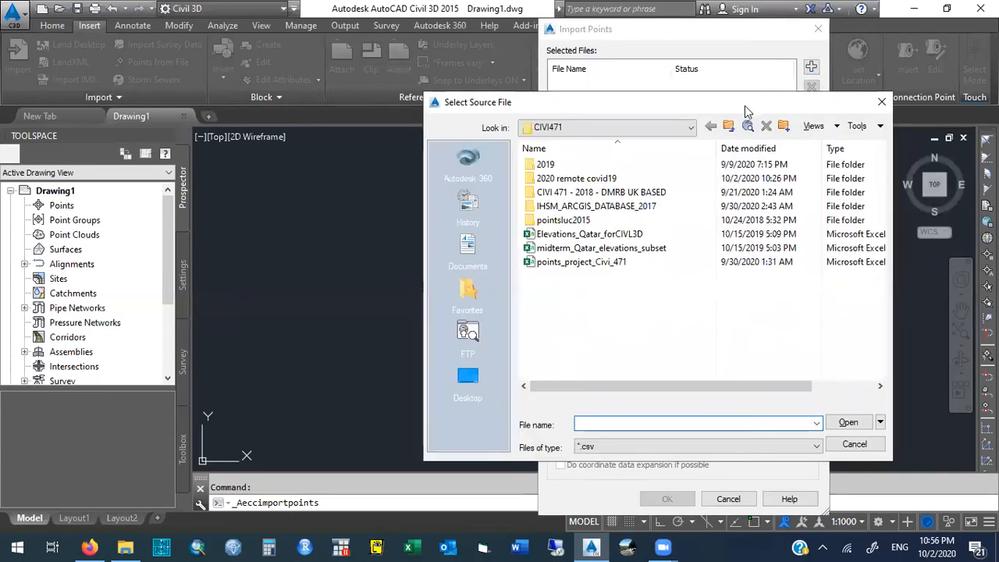
pyautogui.moveTo(680, 110); pyautogui.dragTo(284, 120)
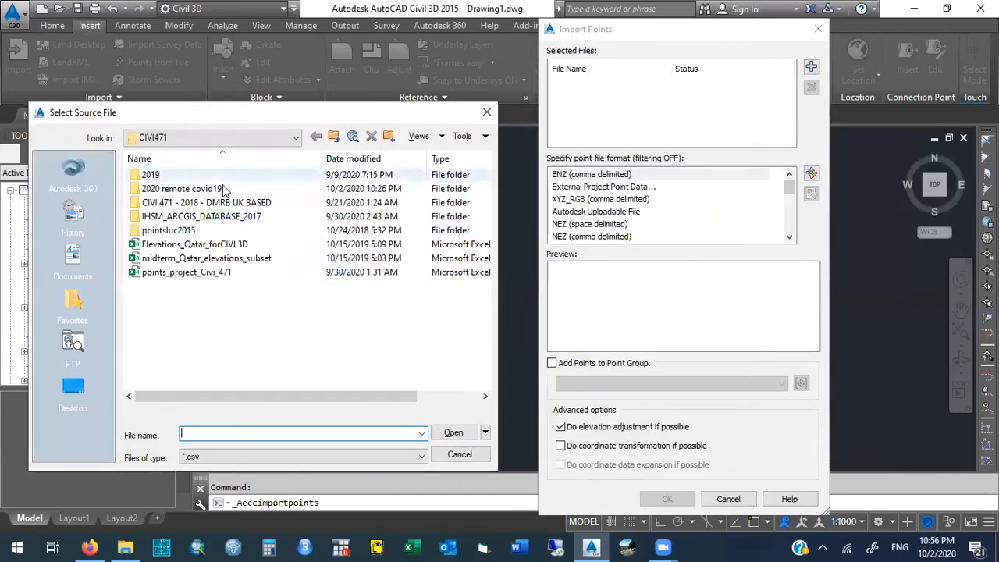
pyautogui.doubleClick(173, 193)
pyautogui.doubleClick(168, 177)
pyautogui.doubleClick(168, 178)
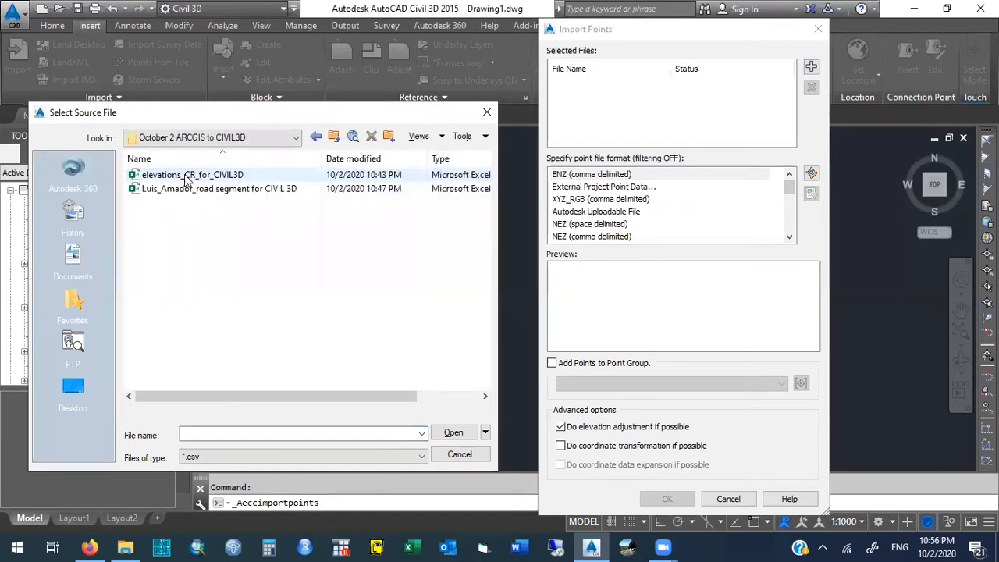
pyautogui.click(232, 195)
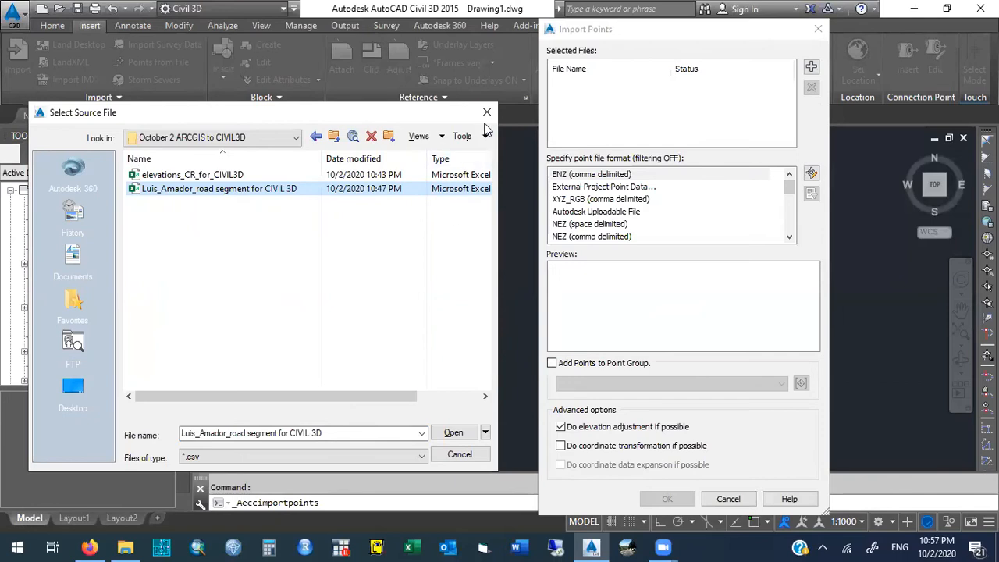
pyautogui.click(291, 458)
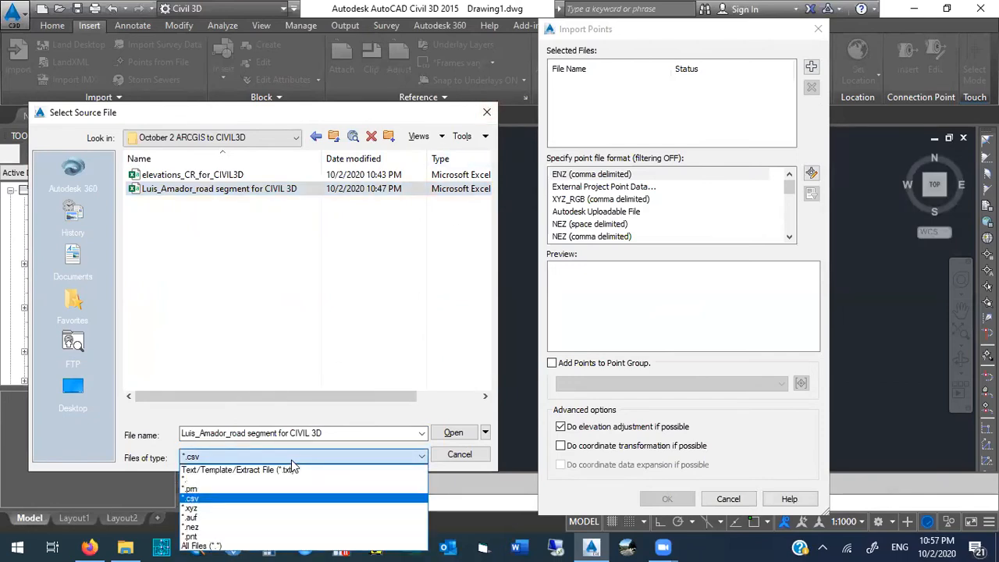
pyautogui.click(291, 459)
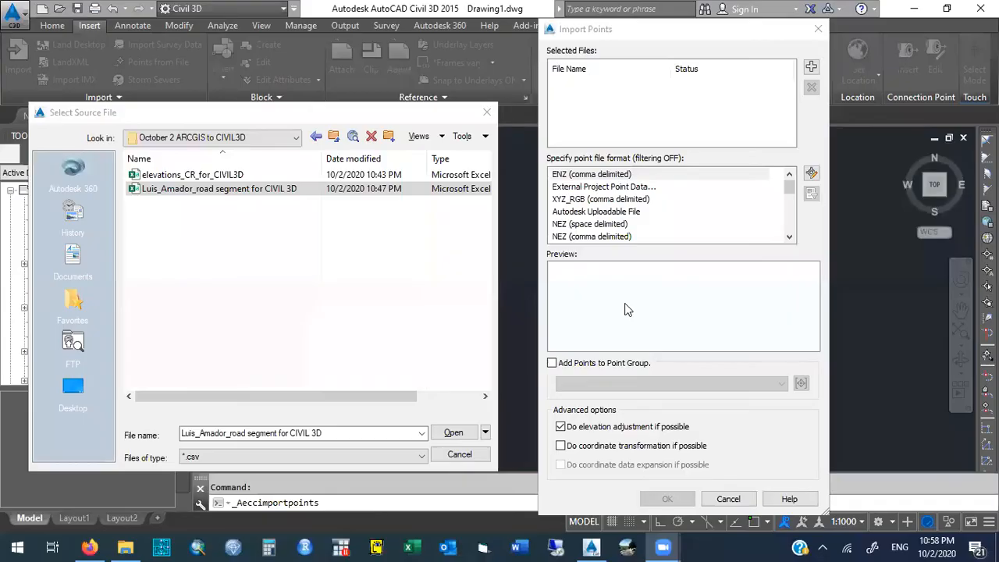
pyautogui.click(177, 188)
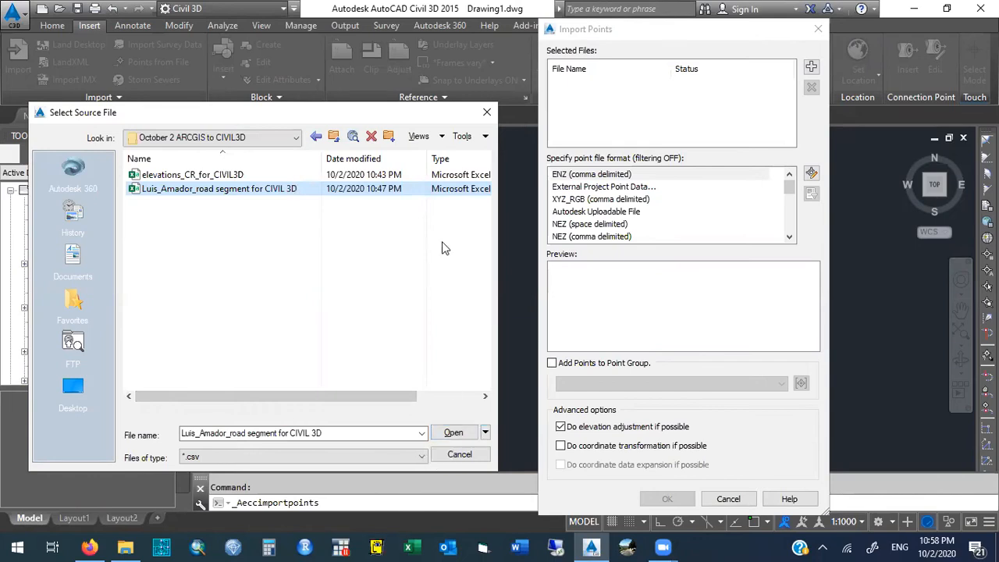
pyautogui.click(459, 436)
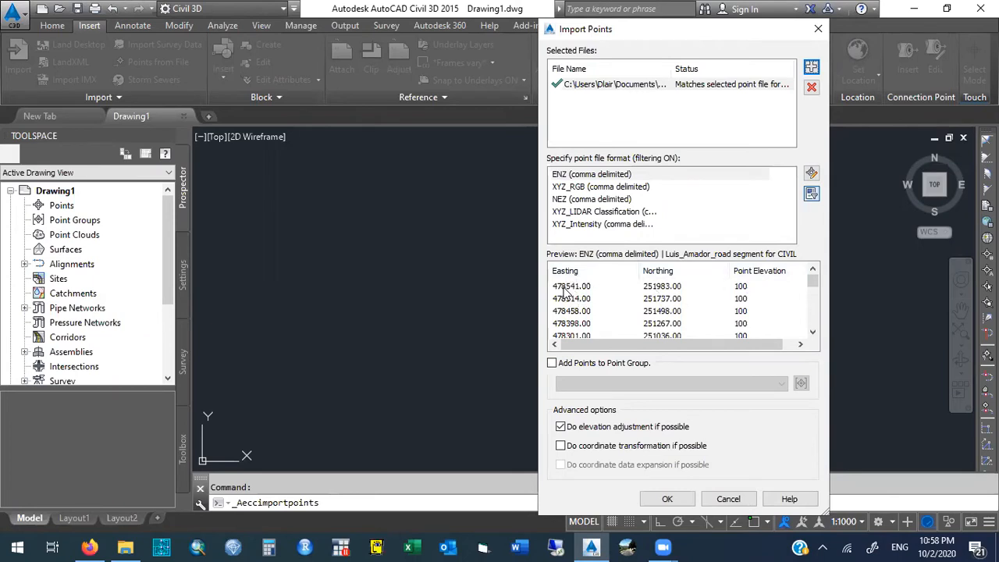
# - Enable adding the imported road segment points to a point group
pyautogui.click(553, 364)
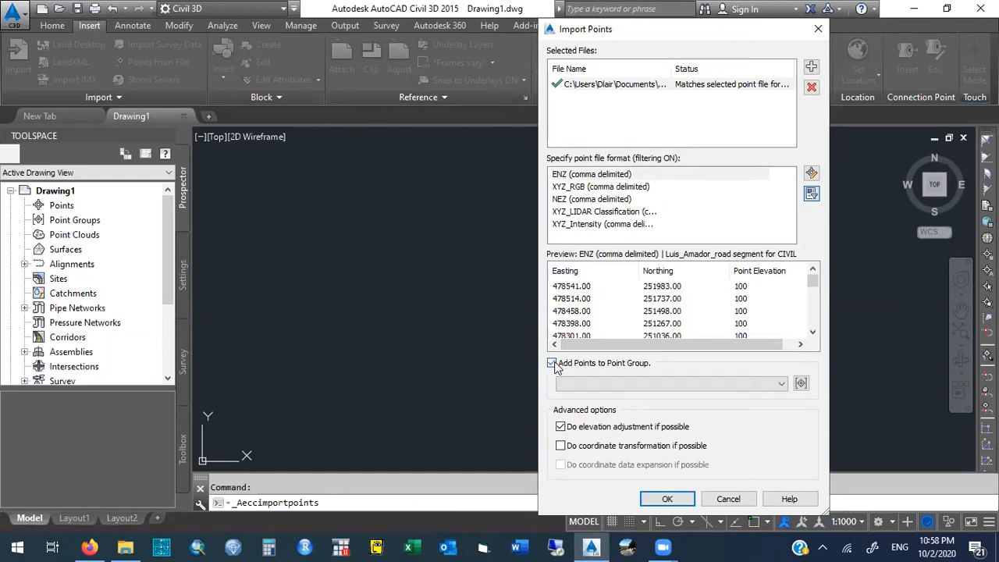
pyautogui.click(553, 363)
pyautogui.click(553, 364)
pyautogui.click(552, 364)
pyautogui.click(552, 364)
pyautogui.click(552, 364)
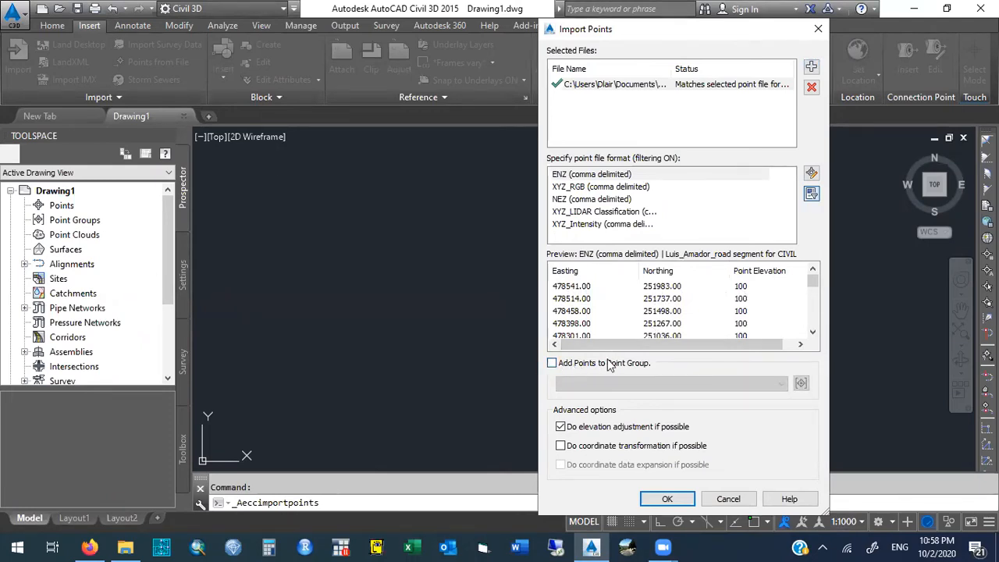
pyautogui.click(552, 364)
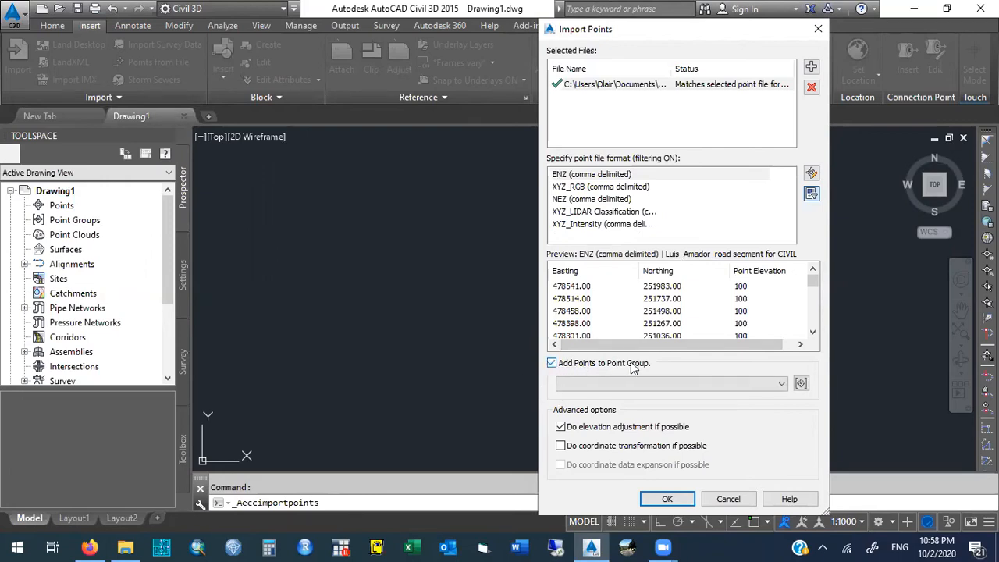
pyautogui.click(802, 384)
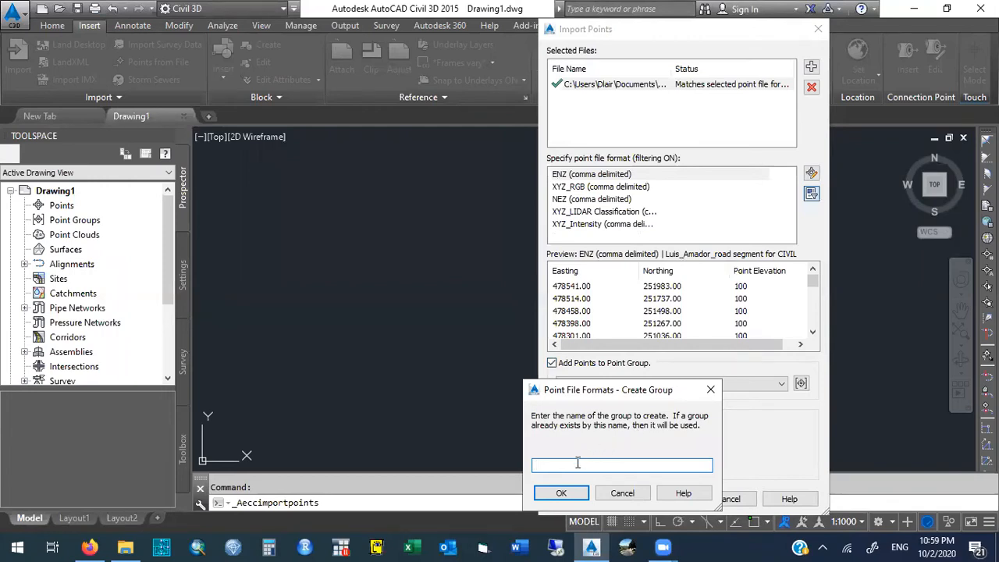
pyautogui.write('My_Segment_points')
pyautogui.moveTo(596, 391); pyautogui.dragTo(406, 352)
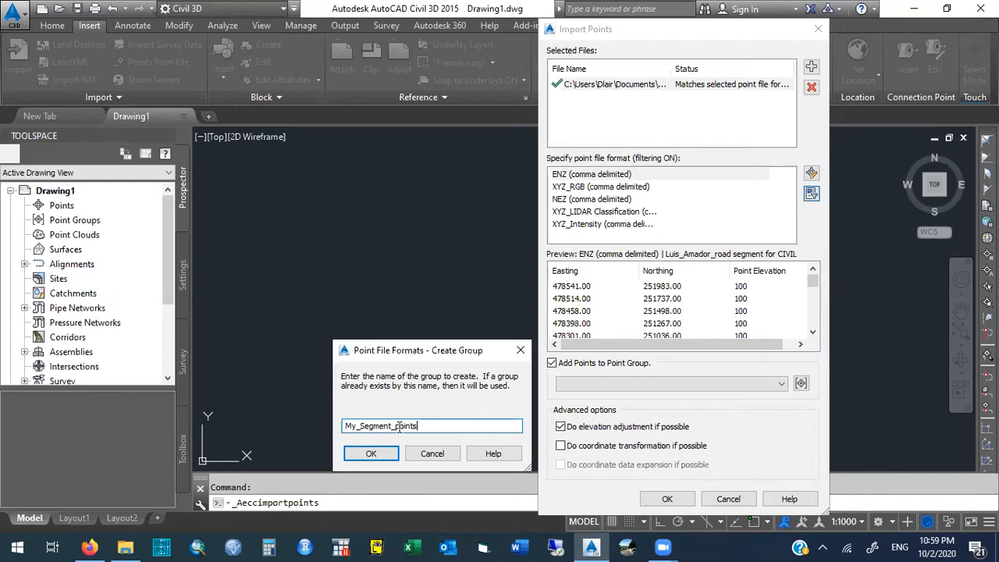
pyautogui.moveTo(393, 425); pyautogui.dragTo(325, 426)
pyautogui.write('HWY')
pyautogui.click(426, 452)
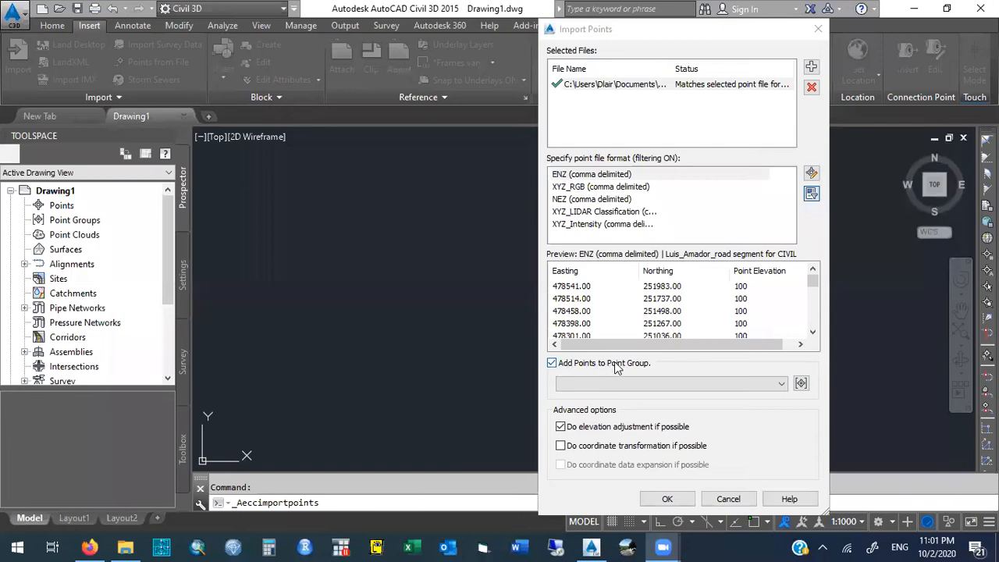
pyautogui.click(552, 363)
pyautogui.click(555, 364)
pyautogui.click(556, 364)
pyautogui.click(556, 364)
pyautogui.click(557, 364)
pyautogui.click(556, 364)
pyautogui.click(556, 364)
pyautogui.click(556, 364)
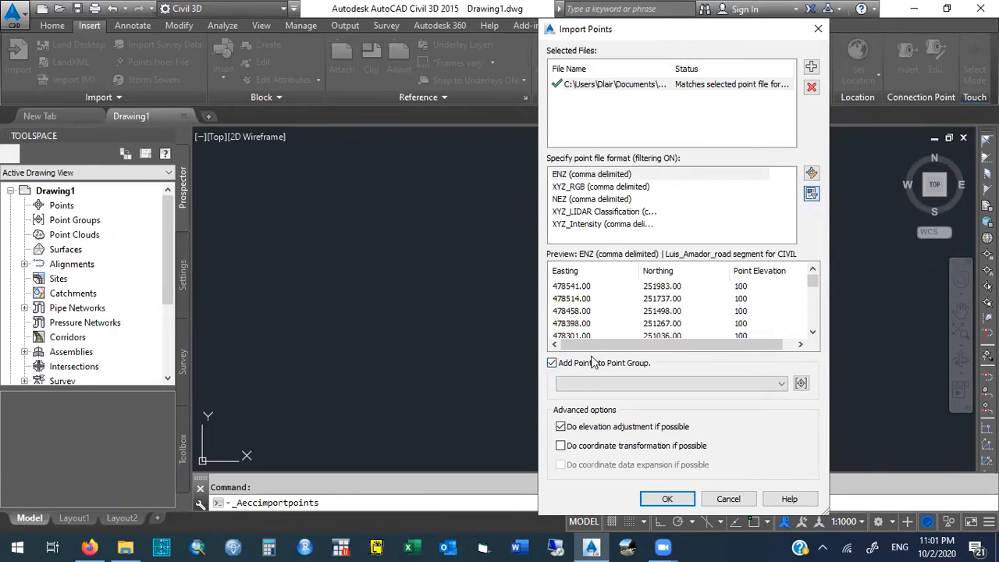
# - Create the point group My_segment_points and import the road segment points into it
pyautogui.click(802, 384)
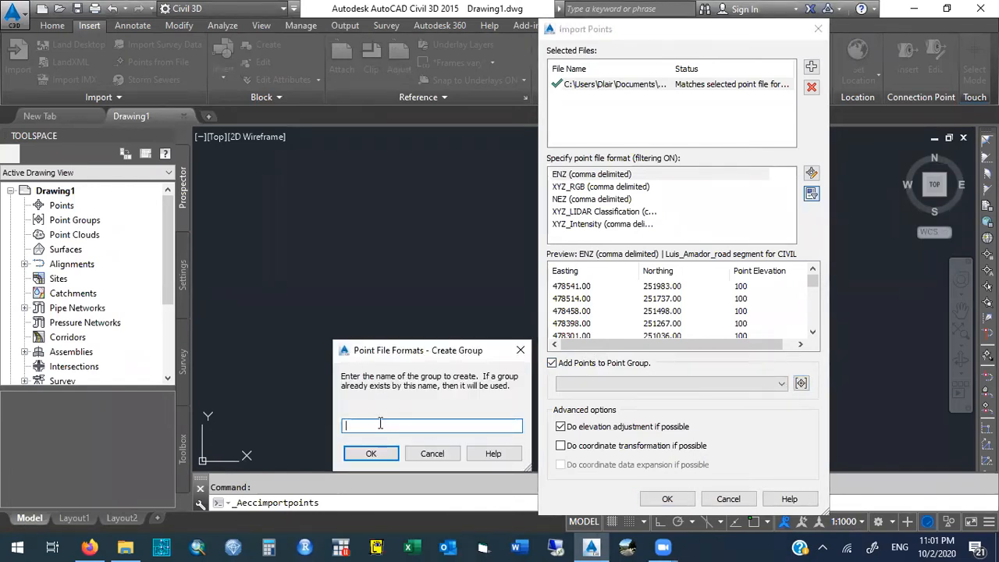
pyautogui.write('H')
pyautogui.press('BackSpace')
pyautogui.write('My_segment_points')
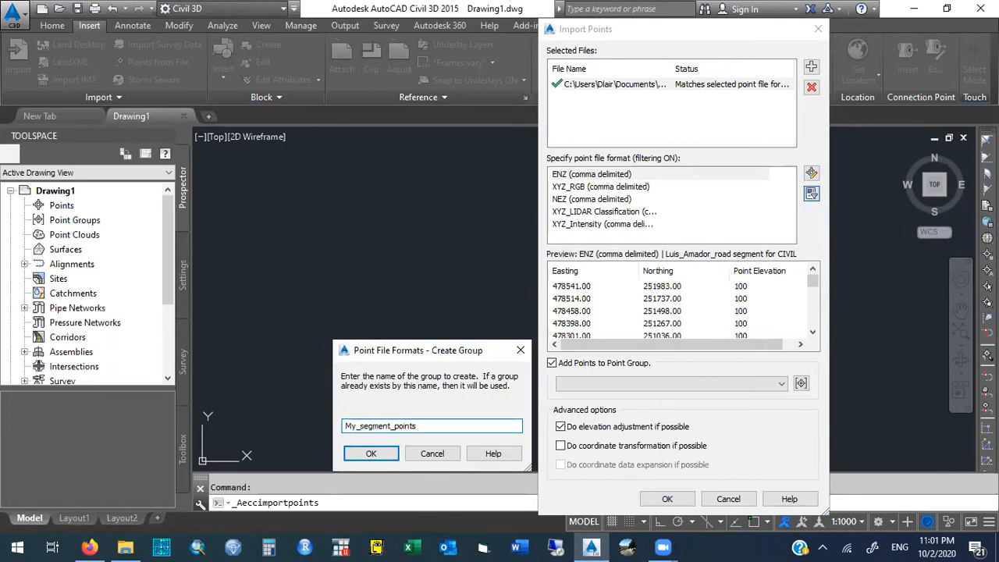
pyautogui.click(372, 454)
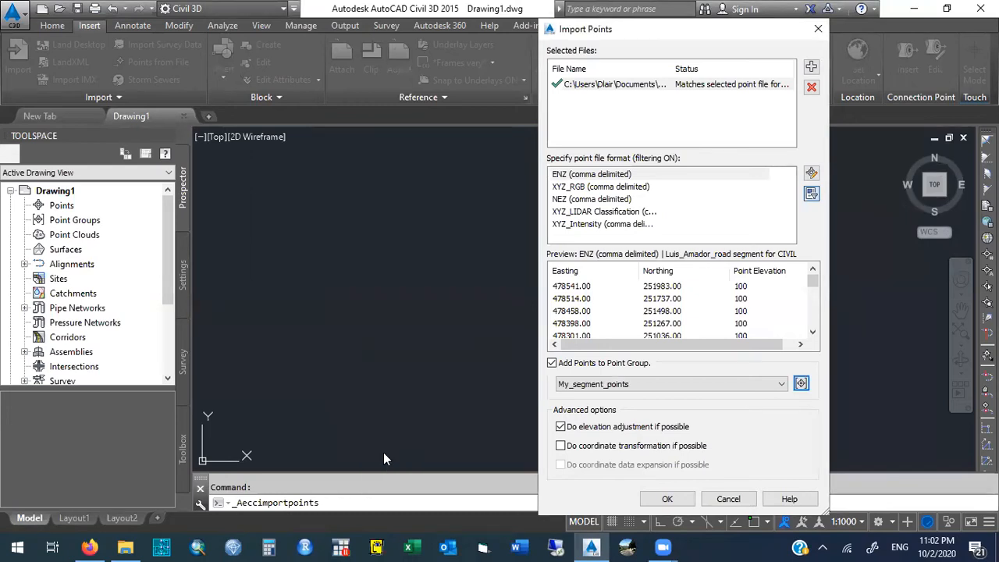
pyautogui.click(670, 500)
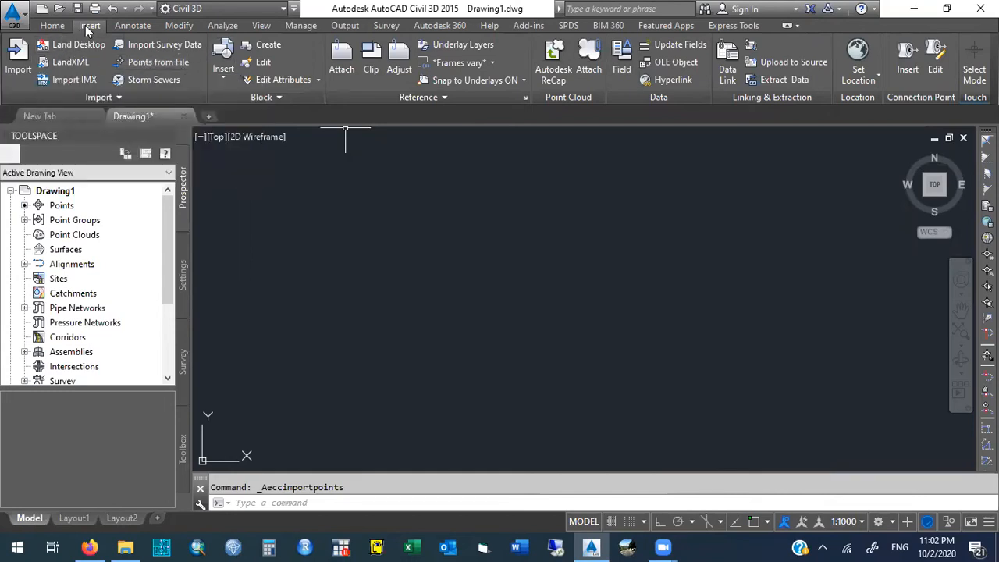
pyautogui.click(176, 63)
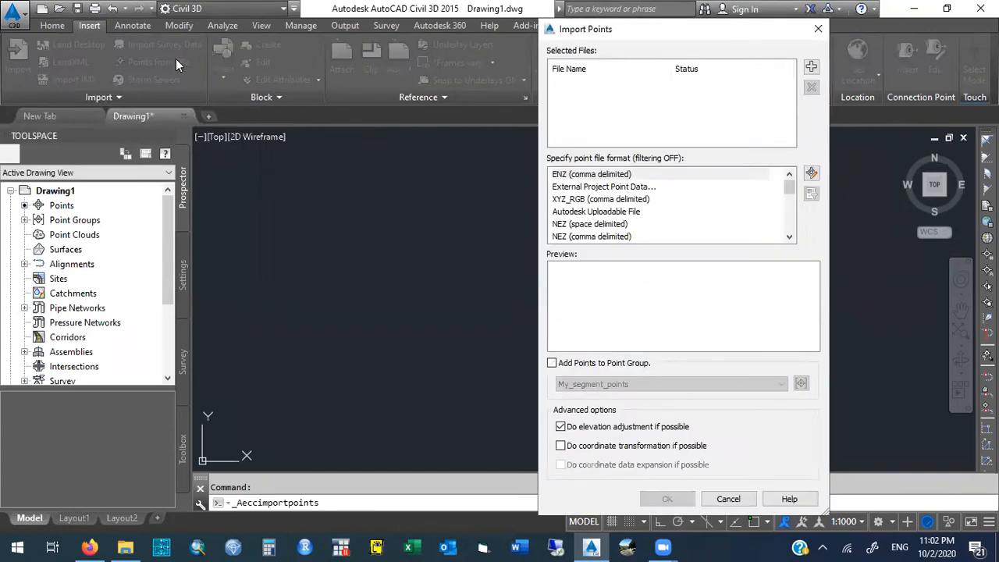
pyautogui.click(592, 175)
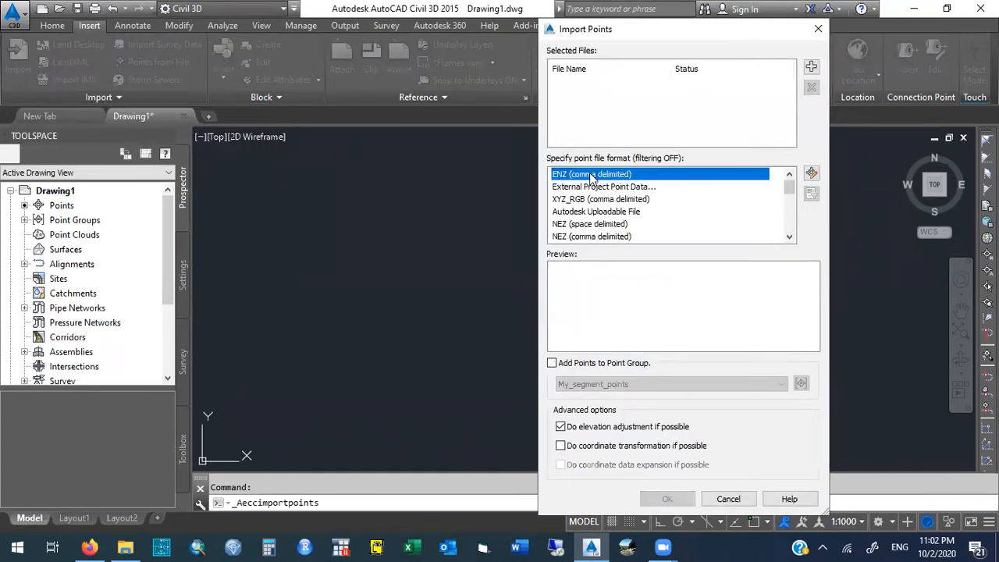
pyautogui.click(812, 67)
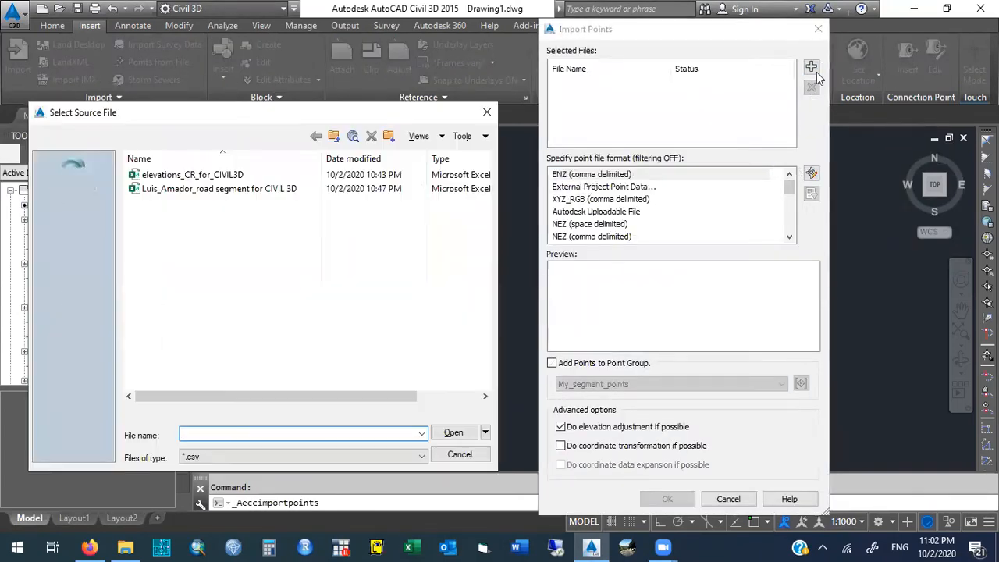
pyautogui.click(177, 177)
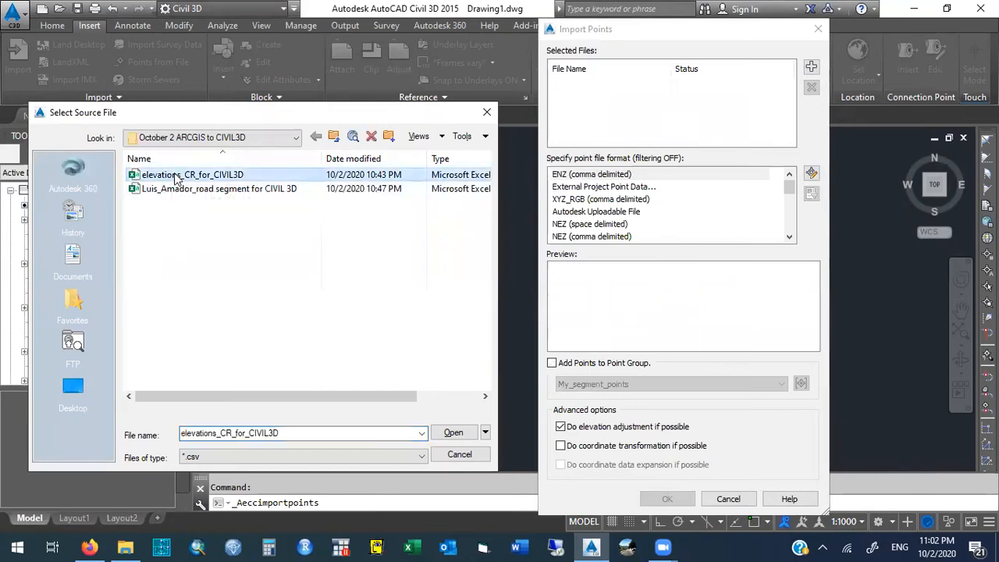
pyautogui.click(453, 433)
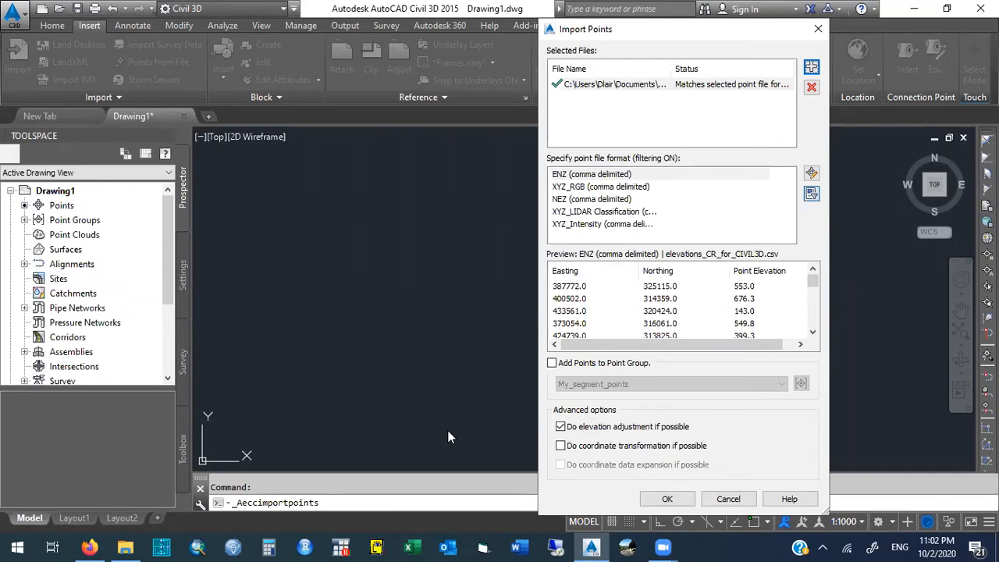
pyautogui.click(729, 498)
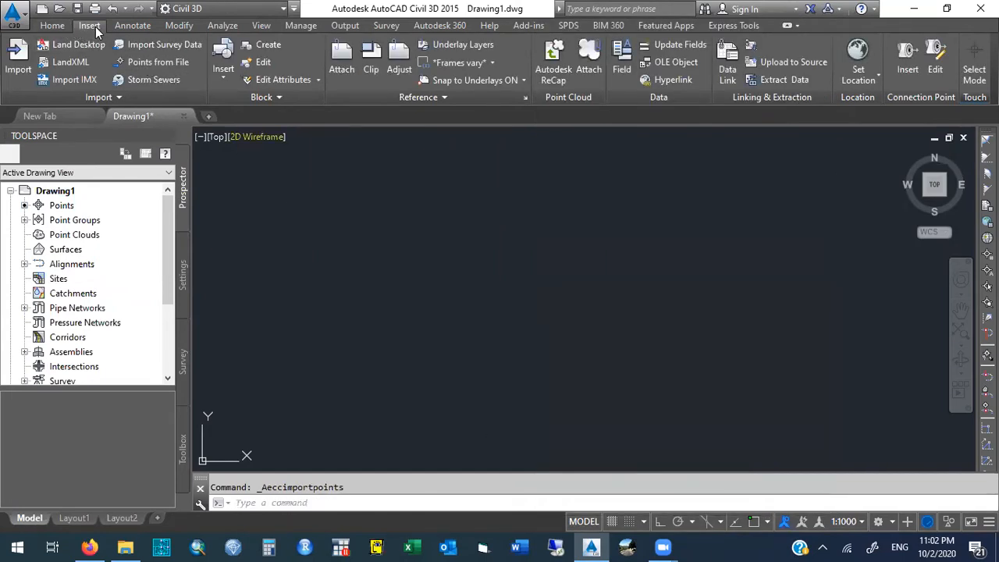
# - Start another point import in ENZ (comma delimited) format and add elevations_CR_for_CIVIL3D from the October 2 ARCGIS to CIVIL3D folder as the source
pyautogui.click(143, 60)
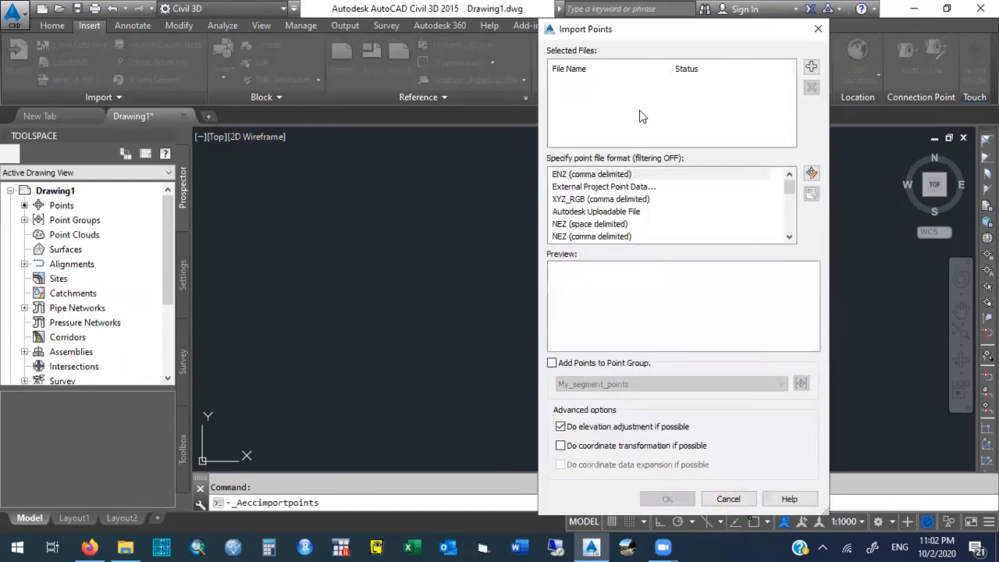
pyautogui.click(607, 177)
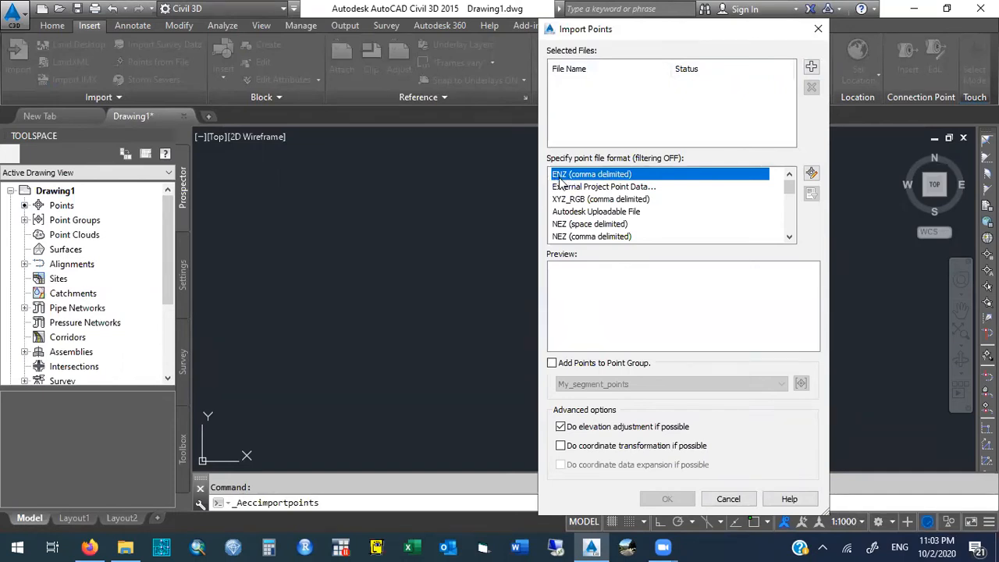
pyautogui.click(812, 68)
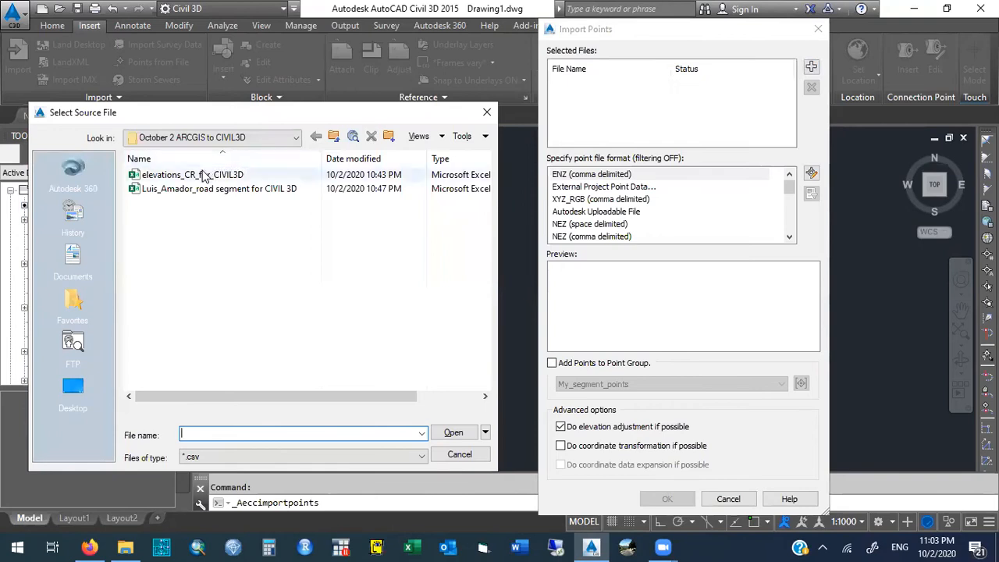
pyautogui.click(205, 177)
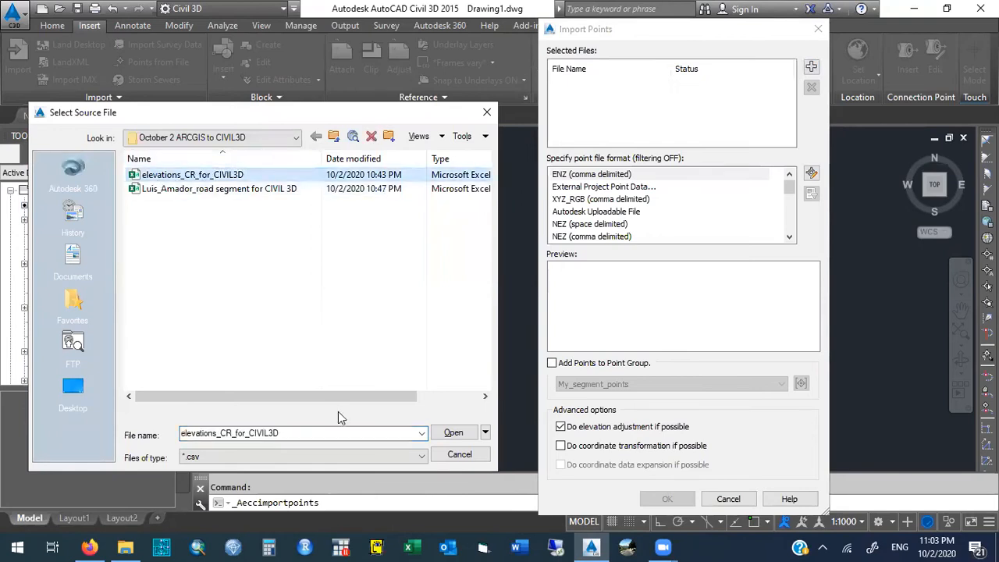
pyautogui.click(451, 434)
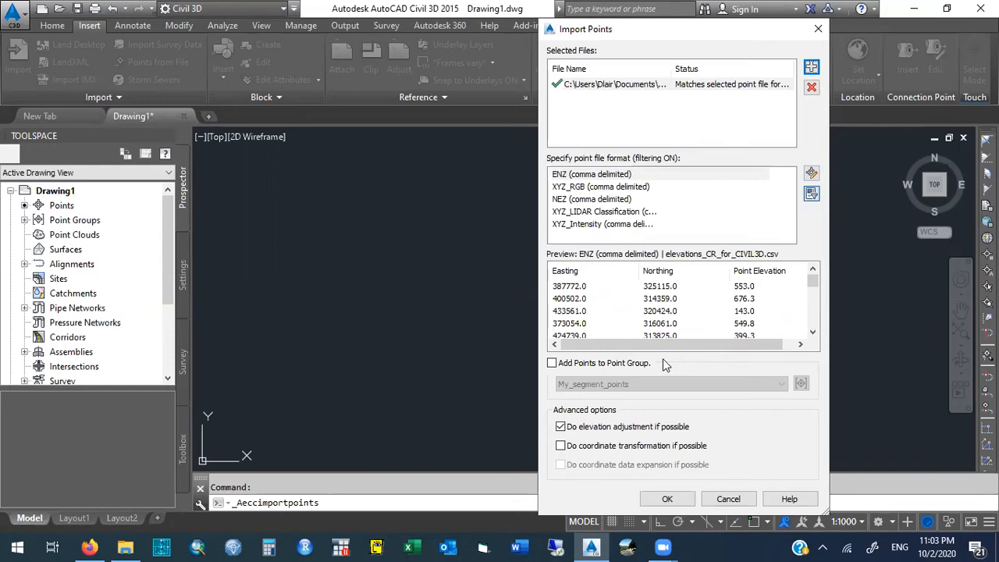
# - Enable adding the imported elevation points to a point group
pyautogui.click(553, 363)
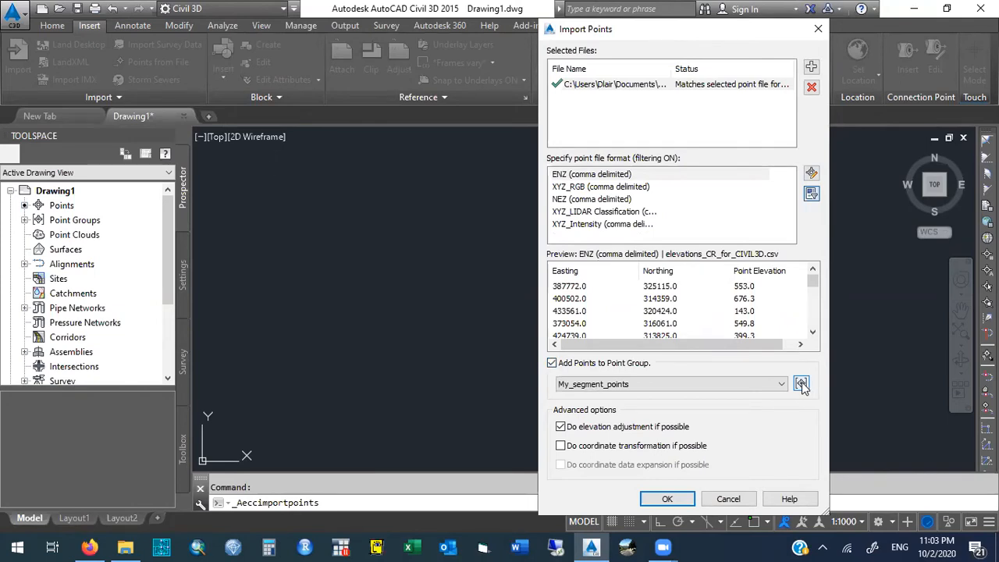
pyautogui.click(552, 364)
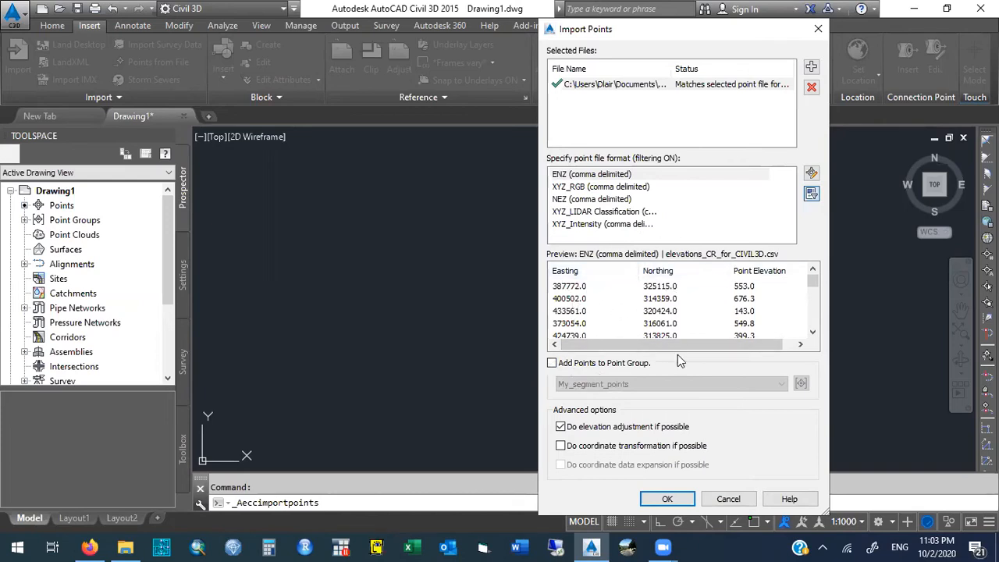
pyautogui.click(552, 364)
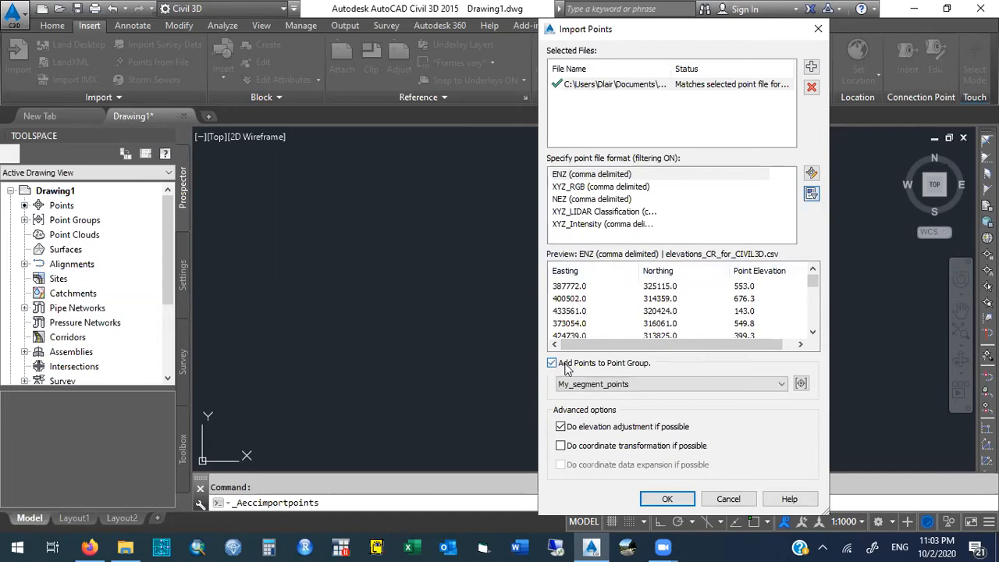
# - Create the point group Points_for_surface and import the elevation points into it
pyautogui.click(802, 383)
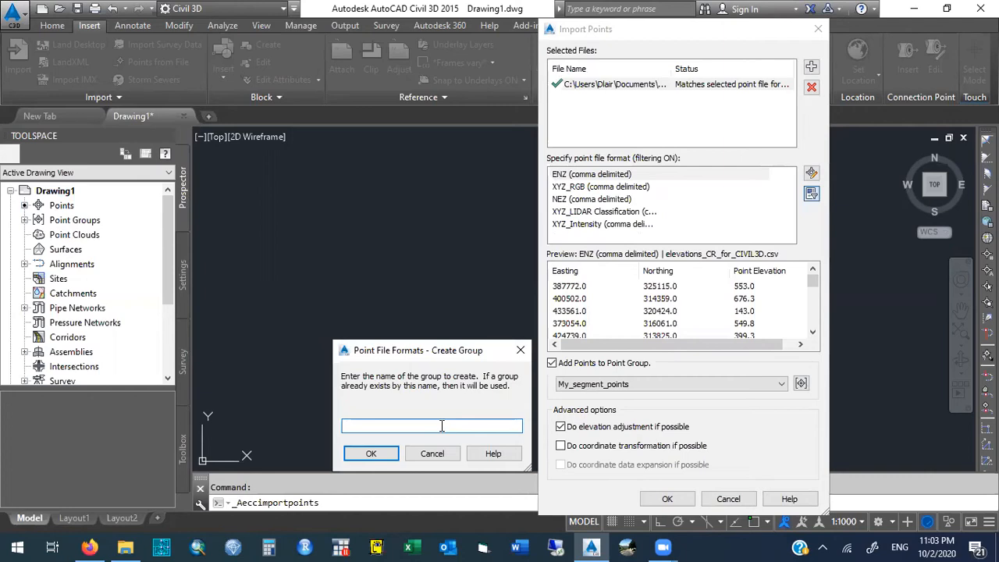
pyautogui.write('Points_for_surface')
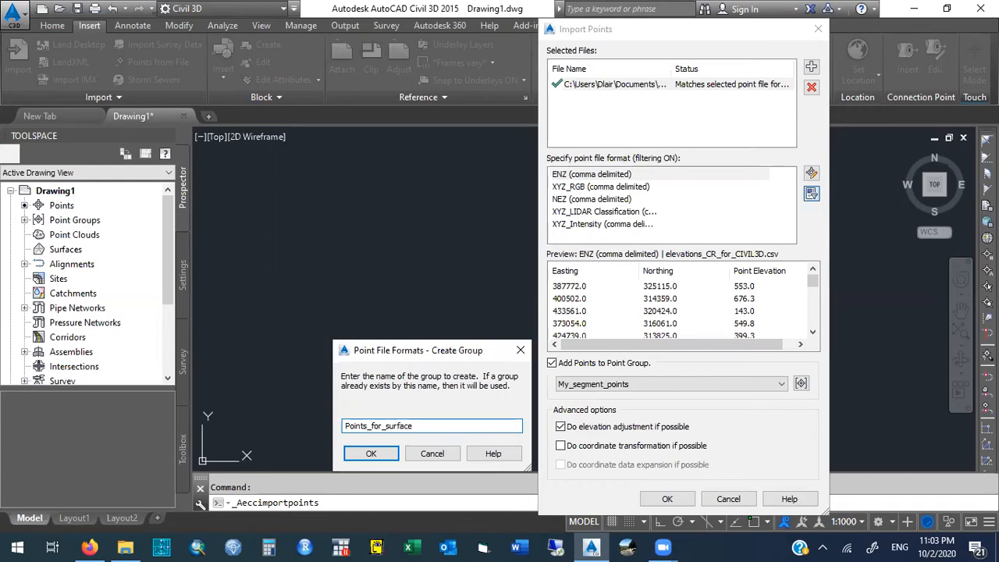
pyautogui.click(375, 455)
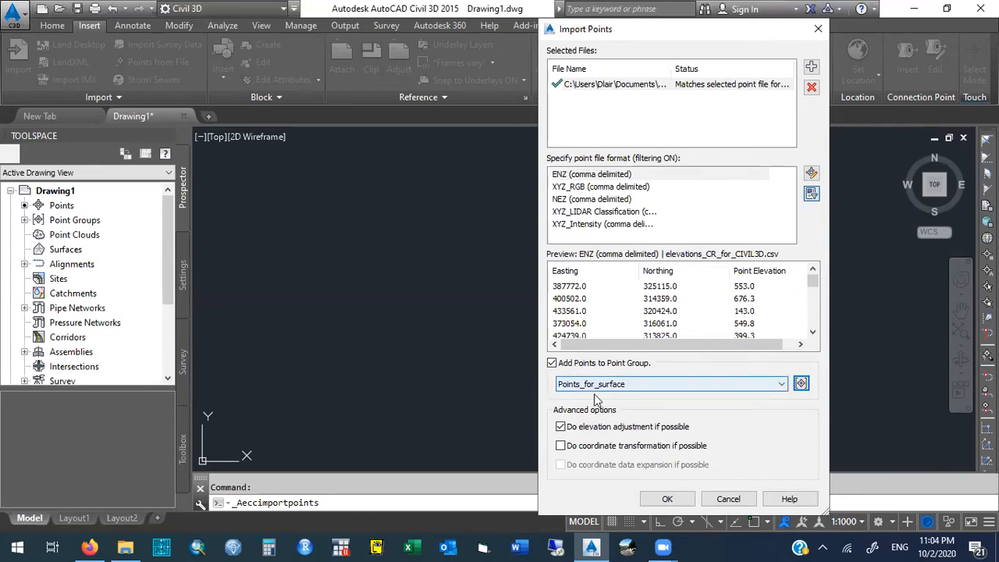
pyautogui.click(665, 500)
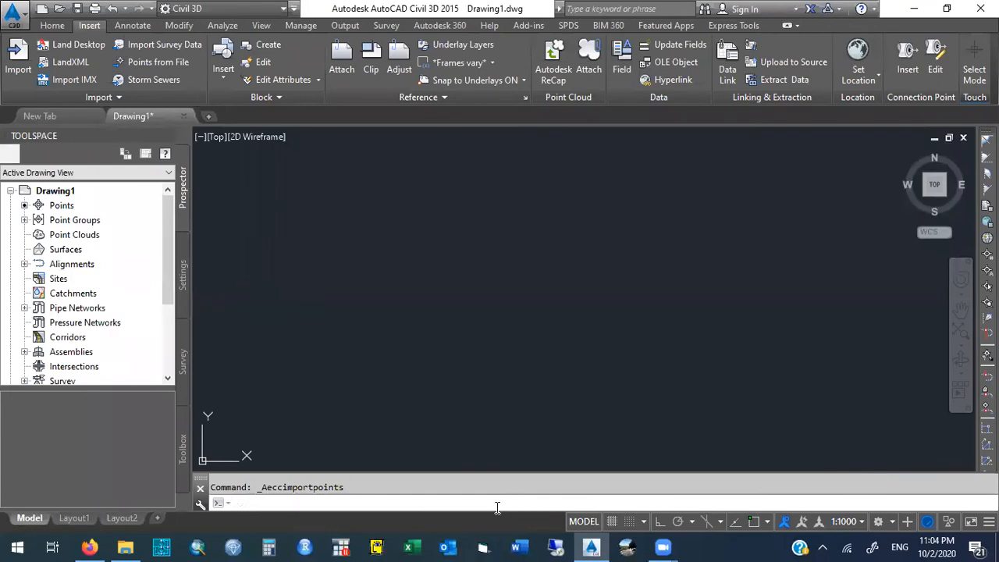
# - Zoom to the drawing extents to show all imported points
pyautogui.write('zoom')
pyautogui.press('Return')
pyautogui.write('E')
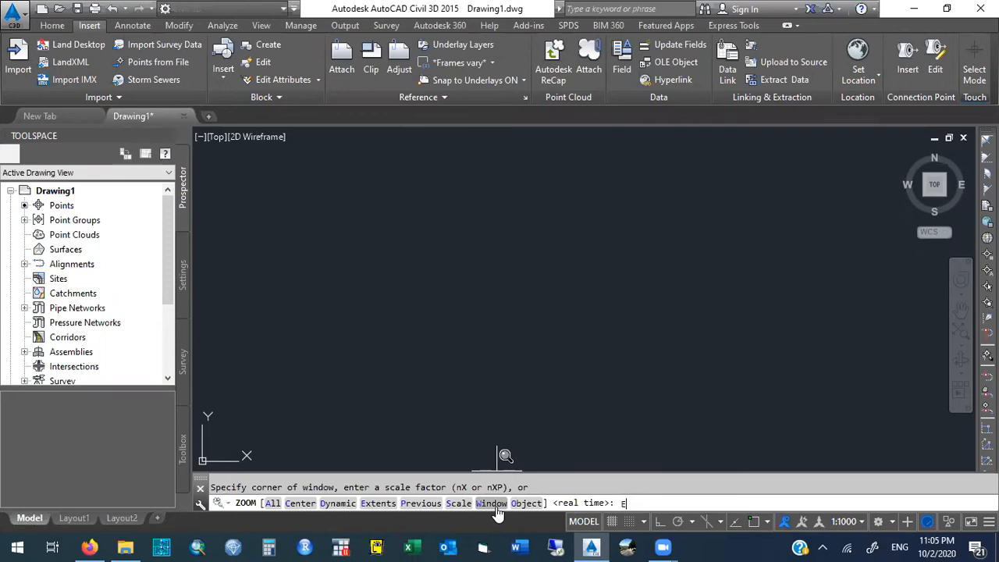
pyautogui.press('Return')
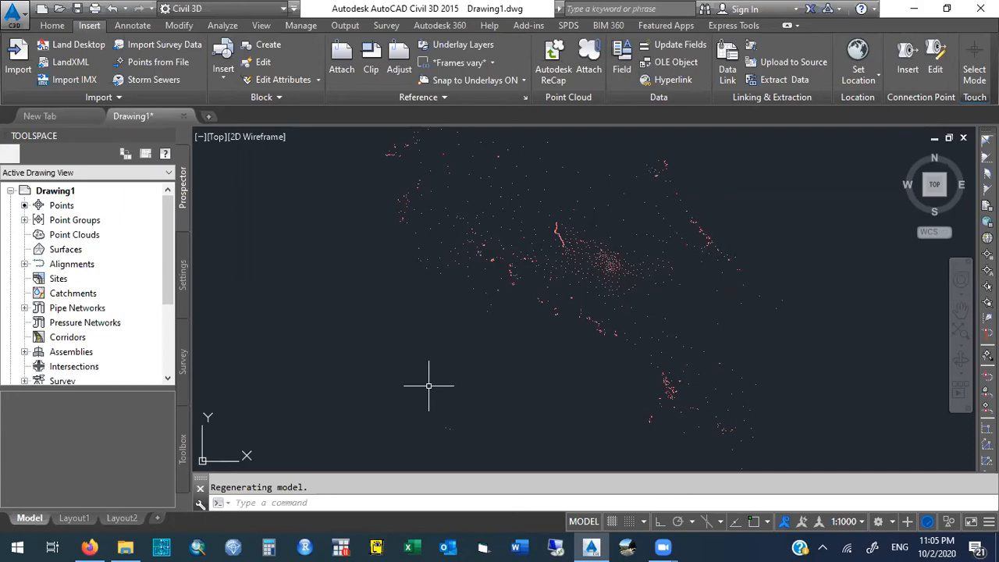
pyautogui.click(66, 250)
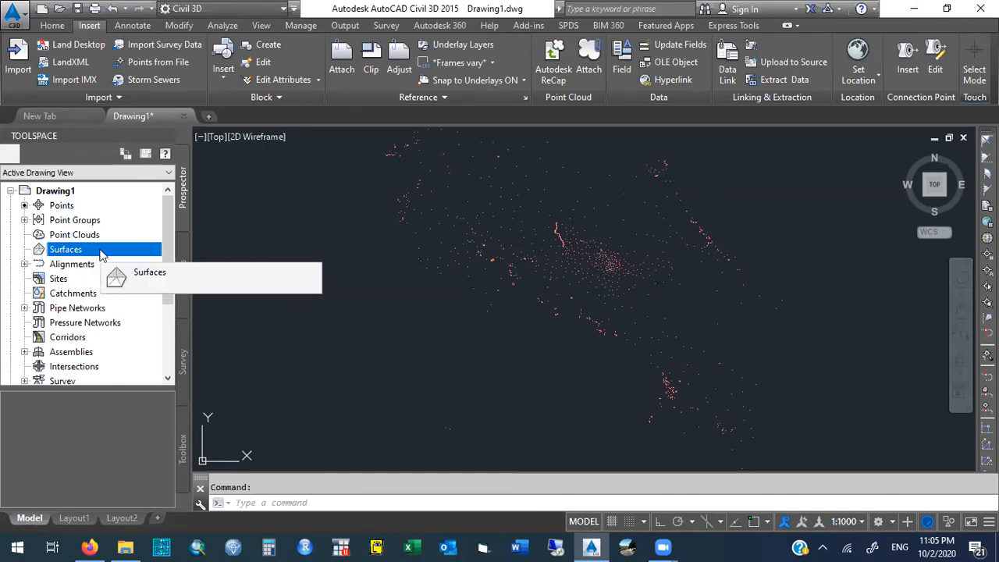
pyautogui.rightClick(102, 255)
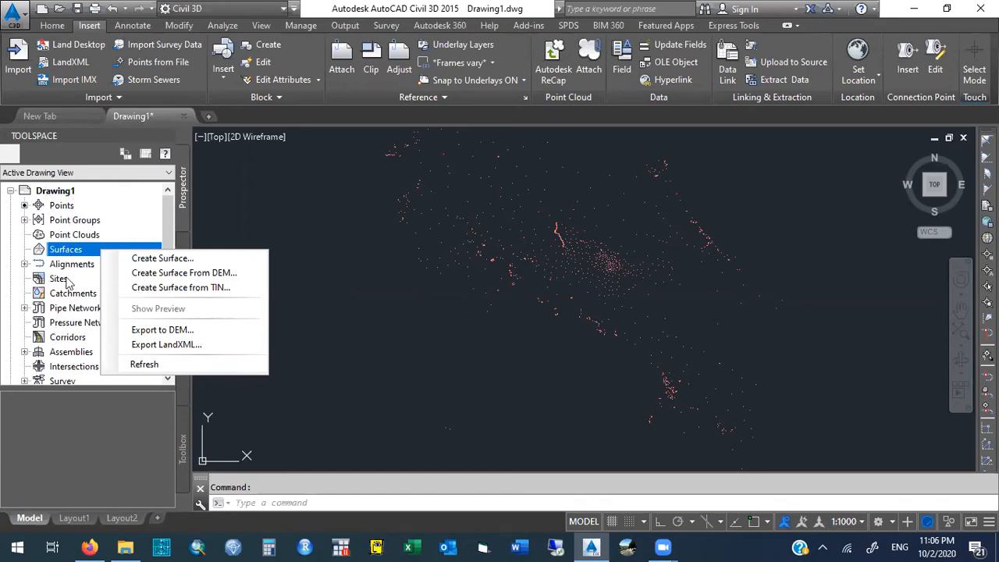
pyautogui.click(209, 260)
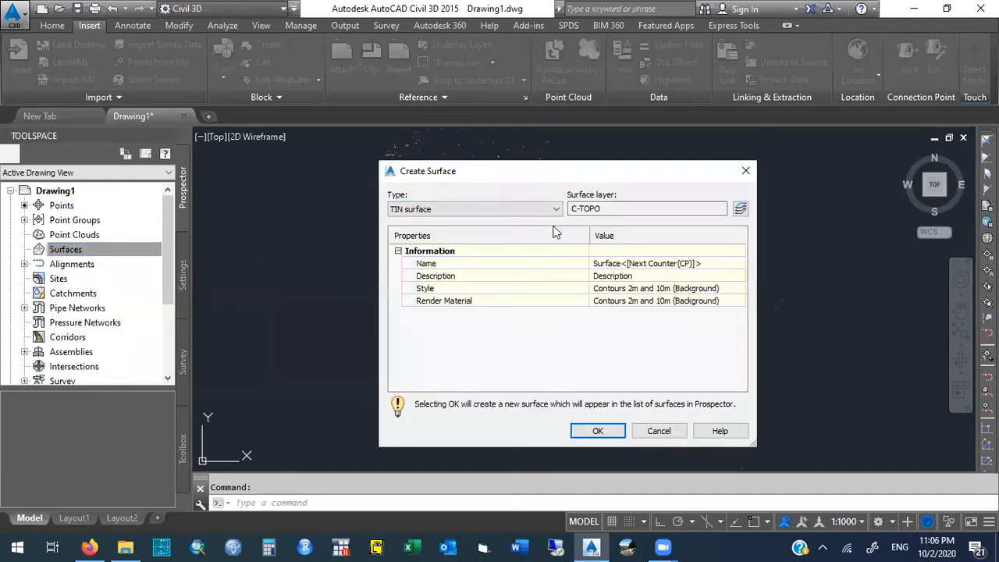
pyautogui.click(629, 262)
pyautogui.doubleClick(632, 262)
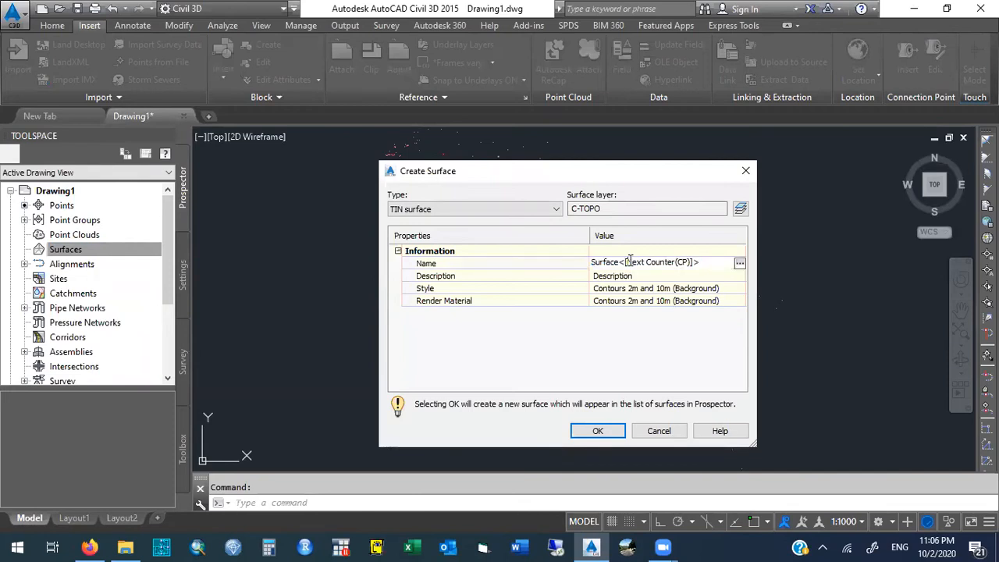
pyautogui.moveTo(712, 260); pyautogui.dragTo(528, 250)
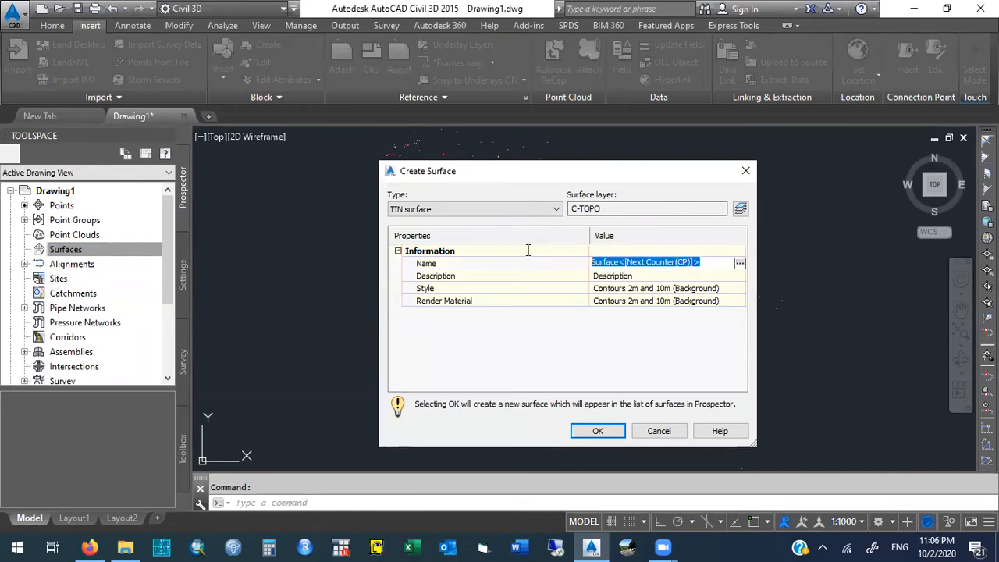
pyautogui.moveTo(719, 264); pyautogui.dragTo(551, 263)
pyautogui.write('Existing')
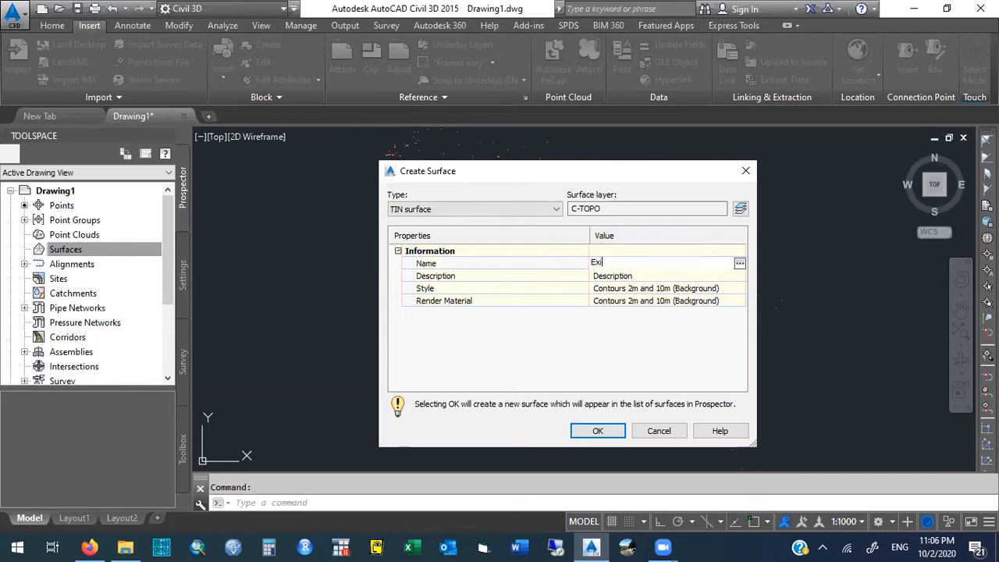
pyautogui.write('und Surface')
pyautogui.click(656, 289)
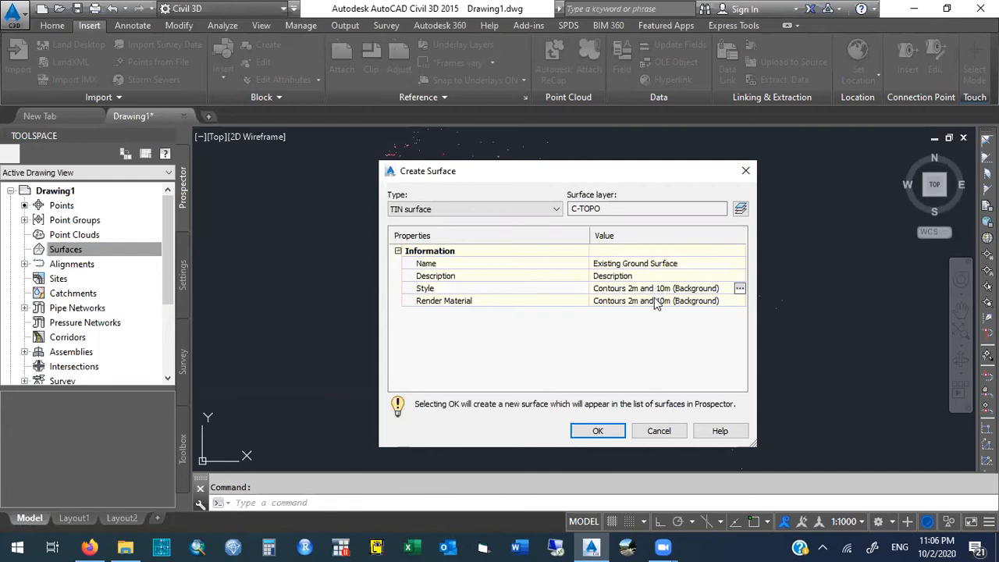
pyautogui.click(653, 302)
pyautogui.click(654, 290)
pyautogui.click(687, 263)
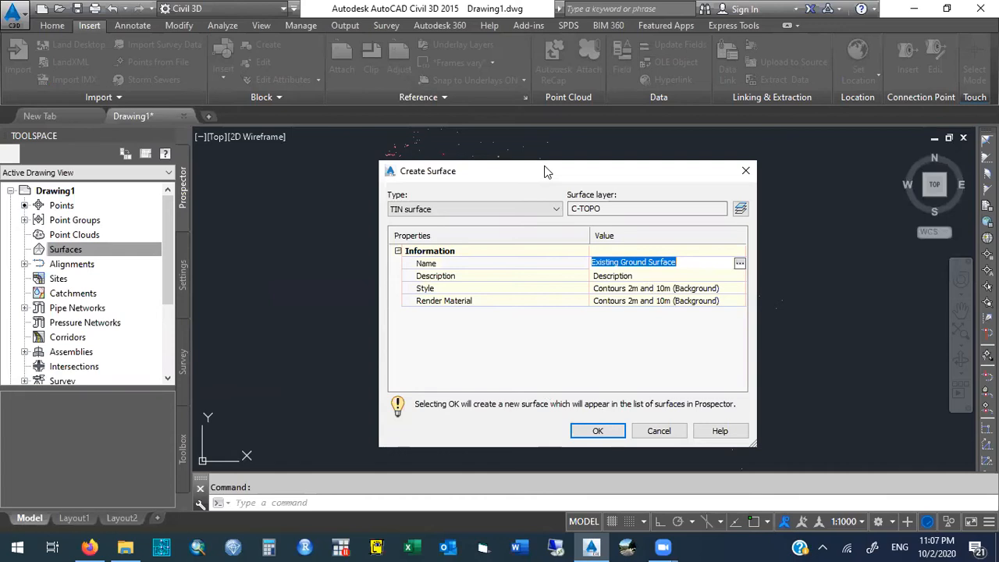
pyautogui.moveTo(547, 171); pyautogui.dragTo(538, 163)
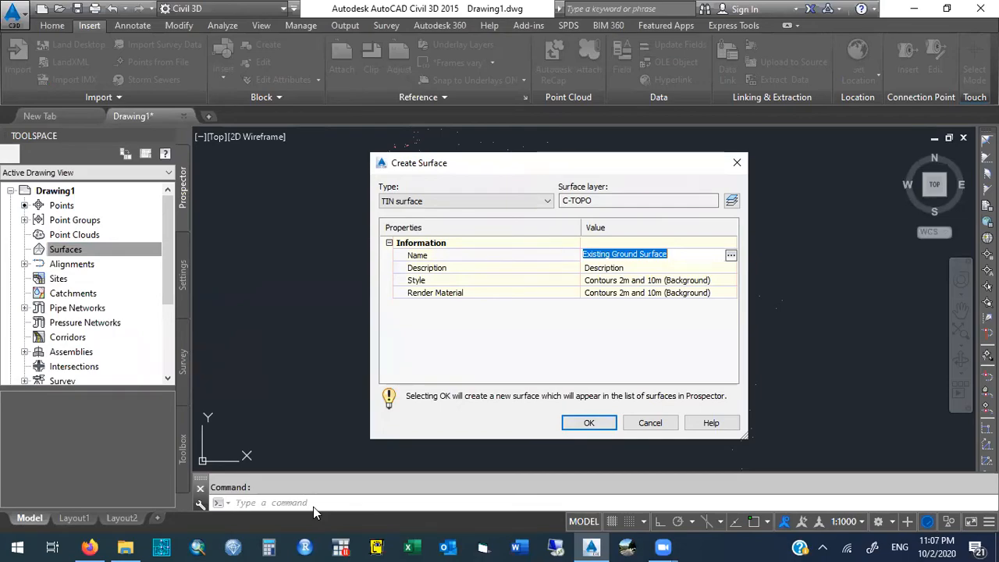
pyautogui.press('Return')
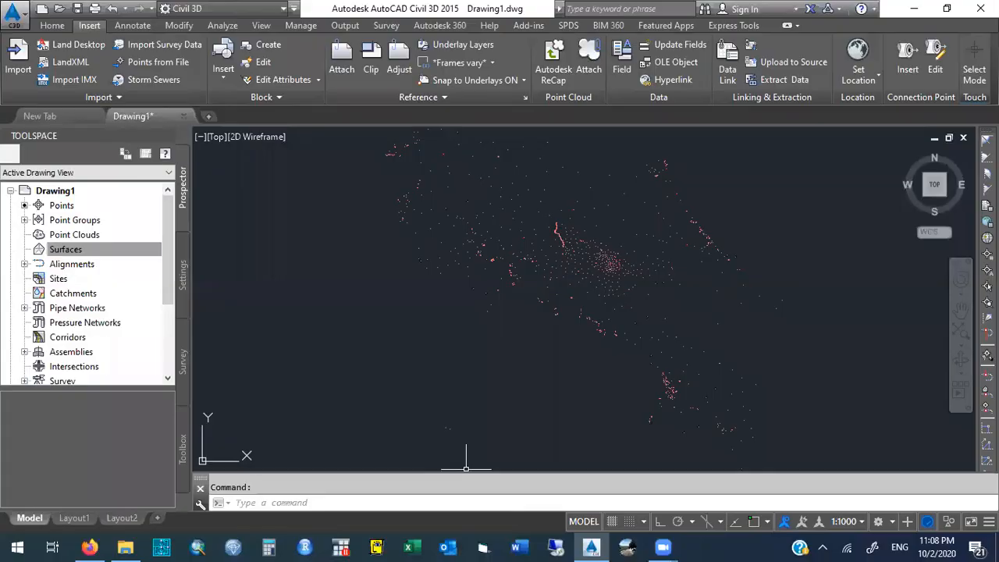
# - Zoom to the drawing extents again
pyautogui.click(312, 503)
pyautogui.write('zoom')
pyautogui.press('Return')
pyautogui.write('E')
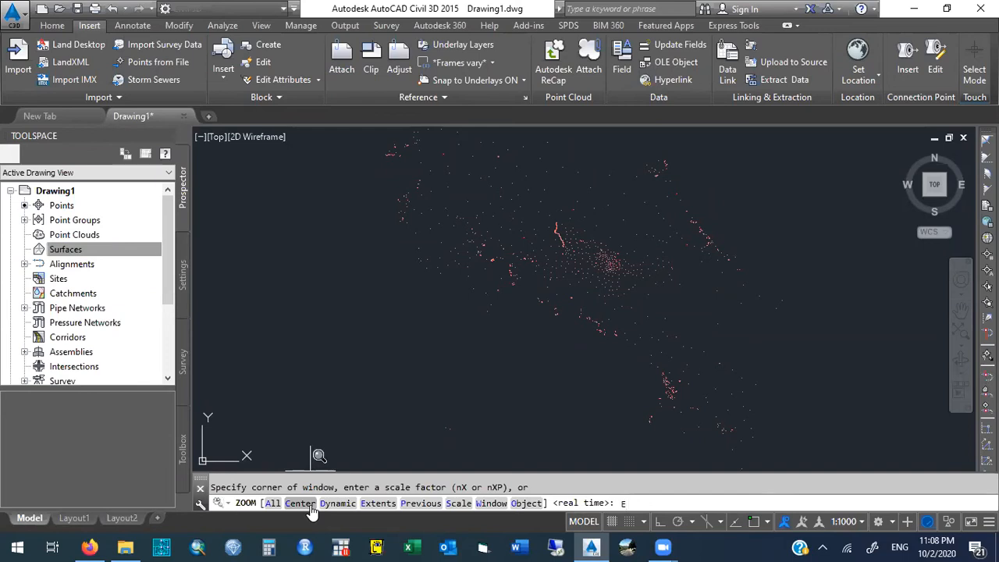
pyautogui.press('Return')
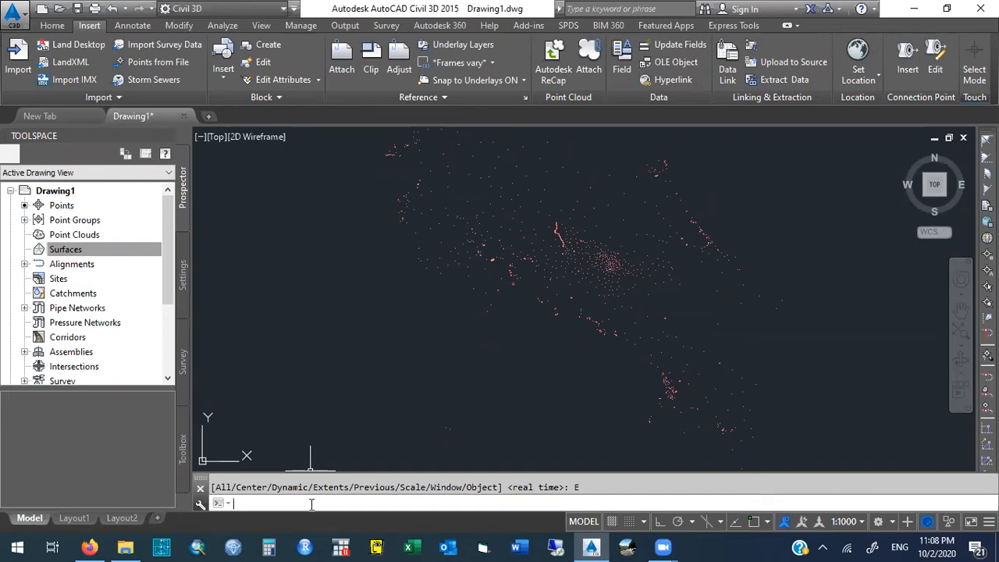
# - Create a TIN surface named EXISTING GROUND SURFACE
pyautogui.click(78, 249)
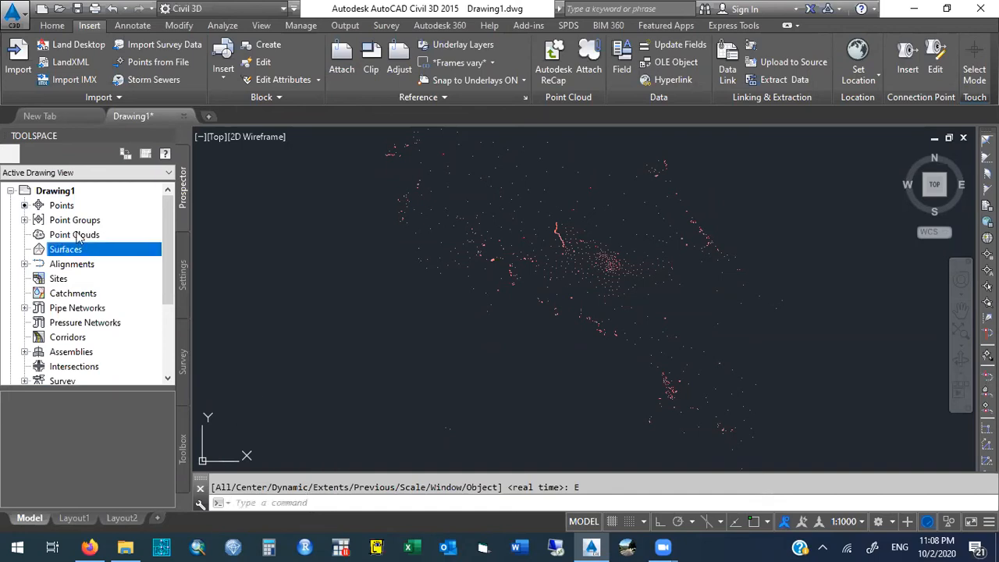
pyautogui.rightClick(105, 254)
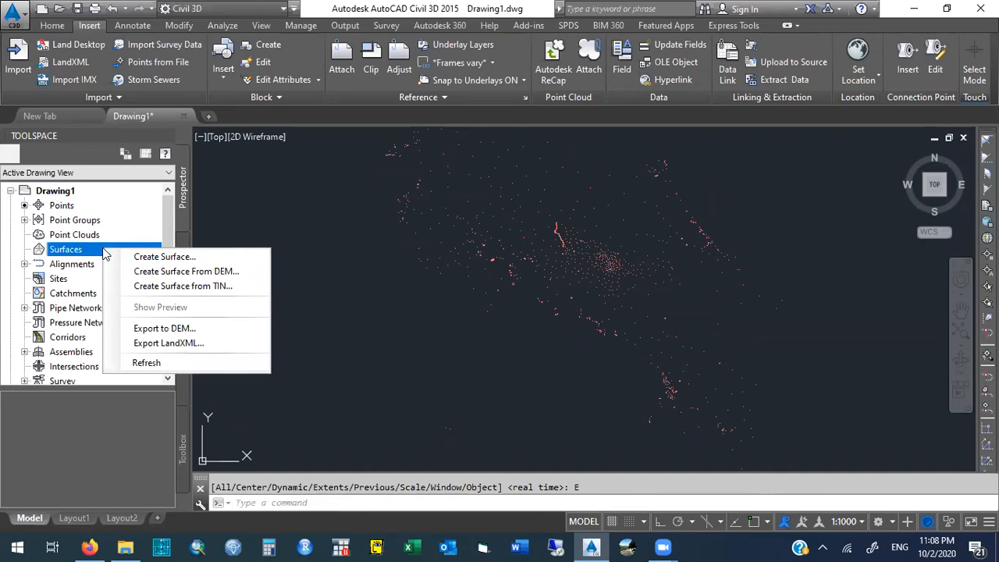
pyautogui.click(205, 258)
pyautogui.click(626, 256)
pyautogui.doubleClick(627, 256)
pyautogui.click(627, 256)
pyautogui.moveTo(710, 256); pyautogui.dragTo(506, 246)
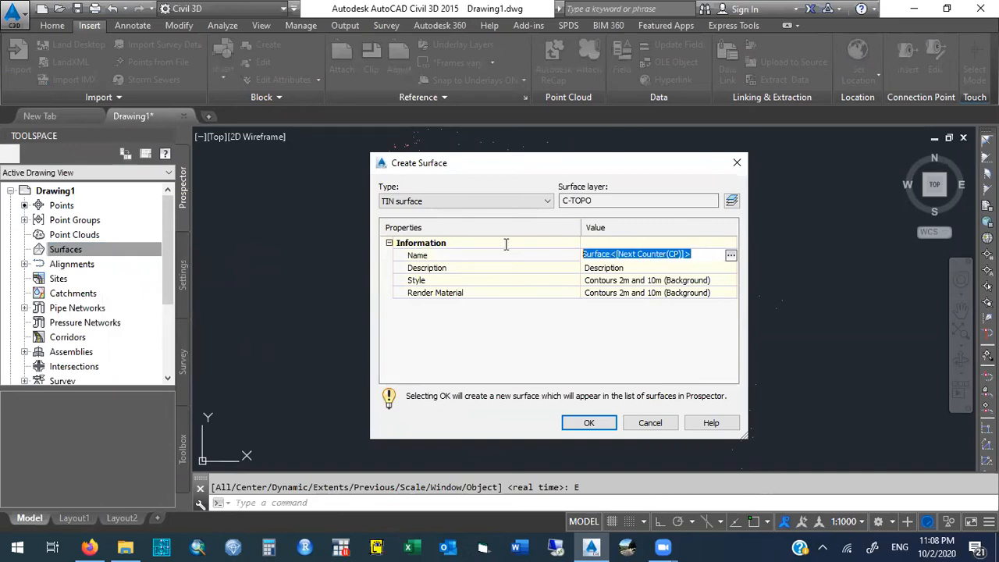
pyautogui.write('EXISTIGN')
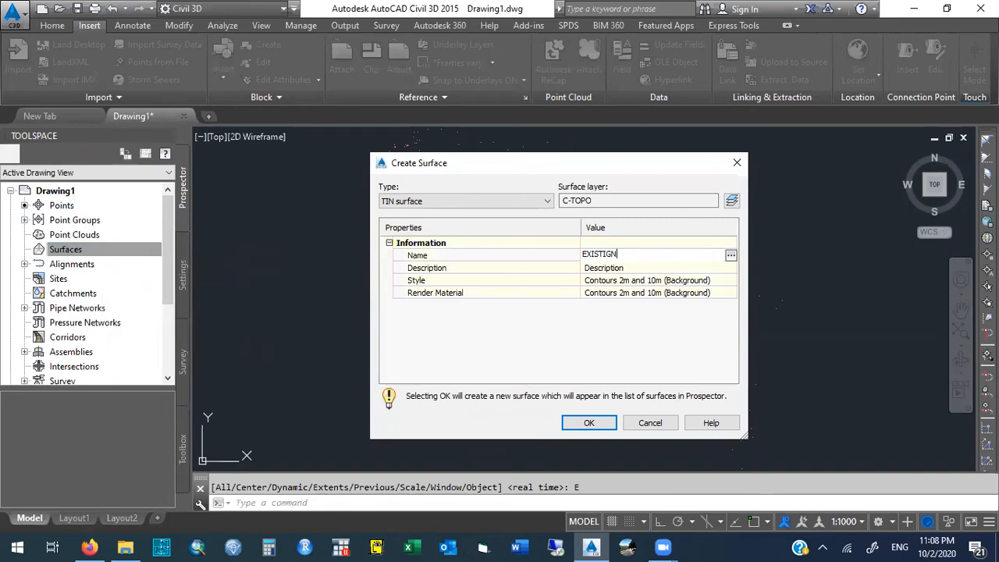
pyautogui.press('BackSpace')
pyautogui.press('BackSpace')
pyautogui.write('NG GROUND SURFACE')
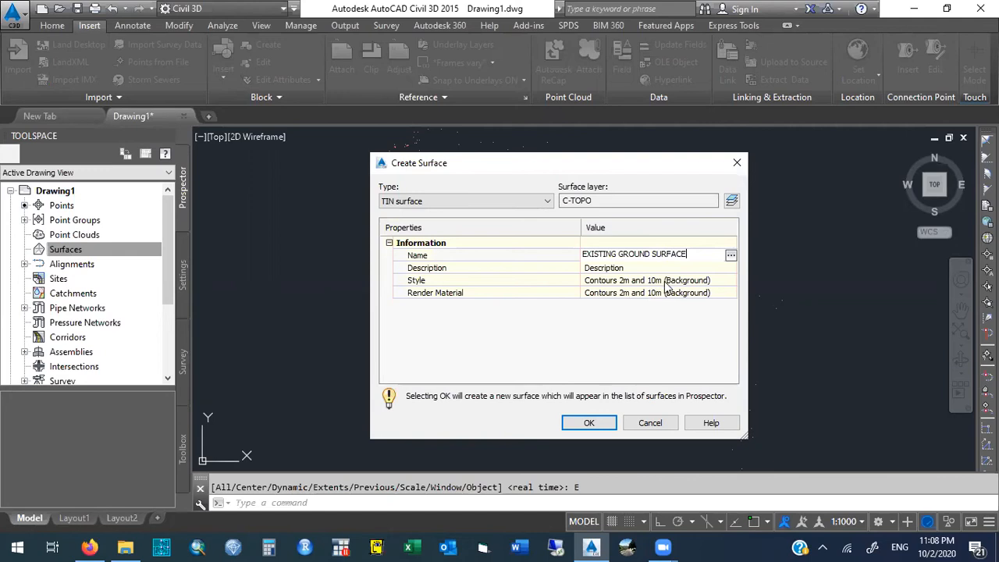
pyautogui.press('Return')
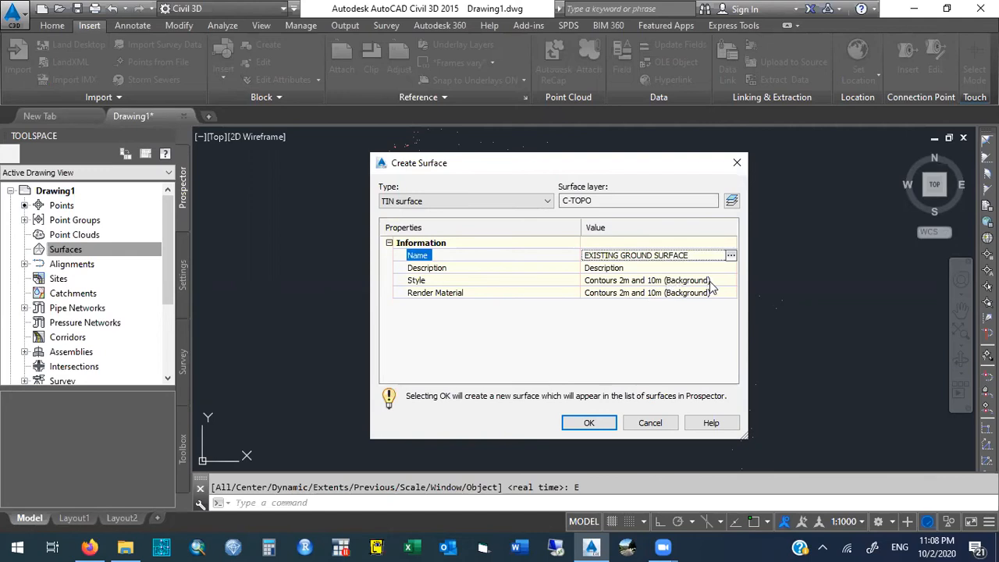
pyautogui.click(589, 423)
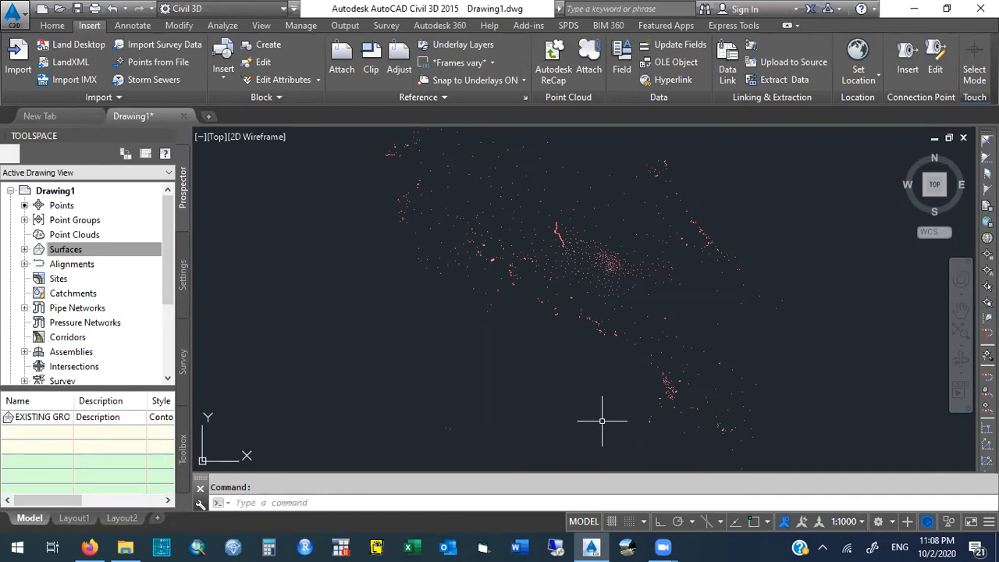
# - Expand EXISTING GROUND SURFACE down to its definition items and enlarge the tree area to show more of them
pyautogui.click(117, 250)
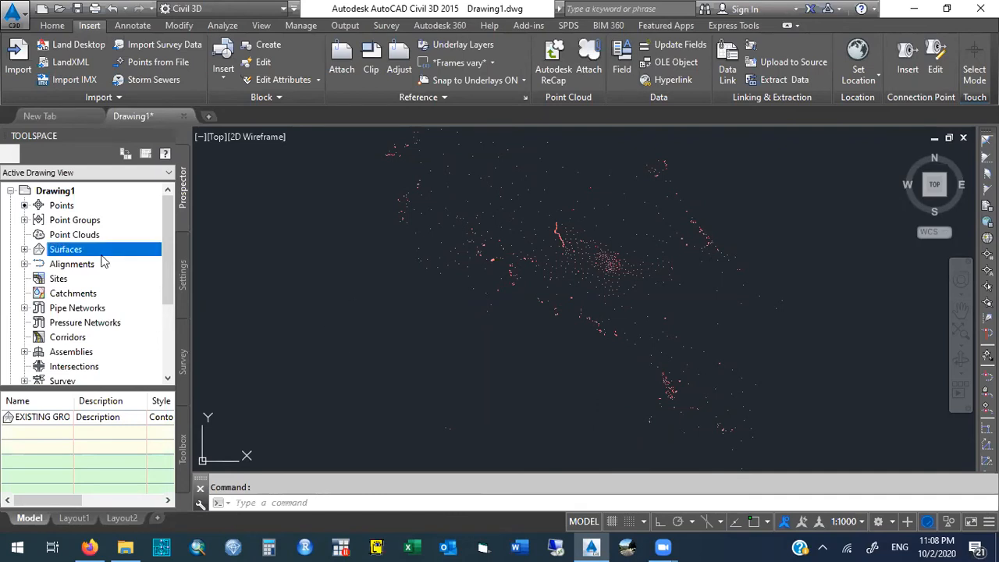
pyautogui.click(24, 250)
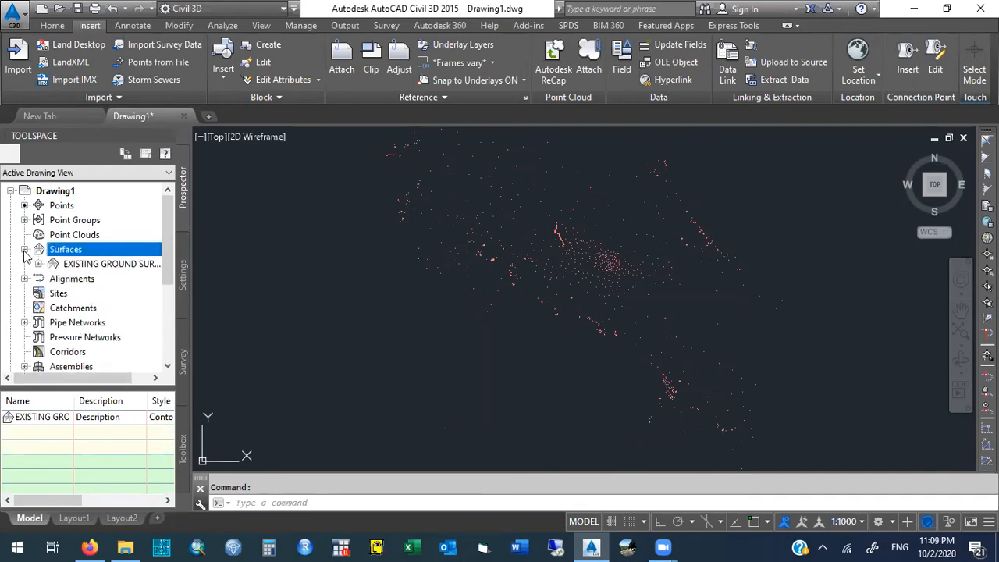
pyautogui.click(38, 264)
pyautogui.click(25, 250)
pyautogui.click(24, 250)
pyautogui.click(24, 250)
pyautogui.click(24, 250)
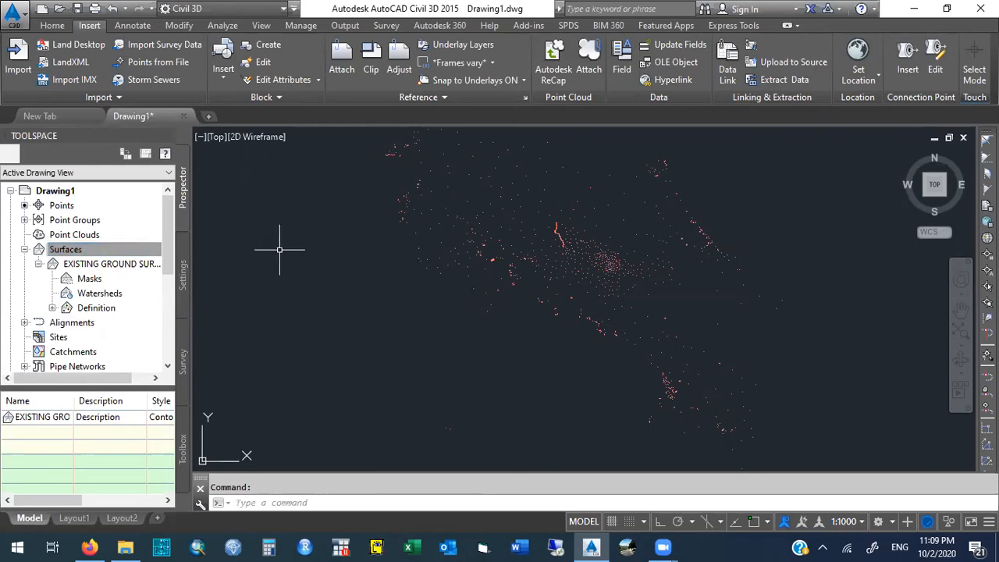
pyautogui.click(24, 250)
pyautogui.click(24, 250)
pyautogui.click(38, 264)
pyautogui.click(38, 264)
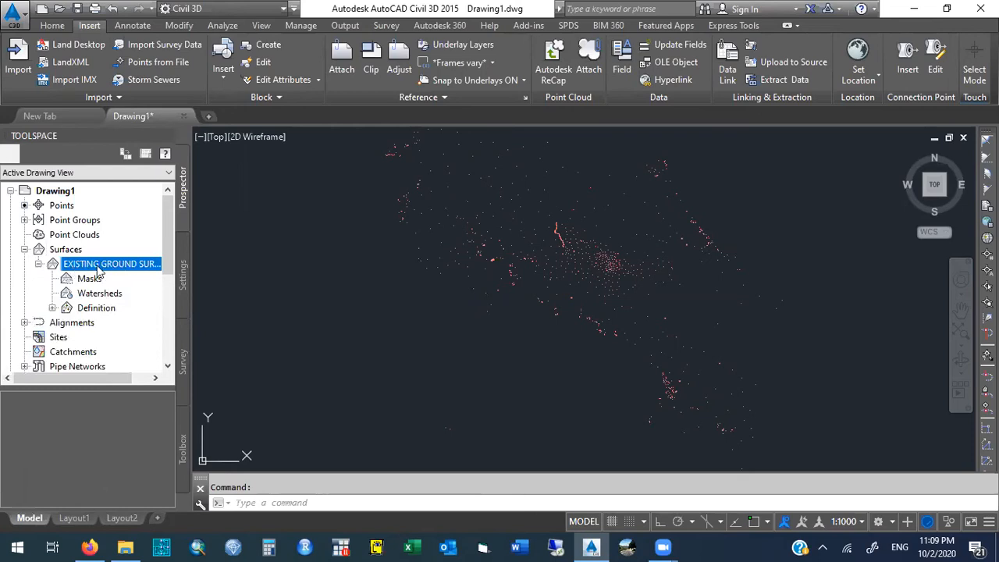
pyautogui.click(53, 308)
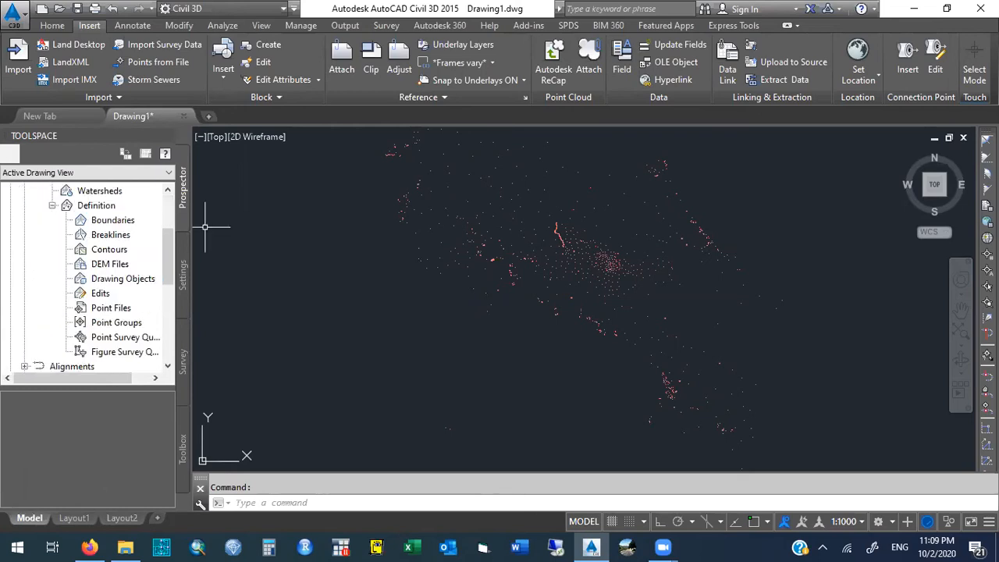
pyautogui.scroll(2, 167, 249)
pyautogui.moveTo(96, 389); pyautogui.dragTo(96, 437)
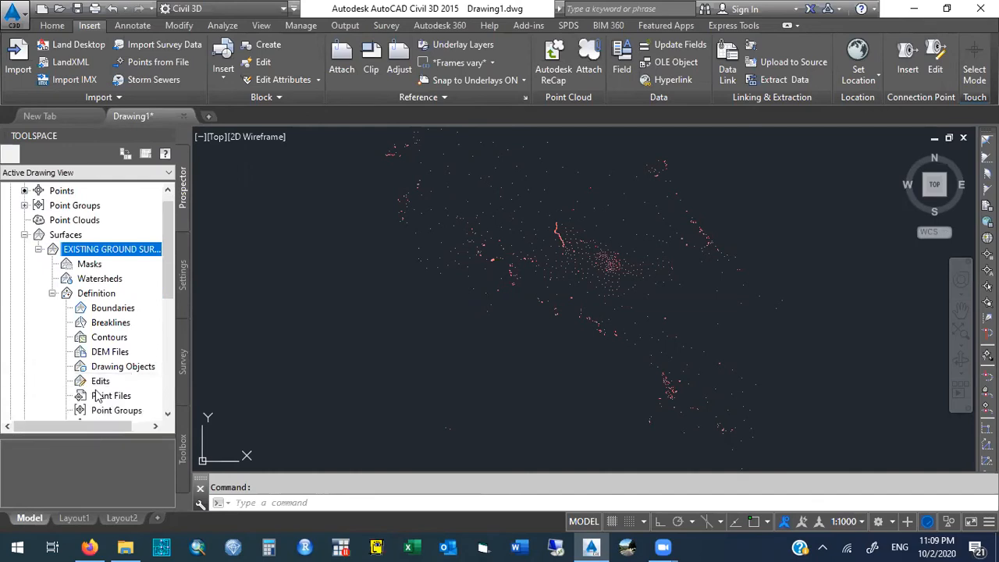
pyautogui.click(24, 235)
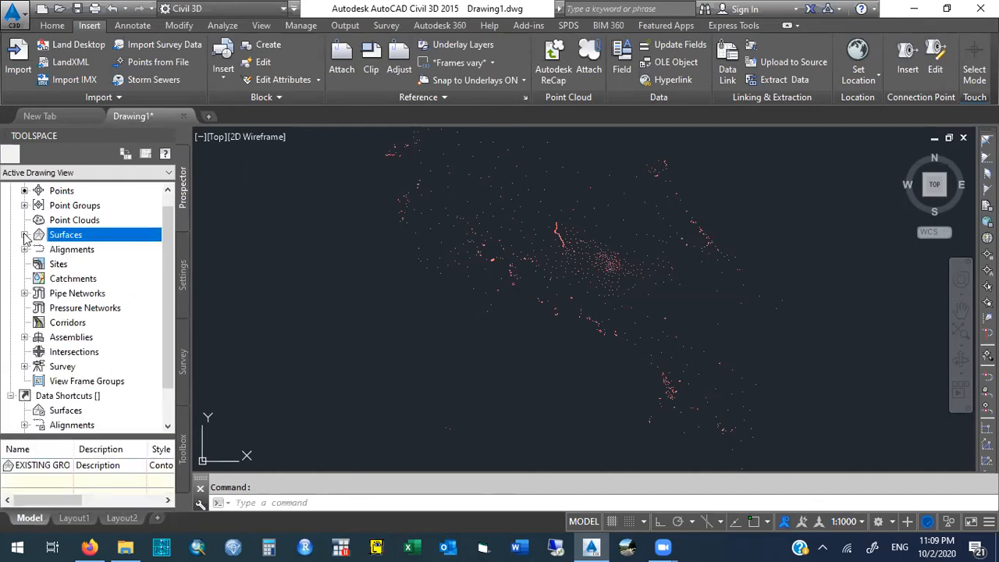
pyautogui.click(24, 235)
pyautogui.click(39, 221)
pyautogui.click(38, 220)
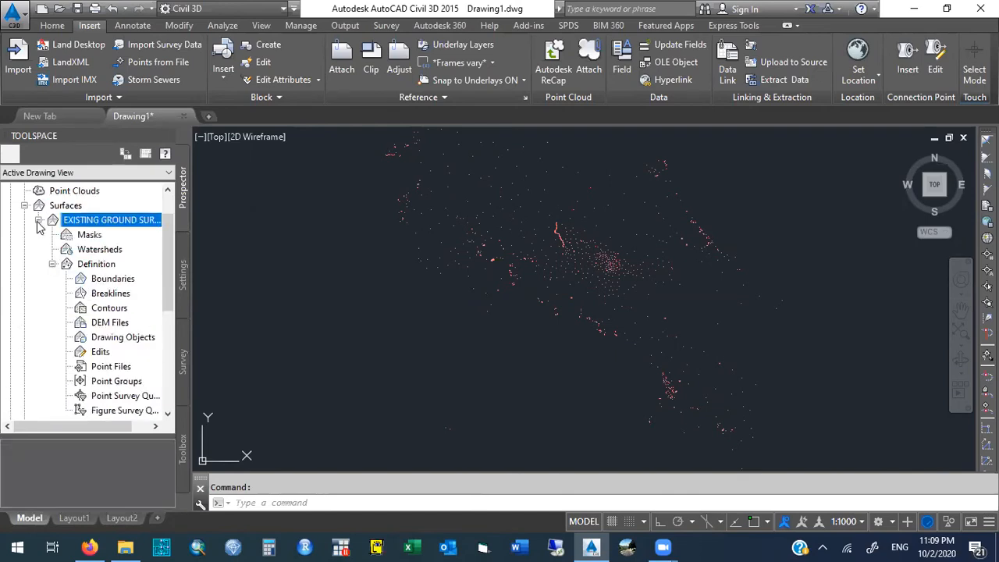
pyautogui.click(52, 265)
pyautogui.click(52, 264)
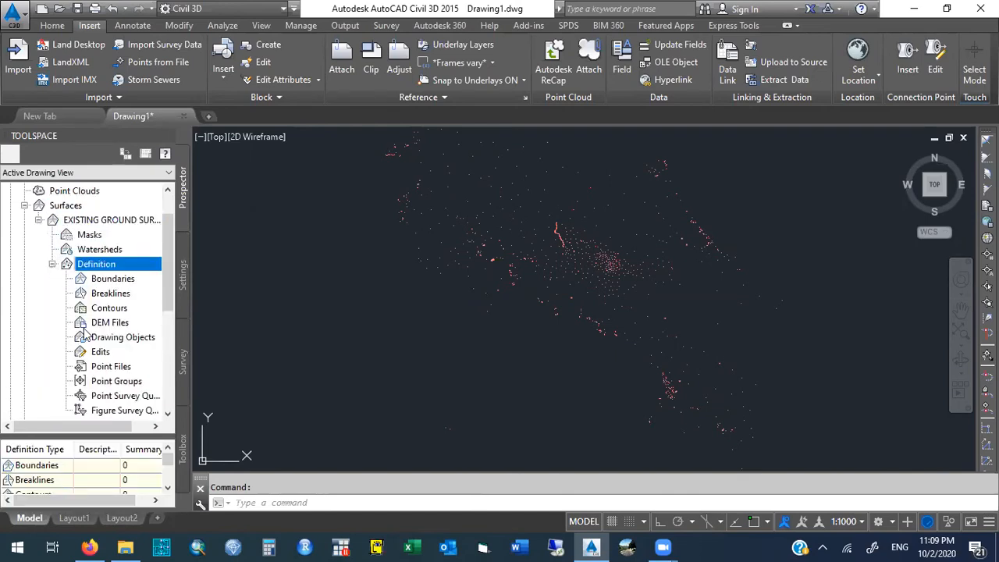
pyautogui.rightClick(127, 371)
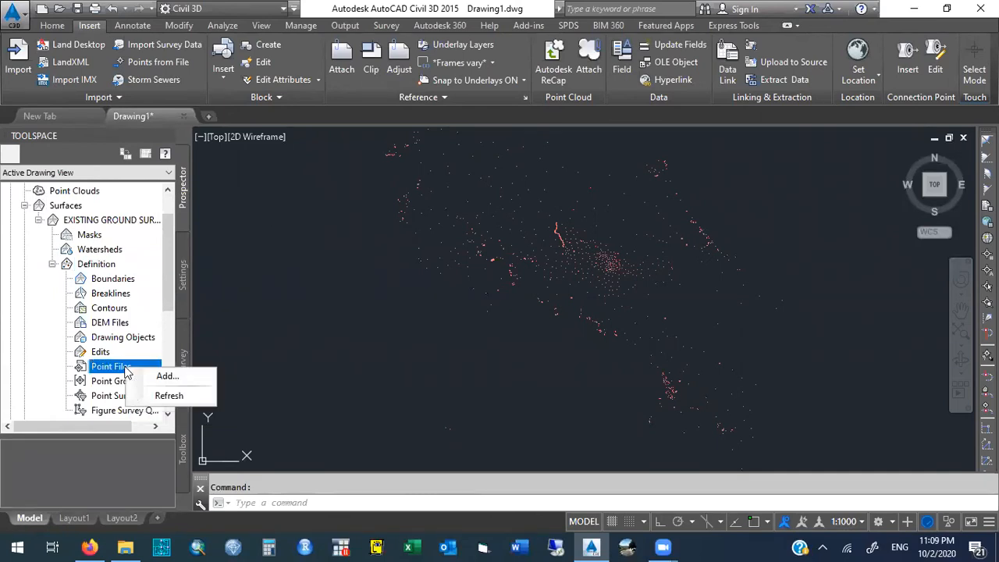
pyautogui.click(175, 378)
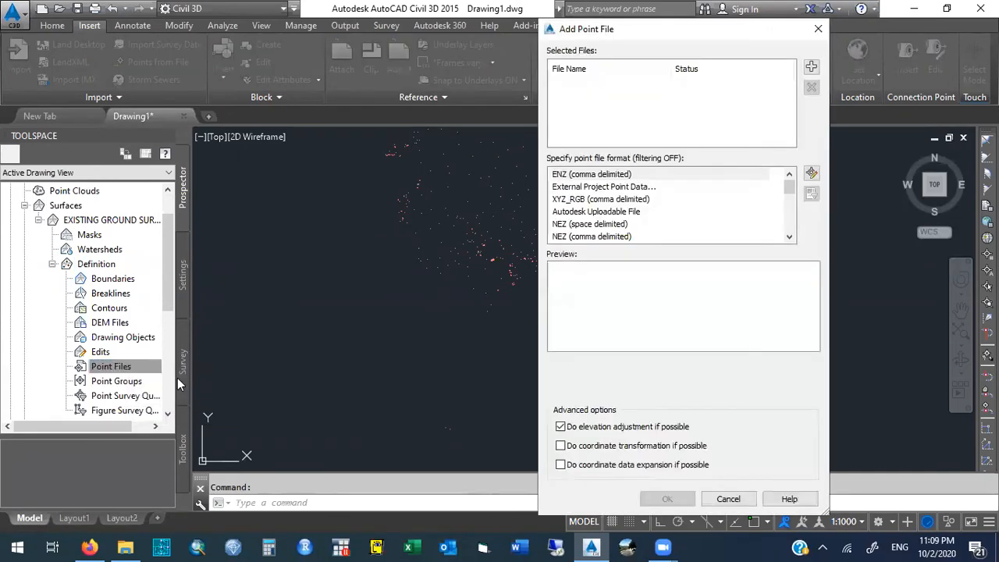
pyautogui.click(818, 29)
# - Add the Points_for_surface point group to the definition of EXISTING GROUND SURFACE
pyautogui.click(129, 381)
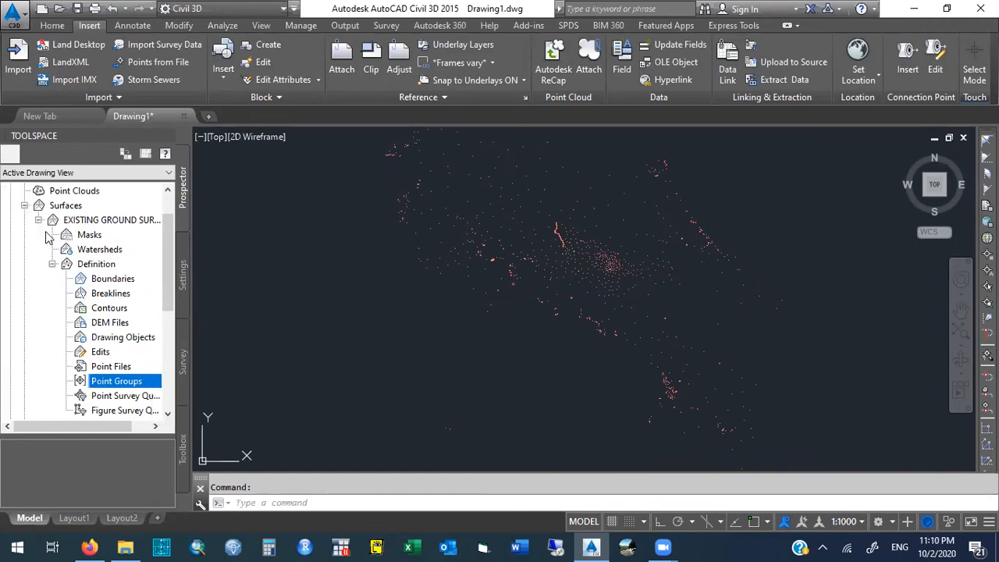
pyautogui.rightClick(148, 386)
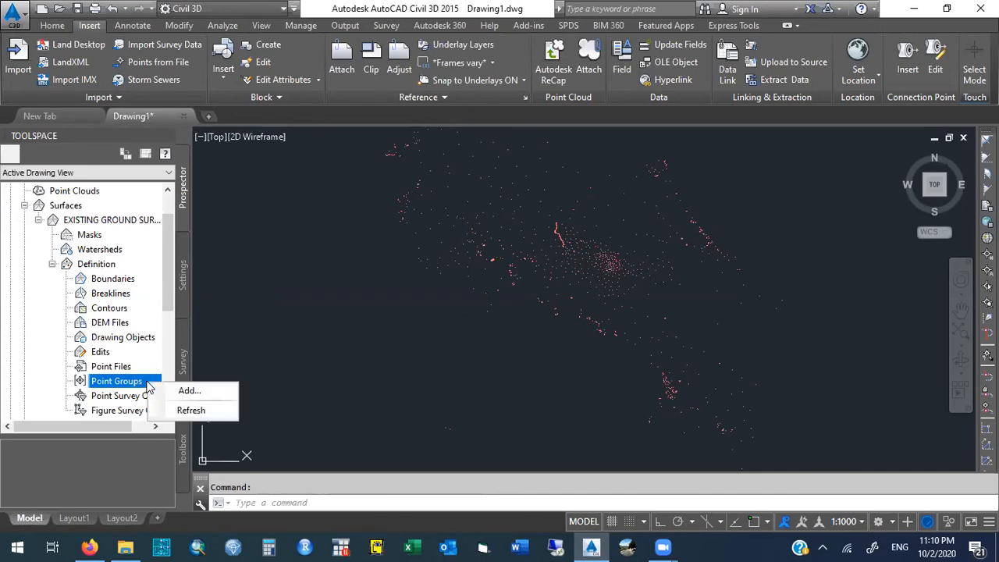
pyautogui.click(218, 394)
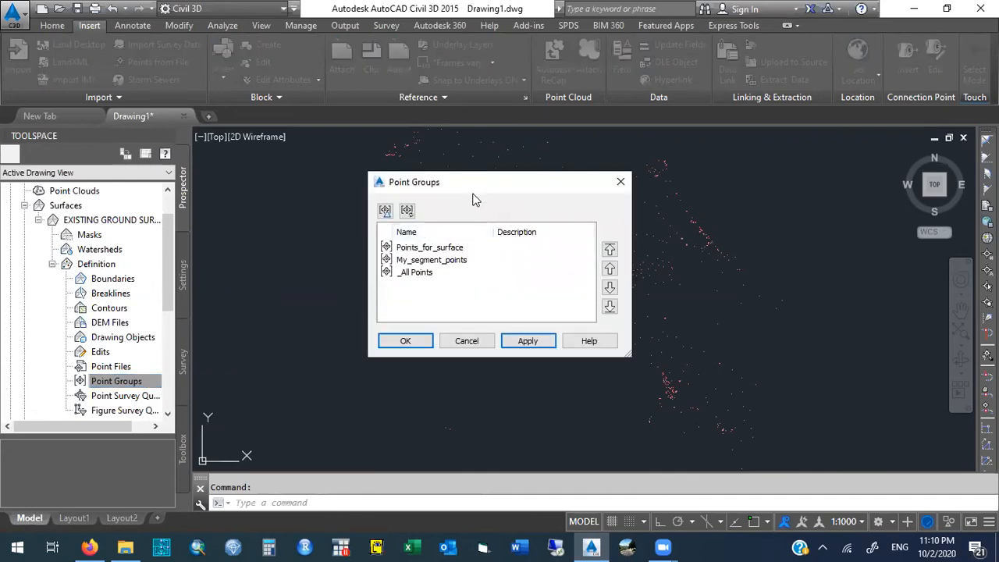
pyautogui.moveTo(472, 199); pyautogui.dragTo(371, 267)
pyautogui.click(341, 317)
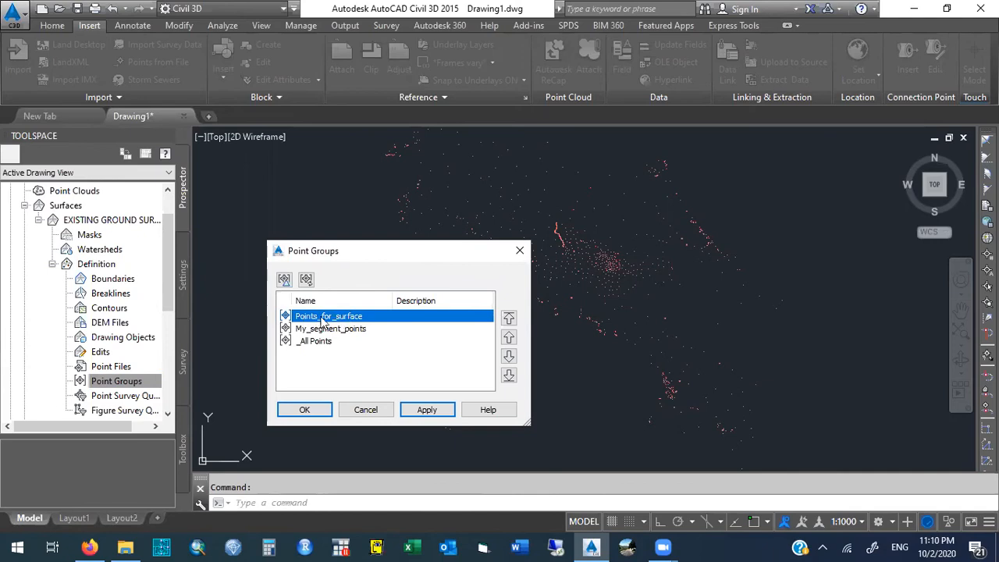
pyautogui.click(355, 329)
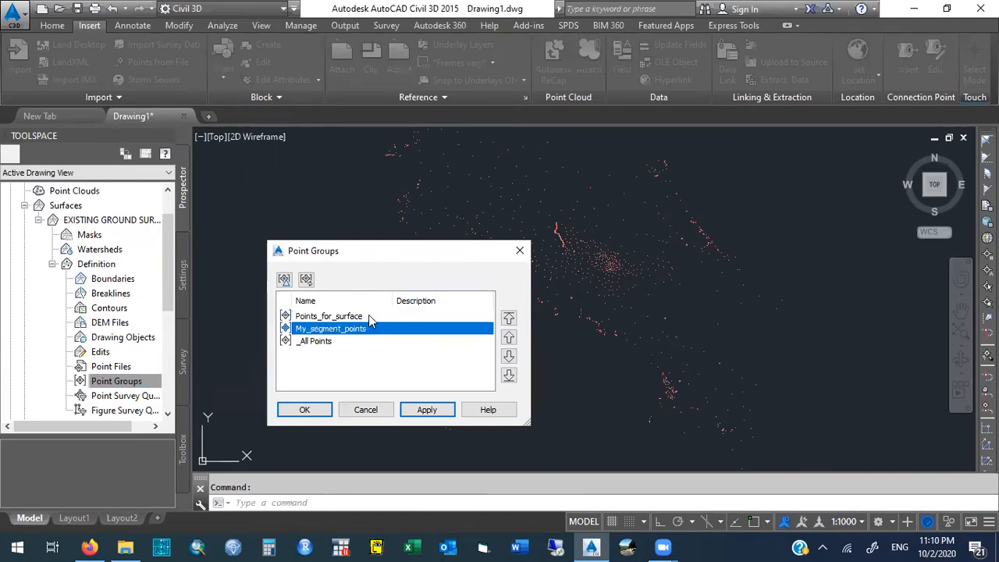
pyautogui.click(357, 317)
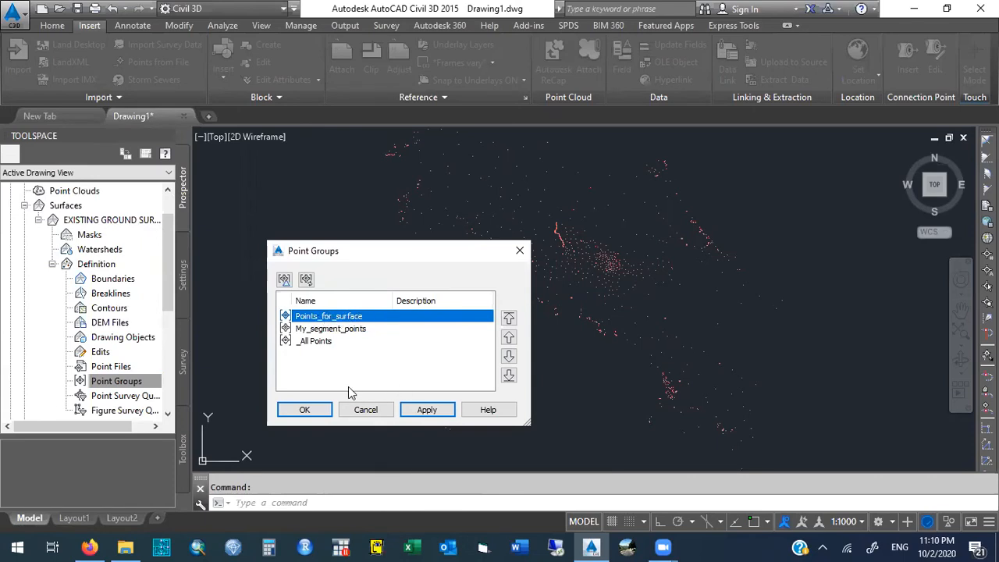
pyautogui.click(427, 410)
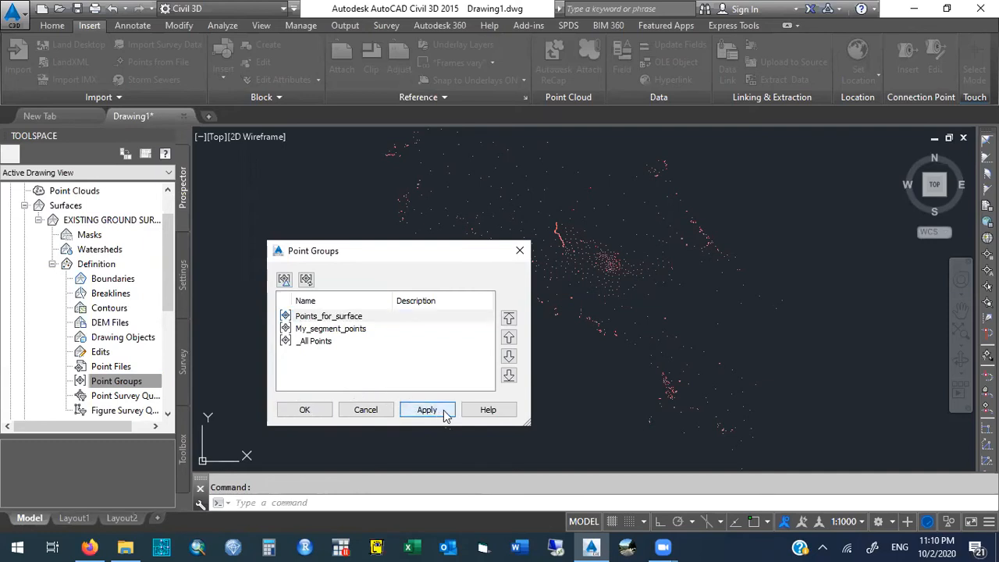
pyautogui.click(305, 410)
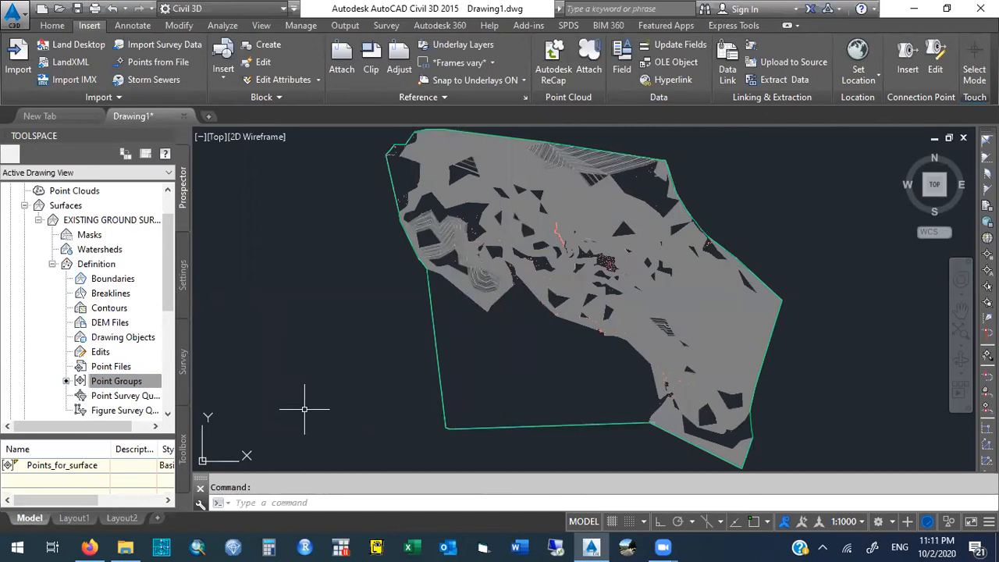
pyautogui.rightClick(156, 381)
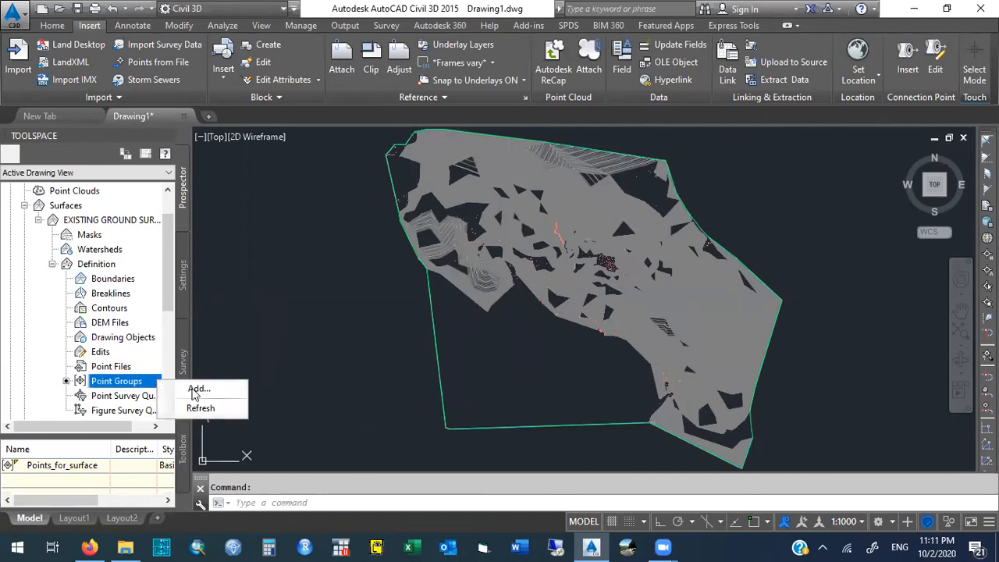
pyautogui.click(193, 388)
pyautogui.click(323, 318)
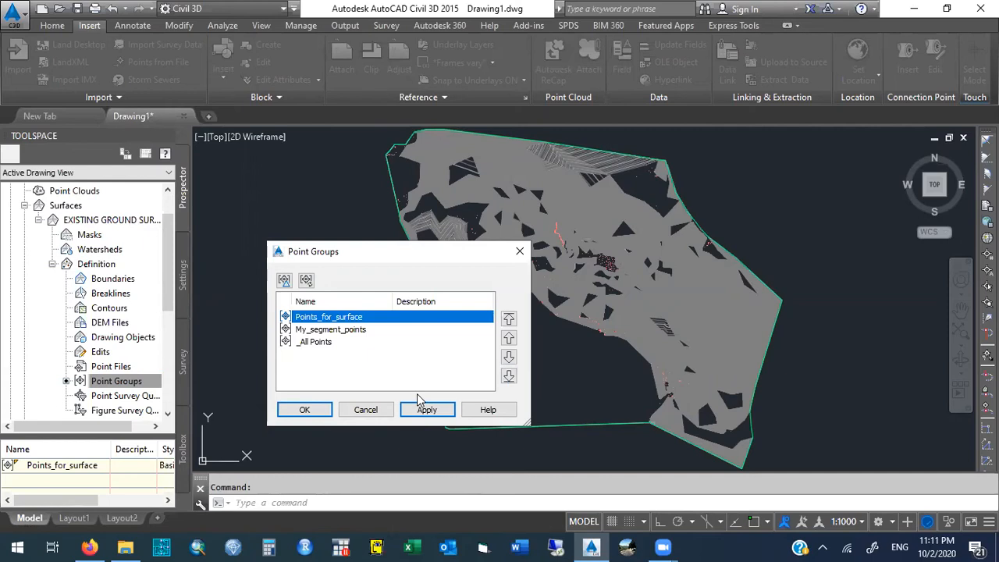
pyautogui.click(520, 250)
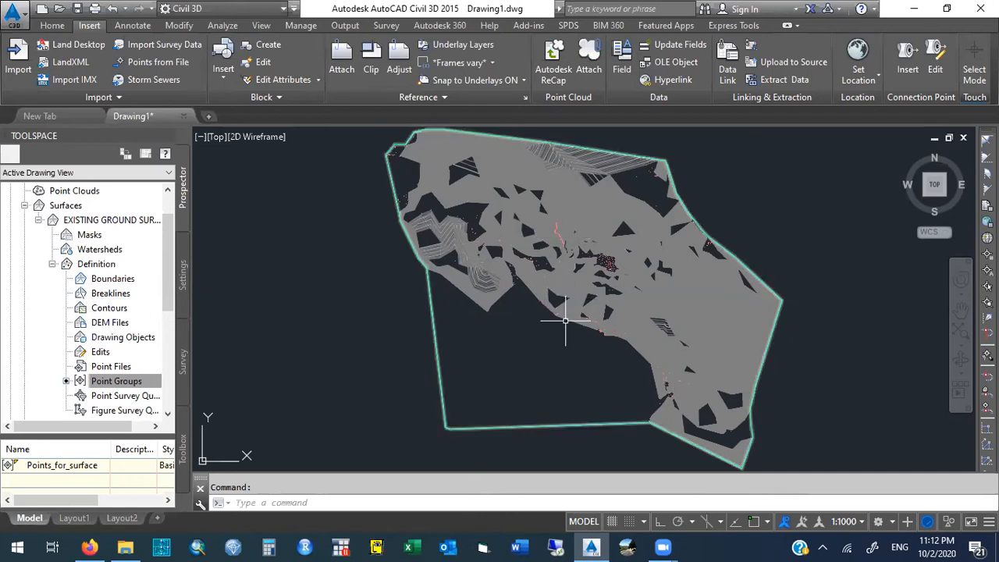
# - Zoom with a window into the southwest corner of the surface boundary
pyautogui.write('zoo')
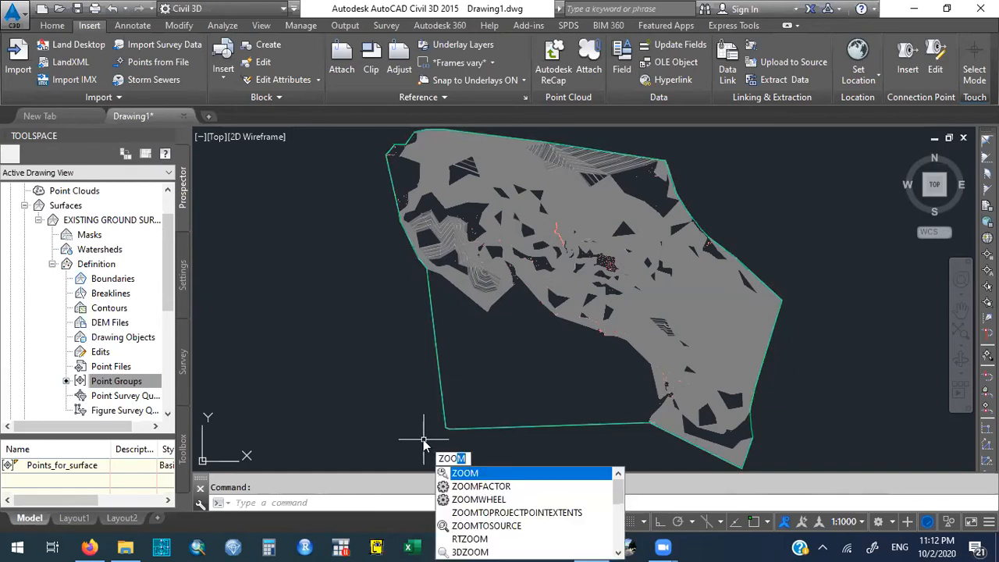
pyautogui.press('Escape')
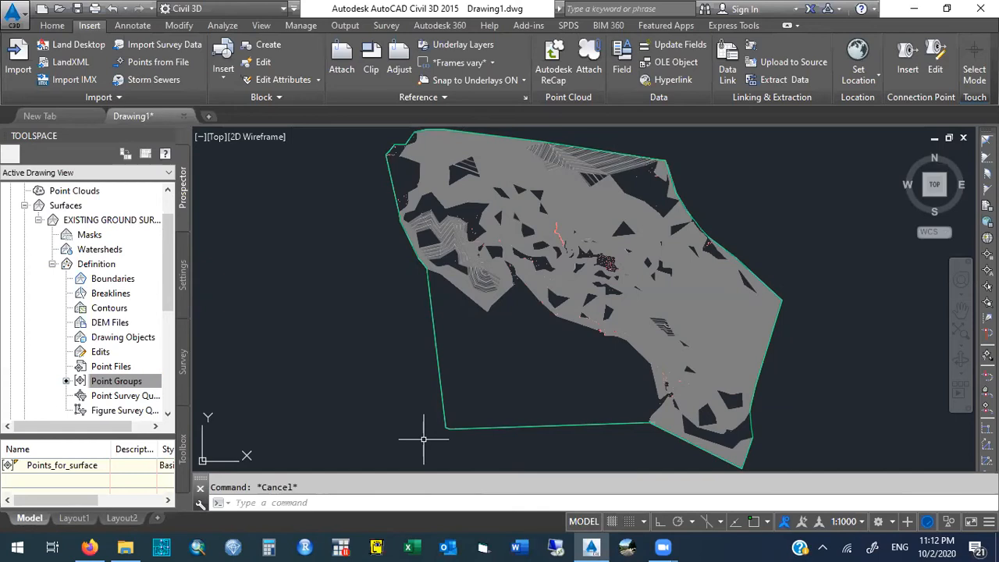
pyautogui.write('zoom')
pyautogui.press('Return')
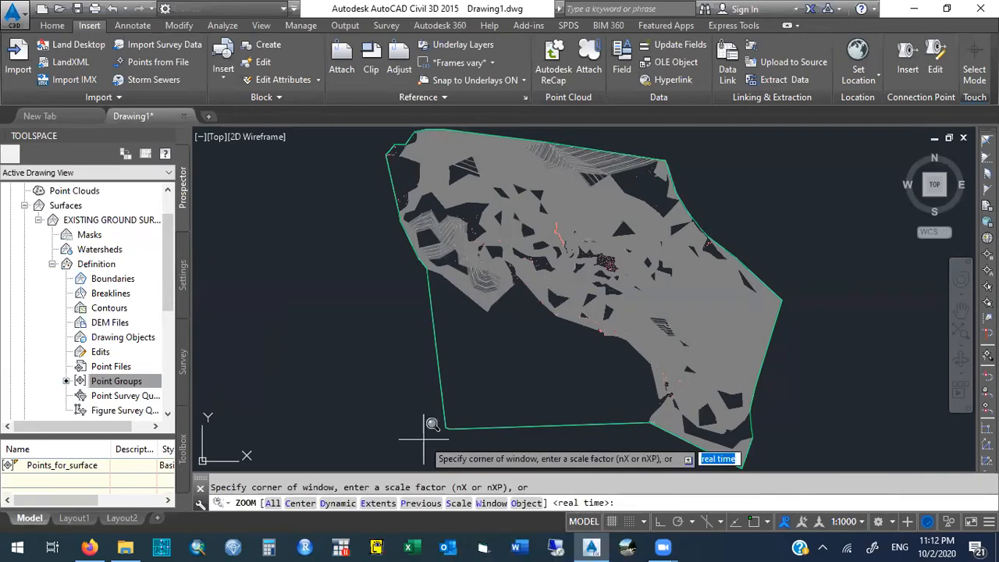
pyautogui.click(440, 419)
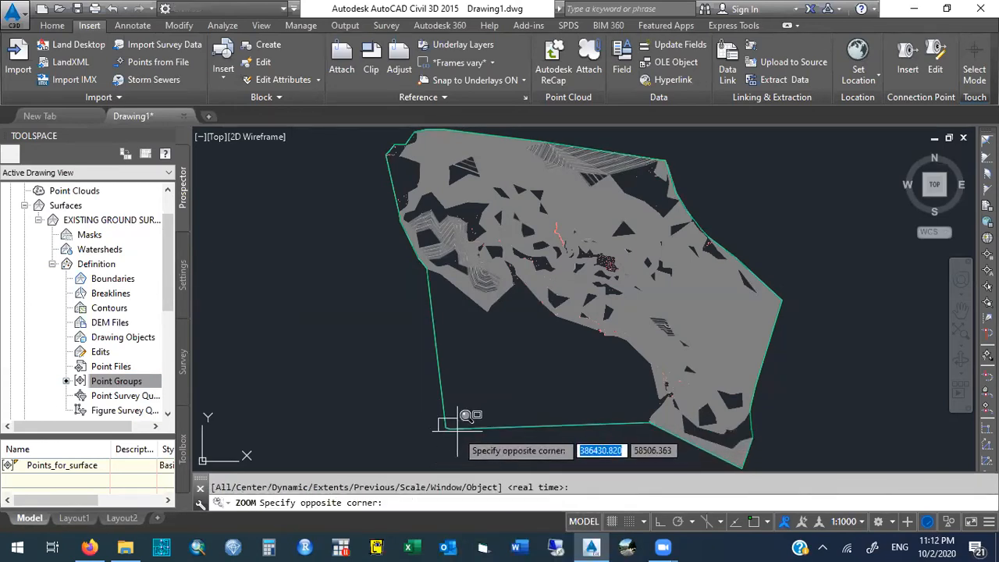
pyautogui.click(458, 429)
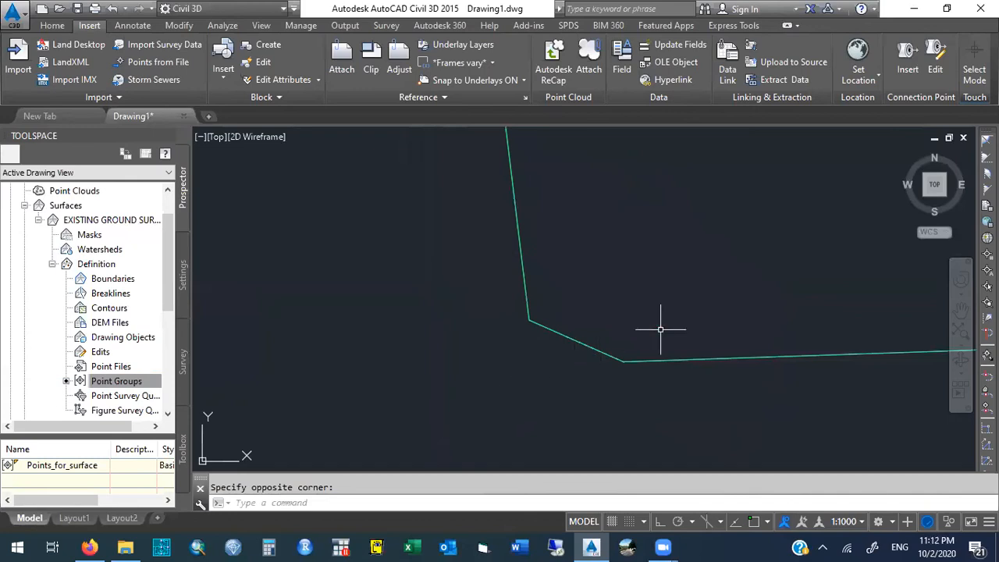
# - Set the annotation scale of the current view to 1:5000
pyautogui.click(844, 521)
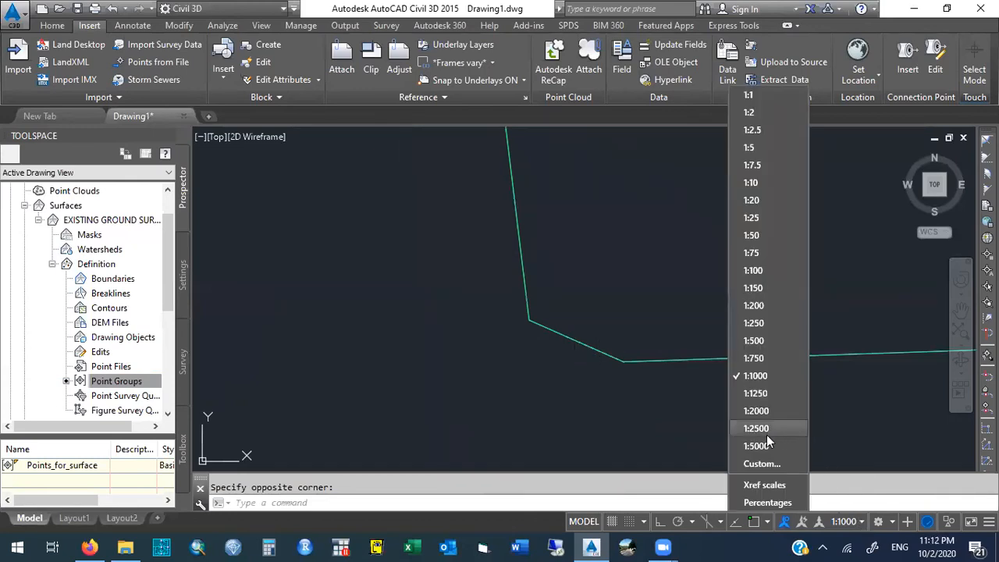
pyautogui.click(859, 523)
pyautogui.click(860, 522)
pyautogui.click(860, 523)
pyautogui.click(861, 523)
pyautogui.click(861, 522)
pyautogui.click(860, 522)
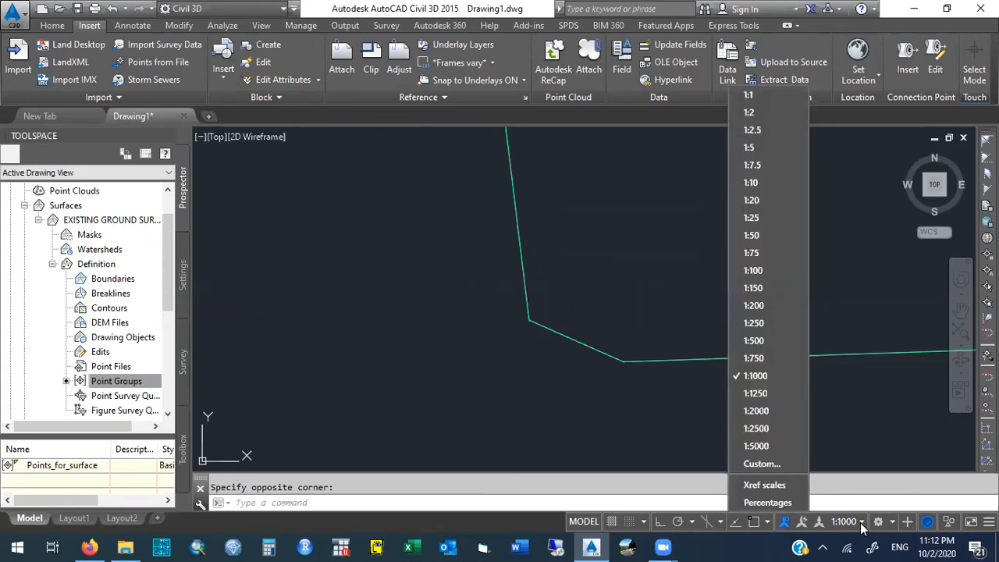
pyautogui.click(780, 445)
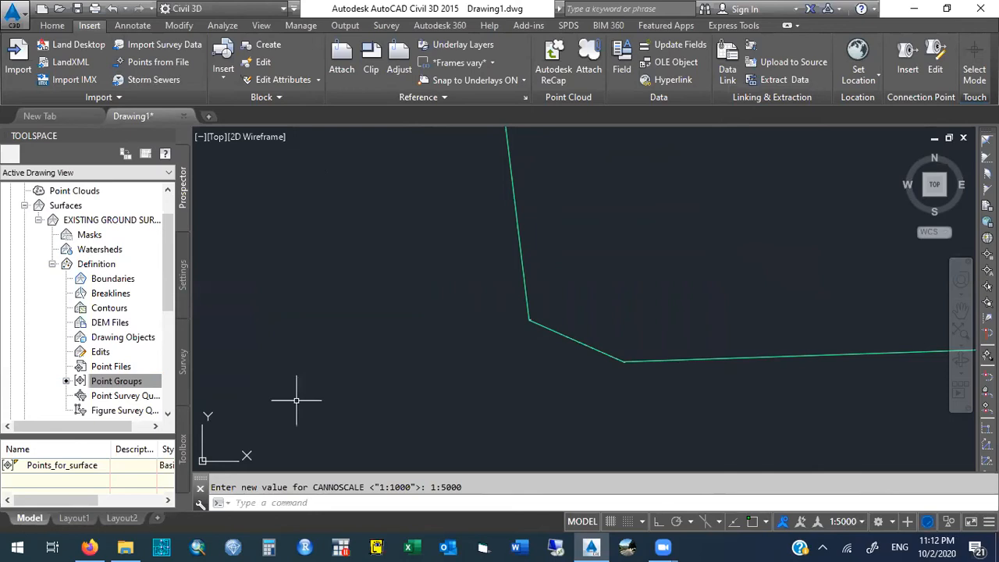
# - Zoom to the drawing extents to show the whole surface
pyautogui.click(299, 503)
pyautogui.write('zo')
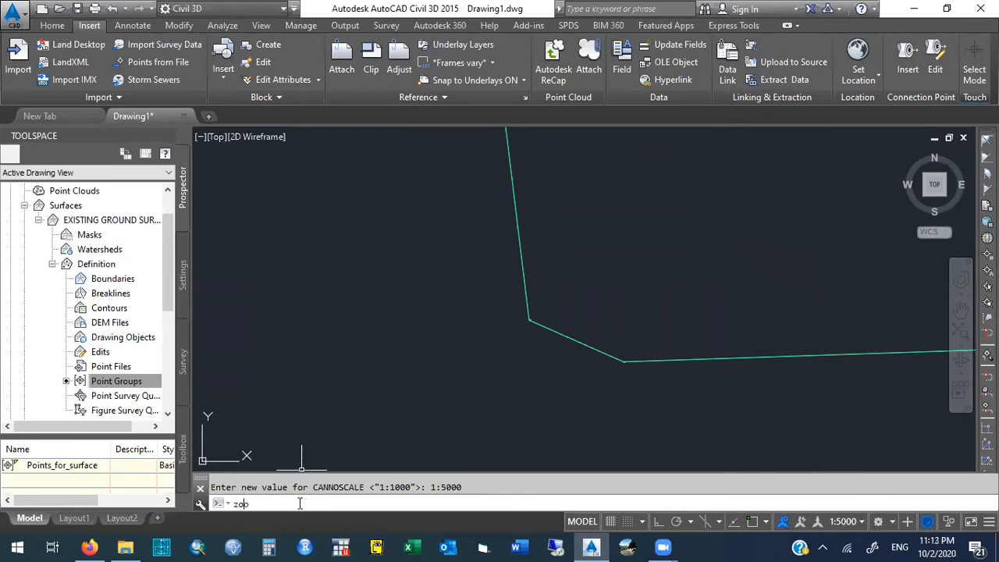
pyautogui.press('Return')
pyautogui.write('e')
pyautogui.press('Return')
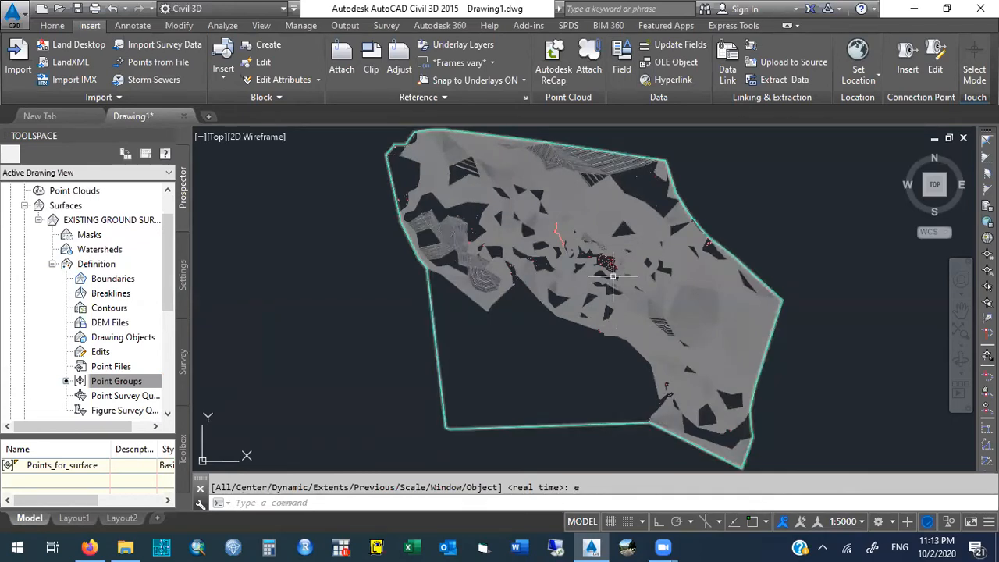
# - Zoom into the dense point cluster near the surface's centre and compare its display at annotation scales 1:1000 and 1:5000
pyautogui.write('zoom')
pyautogui.press('Return')
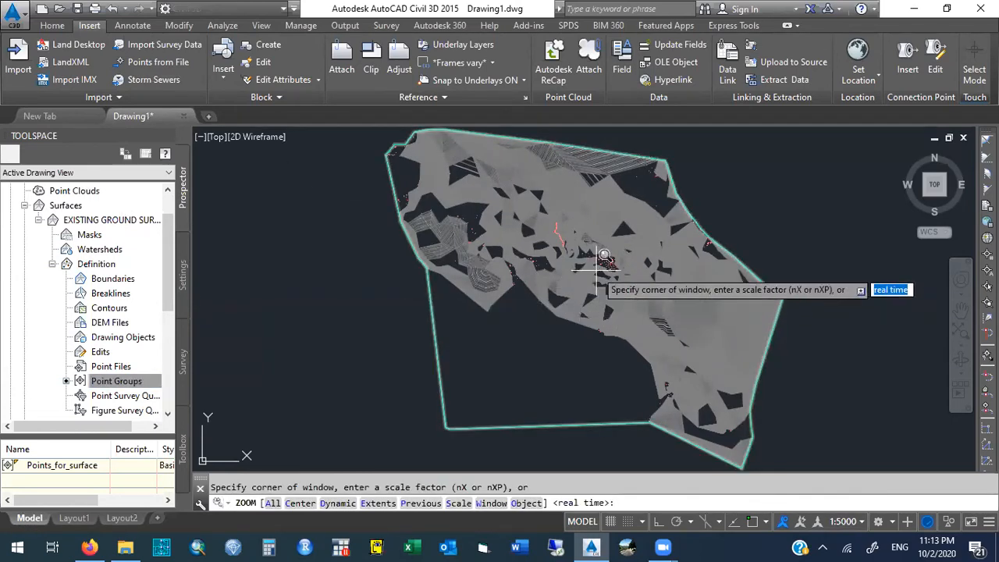
pyautogui.click(601, 250)
pyautogui.click(614, 267)
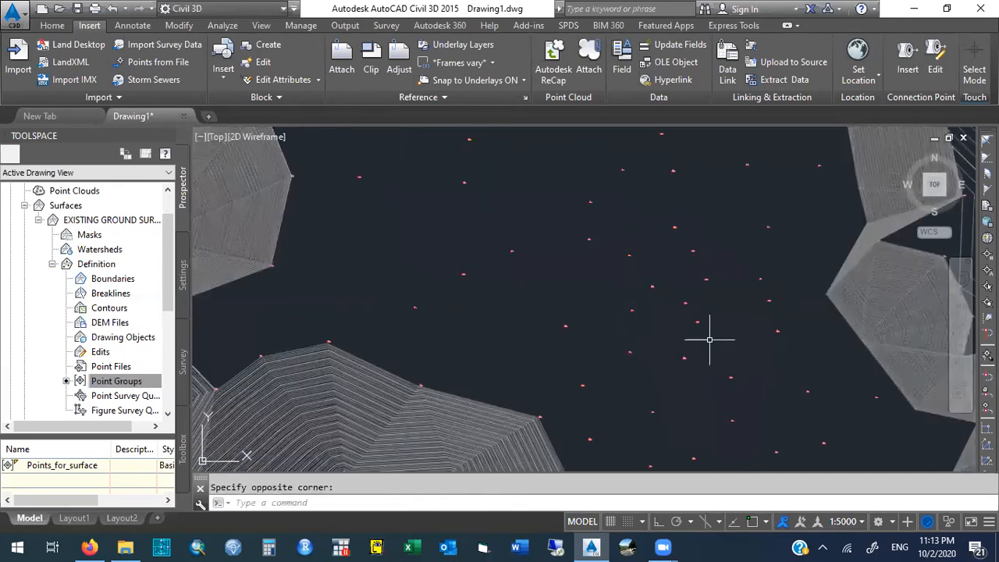
pyautogui.click(862, 522)
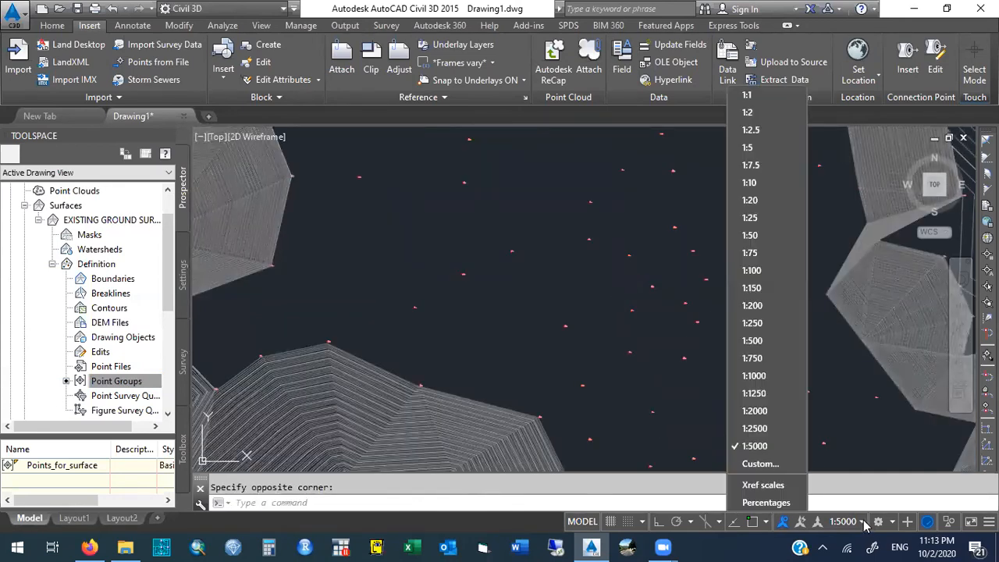
pyautogui.click(754, 376)
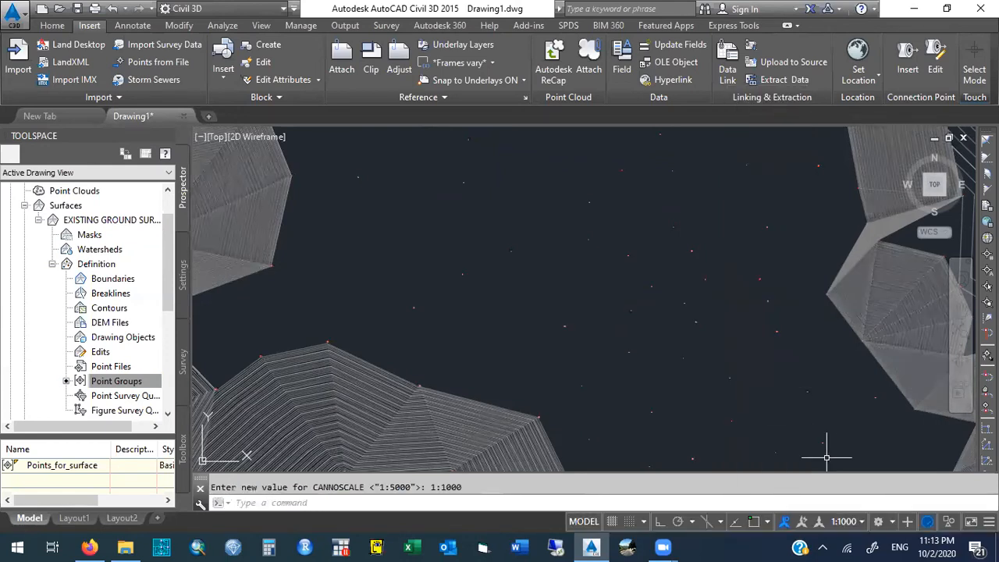
pyautogui.click(864, 521)
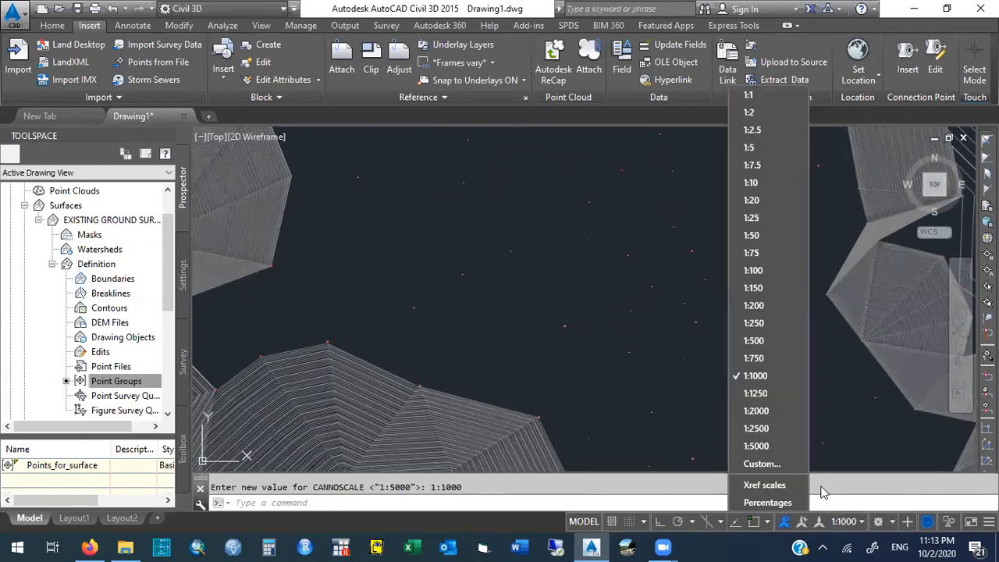
pyautogui.click(756, 446)
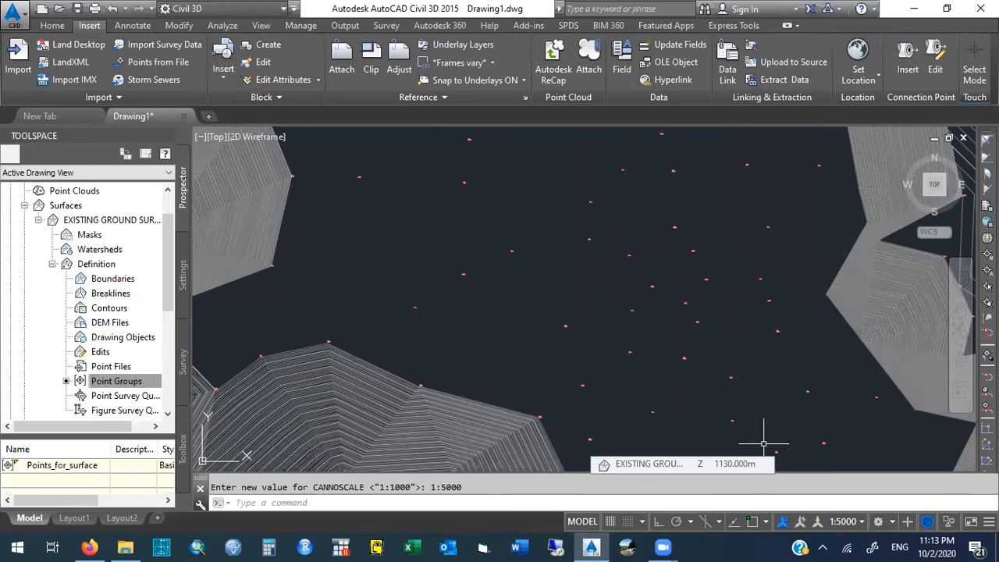
pyautogui.click(862, 523)
pyautogui.click(769, 379)
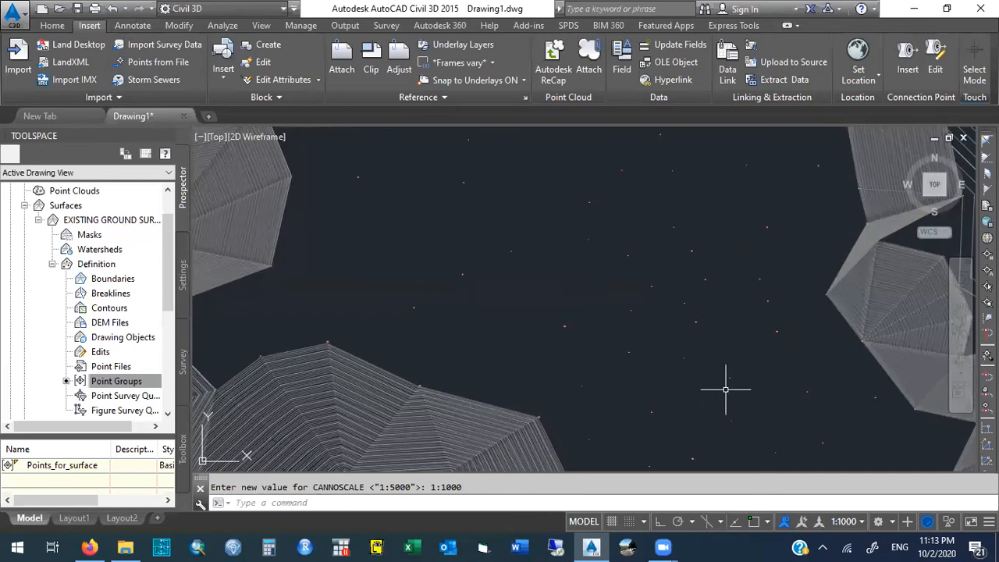
pyautogui.click(863, 523)
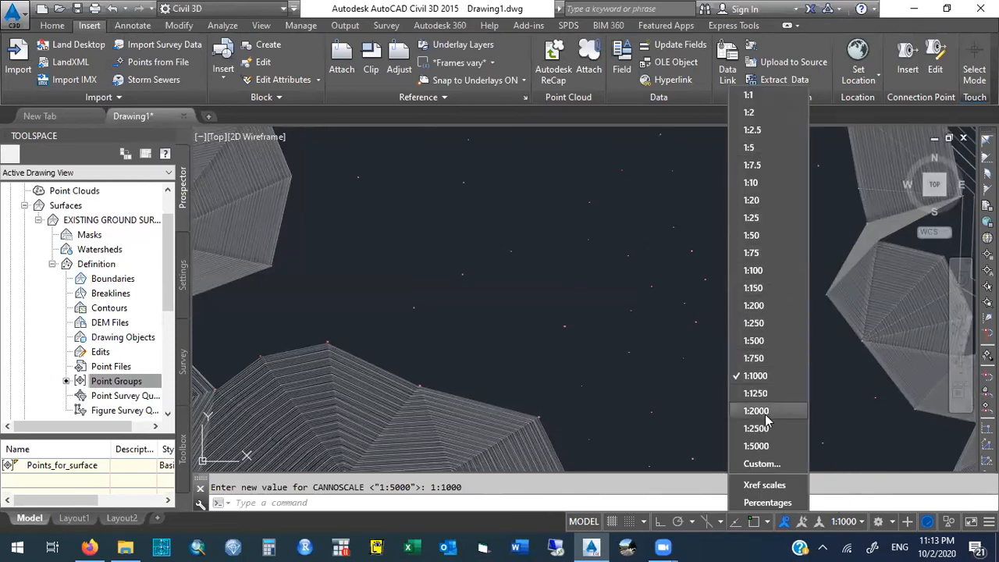
pyautogui.click(755, 446)
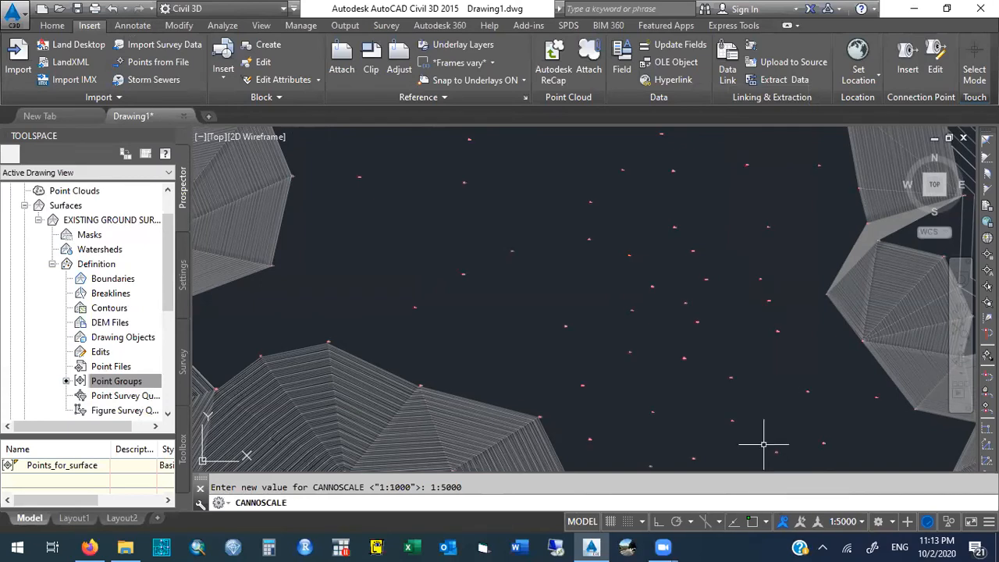
# - Show the drawing extents and inspect the southwest corner of the surface boundary with a zoom window
pyautogui.write('zoo')
pyautogui.press('Return')
pyautogui.write('e')
pyautogui.press('Return')
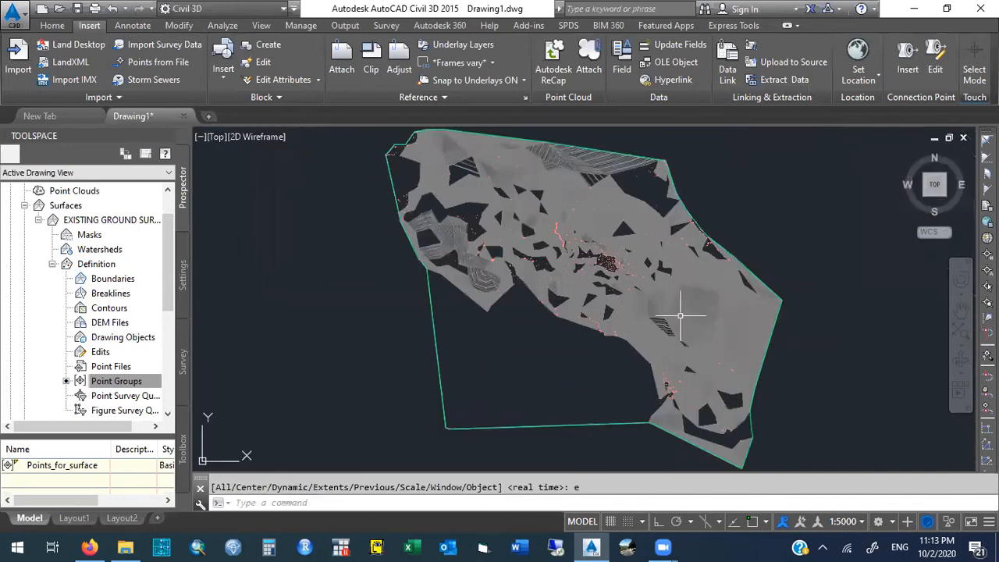
pyautogui.write('z')
pyautogui.press('Return')
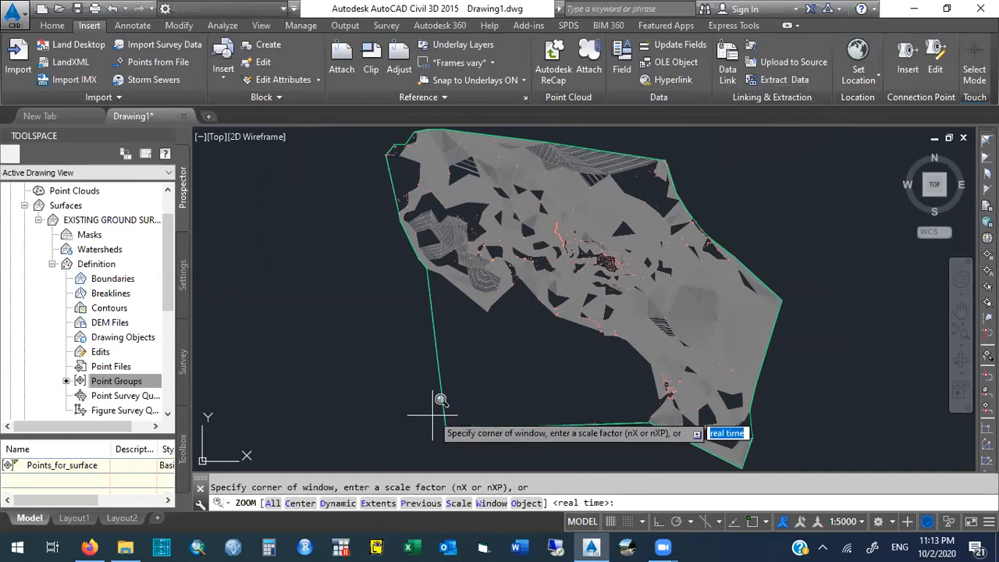
pyautogui.click(433, 412)
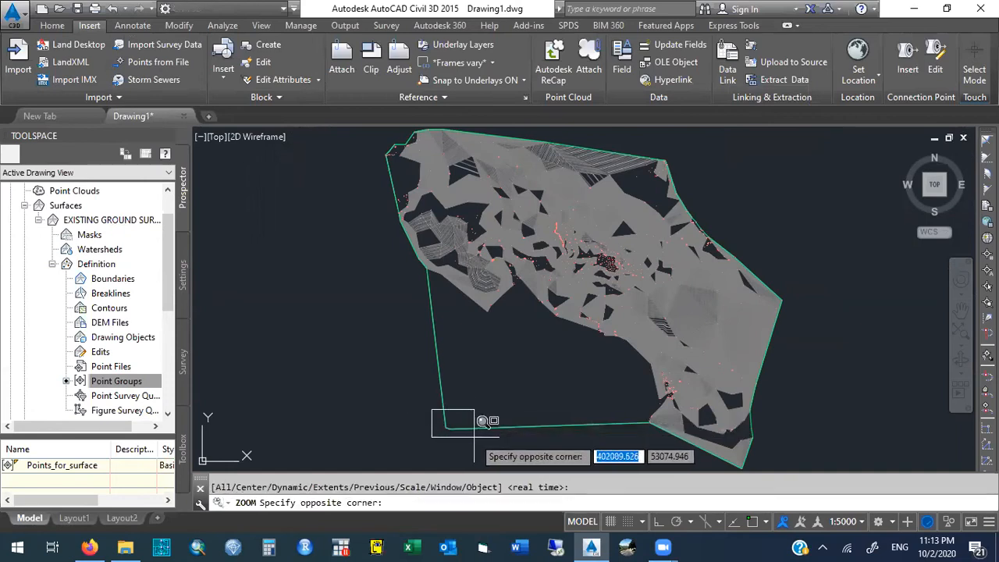
pyautogui.click(481, 437)
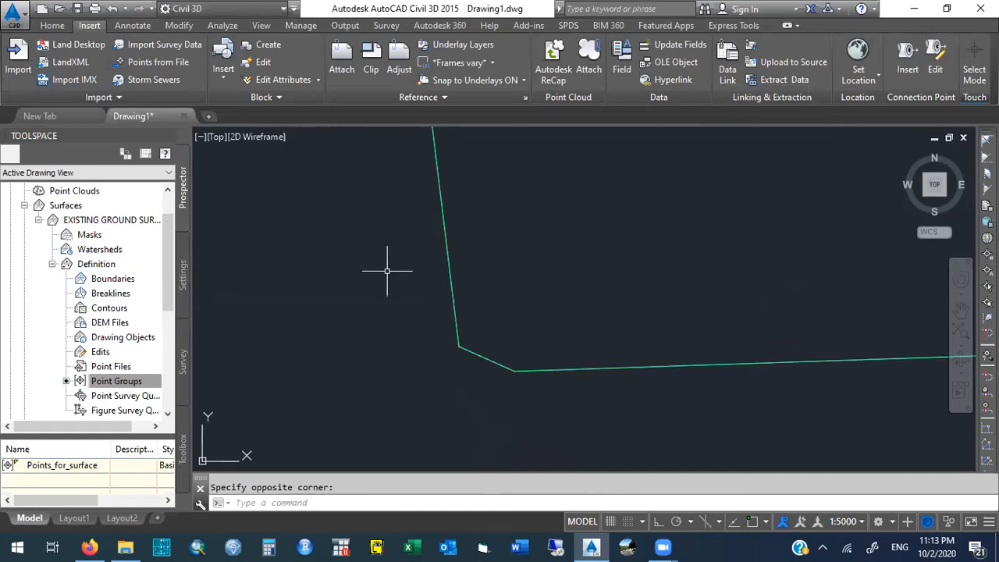
# - Return to the previous view and try to select the outlying points at the boundary's southwest corner with a crossing lasso
pyautogui.write('zoom')
pyautogui.press('Return')
pyautogui.write('p')
pyautogui.press('Return')
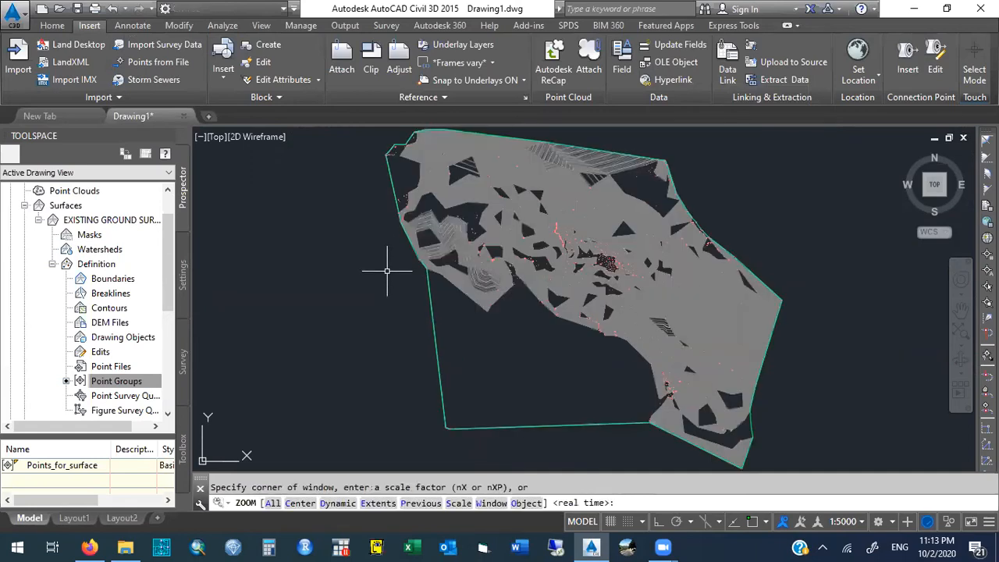
pyautogui.moveTo(593, 451)
pyautogui.mouseDown()
pyautogui.moveTo(457, 346)
pyautogui.moveTo(432, 355)
pyautogui.moveTo(437, 406)
pyautogui.moveTo(459, 456)
pyautogui.mouseUp()
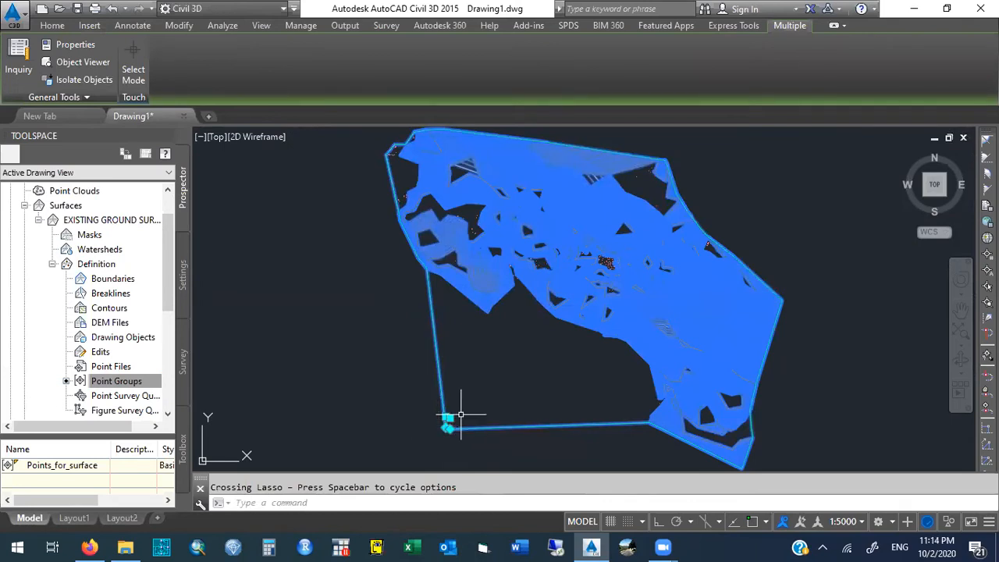
pyautogui.press('Escape')
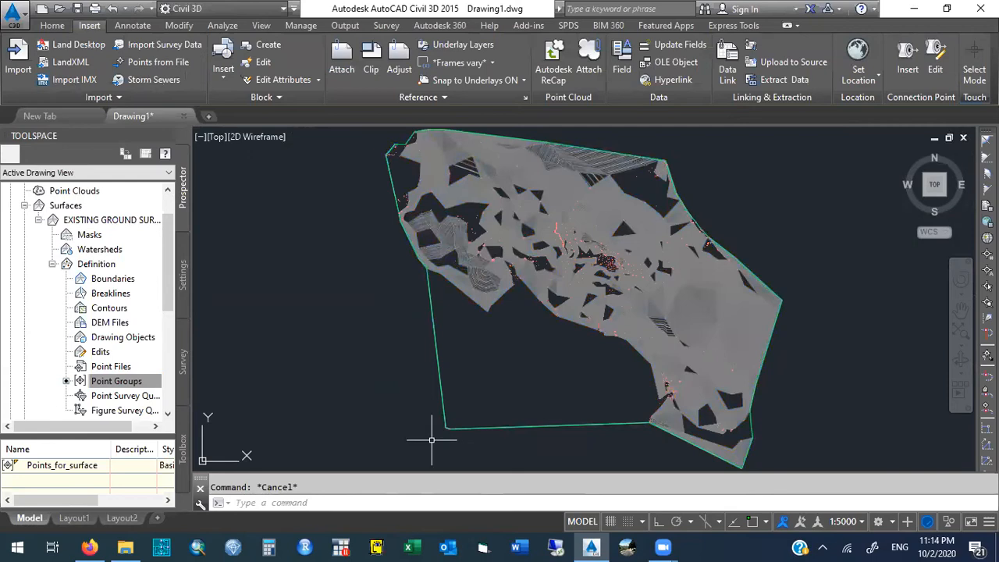
# - Zoom with a window into the boundary's southwest corner and select the two COGO points there
pyautogui.write('z')
pyautogui.press('Return')
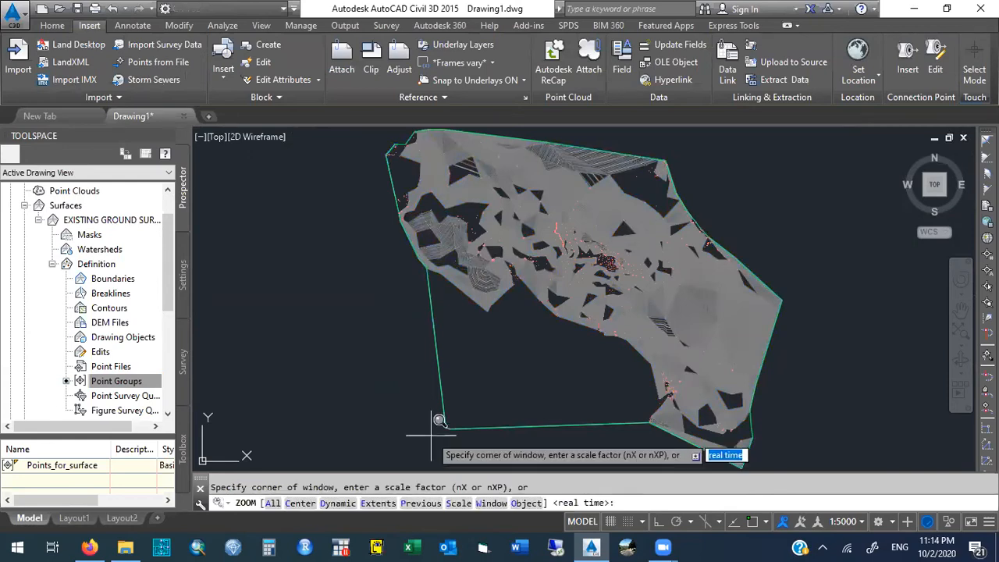
pyautogui.click(428, 404)
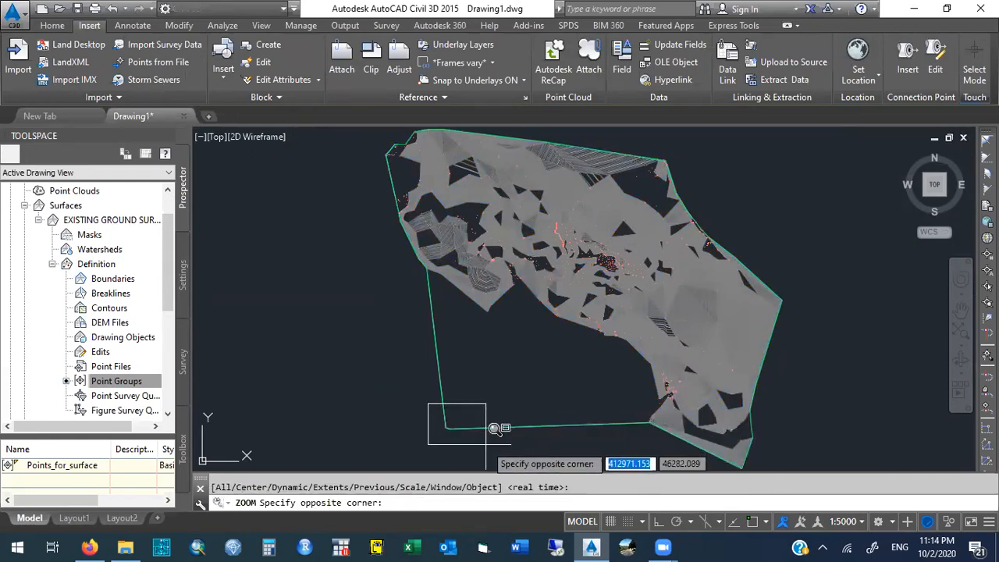
pyautogui.click(485, 445)
pyautogui.moveTo(450, 398)
pyautogui.mouseDown()
pyautogui.moveTo(569, 400)
pyautogui.moveTo(687, 283)
pyautogui.moveTo(459, 219)
pyautogui.moveTo(402, 297)
pyautogui.mouseUp()
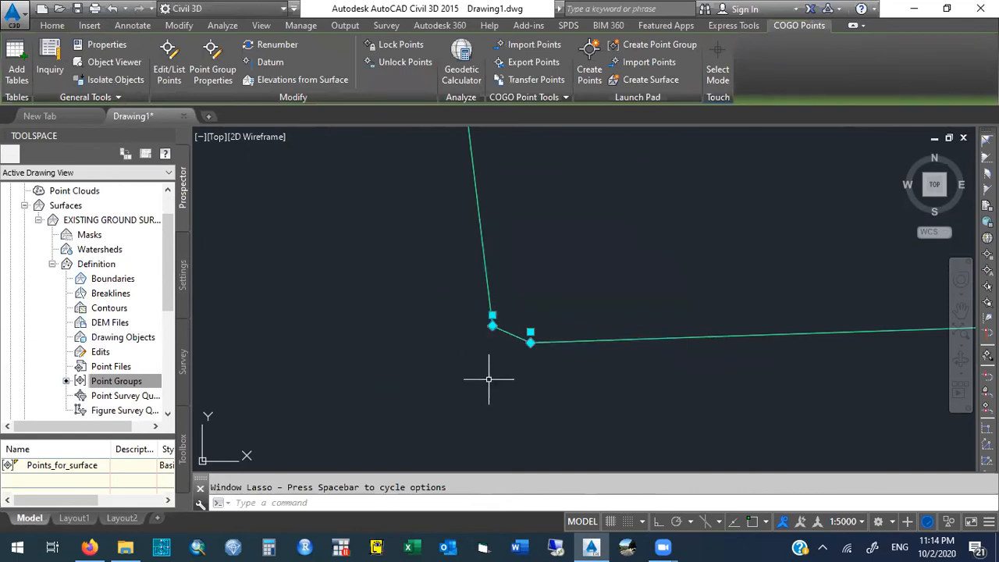
# - Move the two selected corner points a short distance to the inner side of the surface boundary and clear the selection
pyautogui.click(492, 325)
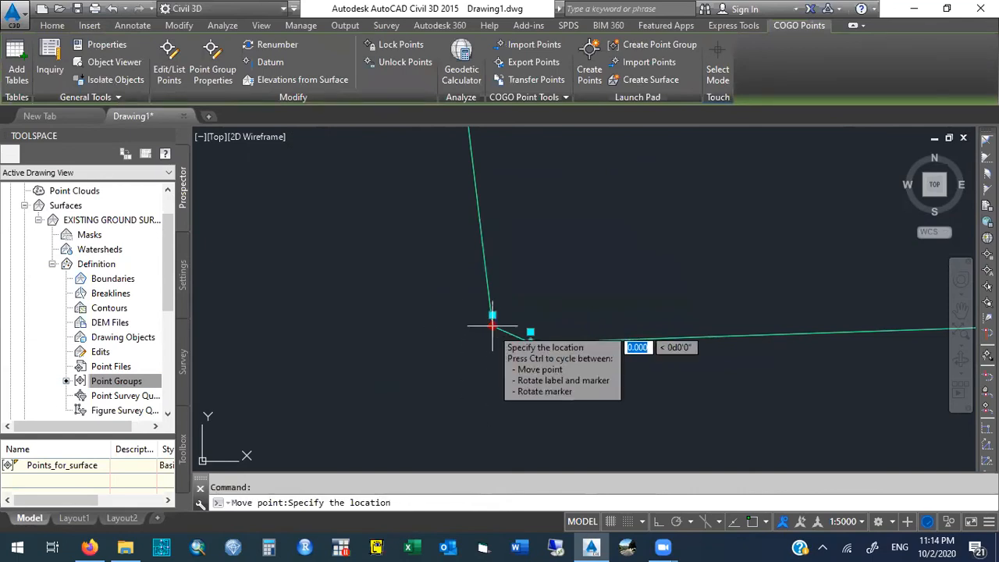
pyautogui.click(536, 300)
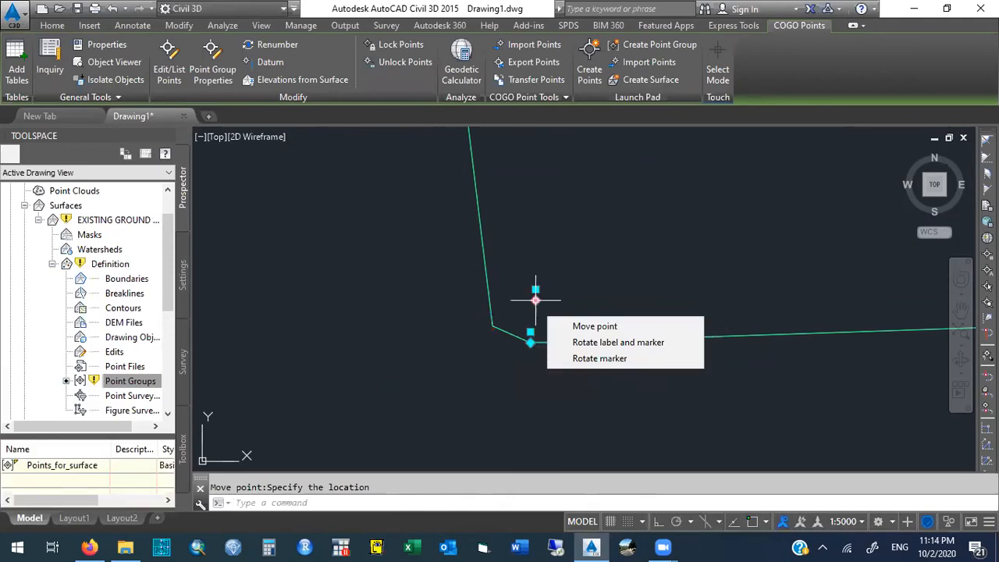
pyautogui.click(531, 342)
pyautogui.click(531, 342)
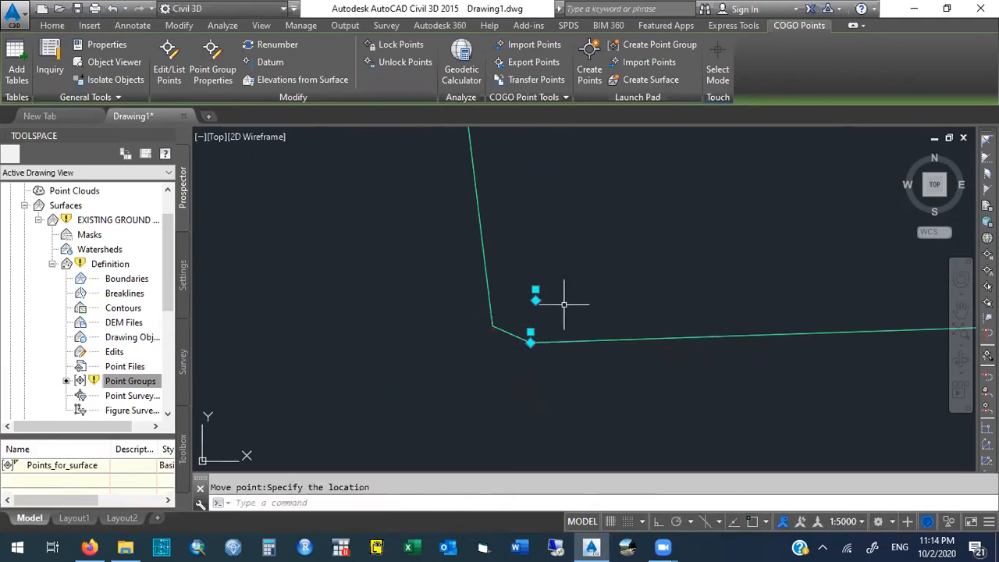
pyautogui.click(531, 341)
pyautogui.click(558, 318)
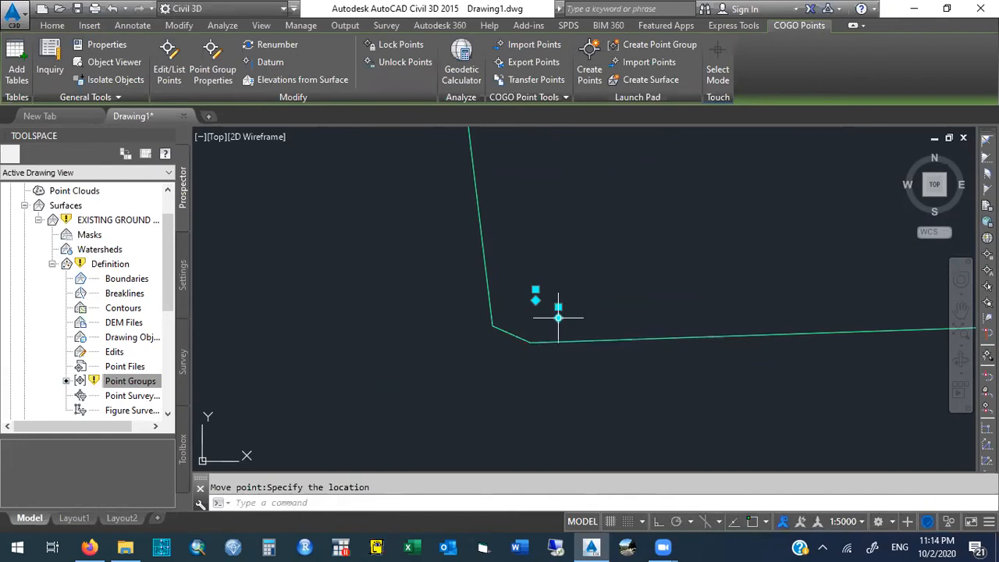
pyautogui.click(578, 320)
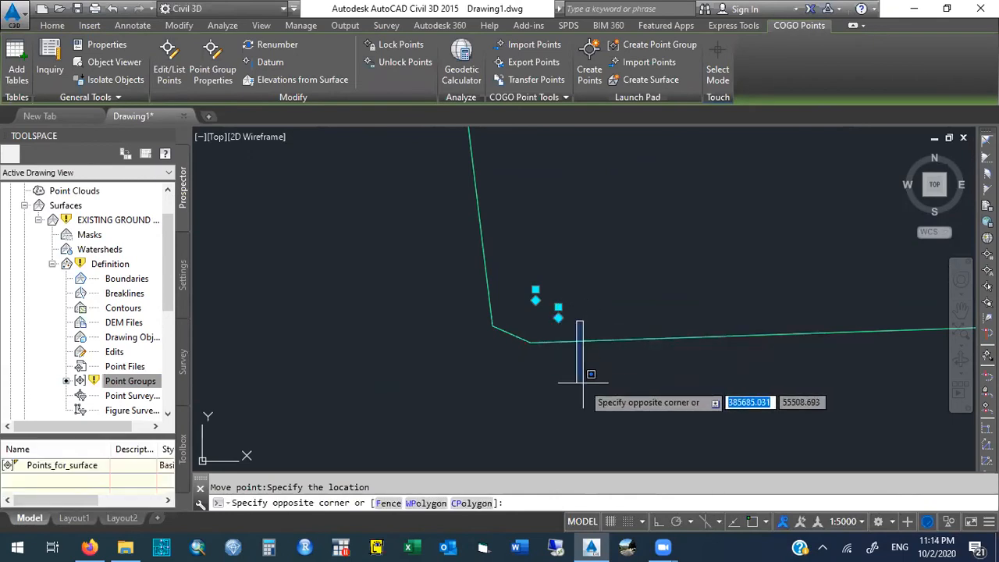
pyautogui.press('Escape')
pyautogui.press('Escape')
# - Erase the two outlying points near the boundary's southwest corner
pyautogui.moveTo(583, 328)
pyautogui.mouseDown()
pyautogui.moveTo(518, 279)
pyautogui.moveTo(516, 306)
pyautogui.moveTo(575, 335)
pyautogui.moveTo(576, 270)
pyautogui.moveTo(501, 294)
pyautogui.moveTo(508, 290)
pyautogui.mouseUp()
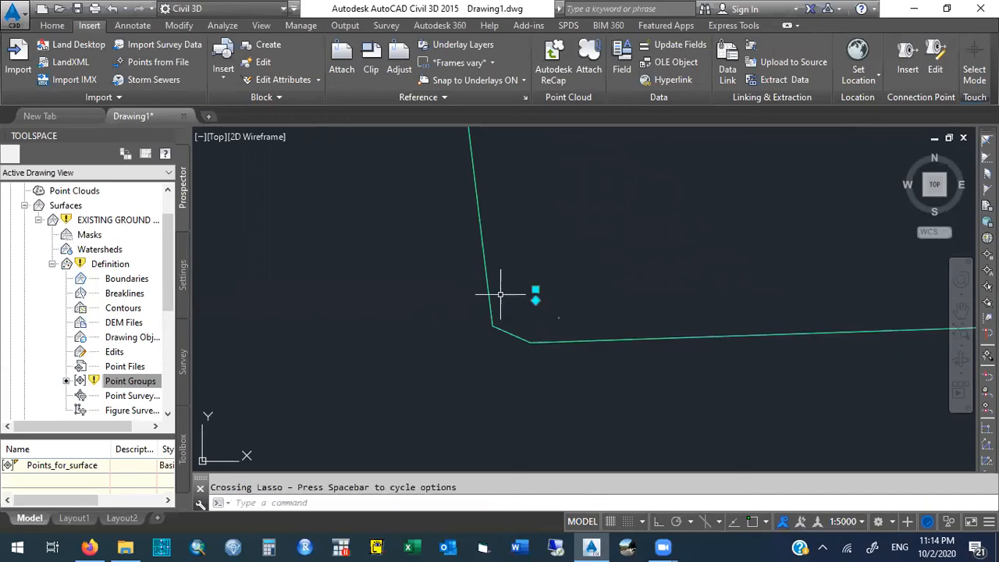
pyautogui.click(552, 322)
pyautogui.moveTo(579, 324)
pyautogui.mouseDown()
pyautogui.moveTo(587, 280)
pyautogui.moveTo(522, 279)
pyautogui.moveTo(520, 311)
pyautogui.mouseUp()
pyautogui.press('Delete')
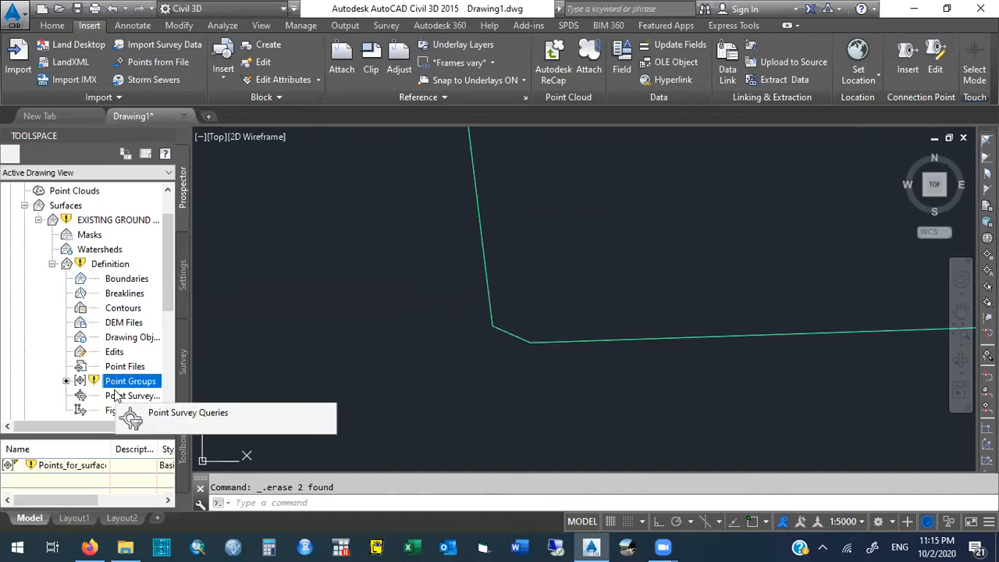
# - Rebuild EXISTING GROUND SURFACE using its Rebuild - Automatic option
pyautogui.rightClick(115, 221)
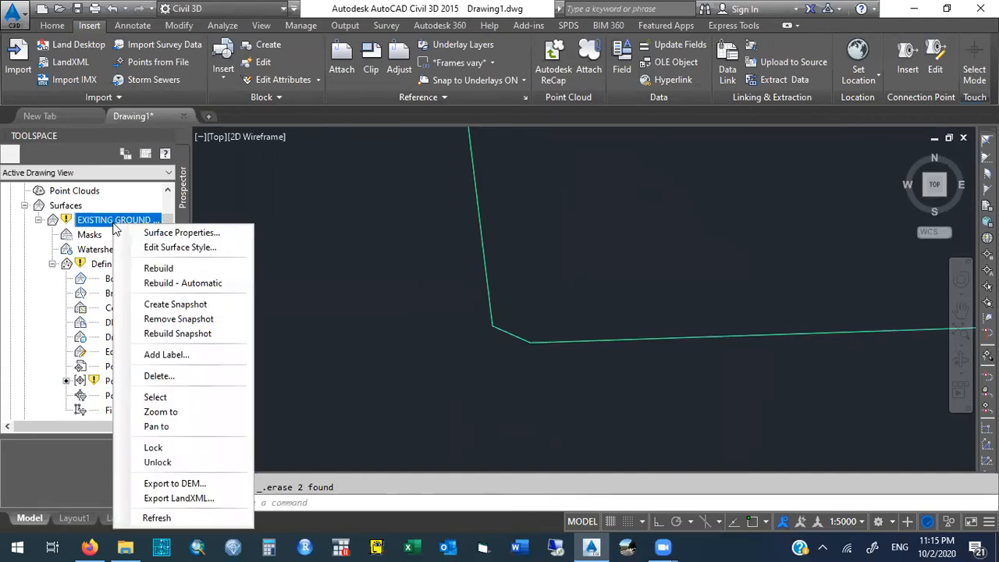
pyautogui.click(121, 284)
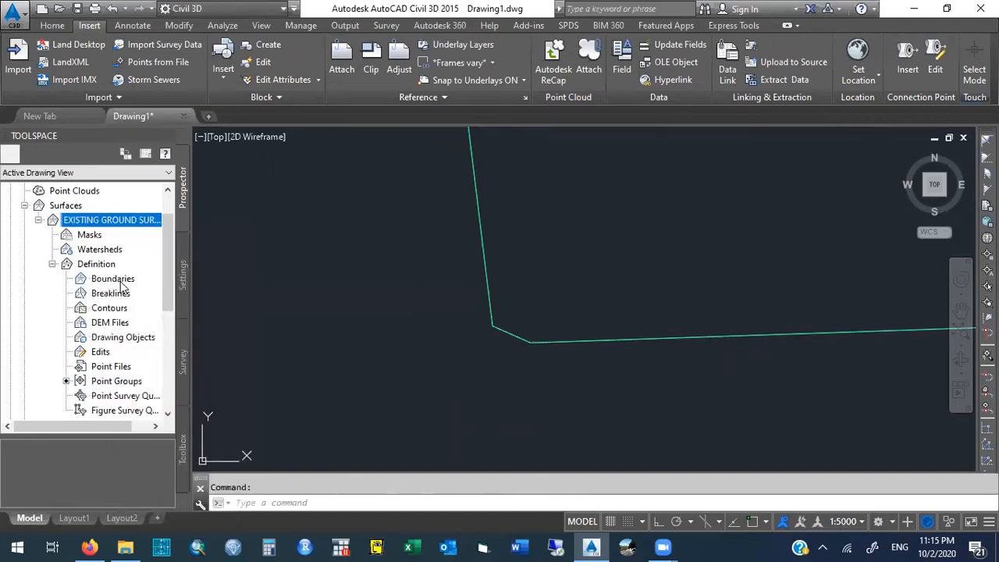
pyautogui.rightClick(90, 222)
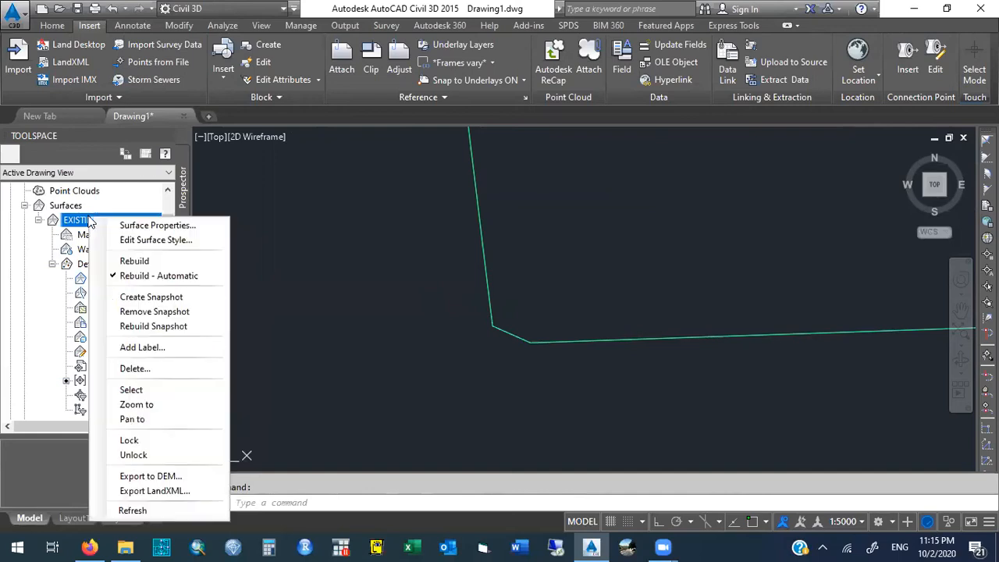
pyautogui.click(136, 277)
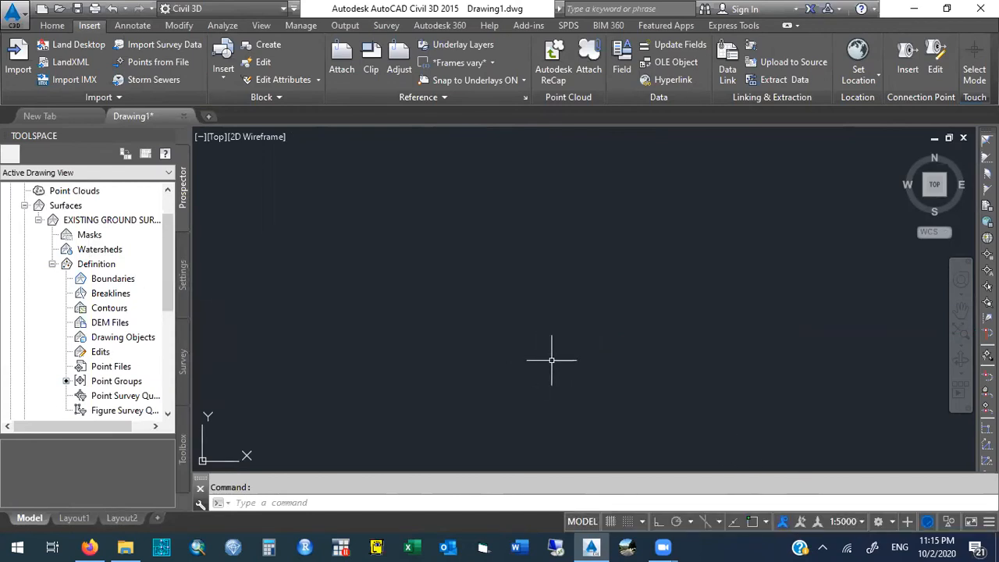
# - Zoom to the drawing extents to check the outline of the rebuilt surface
pyautogui.write('z')
pyautogui.press('Escape')
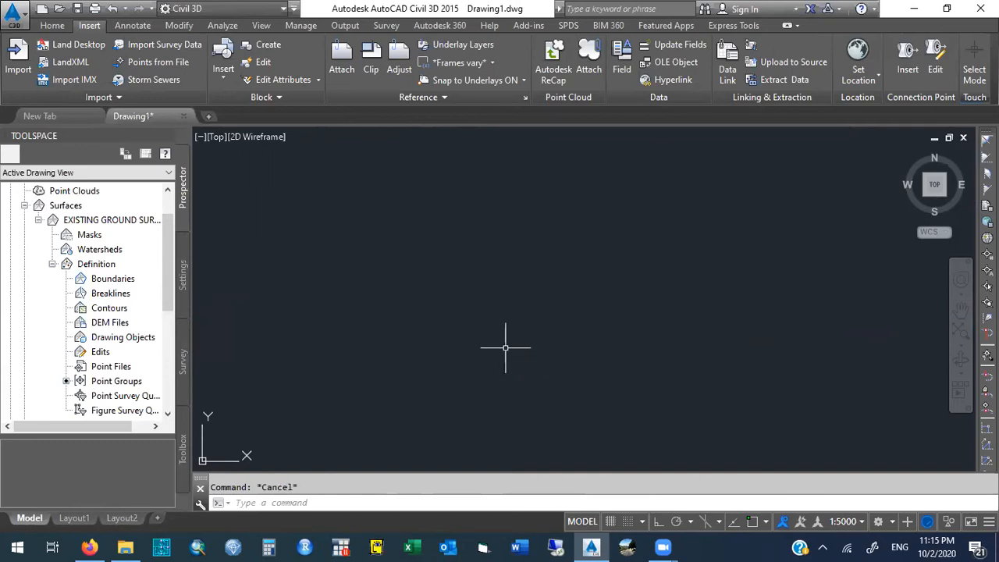
pyautogui.write('zoom')
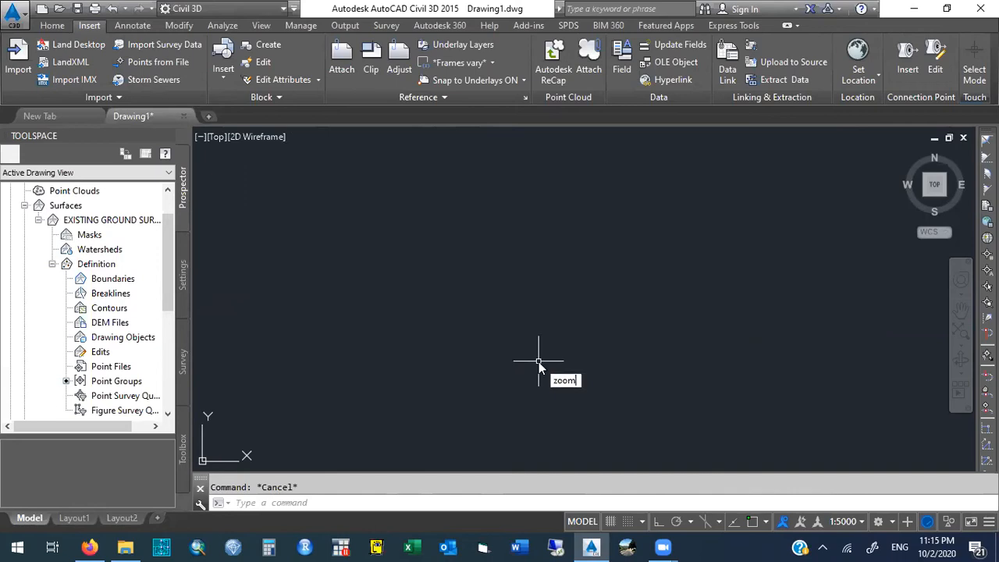
pyautogui.press('Return')
pyautogui.write('E')
pyautogui.press('Return')
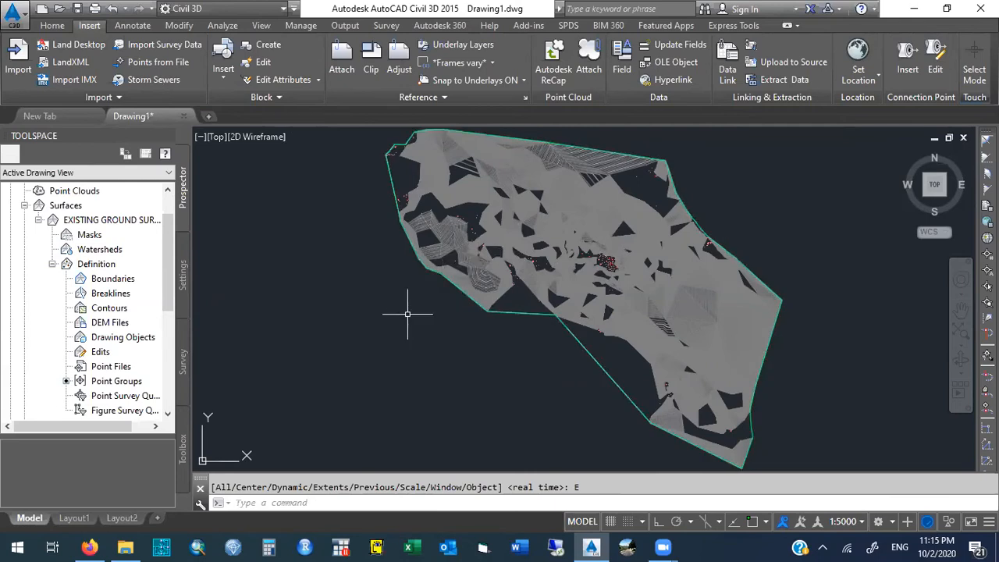
# - Zoom in with a window around the central part of the surface to examine its contours and points
pyautogui.write('ZOO')
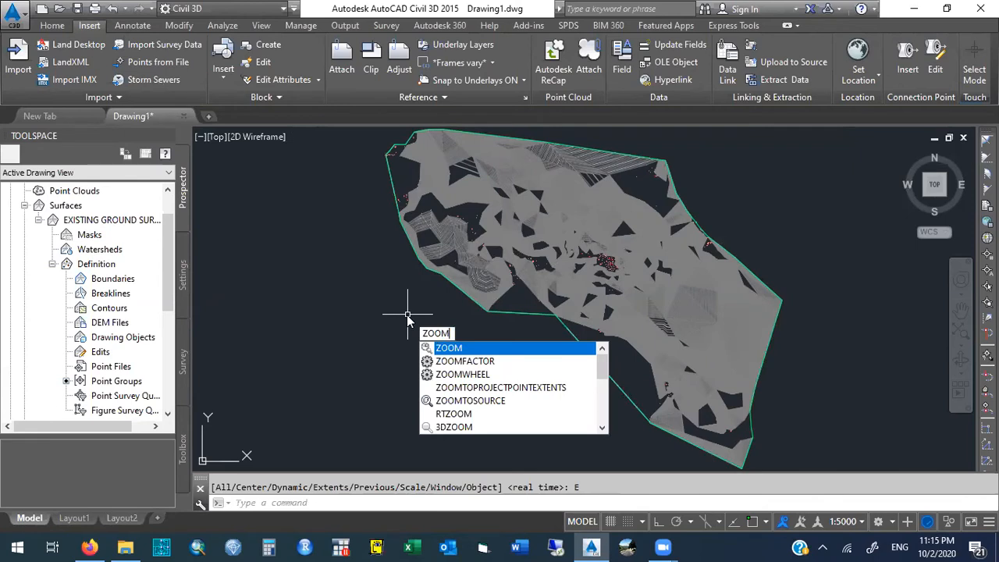
pyautogui.write('M')
pyautogui.press('Return')
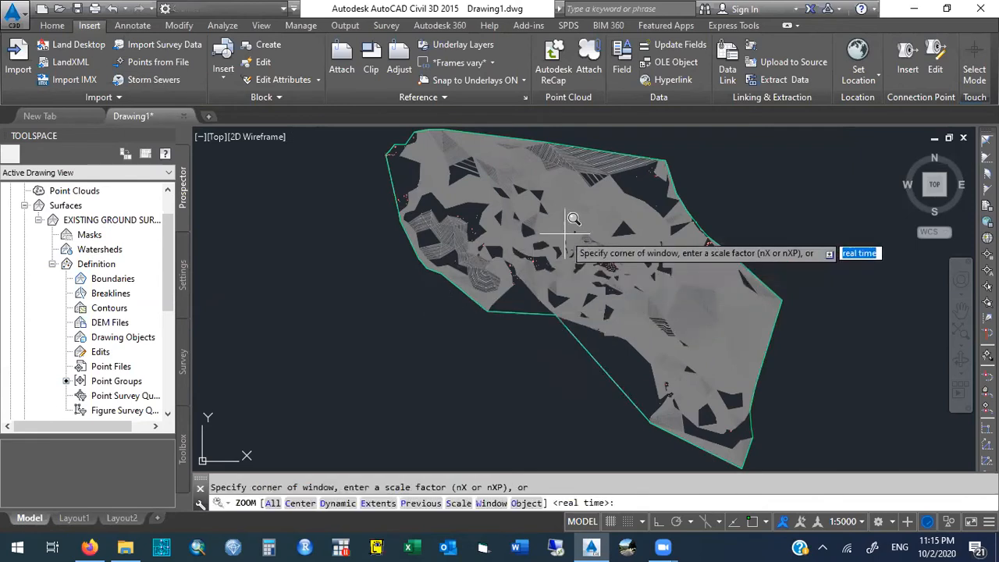
pyautogui.click(530, 218)
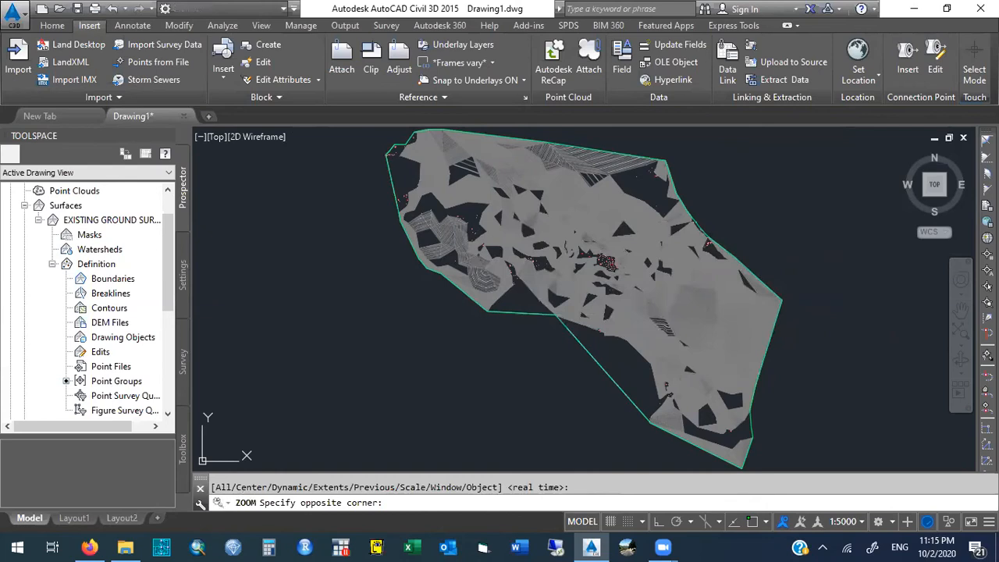
pyautogui.click(646, 336)
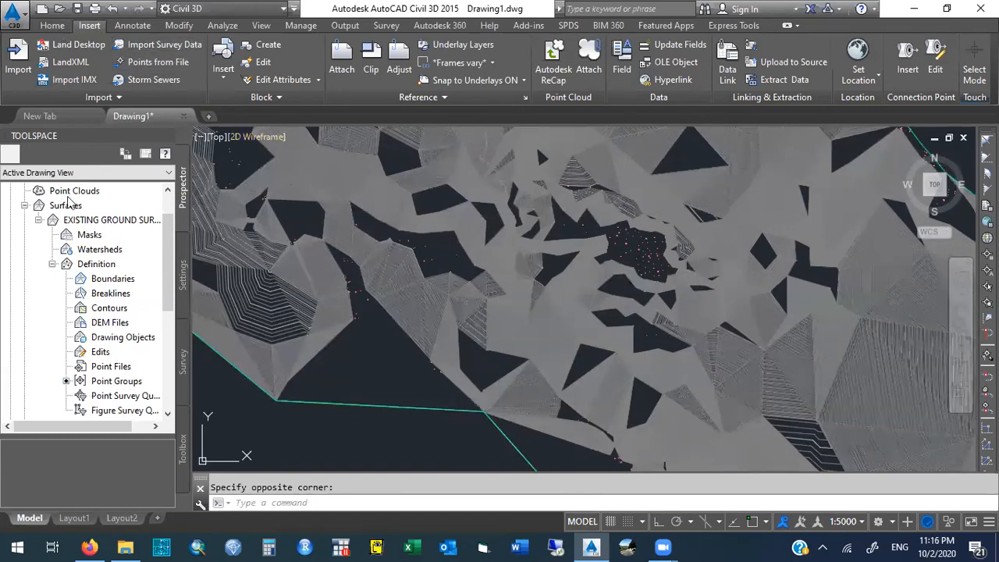
# - Open the properties of the Points_for_surface point group
pyautogui.scroll(1, 69, 203)
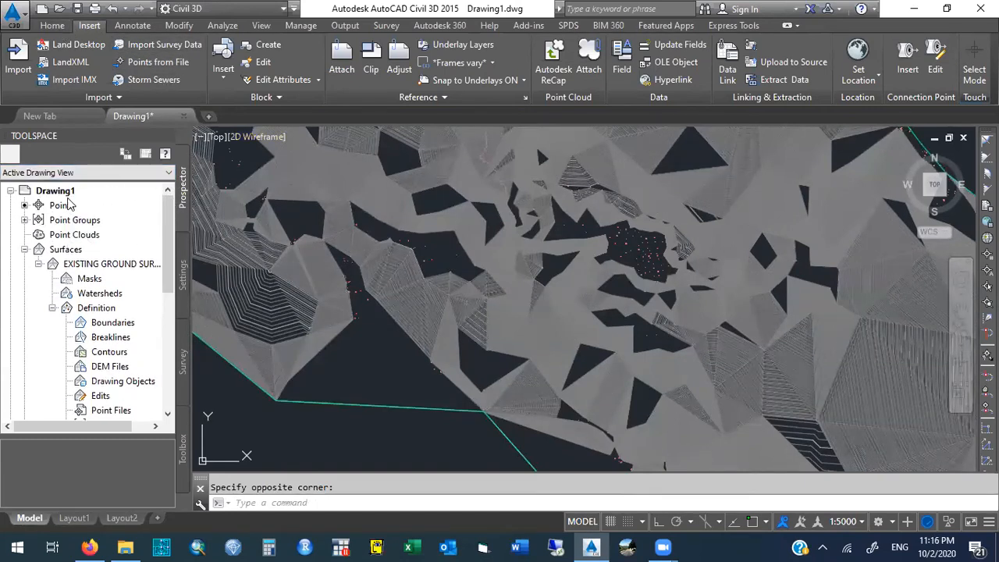
pyautogui.click(25, 221)
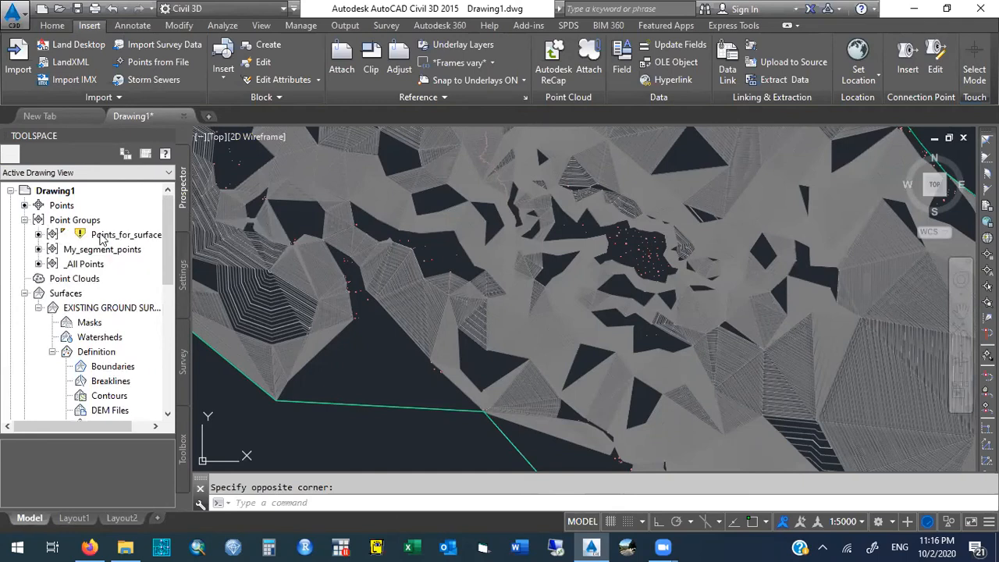
pyautogui.moveTo(100, 240)
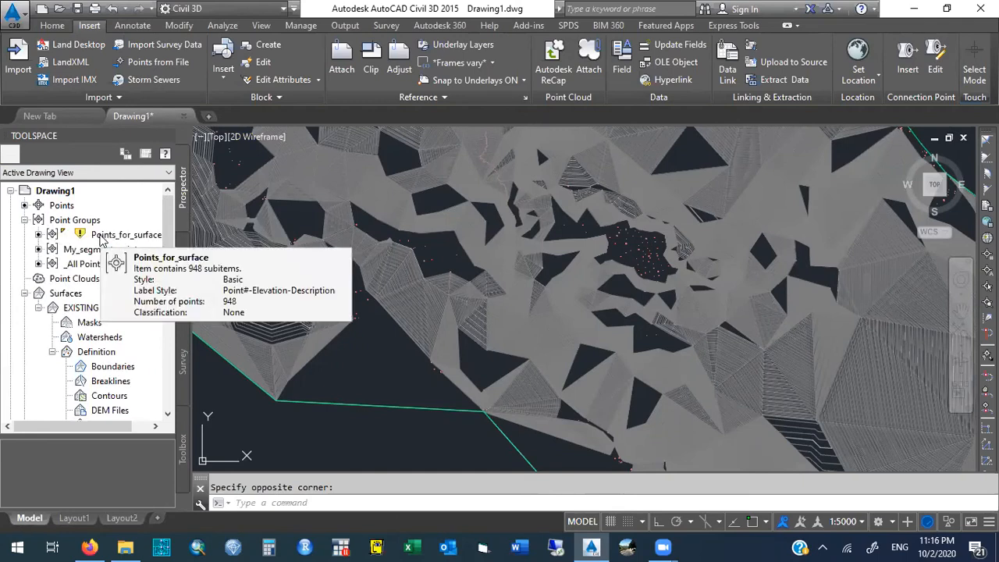
pyautogui.rightClick(100, 236)
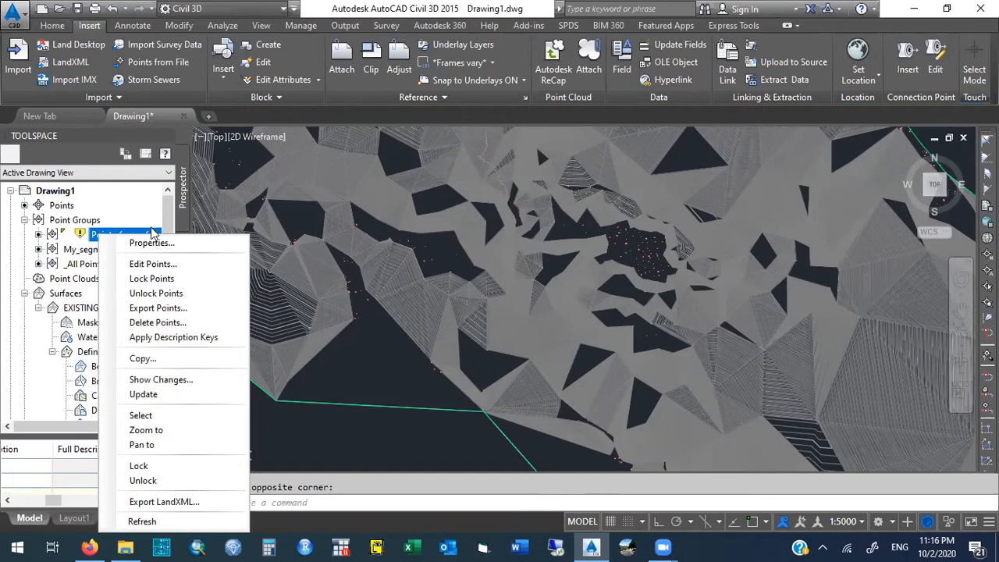
pyautogui.click(152, 224)
pyautogui.click(151, 233)
pyautogui.rightClick(153, 239)
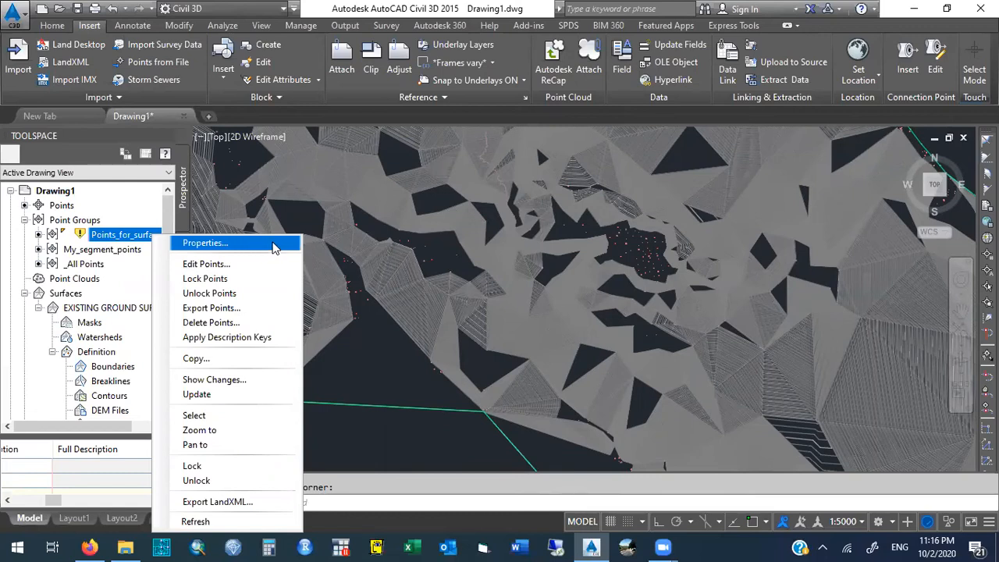
pyautogui.click(273, 243)
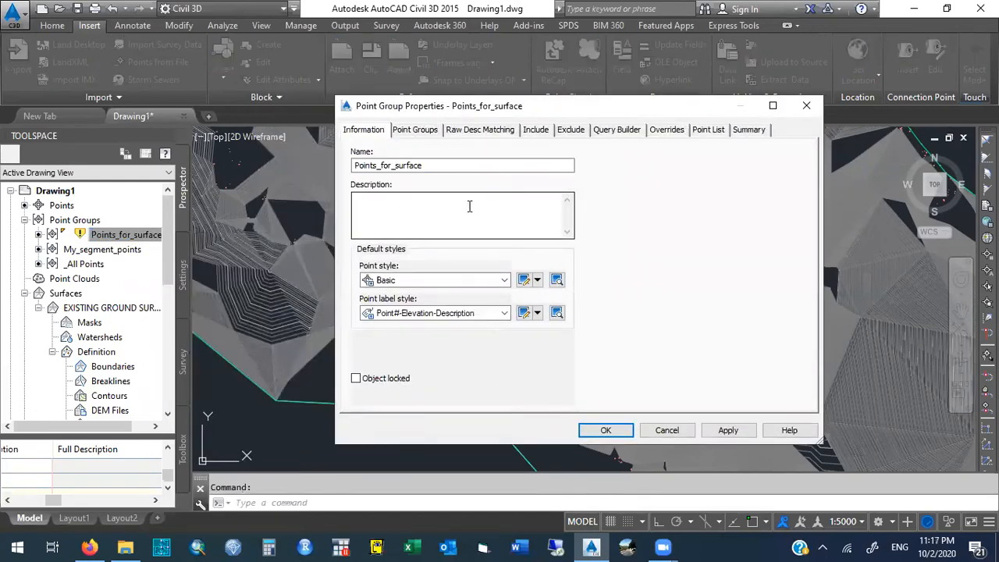
# - Set the point style and point label style of Points_for_surface to <none> and apply the changes
pyautogui.click(505, 282)
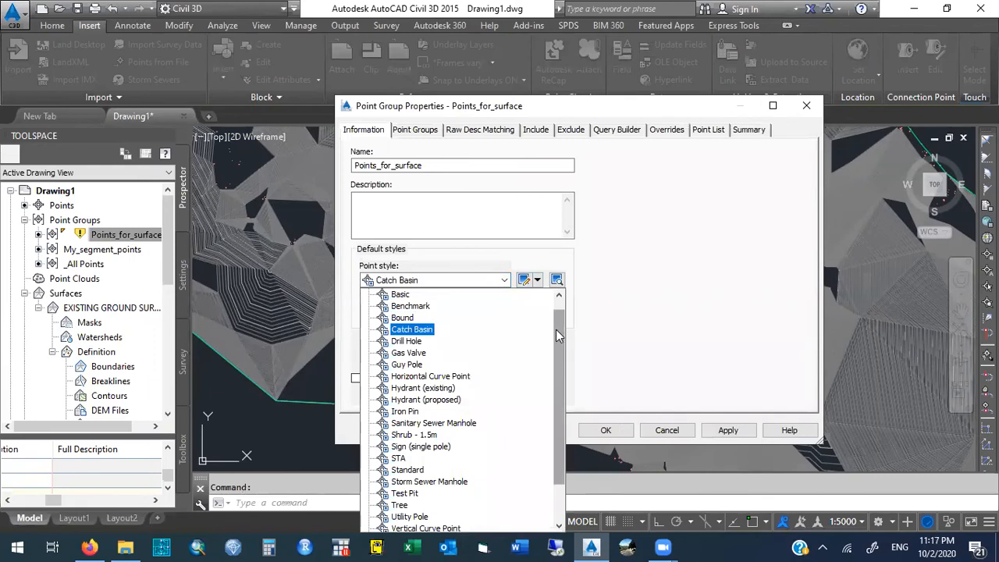
pyautogui.scroll(1, 555, 340)
pyautogui.moveTo(552, 351); pyautogui.dragTo(561, 278)
pyautogui.click(560, 281)
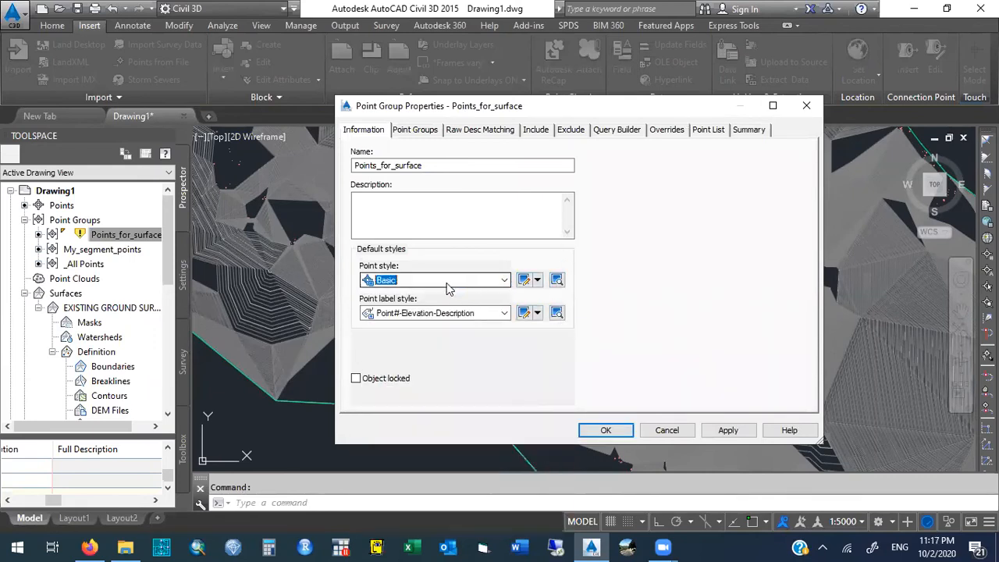
pyautogui.click(505, 280)
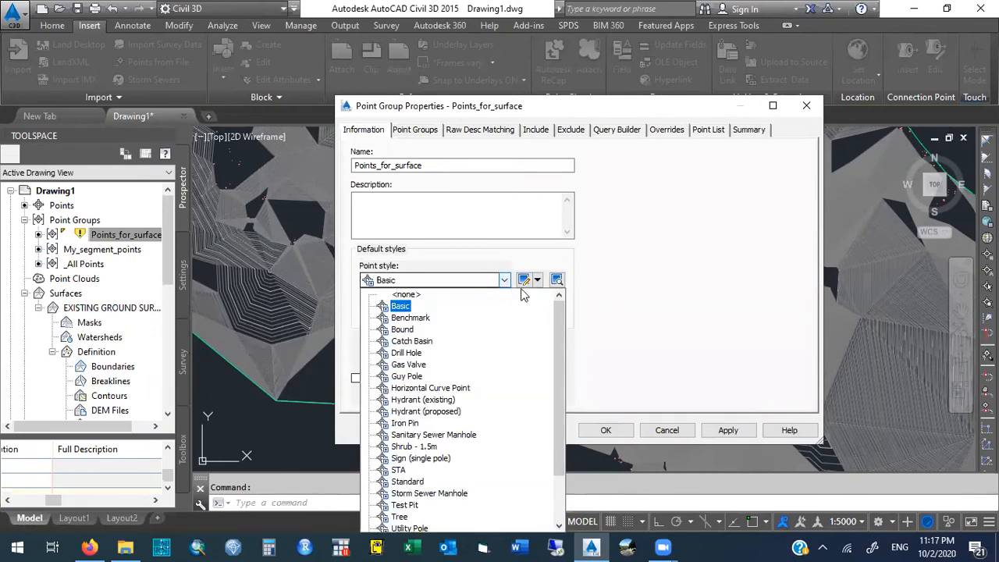
pyautogui.click(404, 296)
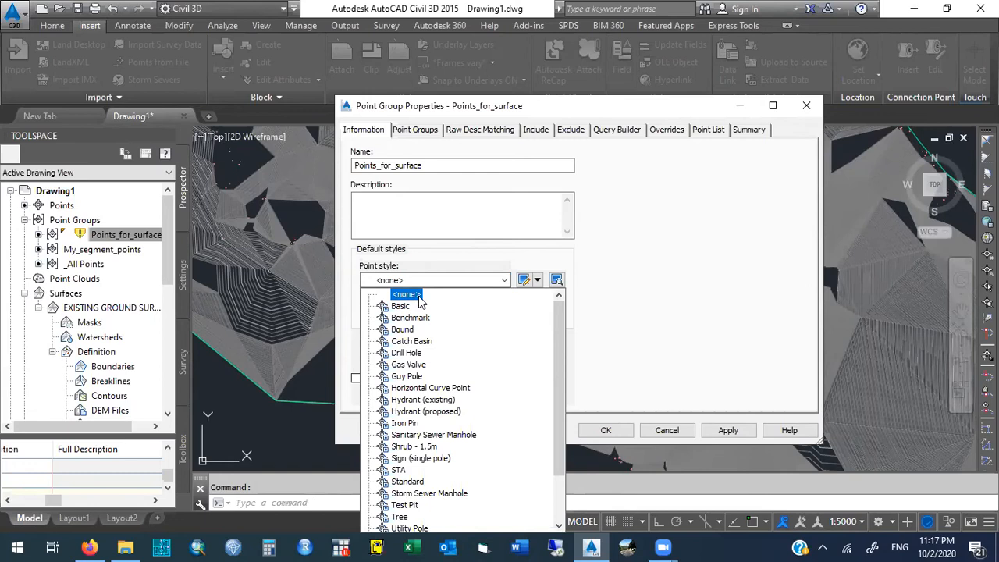
pyautogui.press('h')
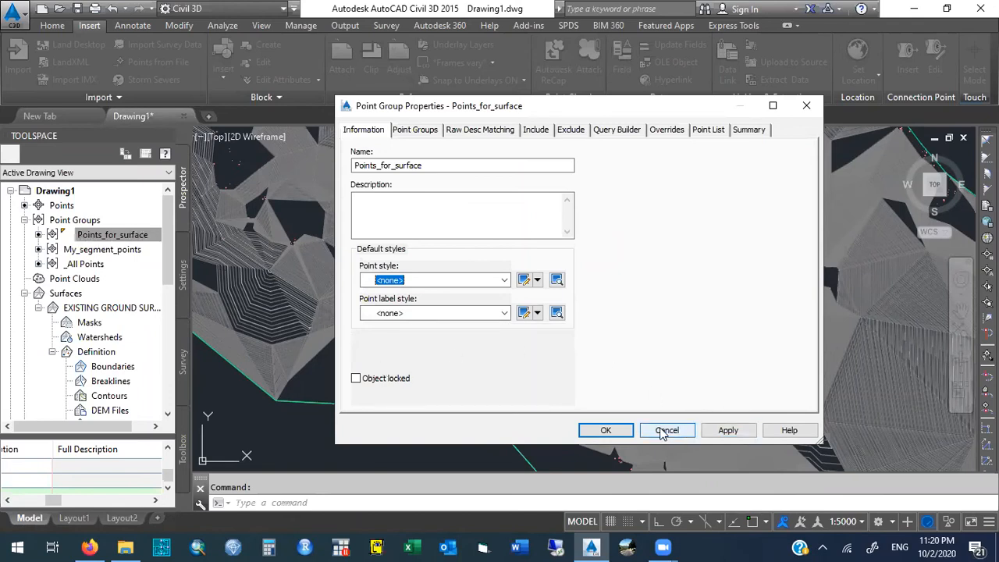
pyautogui.click(725, 431)
pyautogui.click(603, 430)
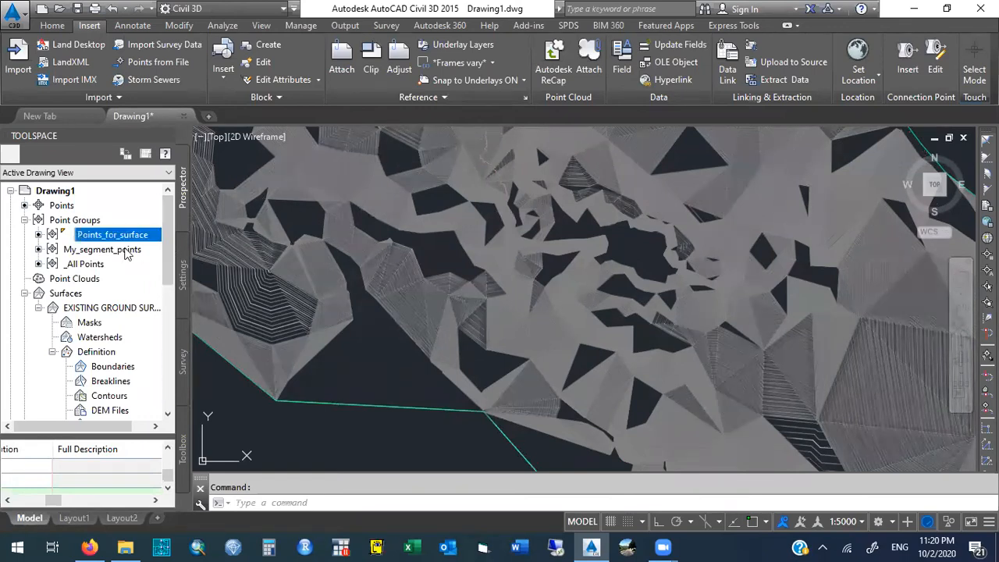
# - Try the Benchmark point style and the Point# and Description label style for the My_segment_points point group
pyautogui.click(119, 250)
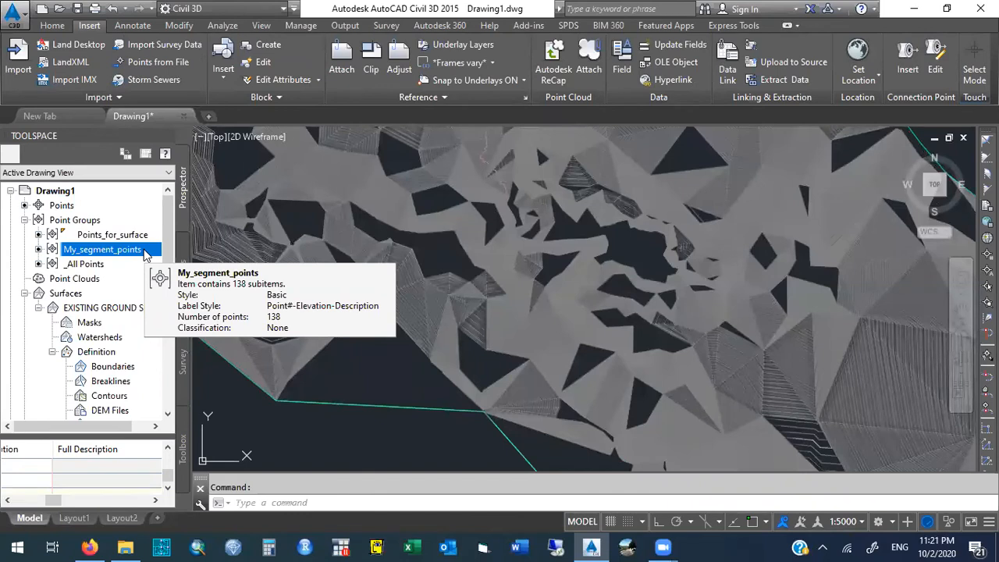
pyautogui.rightClick(144, 255)
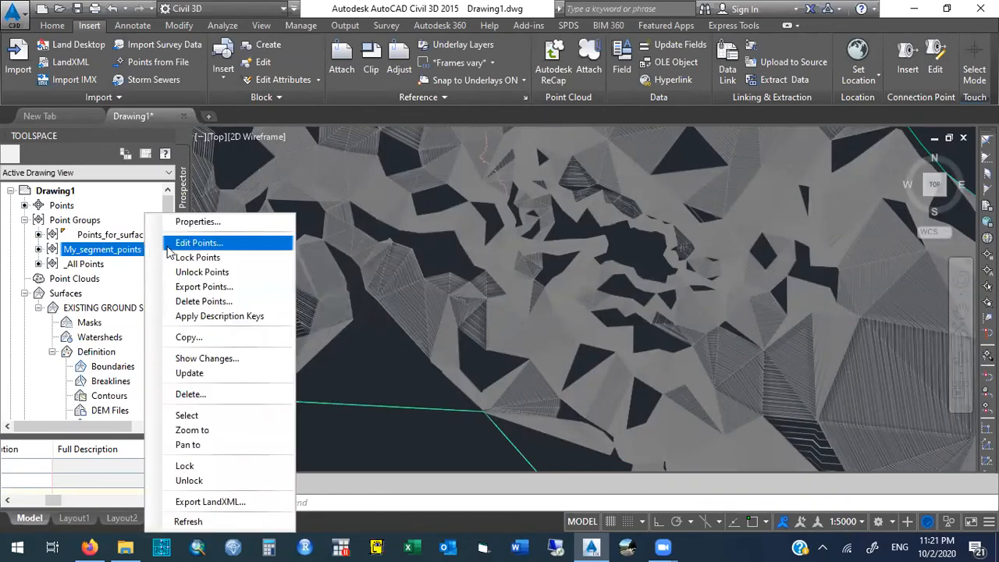
pyautogui.click(198, 222)
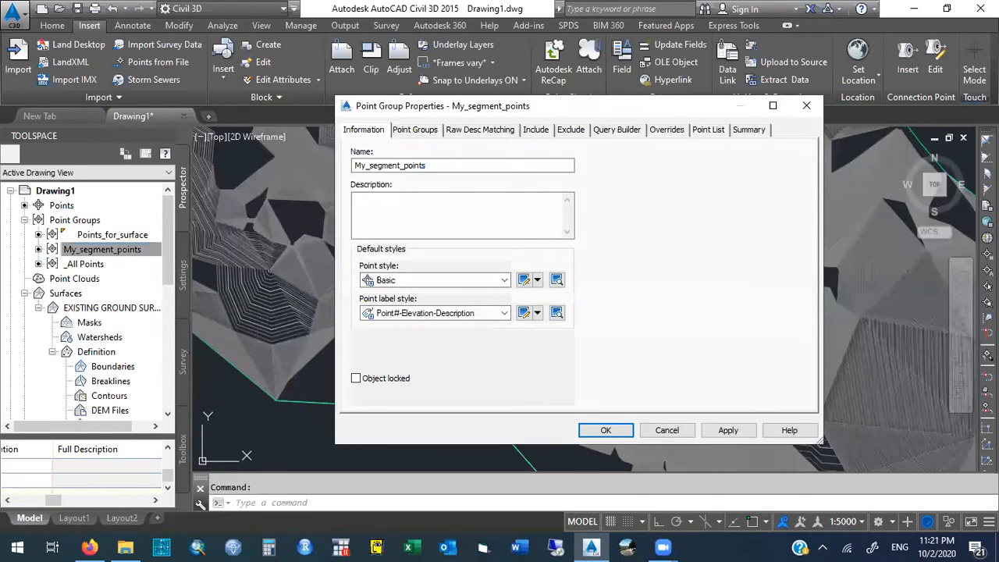
pyautogui.click(504, 281)
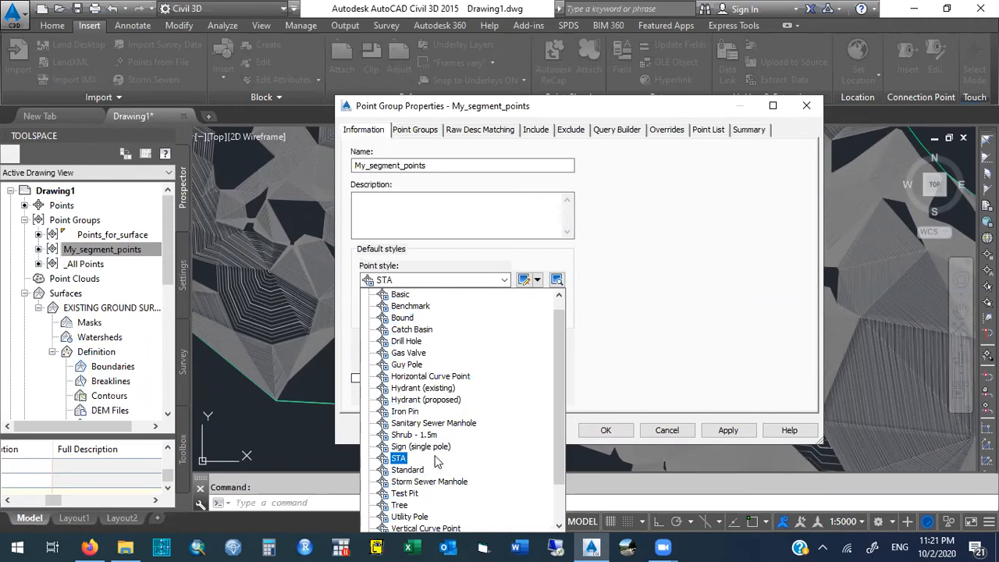
pyautogui.moveTo(561, 378)
pyautogui.mouseDown()
pyautogui.moveTo(561, 421)
pyautogui.moveTo(566, 362)
pyautogui.mouseUp()
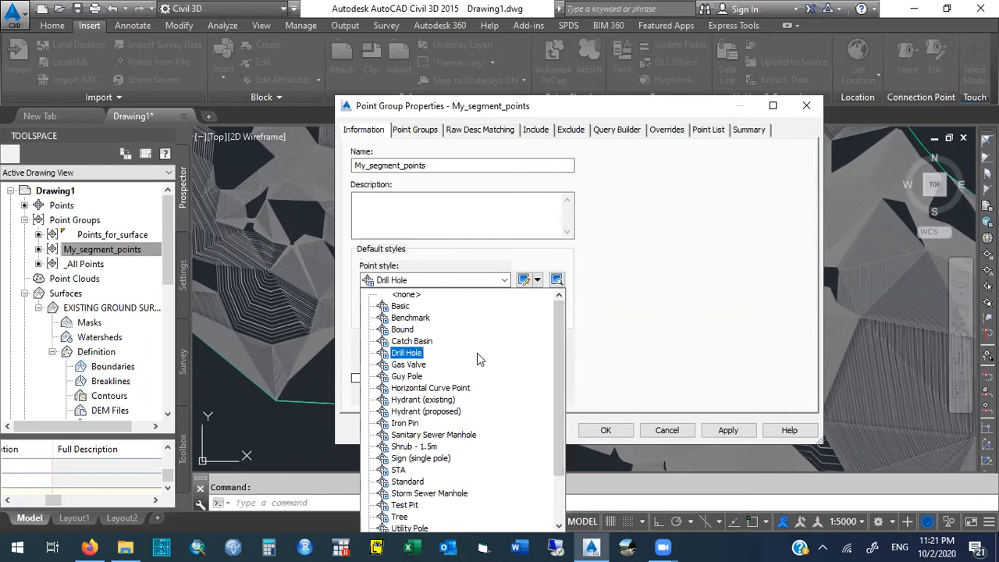
pyautogui.click(411, 317)
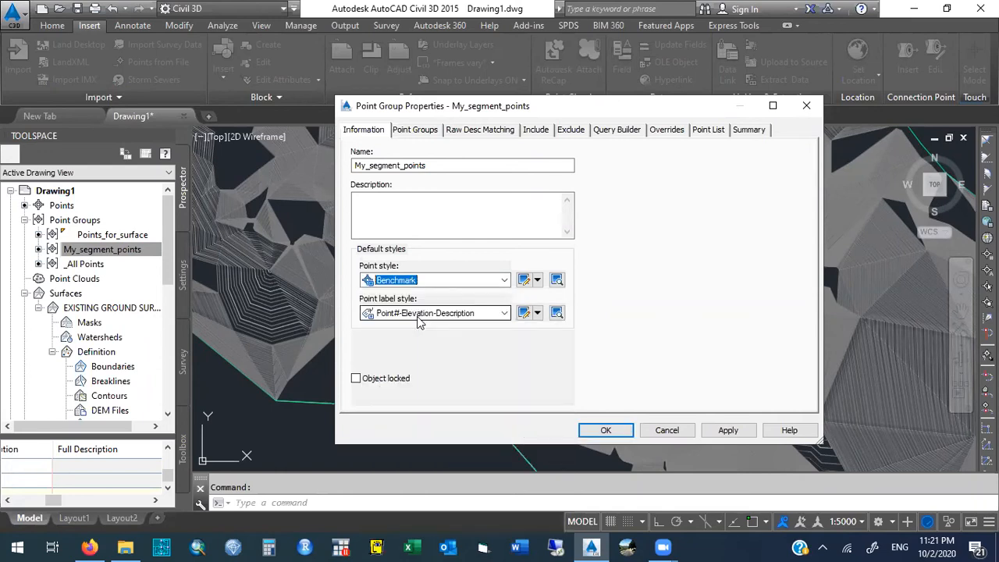
pyautogui.click(504, 313)
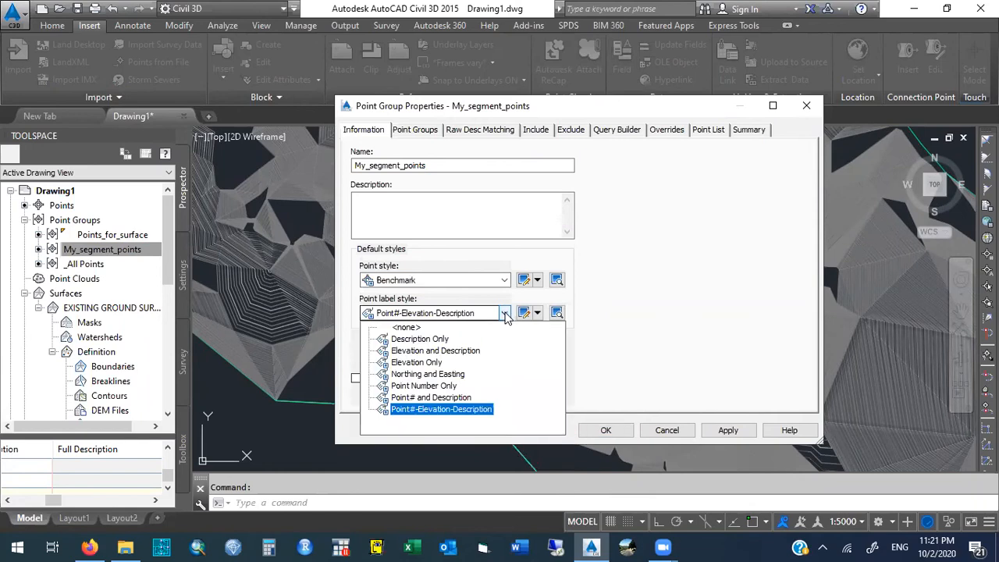
pyautogui.click(439, 363)
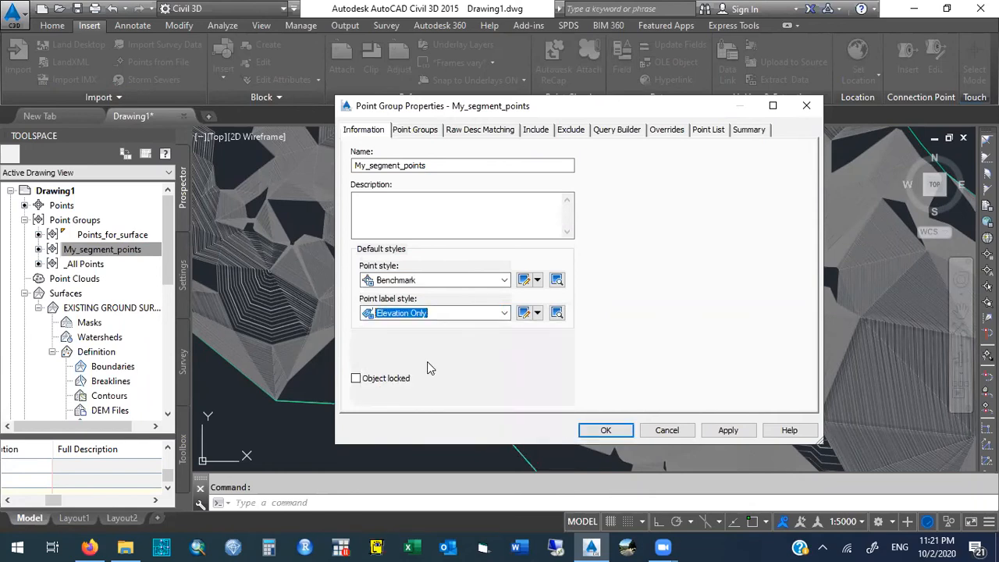
pyautogui.click(437, 313)
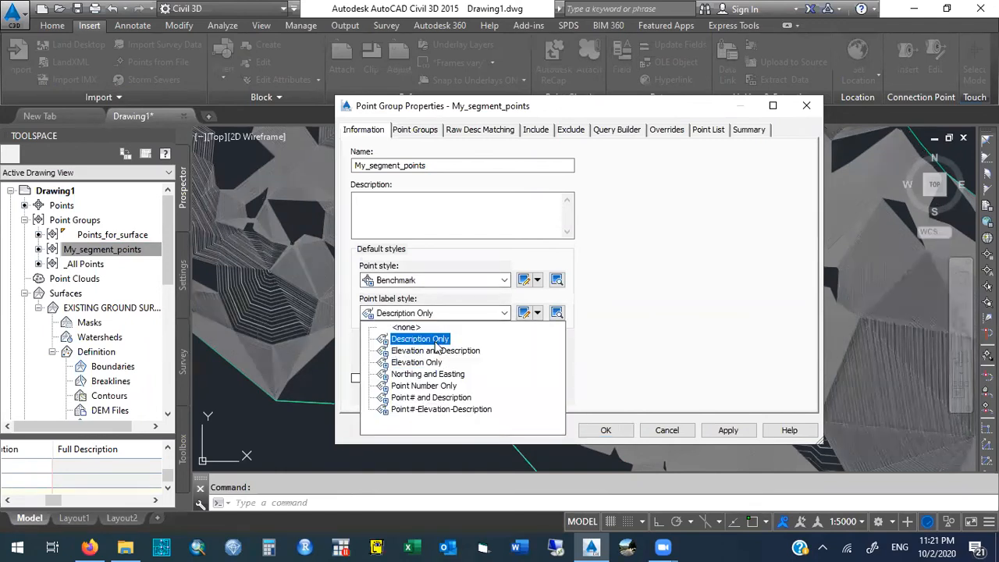
pyautogui.click(435, 399)
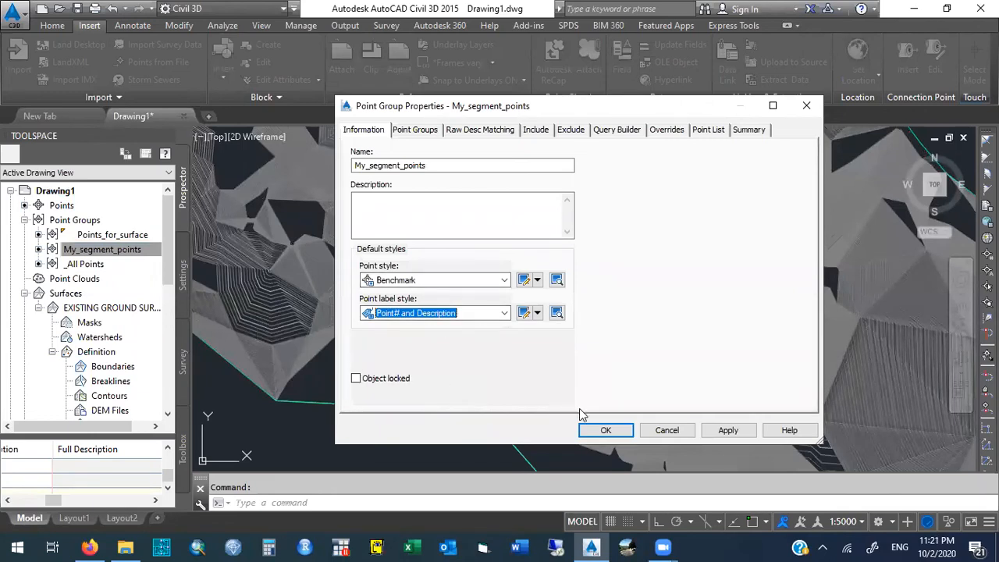
# - Preview the details of the Benchmark point style and discard the changes to the My_segment_points properties
pyautogui.click(537, 281)
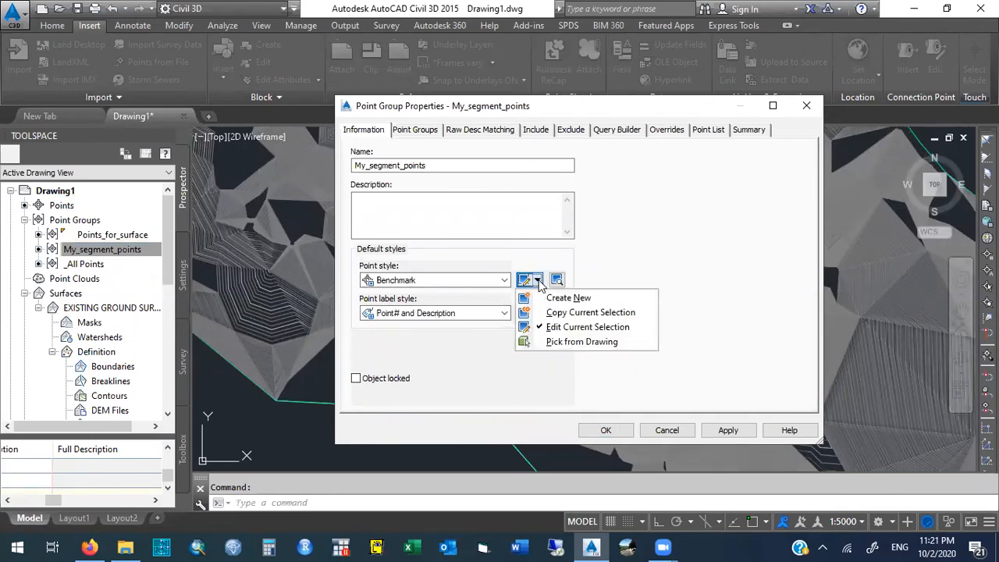
pyautogui.click(557, 280)
pyautogui.click(557, 280)
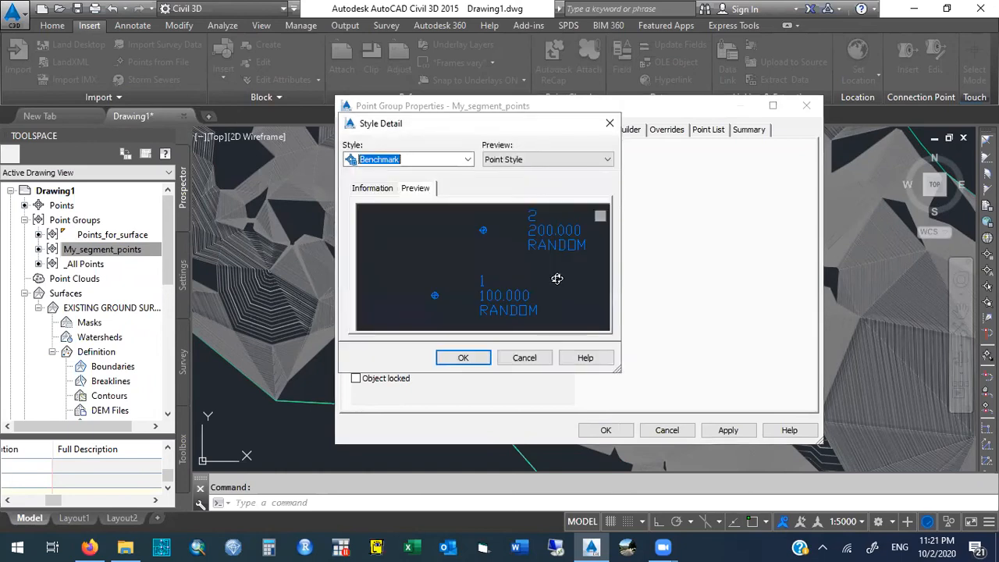
pyautogui.click(535, 161)
pyautogui.click(535, 164)
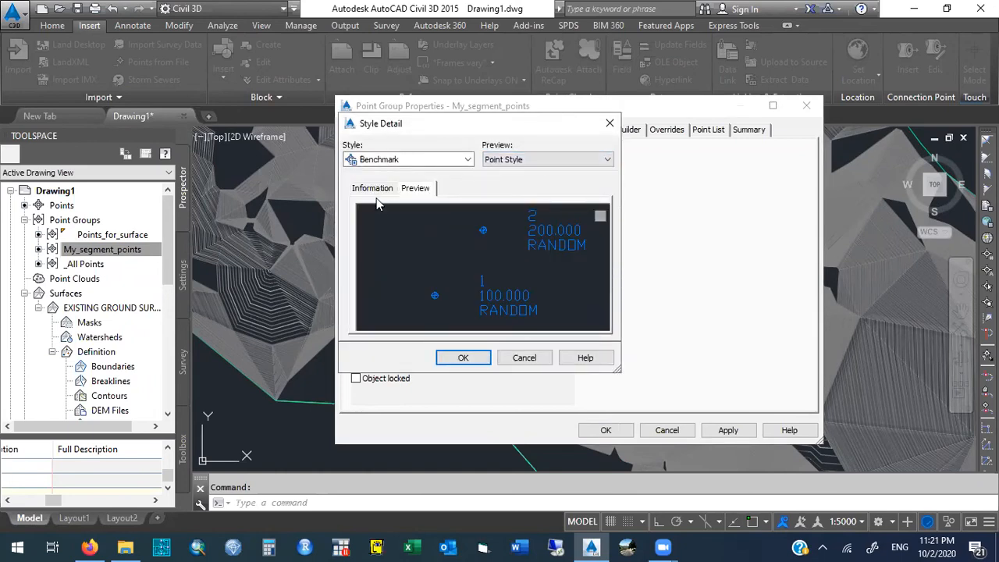
pyautogui.click(609, 123)
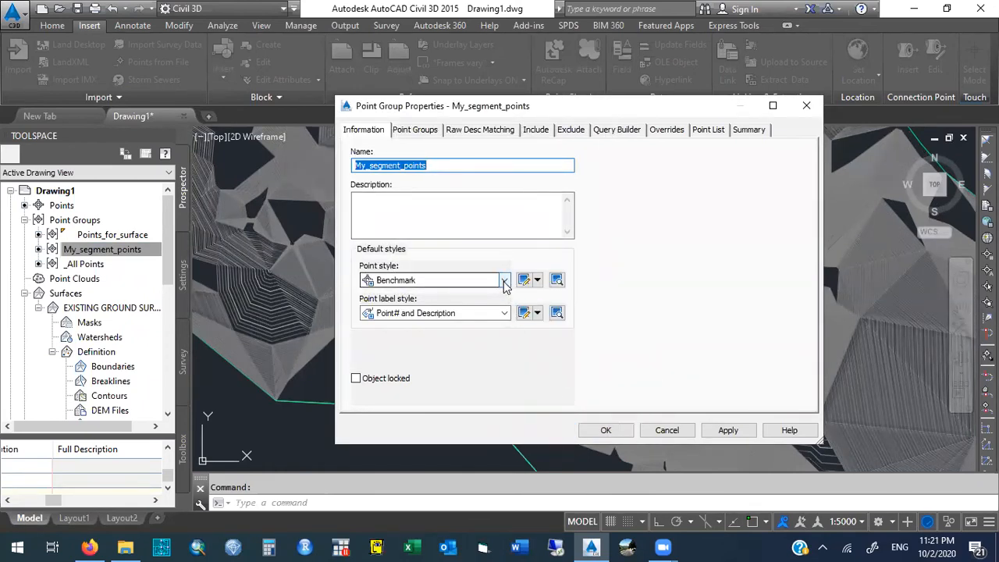
pyautogui.click(665, 431)
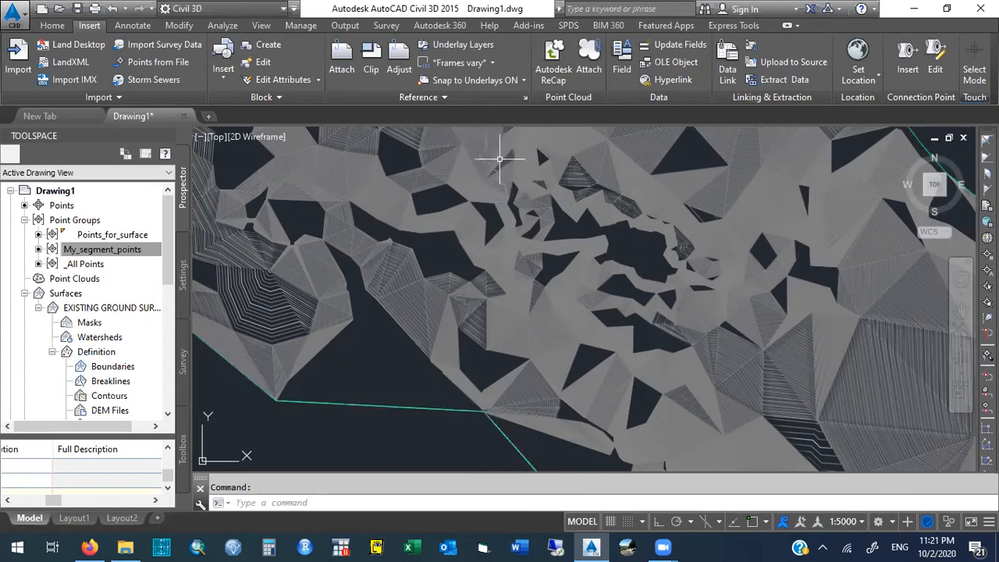
# - Zoom in with a window around the segment points running through the upper middle of the surface
pyautogui.moveTo(525, 223)
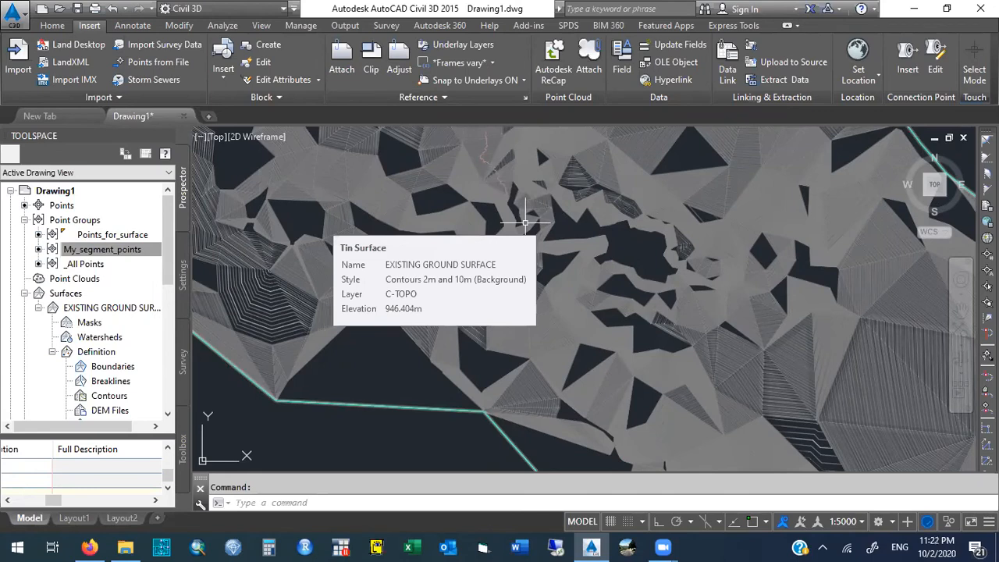
pyautogui.write('zoom')
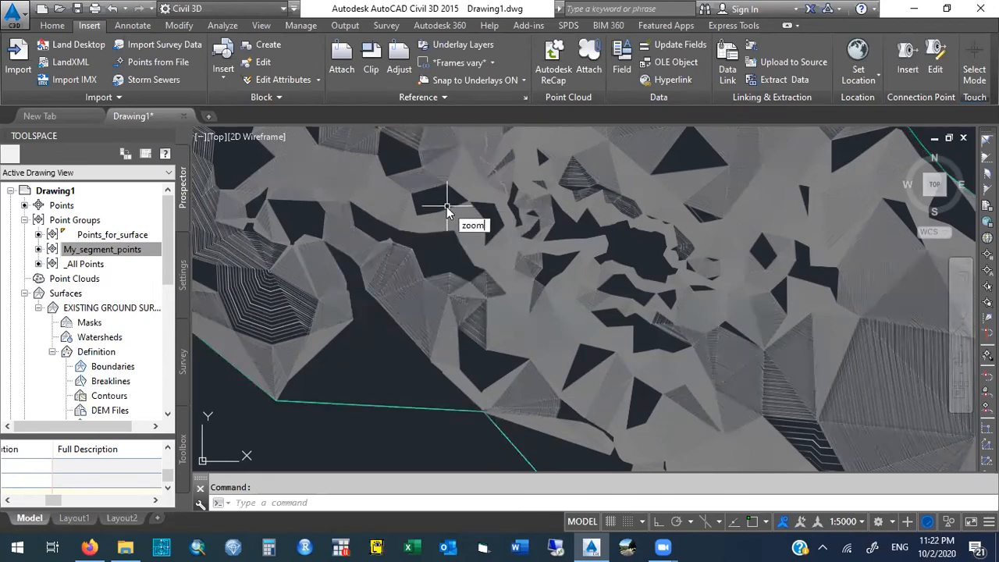
pyautogui.press('Return')
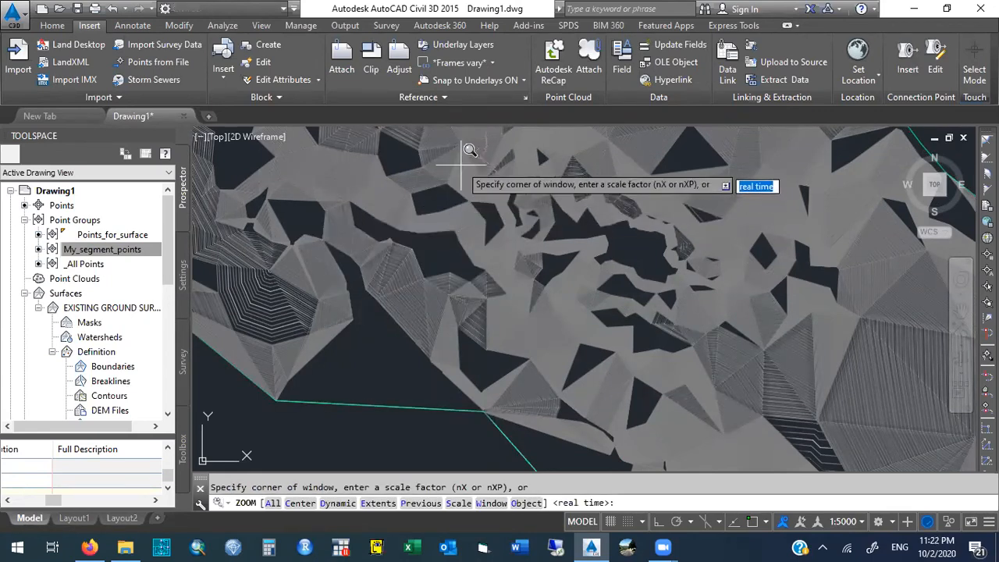
pyautogui.click(451, 129)
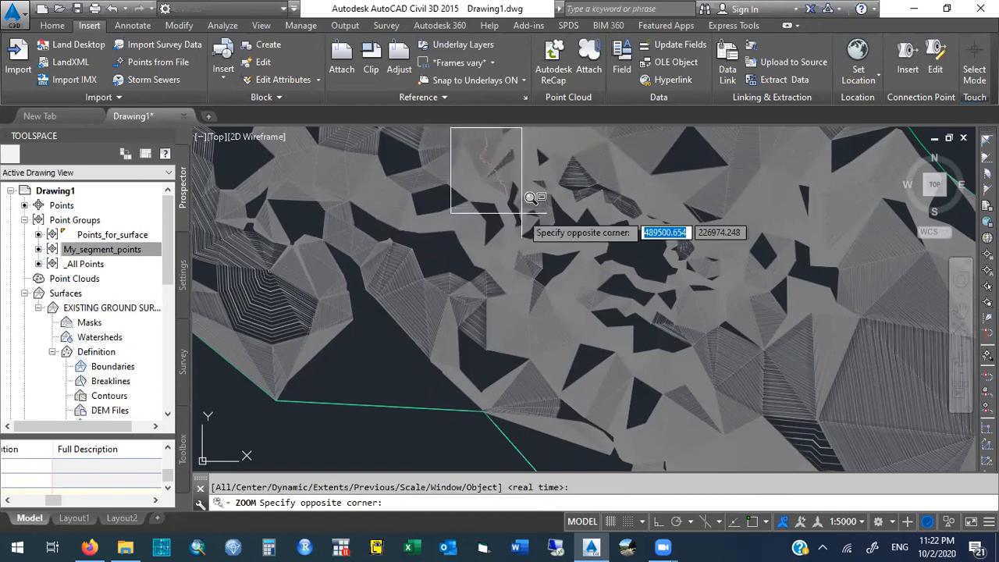
pyautogui.click(518, 208)
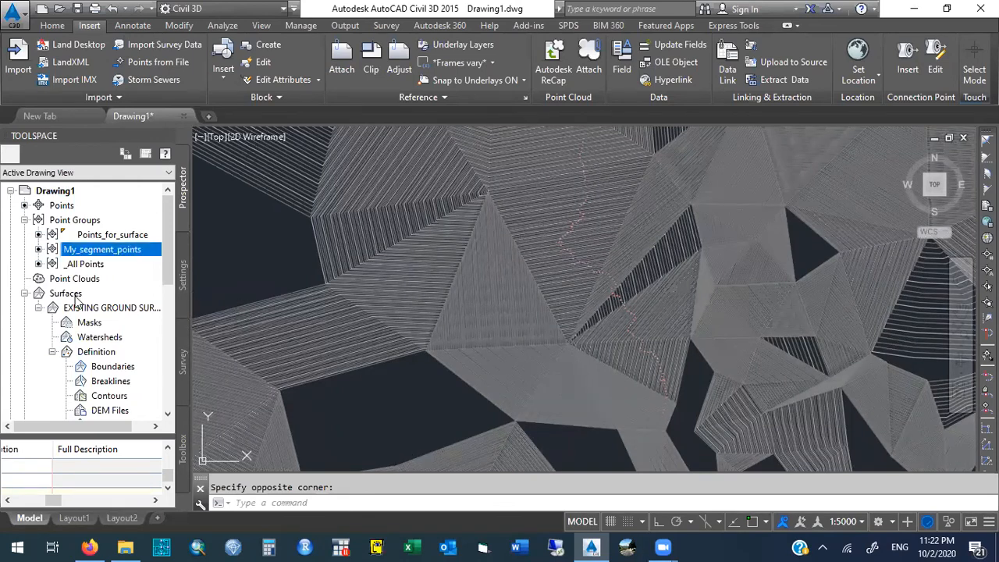
# - Open the surface properties of EXISTING GROUND SURFACE from the drawing's surfaces collection
pyautogui.moveTo(166, 263); pyautogui.dragTo(175, 284)
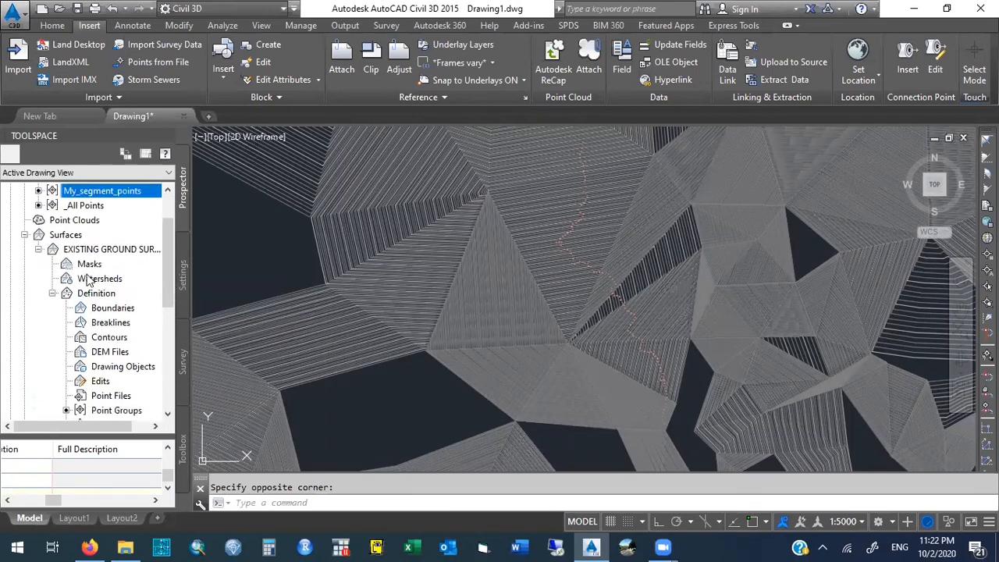
pyautogui.click(106, 250)
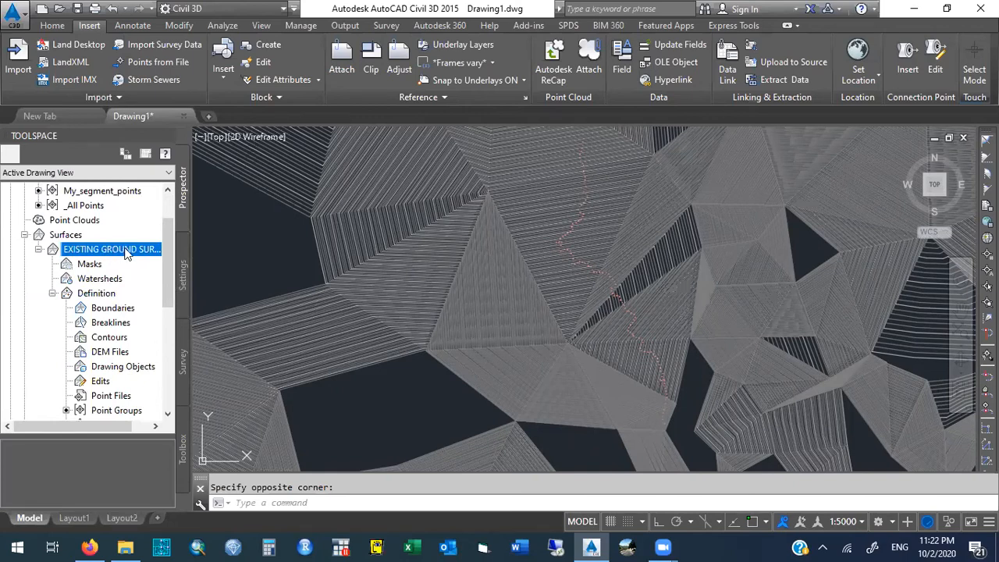
pyautogui.rightClick(126, 254)
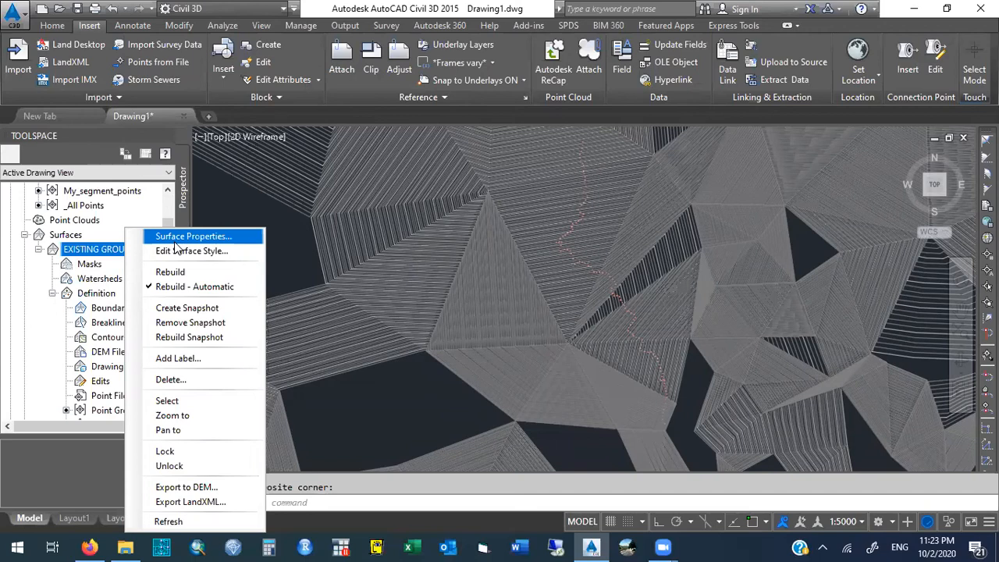
pyautogui.click(109, 252)
pyautogui.click(24, 235)
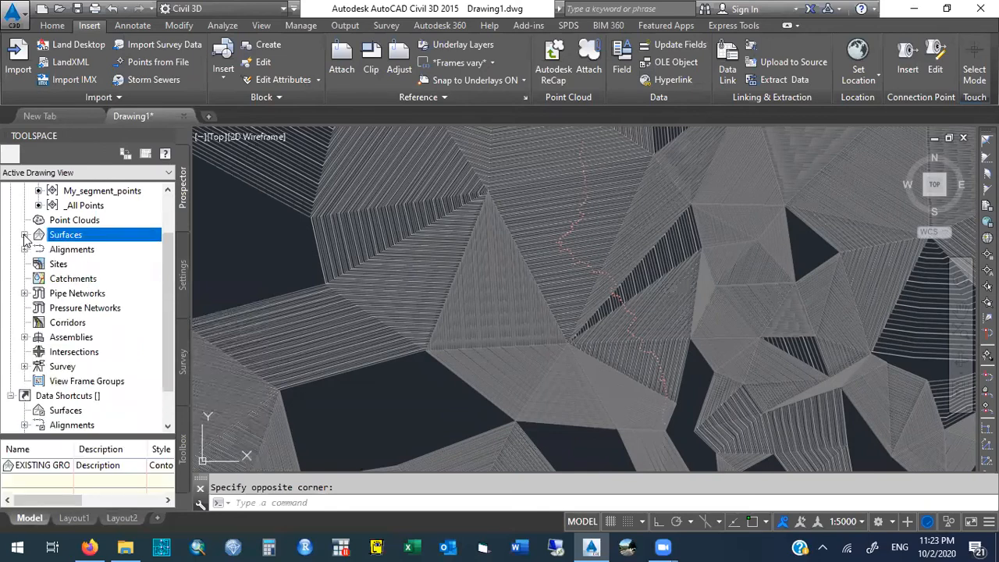
pyautogui.click(24, 235)
pyautogui.click(24, 235)
pyautogui.click(24, 235)
pyautogui.rightClick(107, 249)
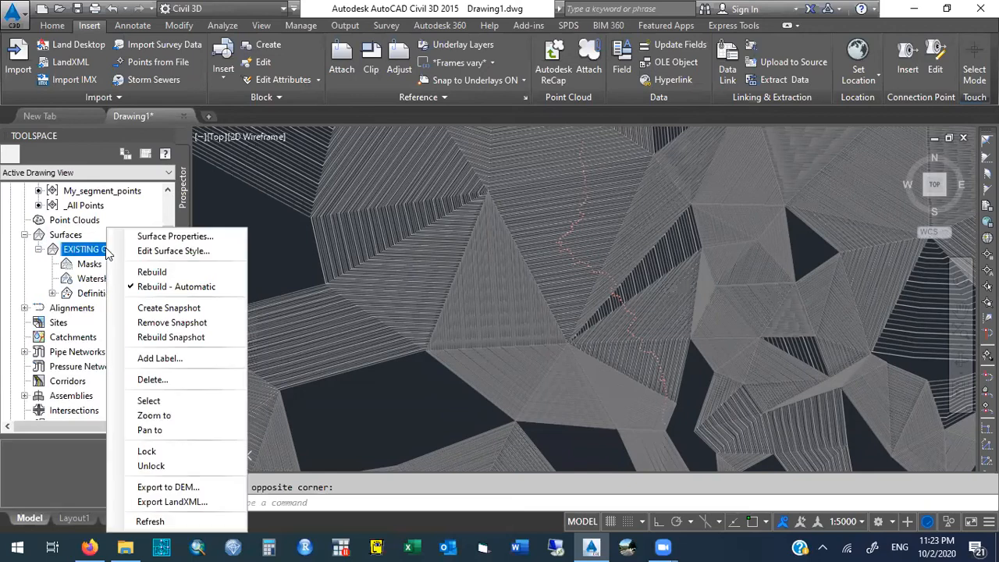
pyautogui.click(34, 275)
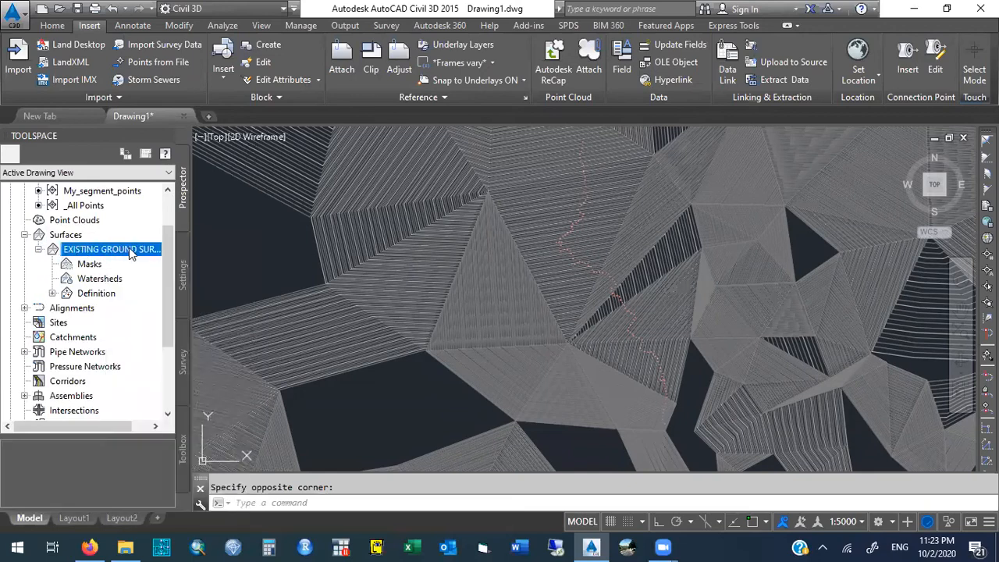
pyautogui.rightClick(153, 257)
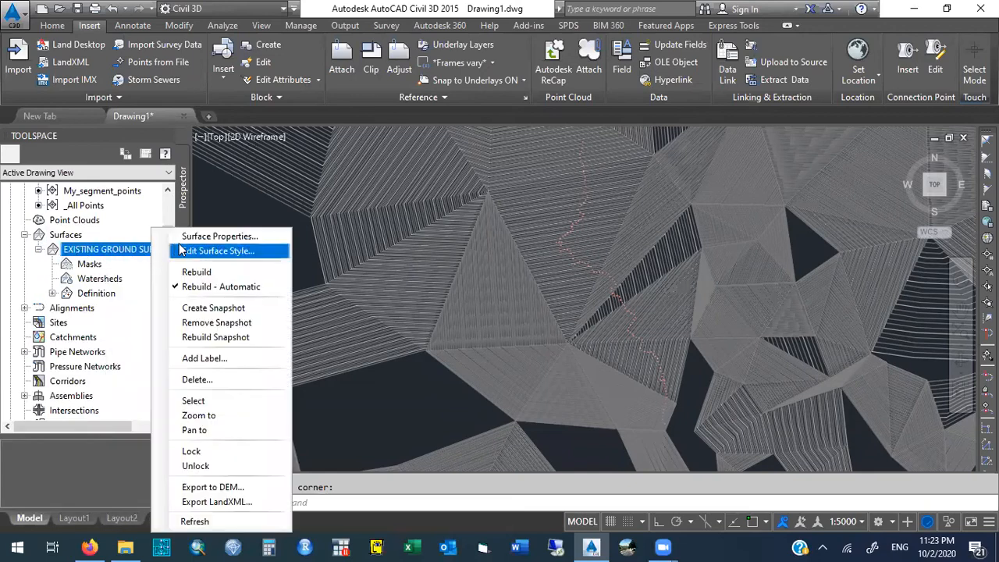
pyautogui.click(273, 239)
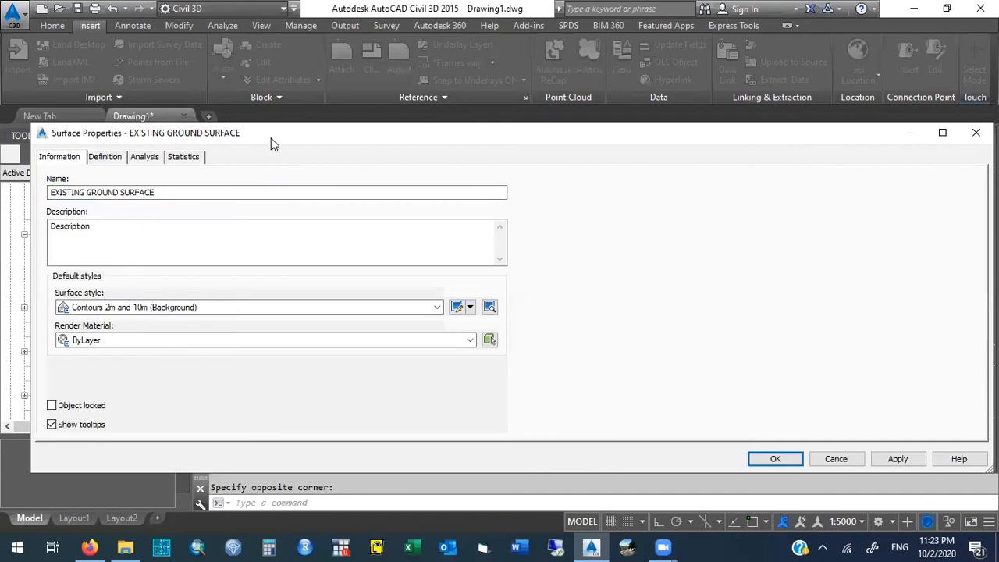
pyautogui.moveTo(277, 135); pyautogui.dragTo(496, 139)
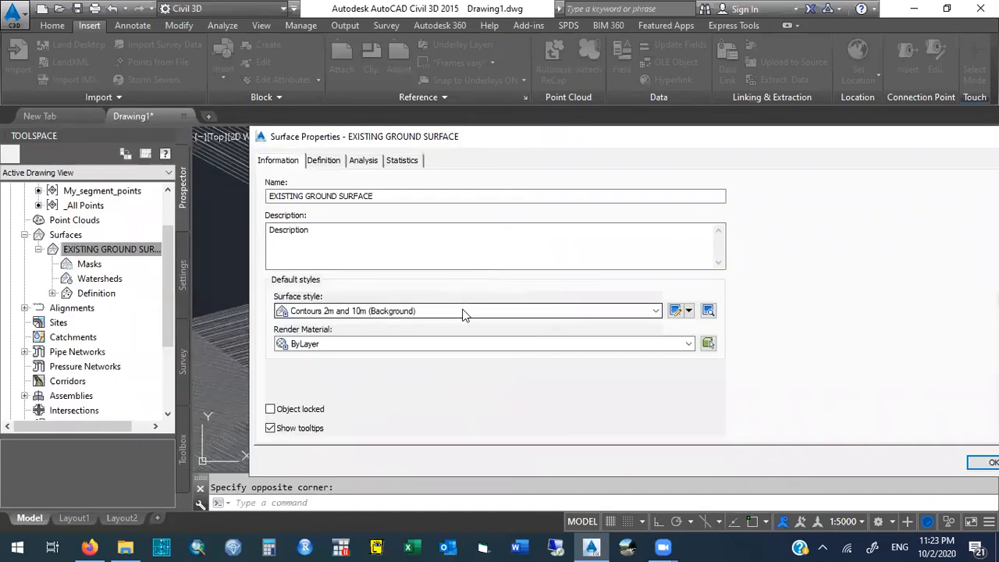
# - Look through the available surface styles and the surface's definition, analysis and statistics settings without changing anything
pyautogui.click(656, 312)
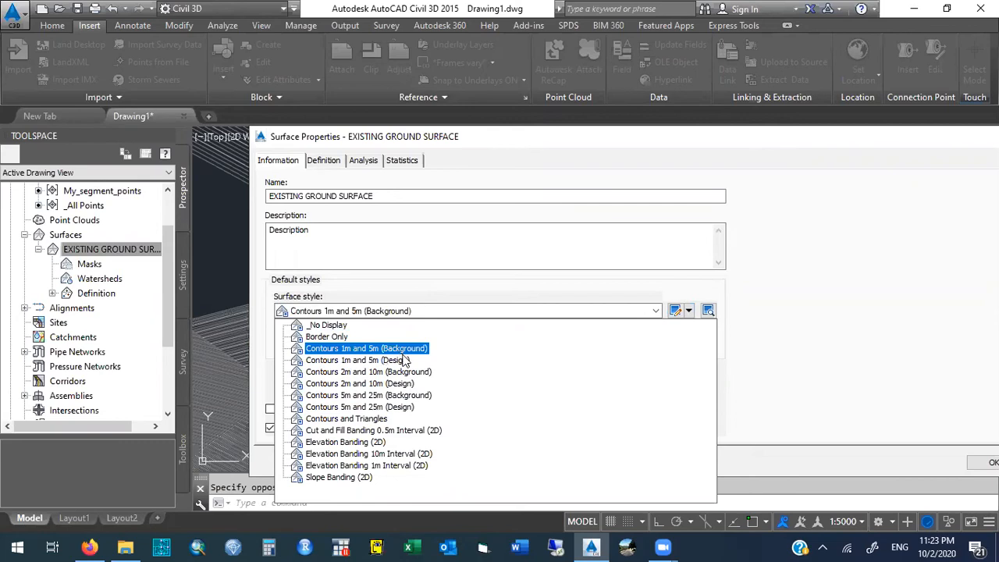
pyautogui.click(409, 294)
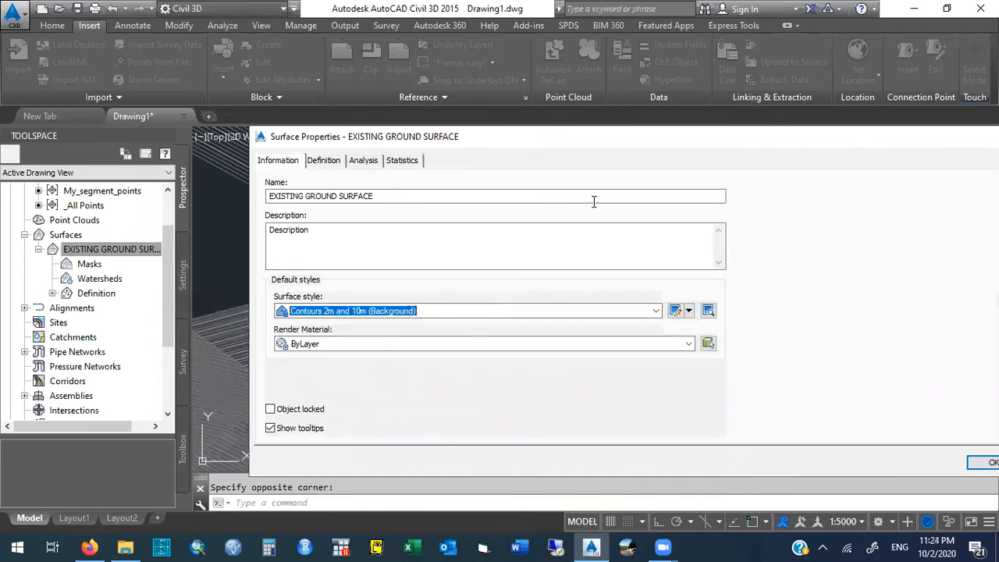
pyautogui.click(329, 162)
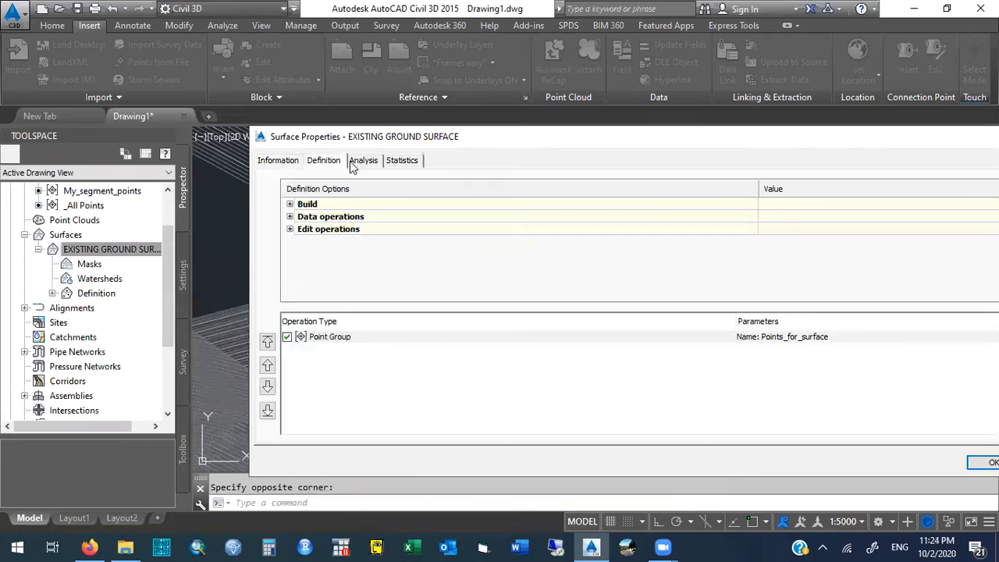
pyautogui.click(361, 162)
pyautogui.click(401, 162)
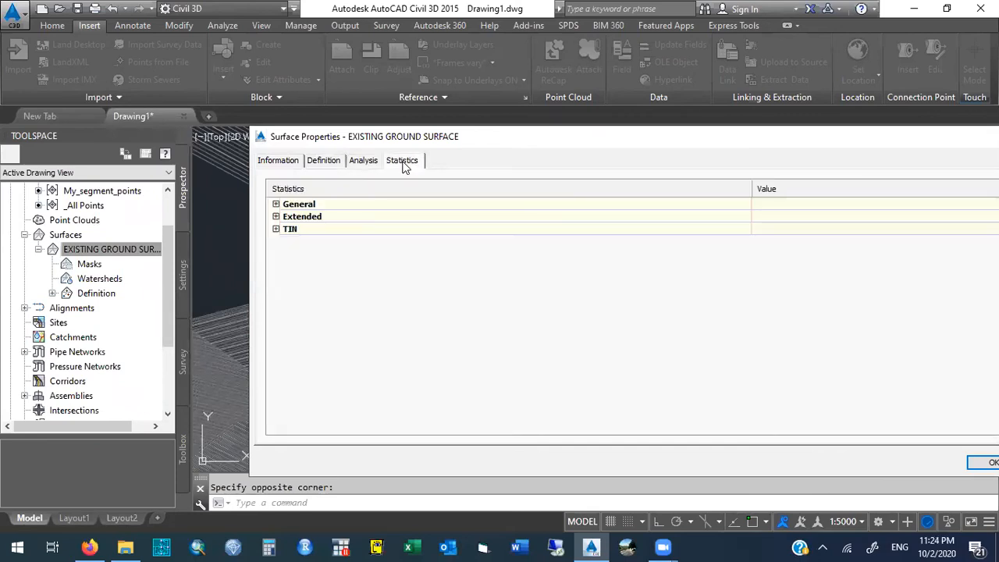
pyautogui.click(325, 161)
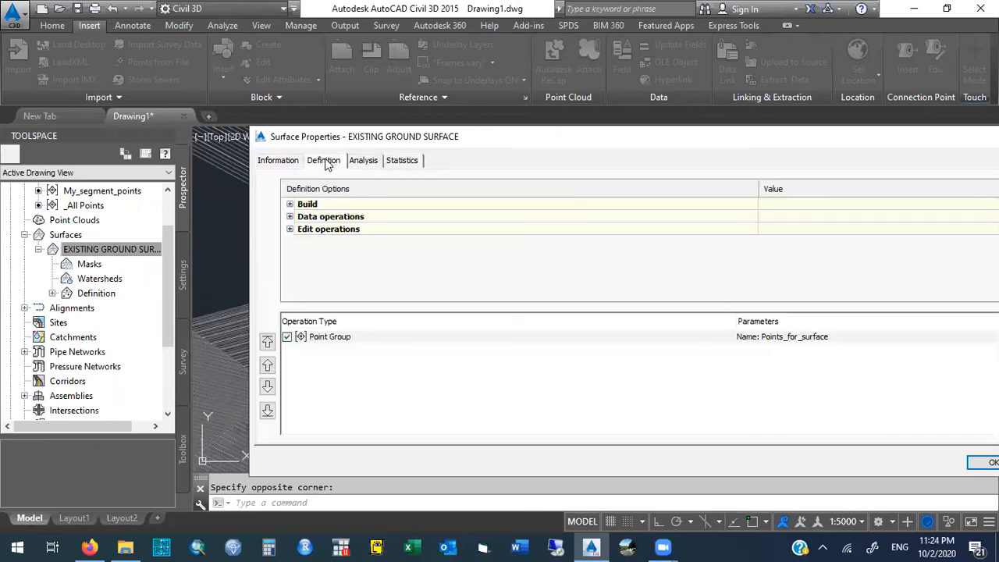
pyautogui.click(279, 162)
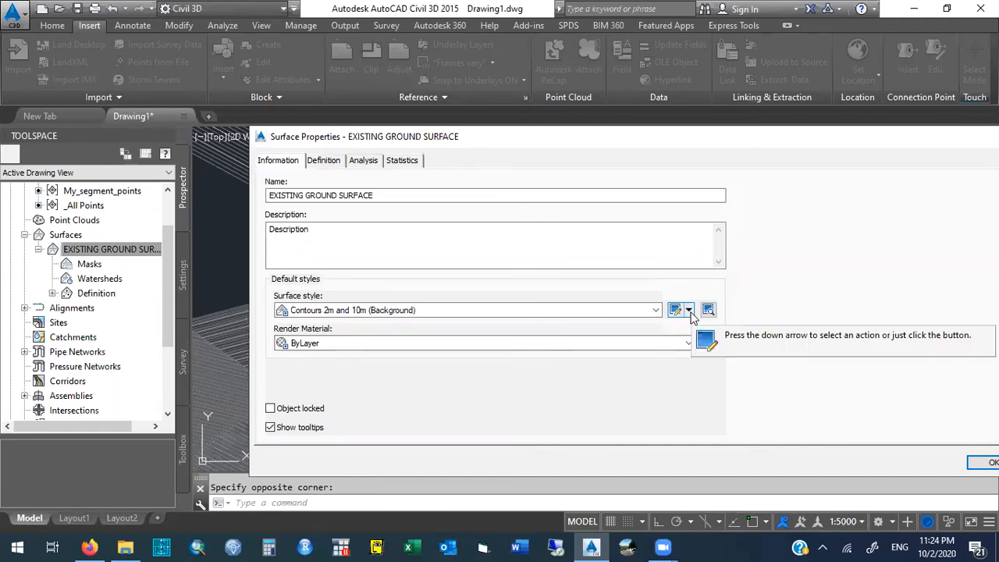
# - Create a new surface style for EXISTING GROUND SURFACE instead of editing the current style
pyautogui.click(690, 310)
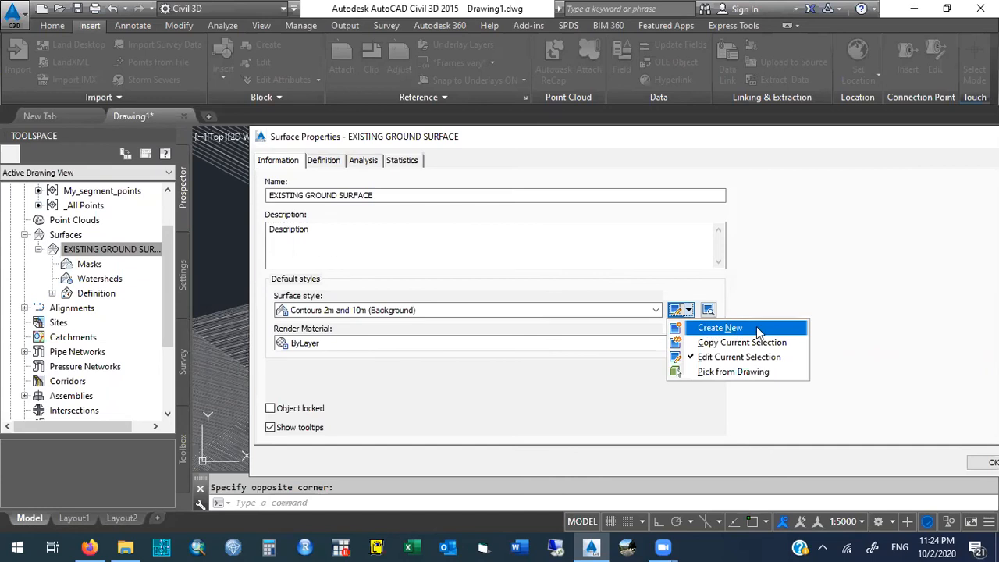
pyautogui.click(691, 311)
pyautogui.click(692, 310)
pyautogui.click(747, 330)
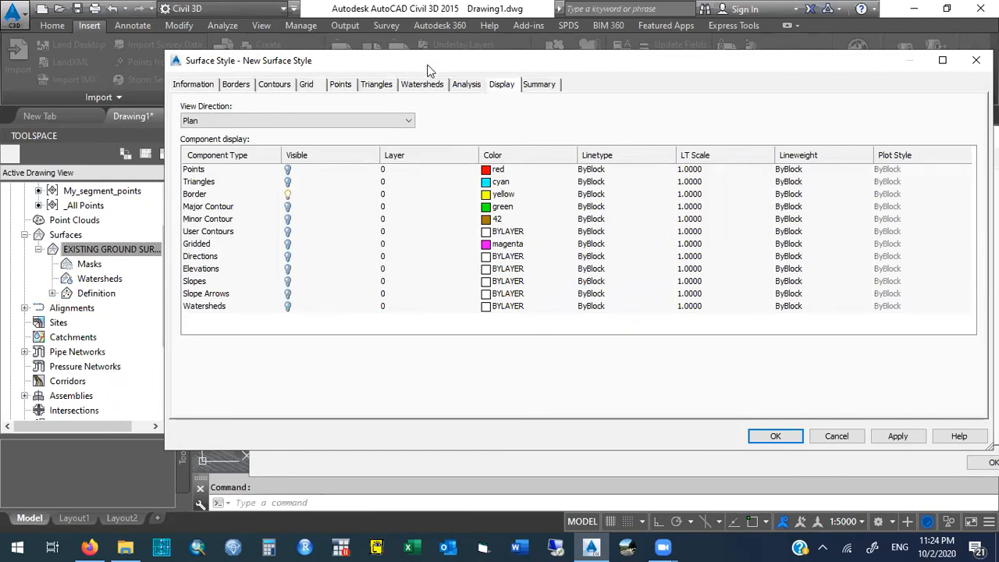
pyautogui.moveTo(427, 70); pyautogui.dragTo(473, 251)
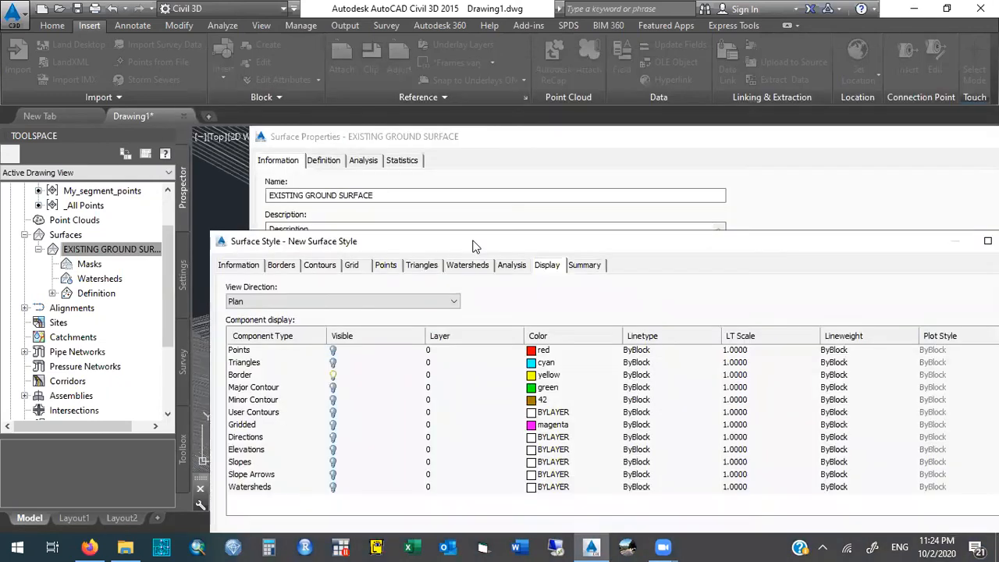
# - Set the new surface style's contour intervals to 10 m minor and 50 m major
pyautogui.click(320, 265)
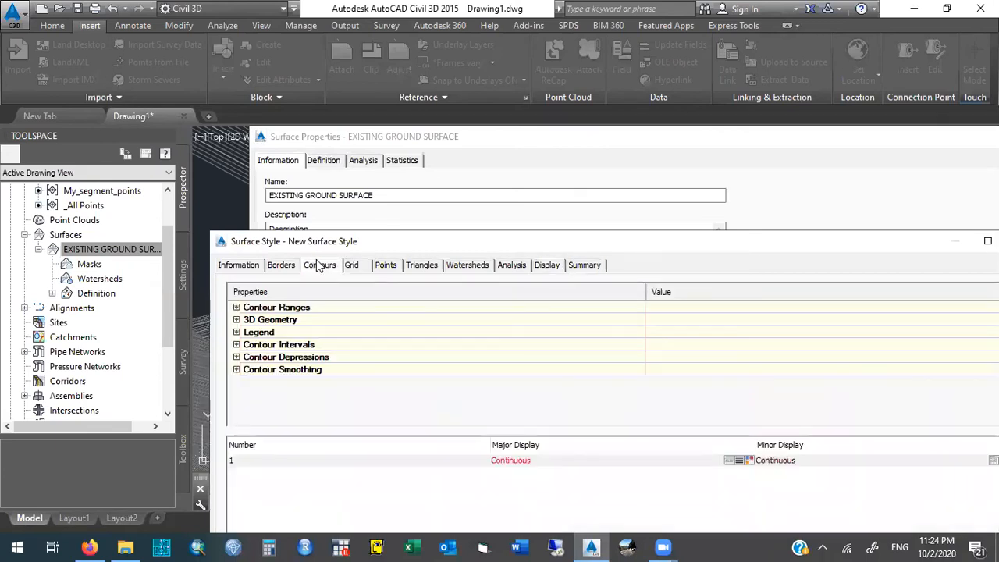
pyautogui.click(236, 345)
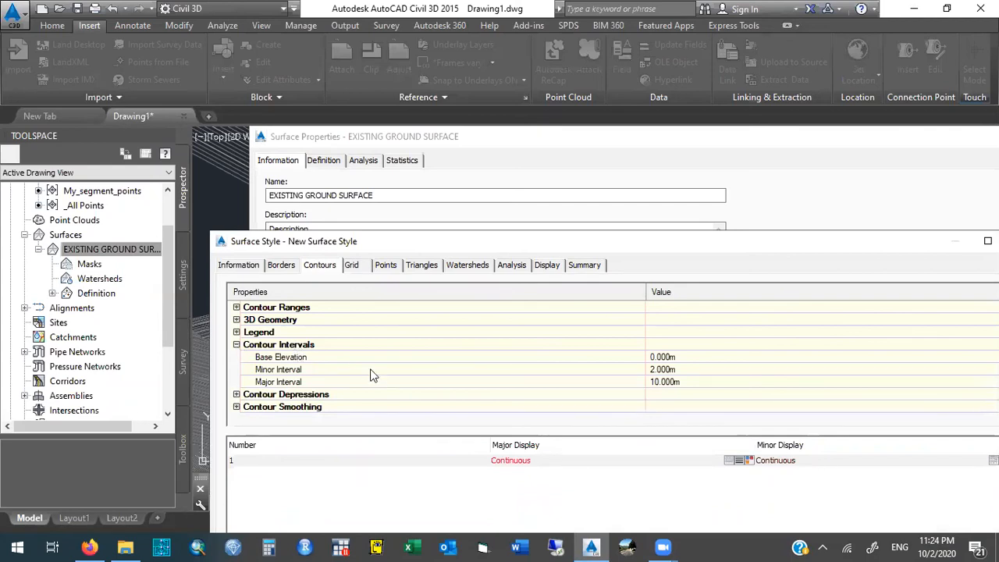
pyautogui.click(675, 370)
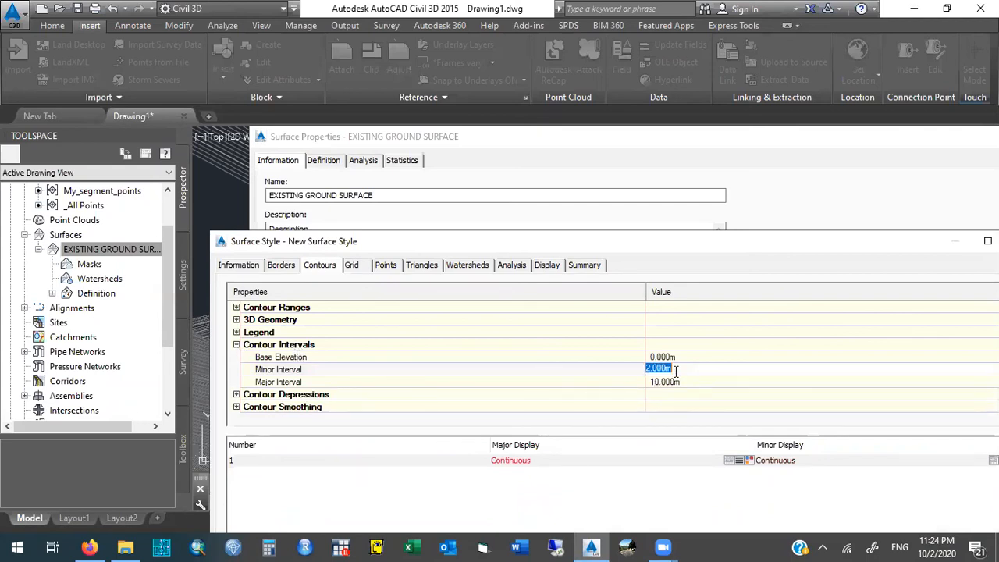
pyautogui.write('10')
pyautogui.click(671, 381)
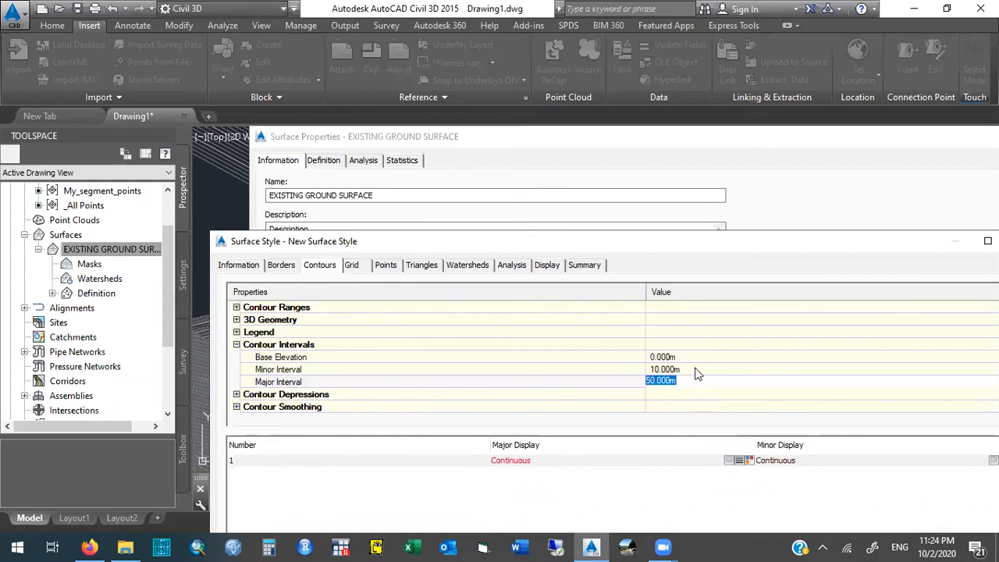
pyautogui.click(696, 370)
pyautogui.click(693, 379)
pyautogui.click(693, 369)
pyautogui.click(693, 383)
pyautogui.moveTo(684, 248); pyautogui.dragTo(636, 344)
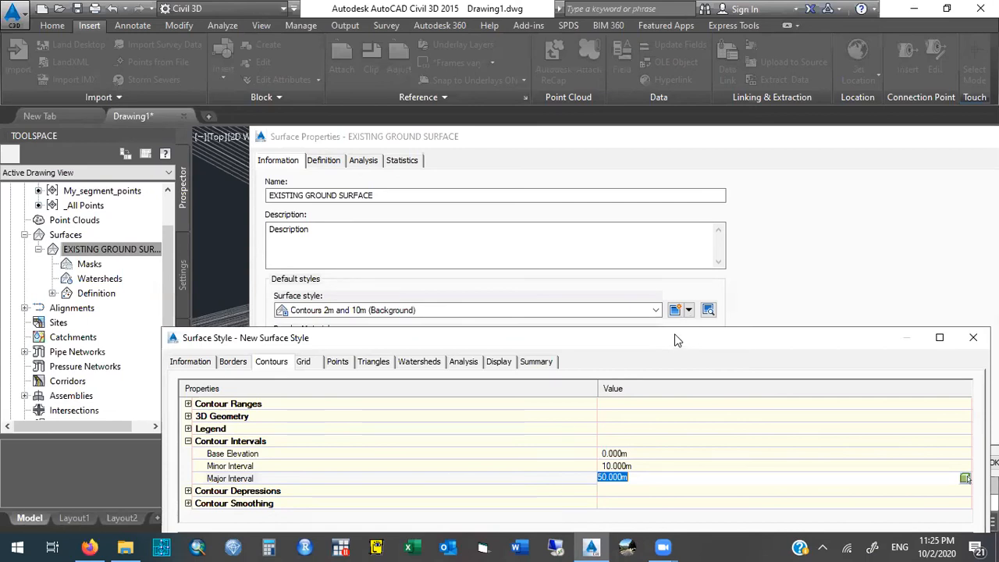
# - Check the minor and major contour intervals of the new surface style and save it
pyautogui.moveTo(678, 340); pyautogui.dragTo(623, 210)
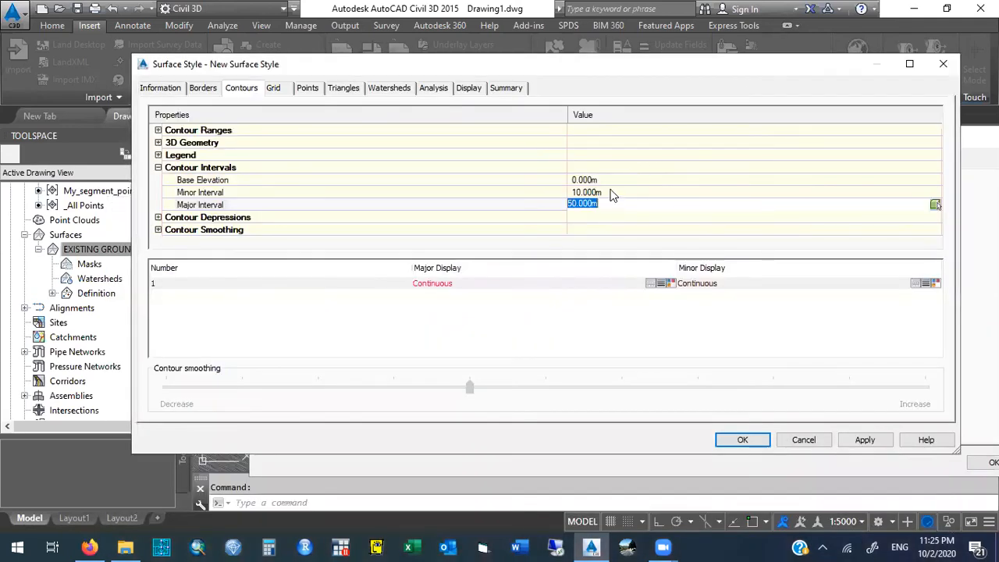
pyautogui.click(611, 192)
pyautogui.click(611, 205)
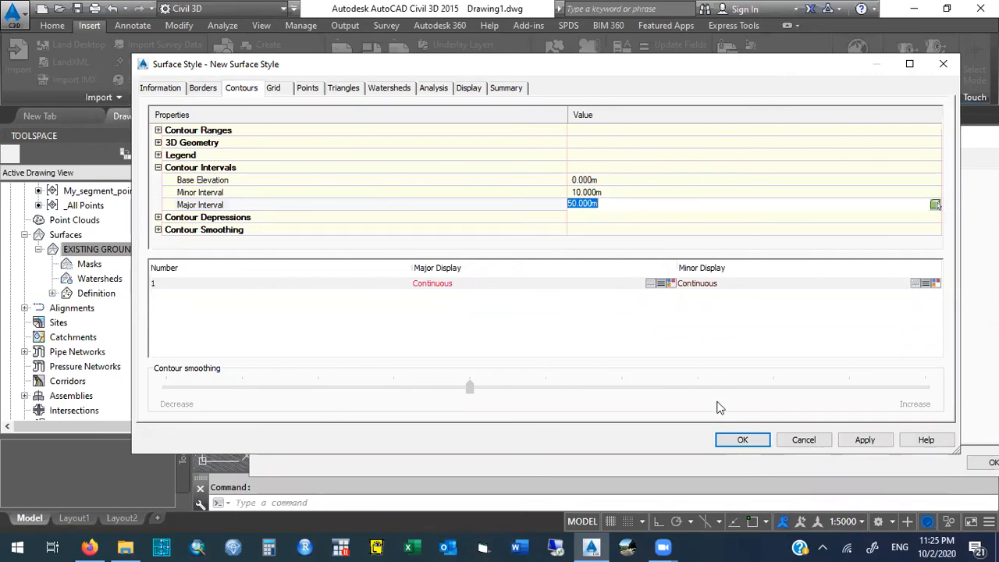
pyautogui.click(756, 441)
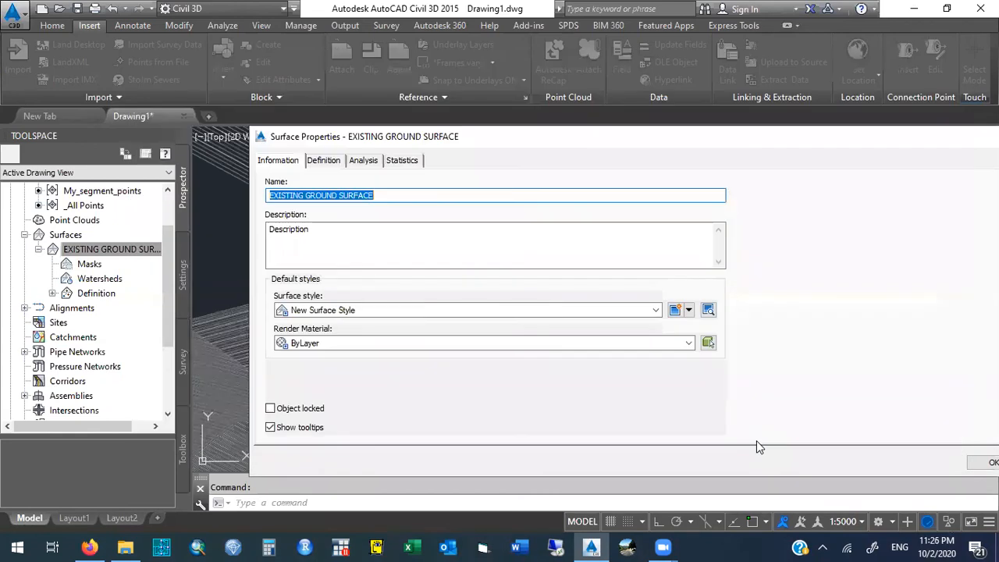
# - Apply New Surface Style to EXISTING GROUND SURFACE and close its properties
pyautogui.click(431, 310)
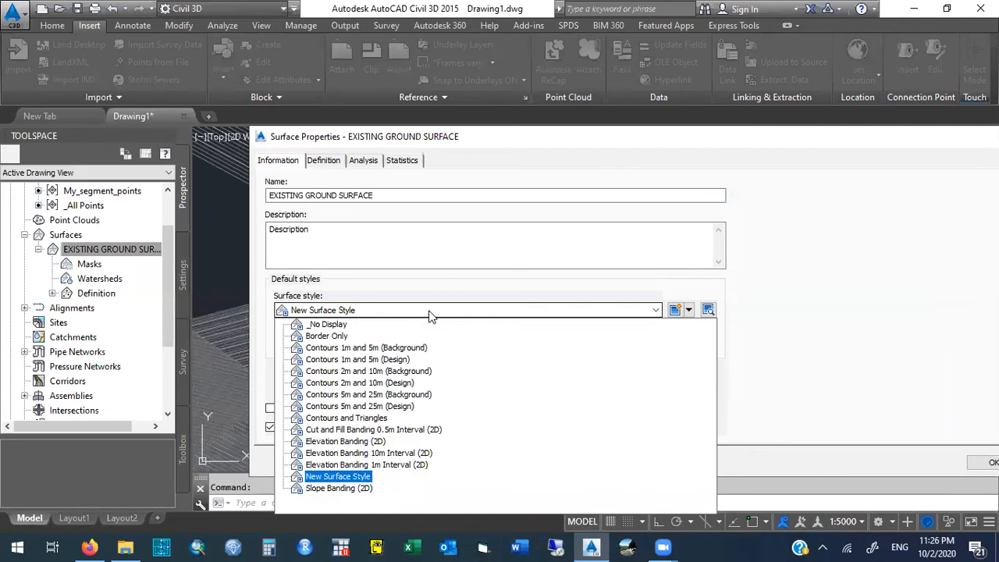
pyautogui.click(429, 316)
pyautogui.moveTo(499, 136); pyautogui.dragTo(268, 54)
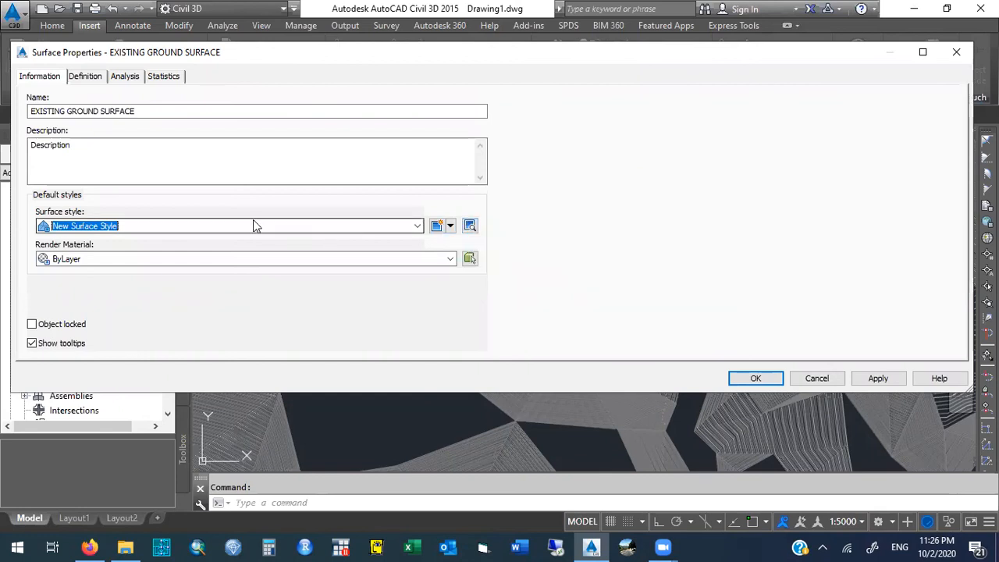
pyautogui.click(418, 227)
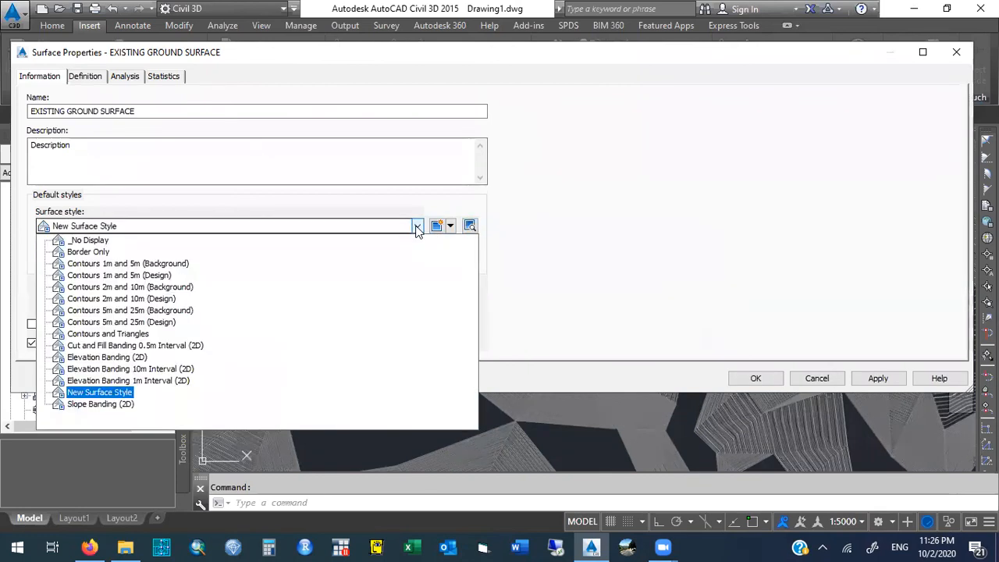
pyautogui.click(418, 227)
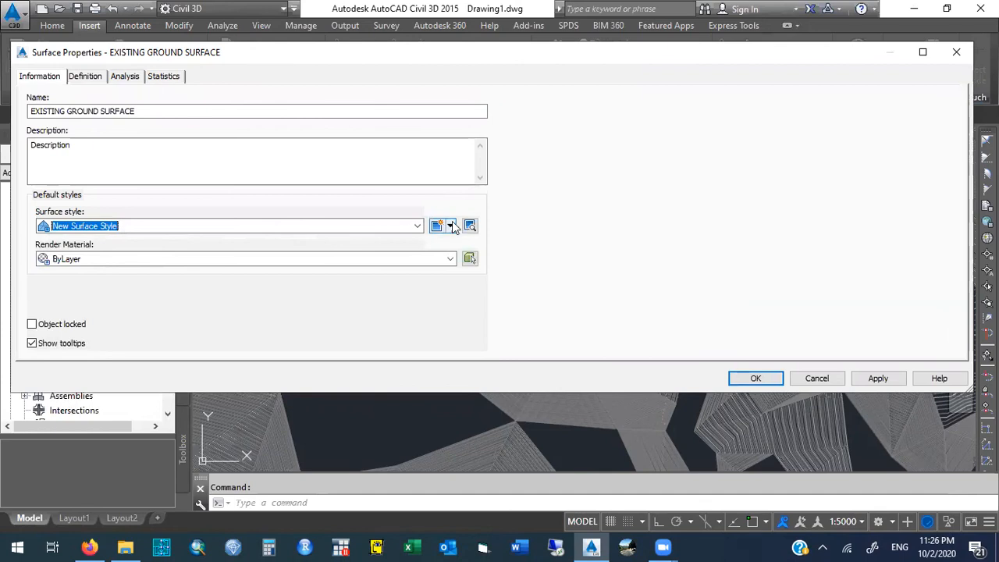
pyautogui.click(877, 379)
pyautogui.click(759, 378)
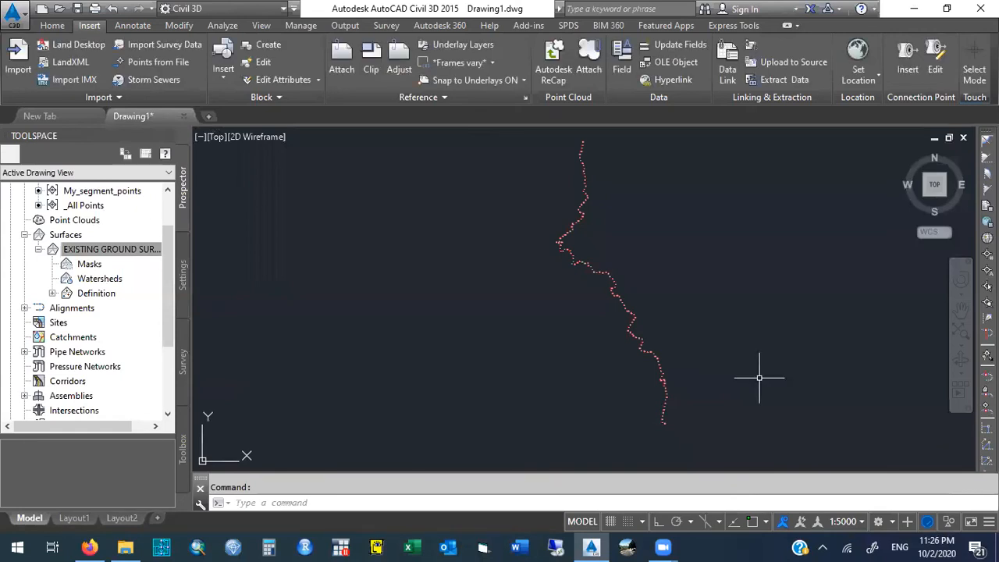
# - Switch EXISTING GROUND SURFACE back to the Contours 2m and 10m (Background) style in its surface properties
pyautogui.click(135, 248)
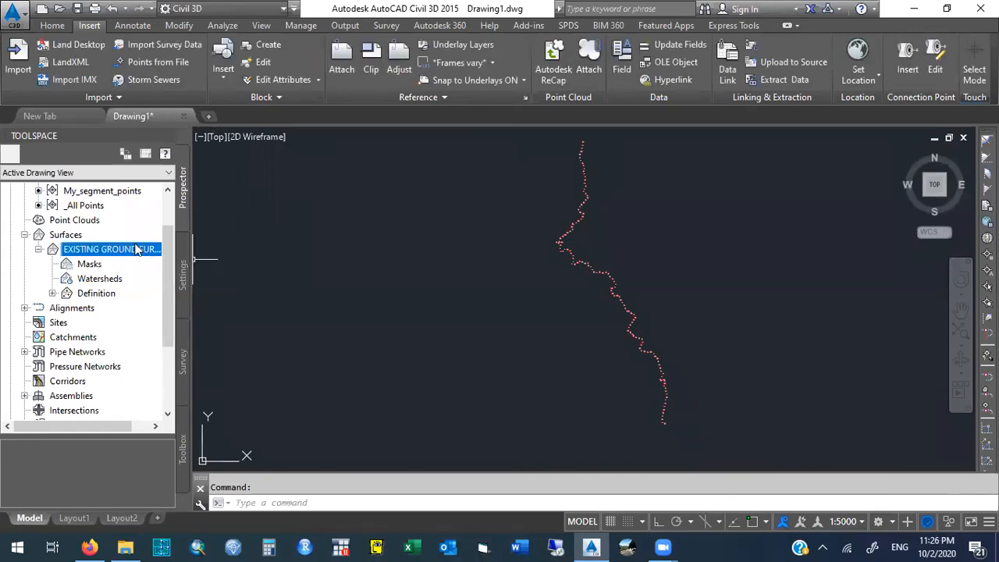
pyautogui.rightClick(114, 252)
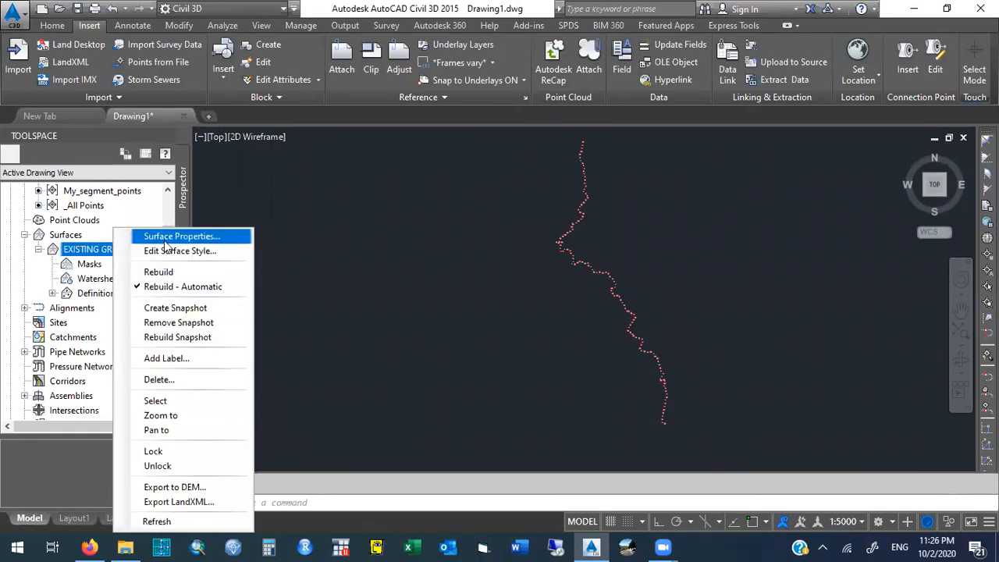
pyautogui.click(194, 238)
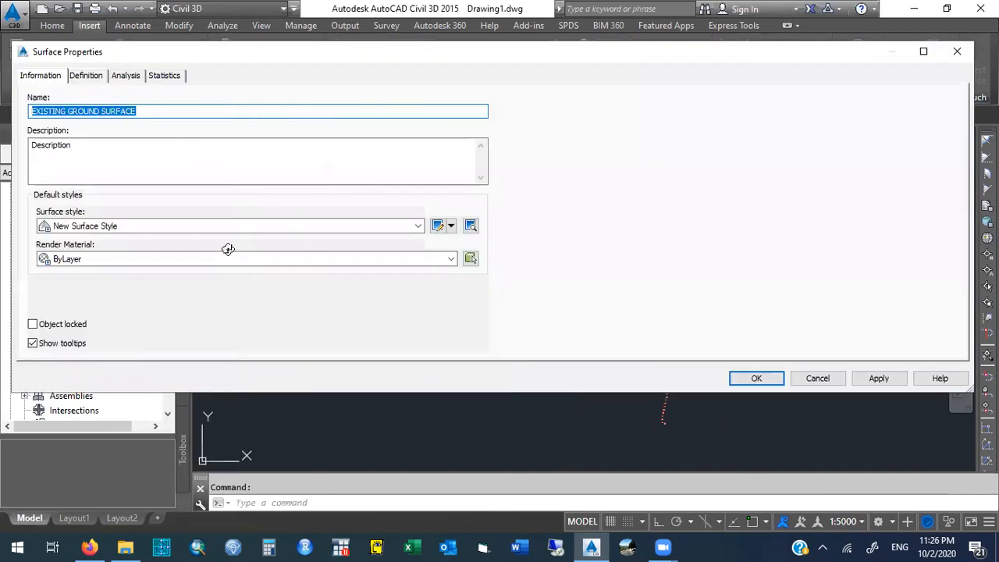
pyautogui.click(174, 226)
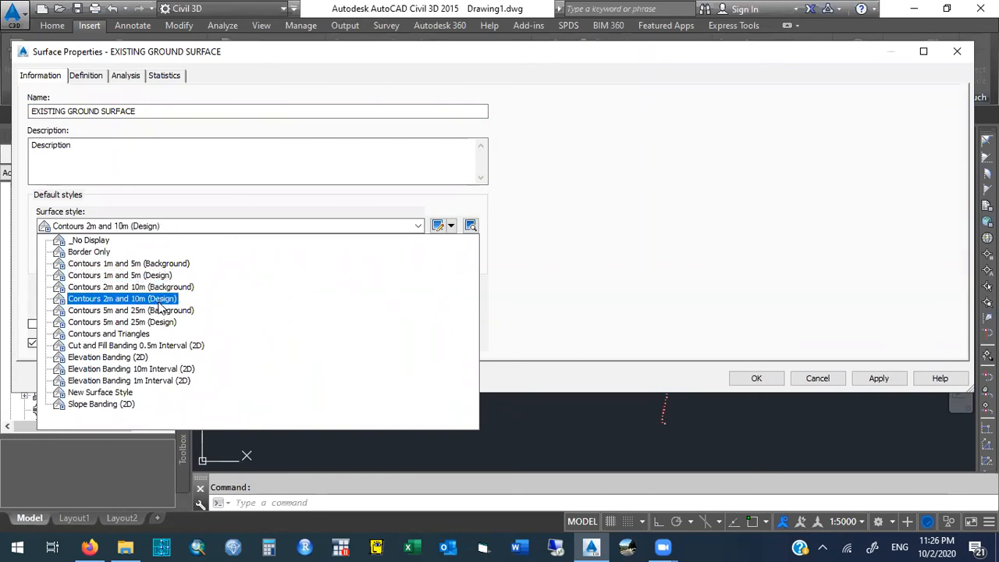
pyautogui.press('Up')
pyautogui.press('Return')
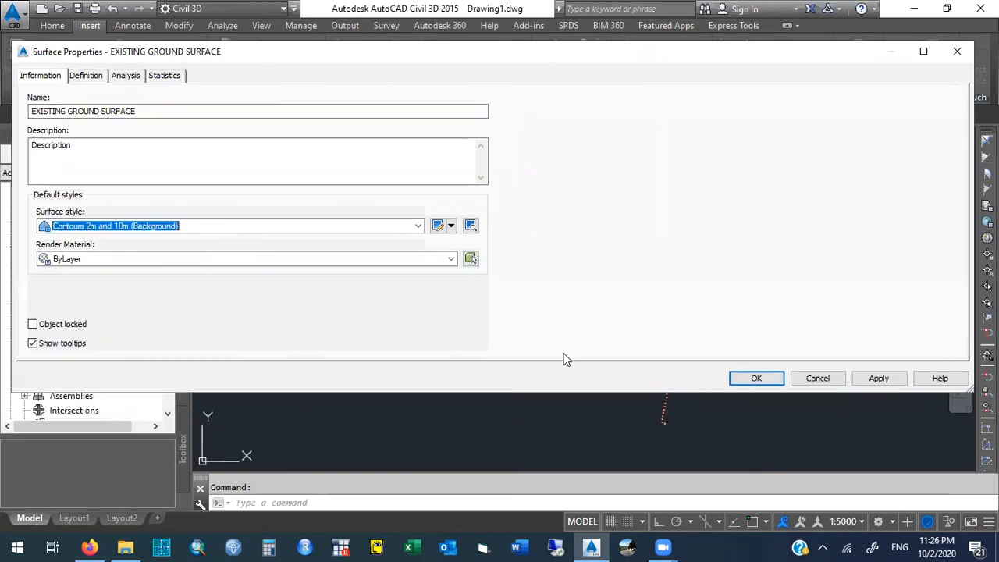
pyautogui.click(882, 379)
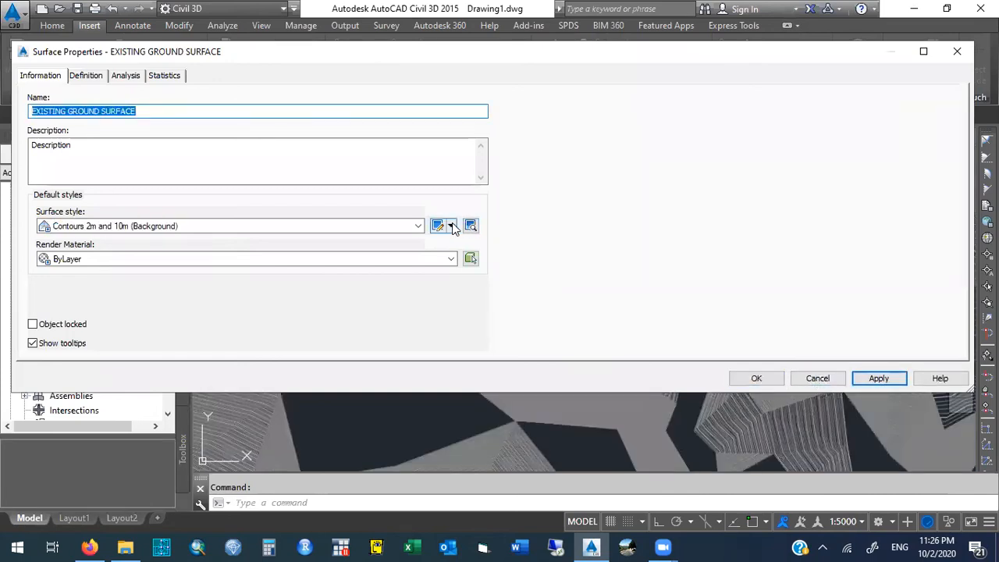
pyautogui.click(451, 226)
pyautogui.click(451, 225)
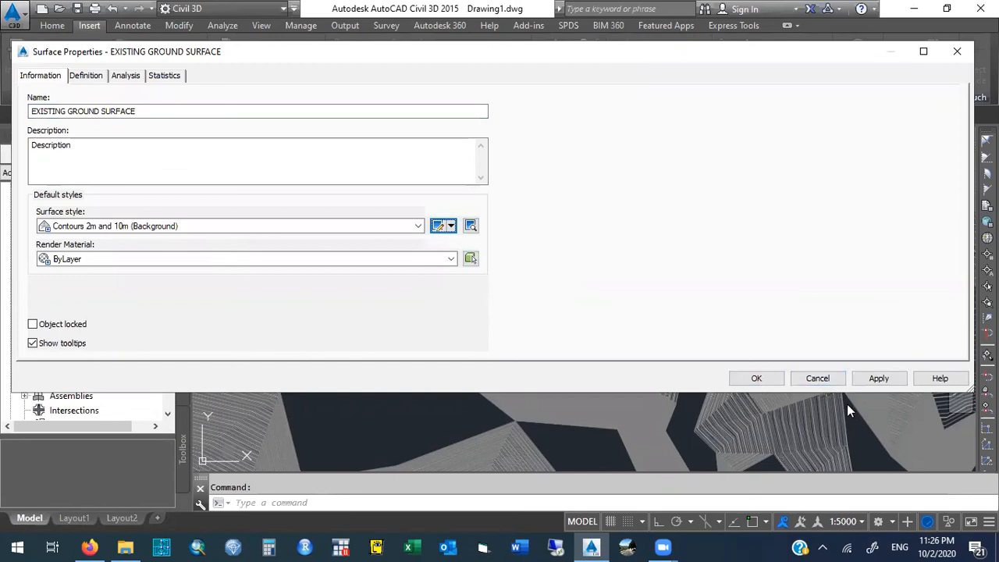
pyautogui.click(810, 377)
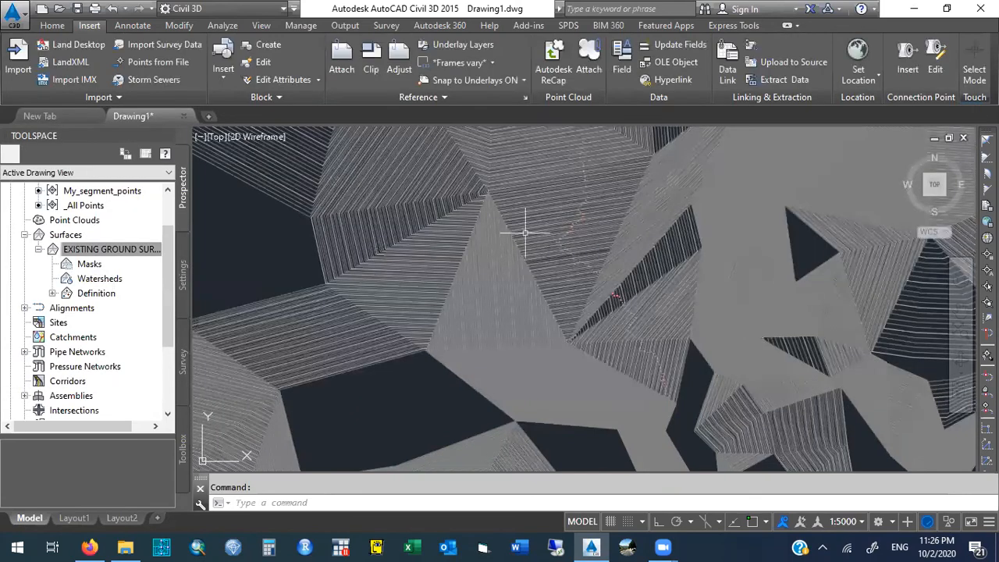
# - Edit the Contours 2m and 10m (Background) style of EXISTING GROUND SURFACE and set its minor contour interval to 10 m
pyautogui.rightClick(121, 250)
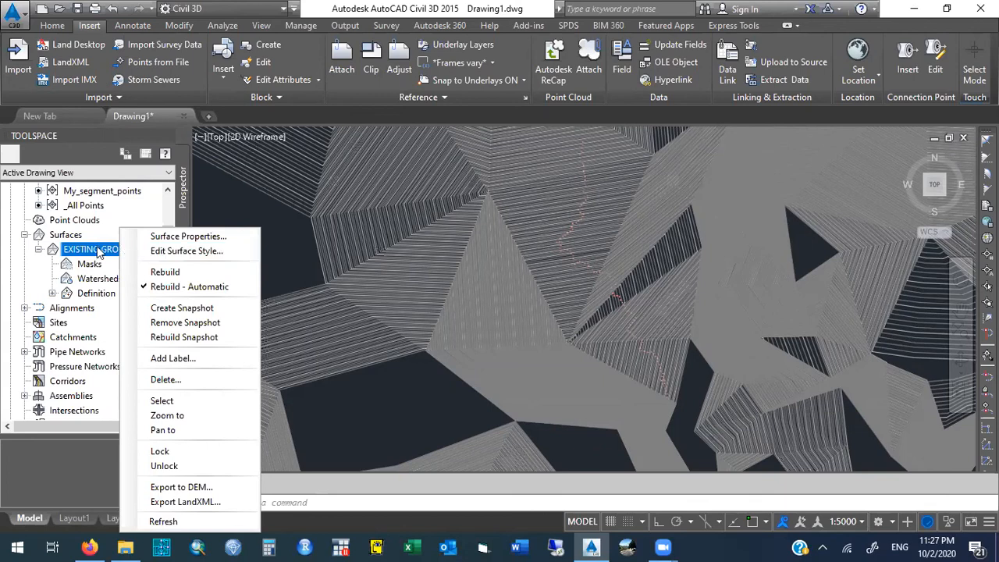
pyautogui.click(241, 252)
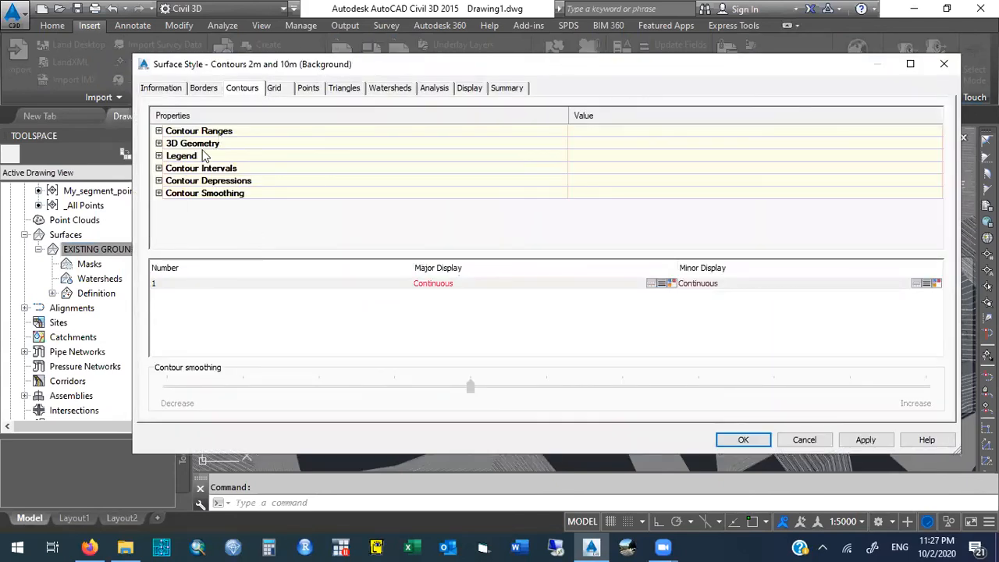
pyautogui.click(159, 168)
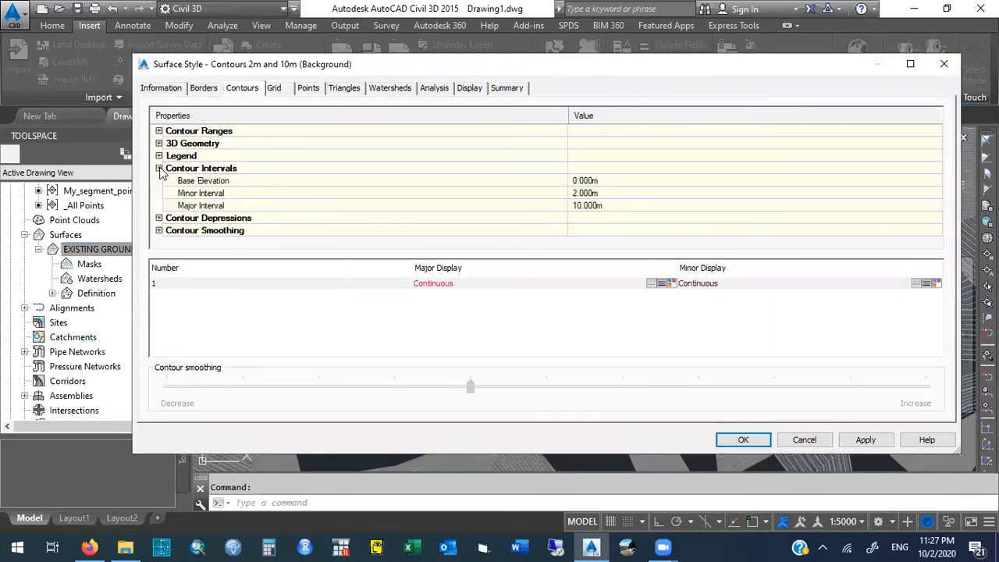
pyautogui.click(614, 194)
pyautogui.write('5')
pyautogui.press('Return')
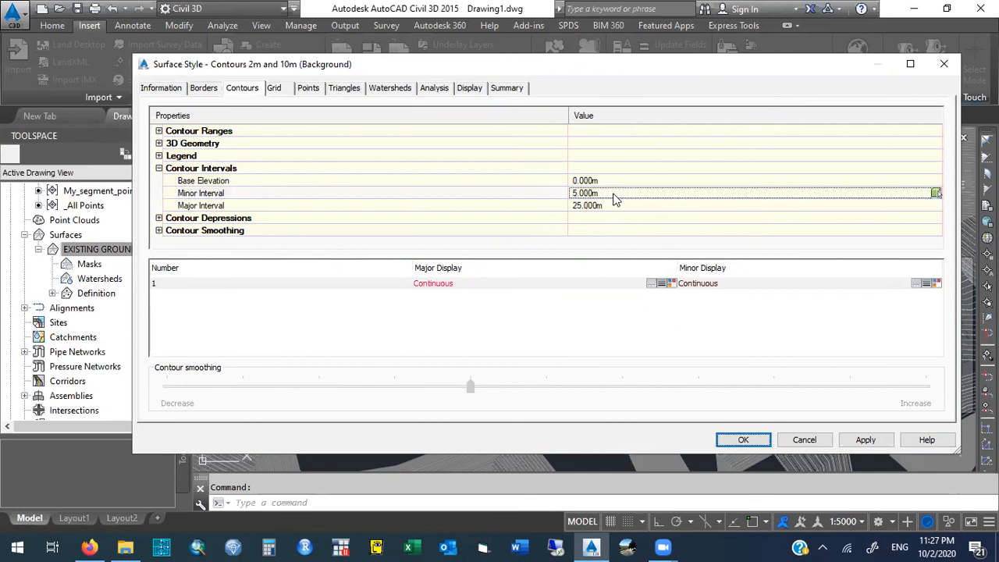
pyautogui.click(613, 194)
pyautogui.write('10')
pyautogui.press('Return')
pyautogui.click(865, 440)
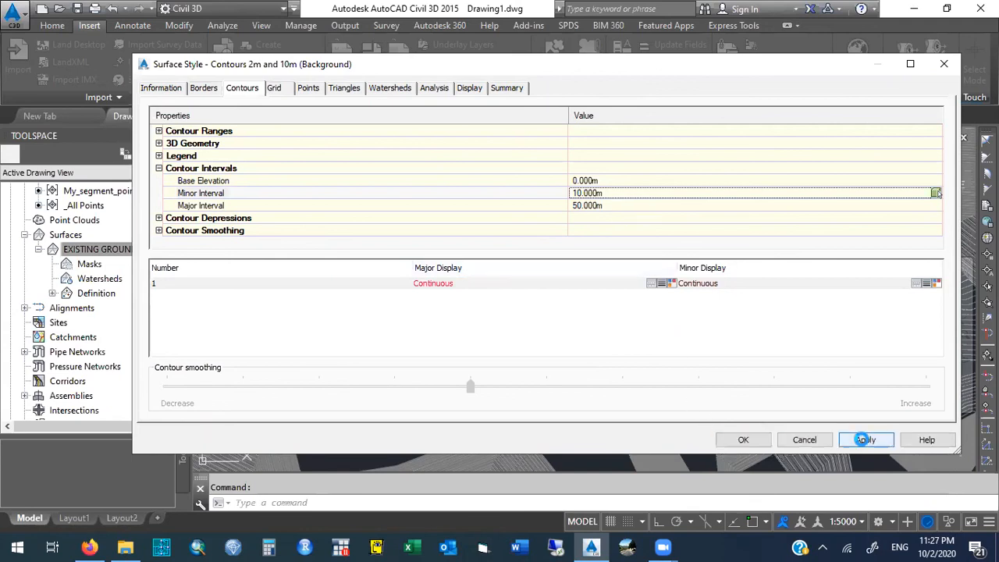
pyautogui.click(744, 441)
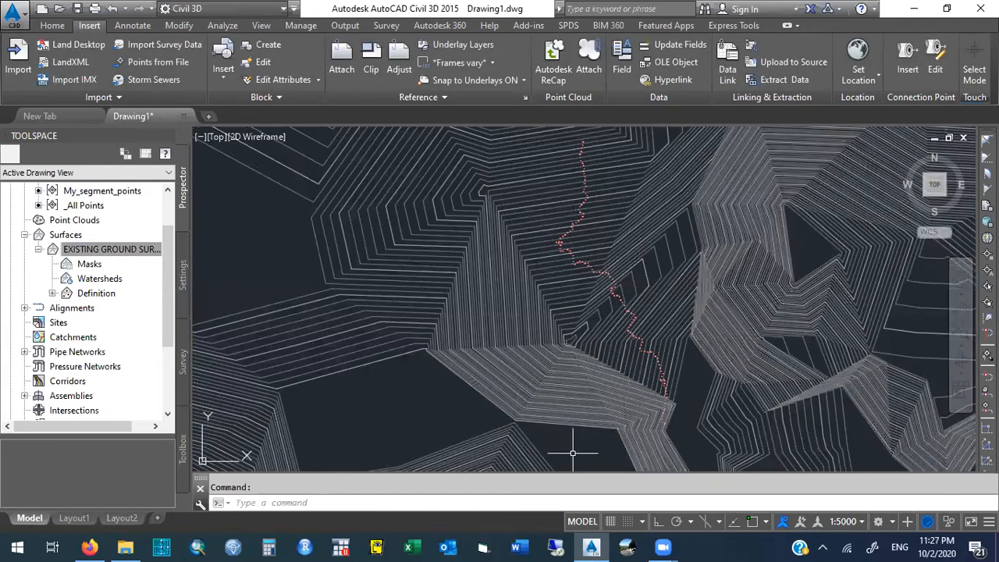
# - Choose New Surface Style as the surface style in the properties of EXISTING GROUND SURFACE
pyautogui.click(127, 249)
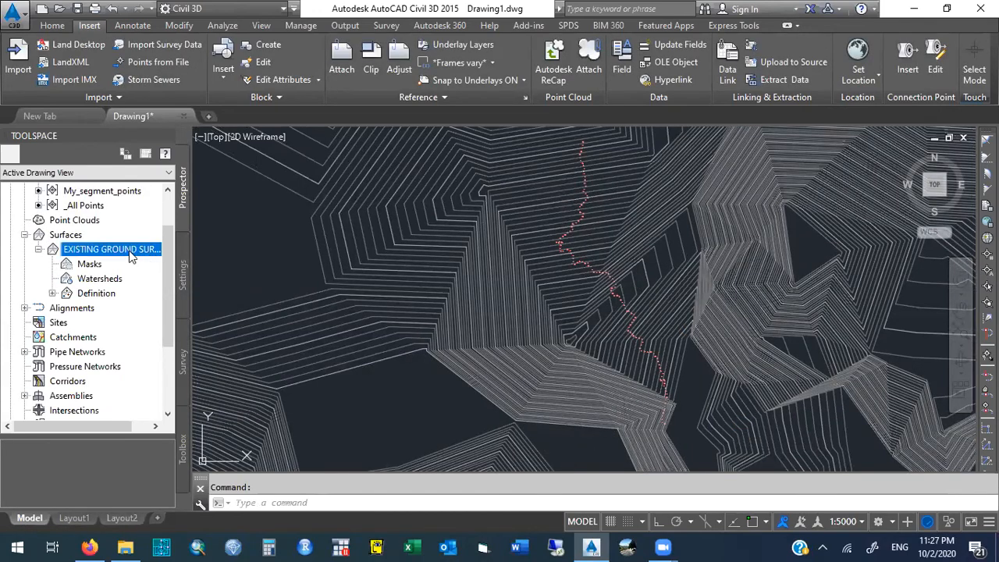
pyautogui.rightClick(133, 250)
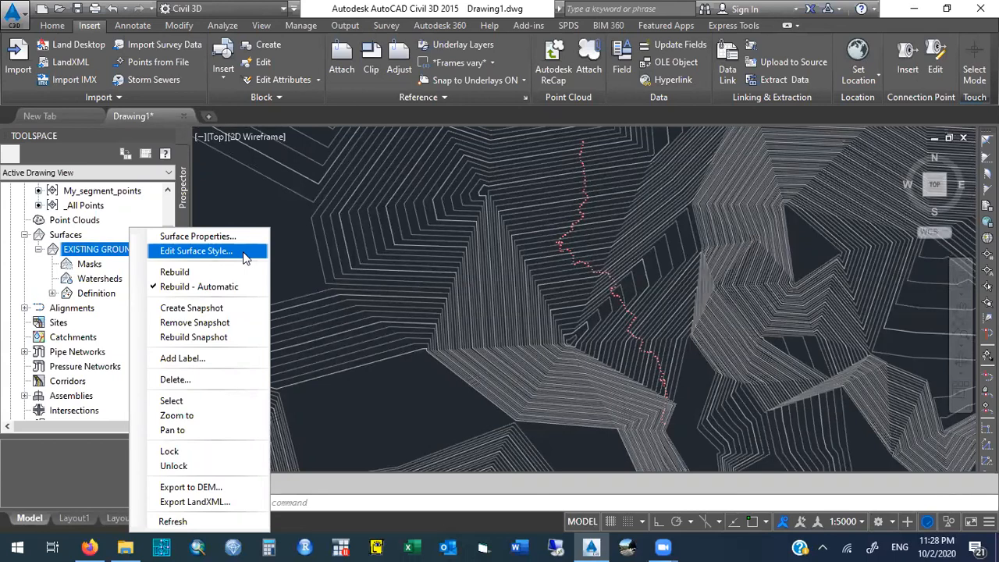
pyautogui.click(196, 235)
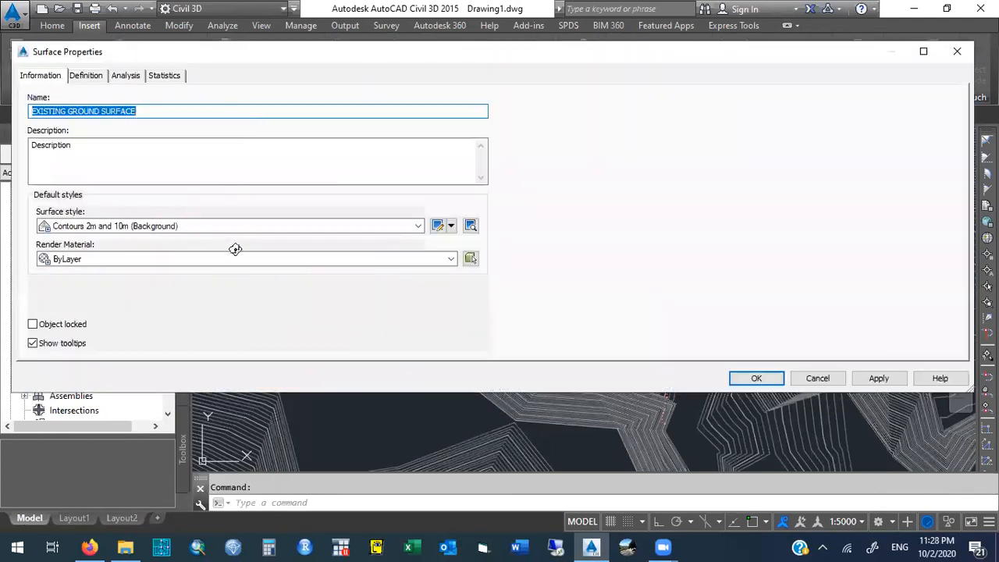
pyautogui.click(419, 226)
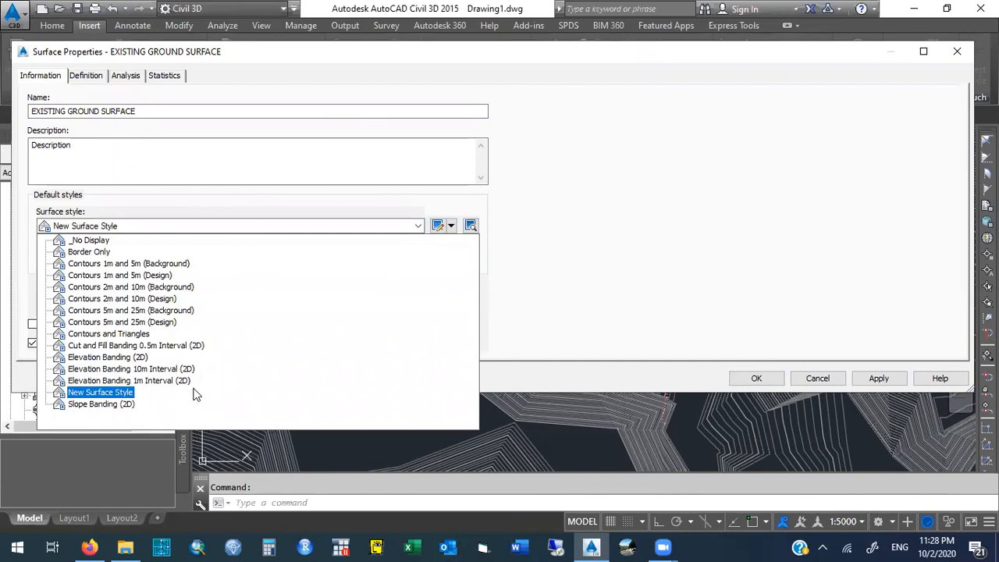
pyautogui.click(100, 392)
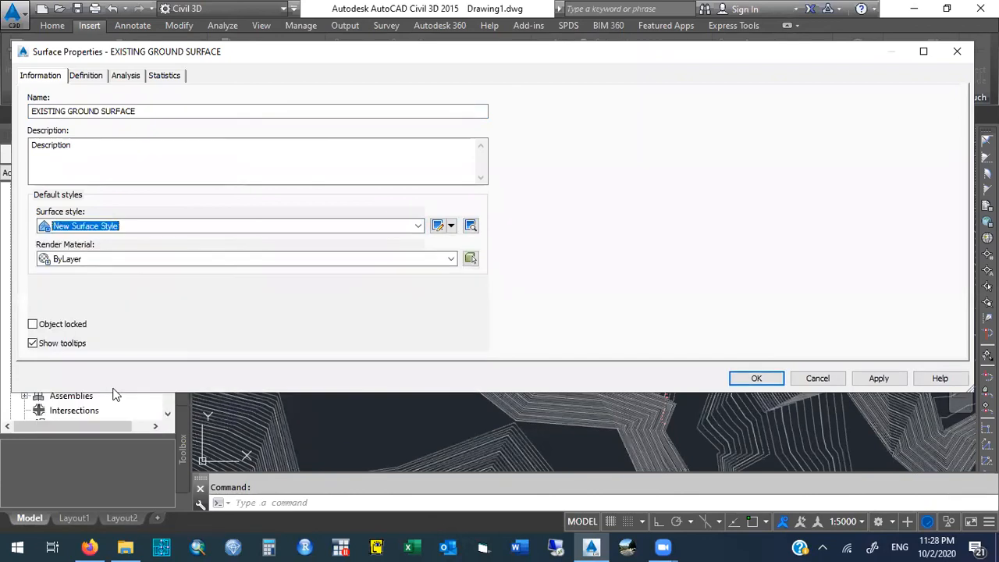
# - Make the Major Contour and Minor Contour components visible in New Surface Style's plan display and apply the style to the surface
pyautogui.click(437, 225)
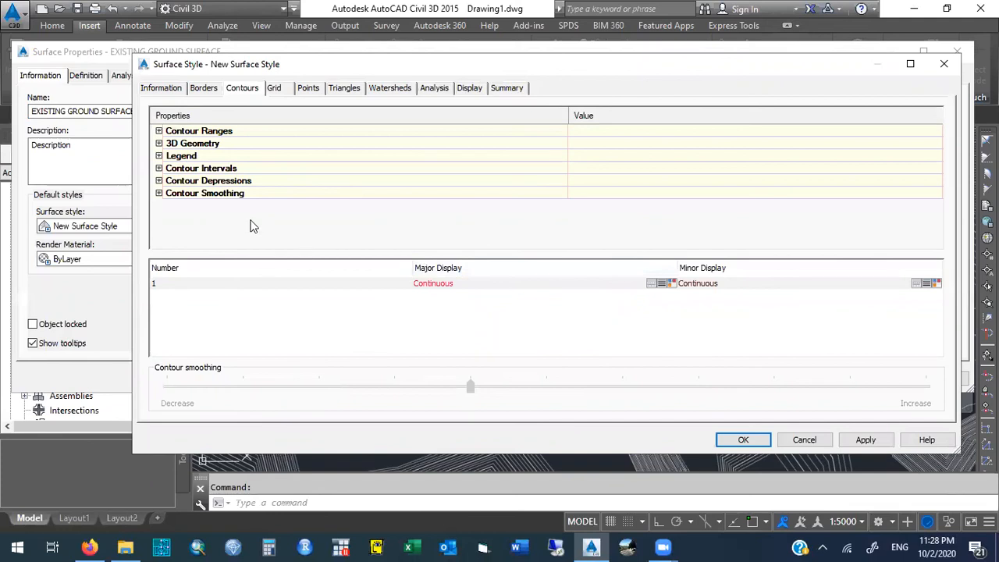
pyautogui.click(159, 169)
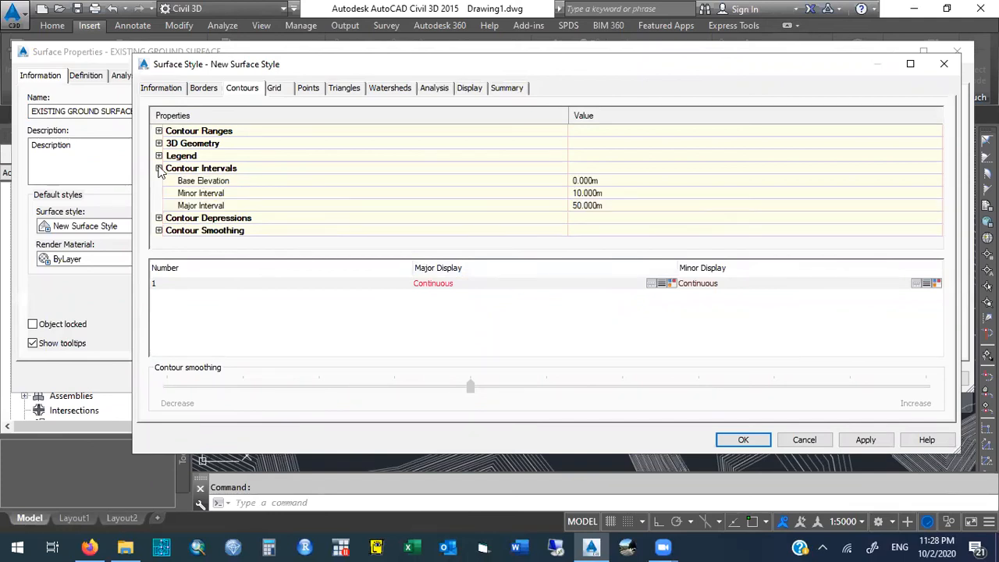
pyautogui.click(159, 168)
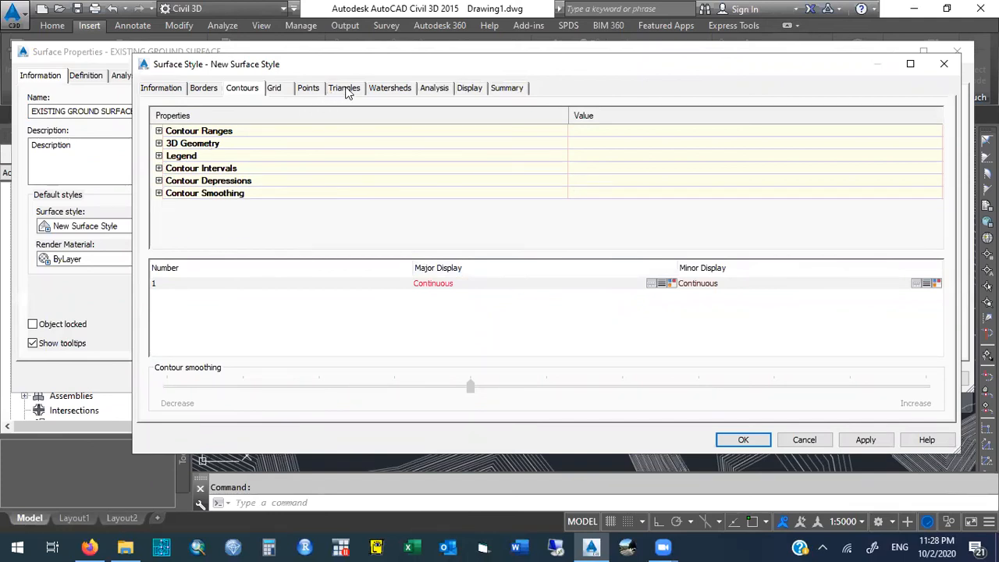
pyautogui.click(471, 88)
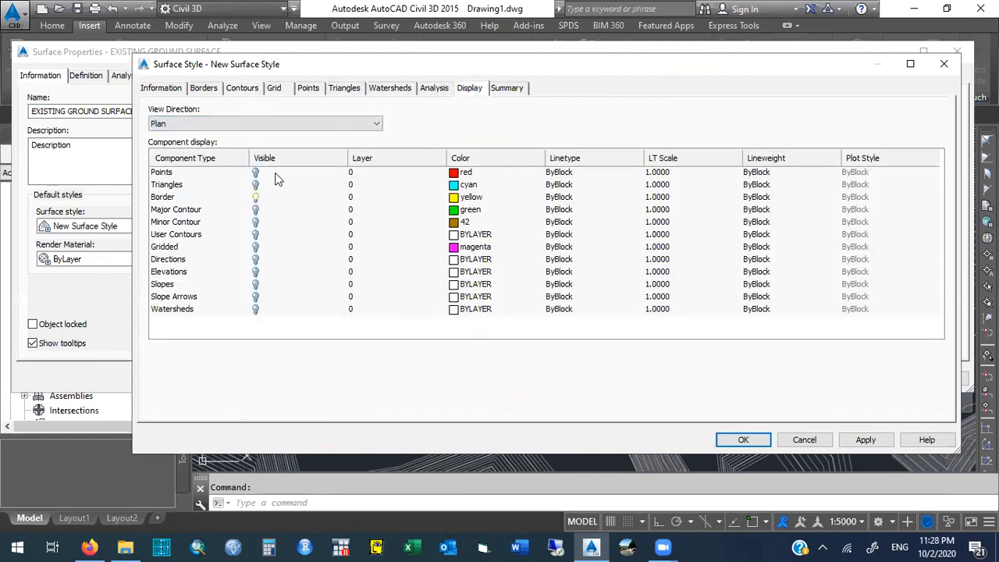
pyautogui.click(255, 209)
pyautogui.click(256, 223)
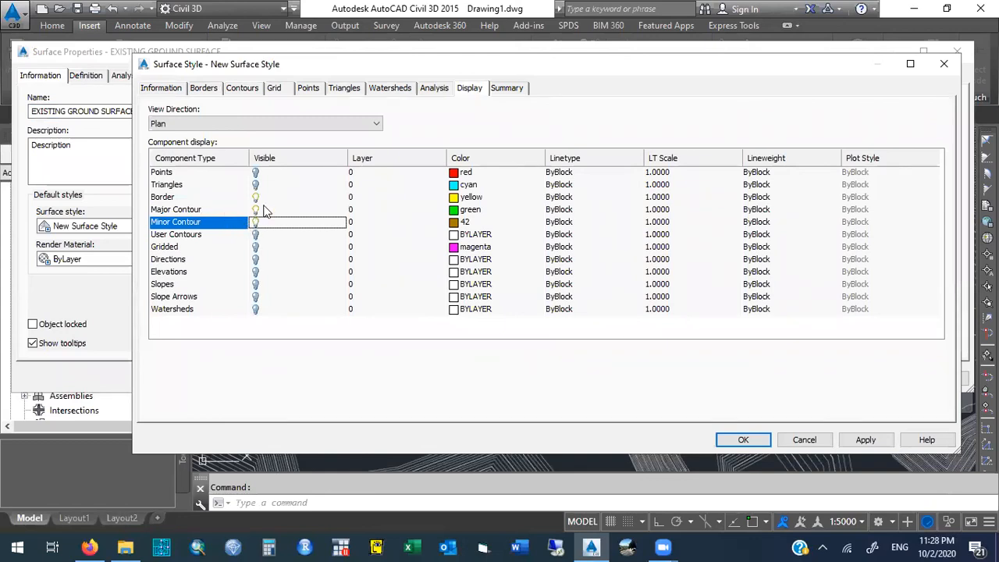
pyautogui.click(866, 440)
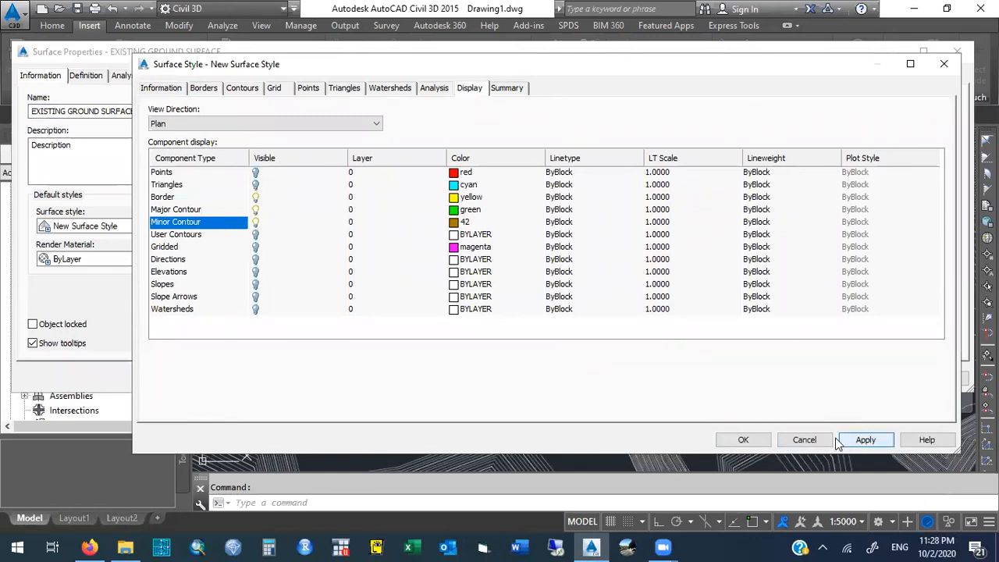
pyautogui.click(742, 438)
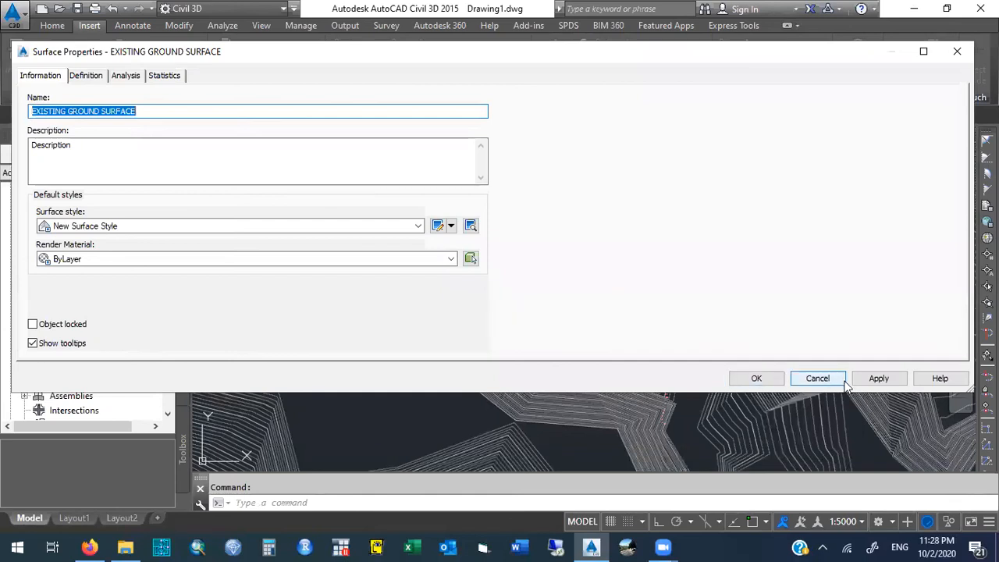
pyautogui.click(757, 378)
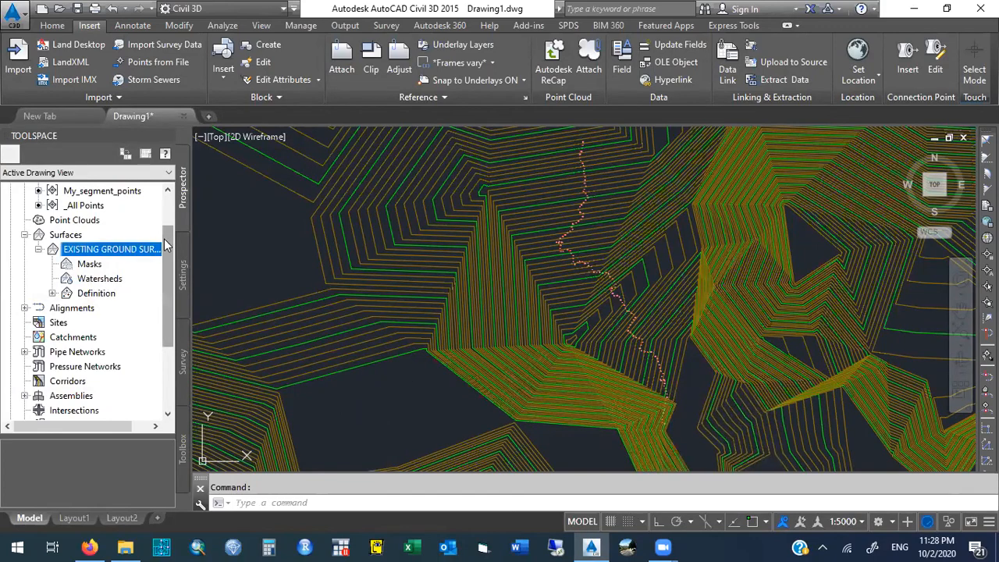
# - Check which surface style is assigned to EXISTING GROUND SURFACE in its properties and inspect the surface in the drawing
pyautogui.rightClick(118, 252)
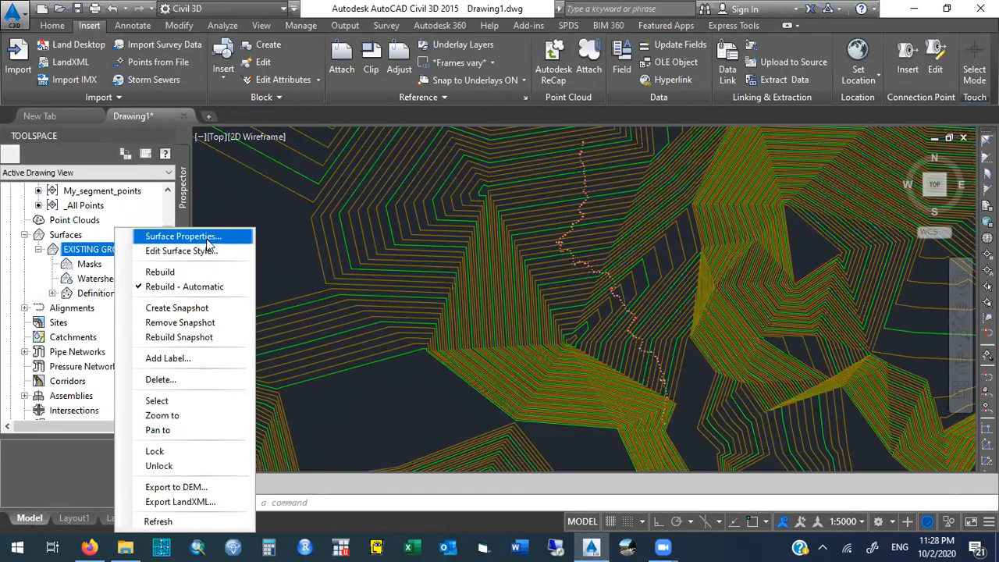
pyautogui.click(238, 237)
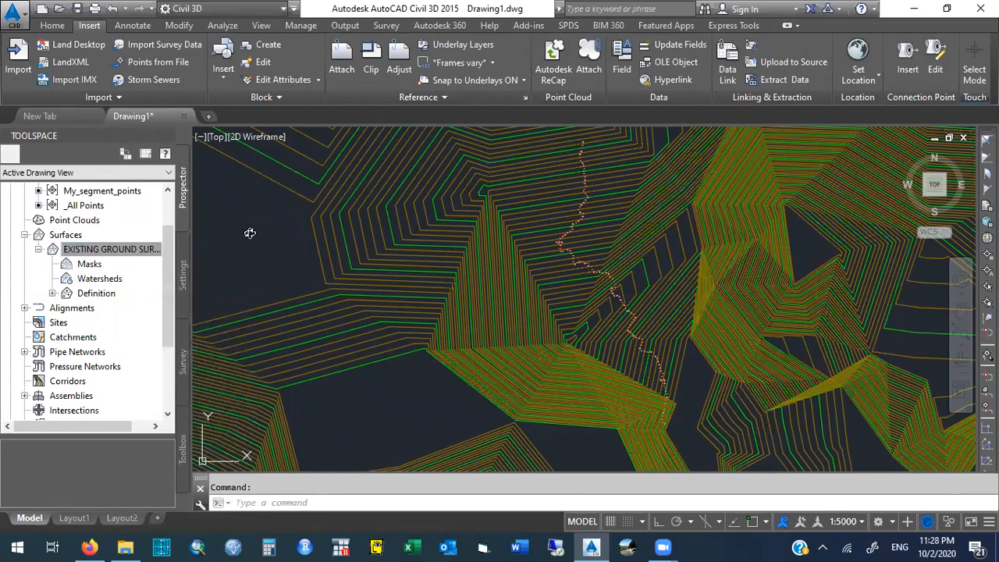
pyautogui.click(305, 235)
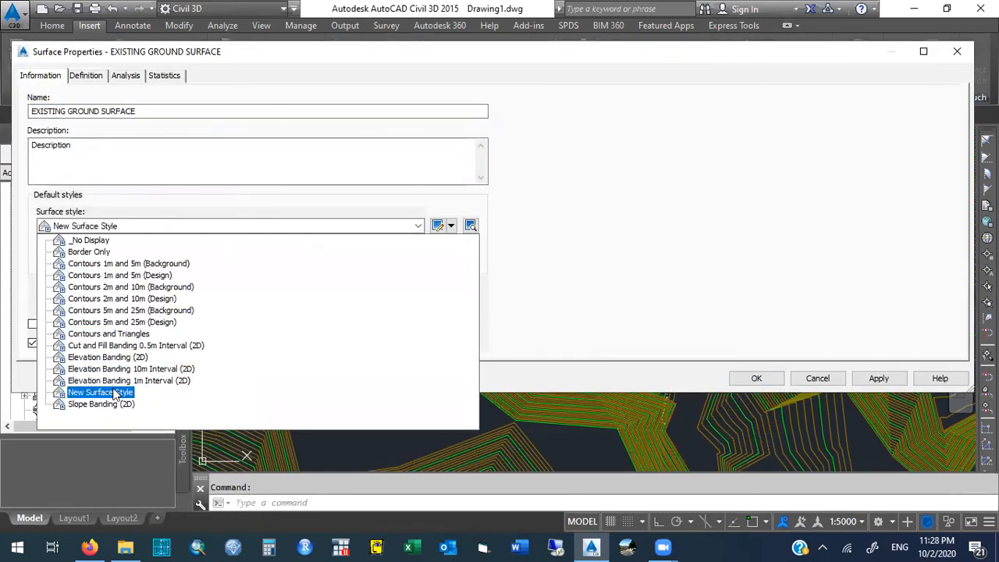
pyautogui.click(610, 273)
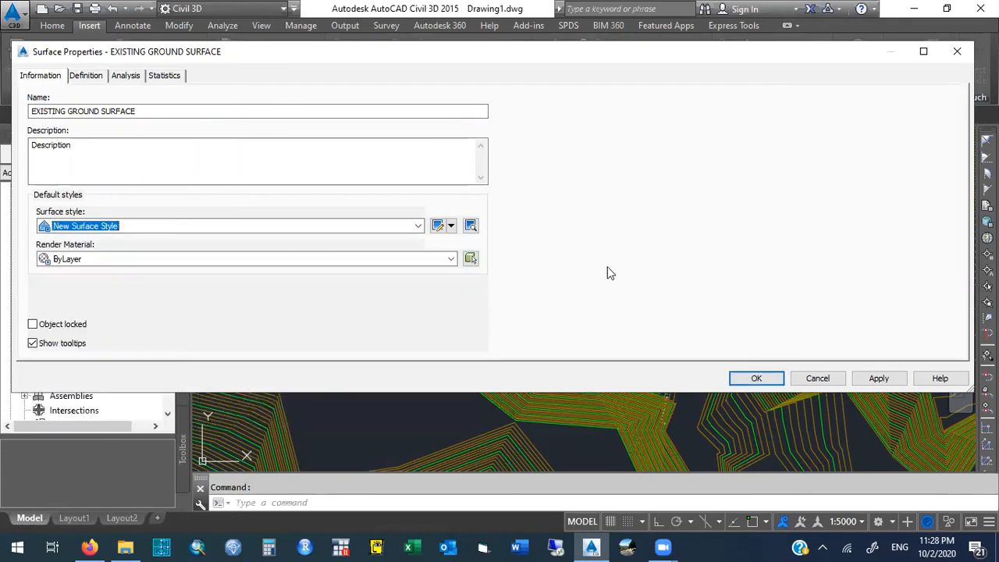
pyautogui.click(818, 378)
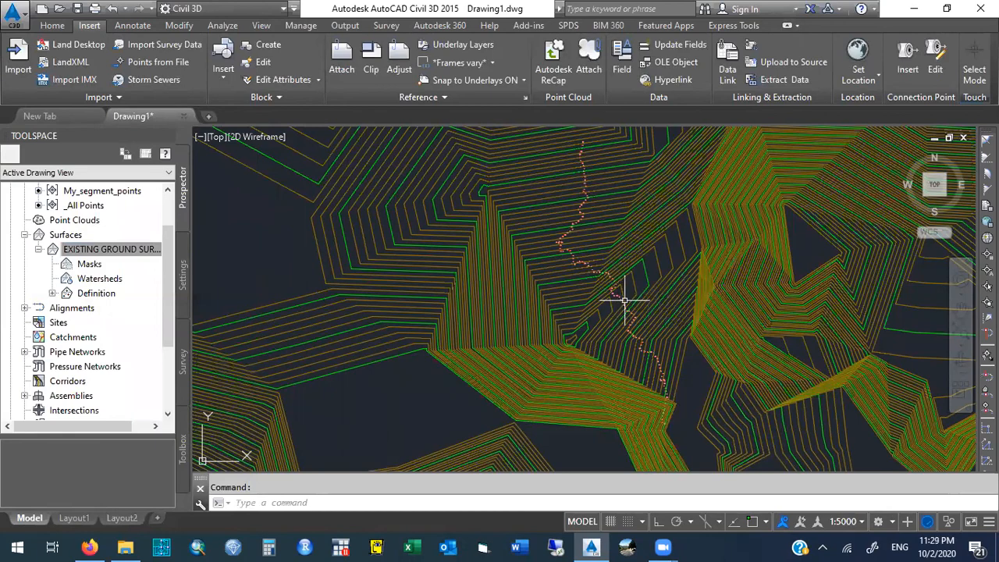
pyautogui.moveTo(625, 300)
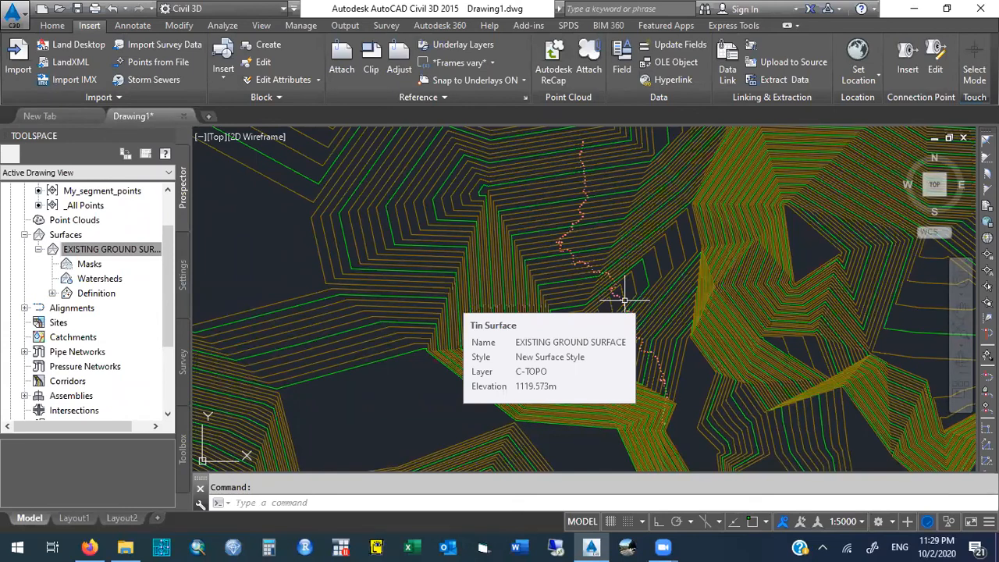
pyautogui.moveTo(413, 393)
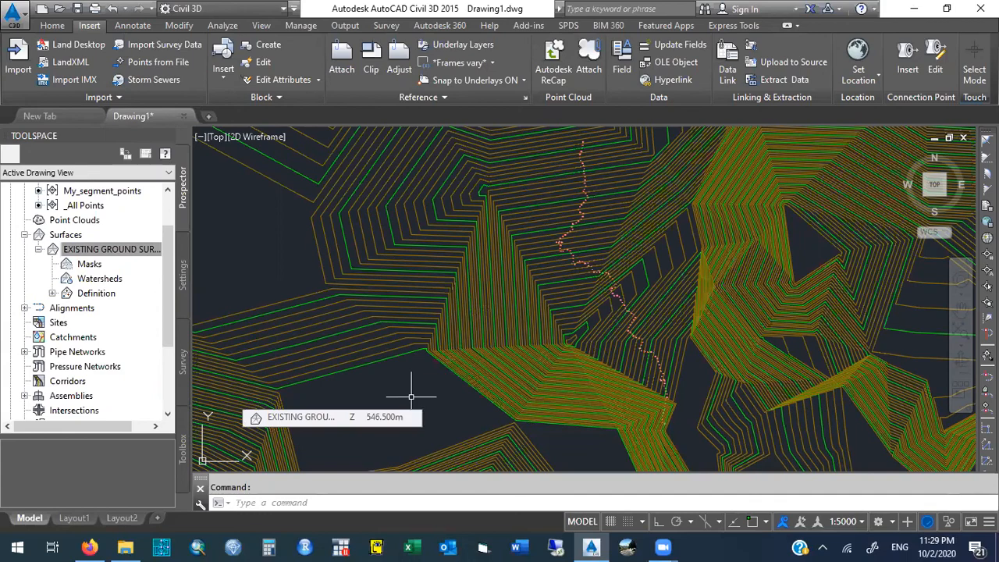
# - Edit the surface style of EXISTING GROUND SURFACE and try a 15 m minor contour interval with a 50 m major interval
pyautogui.click(133, 253)
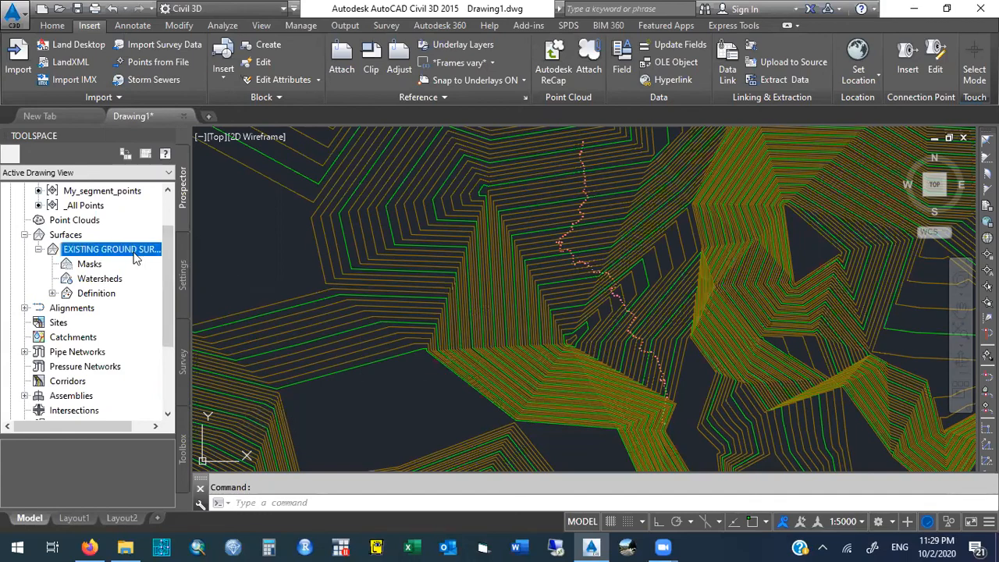
pyautogui.rightClick(133, 258)
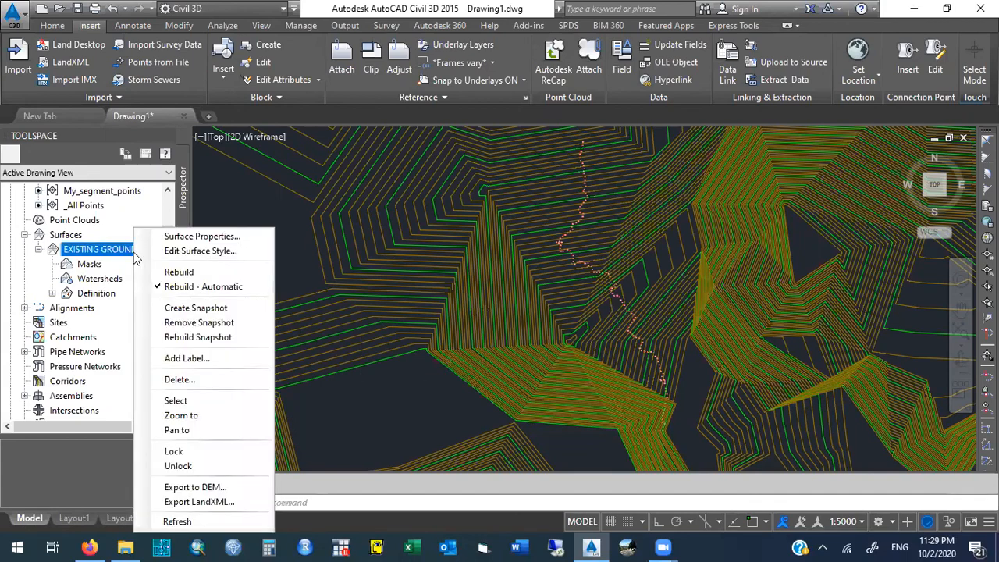
pyautogui.click(233, 254)
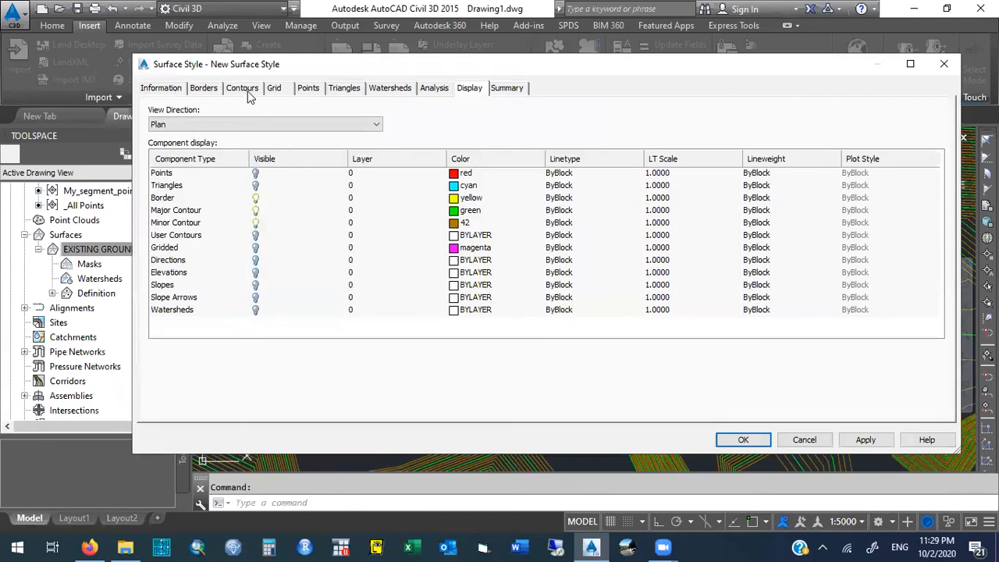
pyautogui.click(246, 92)
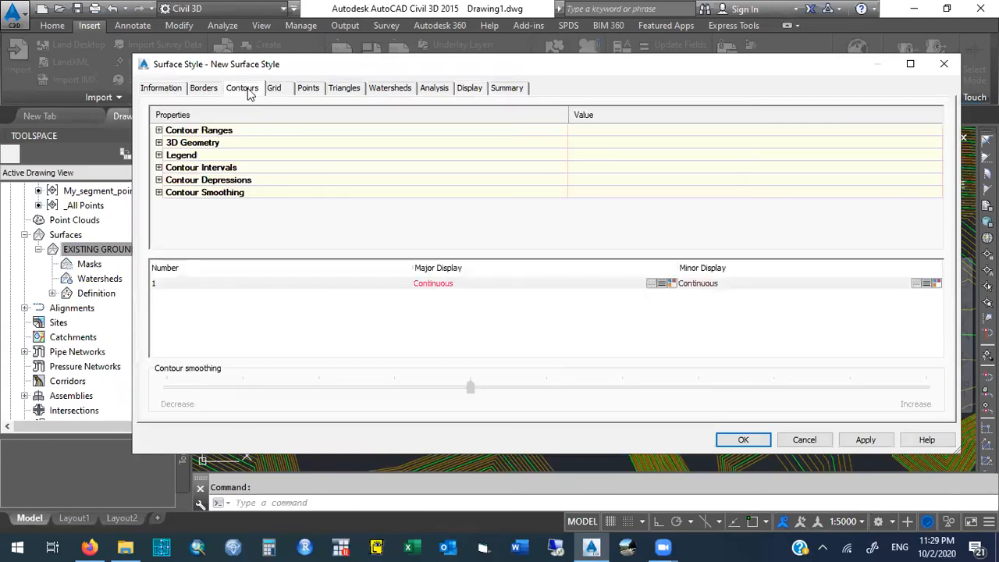
pyautogui.click(158, 168)
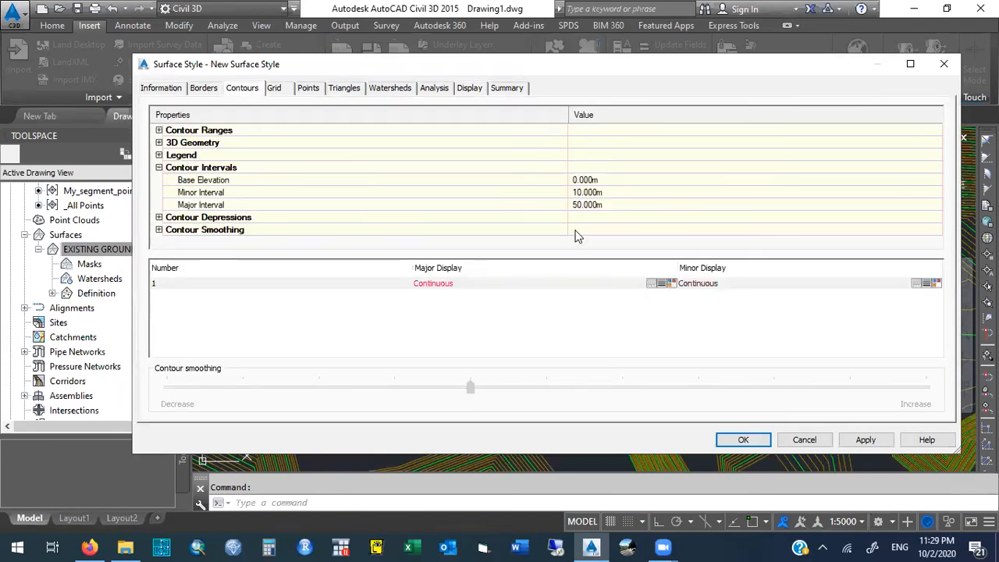
pyautogui.click(607, 192)
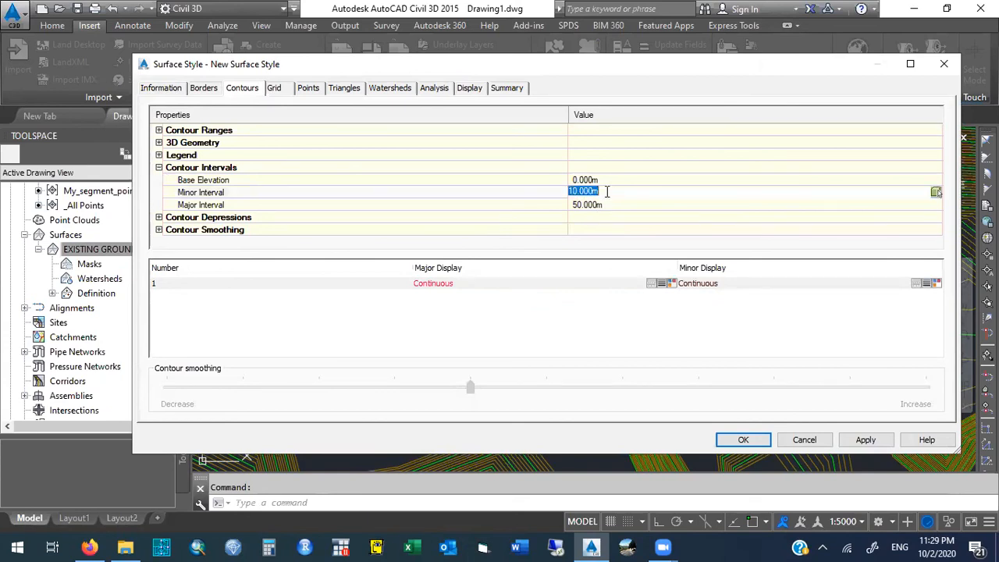
pyautogui.write('15')
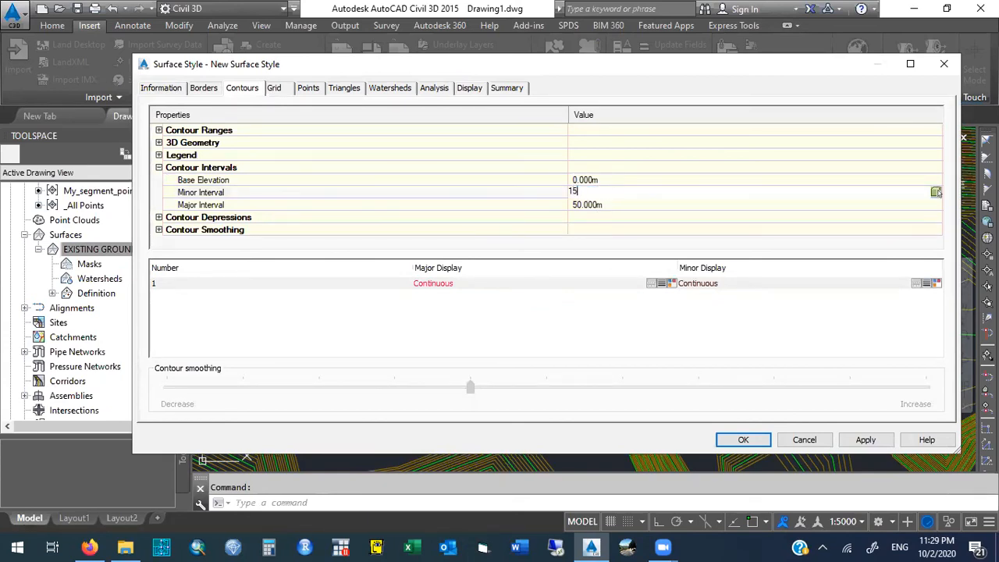
pyautogui.press('Return')
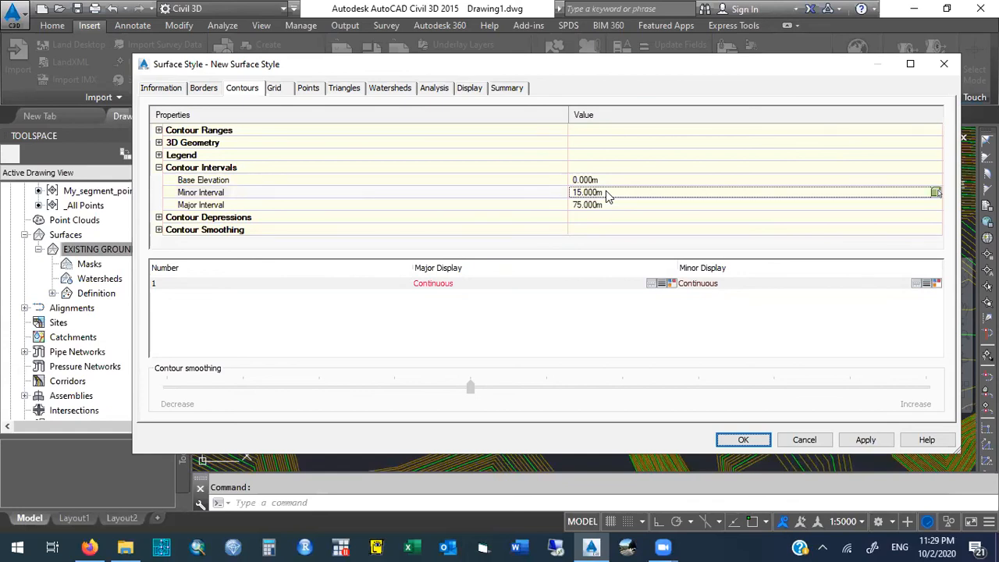
pyautogui.click(603, 202)
pyautogui.write('50')
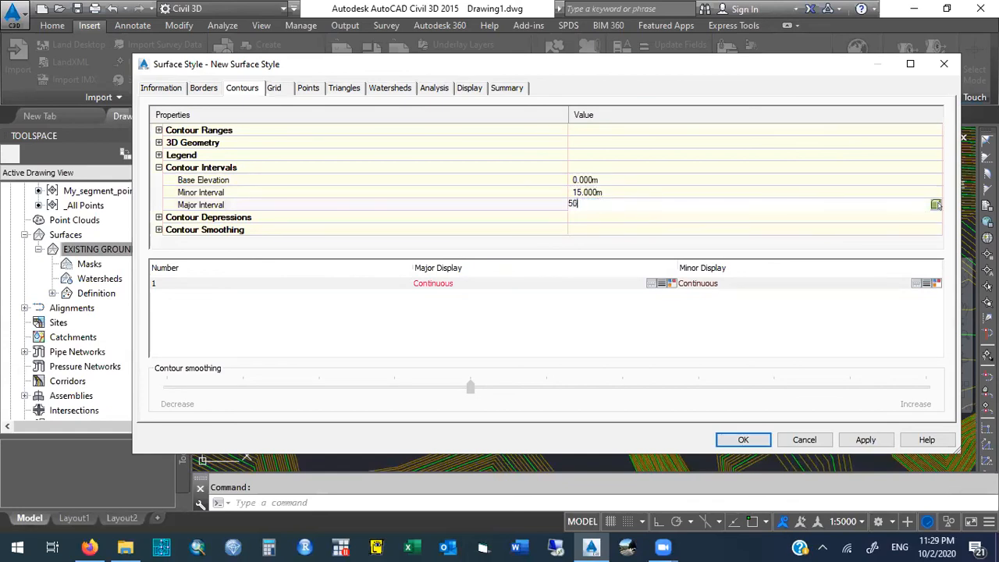
# - Try a minor contour interval of 10 m and a major interval of 40 m in New Surface Style
pyautogui.click(614, 192)
pyautogui.write('10')
pyautogui.click(618, 204)
pyautogui.write('33.5')
pyautogui.click(639, 192)
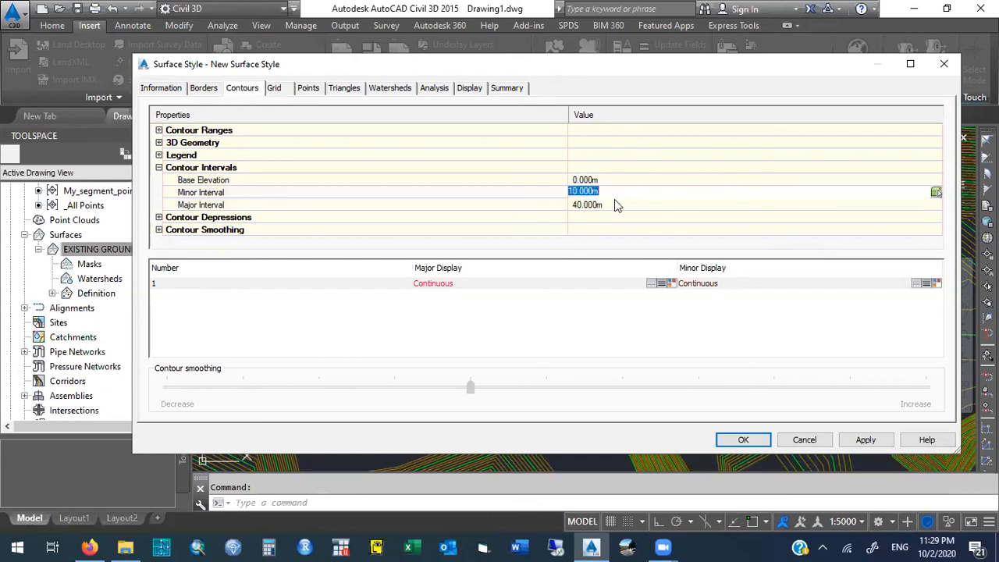
# - Set New Surface Style's minor contour interval to 10 m and major interval to 50 m, and apply the style changes
pyautogui.click(606, 205)
pyautogui.click(607, 193)
pyautogui.write('10')
pyautogui.press('Return')
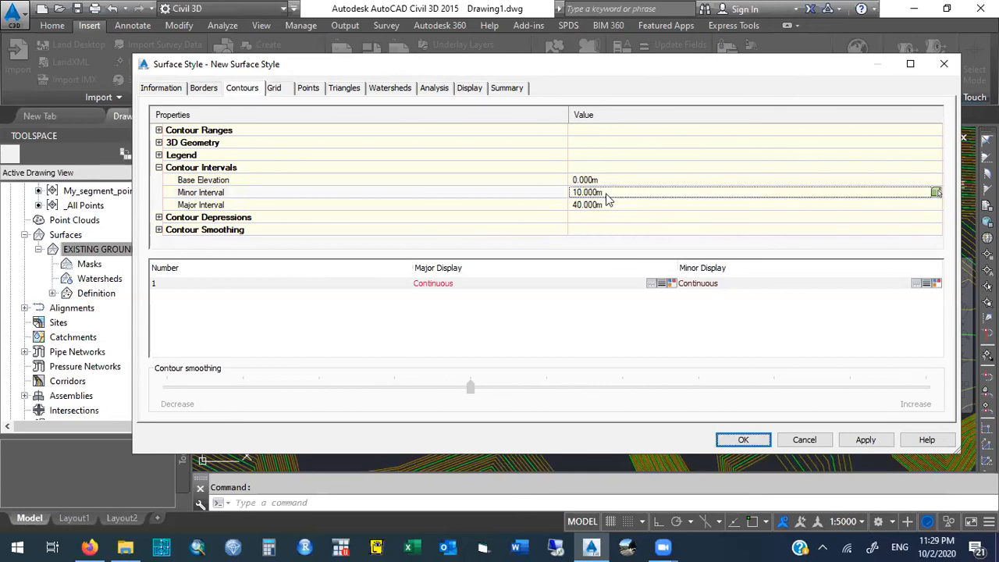
pyautogui.click(607, 205)
pyautogui.write('50')
pyautogui.click(625, 192)
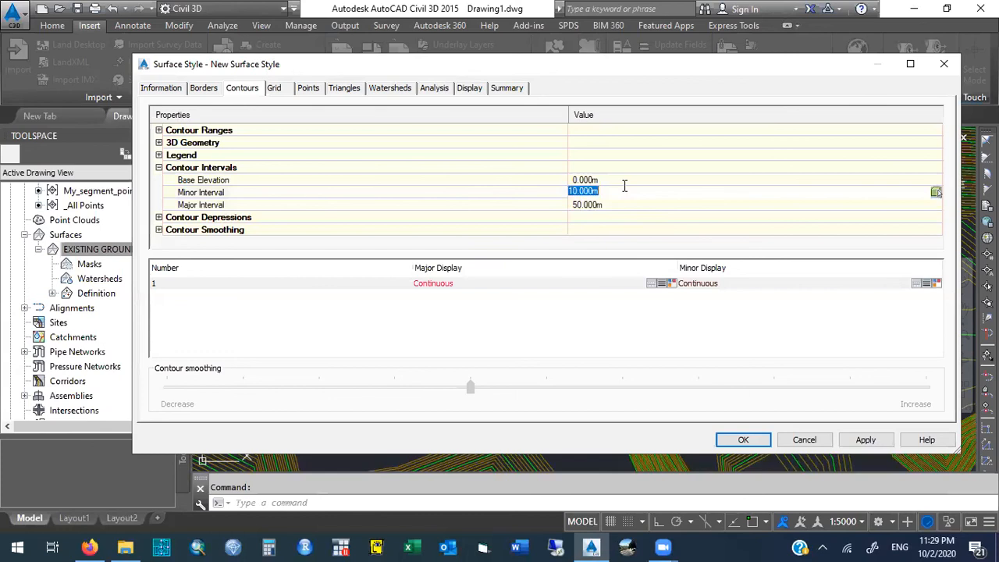
pyautogui.click(625, 217)
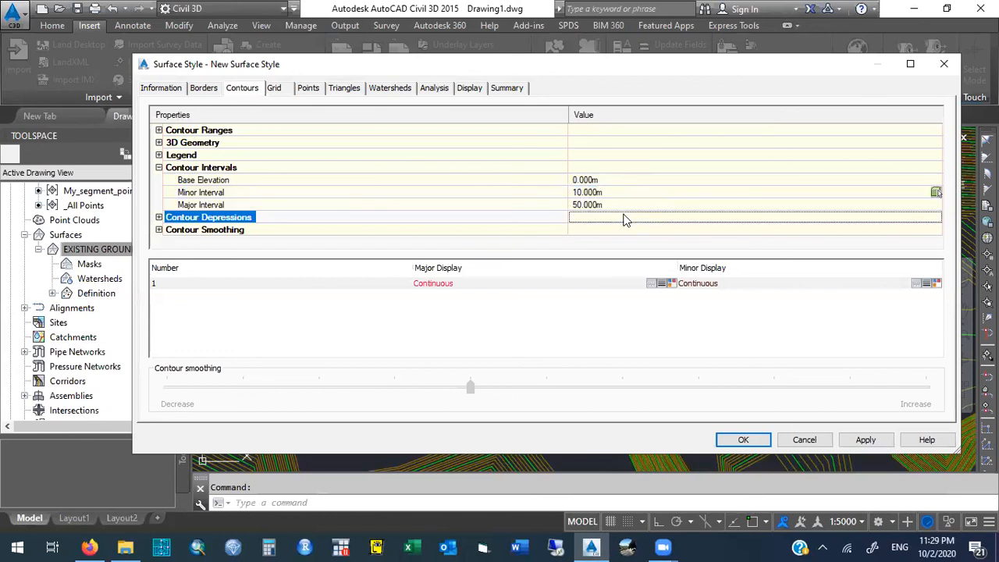
pyautogui.click(866, 439)
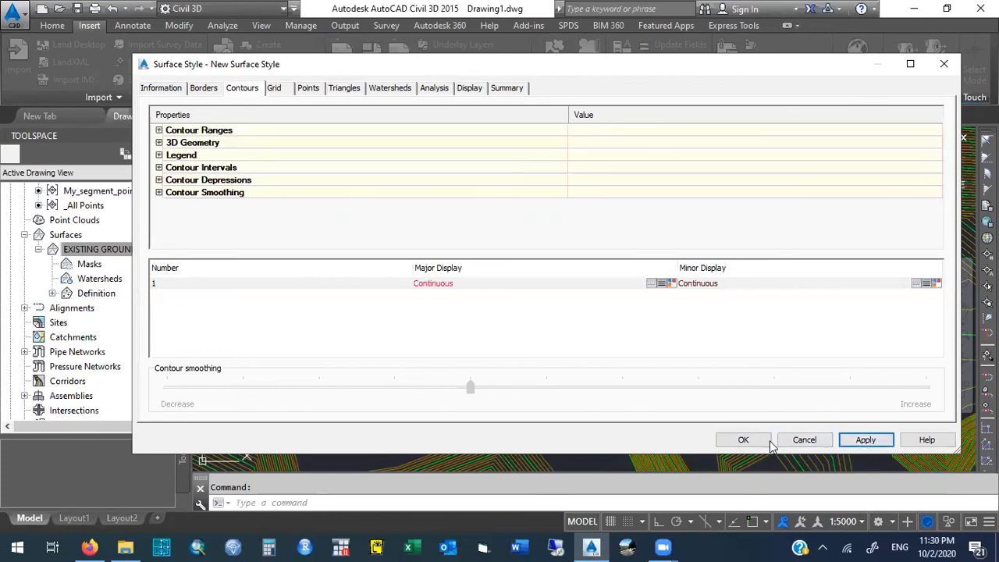
pyautogui.click(743, 440)
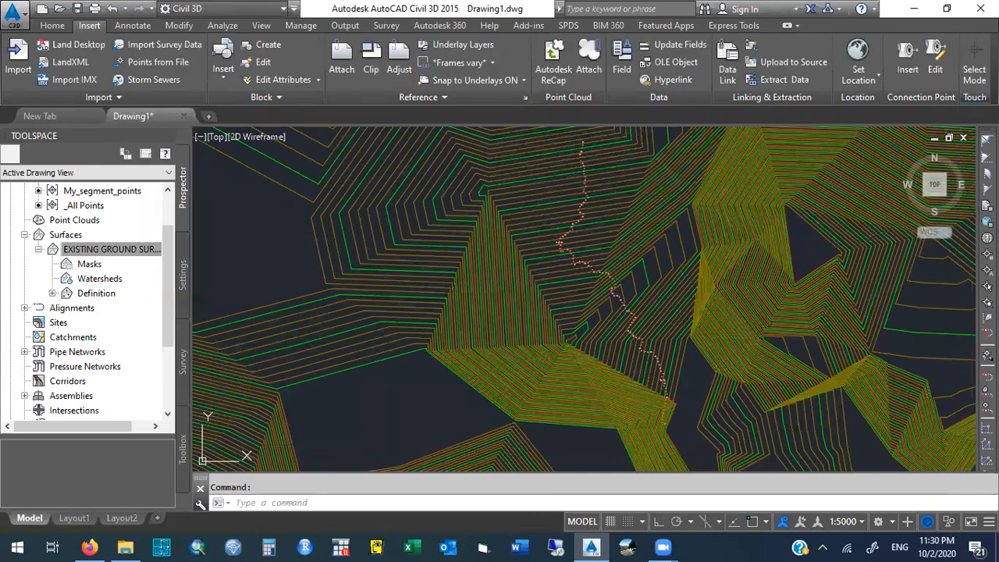
pyautogui.click(110, 251)
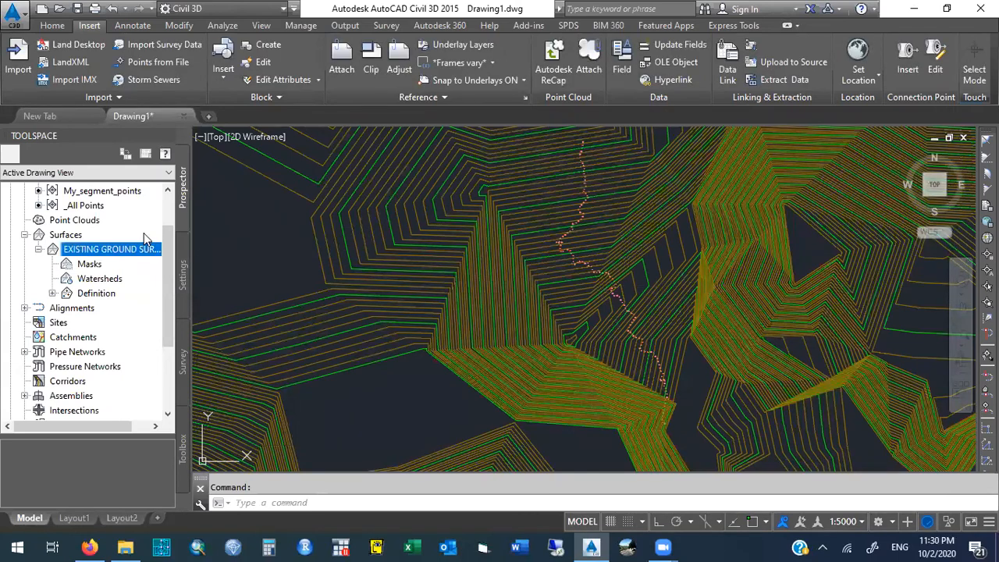
pyautogui.rightClick(110, 257)
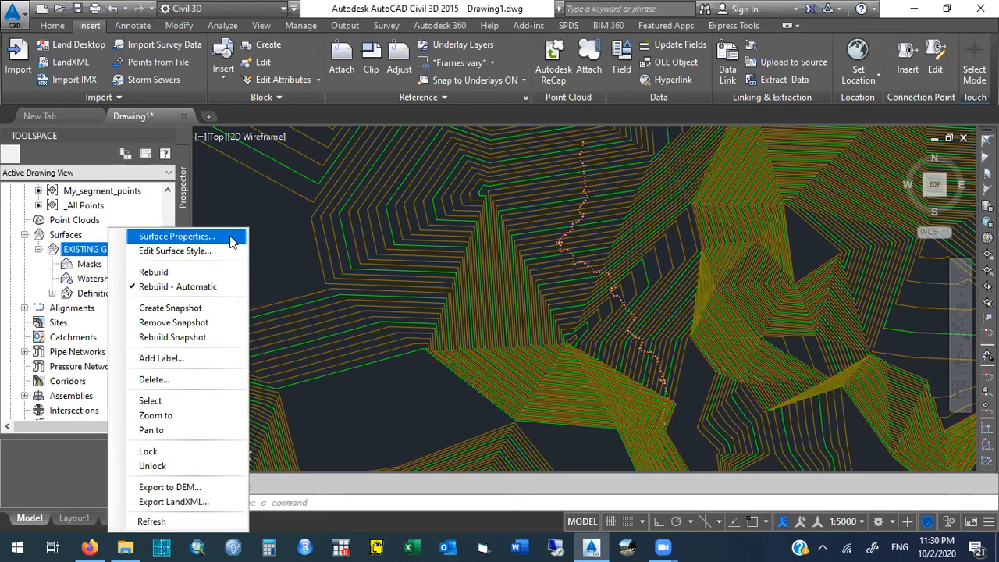
pyautogui.click(296, 238)
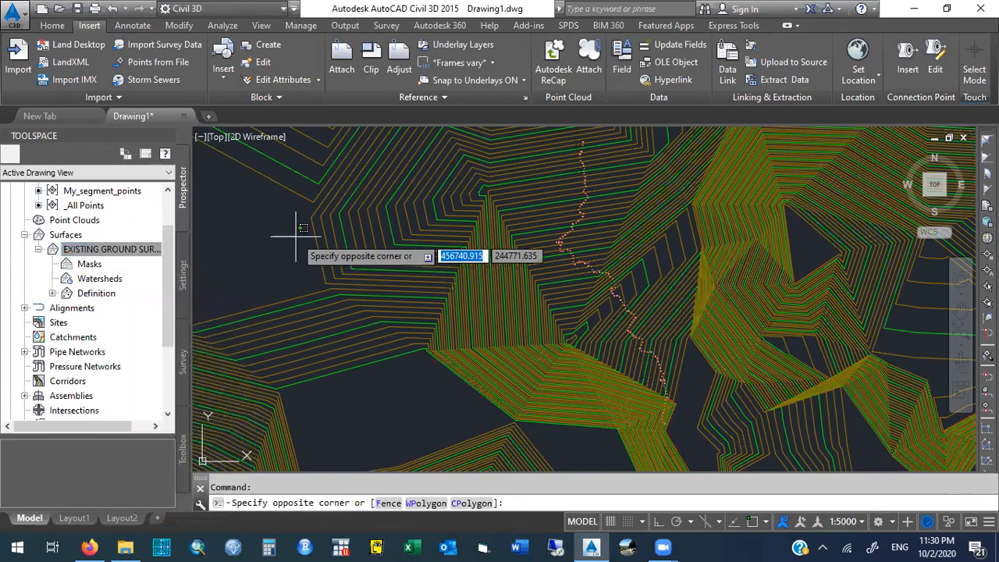
pyautogui.press('Escape')
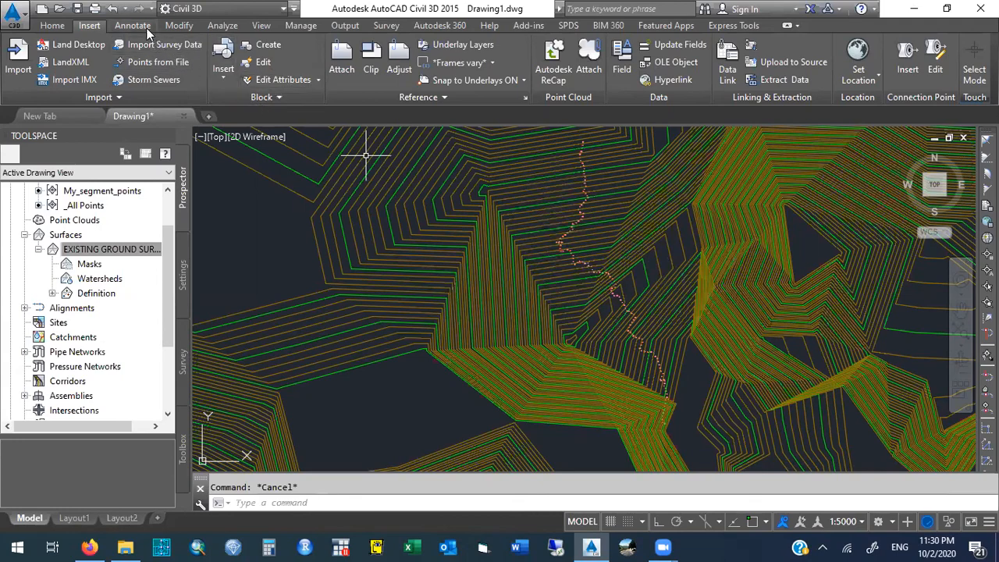
# - Examine the contours of EXISTING GROUND SURFACE up close around the winding chain of survey points
pyautogui.write('pan')
pyautogui.press('Return')
pyautogui.moveTo(289, 251)
pyautogui.mouseDown()
pyautogui.moveTo(357, 289)
pyautogui.moveTo(415, 346)
pyautogui.moveTo(414, 390)
pyautogui.mouseUp()
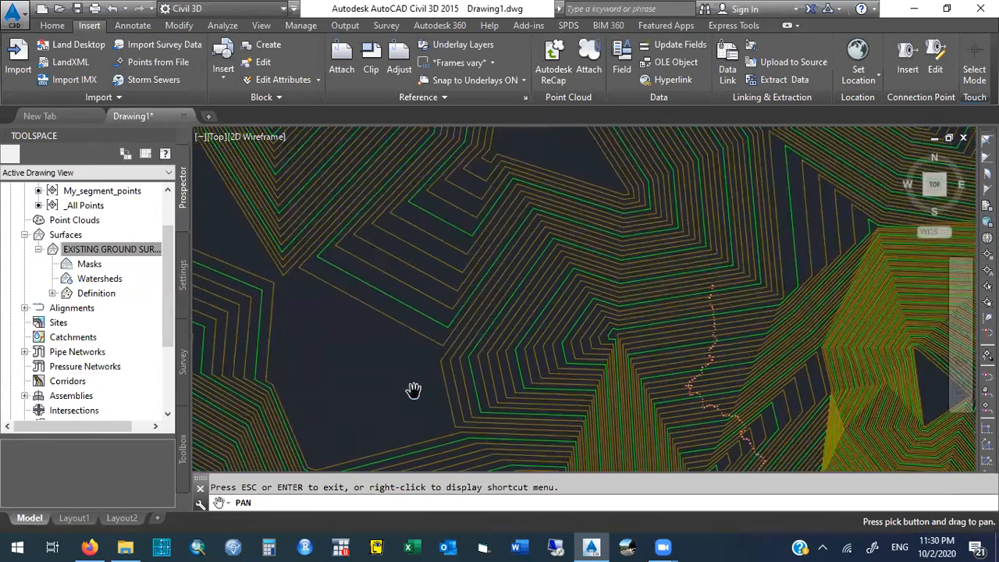
pyautogui.moveTo(569, 395)
pyautogui.mouseDown()
pyautogui.moveTo(384, 315)
pyautogui.moveTo(448, 316)
pyautogui.mouseUp()
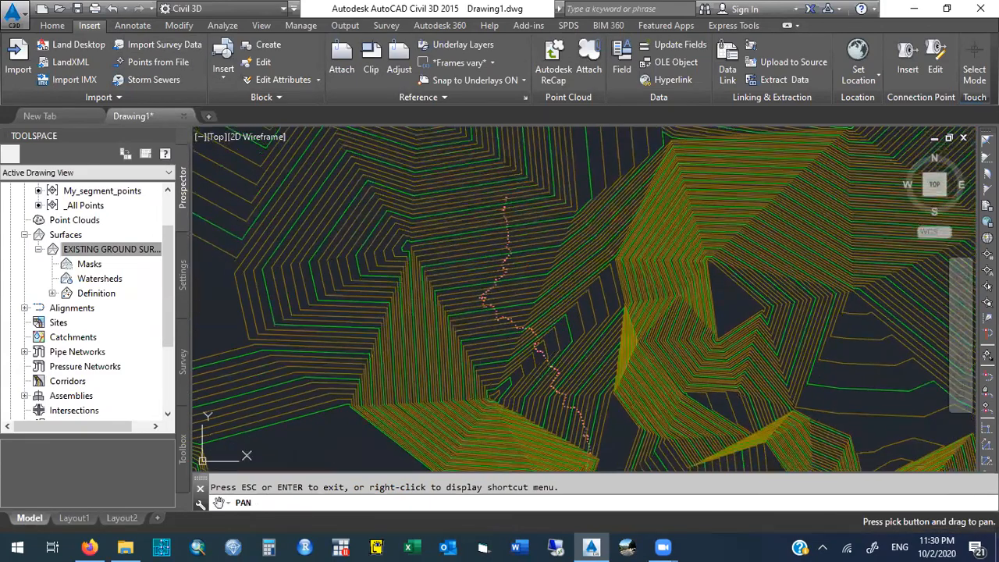
pyautogui.press('Escape')
pyautogui.write('zoom')
pyautogui.press('Return')
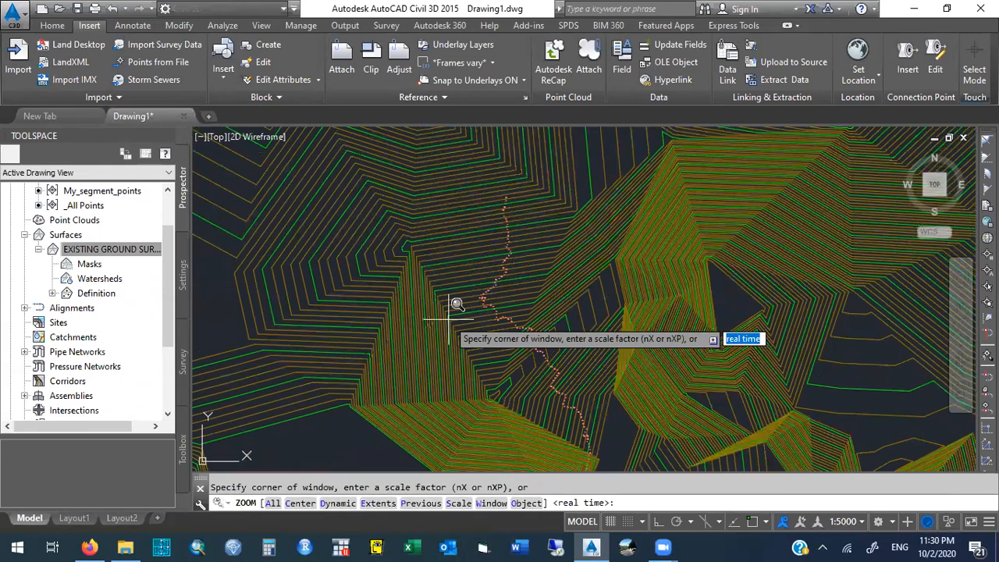
pyautogui.click(610, 460)
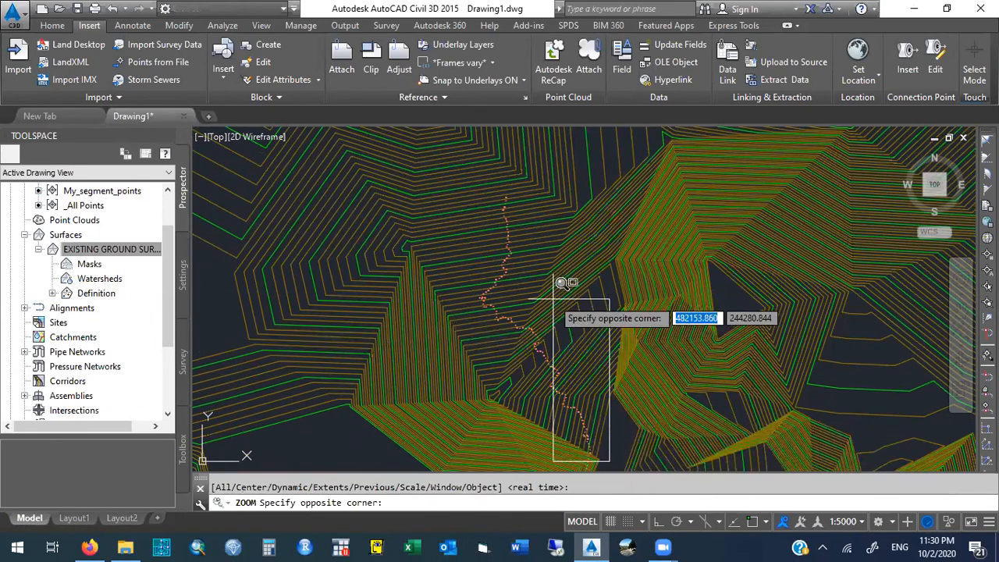
pyautogui.click(461, 196)
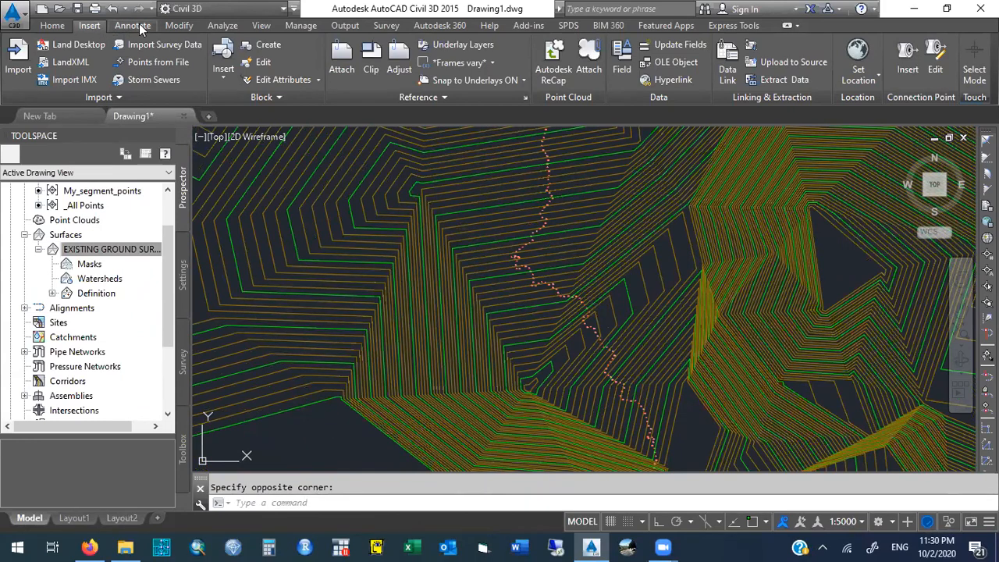
# - Label multiple contours of EXISTING GROUND SURFACE along a four-sided label line crossing the winding chain of survey points
pyautogui.click(52, 25)
pyautogui.click(94, 28)
pyautogui.click(144, 25)
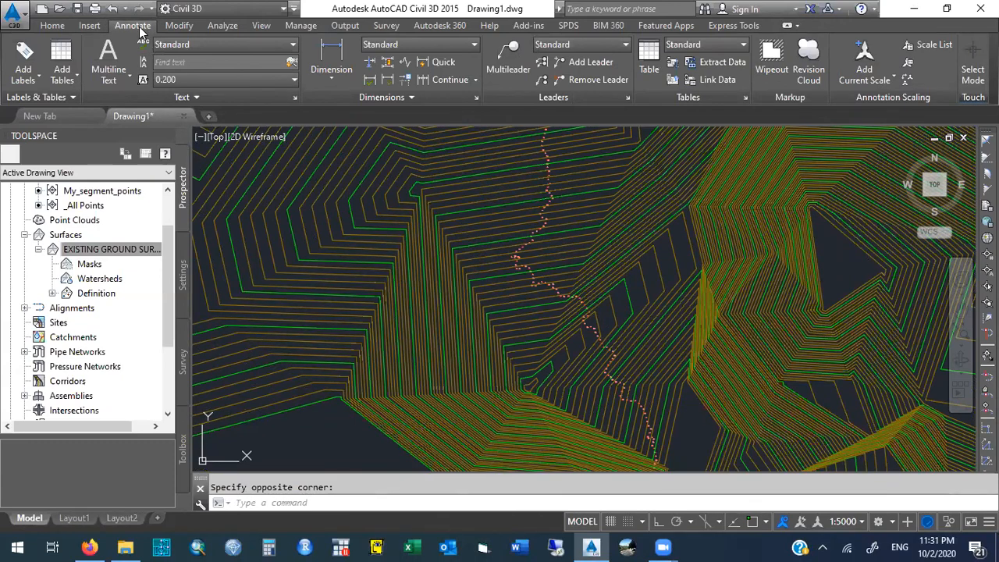
pyautogui.click(43, 78)
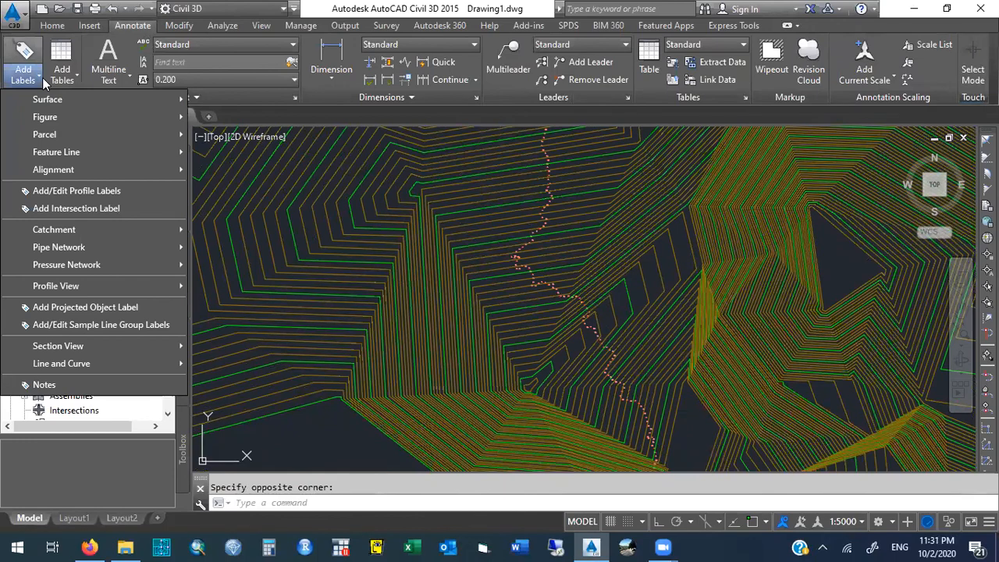
pyautogui.moveTo(57, 96)
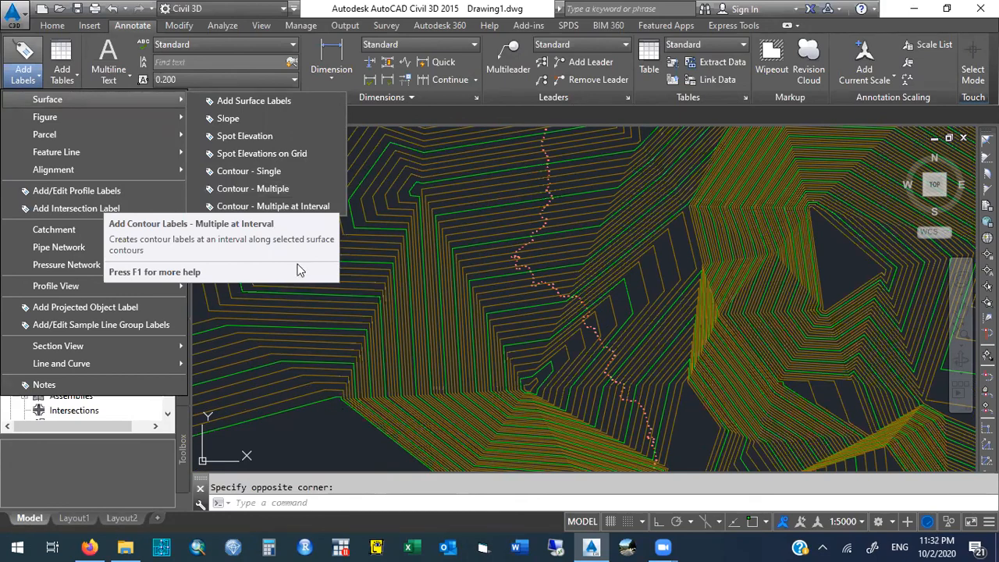
pyautogui.click(314, 189)
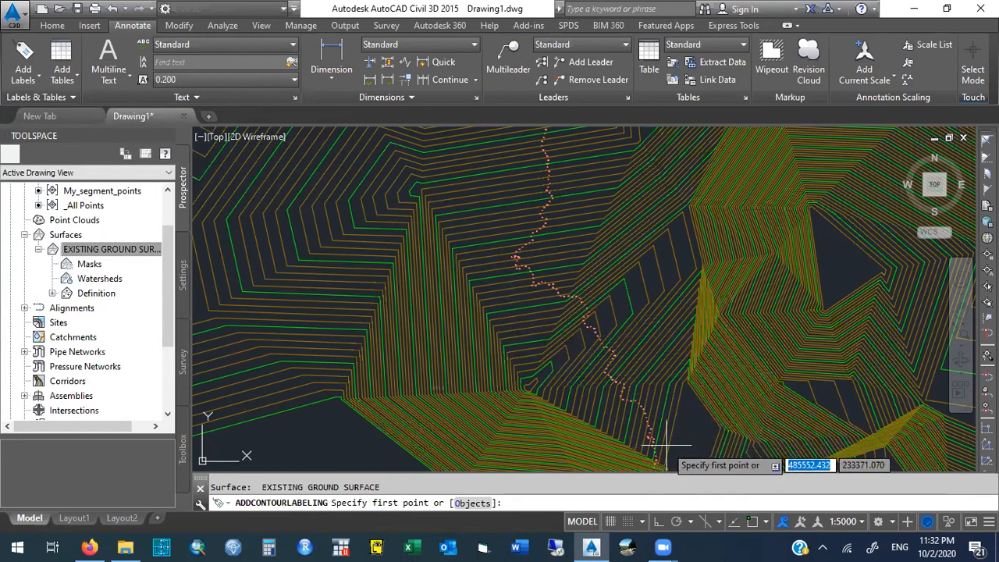
pyautogui.click(535, 353)
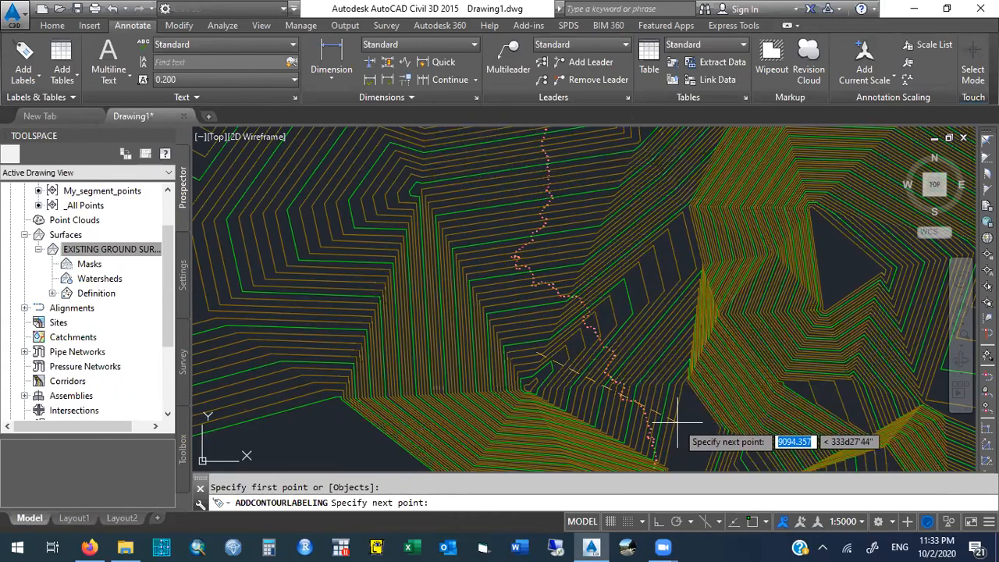
pyautogui.click(467, 144)
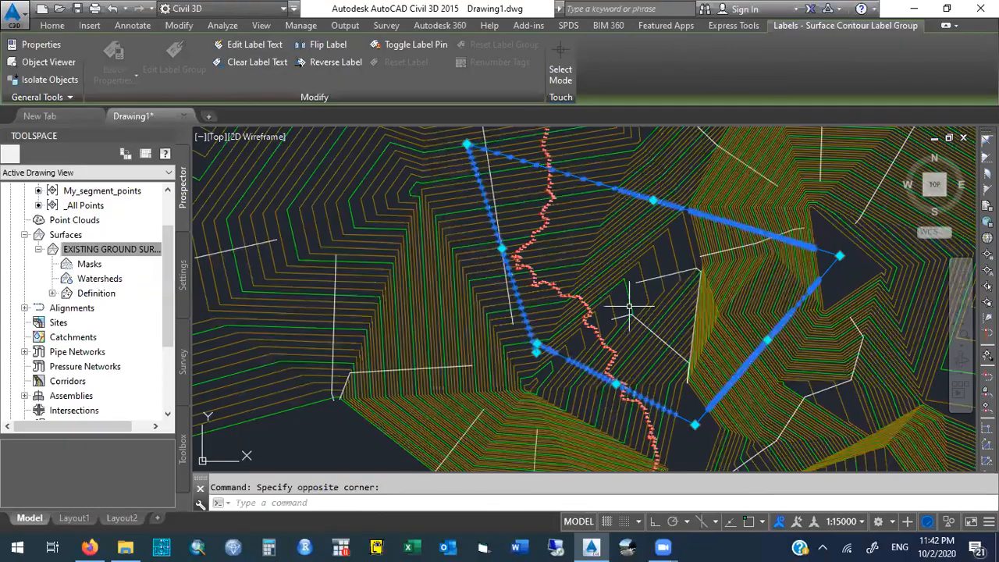
pyautogui.press('Escape')
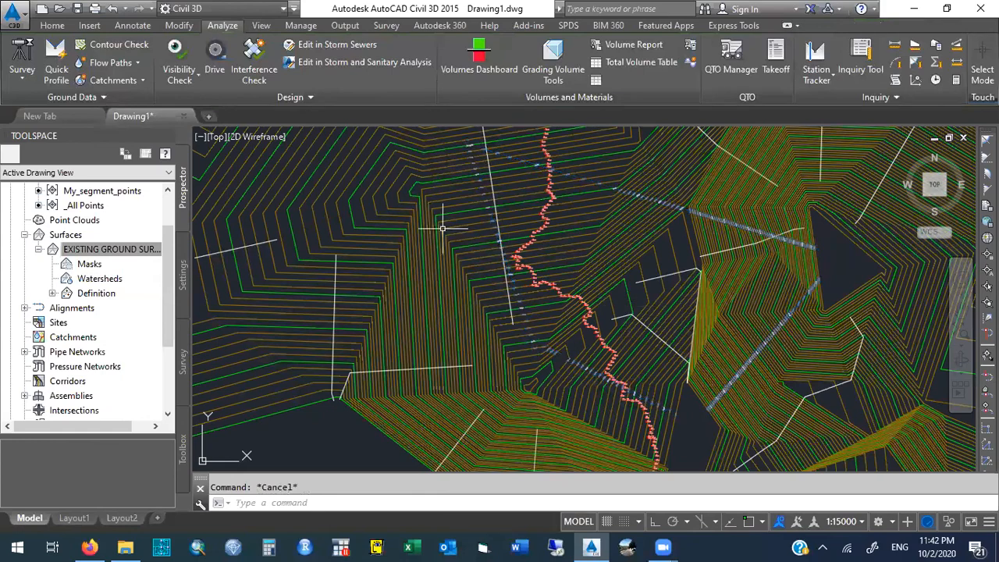
# - Trace water drop paths as 2D polylines on layer 0 from several points on EXISTING GROUND SURFACE, without start markers
pyautogui.moveTo(314, 188)
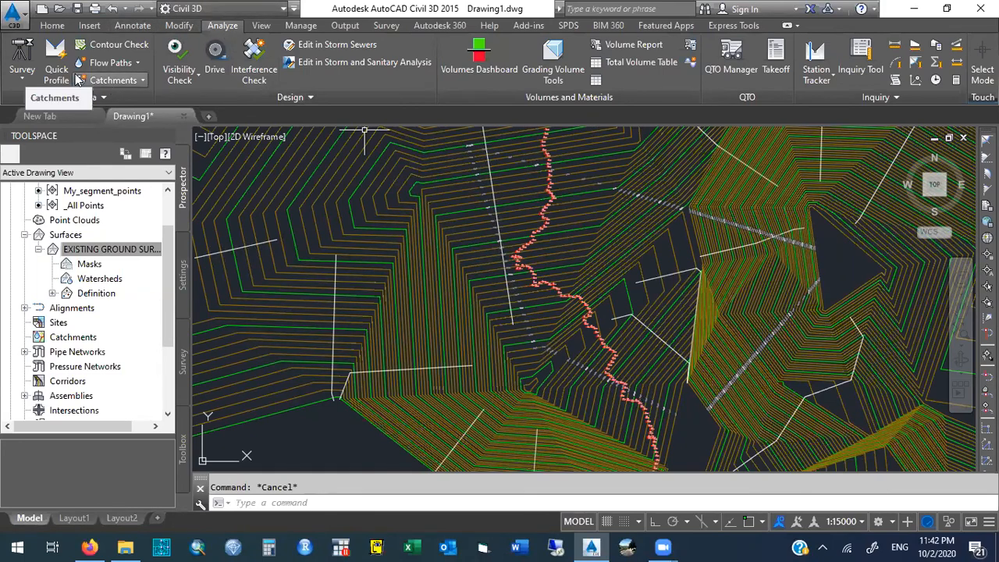
pyautogui.click(127, 63)
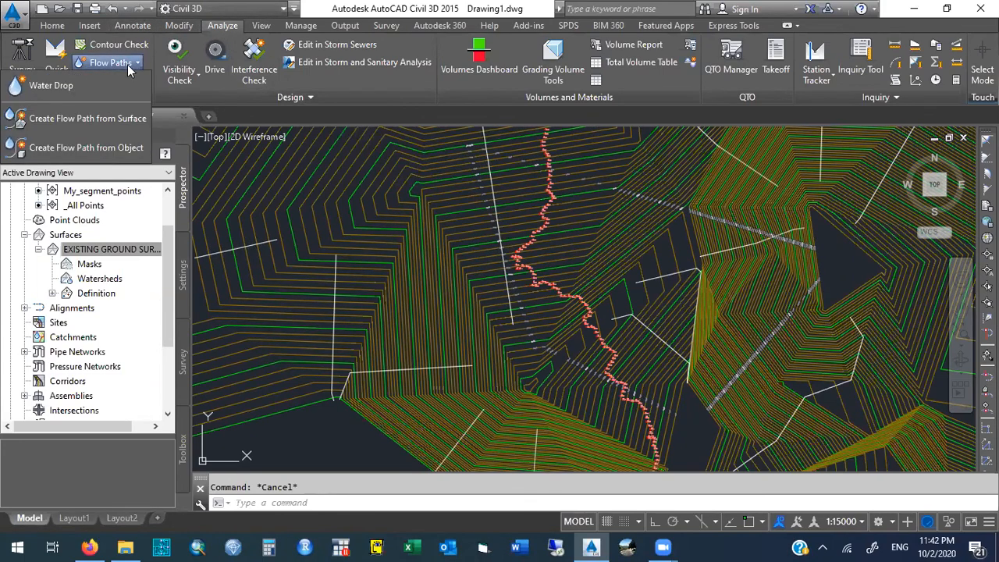
pyautogui.click(83, 87)
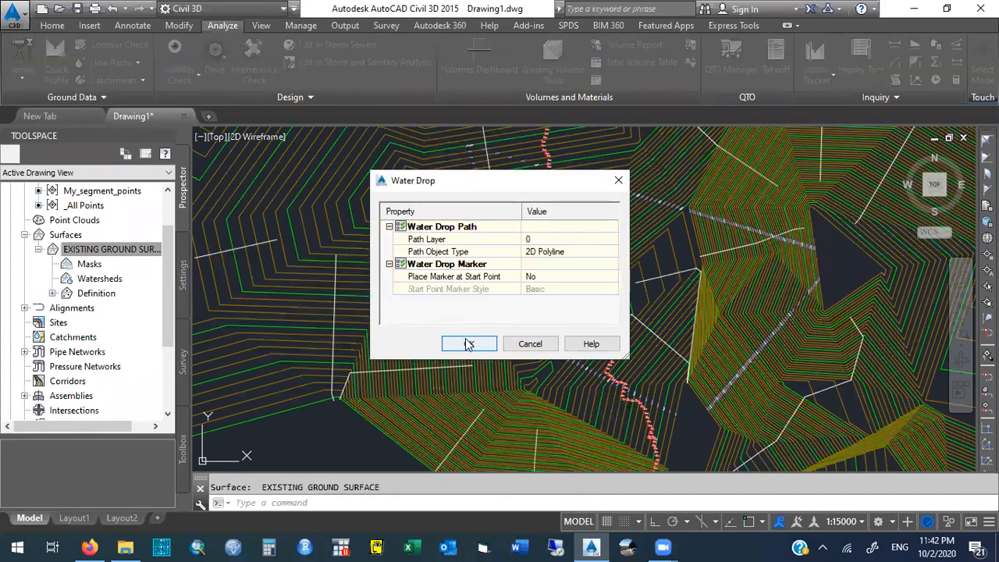
pyautogui.click(469, 344)
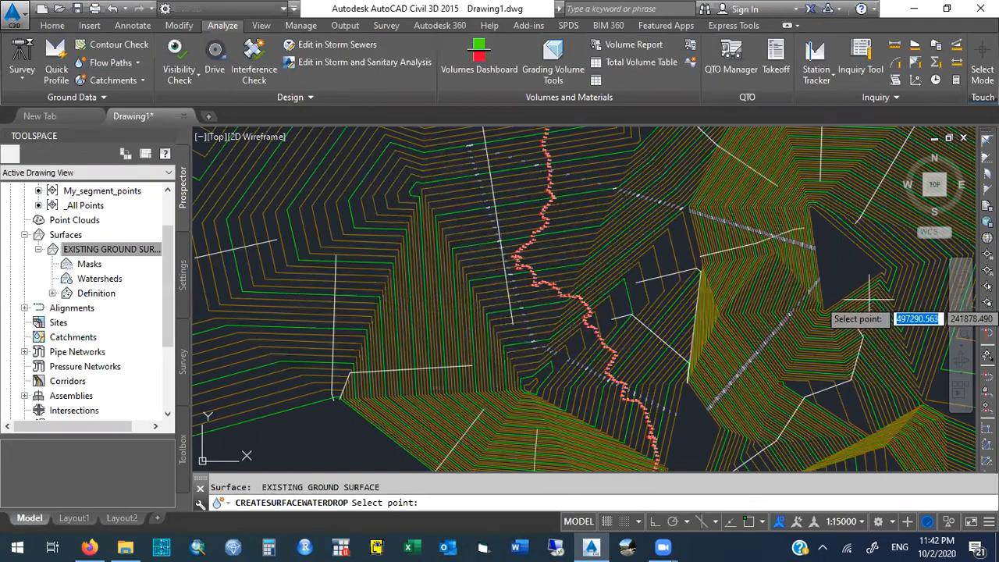
pyautogui.click(906, 295)
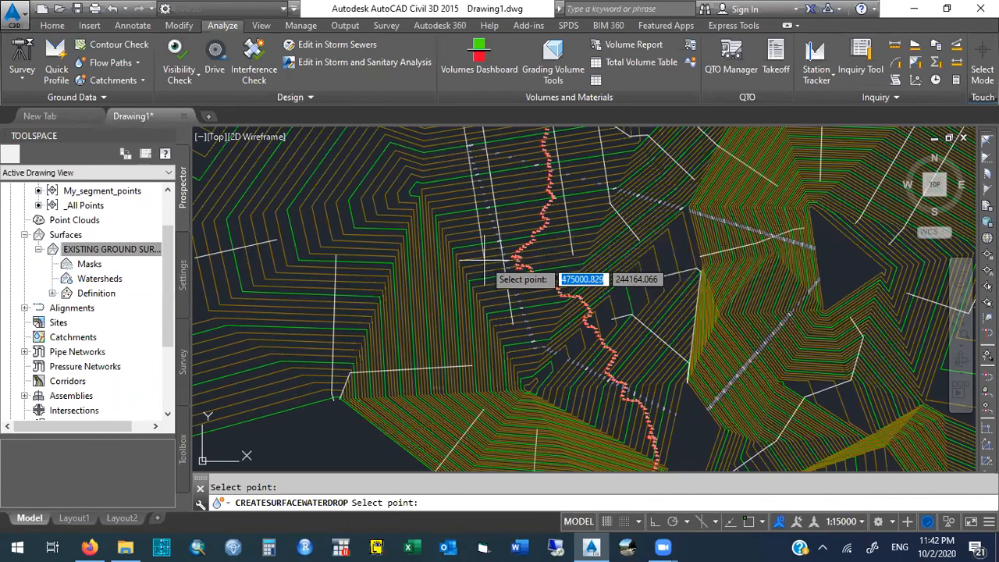
pyautogui.press('Escape')
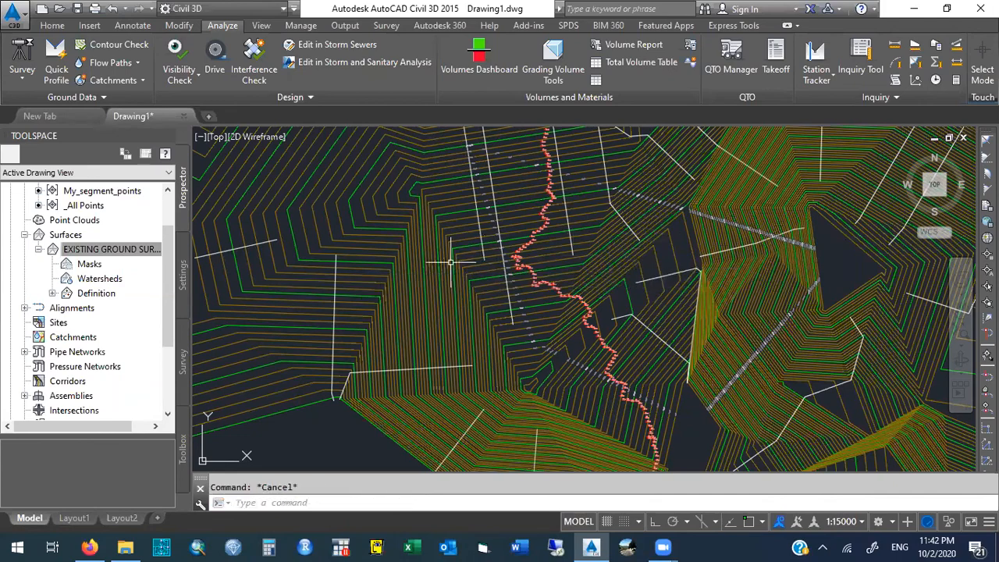
# - Stretch the contour label line by moving its northwest corner west and shifting its northern segment slightly north
pyautogui.click(528, 322)
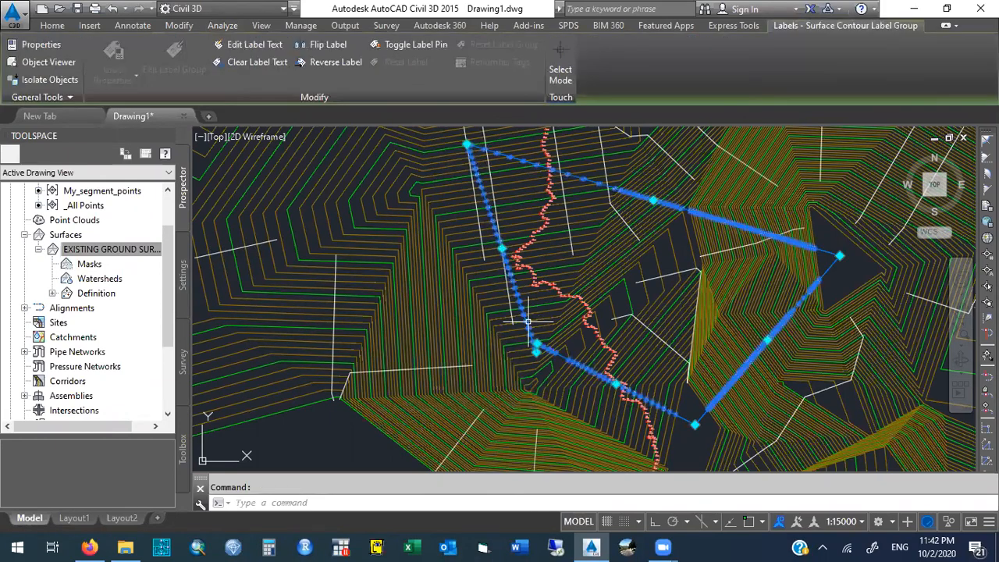
pyautogui.click(466, 145)
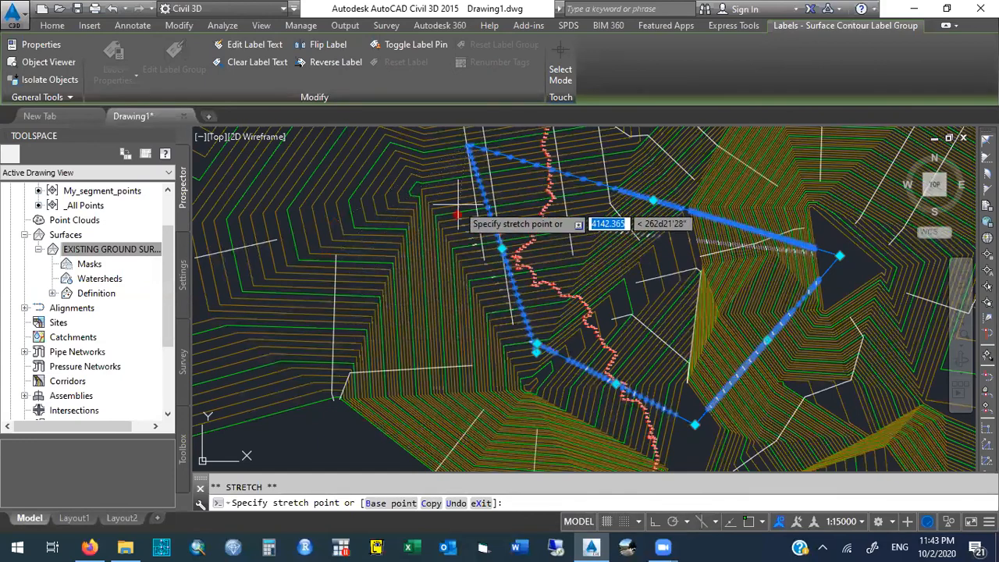
pyautogui.click(428, 152)
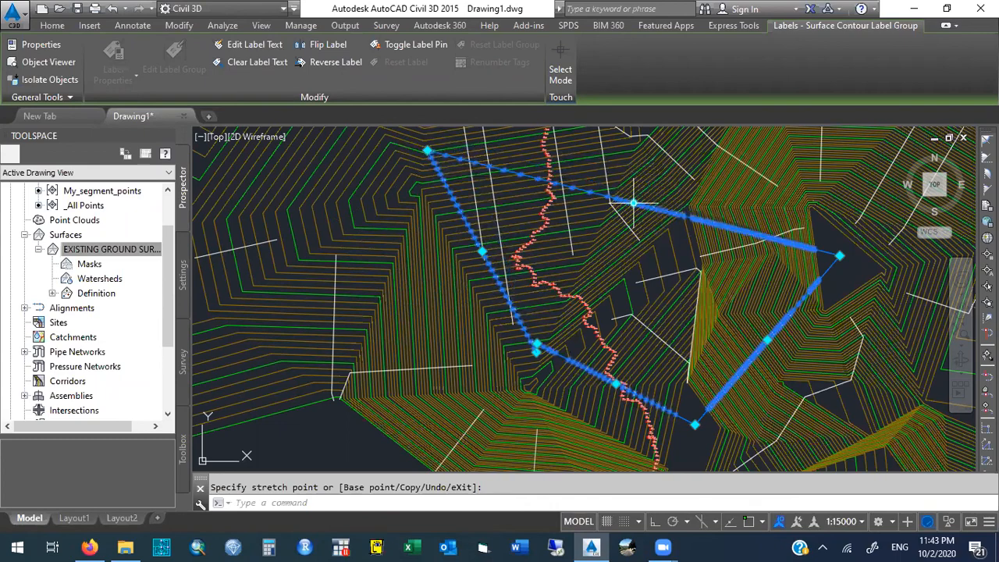
pyautogui.click(634, 203)
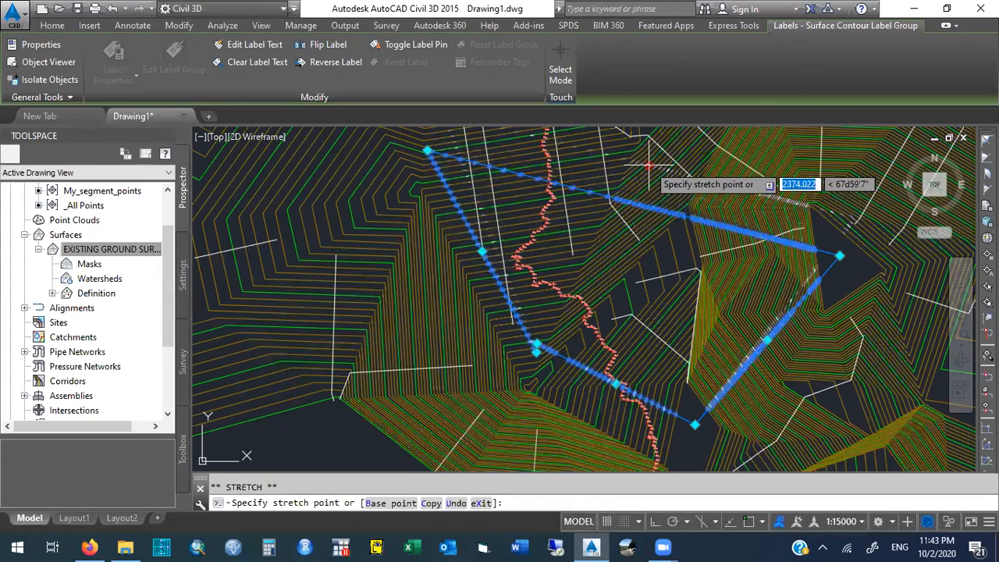
pyautogui.click(637, 188)
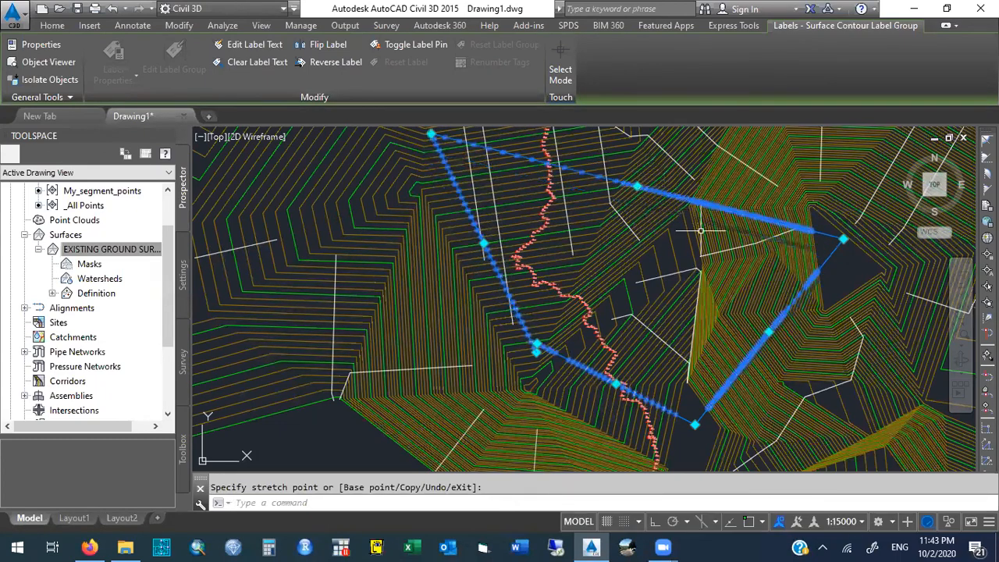
pyautogui.press('Escape')
pyautogui.press('Escape')
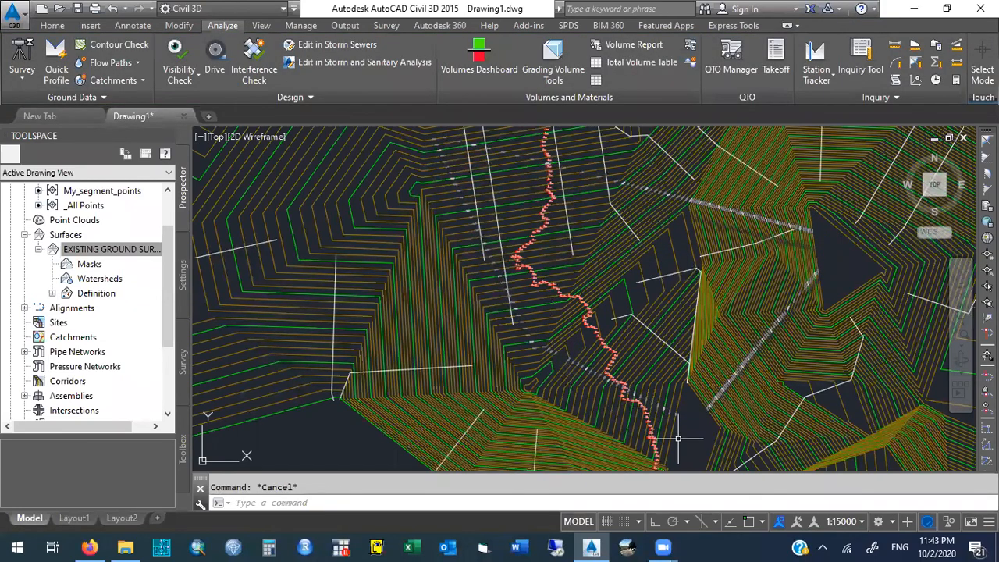
pyautogui.moveTo(683, 445)
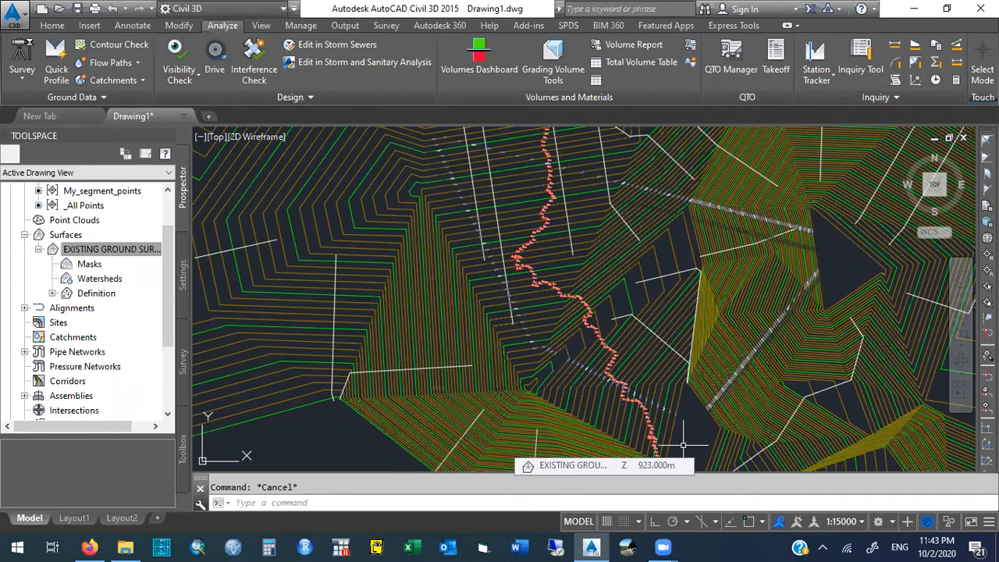